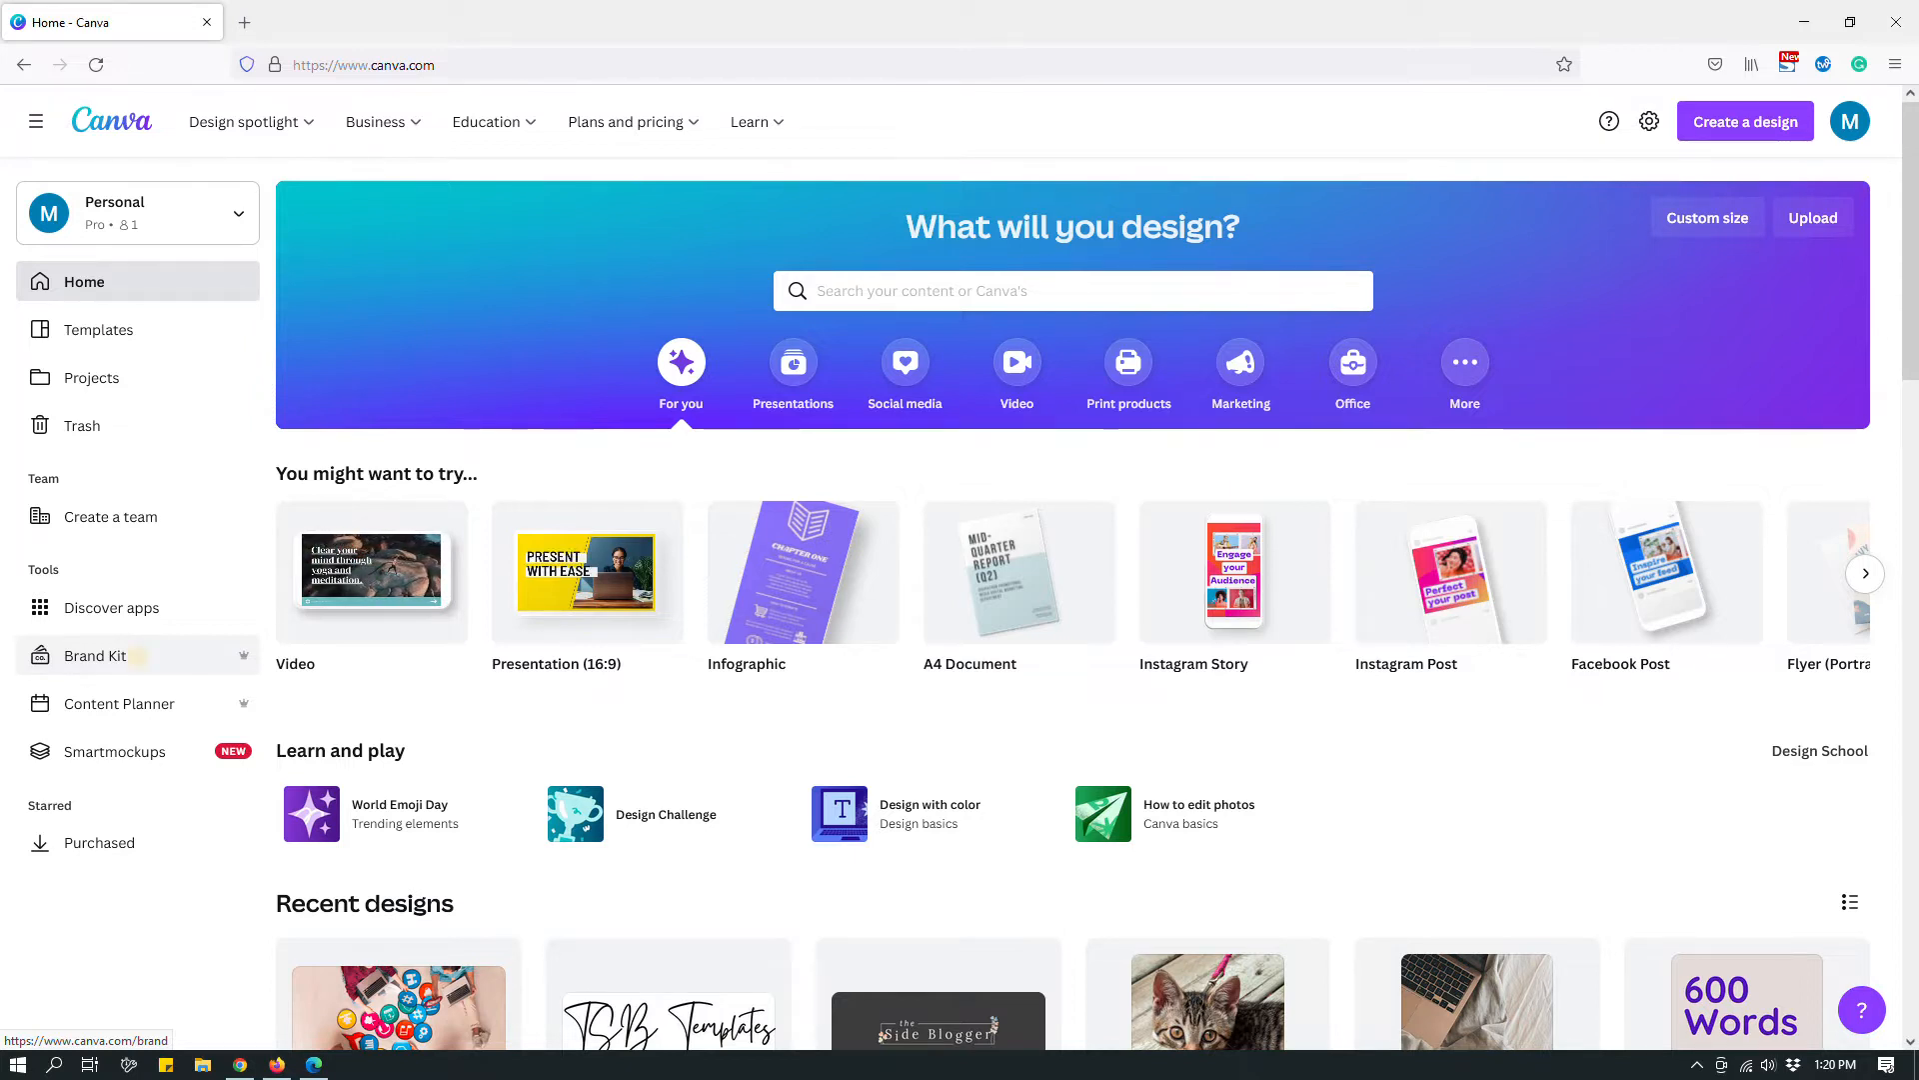
Step: Open the Brand Kit page and look over its logo, color and font sections
{"action": "left_click", "coordinate": [95, 655]}
{"action": "scroll", "coordinate": [1073, 600], "scroll_direction": "down", "scroll_amount": 1}
{"action": "scroll", "coordinate": [1074, 600], "scroll_direction": "up", "scroll_amount": 1}
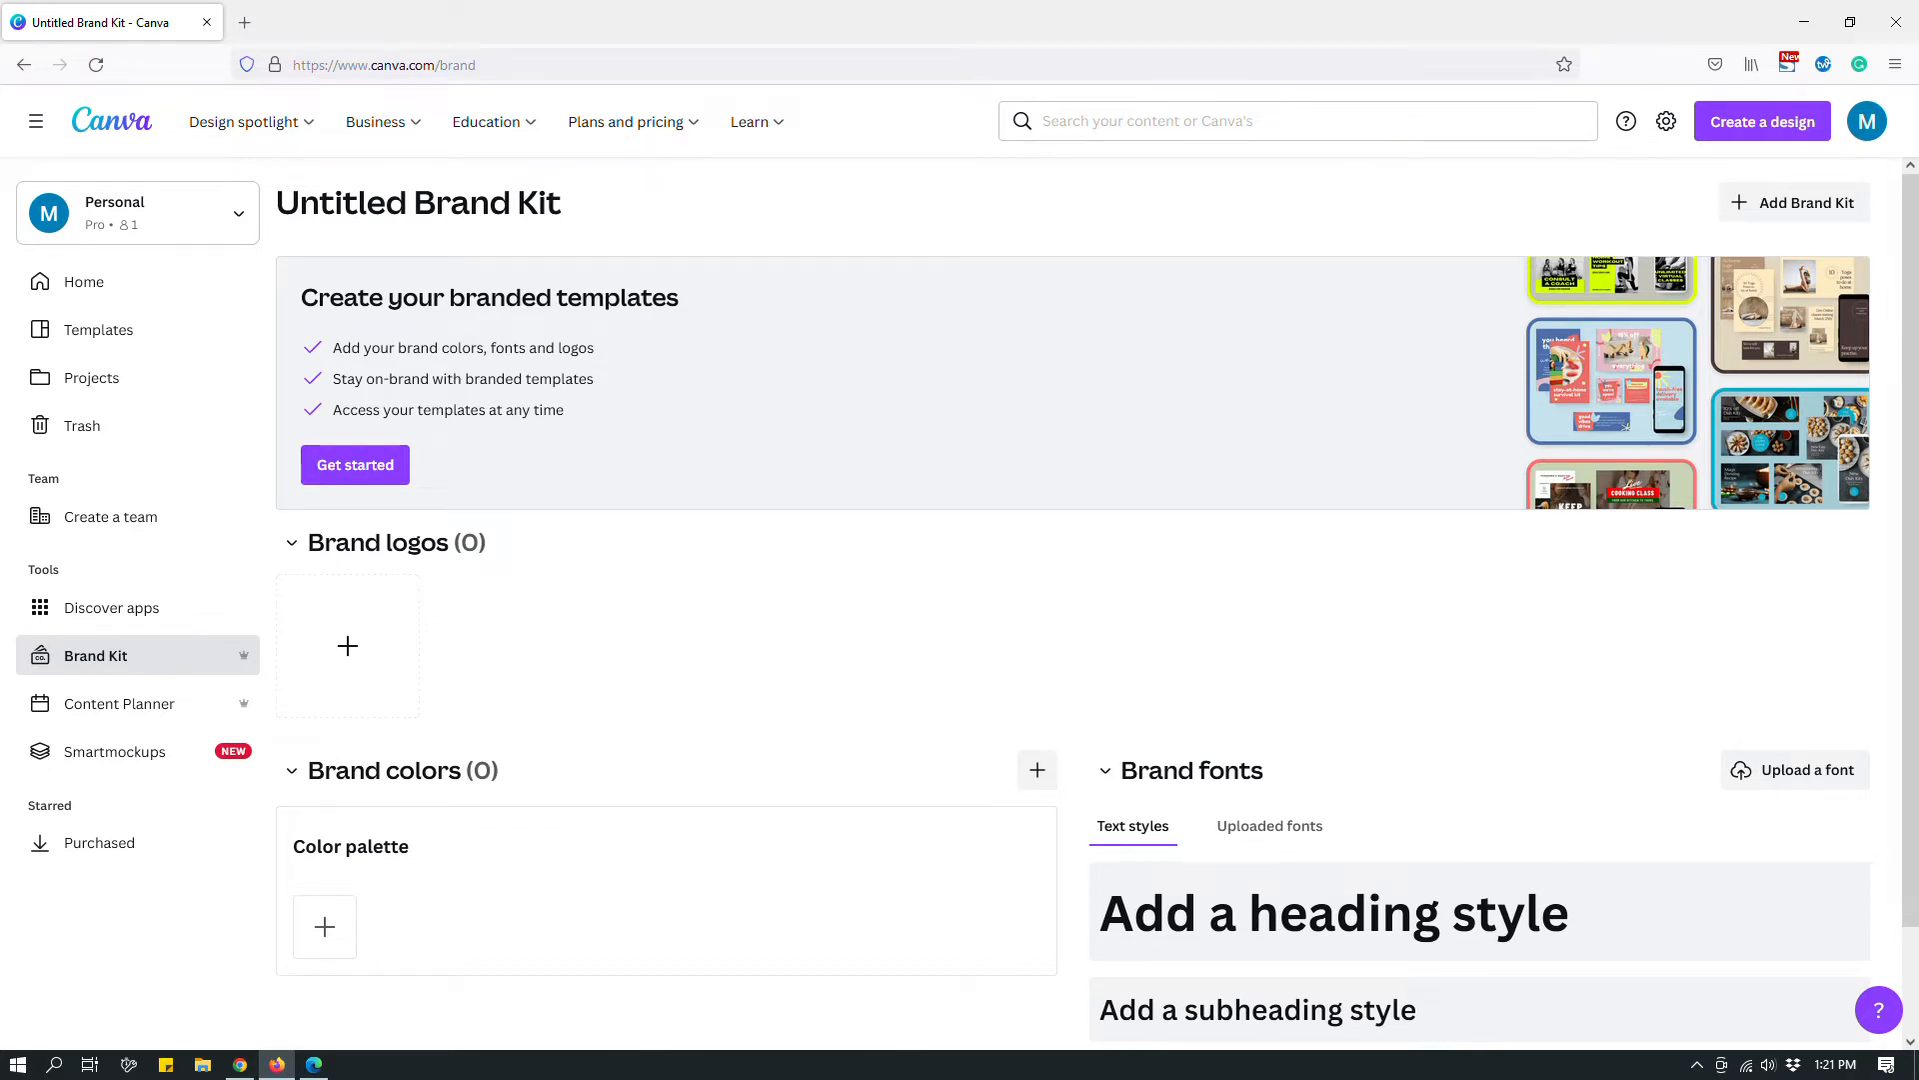
{"action": "scroll", "coordinate": [1097, 608], "scroll_direction": "down", "scroll_amount": 1}
{"action": "scroll", "coordinate": [1098, 608], "scroll_direction": "up", "scroll_amount": 1}
Step: Rename the untitled brand kit as TSB Templates
{"action": "left_click", "coordinate": [507, 203]}
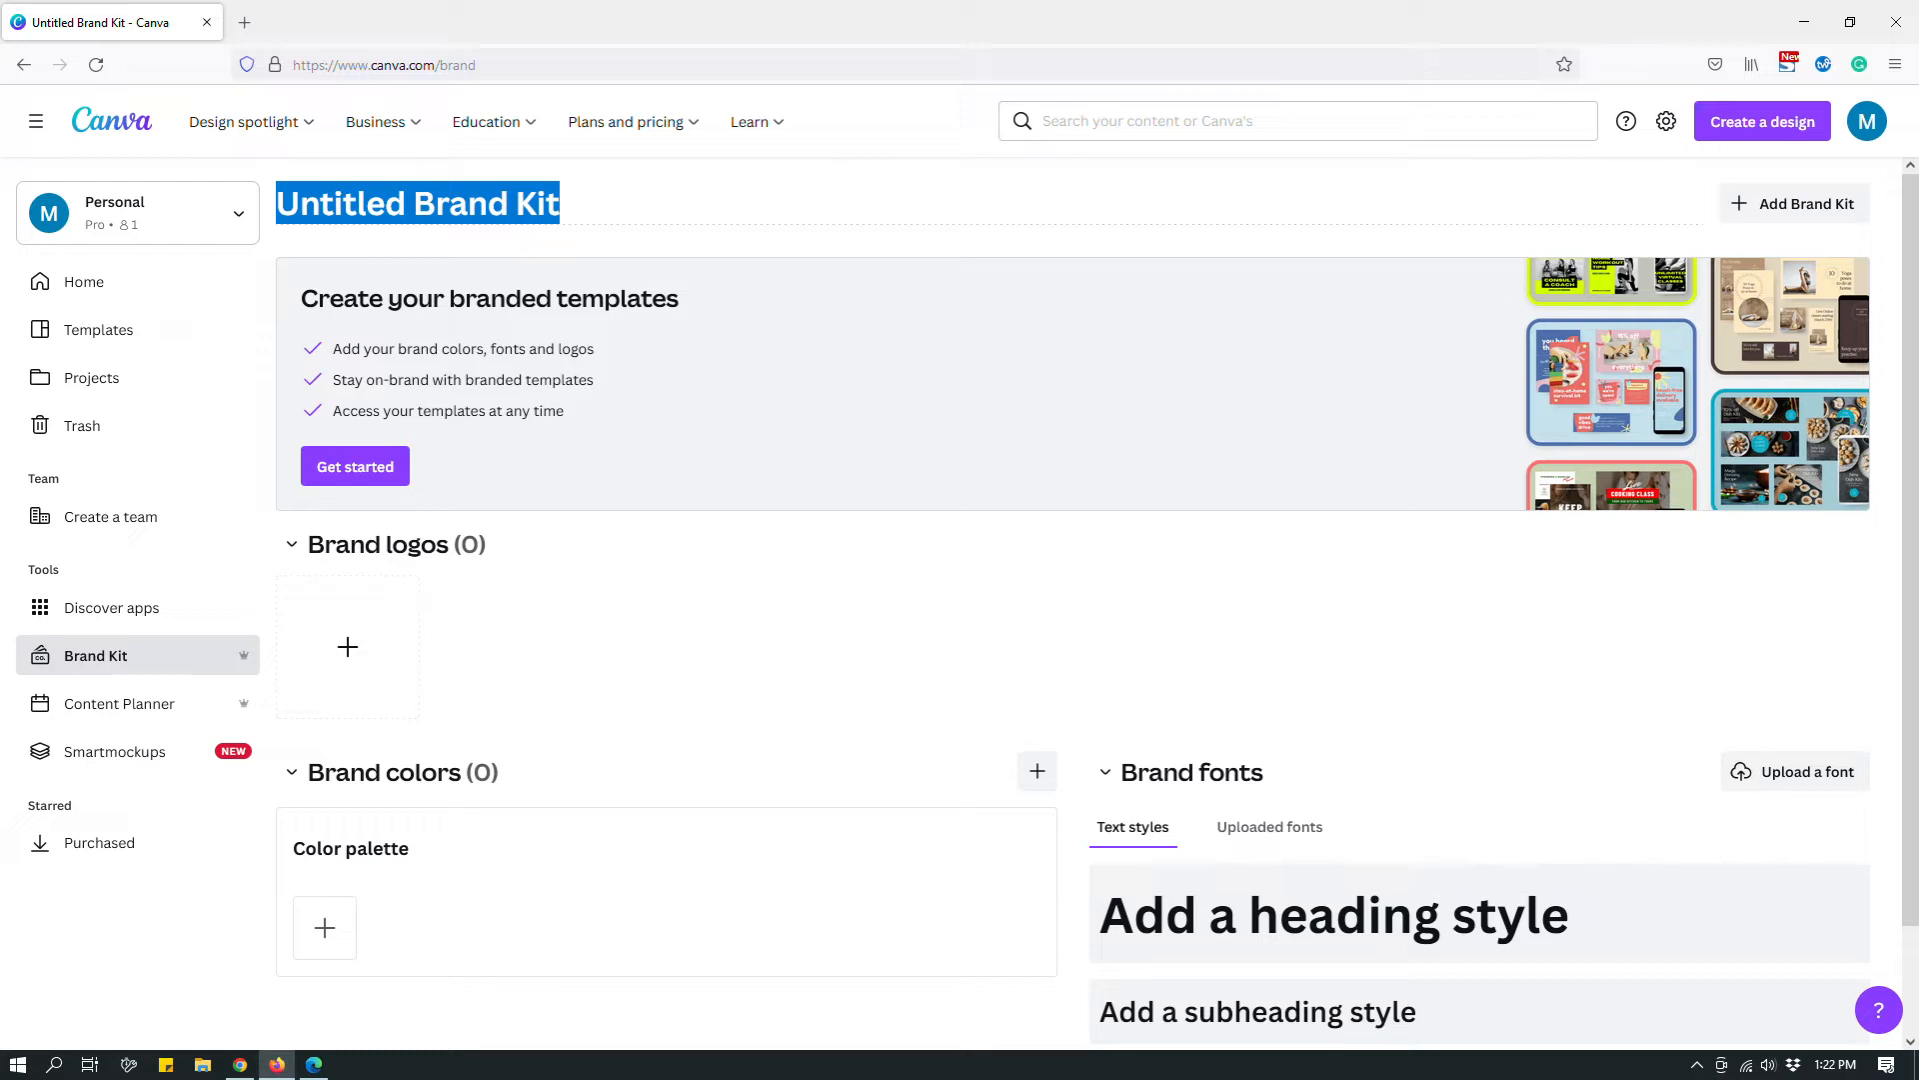
{"action": "left_click", "coordinate": [609, 204]}
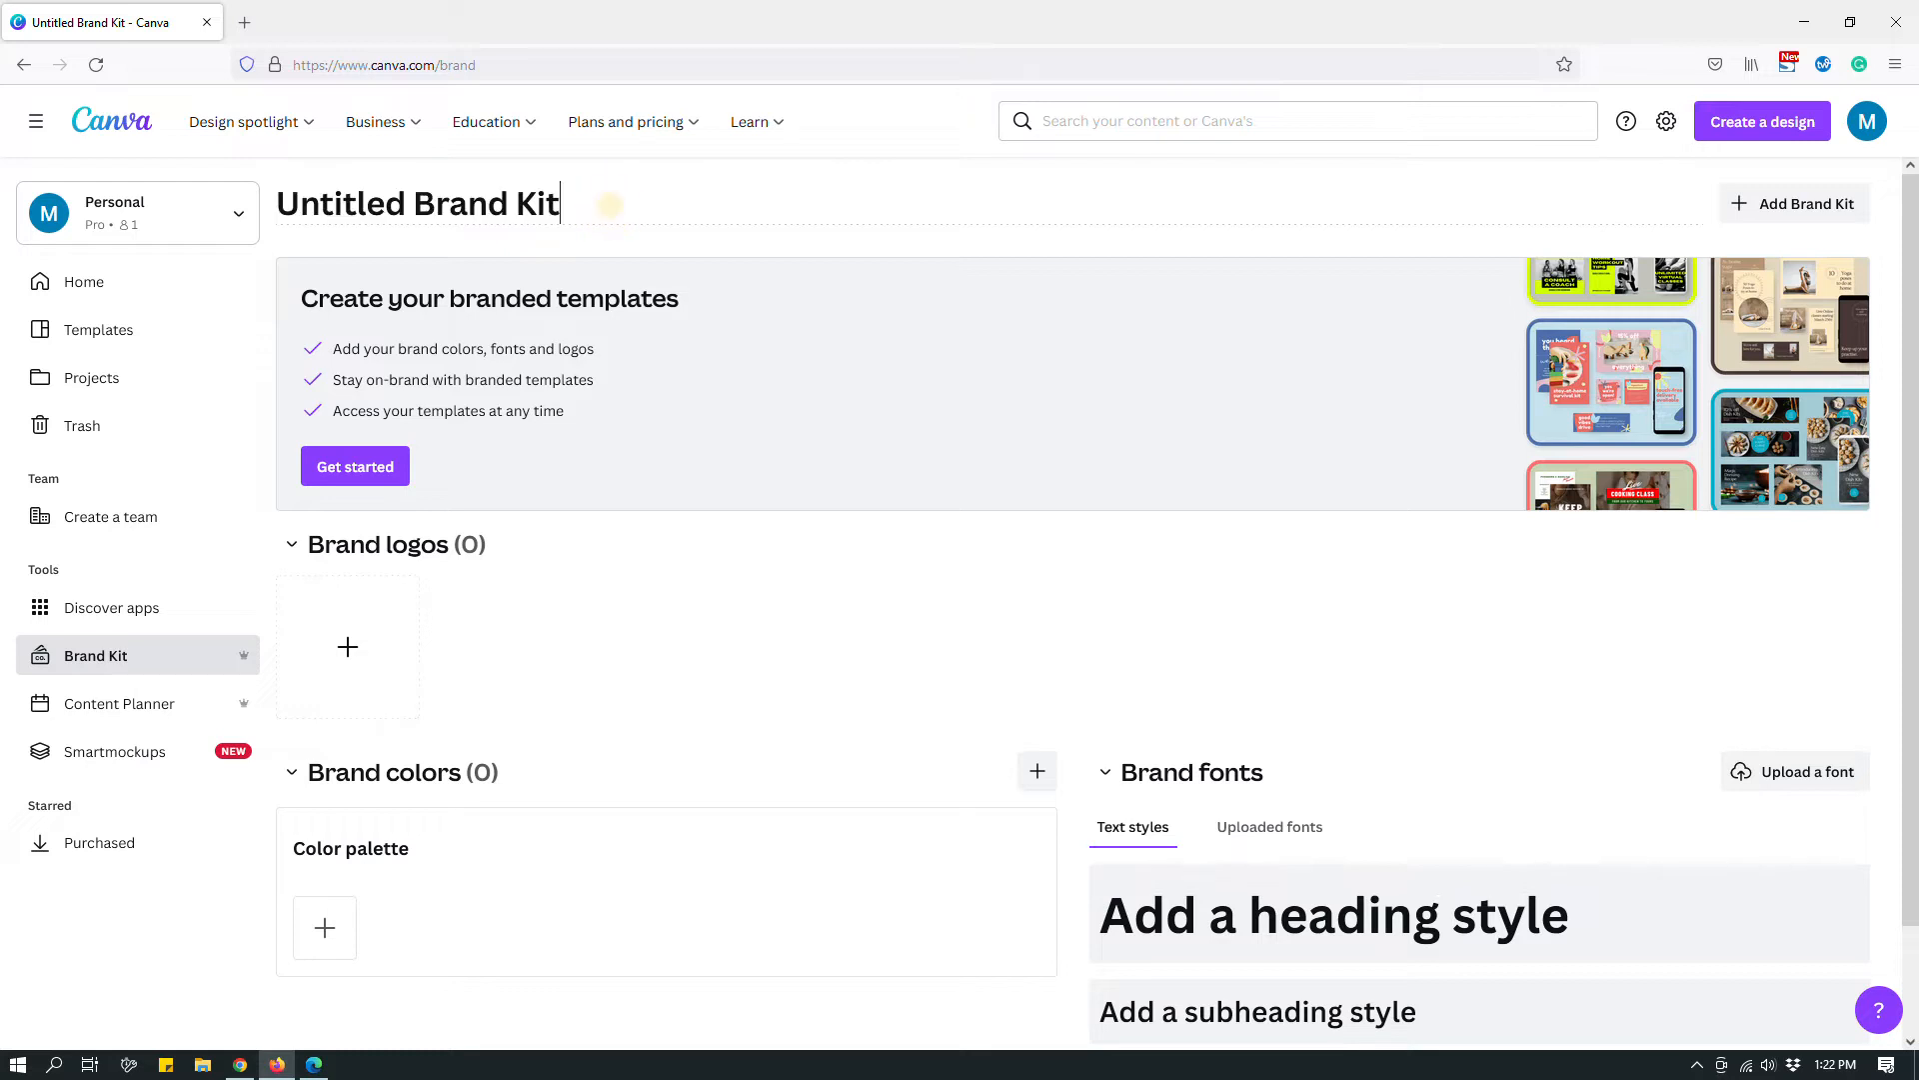
{"action": "triple_click", "coordinate": [610, 204]}
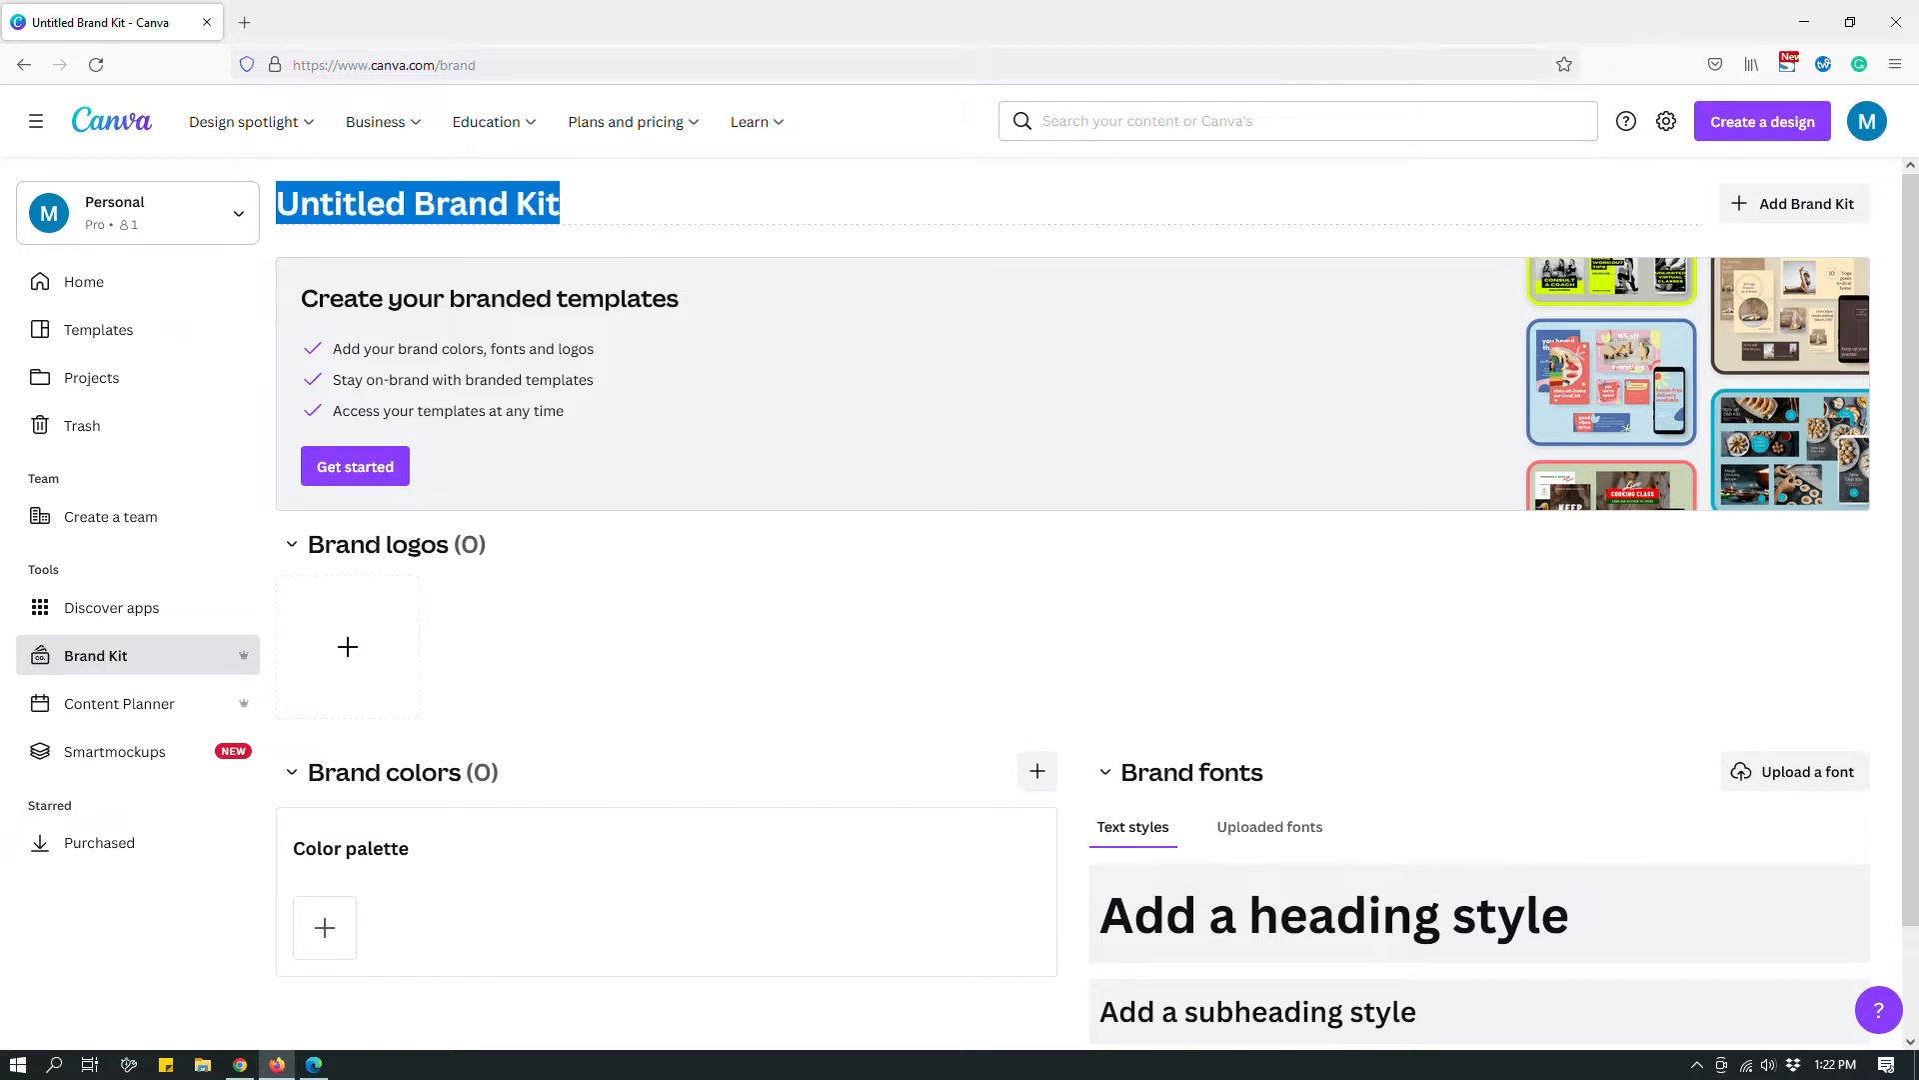
{"action": "type", "text": "TSB Templates"}
{"action": "left_click", "coordinate": [800, 607]}
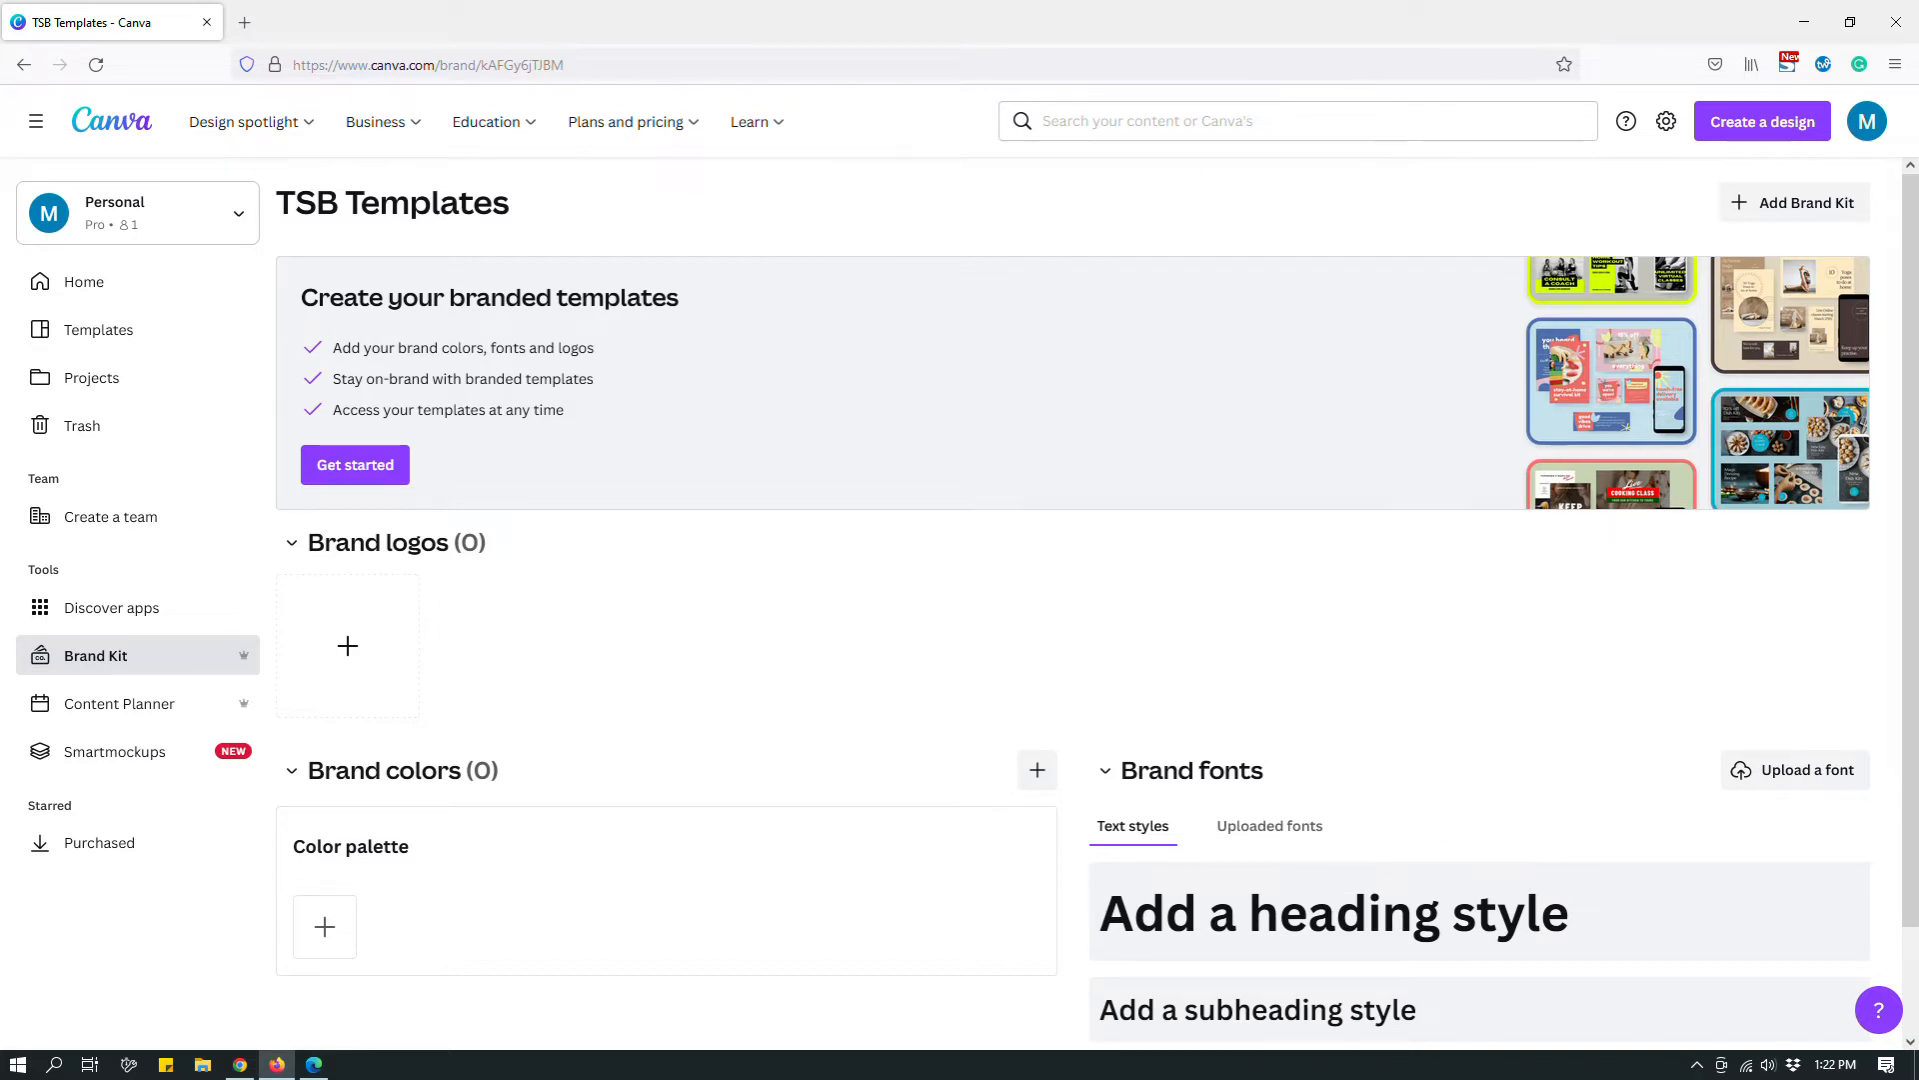
Step: Upload 1.png from the TSB Templates folder in Downloads as a brand logo
{"action": "scroll", "coordinate": [1097, 604], "scroll_direction": "down", "scroll_amount": 1}
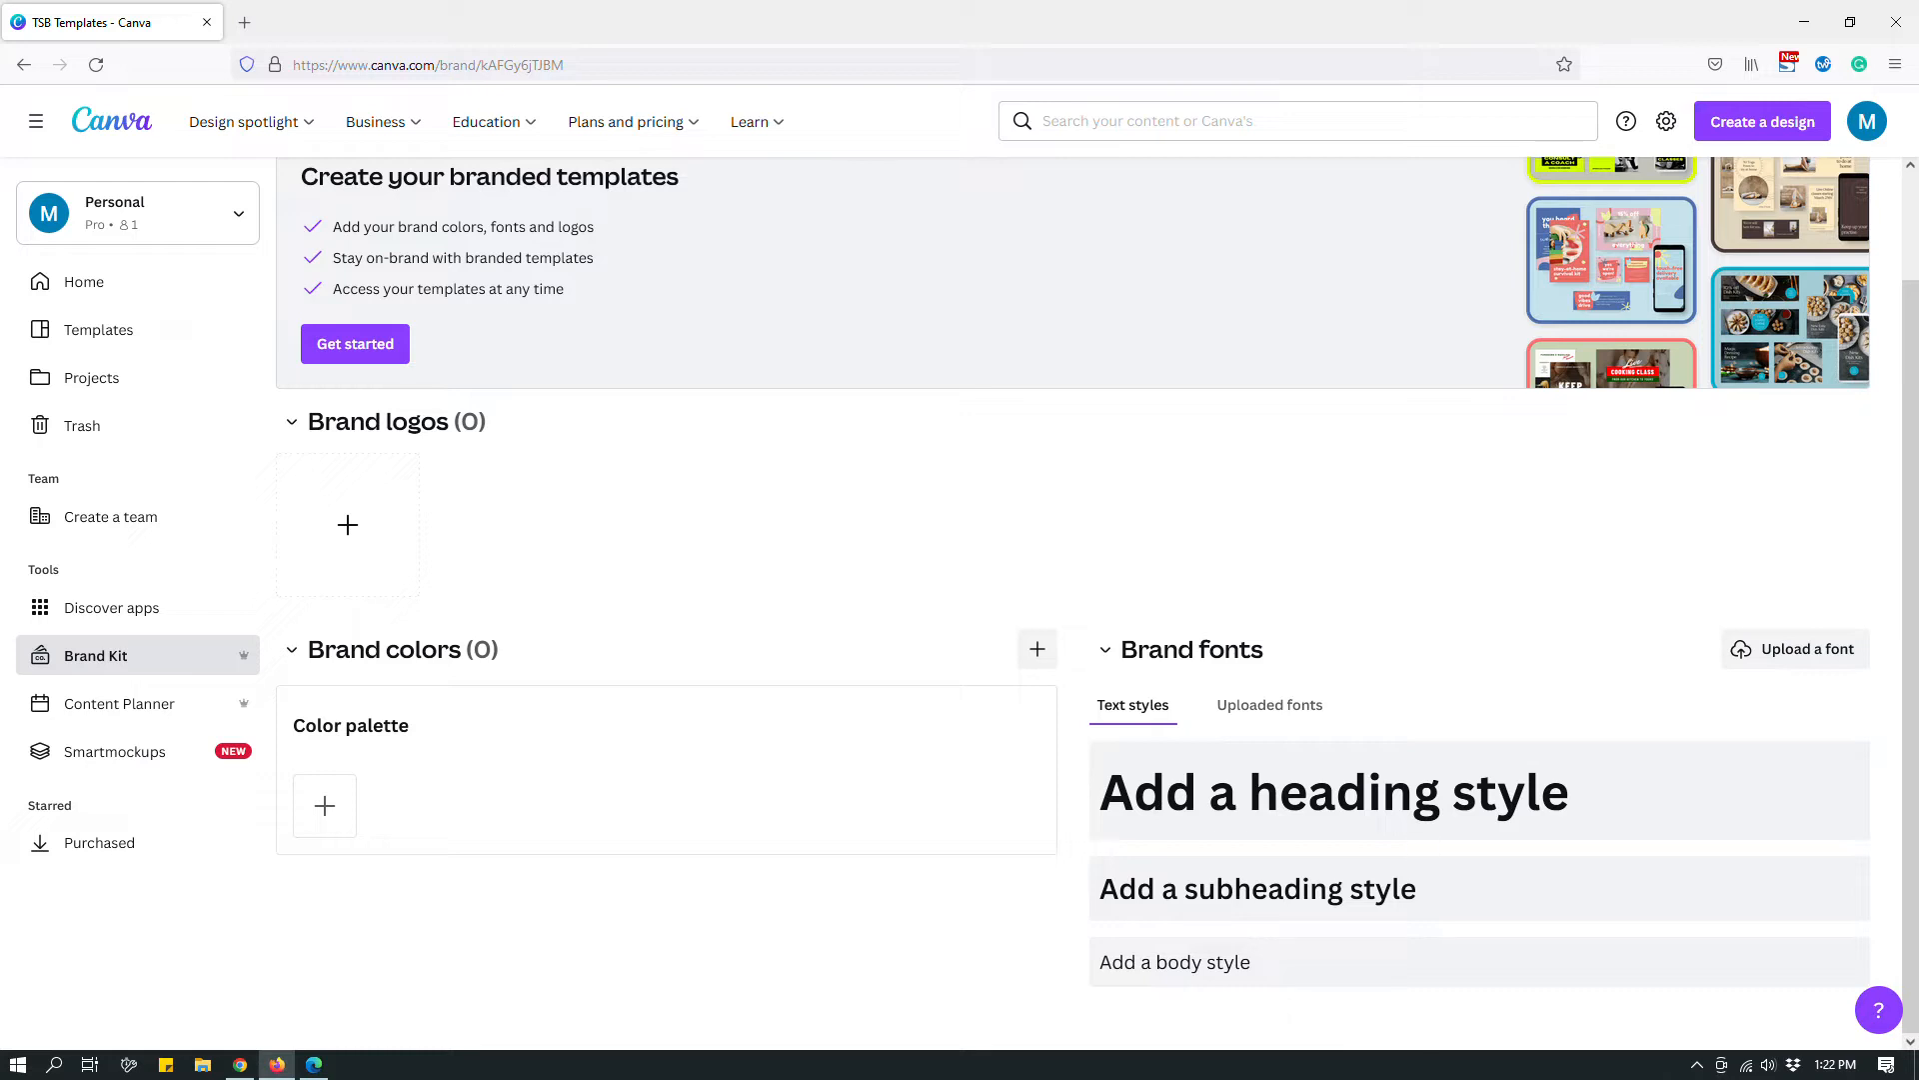
{"action": "left_click", "coordinate": [1440, 655]}
{"action": "scroll", "coordinate": [1098, 603], "scroll_direction": "up", "scroll_amount": 1}
{"action": "scroll", "coordinate": [1097, 603], "scroll_direction": "down", "scroll_amount": 1}
{"action": "left_click", "coordinate": [362, 517]}
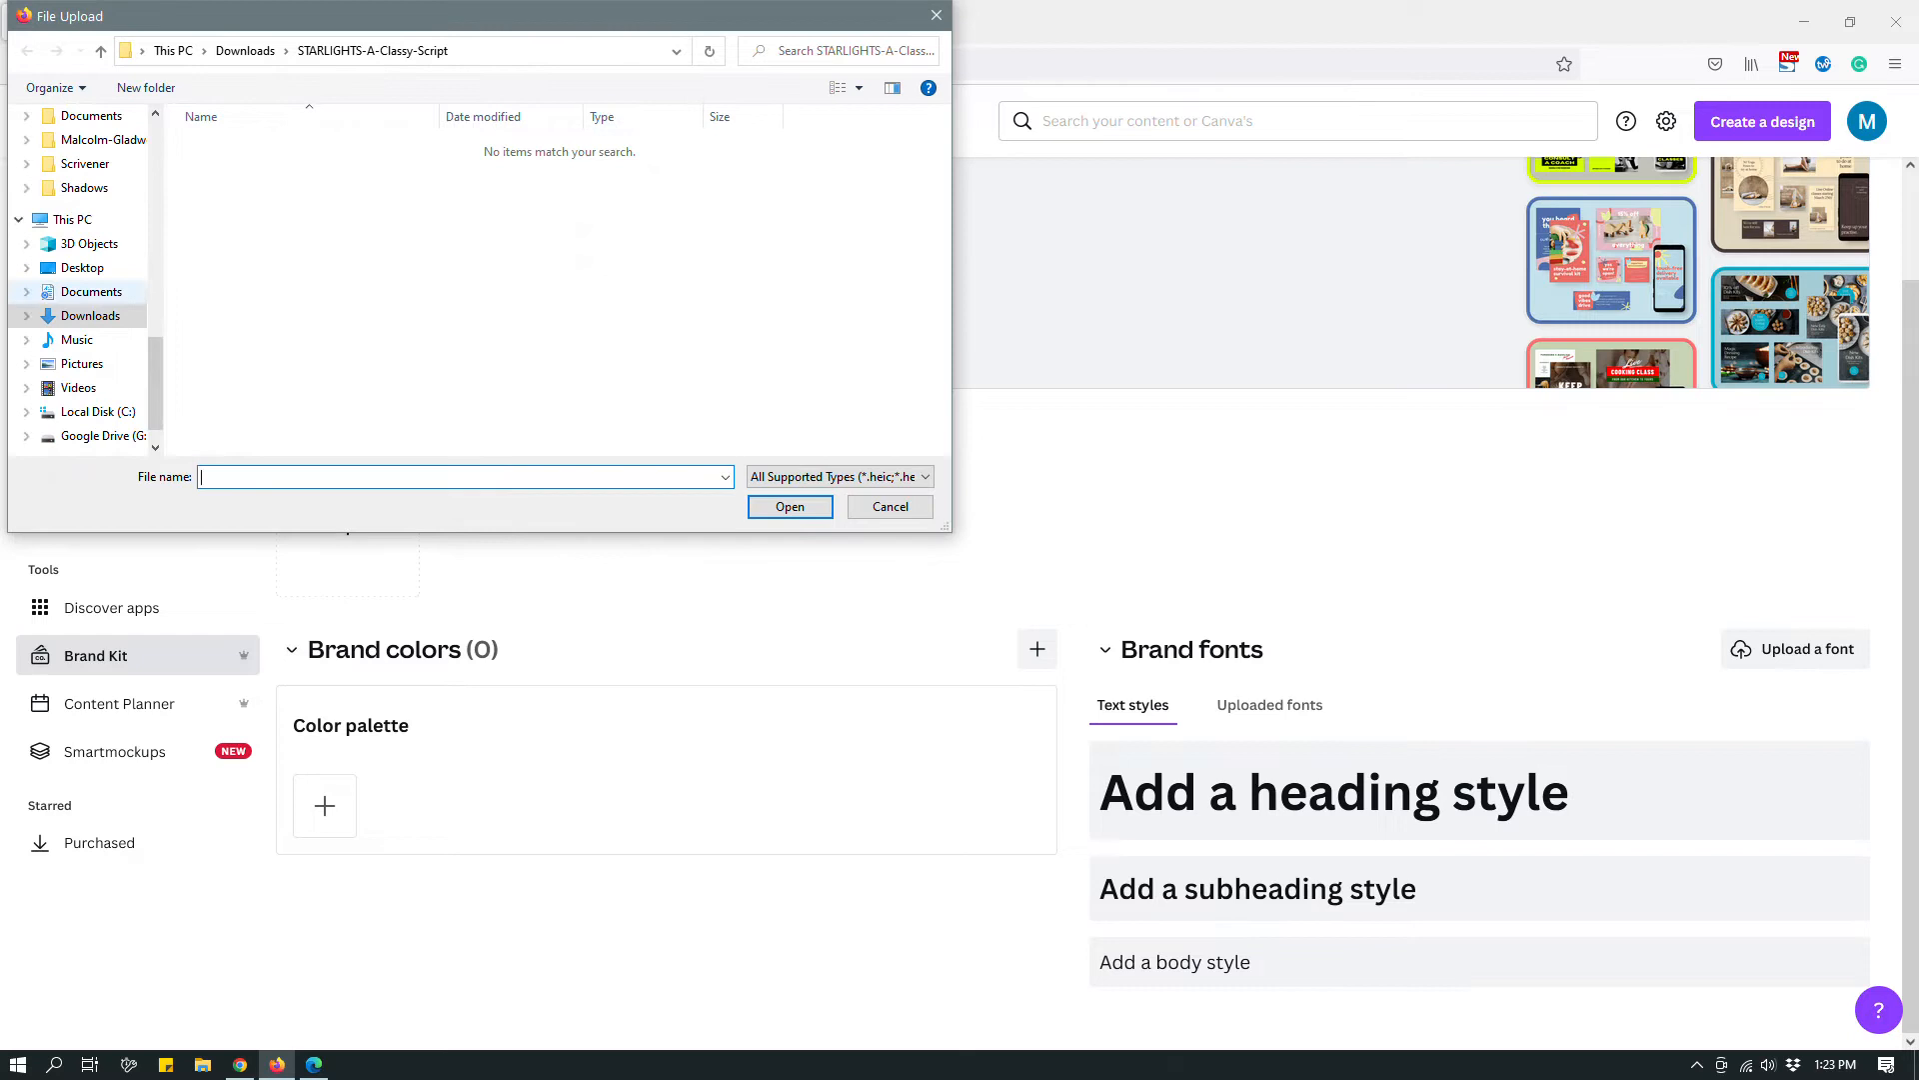
{"action": "left_click", "coordinate": [98, 316]}
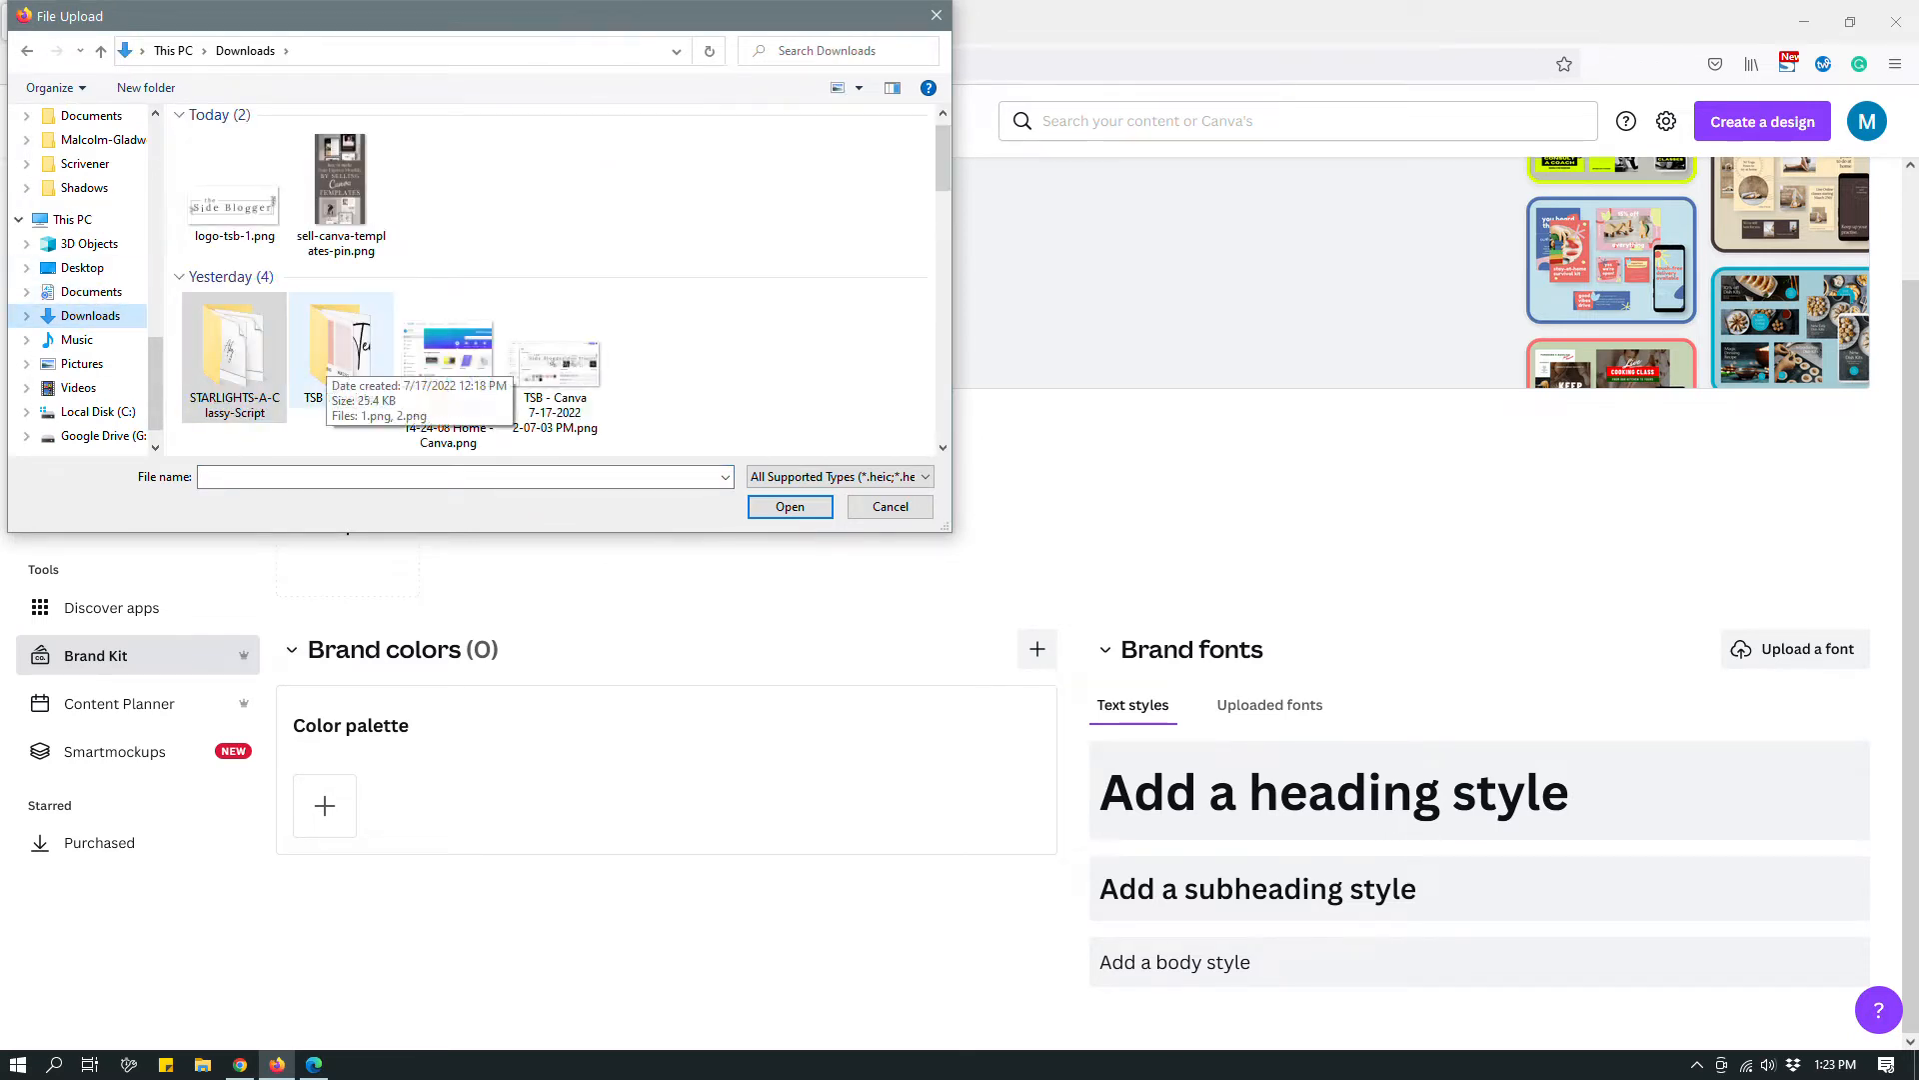
{"action": "double_click", "coordinate": [335, 352]}
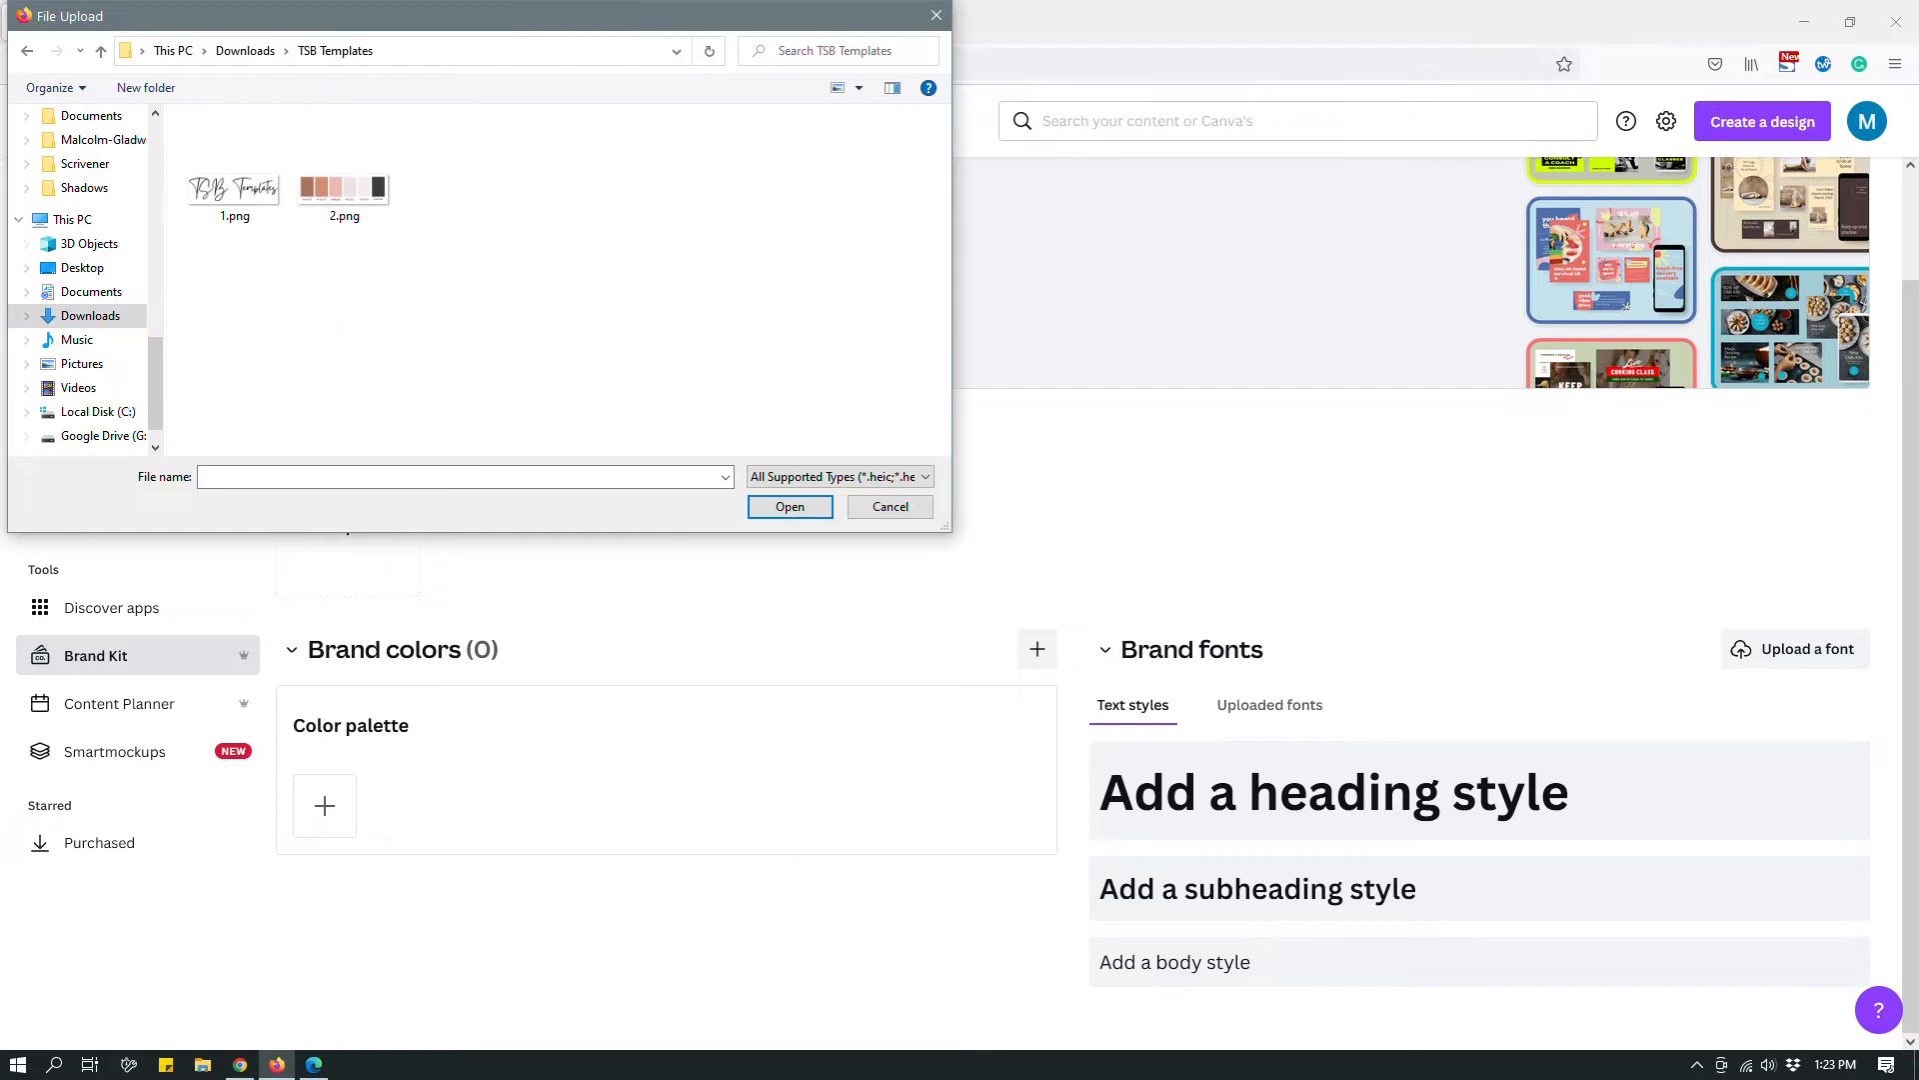
{"action": "left_click", "coordinate": [235, 170]}
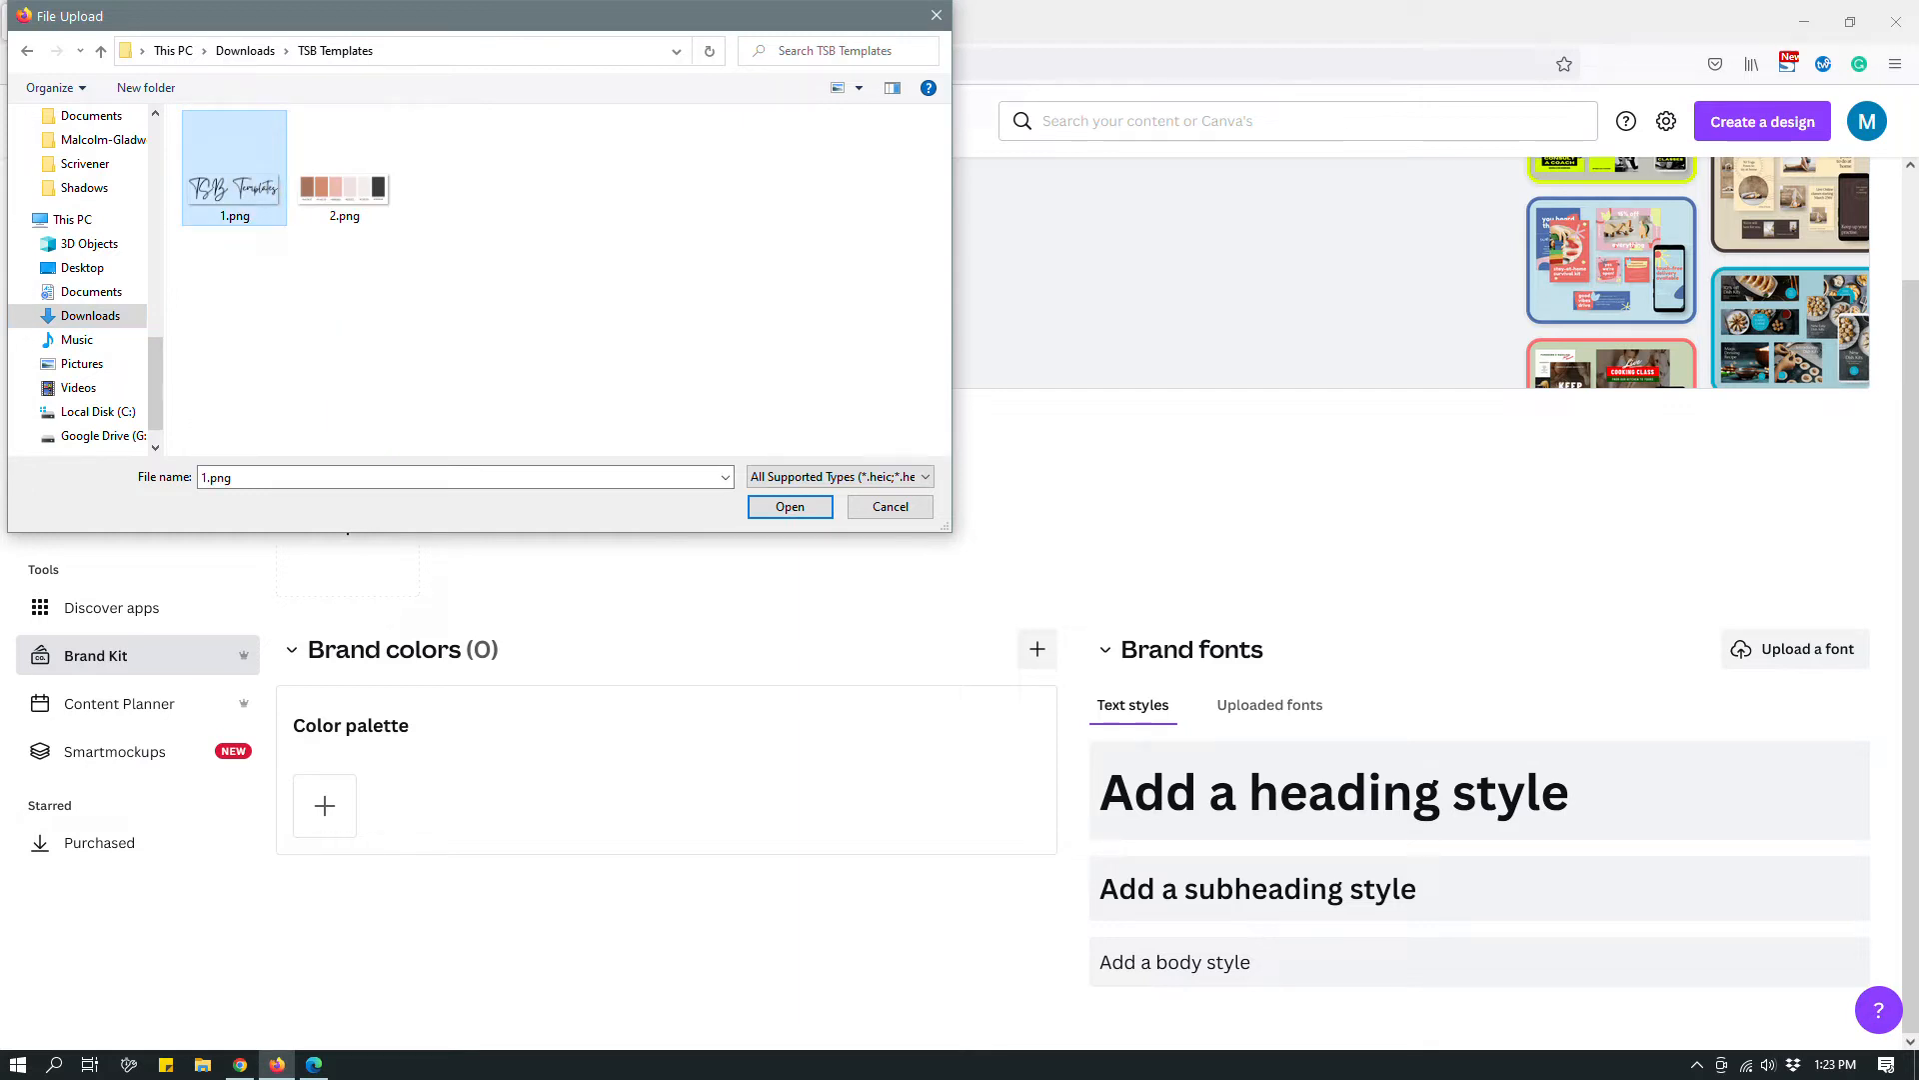
{"action": "left_click", "coordinate": [790, 509]}
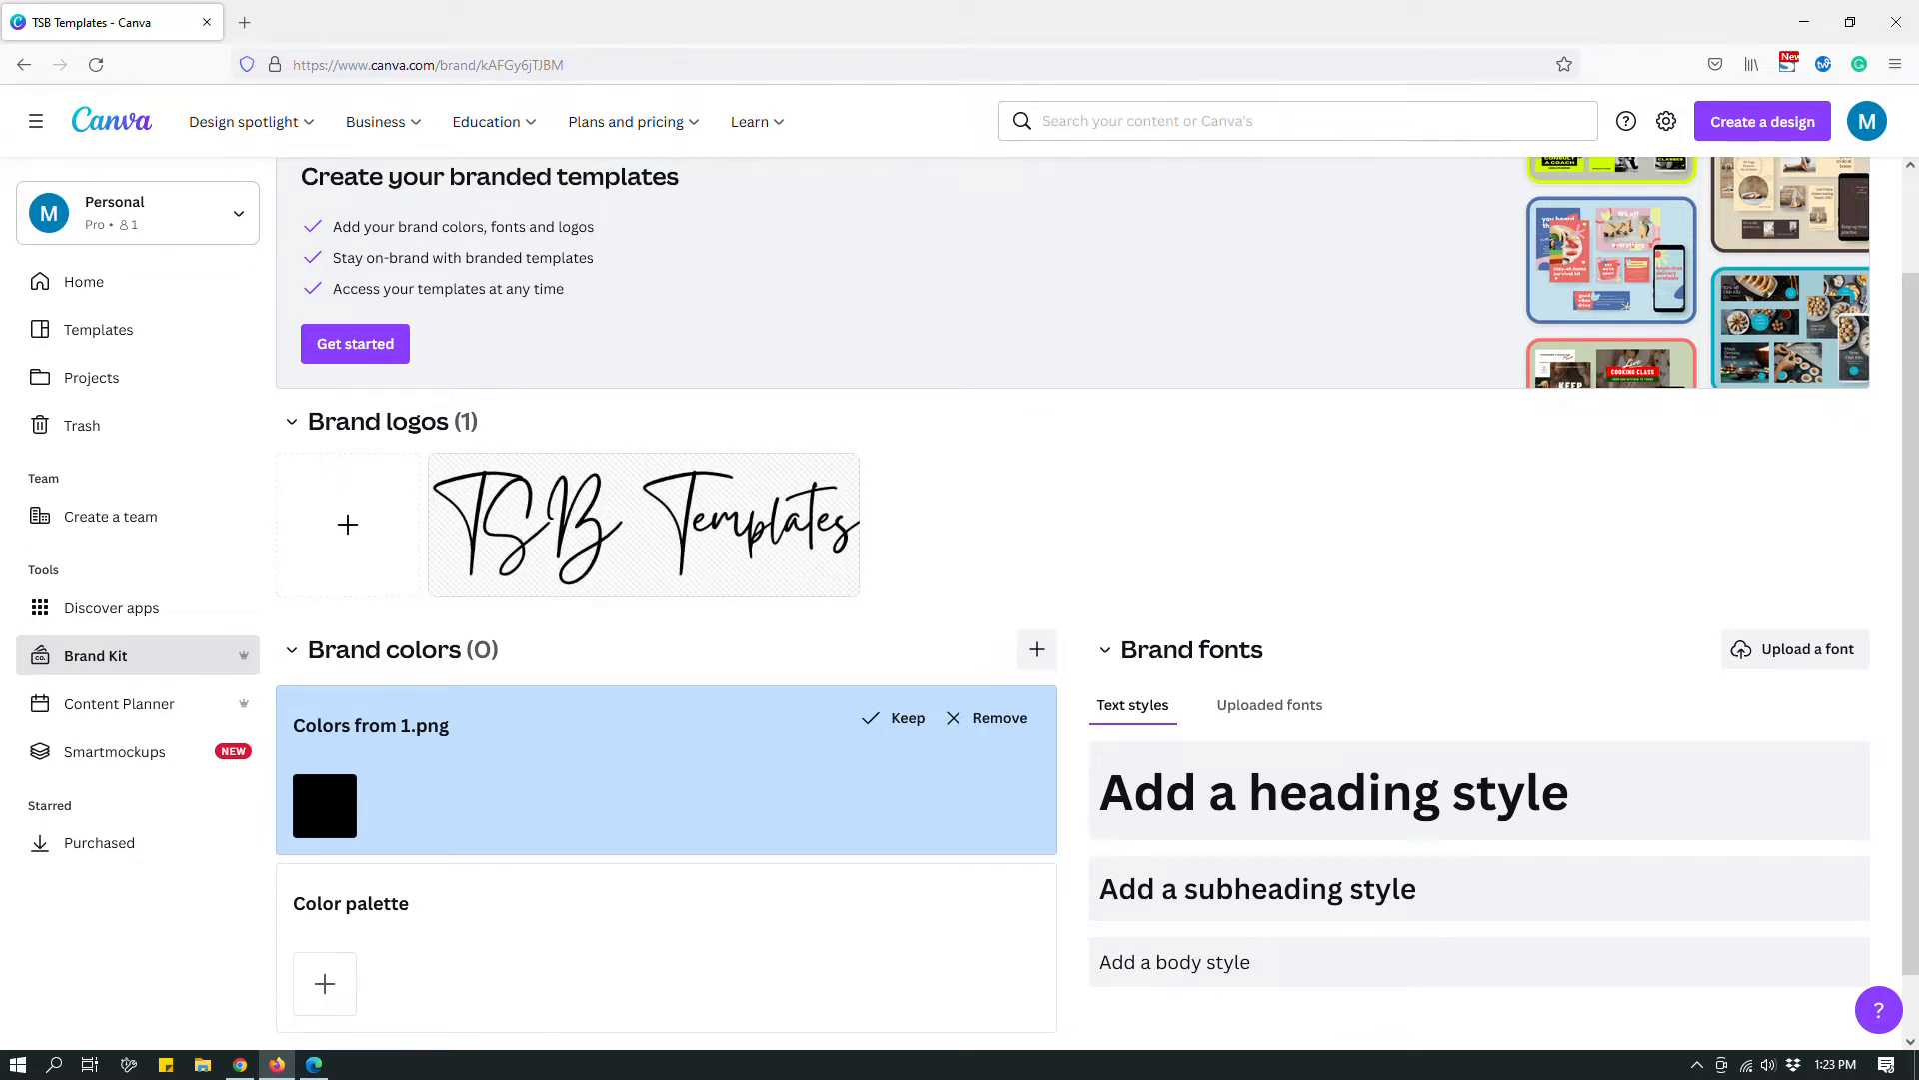
Step: Remove the suggested colors taken from 1.png from the brand colors
{"action": "scroll", "coordinate": [643, 524], "scroll_direction": "down", "scroll_amount": 1}
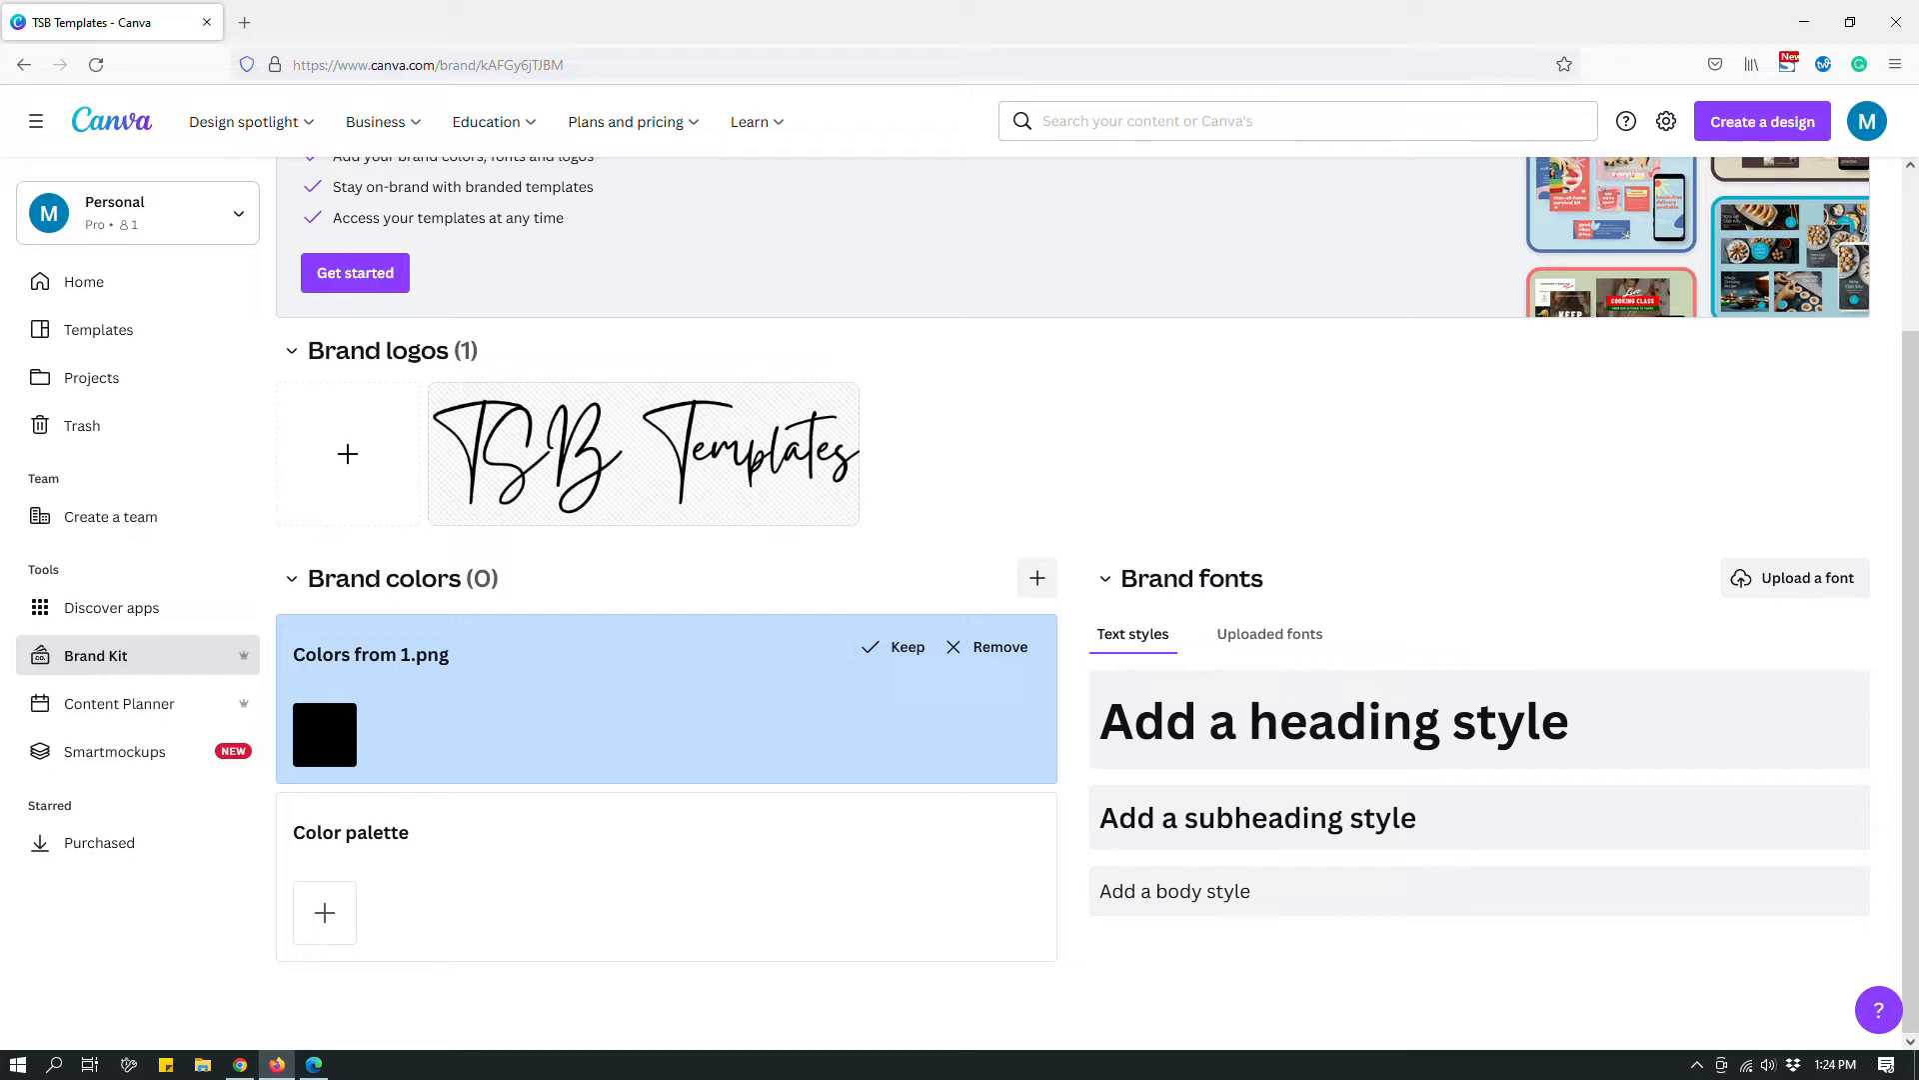
{"action": "left_click", "coordinate": [987, 647]}
{"action": "left_click", "coordinate": [928, 629]}
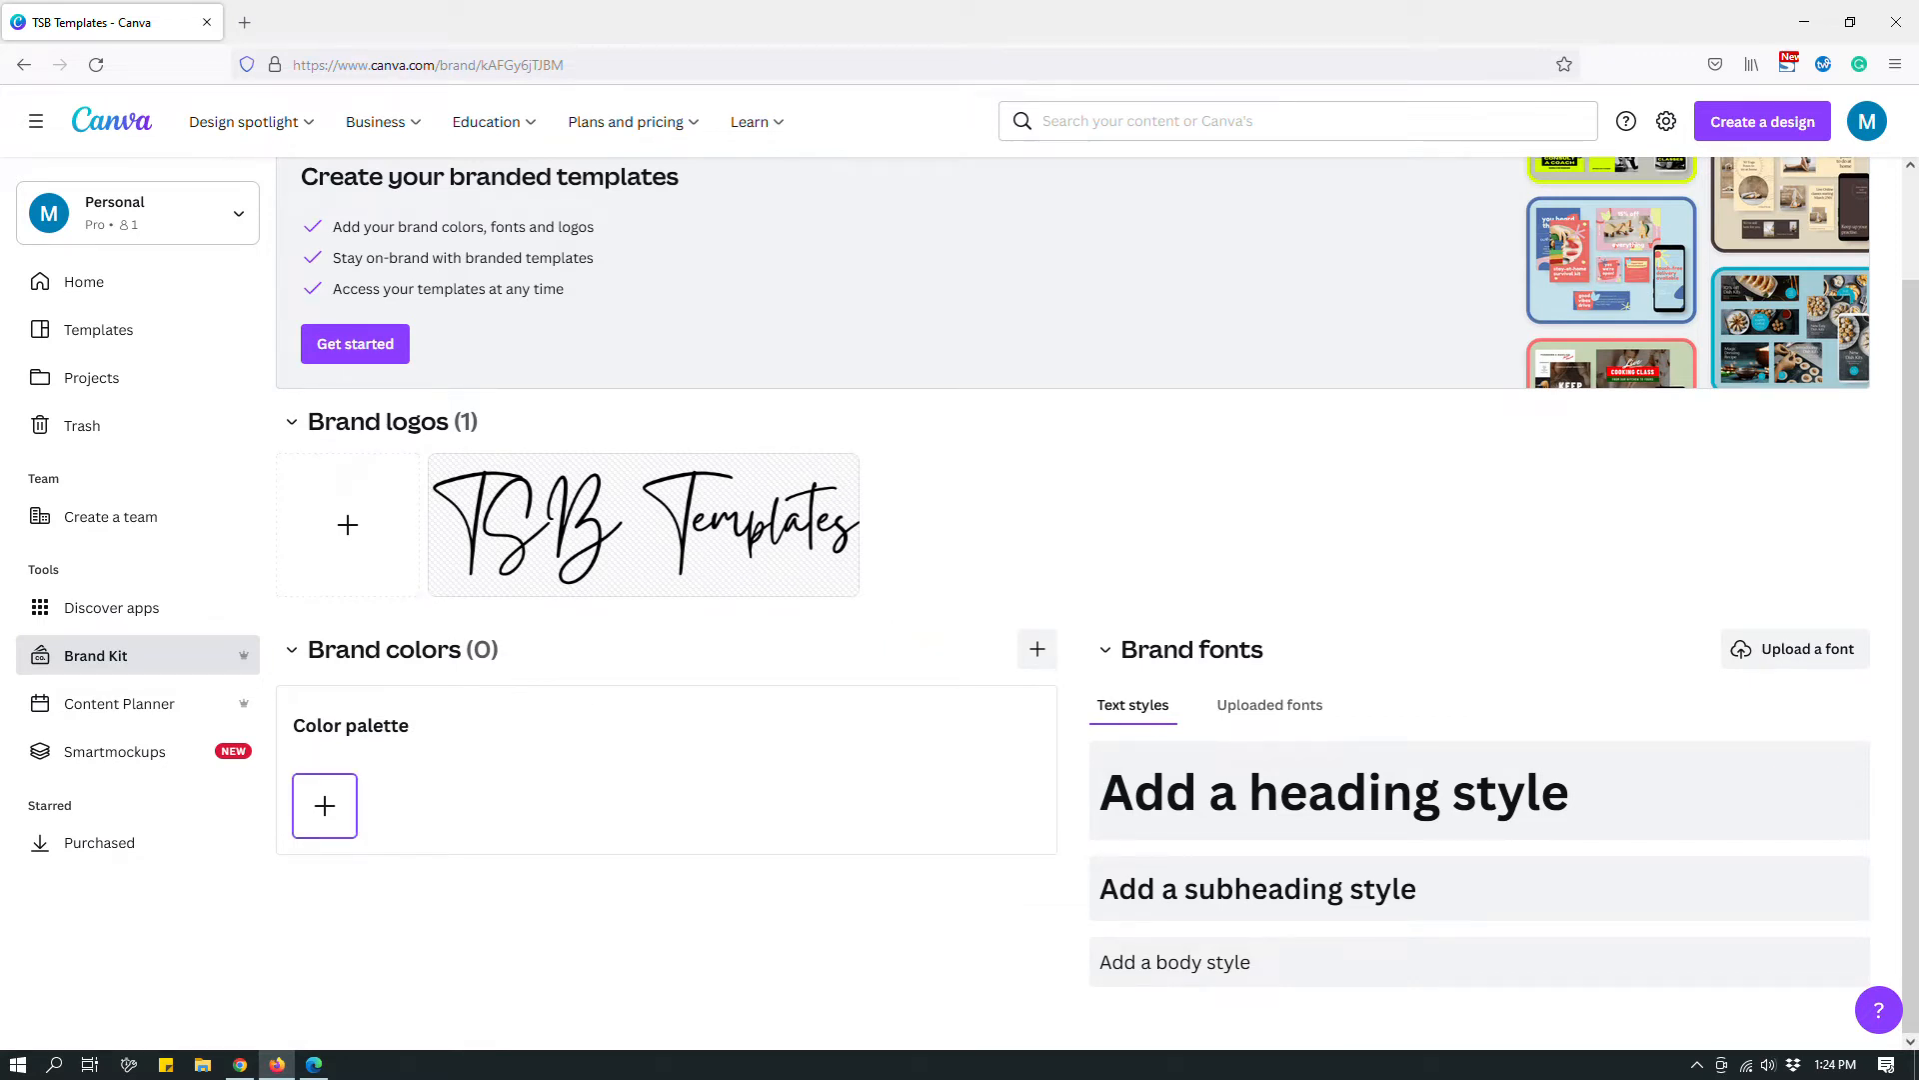
Step: Add the dark grey #3B3B3B as the first color in the color palette
{"action": "left_click", "coordinate": [324, 806]}
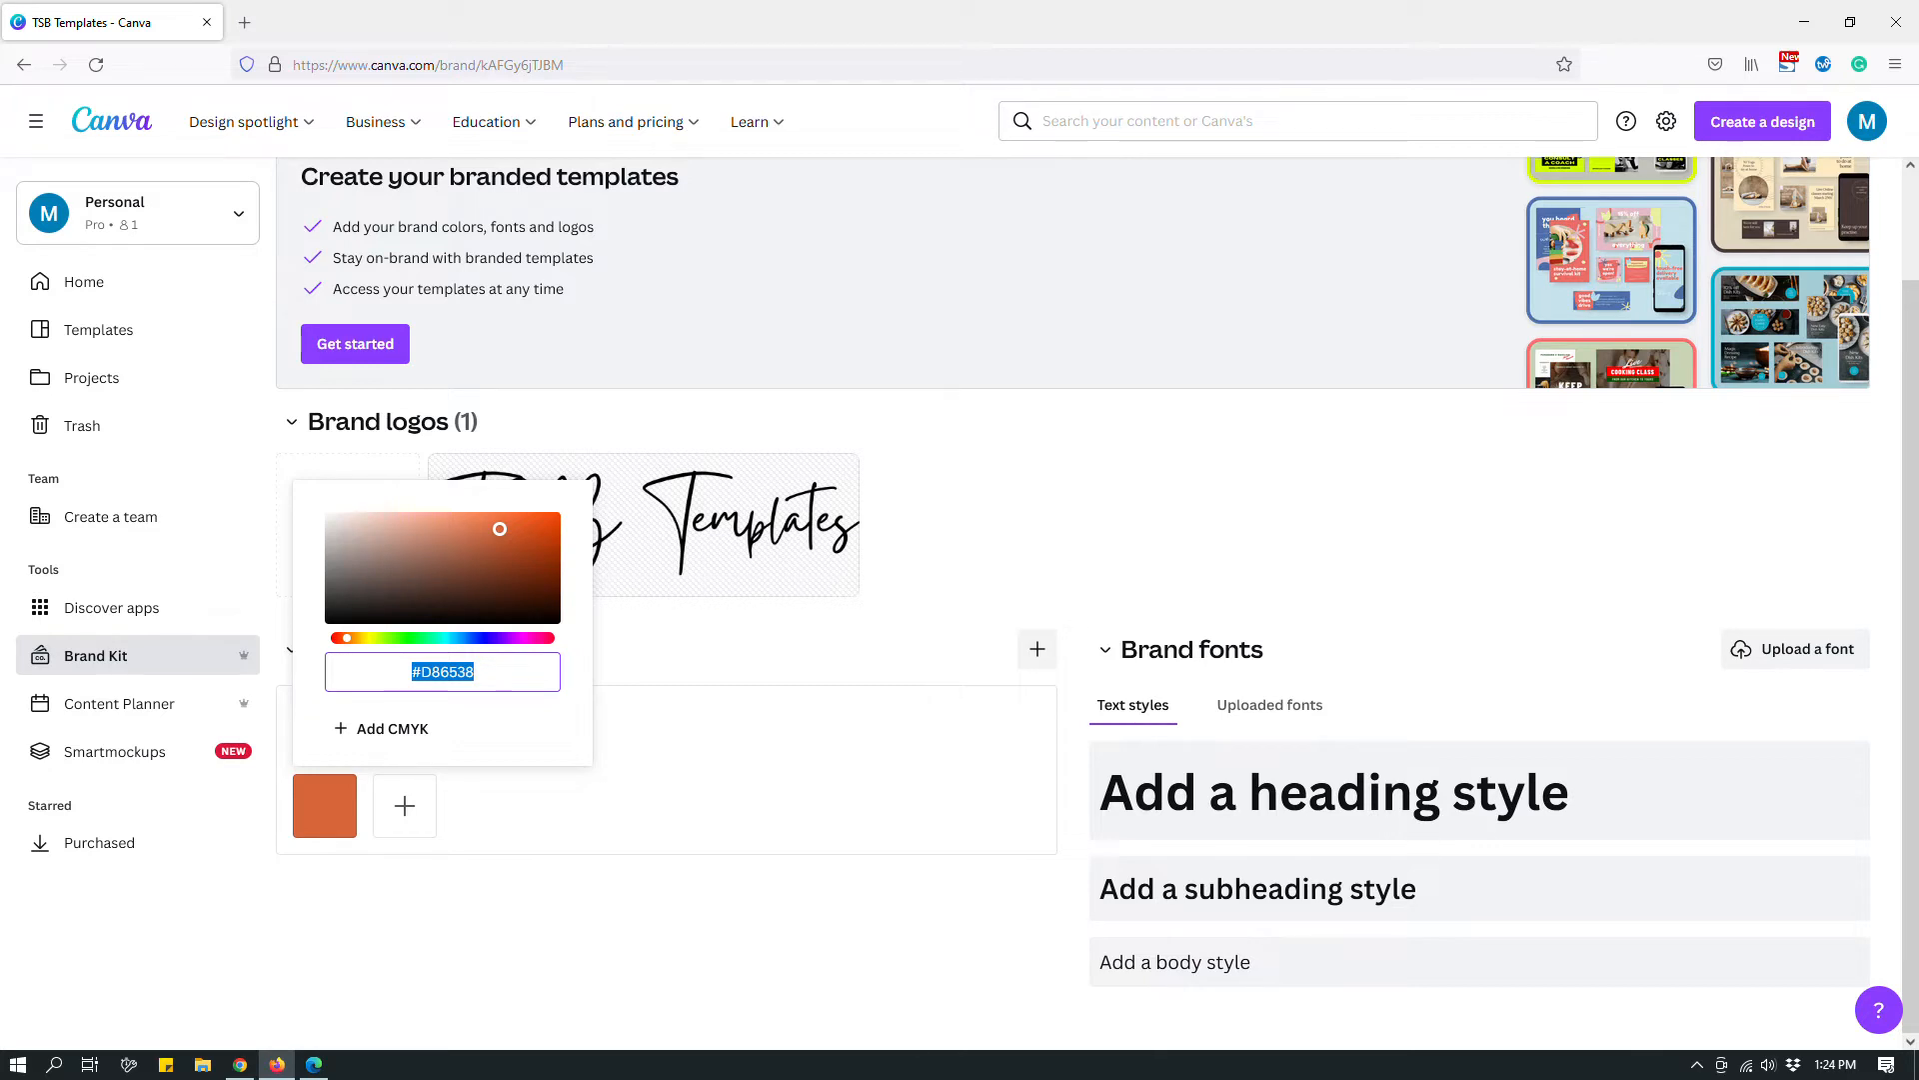
{"action": "type", "text": "#"}
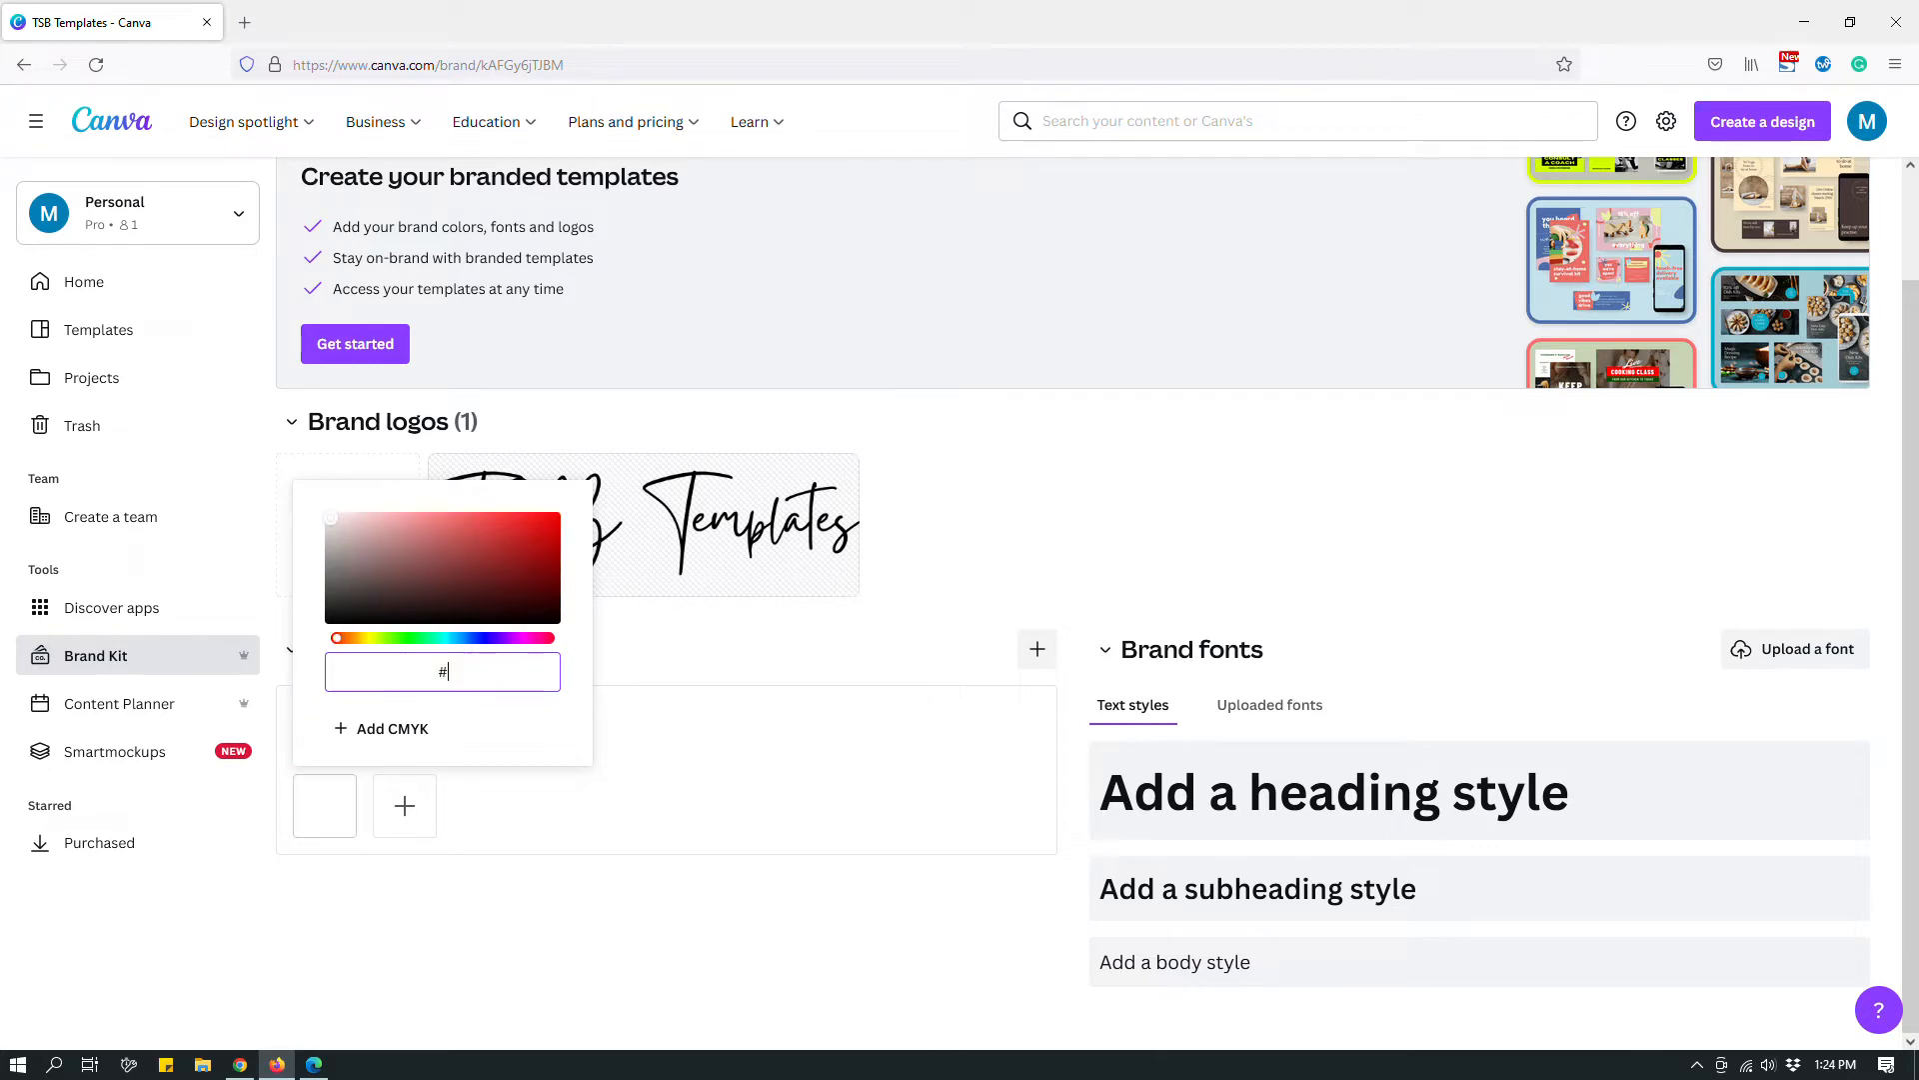
{"action": "type", "text": "3B3B3B"}
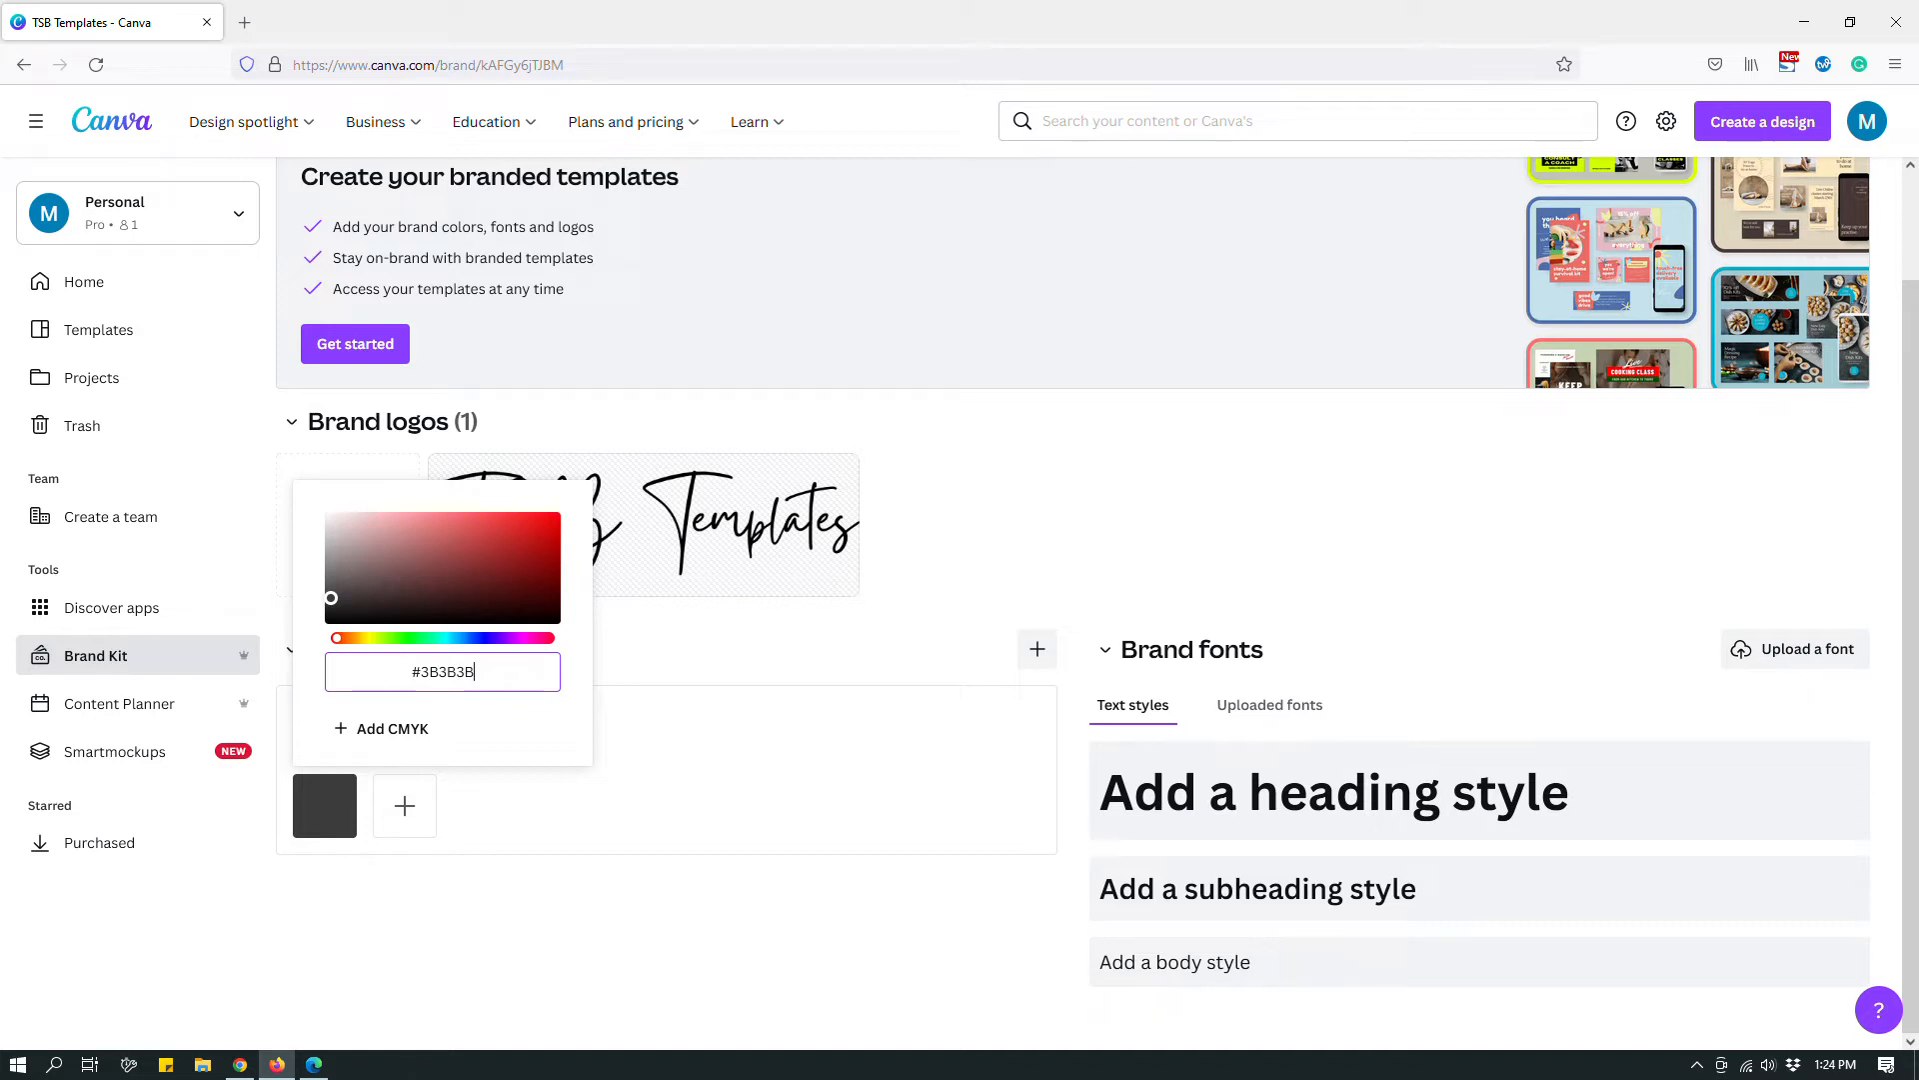
{"action": "left_click", "coordinate": [687, 643]}
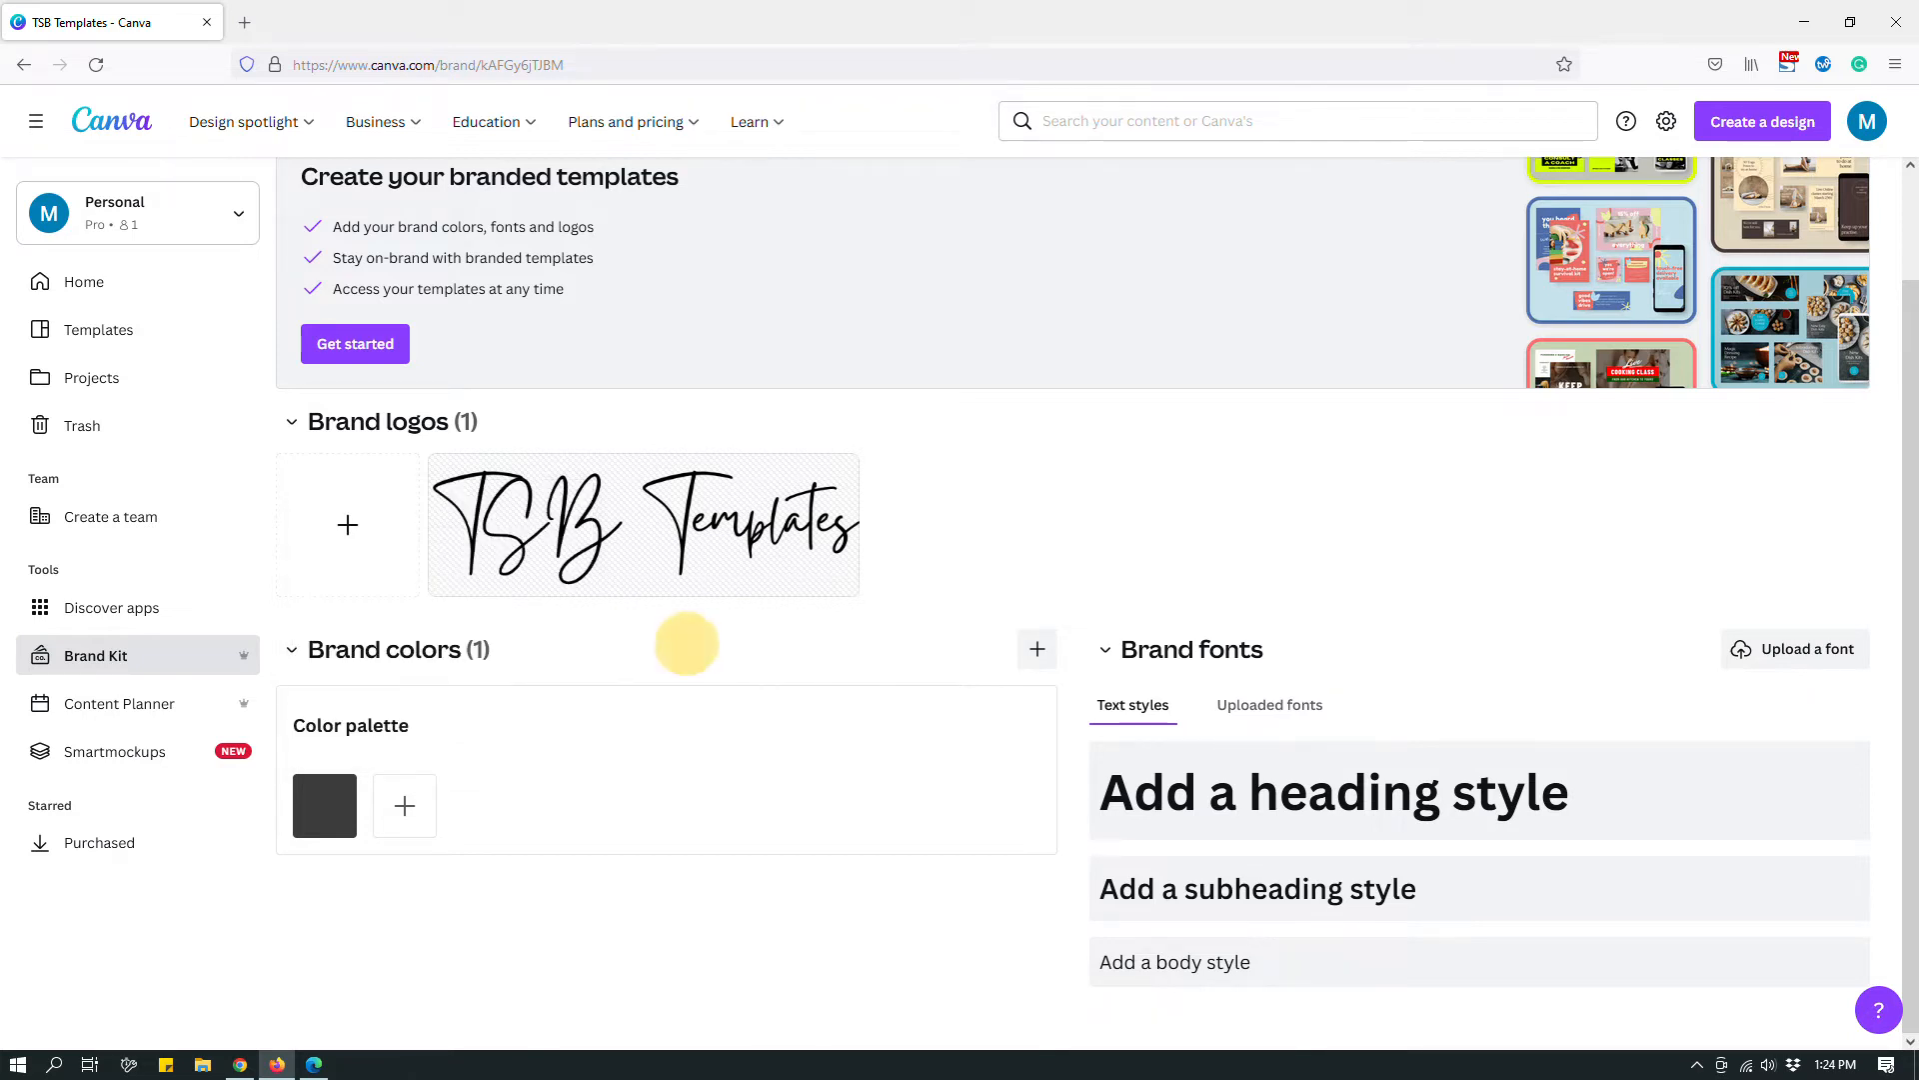
Step: Add three more colors to the palette: greyish pink #AFA0A0, a muted reddish mauve and dark maroon #421B1B
{"action": "left_click", "coordinate": [404, 804]}
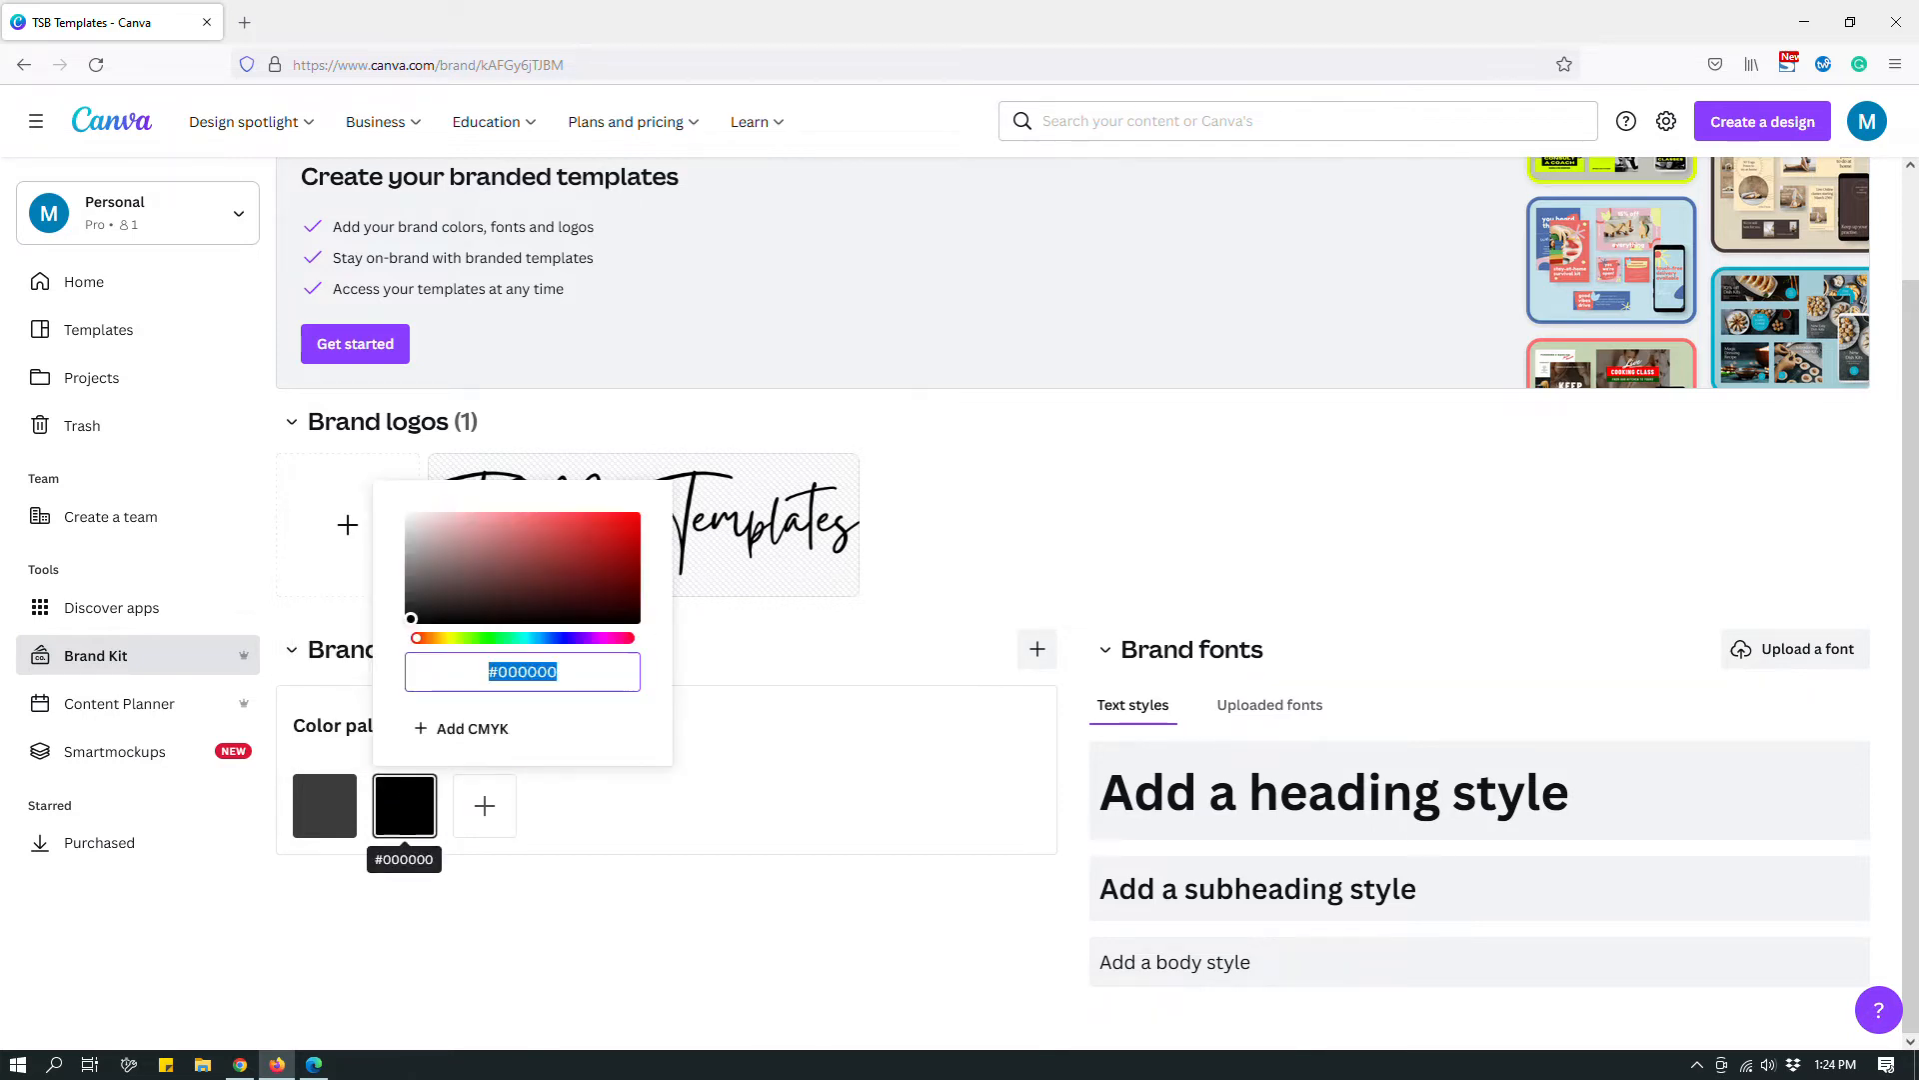
{"action": "left_click", "coordinate": [426, 547]}
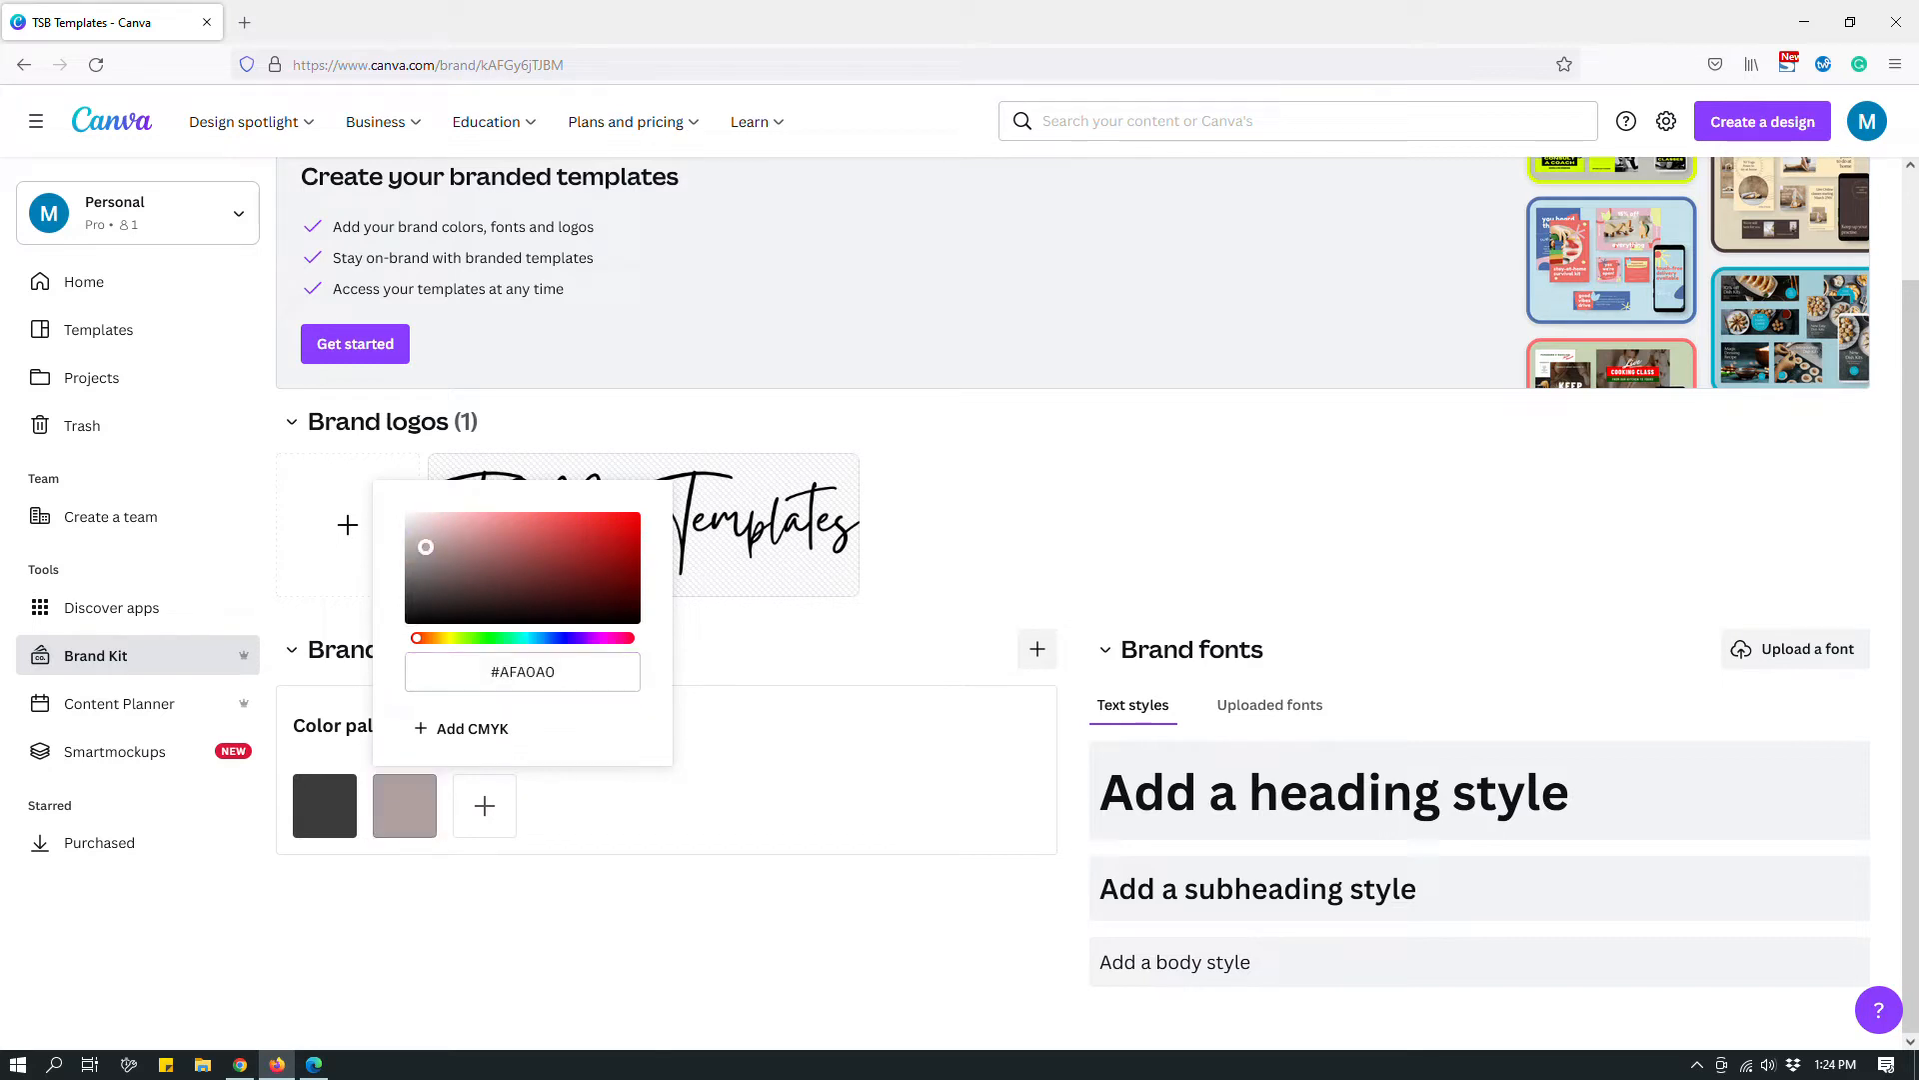
{"action": "left_click", "coordinate": [759, 644]}
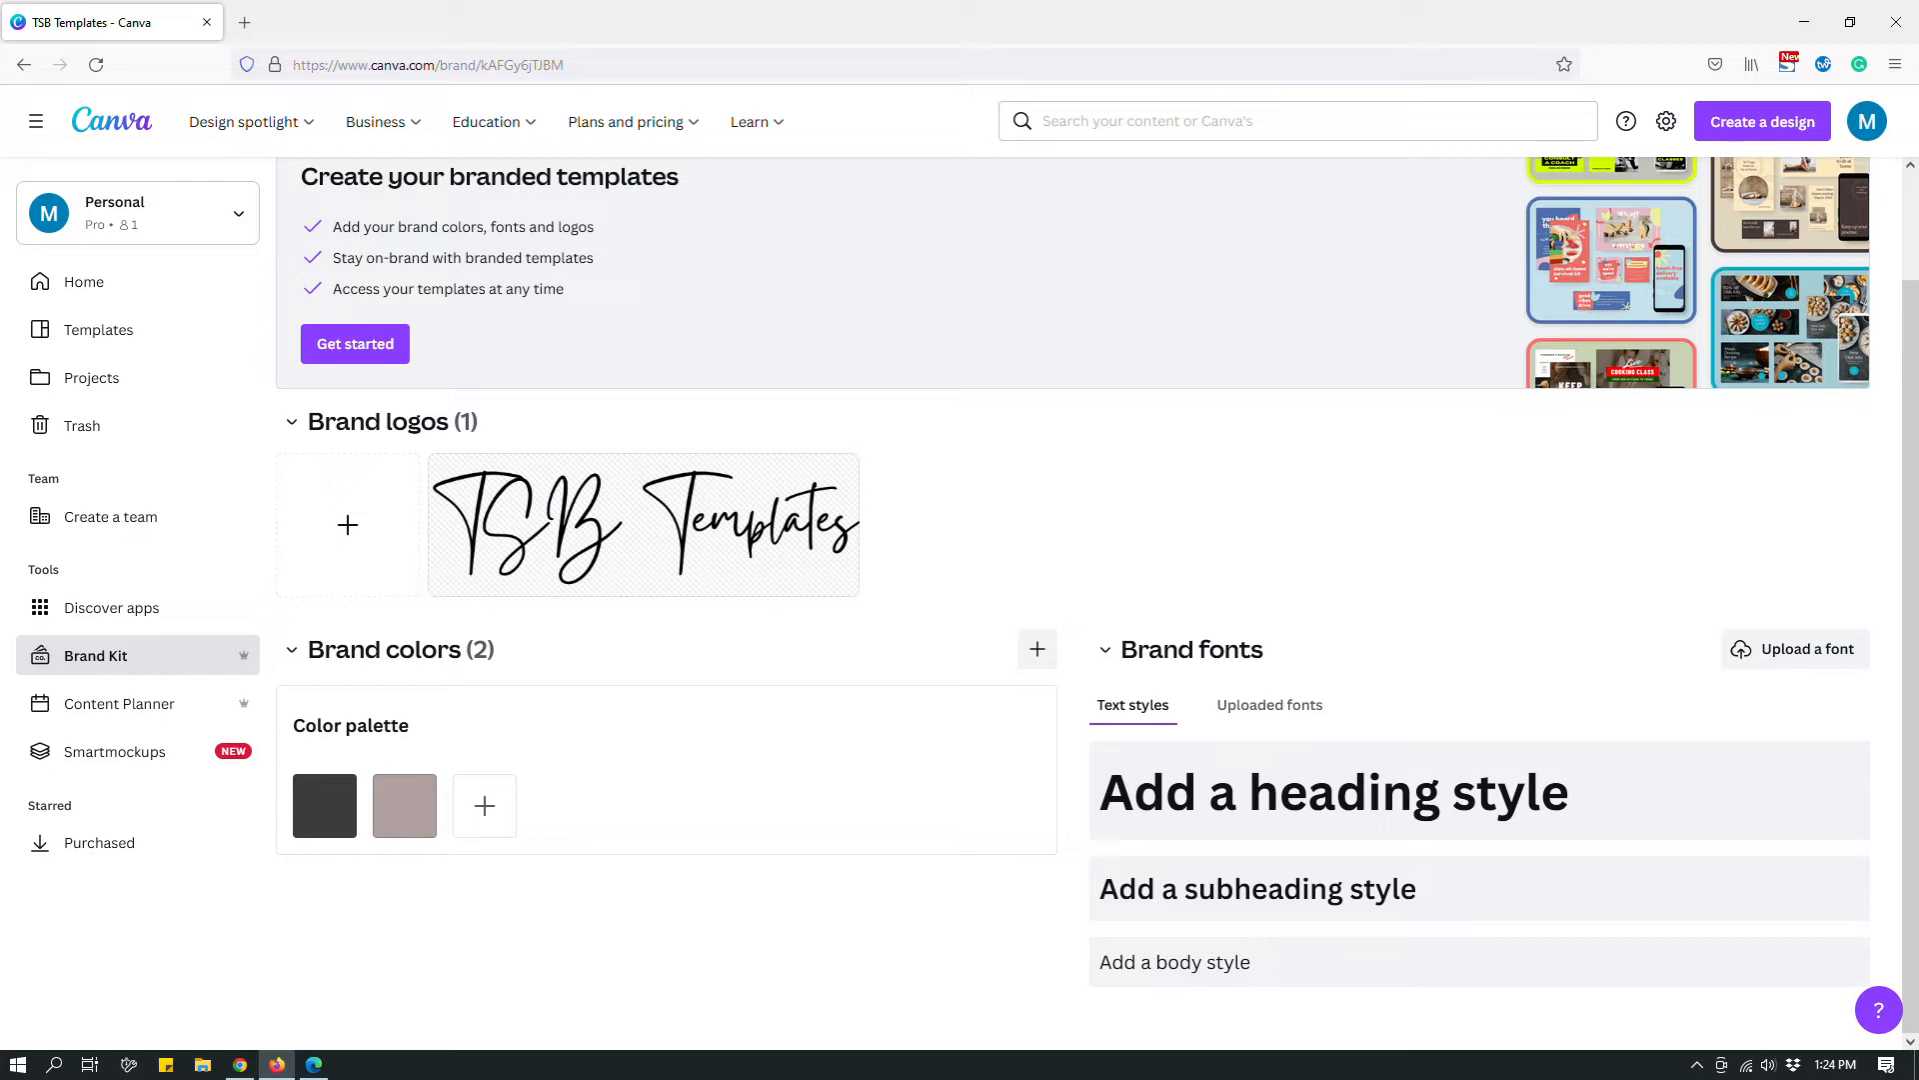
{"action": "left_click", "coordinate": [485, 806]}
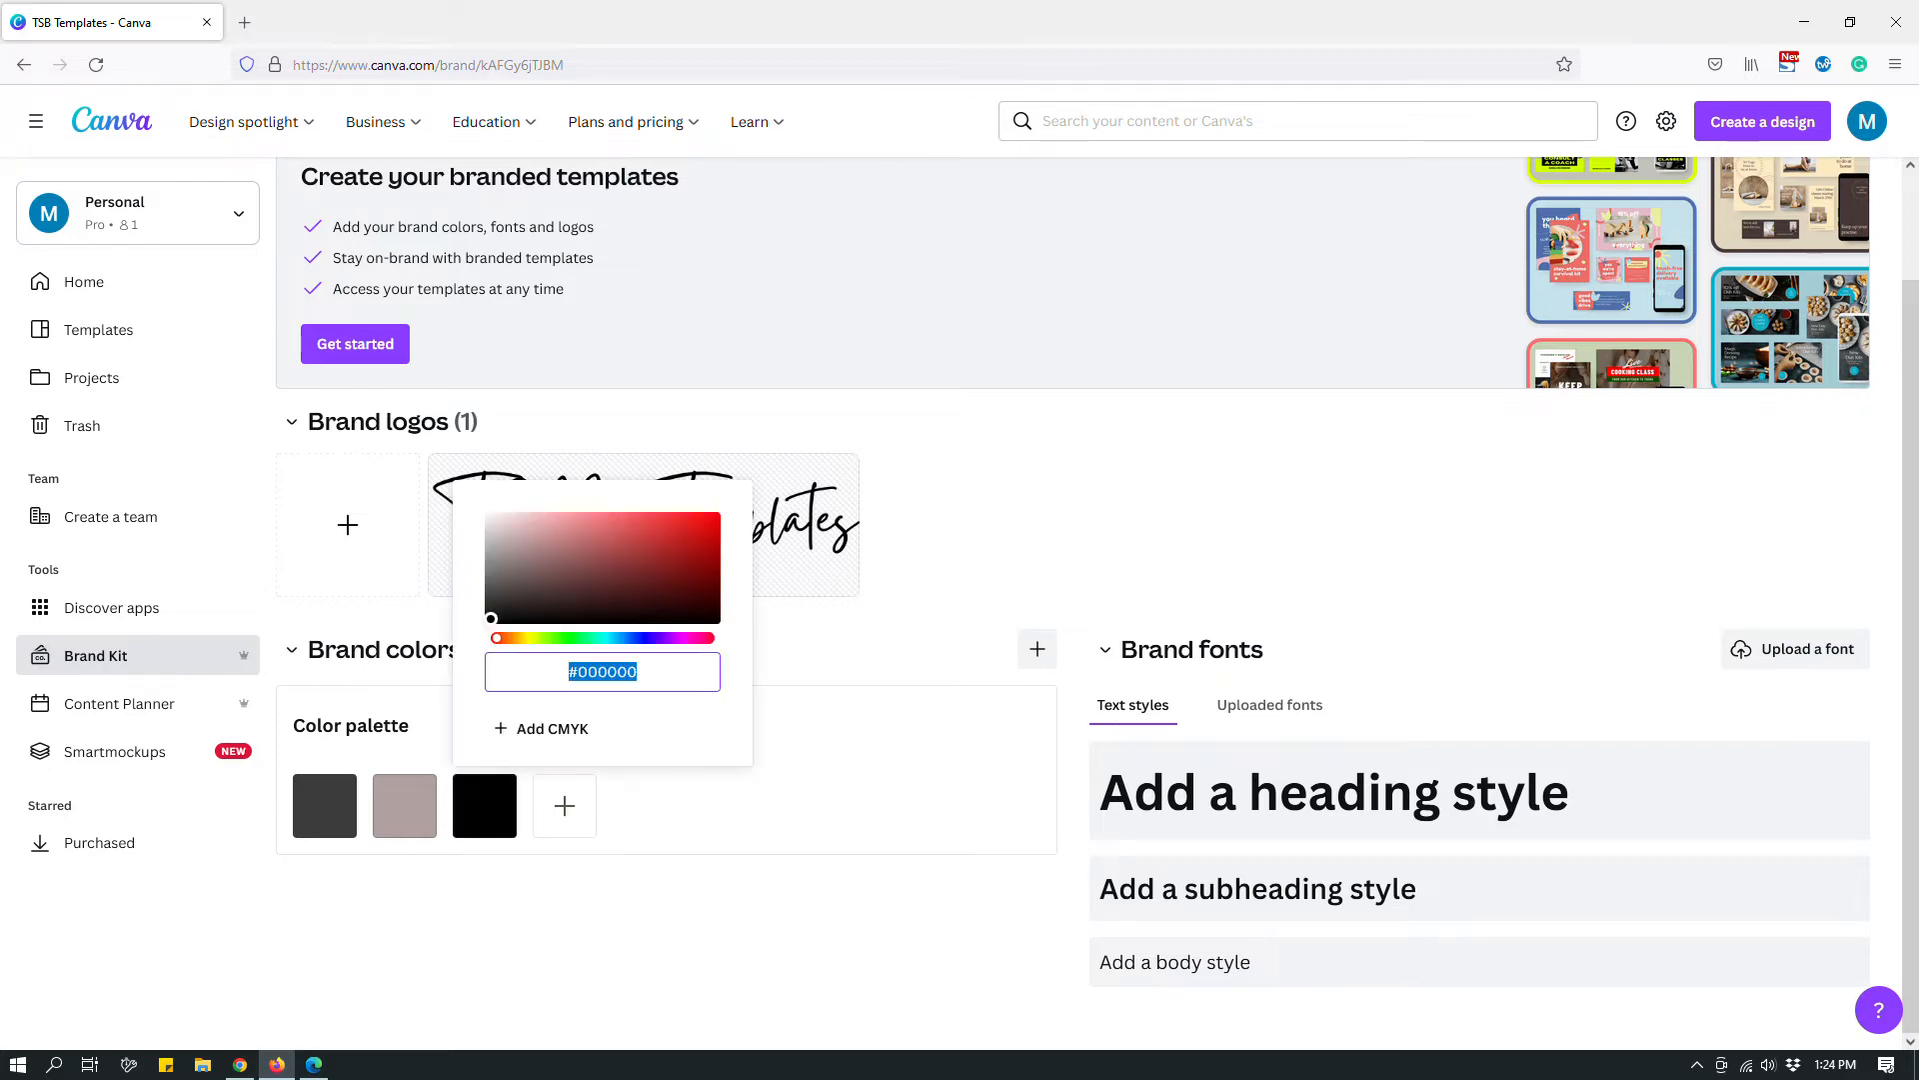
{"action": "left_click", "coordinate": [545, 567]}
{"action": "left_click", "coordinate": [823, 658]}
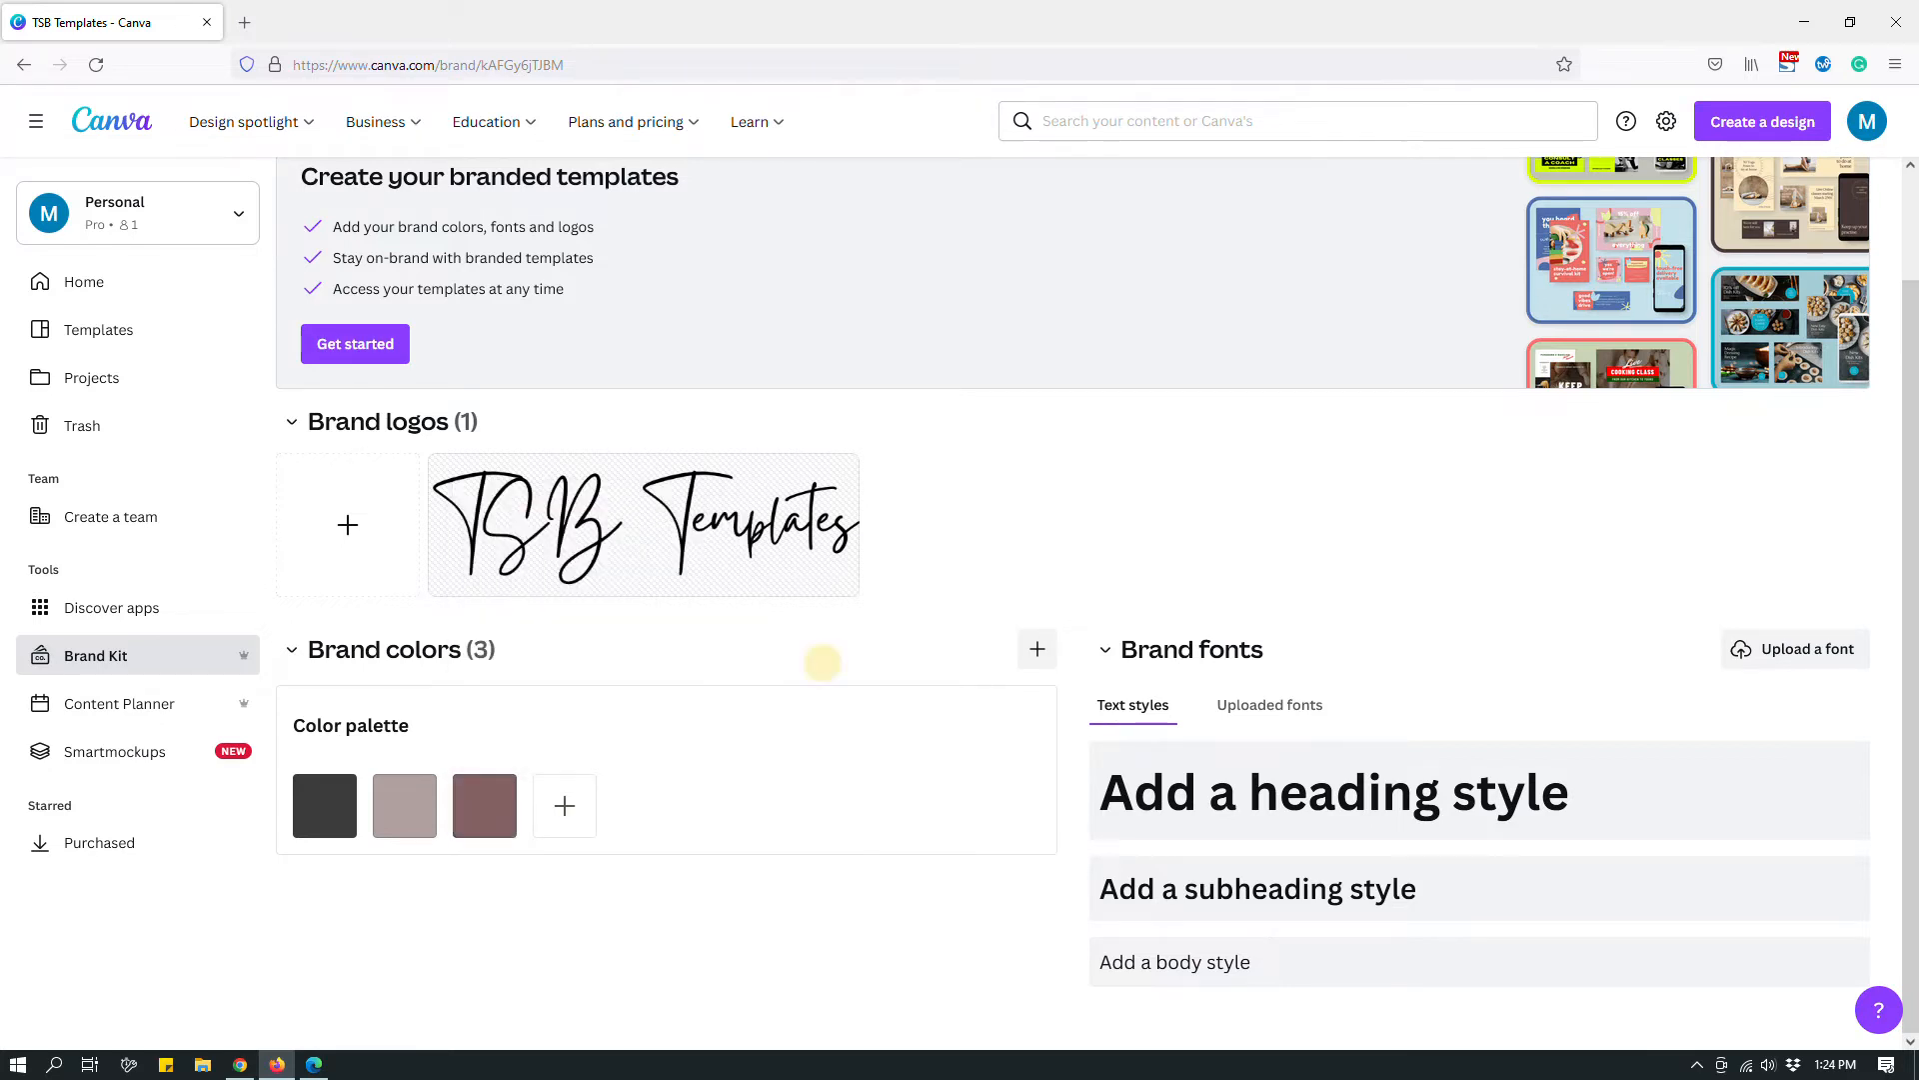
{"action": "left_click", "coordinate": [564, 806]}
{"action": "left_click", "coordinate": [704, 592]}
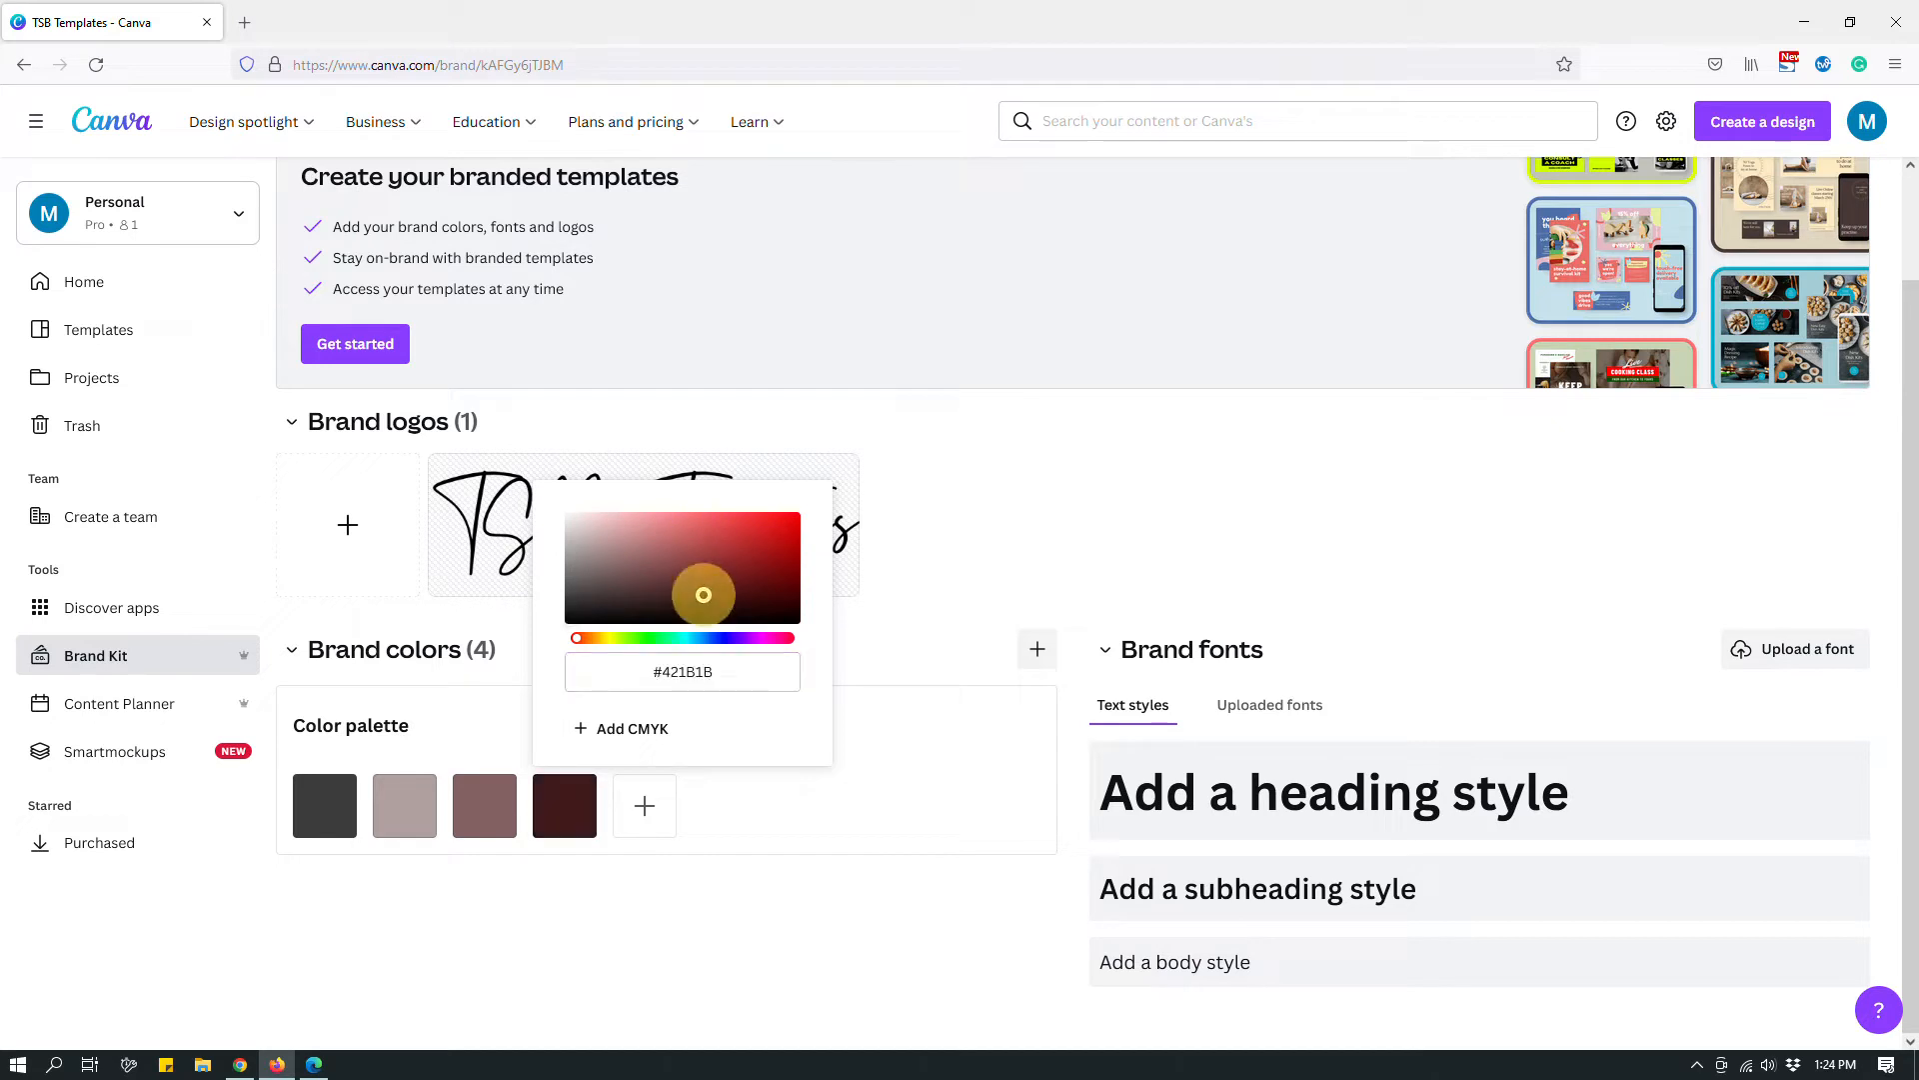
{"action": "left_click", "coordinate": [908, 645]}
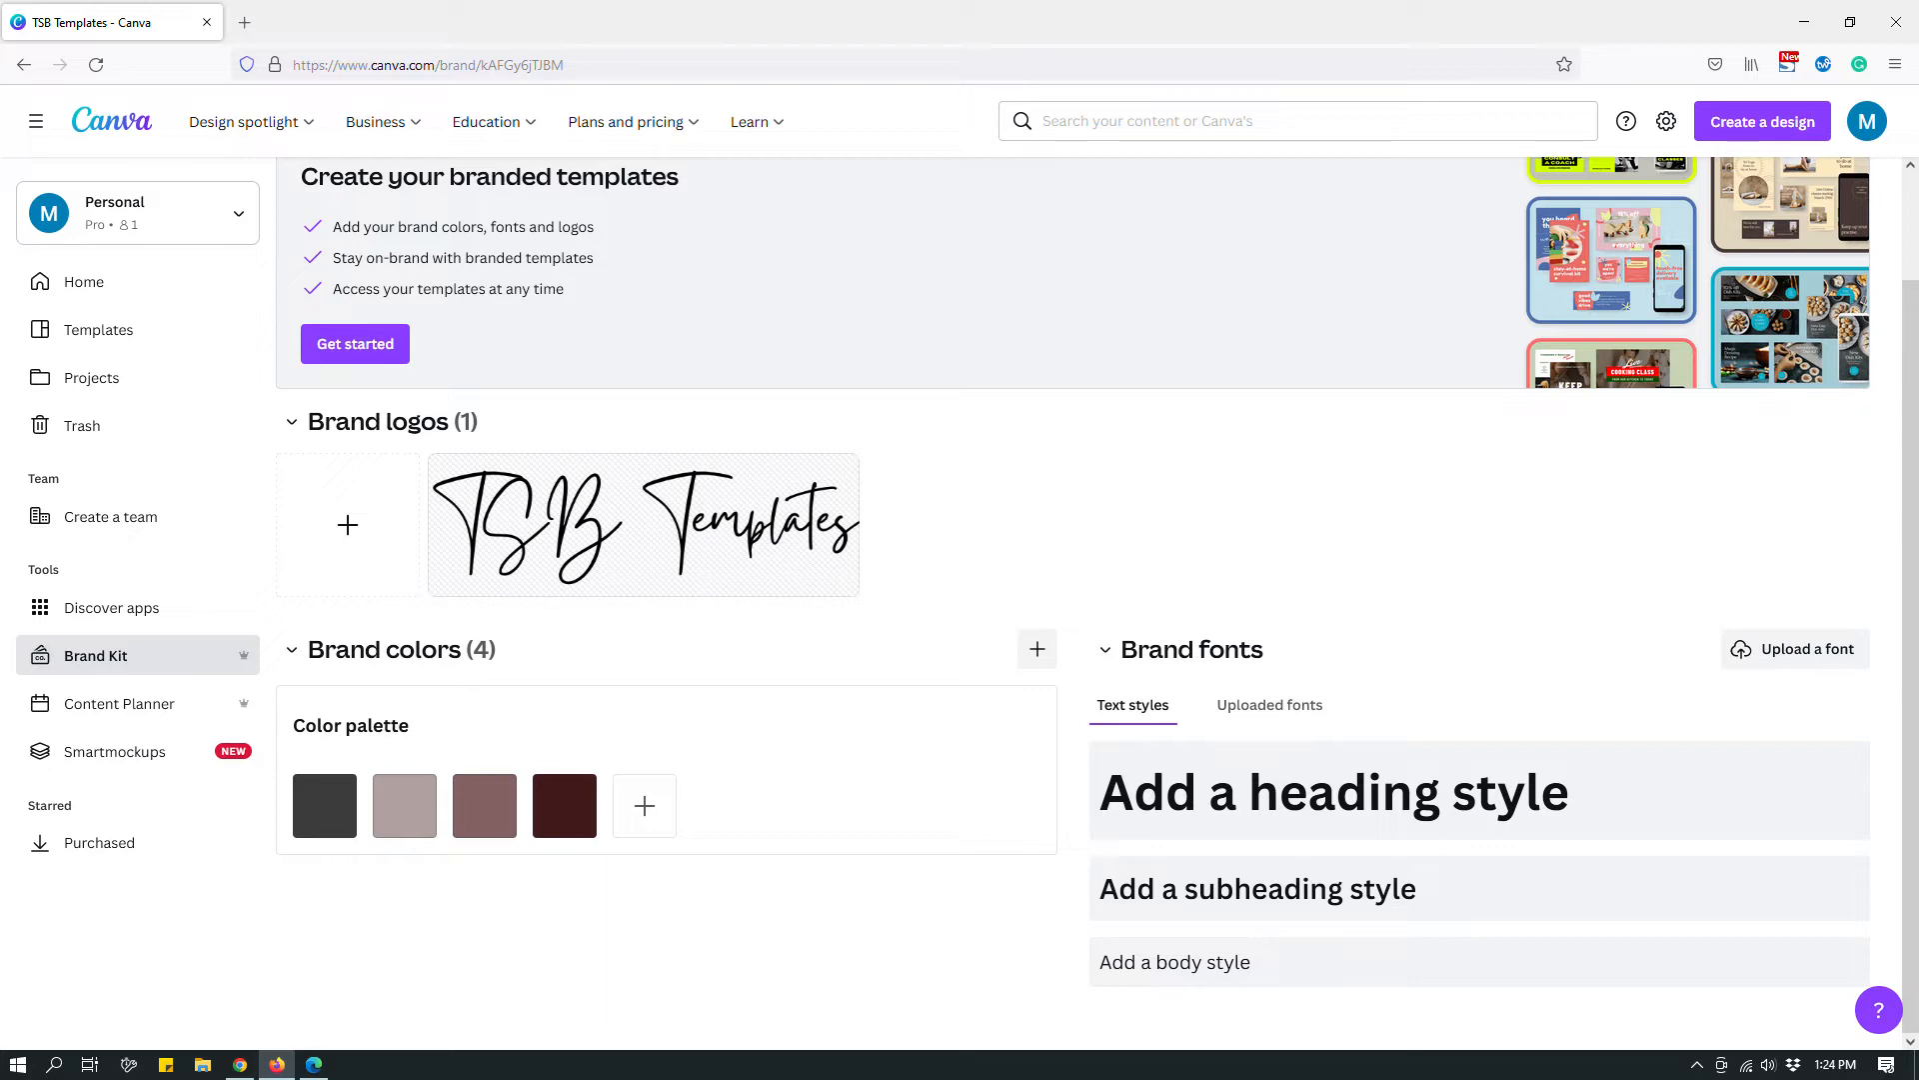
Step: Browse the preset palettes and add a second, custom color palette to the brand colors
{"action": "left_click", "coordinate": [1036, 652]}
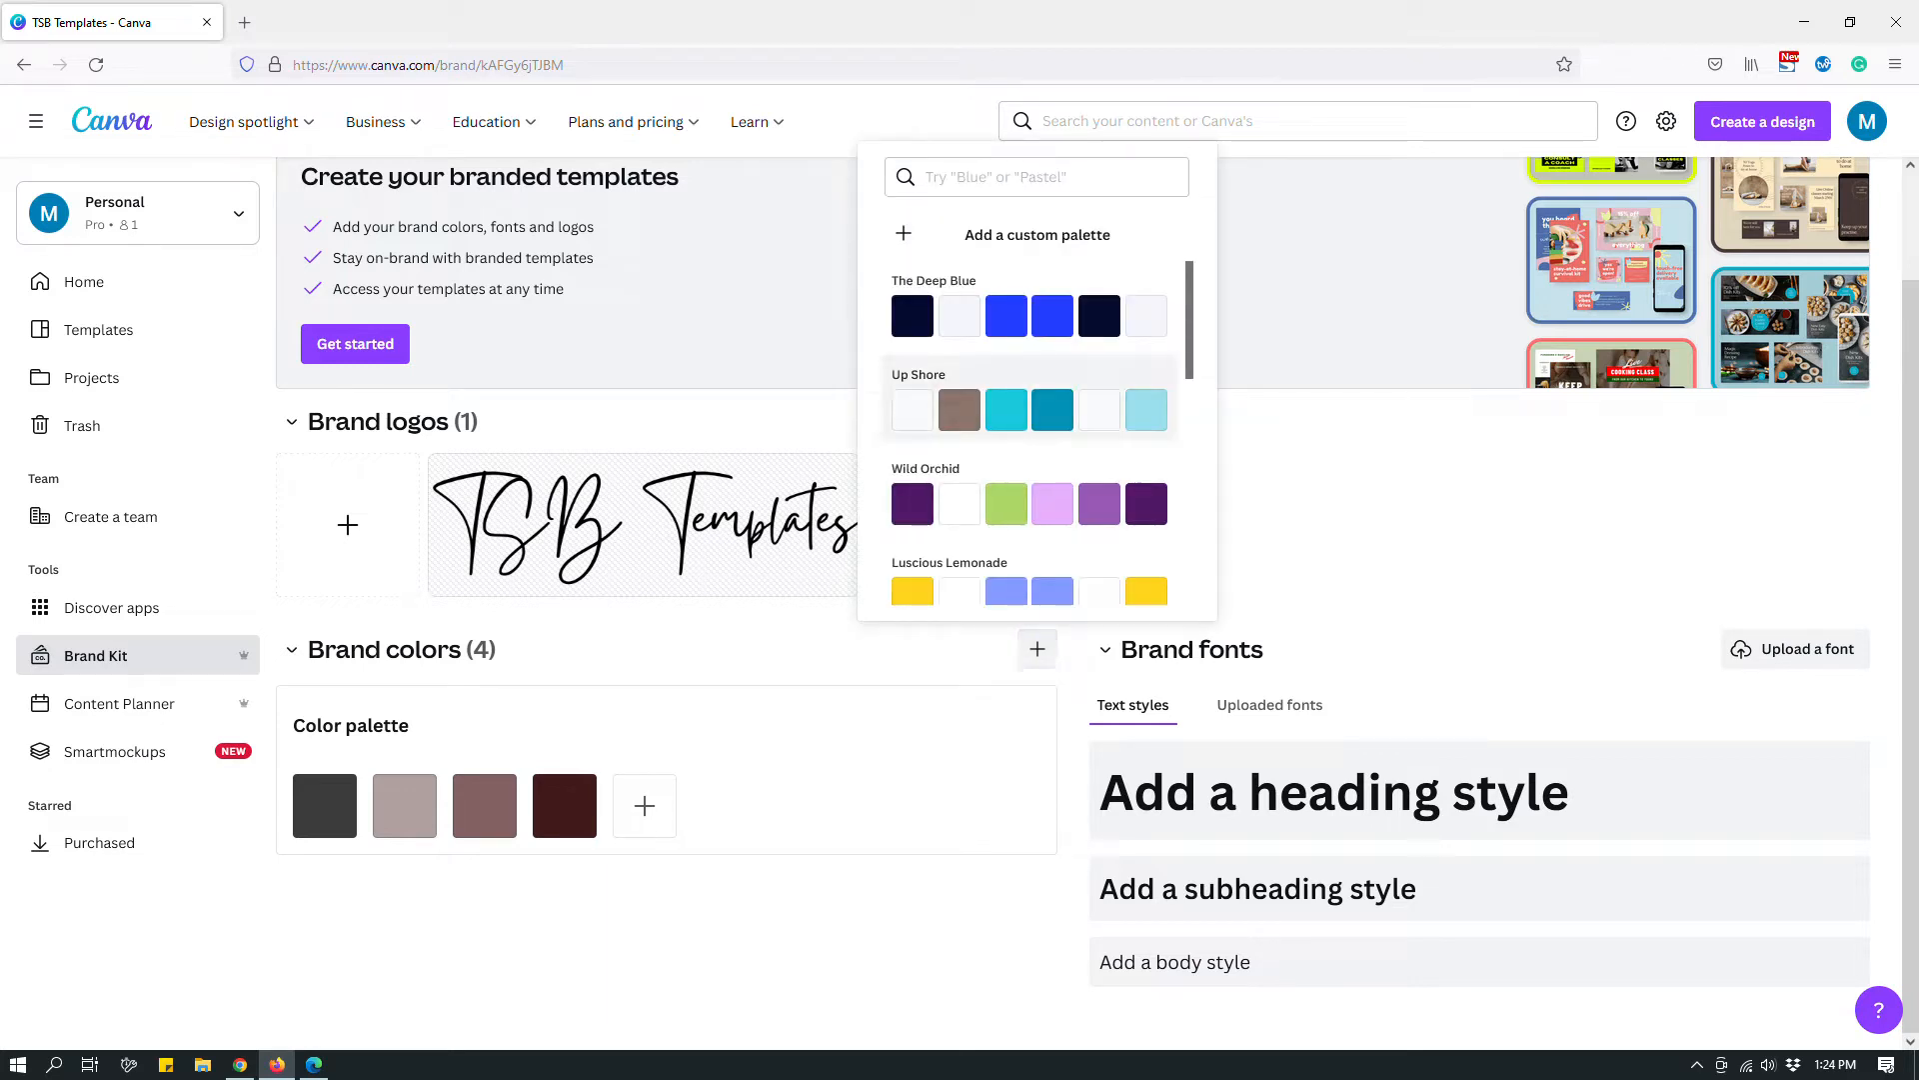
{"action": "scroll", "coordinate": [1030, 310], "scroll_direction": "down", "scroll_amount": 1}
{"action": "scroll", "coordinate": [1030, 430], "scroll_direction": "down", "scroll_amount": 5}
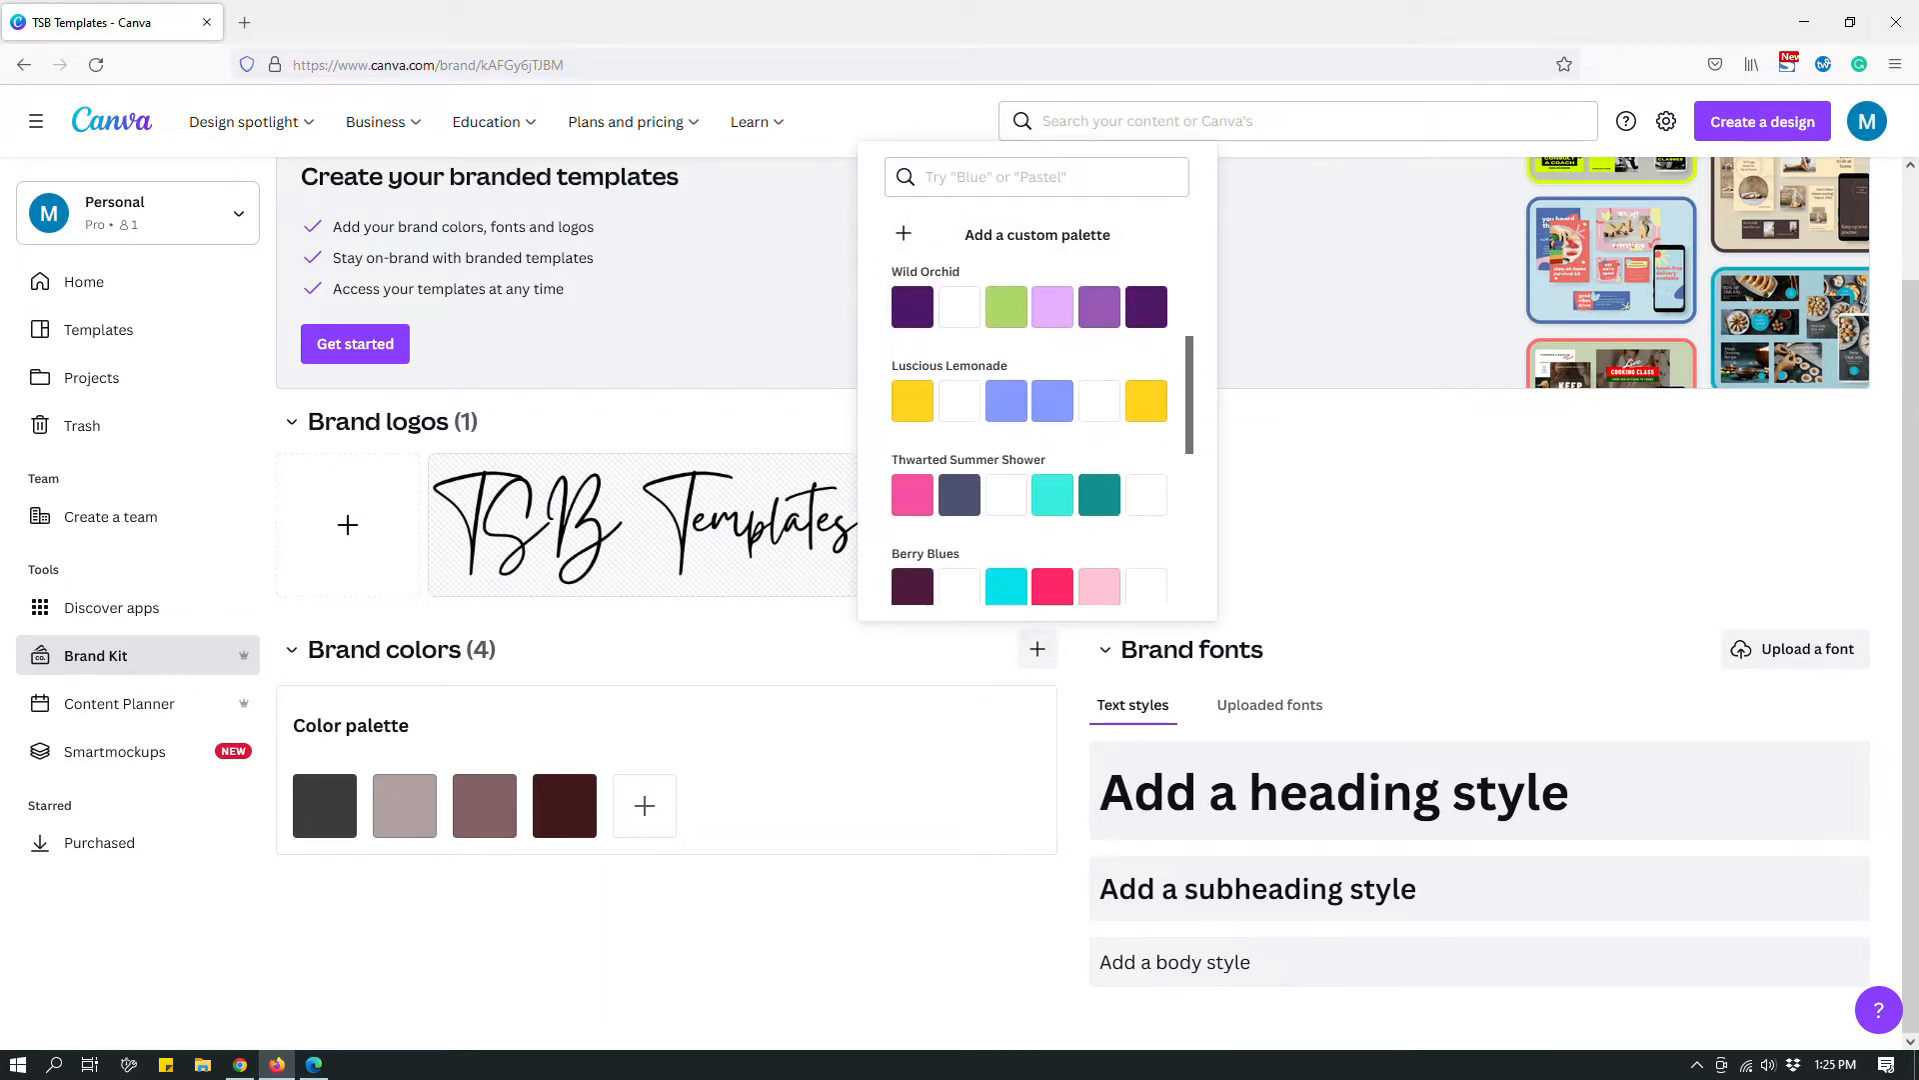
{"action": "scroll", "coordinate": [1030, 430], "scroll_direction": "up", "scroll_amount": 6}
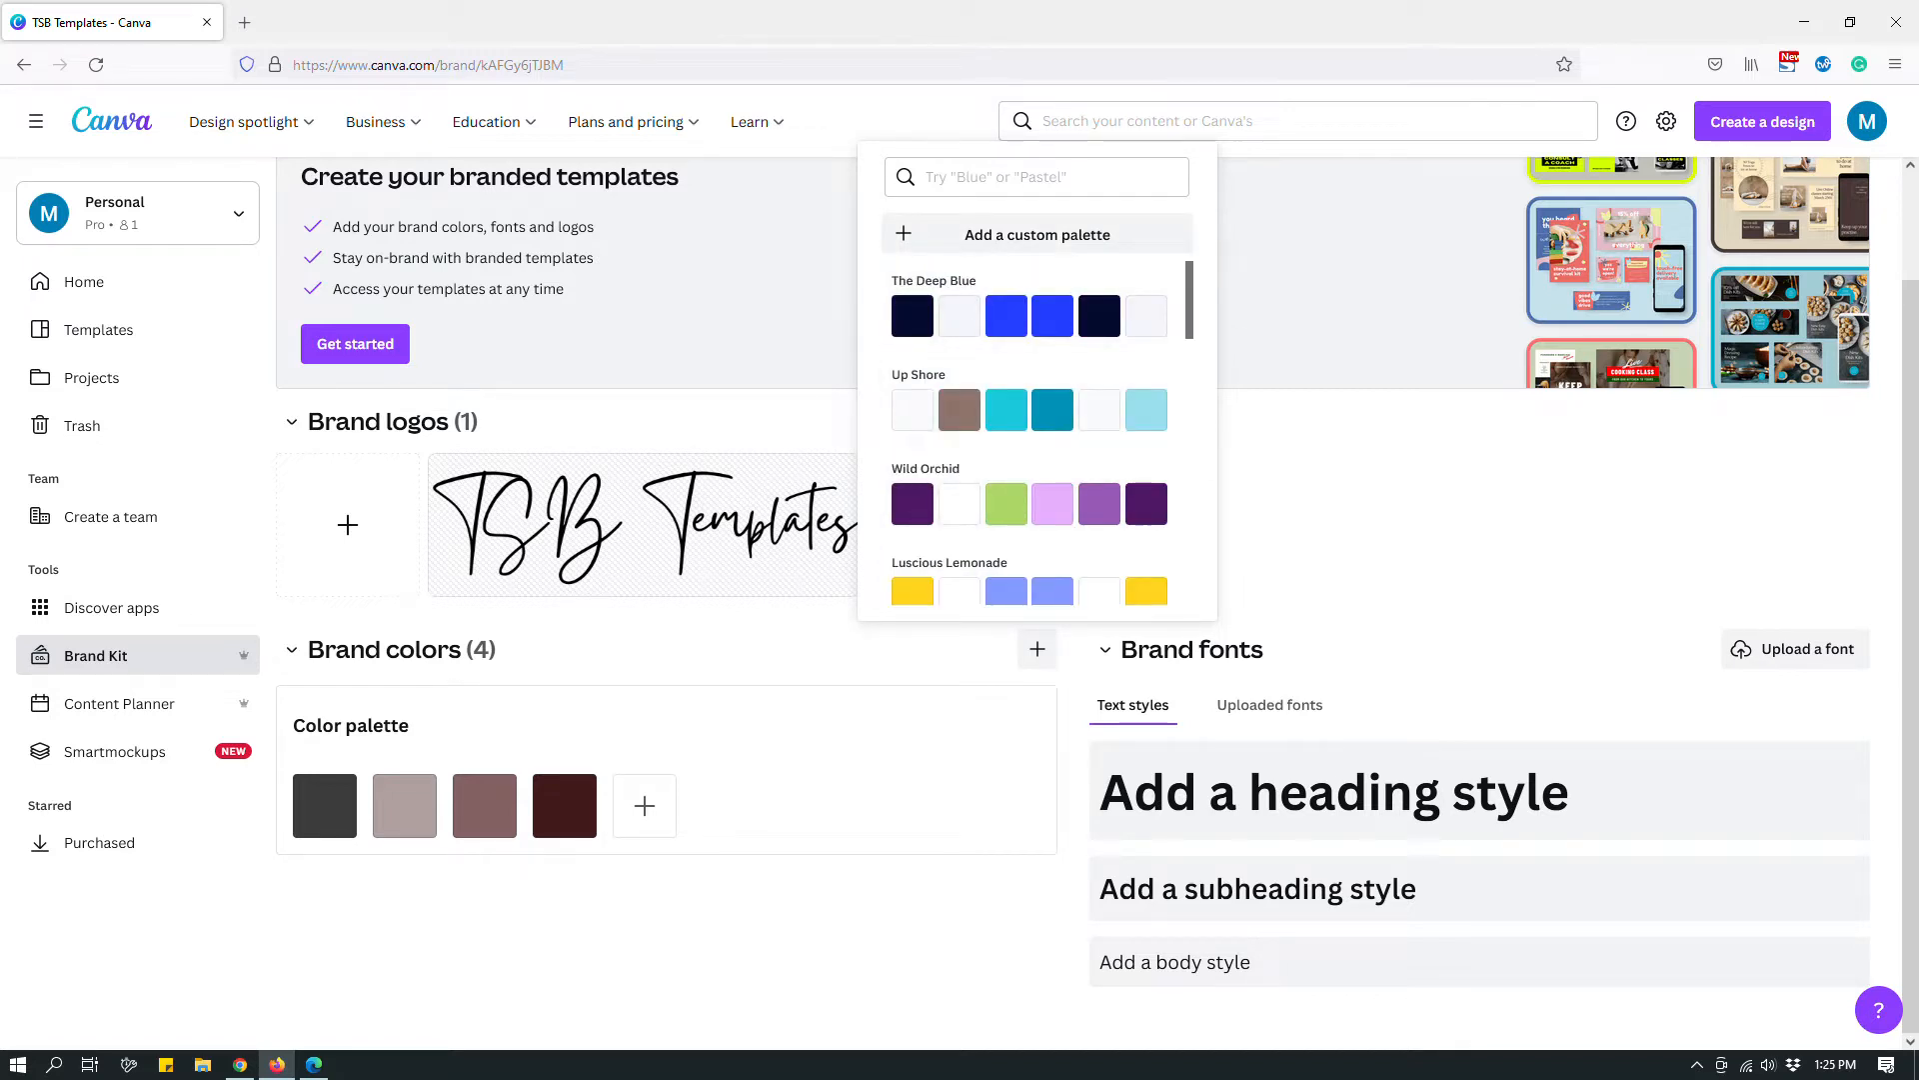
{"action": "left_click", "coordinate": [1060, 234]}
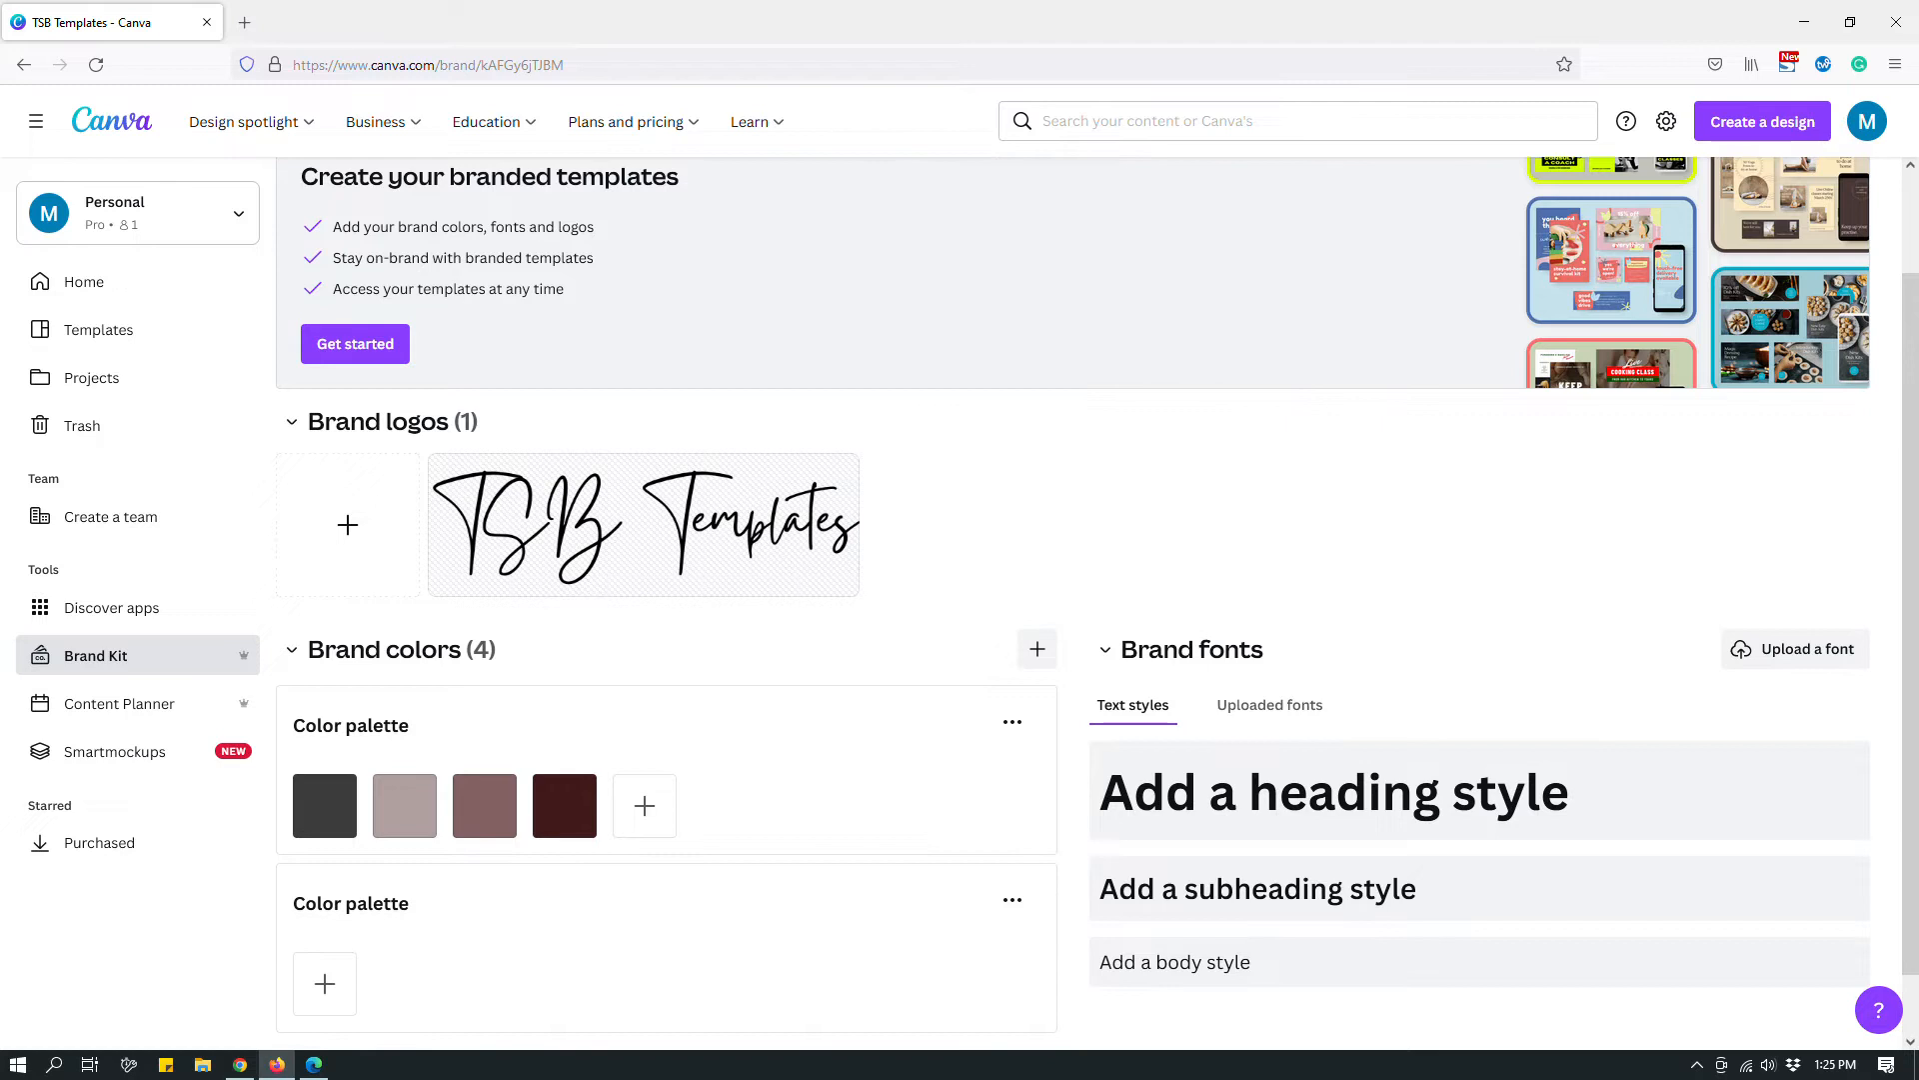
Step: Add olive grey #898D73 and dark green #515B3C to the second color palette
{"action": "scroll", "coordinate": [1066, 400], "scroll_direction": "down", "scroll_amount": 1}
{"action": "left_click", "coordinate": [325, 912]}
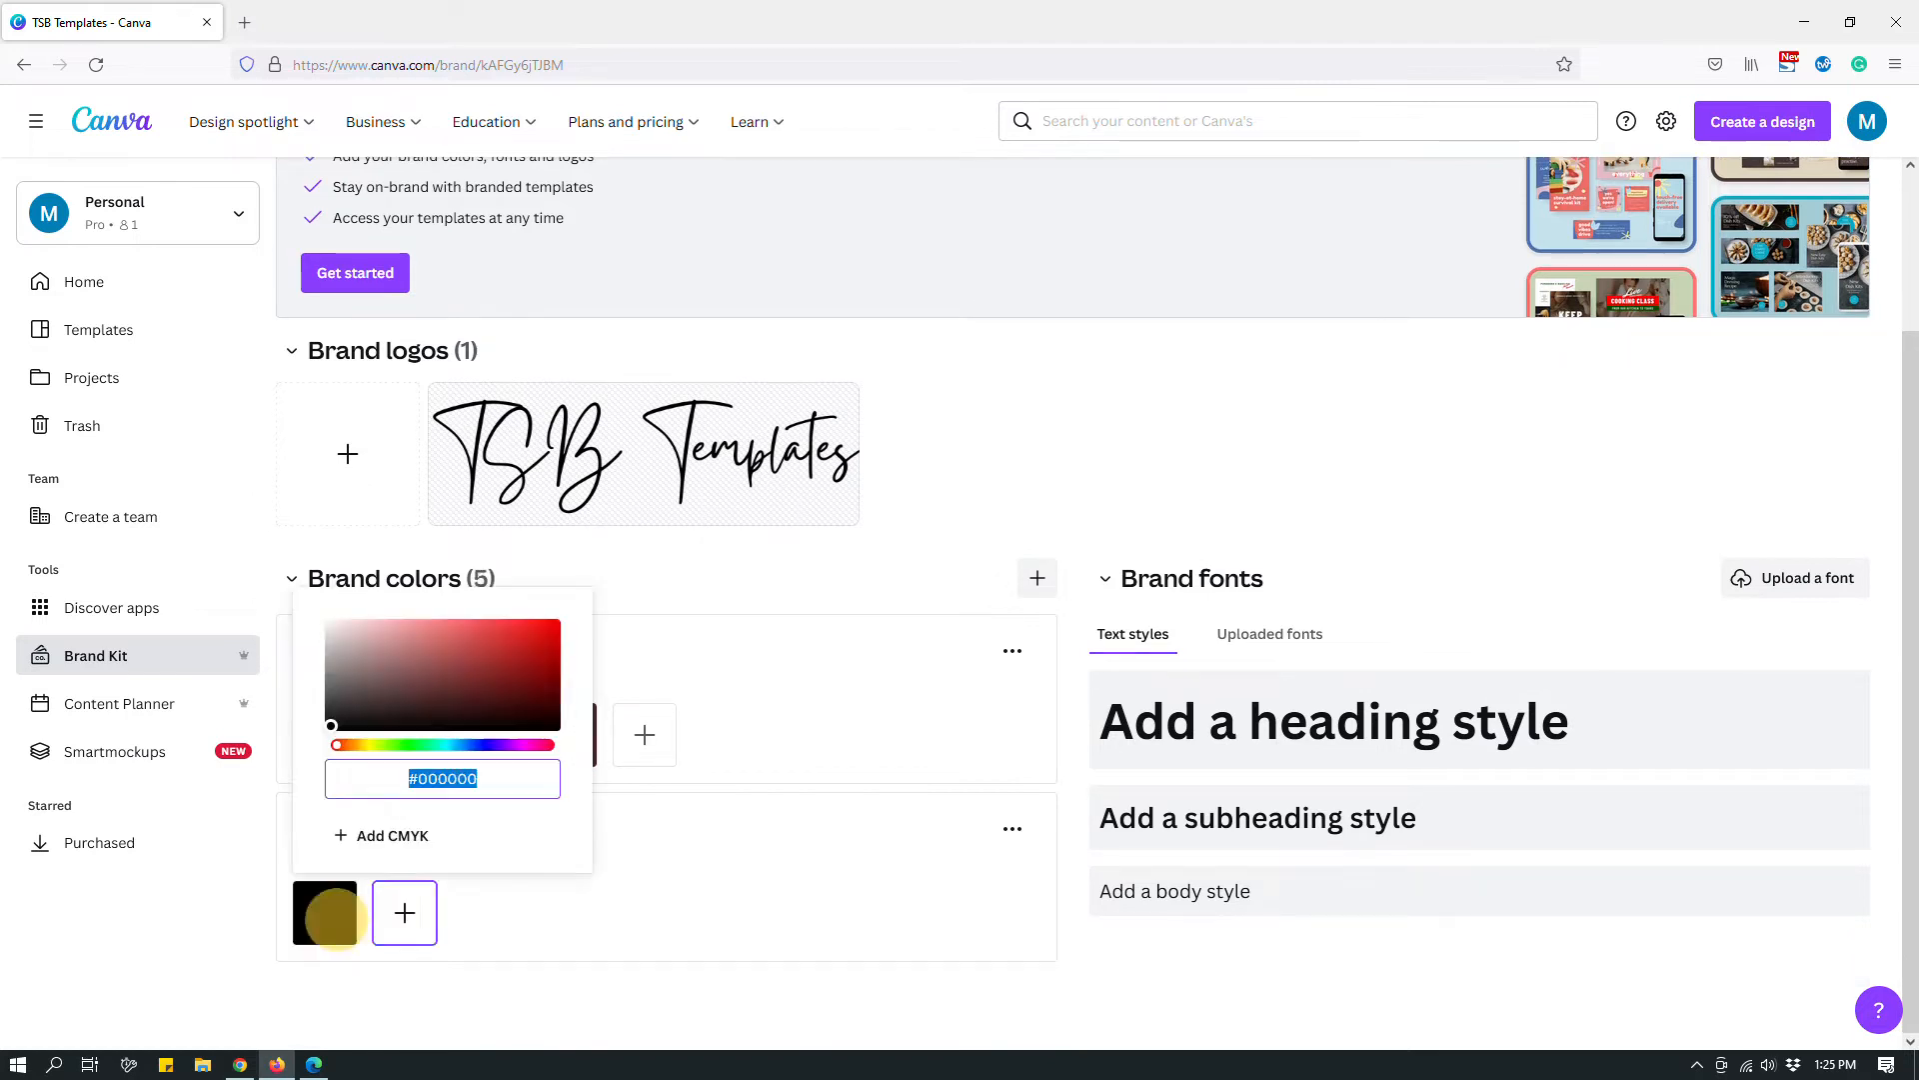
{"action": "left_click_drag", "start_coordinate": [337, 744], "coordinate": [382, 745]}
{"action": "left_click", "coordinate": [369, 664]}
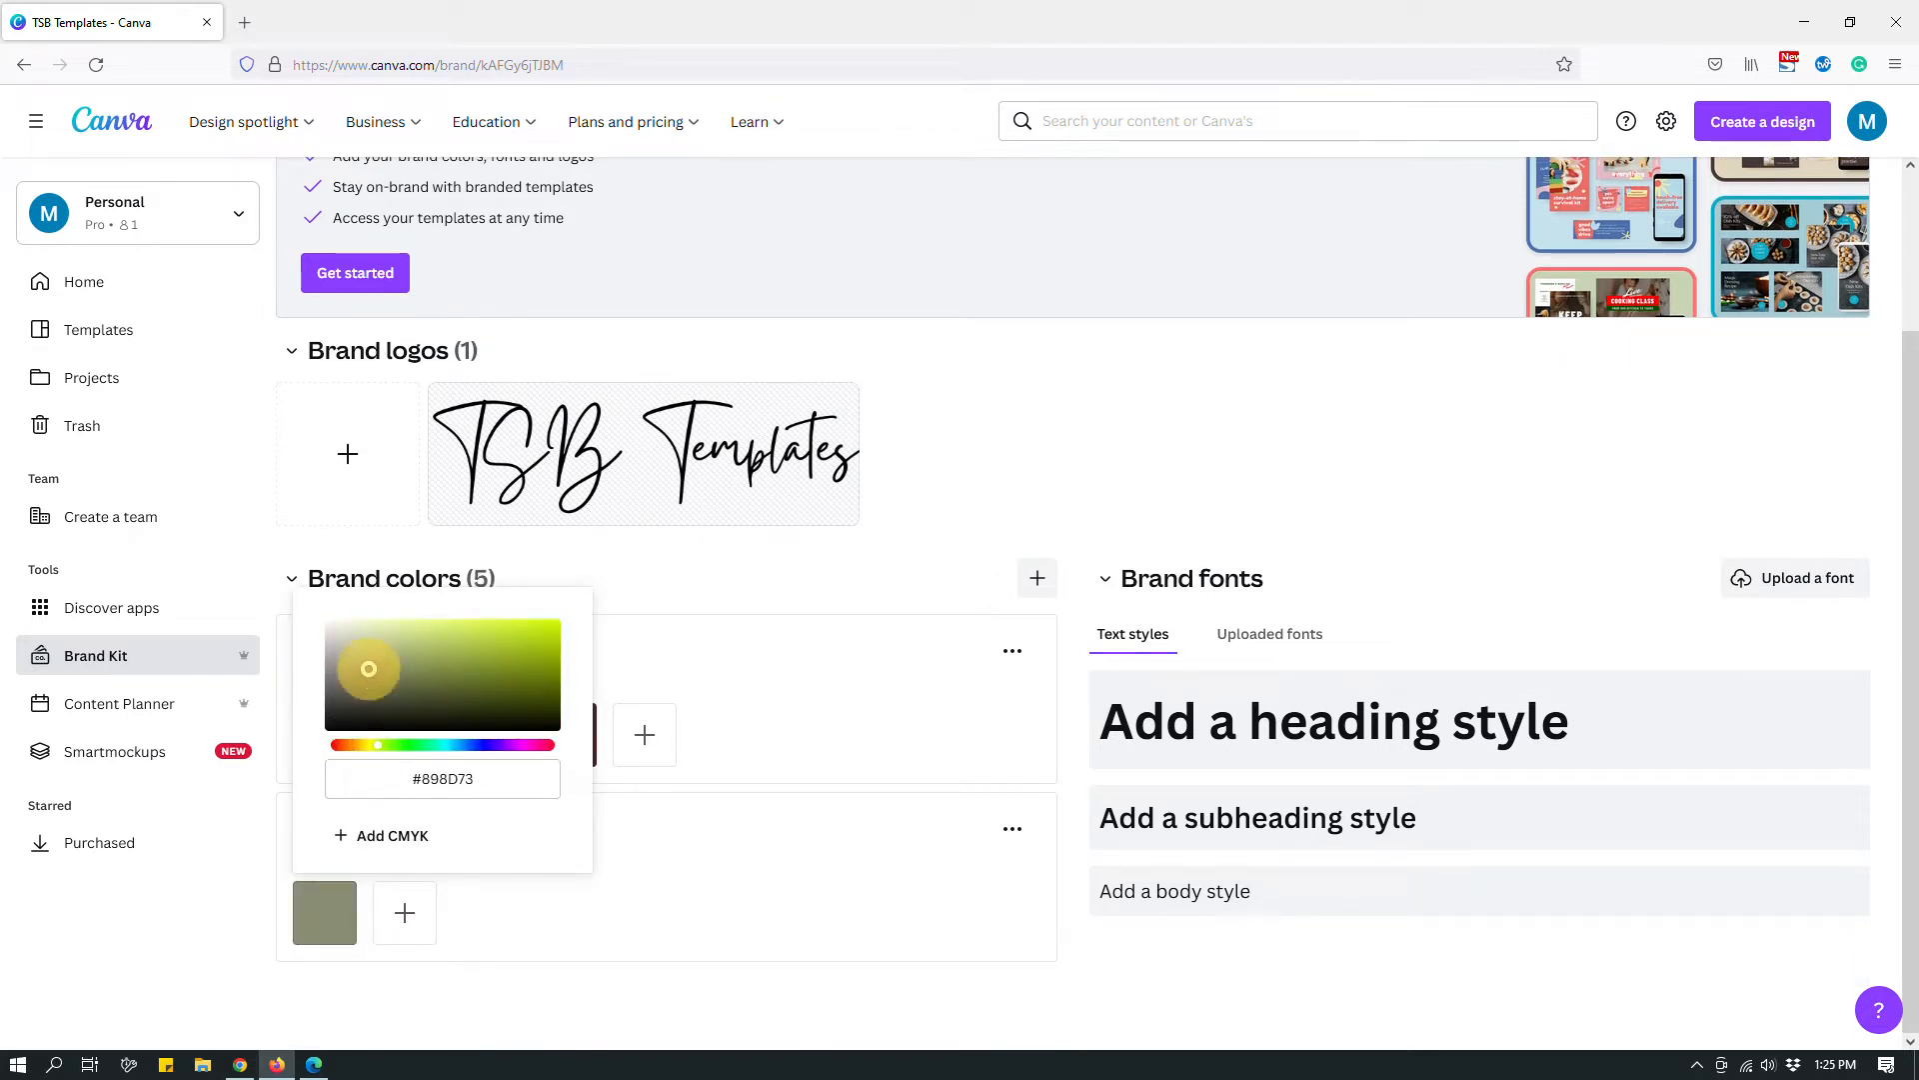
{"action": "left_click", "coordinate": [405, 911]}
{"action": "left_click", "coordinate": [466, 736]}
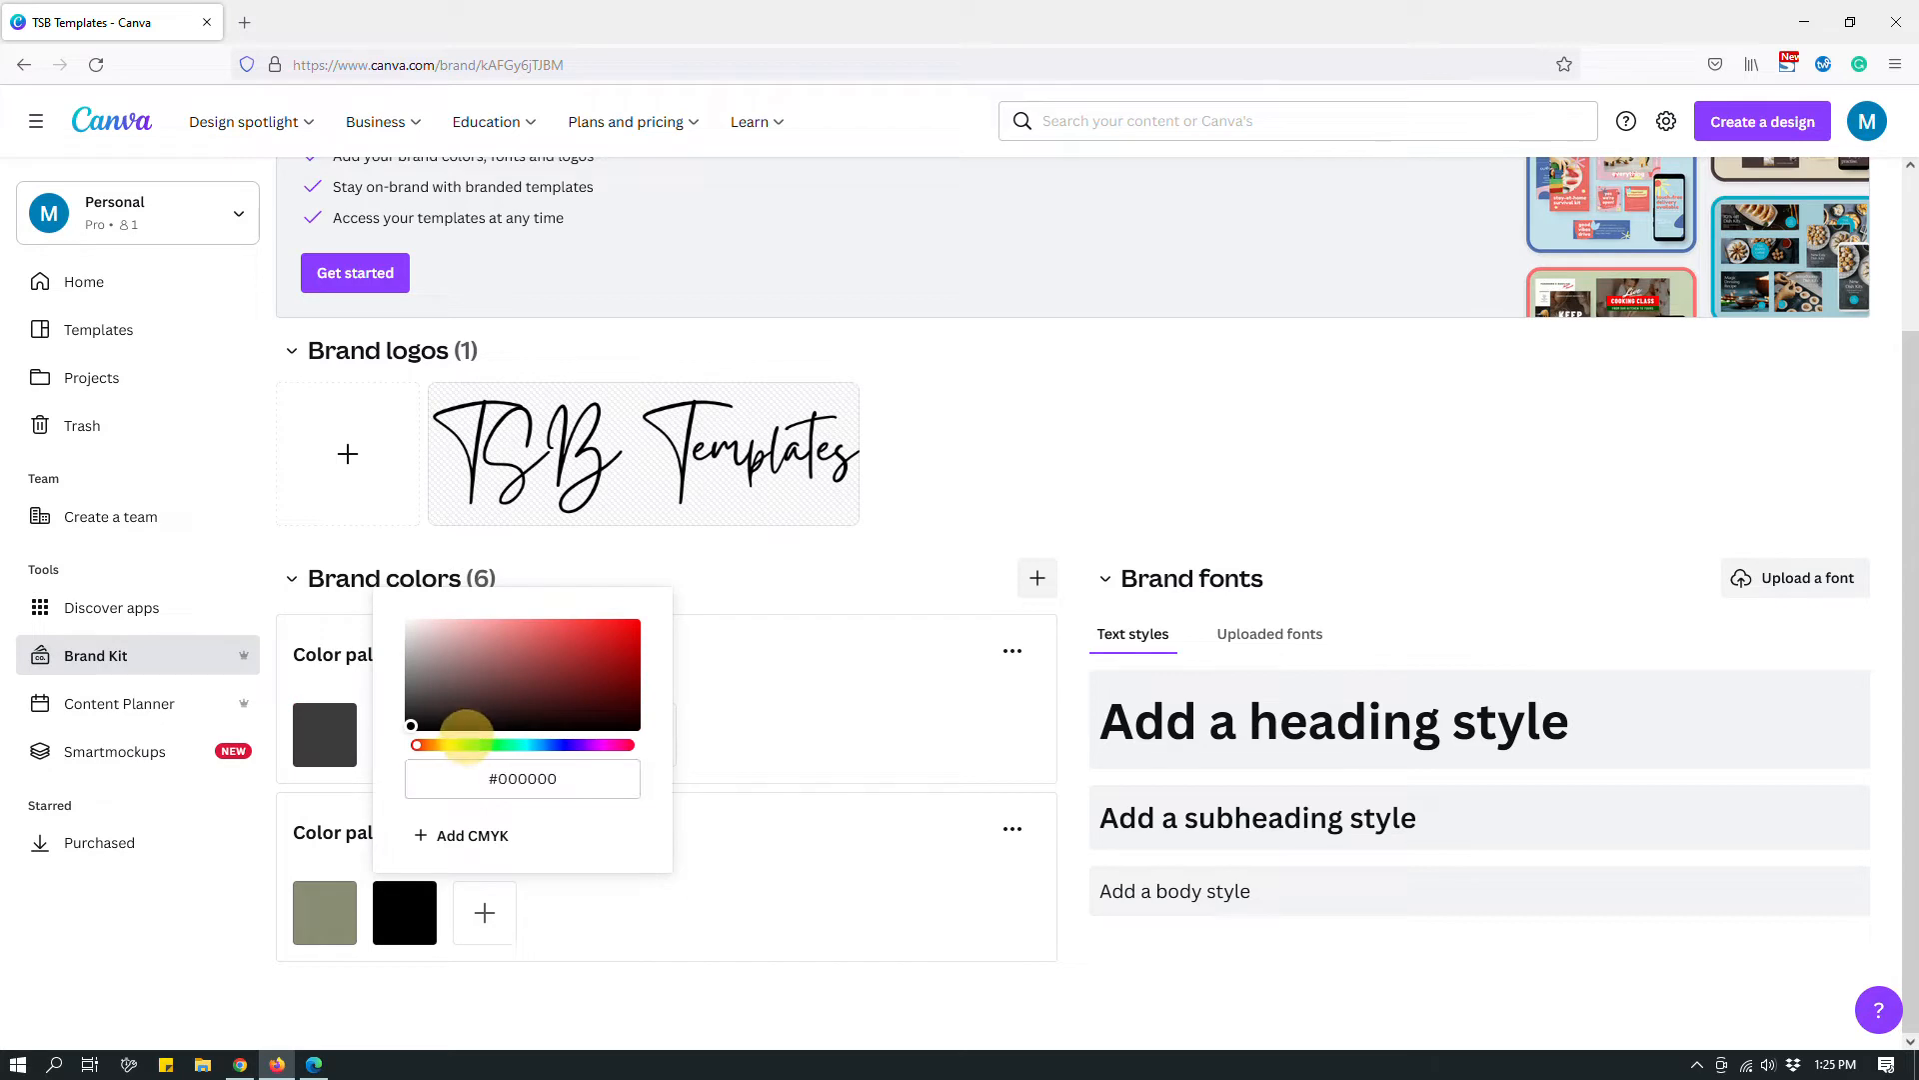
{"action": "left_click", "coordinate": [464, 745]}
{"action": "left_click", "coordinate": [485, 688]}
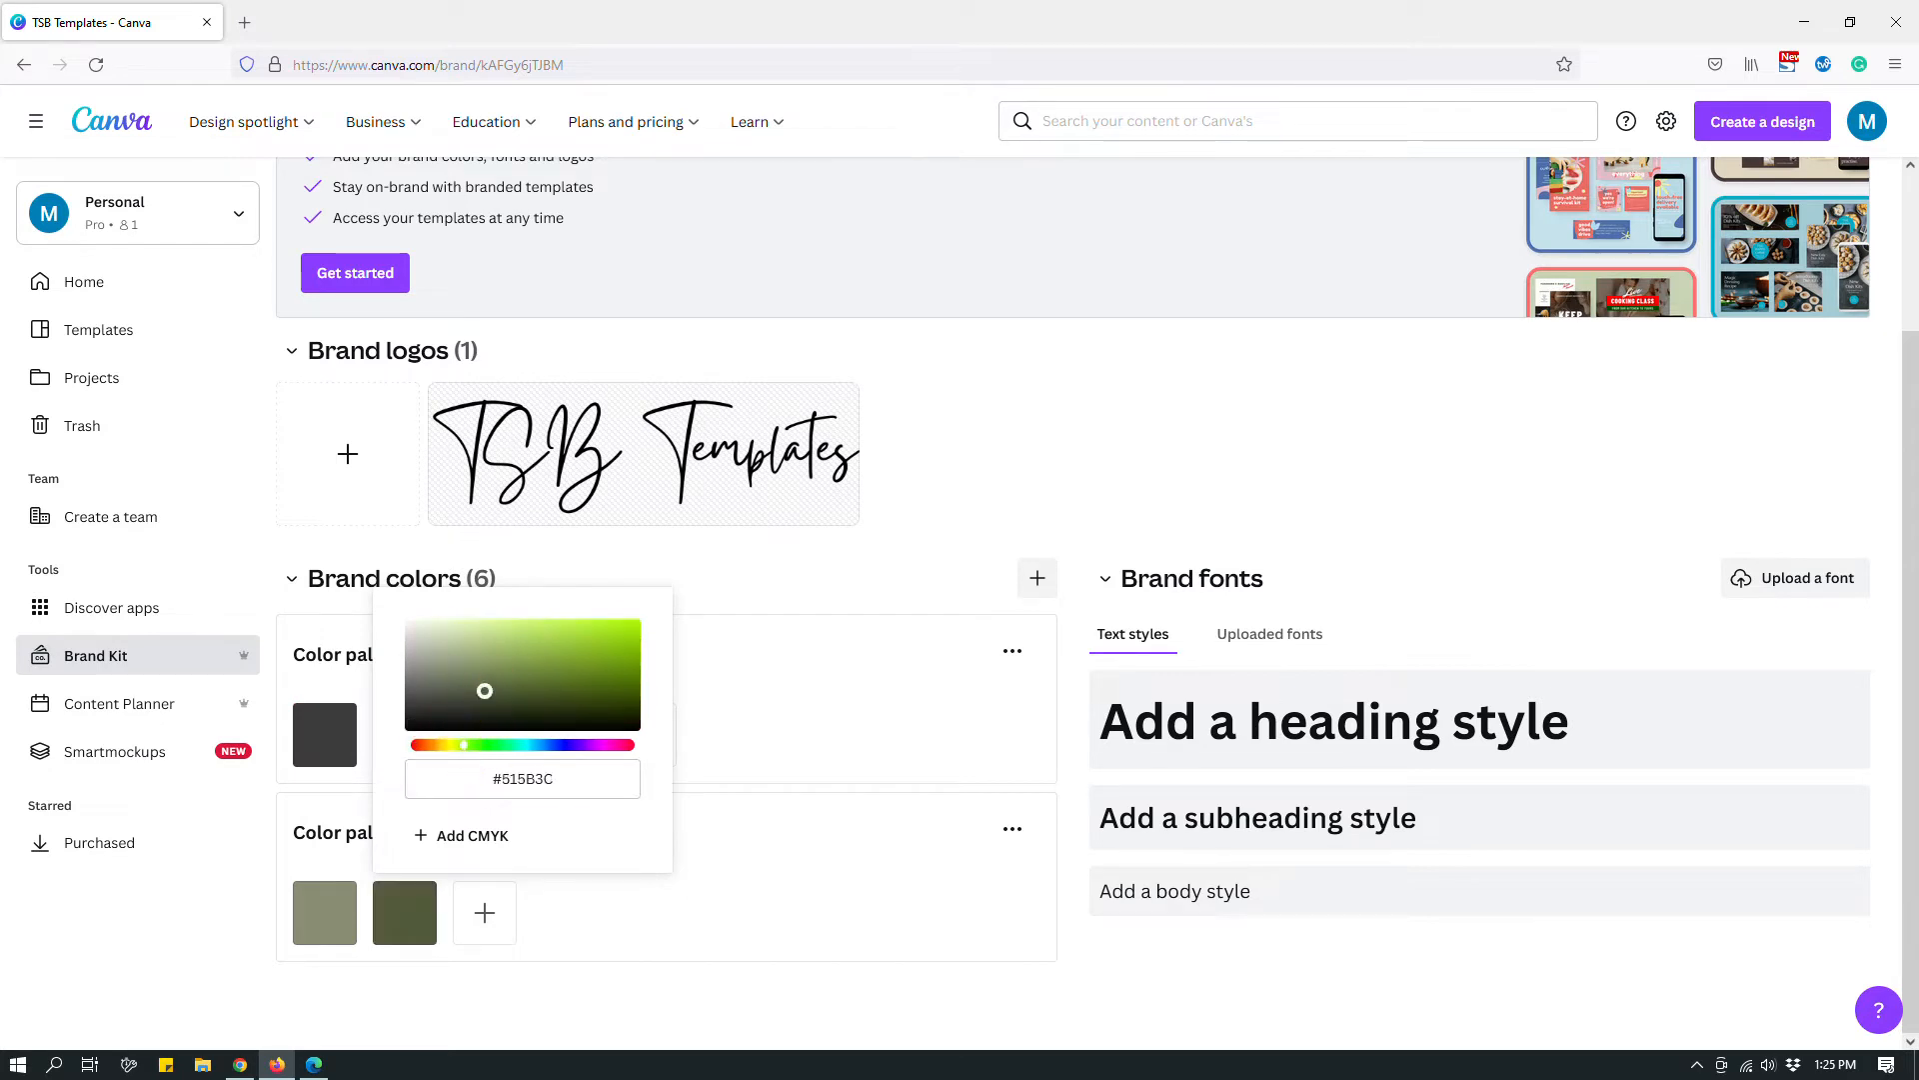
{"action": "left_click", "coordinate": [609, 1004]}
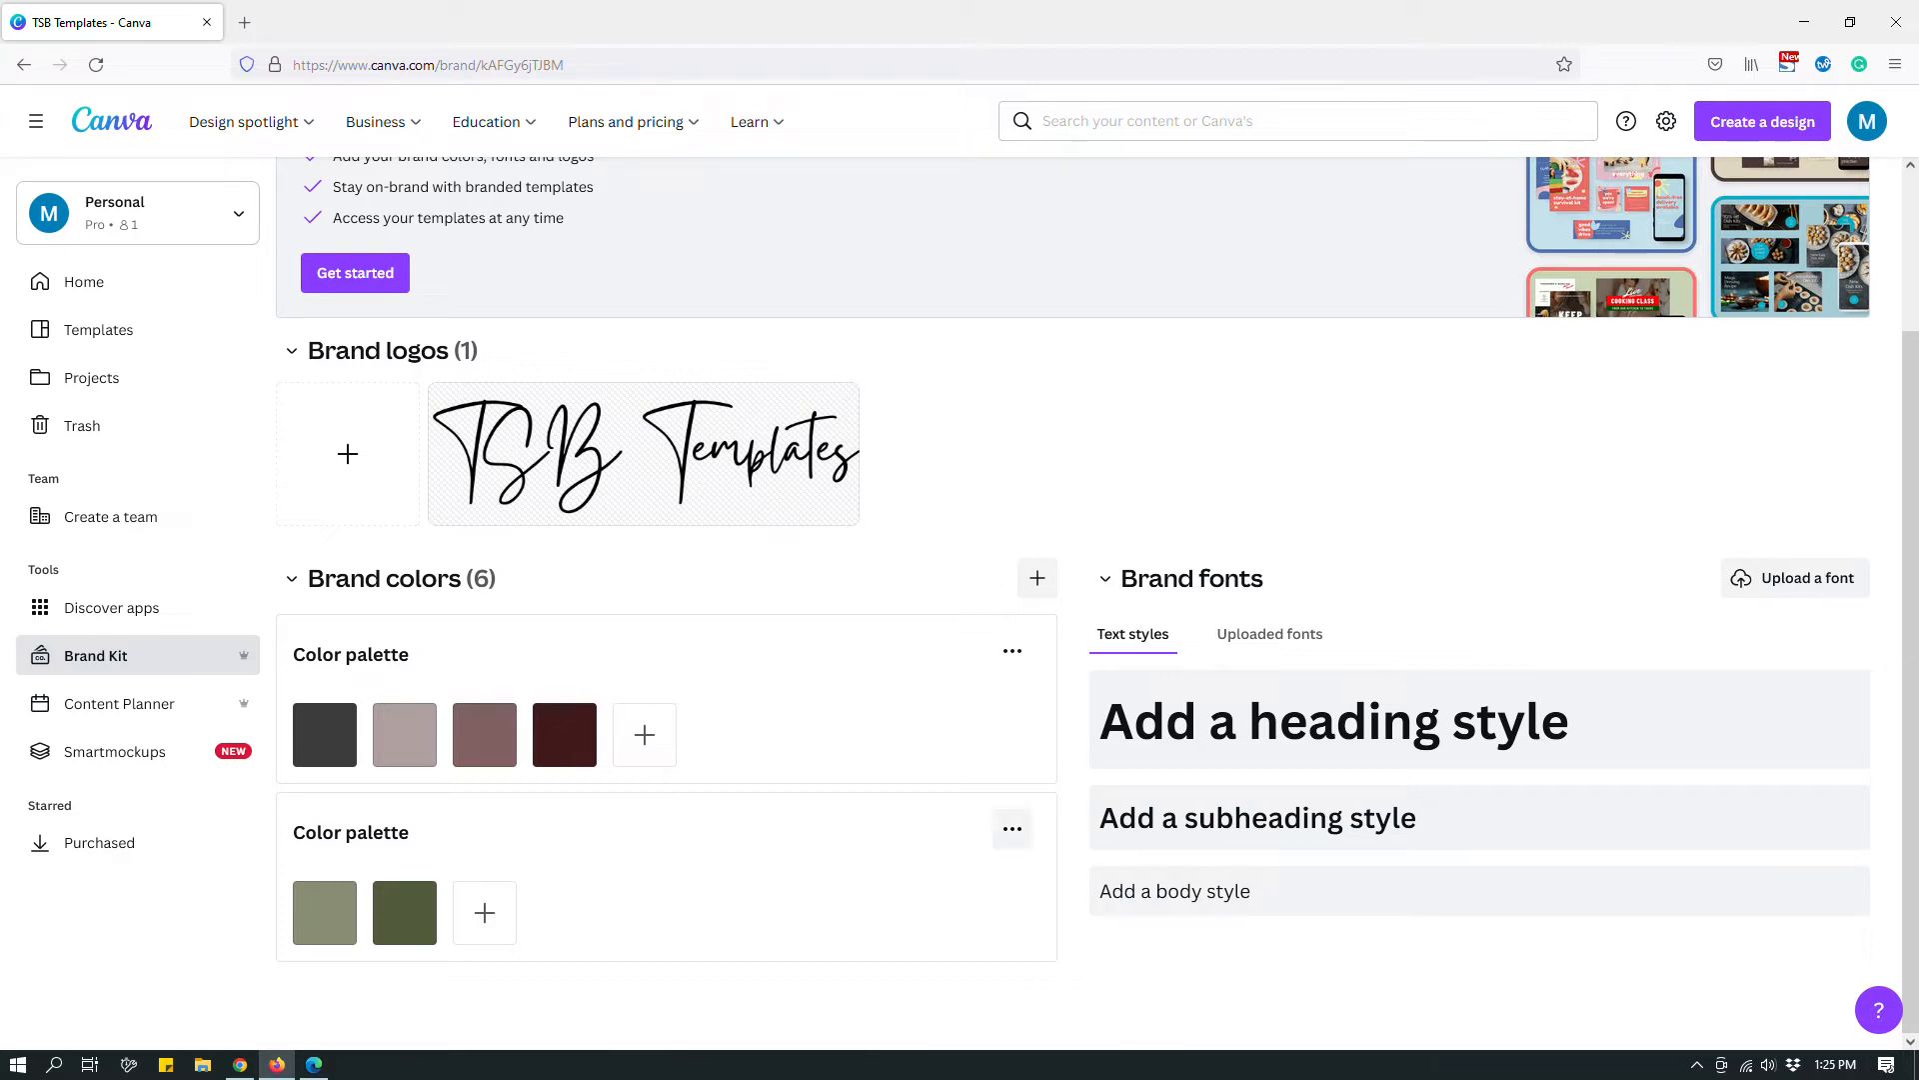
Step: Delete the second color palette with the two green colors
{"action": "left_click", "coordinate": [1012, 828]}
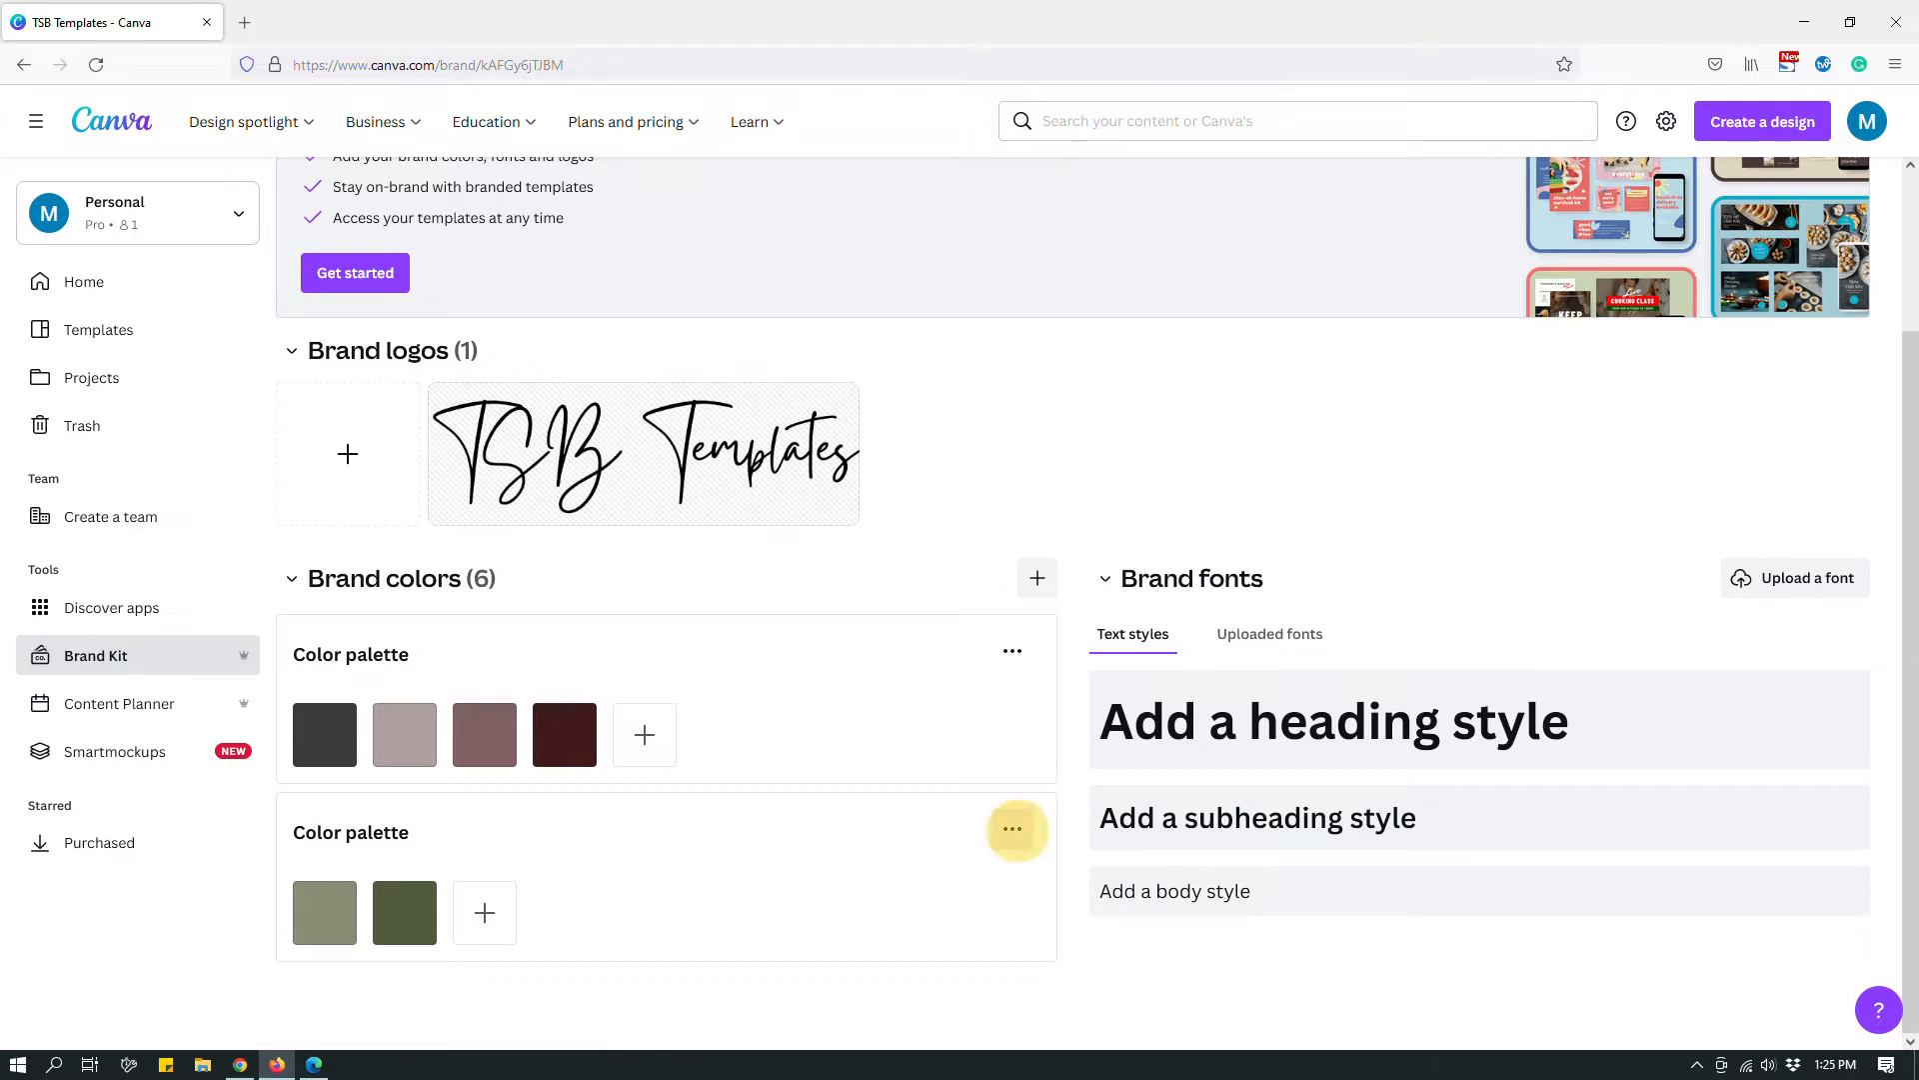
{"action": "left_click", "coordinate": [1087, 965]}
{"action": "left_click", "coordinate": [1140, 648]}
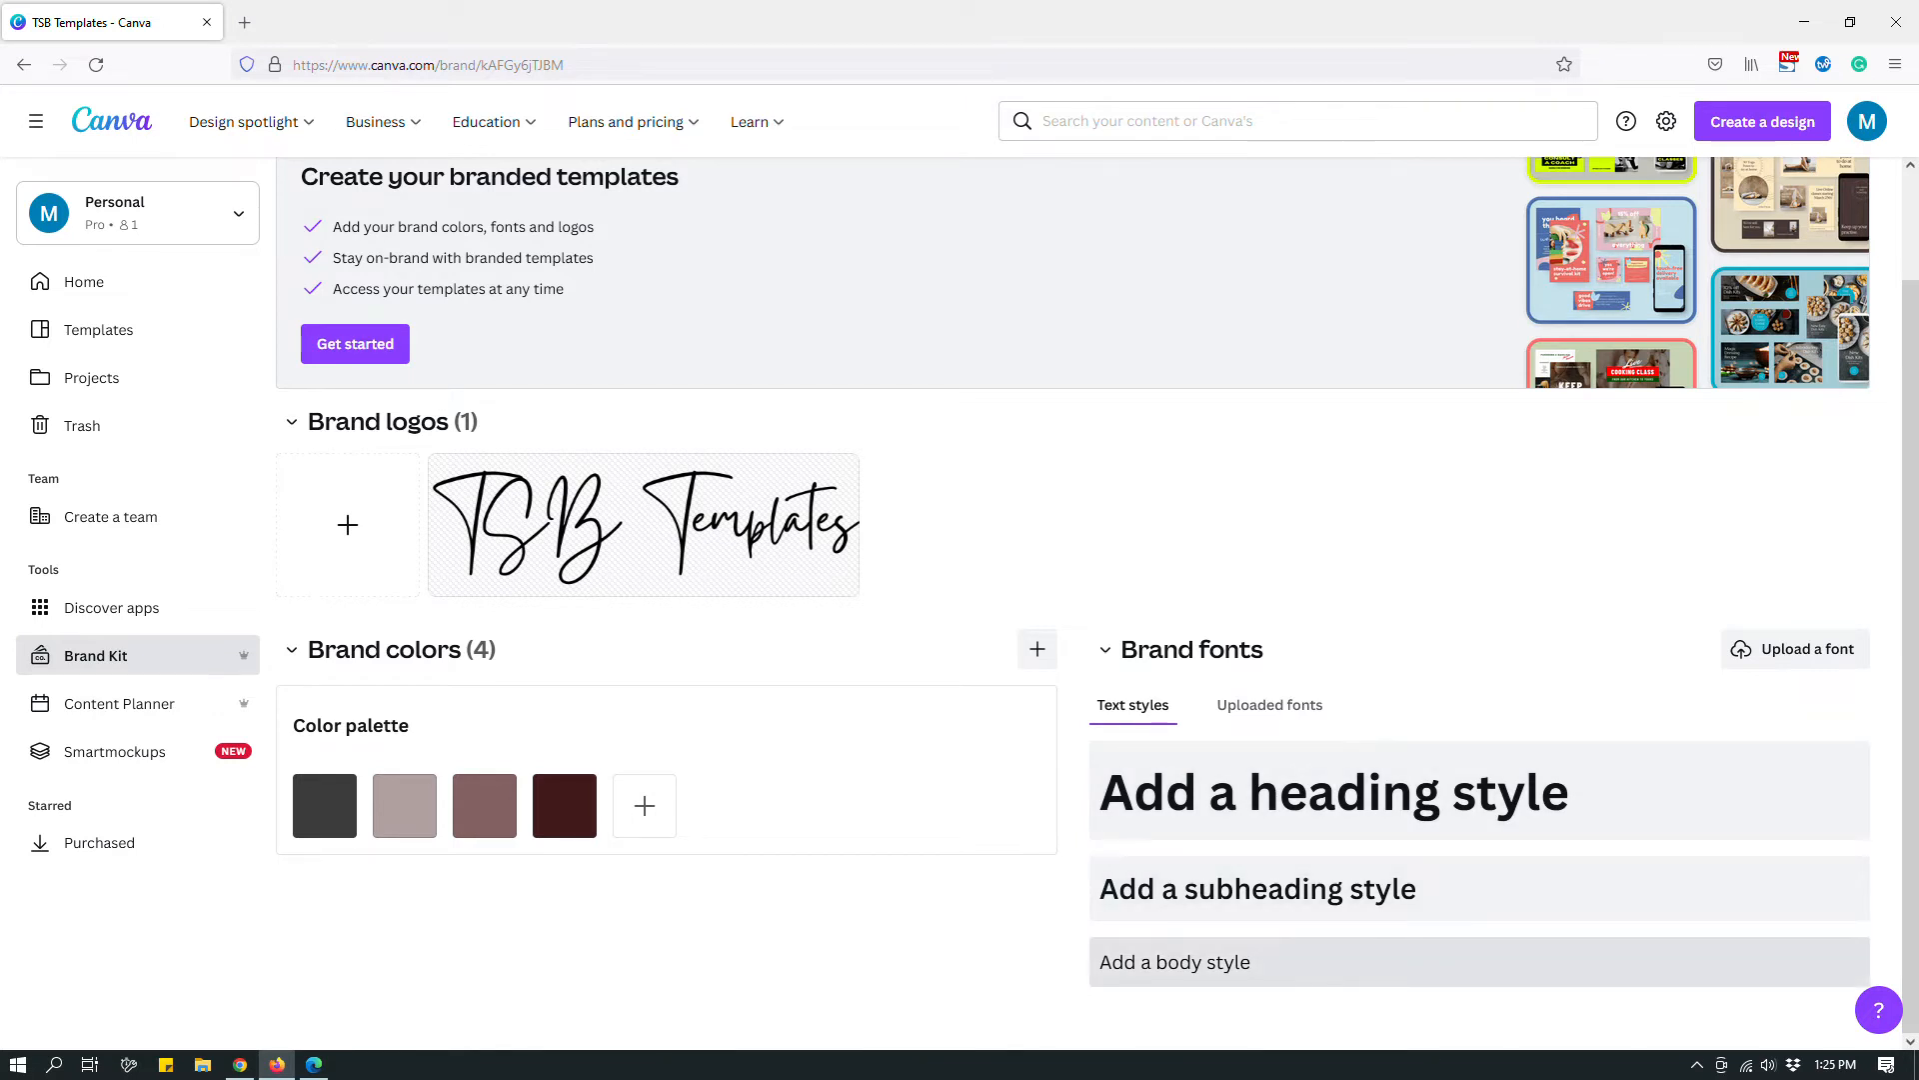
Step: Browse the available fonts for the heading text style and choose Quicksand
{"action": "left_click", "coordinate": [1222, 792]}
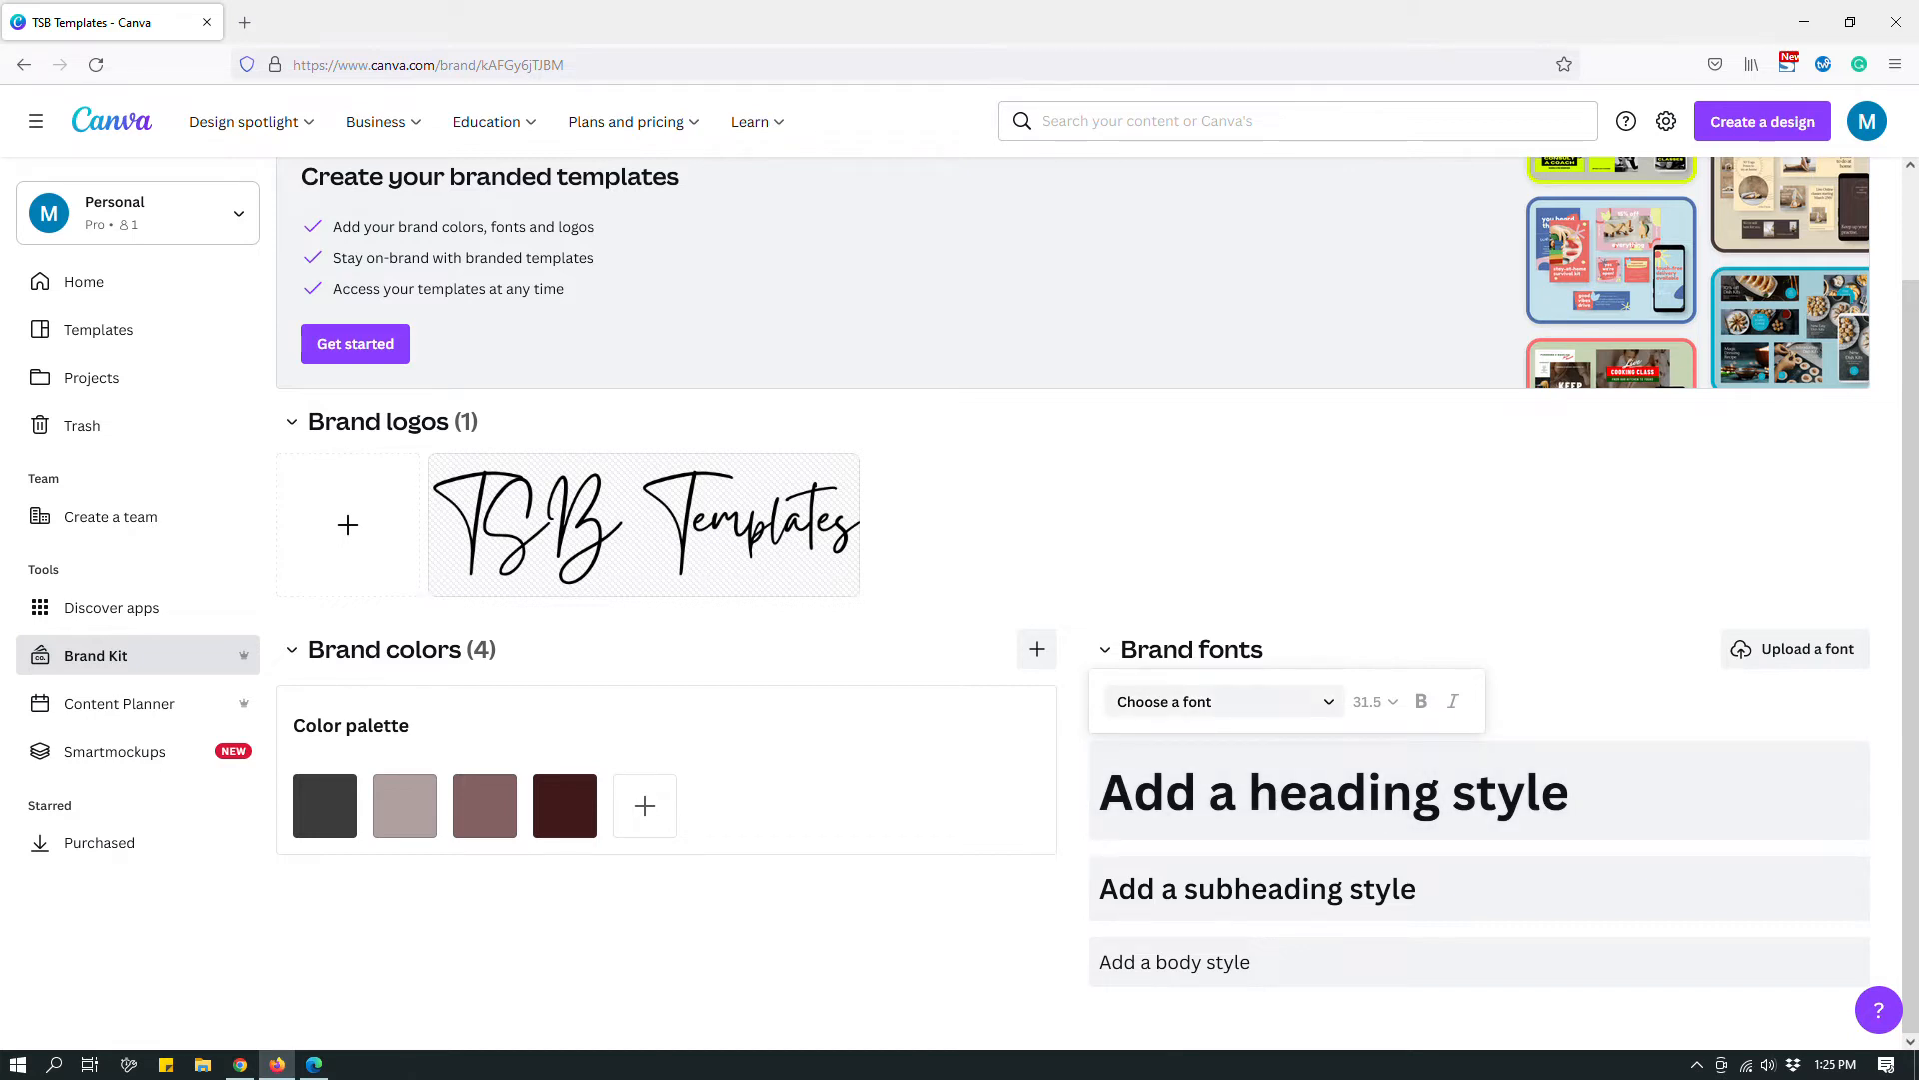
{"action": "left_click", "coordinate": [1327, 700]}
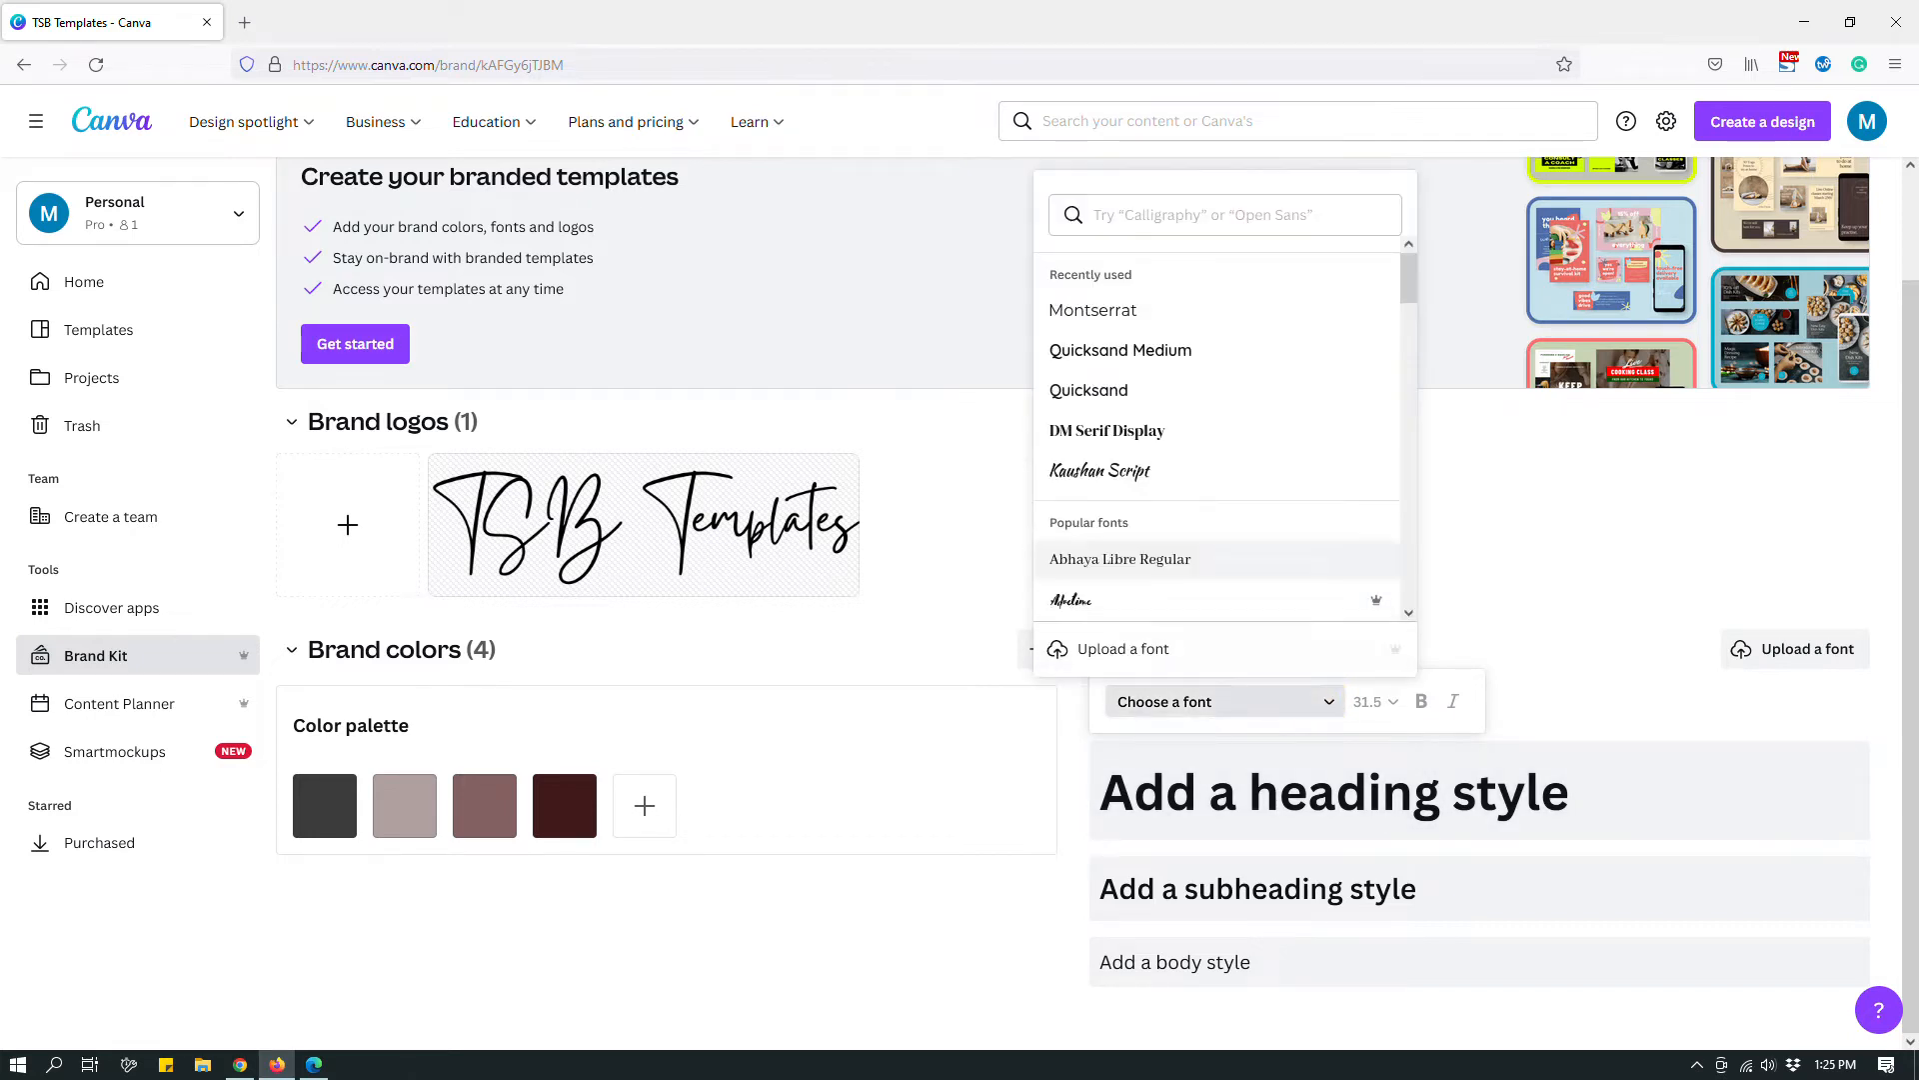
{"action": "scroll", "coordinate": [1220, 394], "scroll_direction": "down", "scroll_amount": 3}
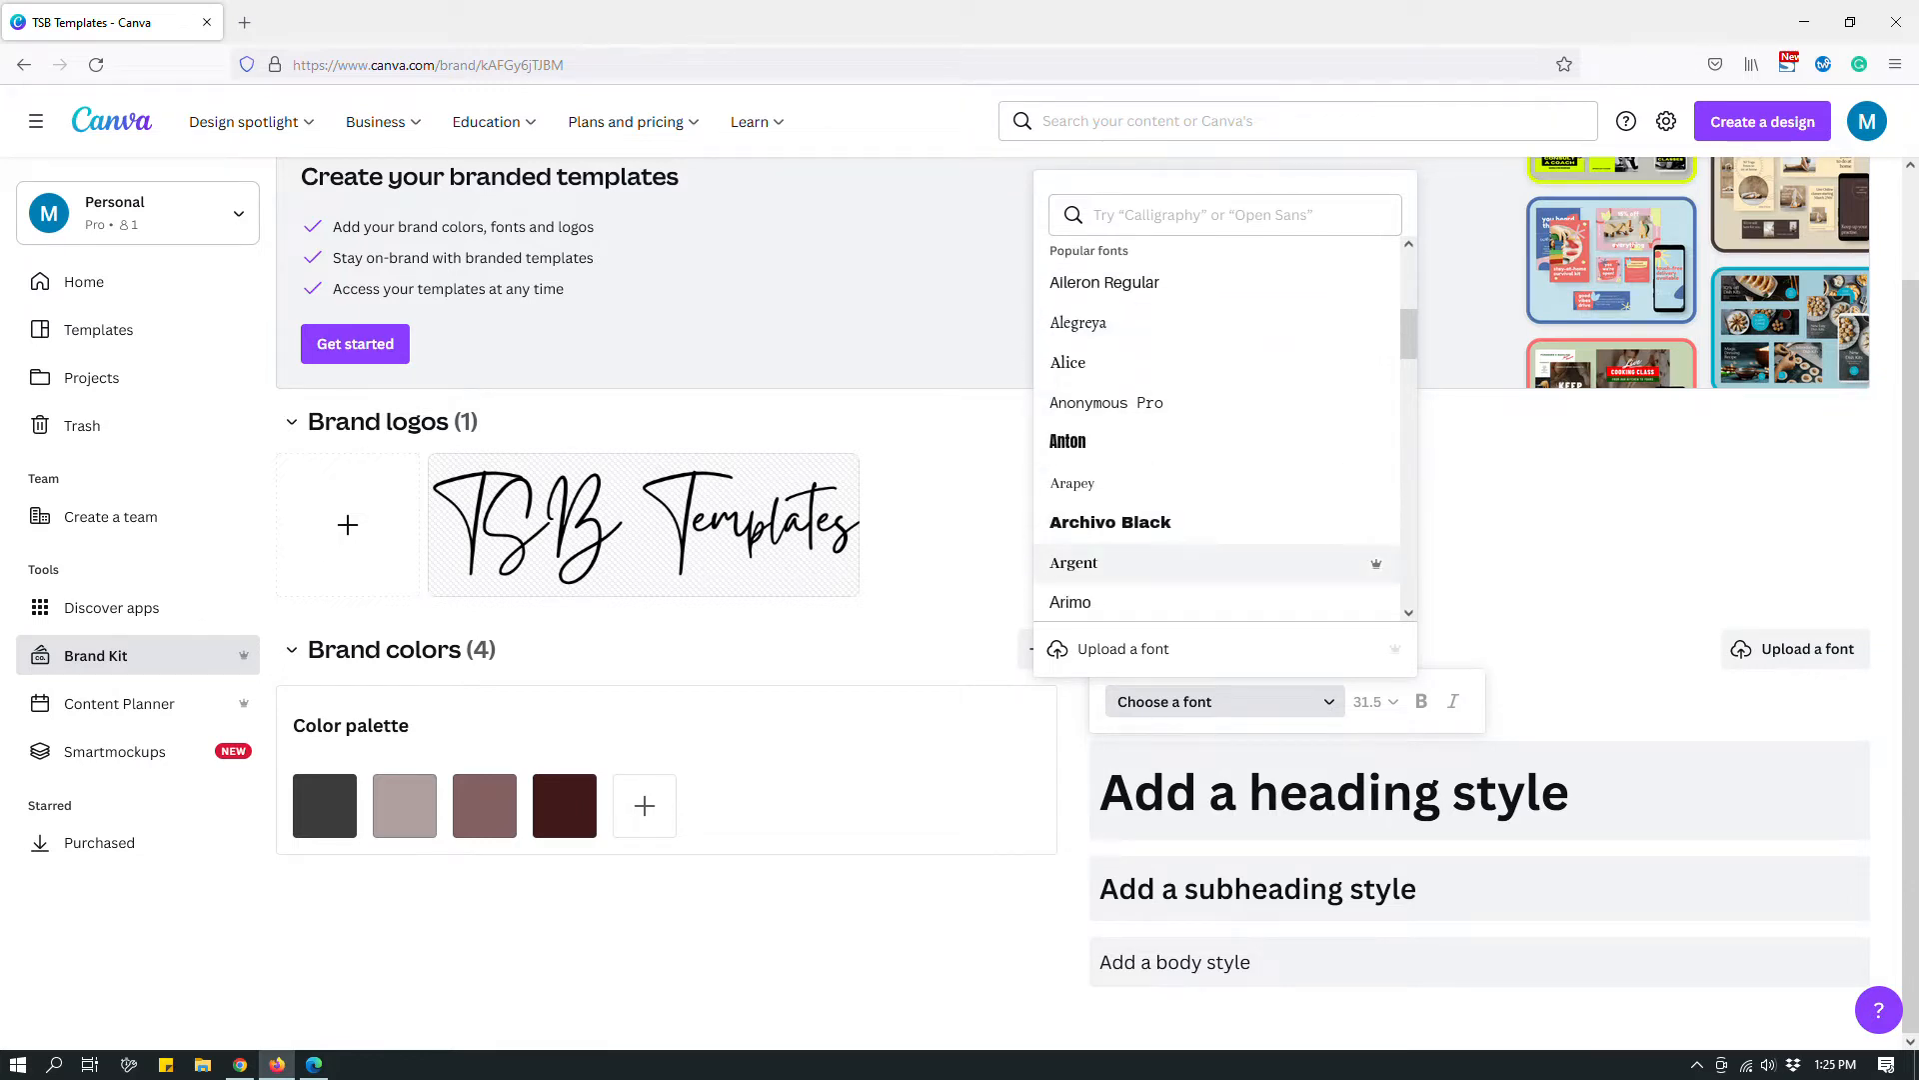
{"action": "scroll", "coordinate": [1220, 575], "scroll_direction": "up", "scroll_amount": 3}
{"action": "scroll", "coordinate": [1220, 580], "scroll_direction": "up", "scroll_amount": 2}
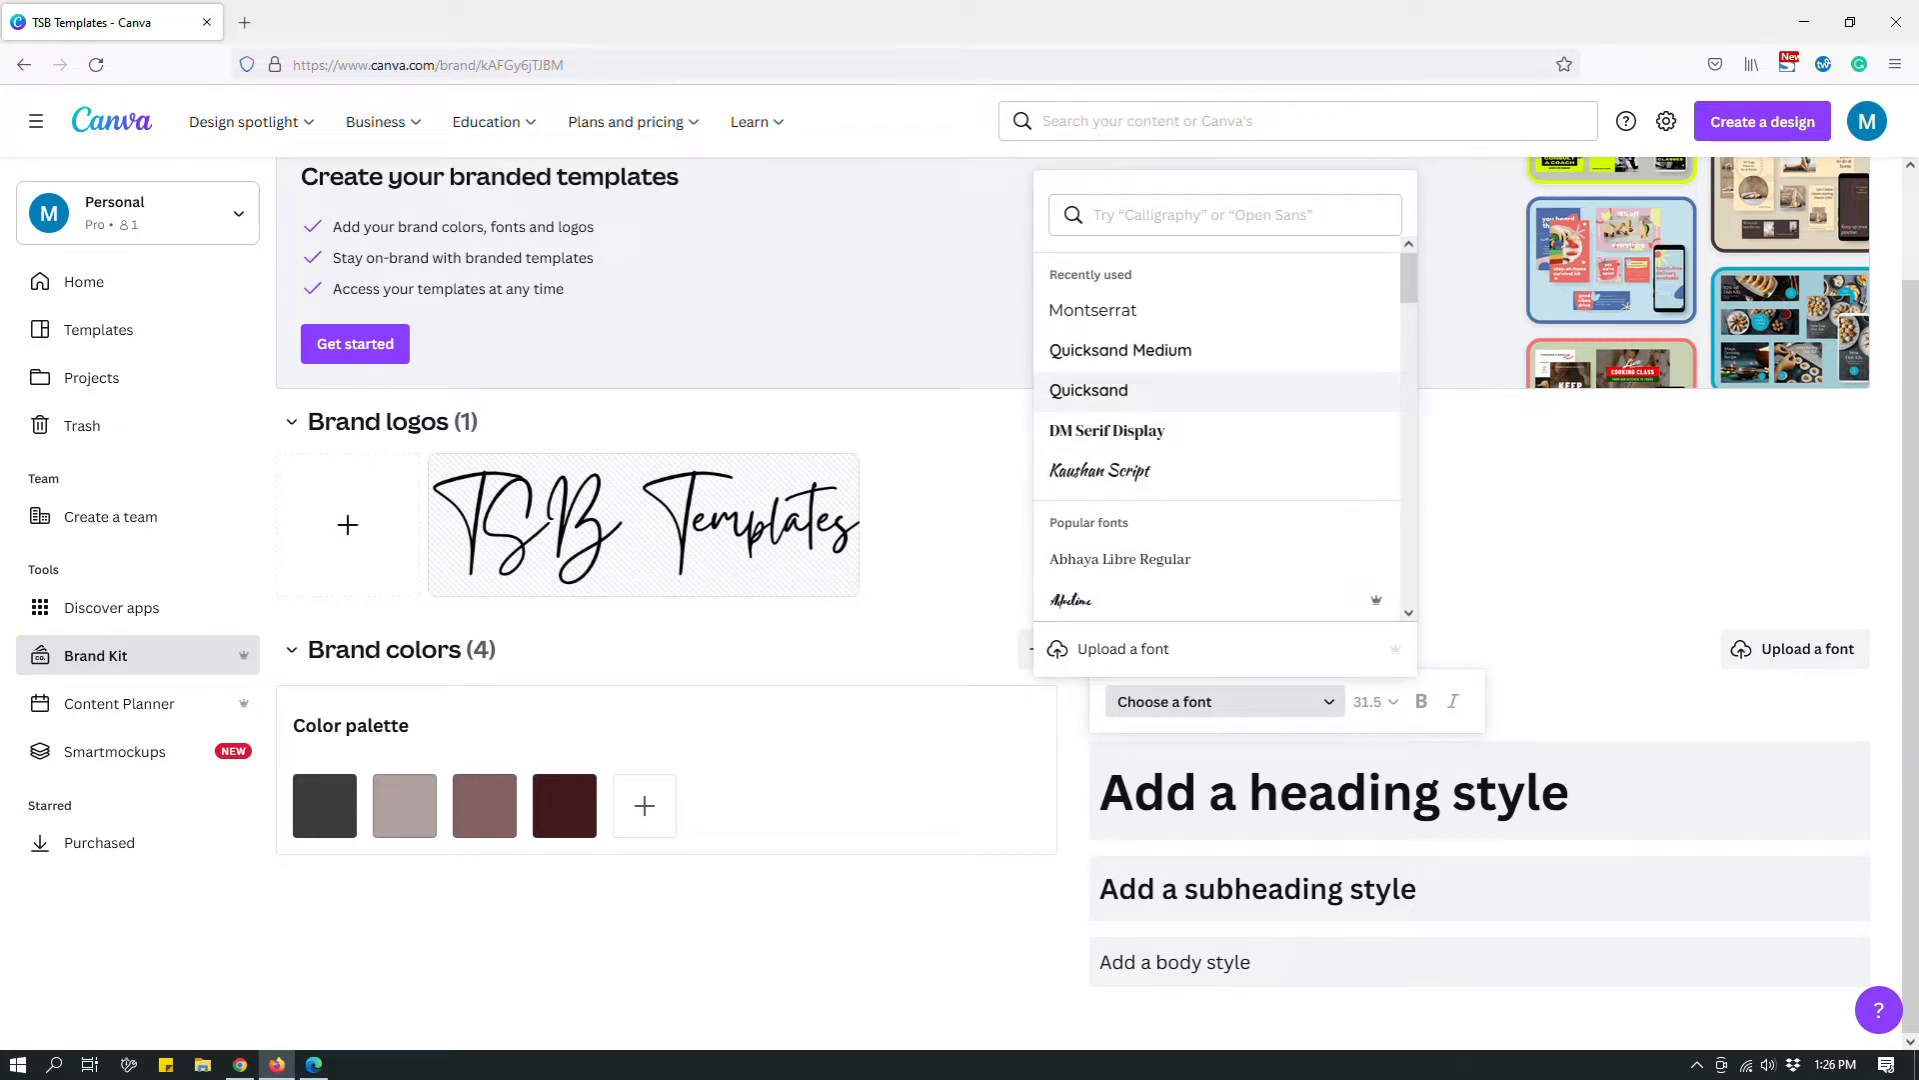
{"action": "left_click", "coordinate": [1149, 389]}
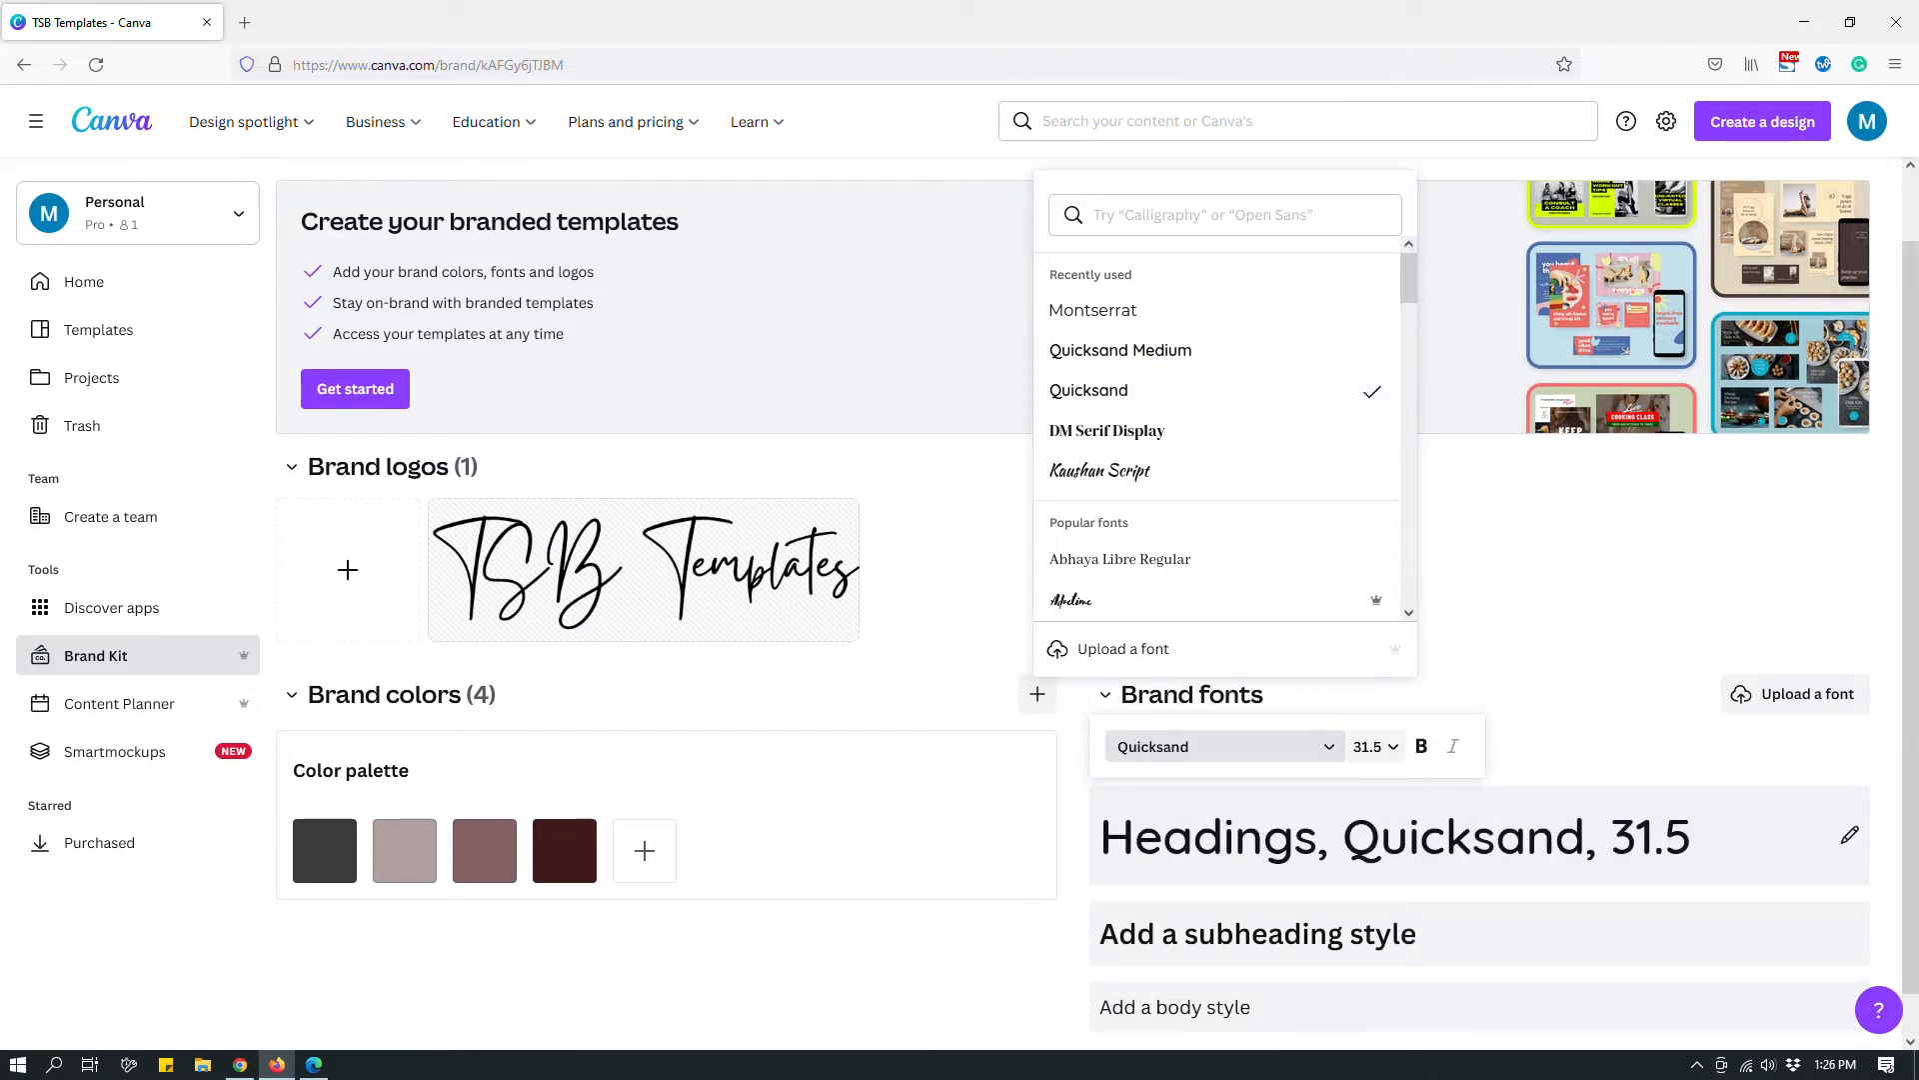
Step: Set the heading style's font size to 36 and make it bold
{"action": "left_click", "coordinate": [1375, 746]}
{"action": "scroll", "coordinate": [1375, 480], "scroll_direction": "down", "scroll_amount": 2}
{"action": "left_click", "coordinate": [1389, 525]}
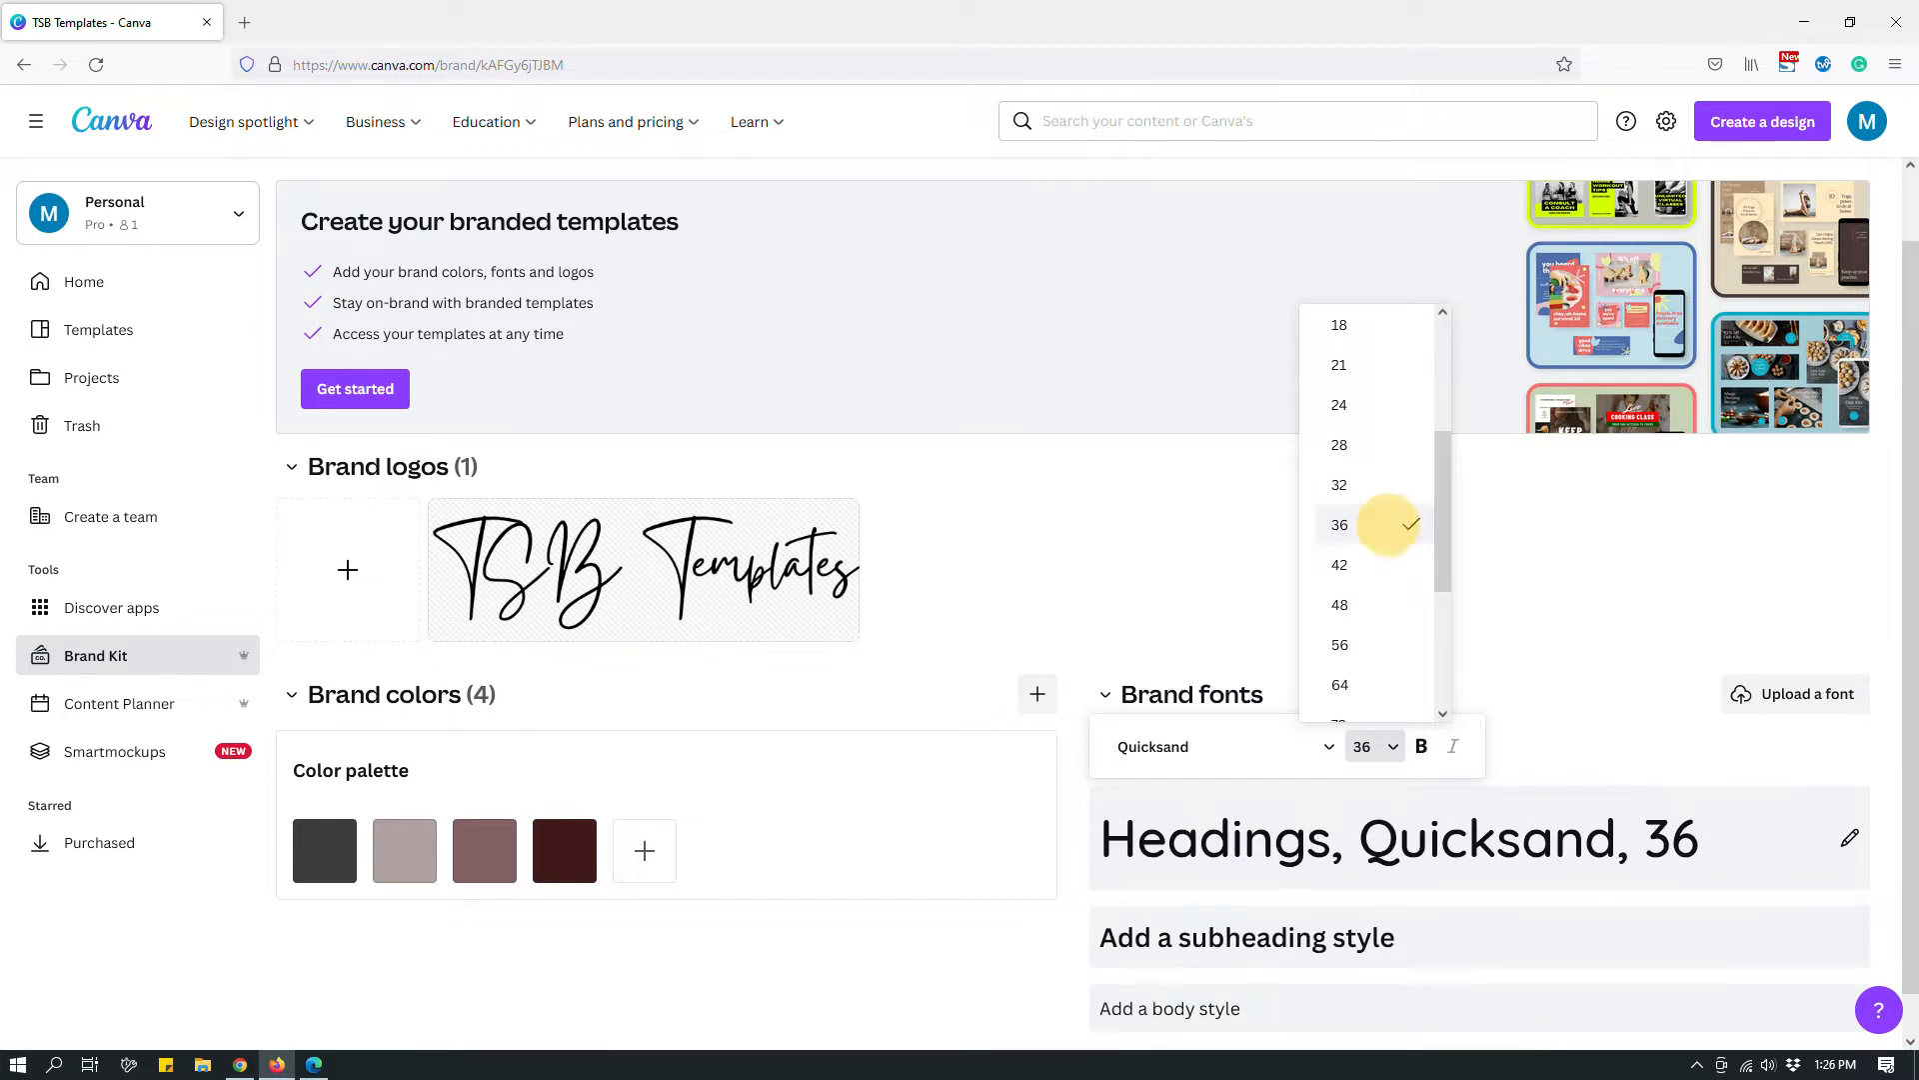
{"action": "left_click", "coordinate": [1611, 665]}
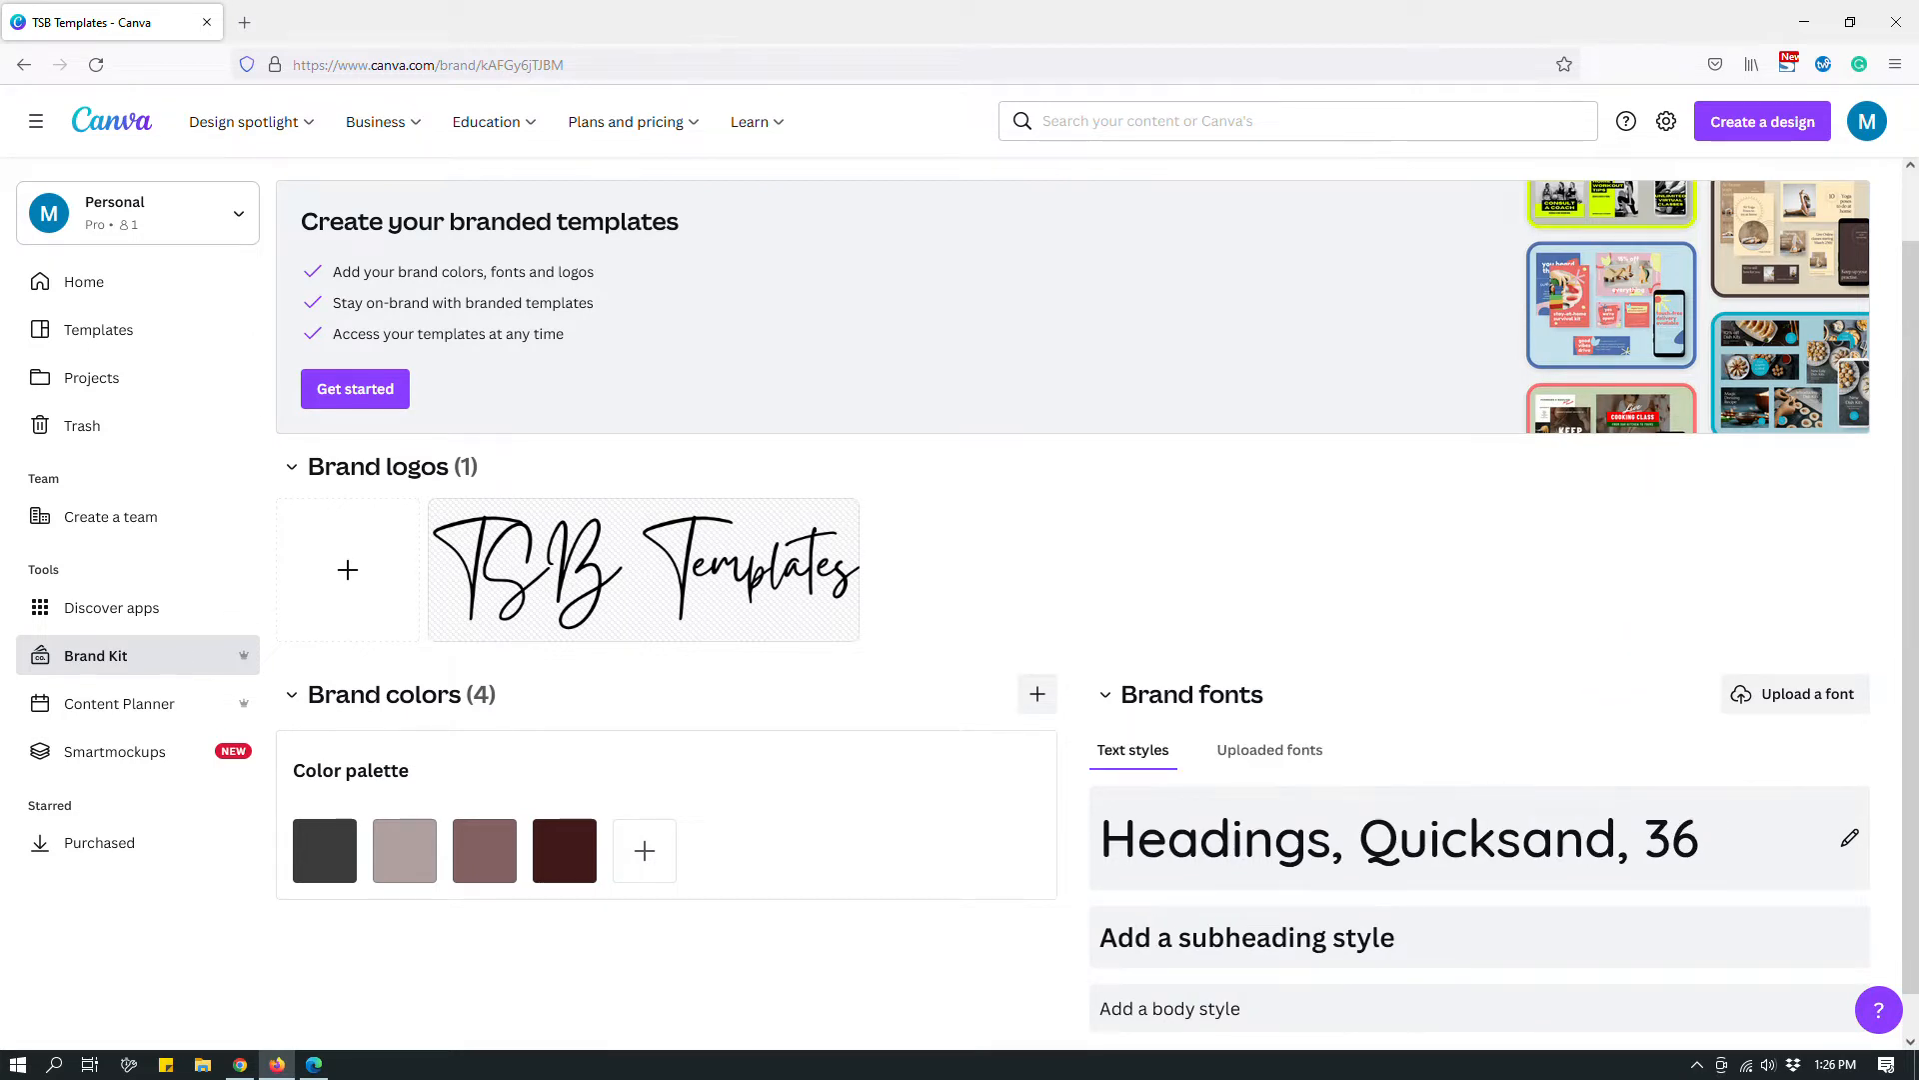
{"action": "scroll", "coordinate": [1182, 843], "scroll_direction": "down", "scroll_amount": 1}
{"action": "left_click", "coordinate": [1390, 788]}
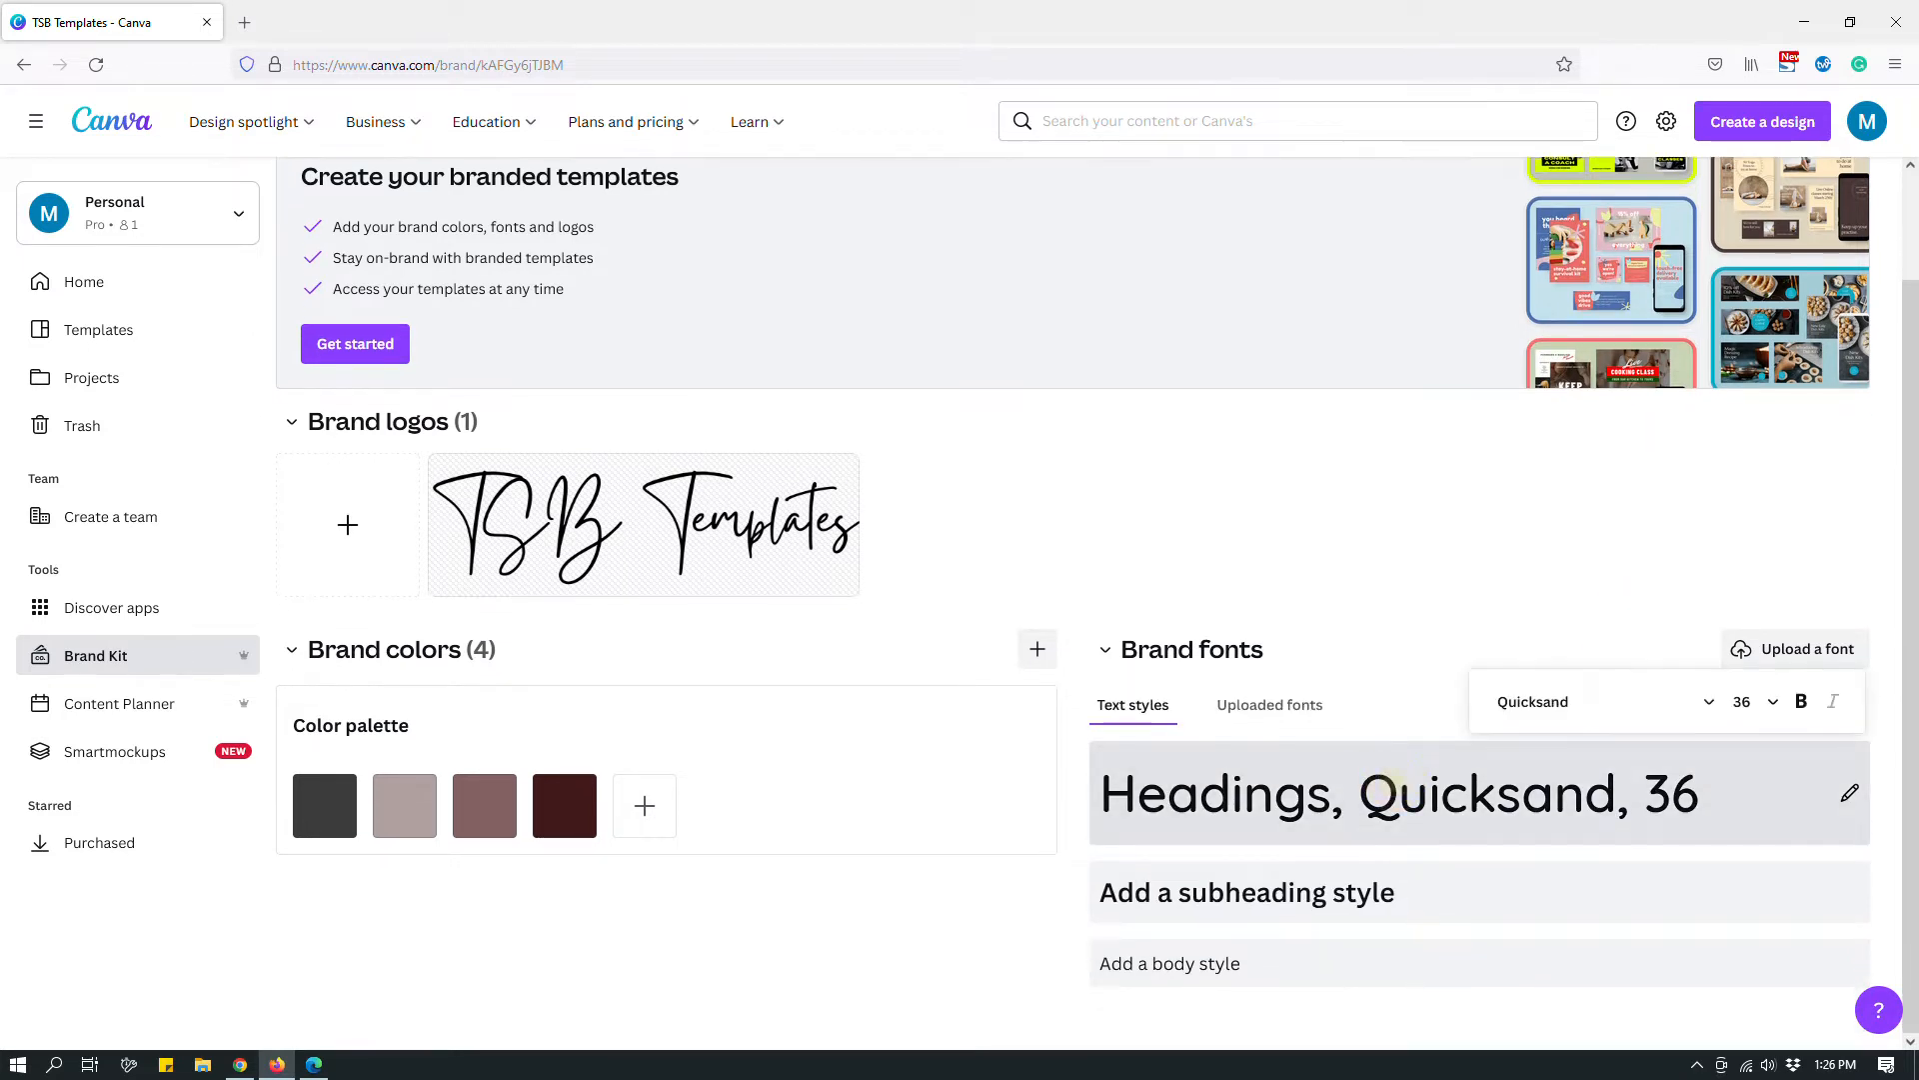
{"action": "left_click", "coordinate": [1801, 701]}
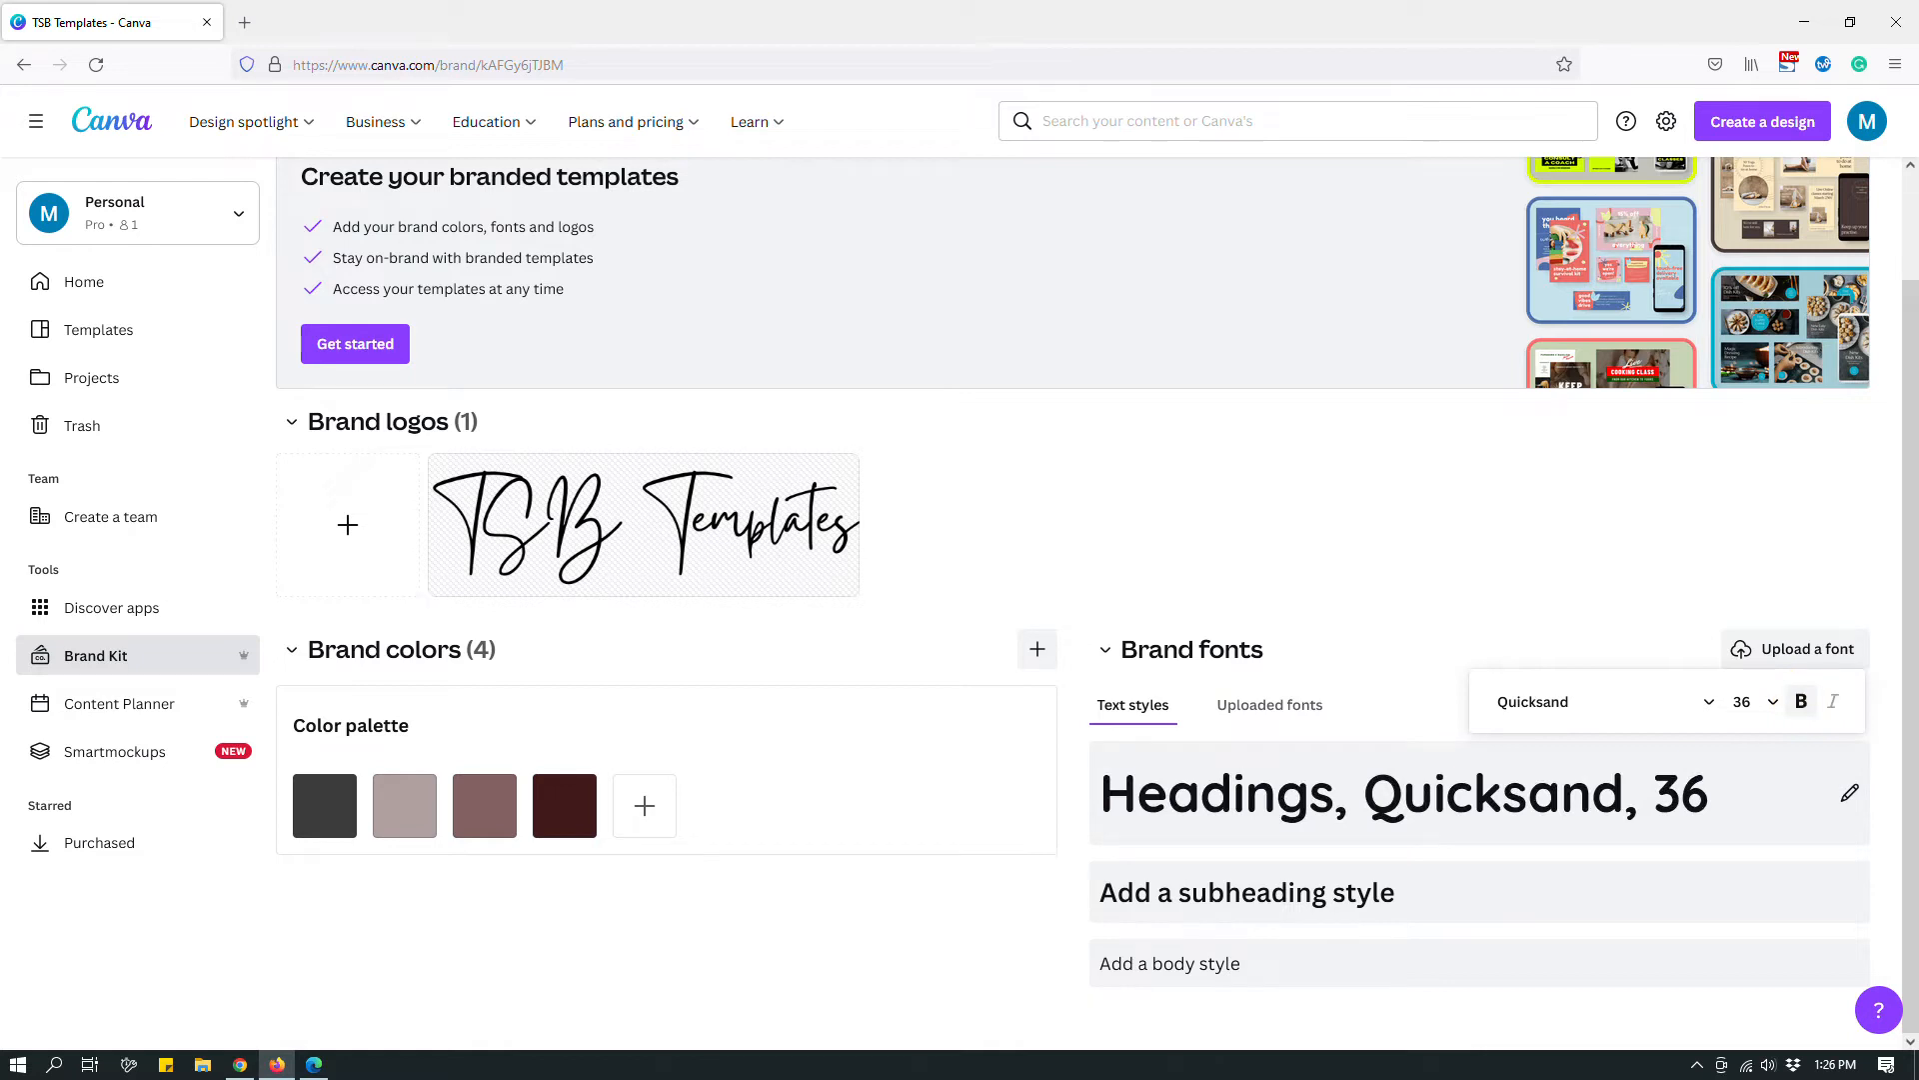
{"action": "left_click", "coordinate": [1382, 643]}
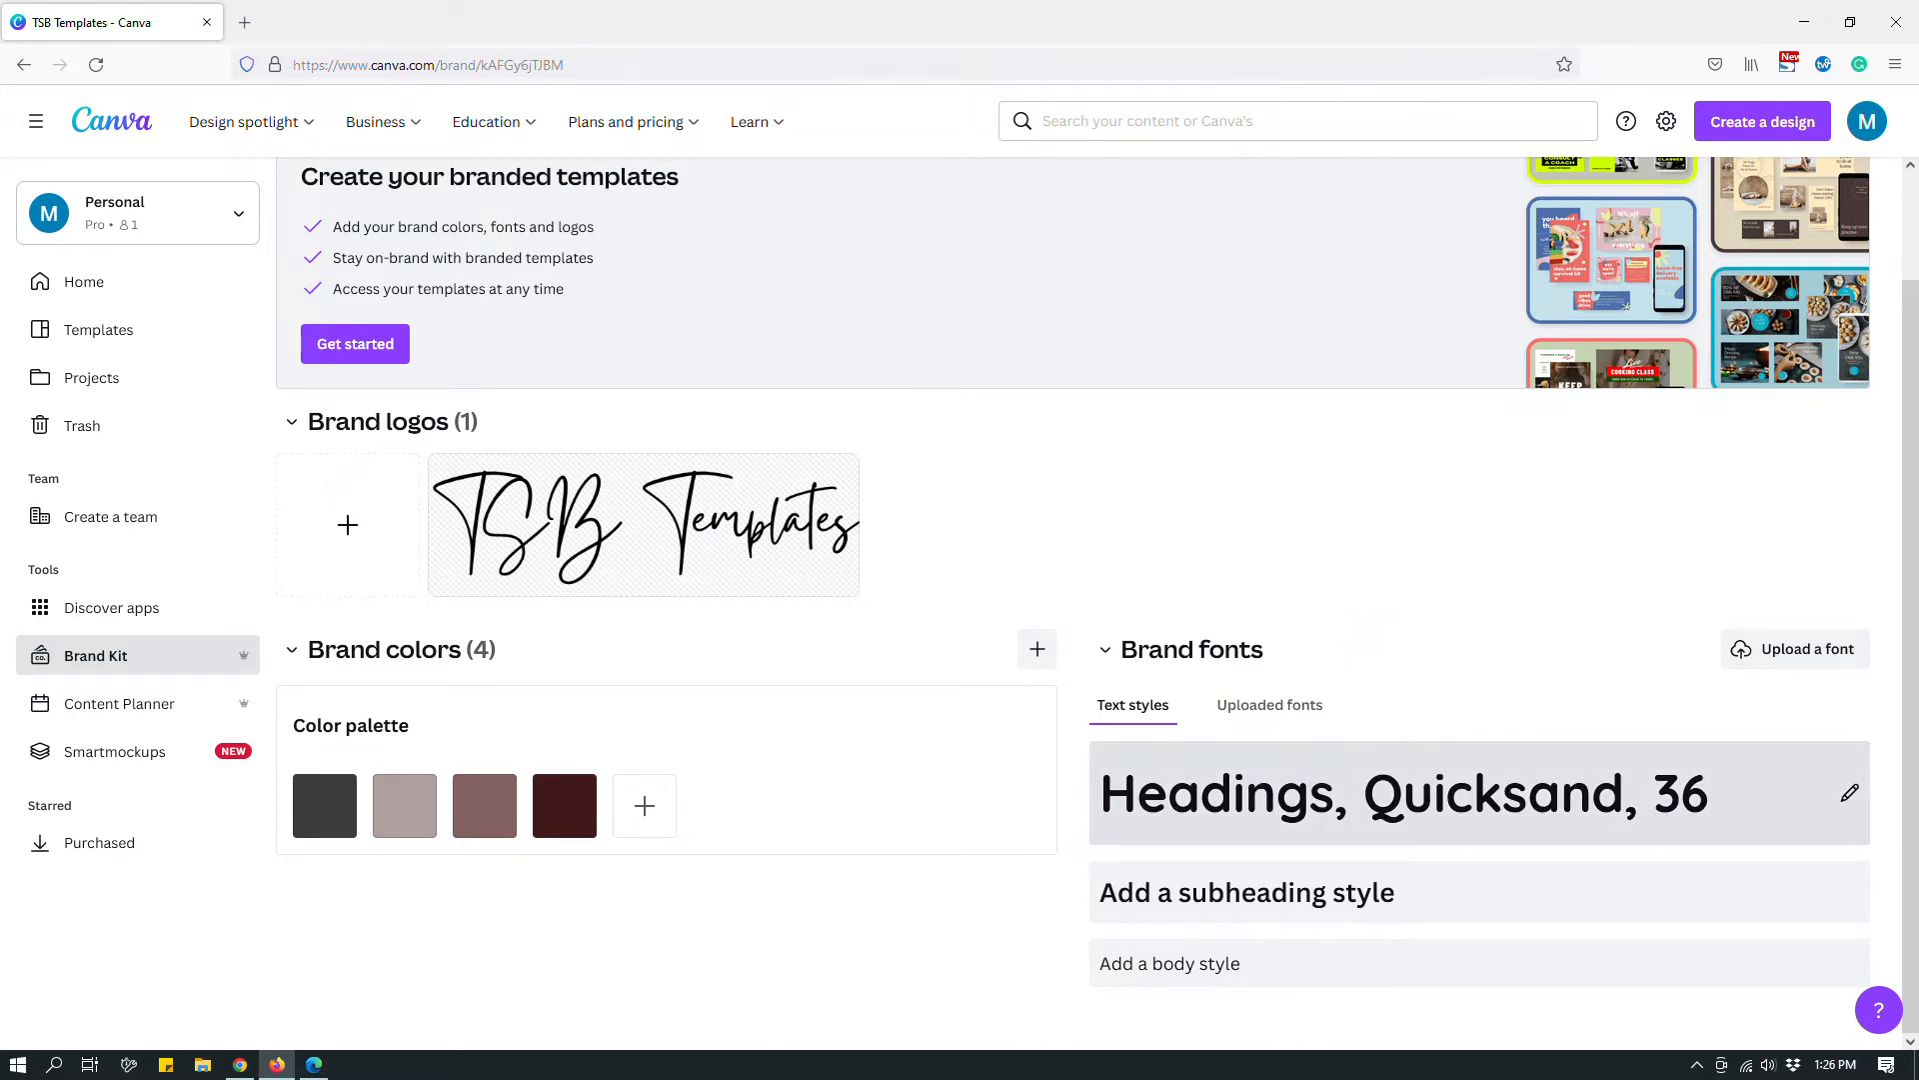
Step: Set the subheading text style to Quicksand with a font size of 21
{"action": "left_click", "coordinate": [1474, 886]}
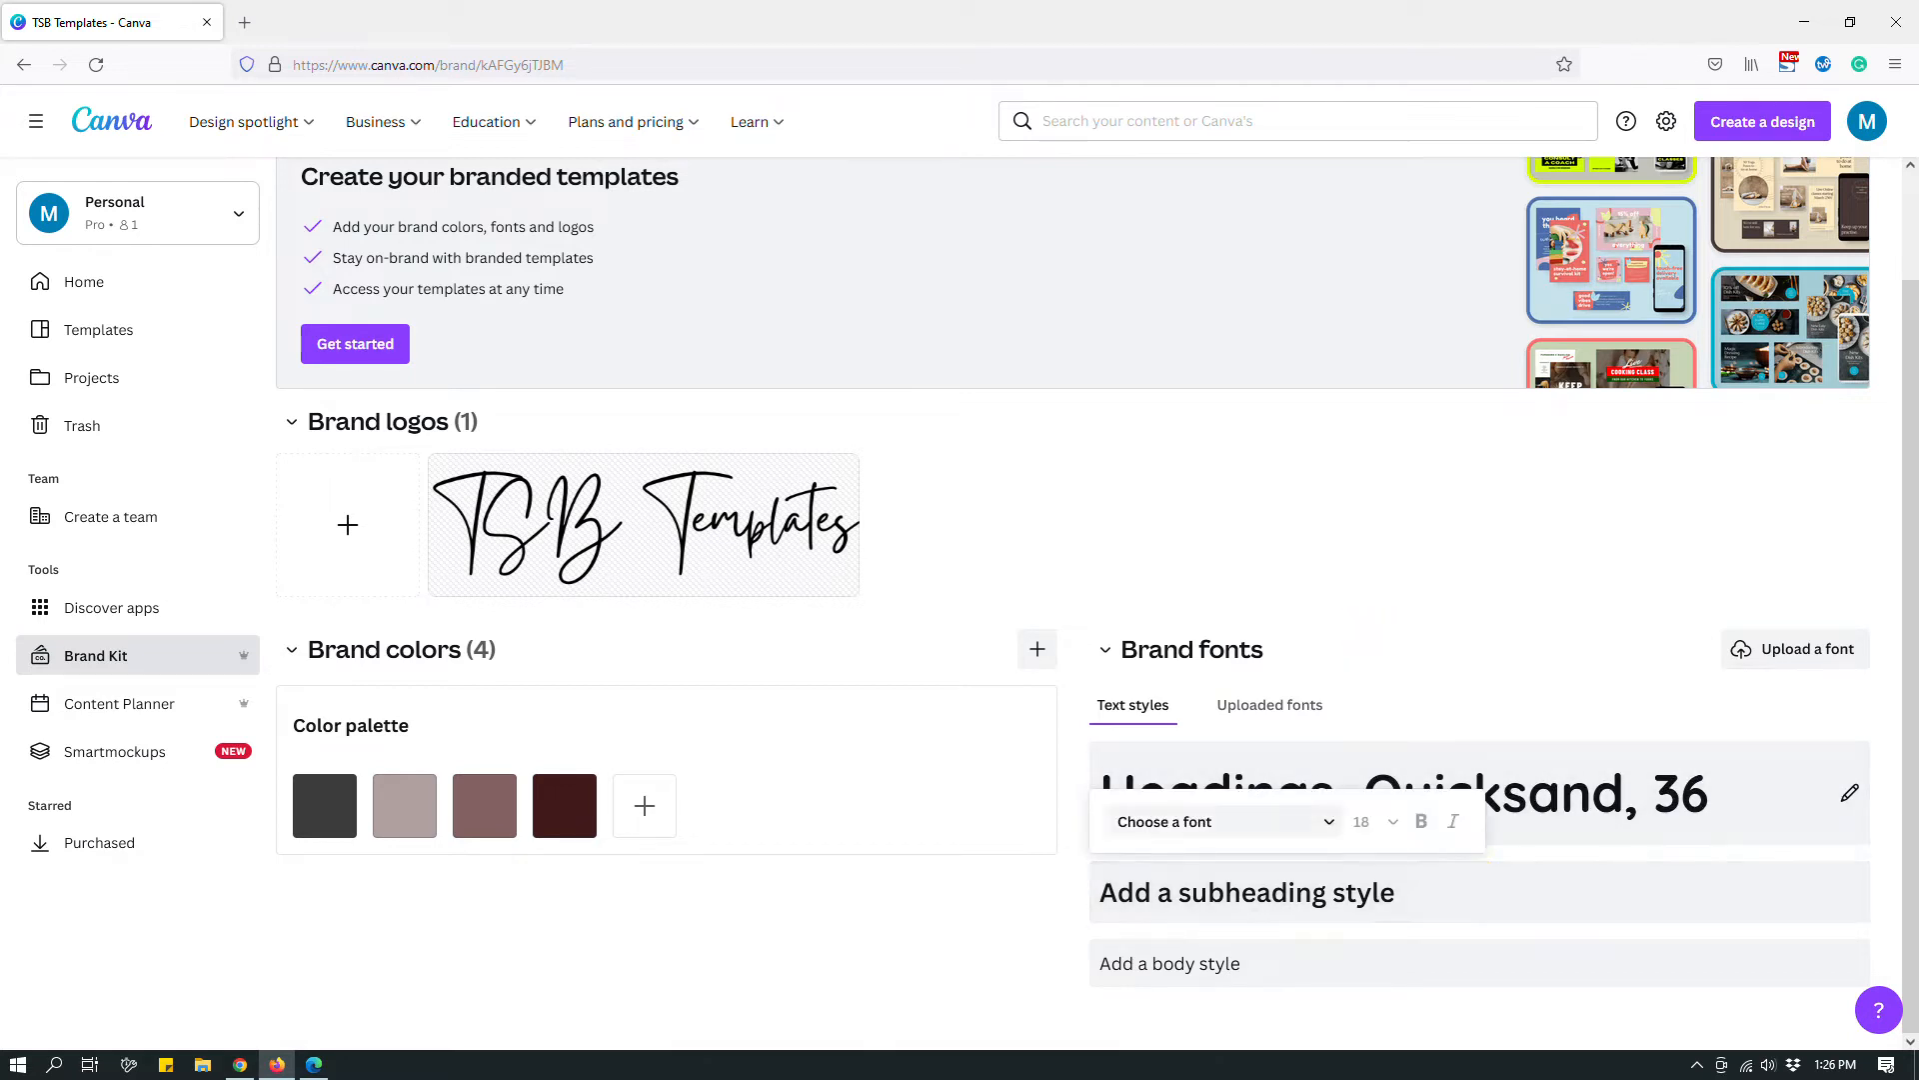
{"action": "left_click", "coordinate": [1220, 821]}
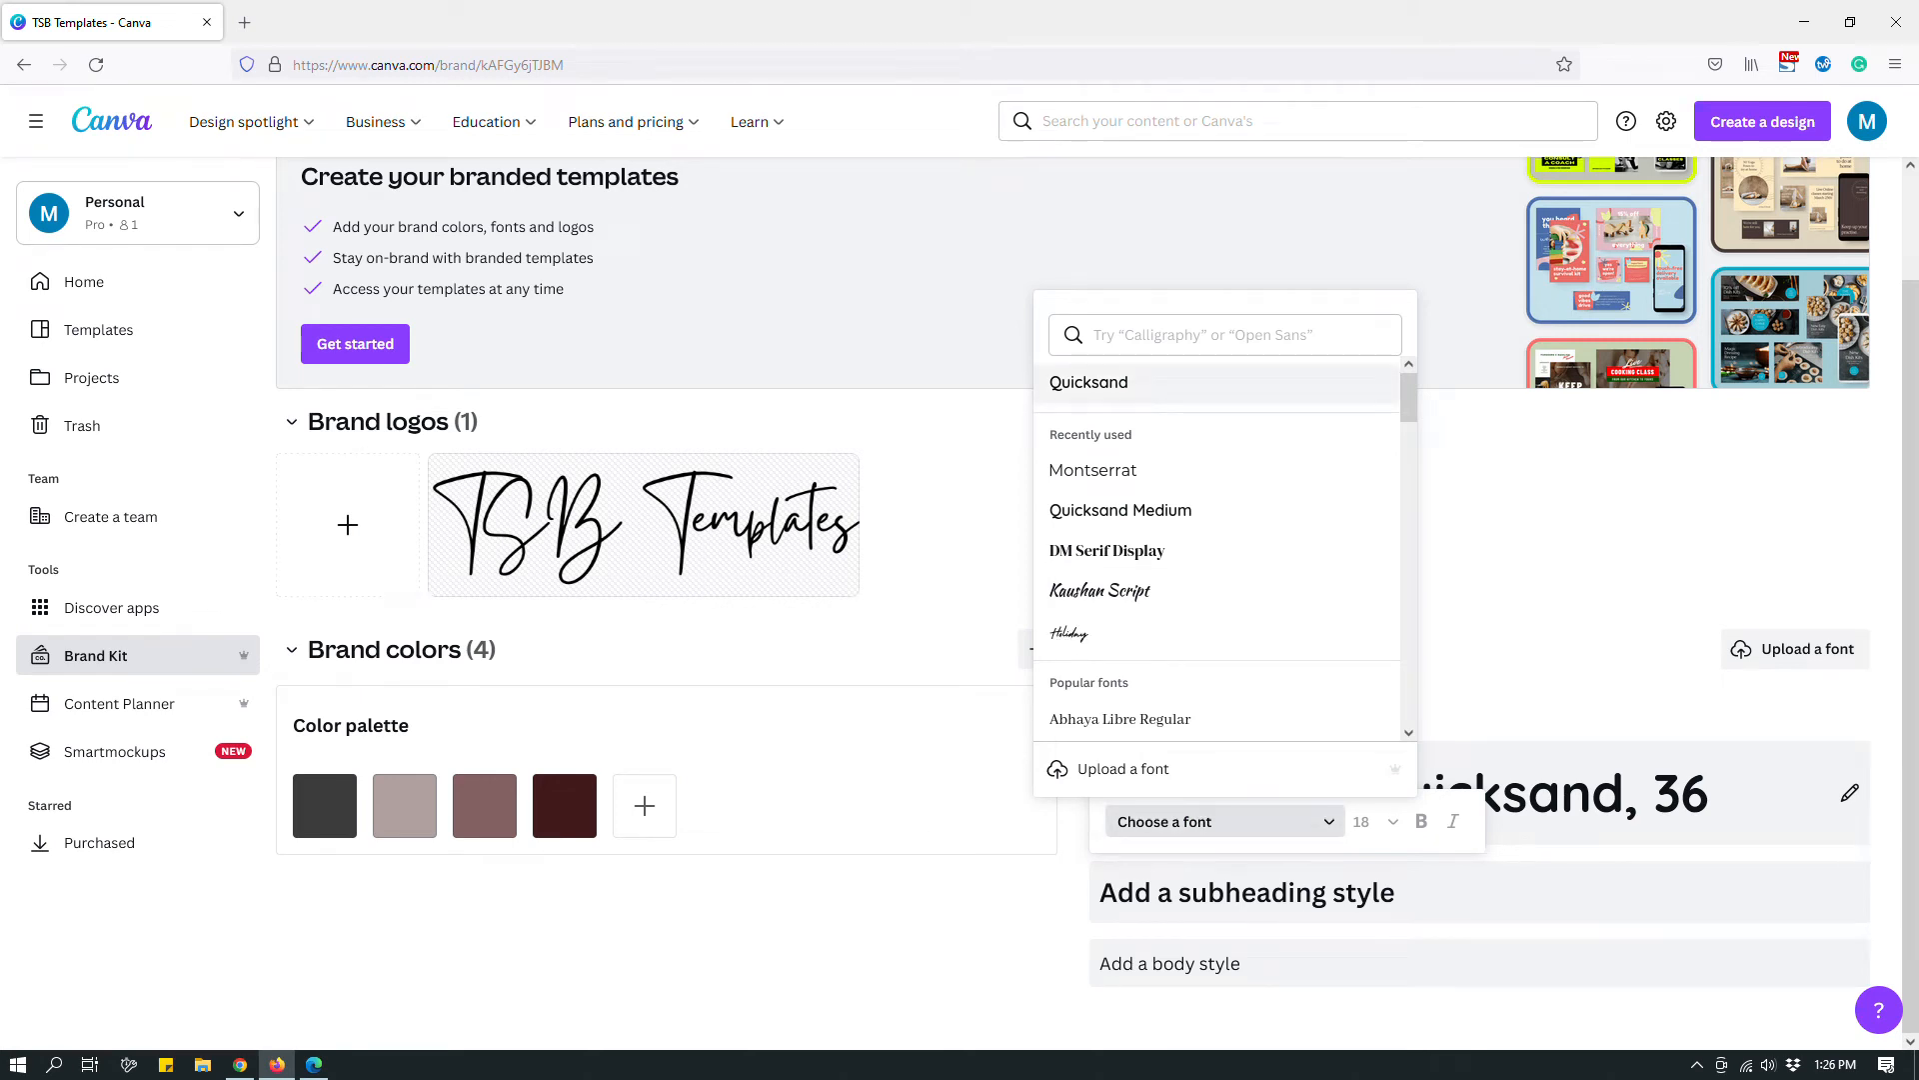
{"action": "left_click", "coordinate": [1089, 382]}
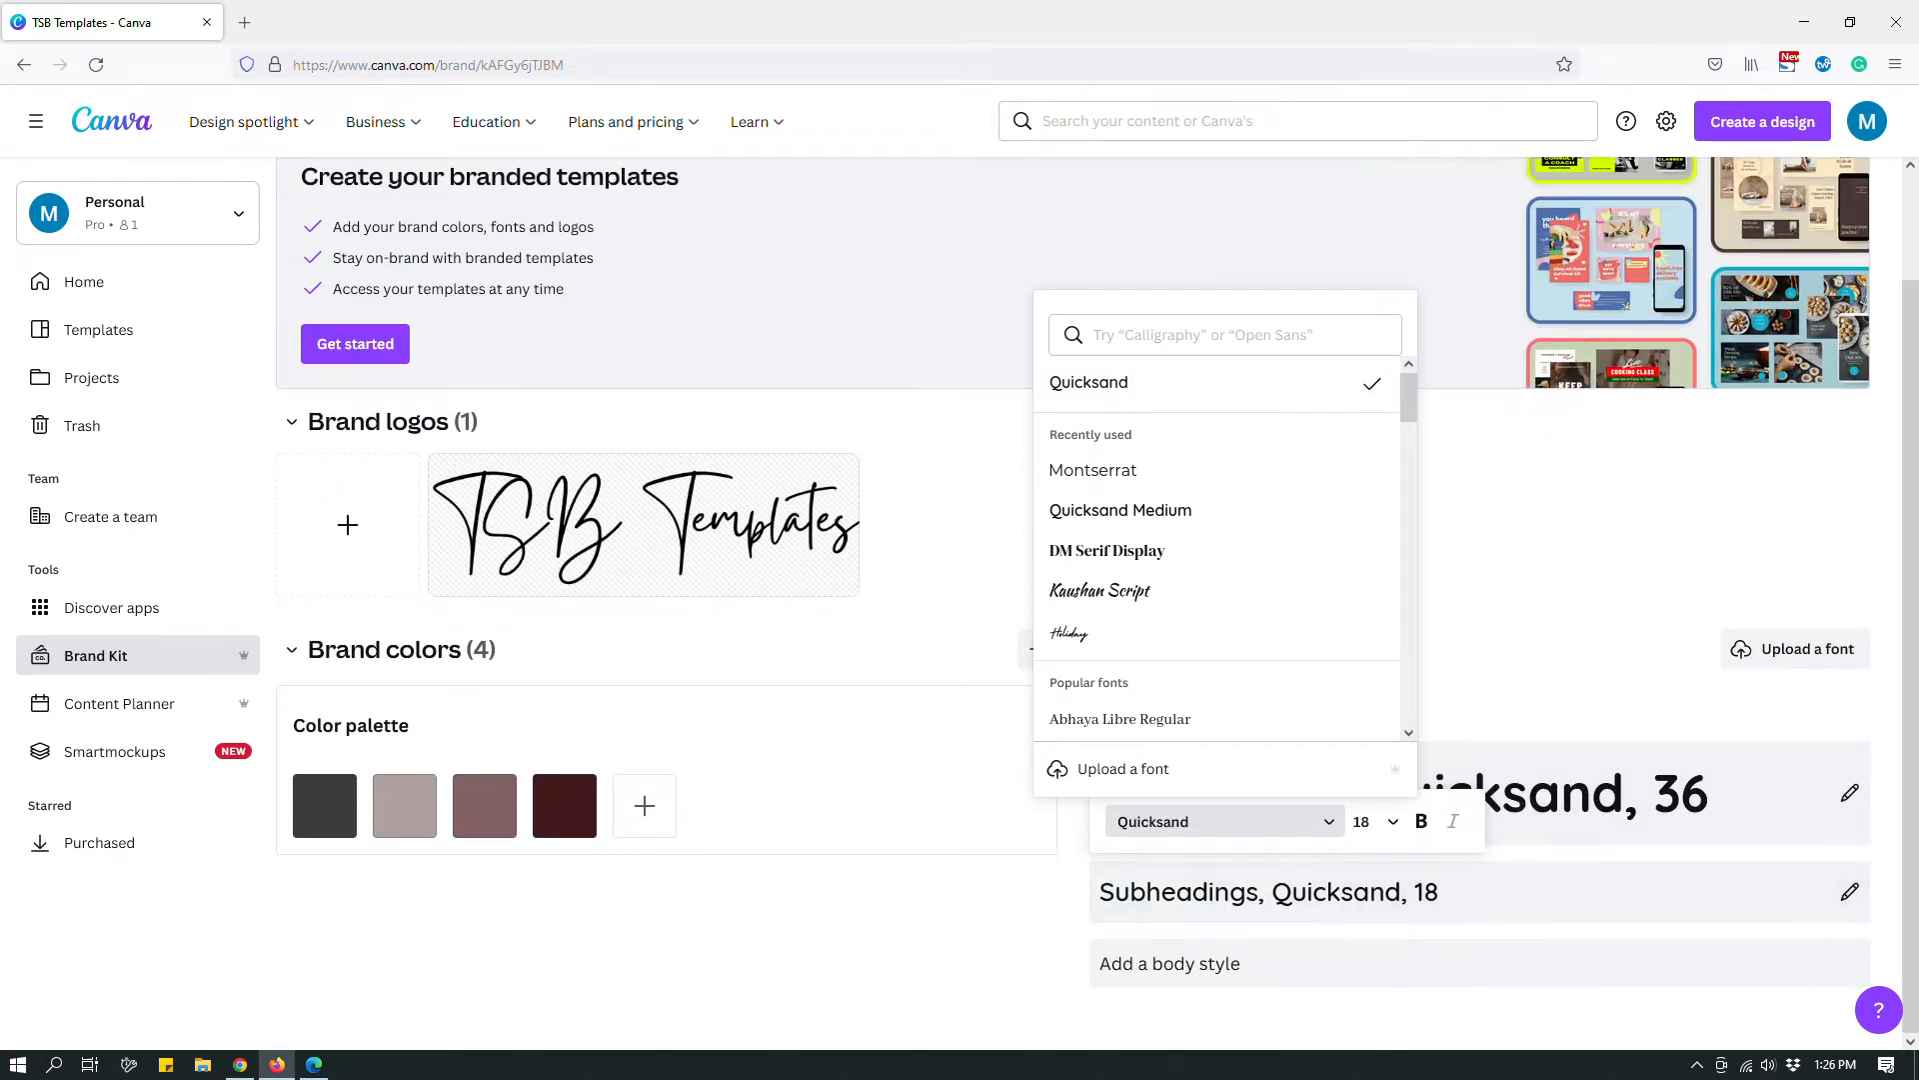
{"action": "left_click", "coordinate": [1375, 821]}
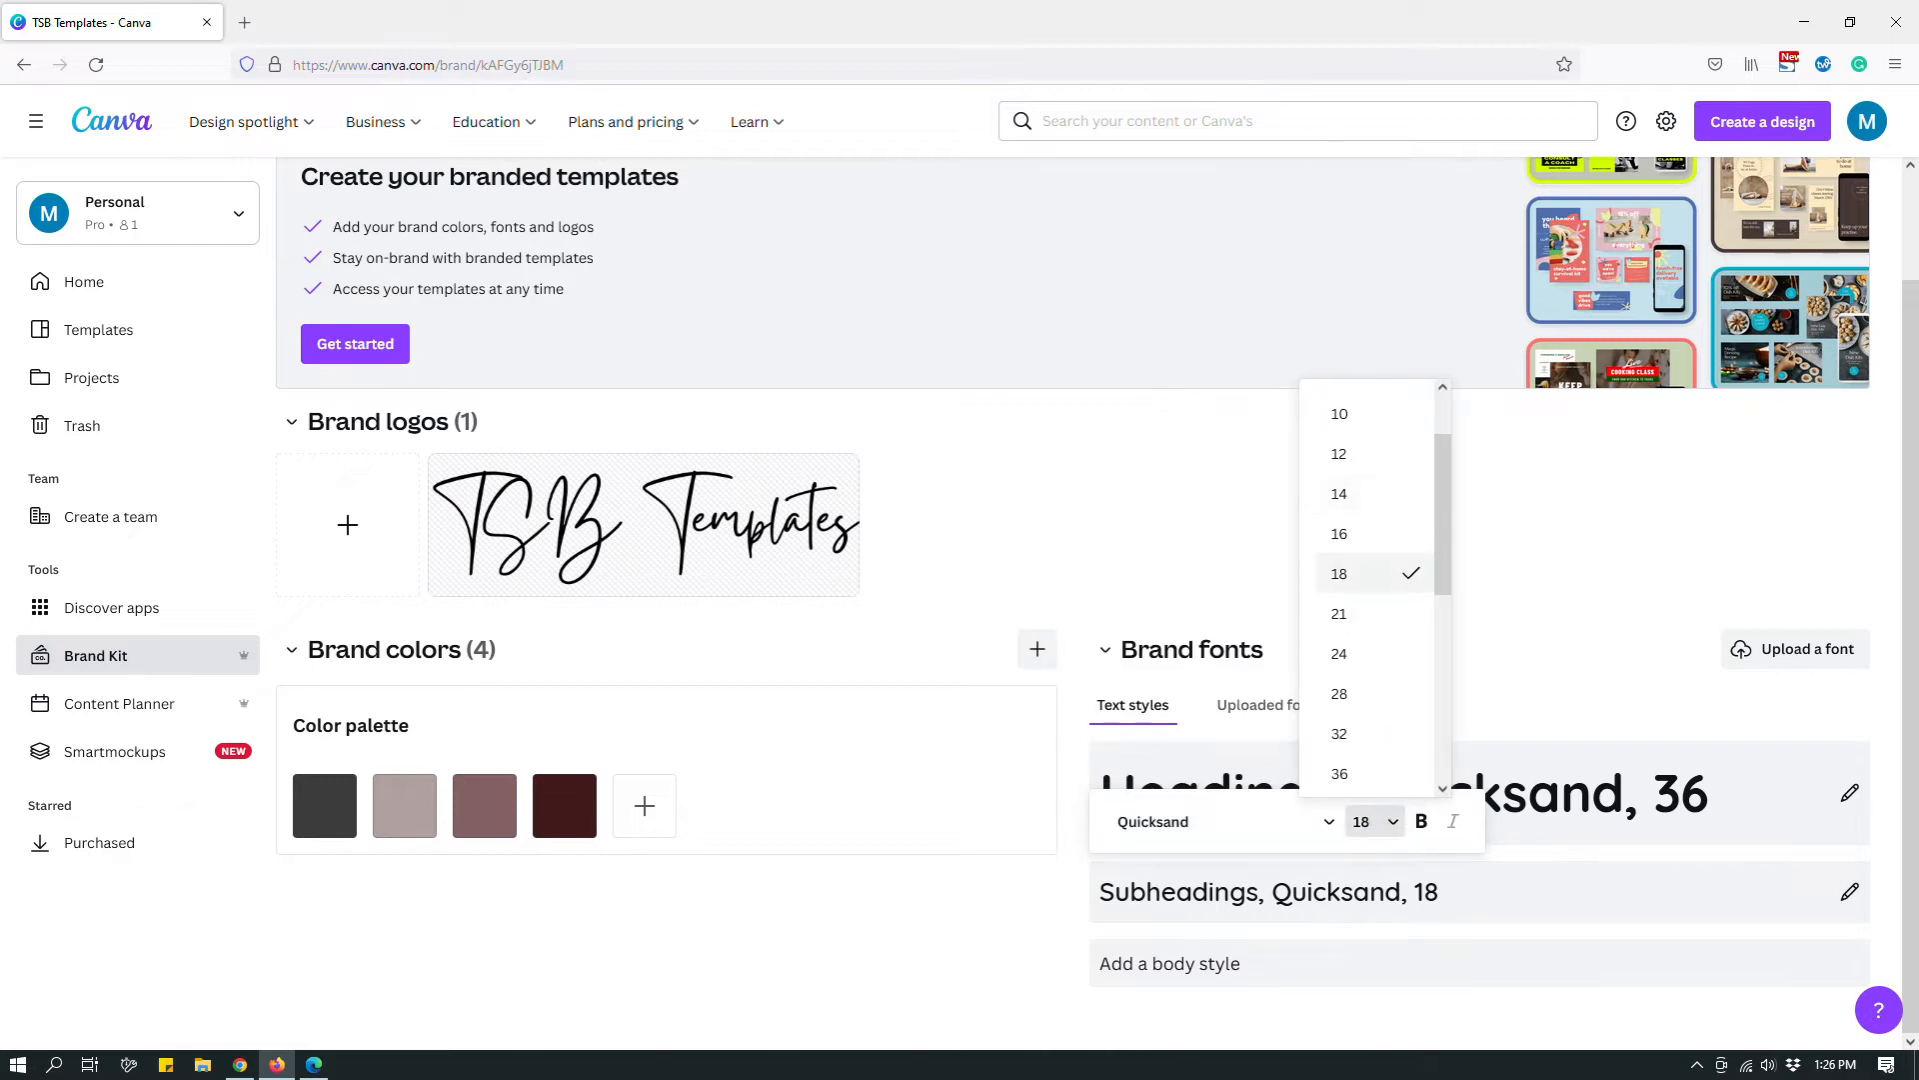
{"action": "left_click", "coordinate": [1355, 612]}
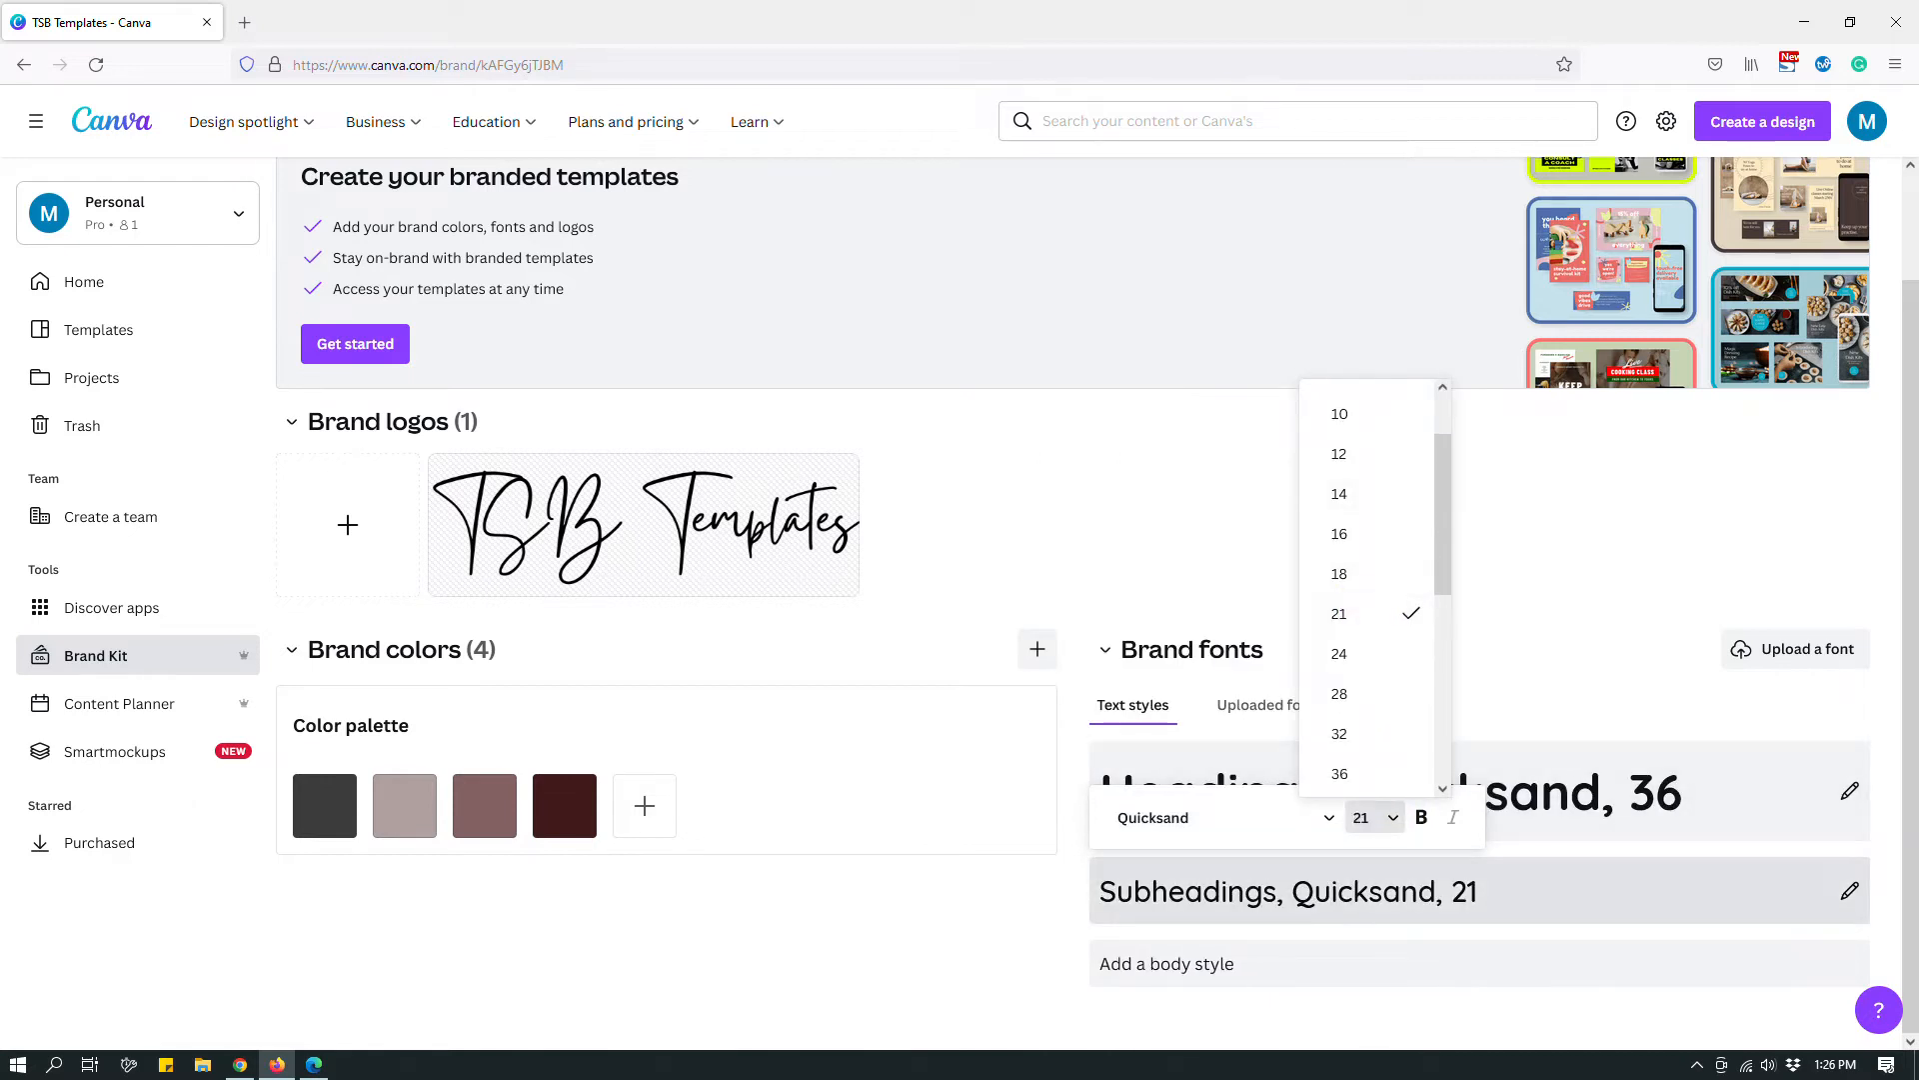
{"action": "left_click", "coordinate": [1636, 637]}
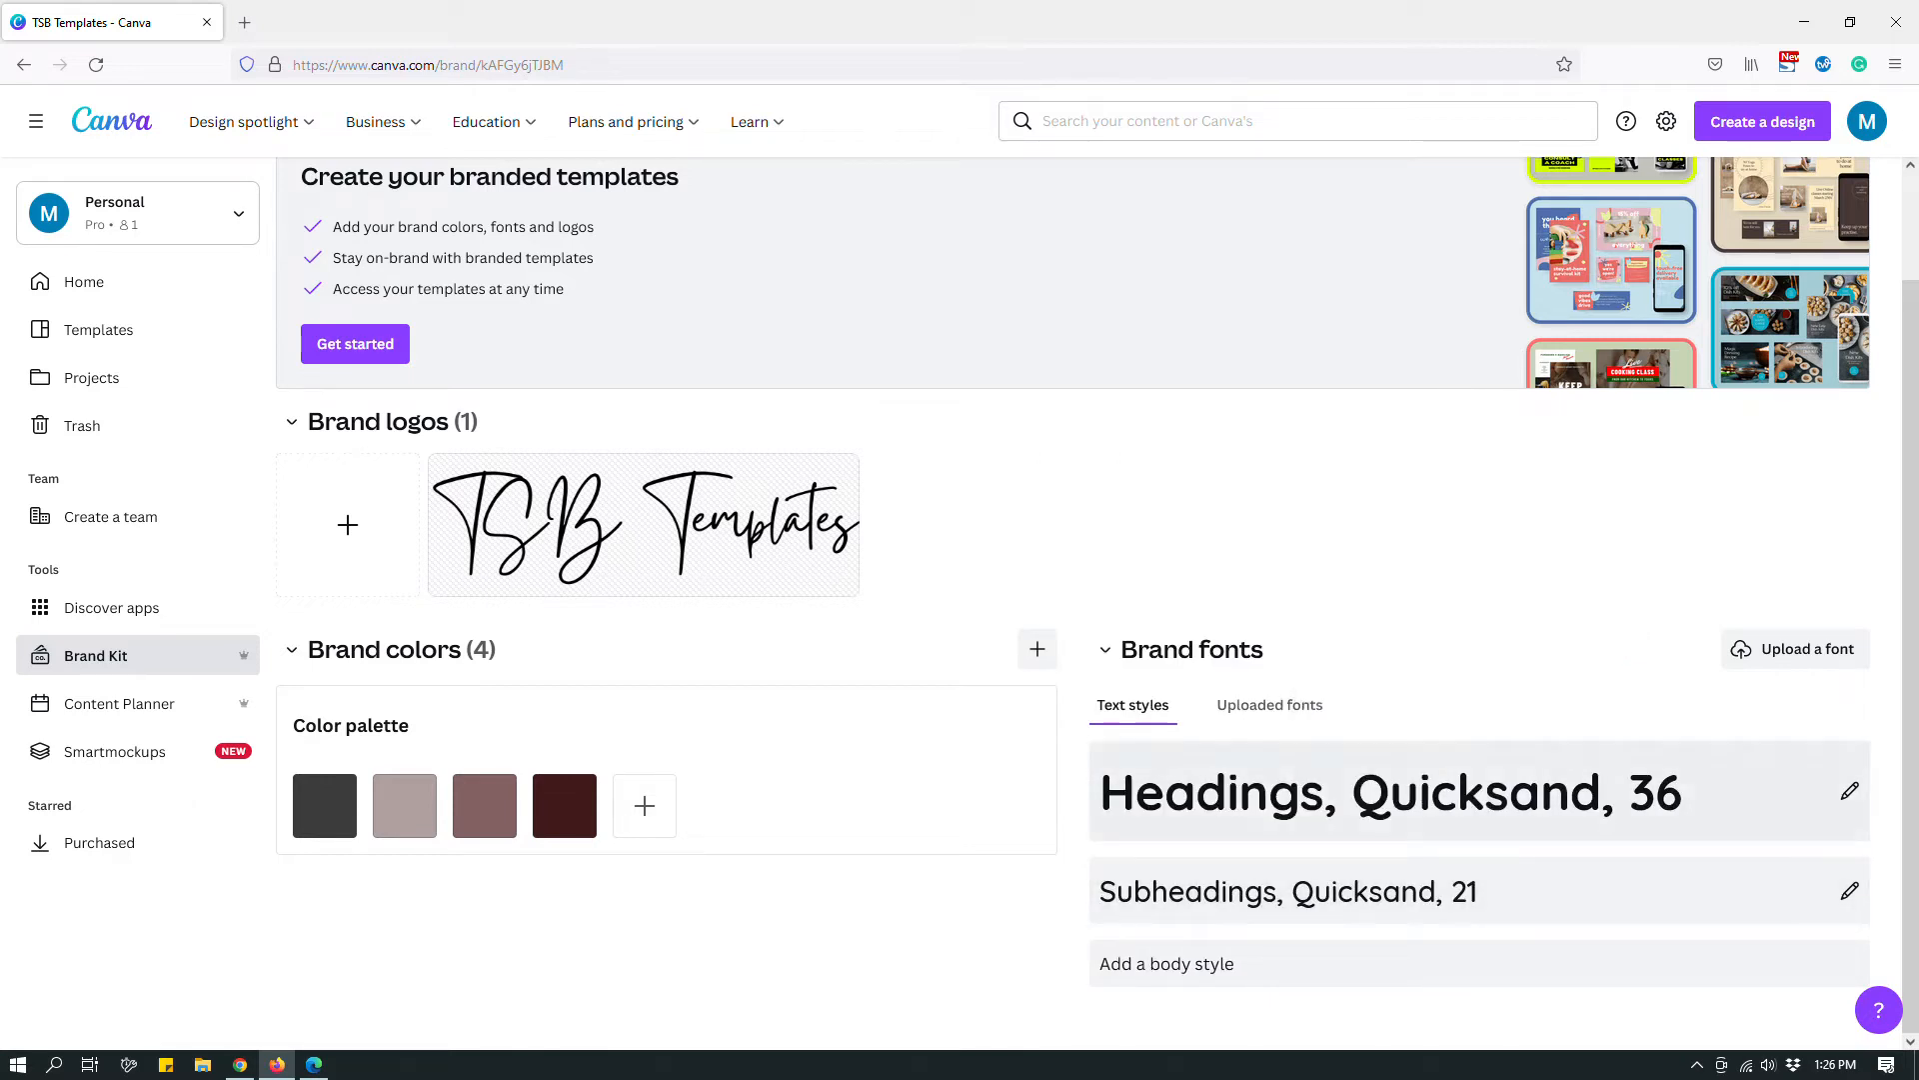
Step: Browse the fonts for the body text style and choose Montserrat
{"action": "left_click", "coordinate": [1210, 962]}
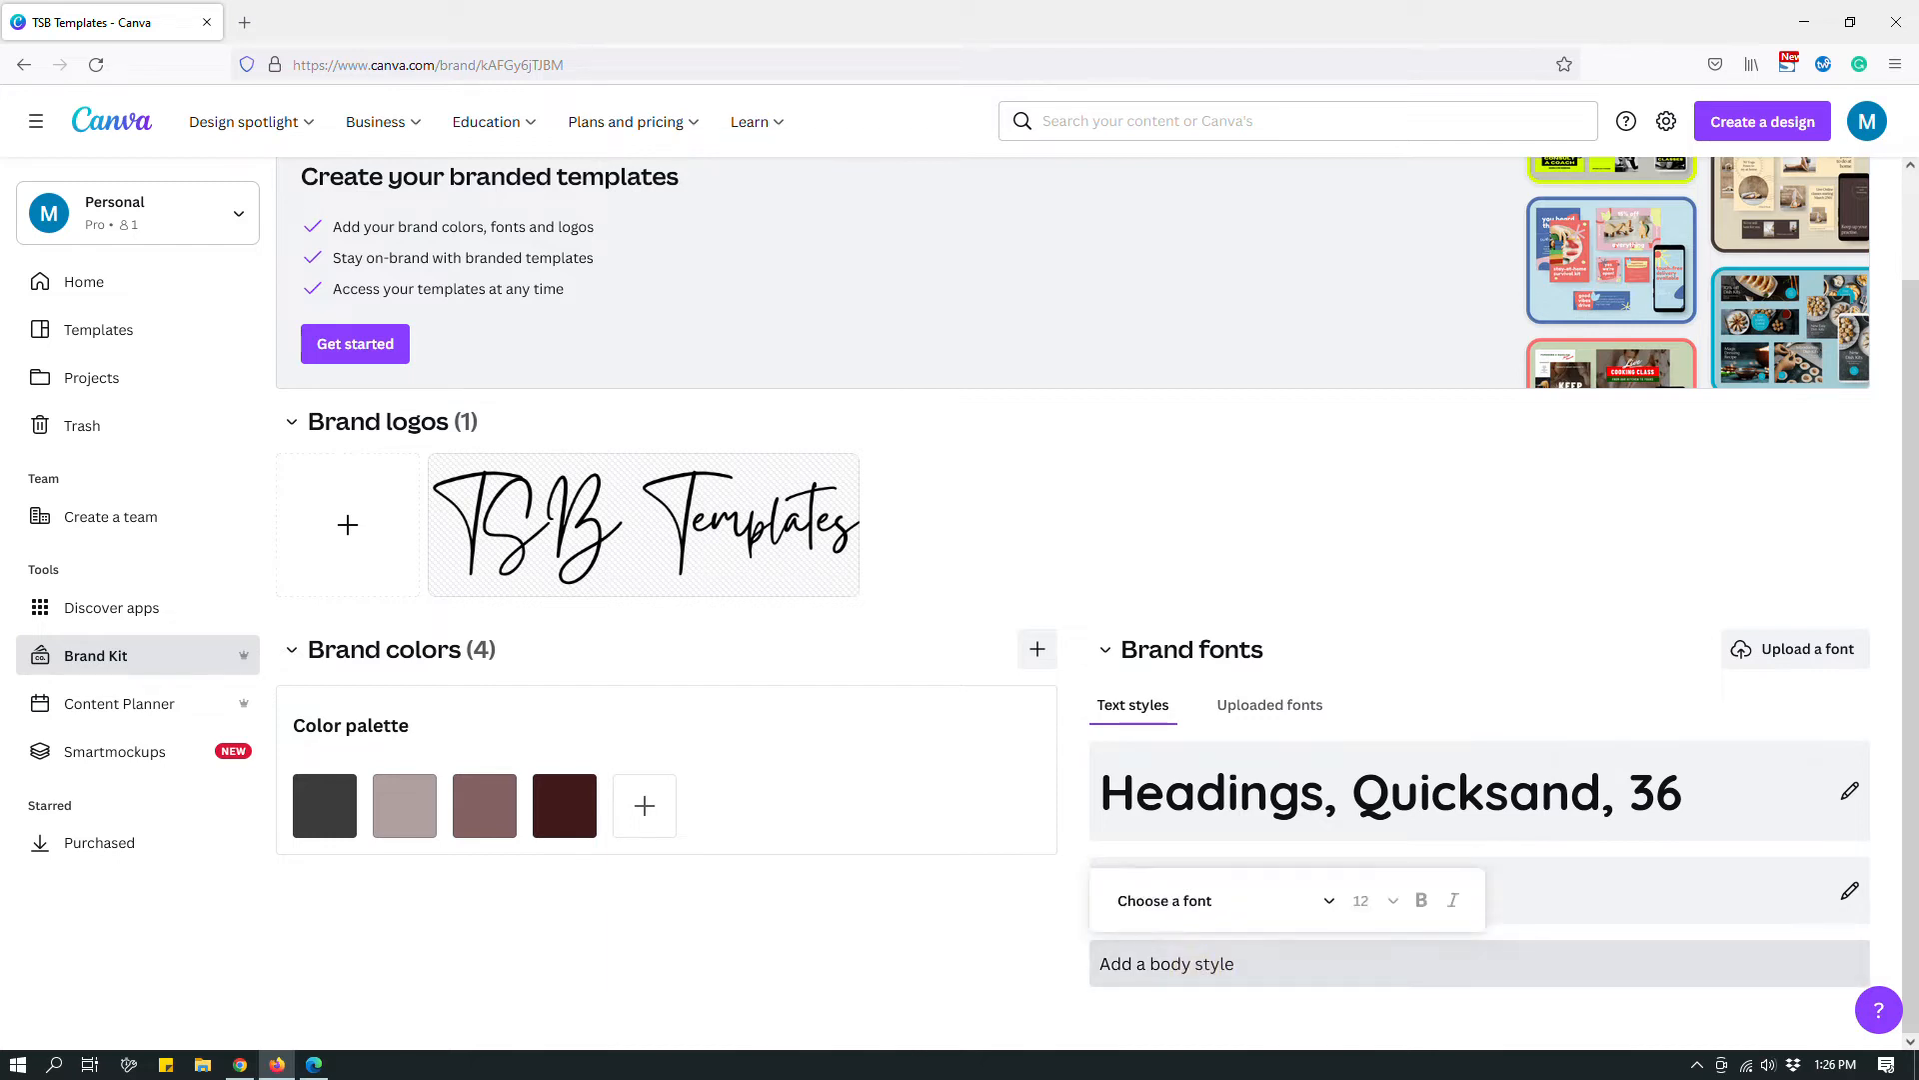
{"action": "left_click", "coordinate": [1189, 899]}
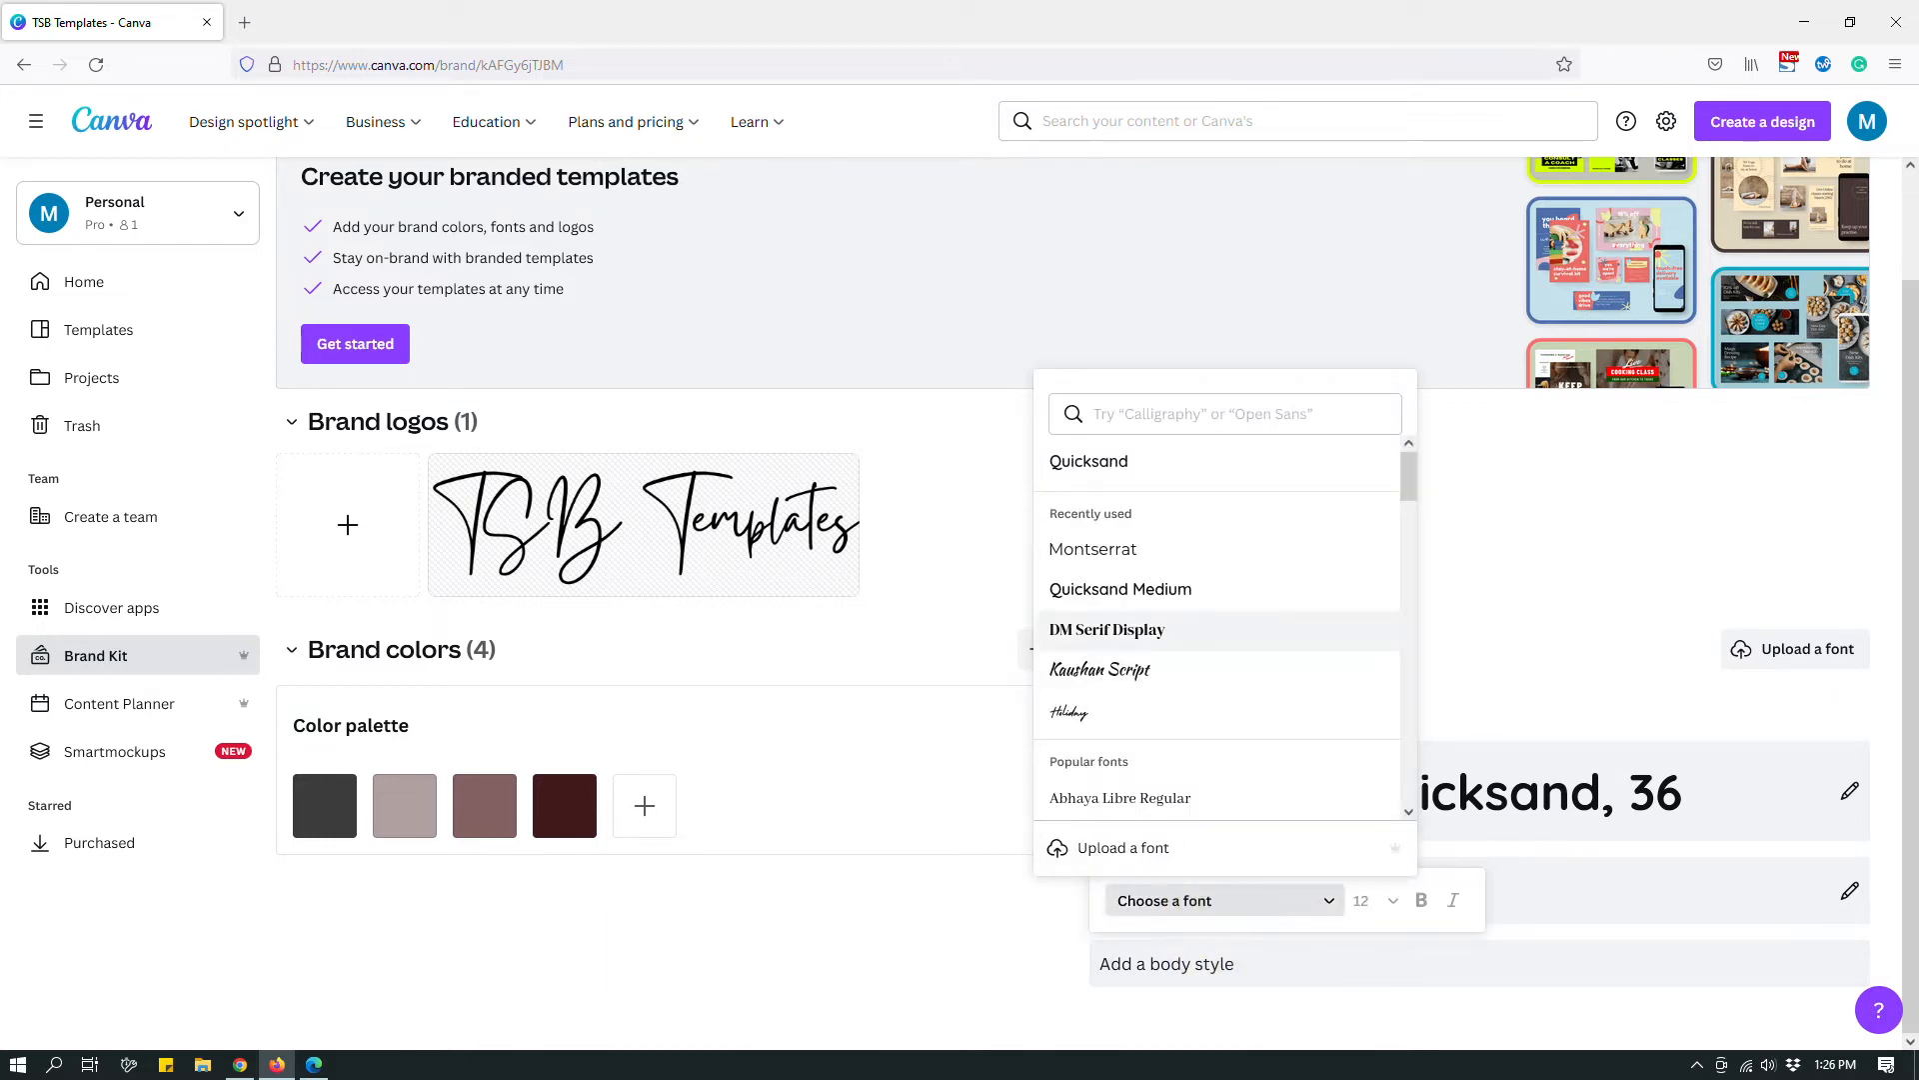
{"action": "scroll", "coordinate": [1214, 625], "scroll_direction": "down", "scroll_amount": 1}
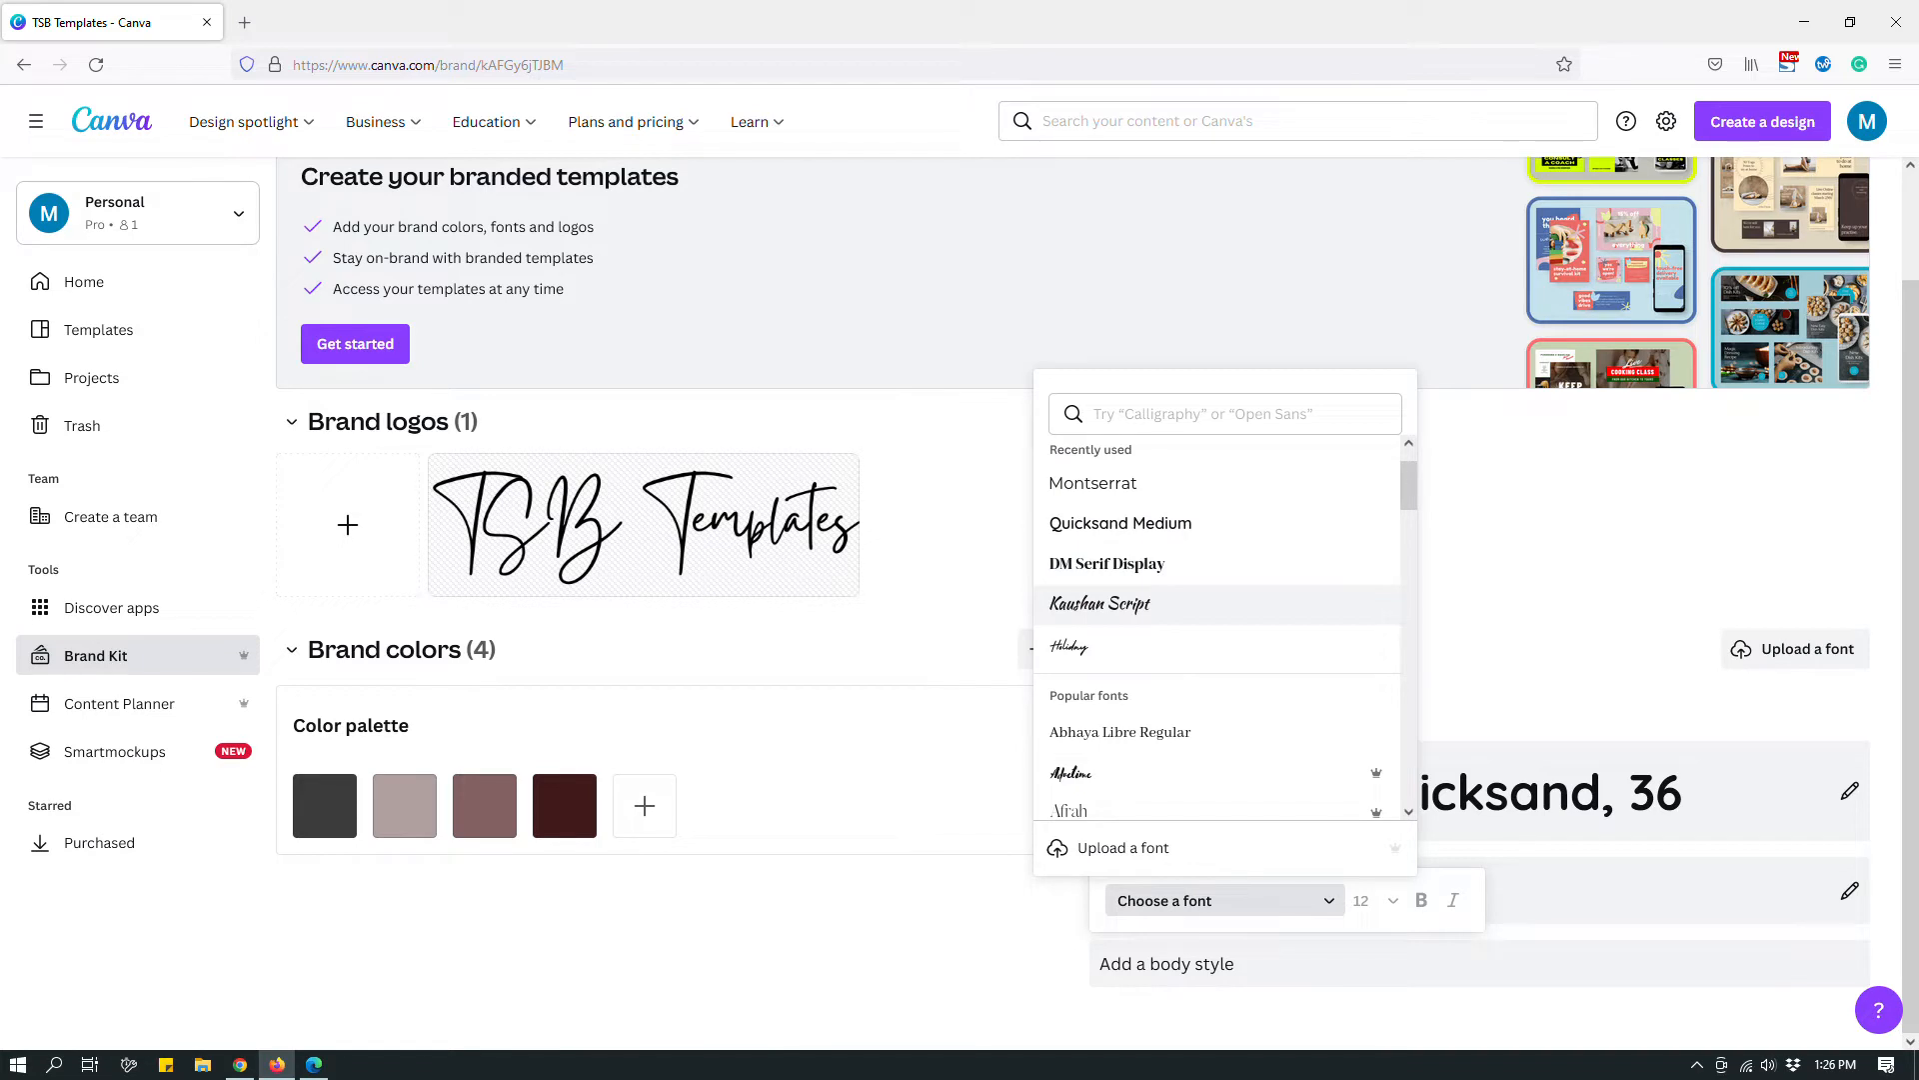
{"action": "scroll", "coordinate": [1215, 600], "scroll_direction": "up", "scroll_amount": 1}
{"action": "left_click", "coordinate": [1171, 549]}
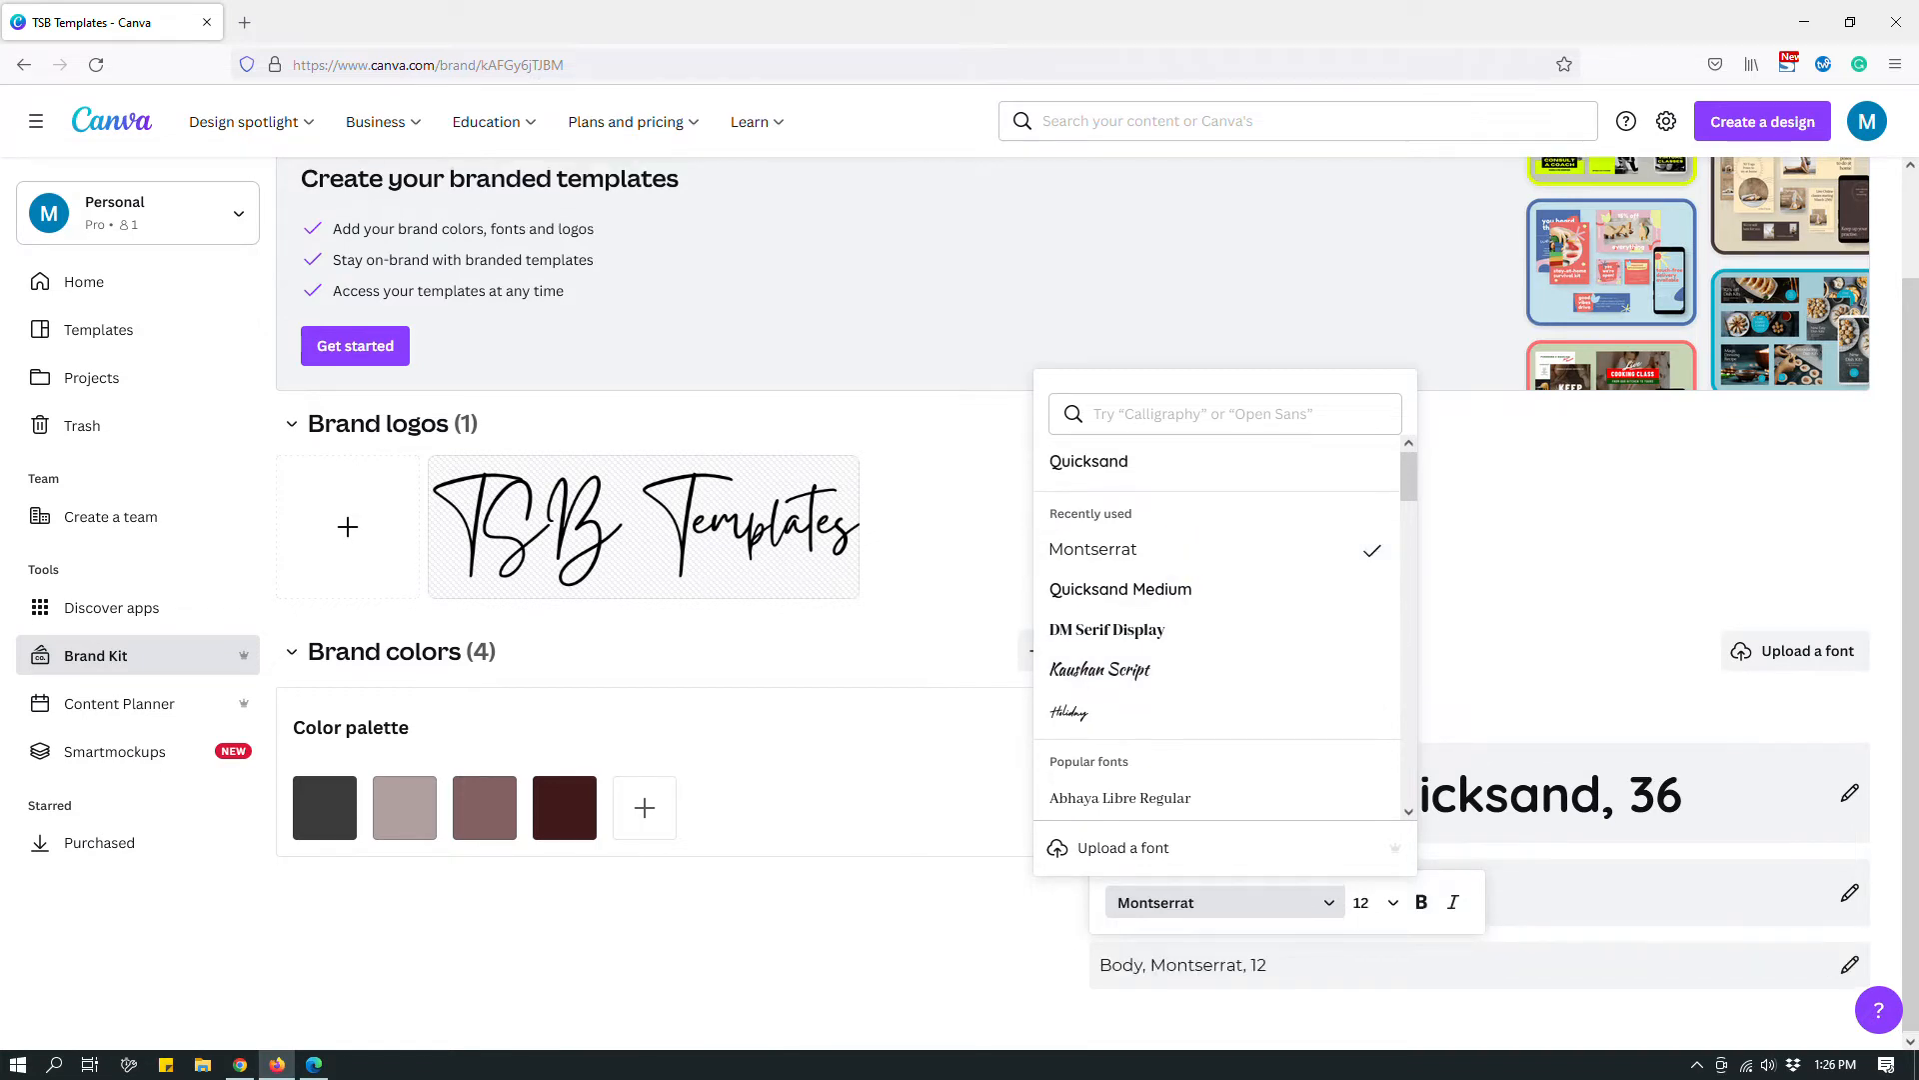
{"action": "left_click", "coordinate": [1517, 702]}
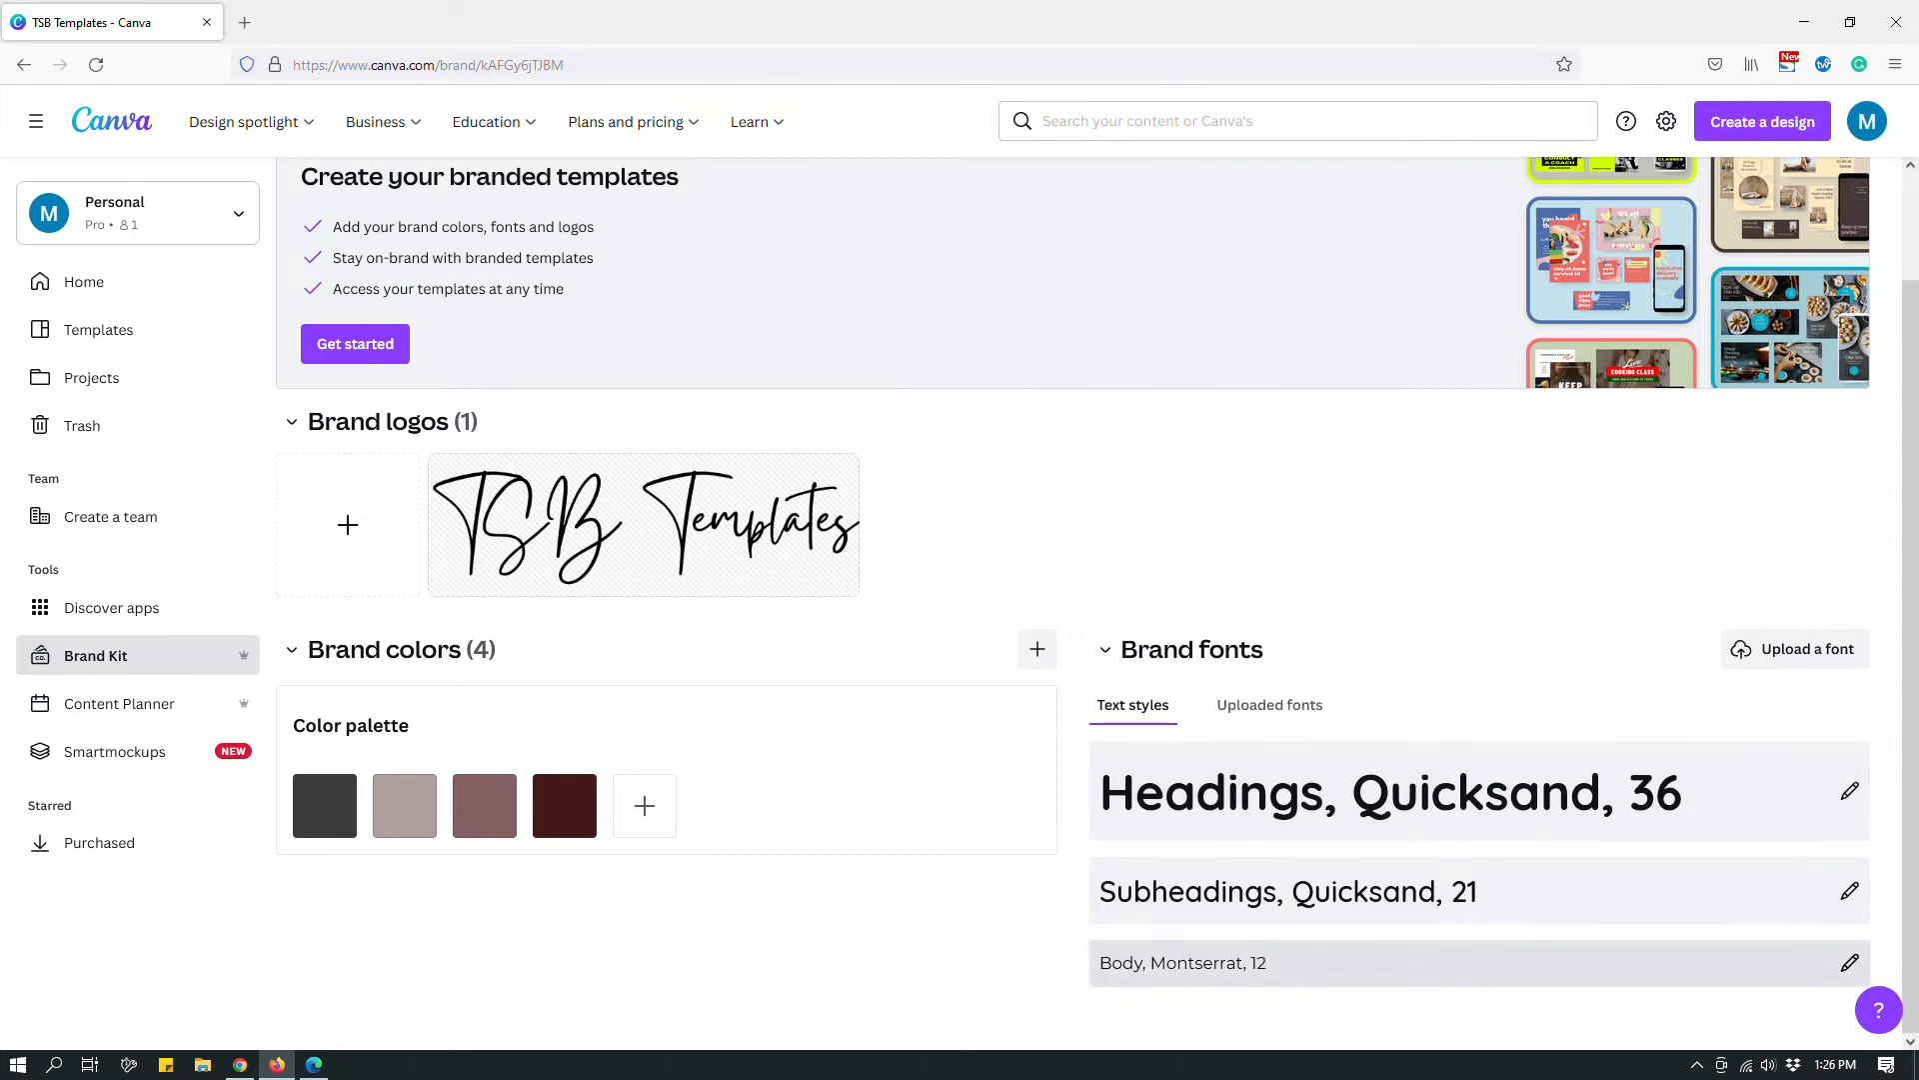
Step: Set the body text style's font size to 14
{"action": "left_click", "coordinate": [1274, 966]}
{"action": "left_click", "coordinate": [1218, 967]}
{"action": "left_click", "coordinate": [1221, 963]}
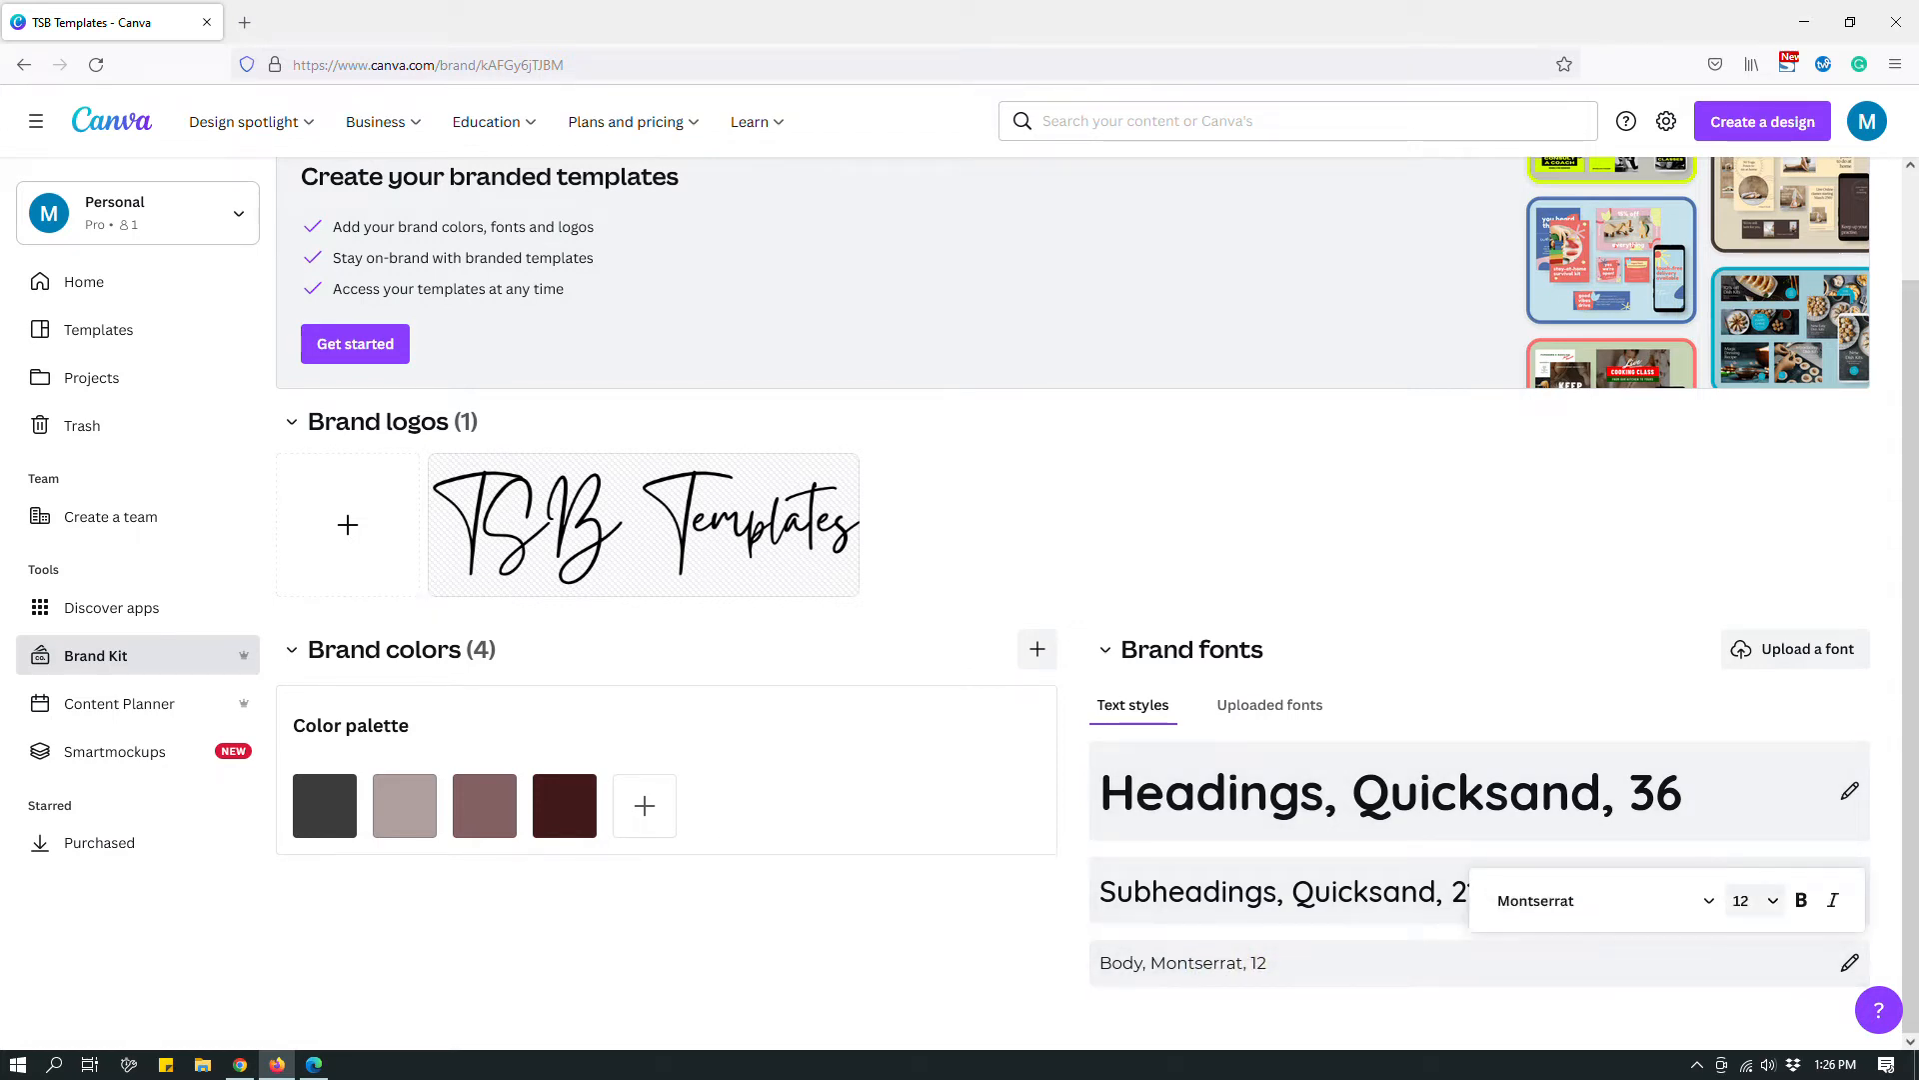
{"action": "left_click", "coordinate": [1755, 899]}
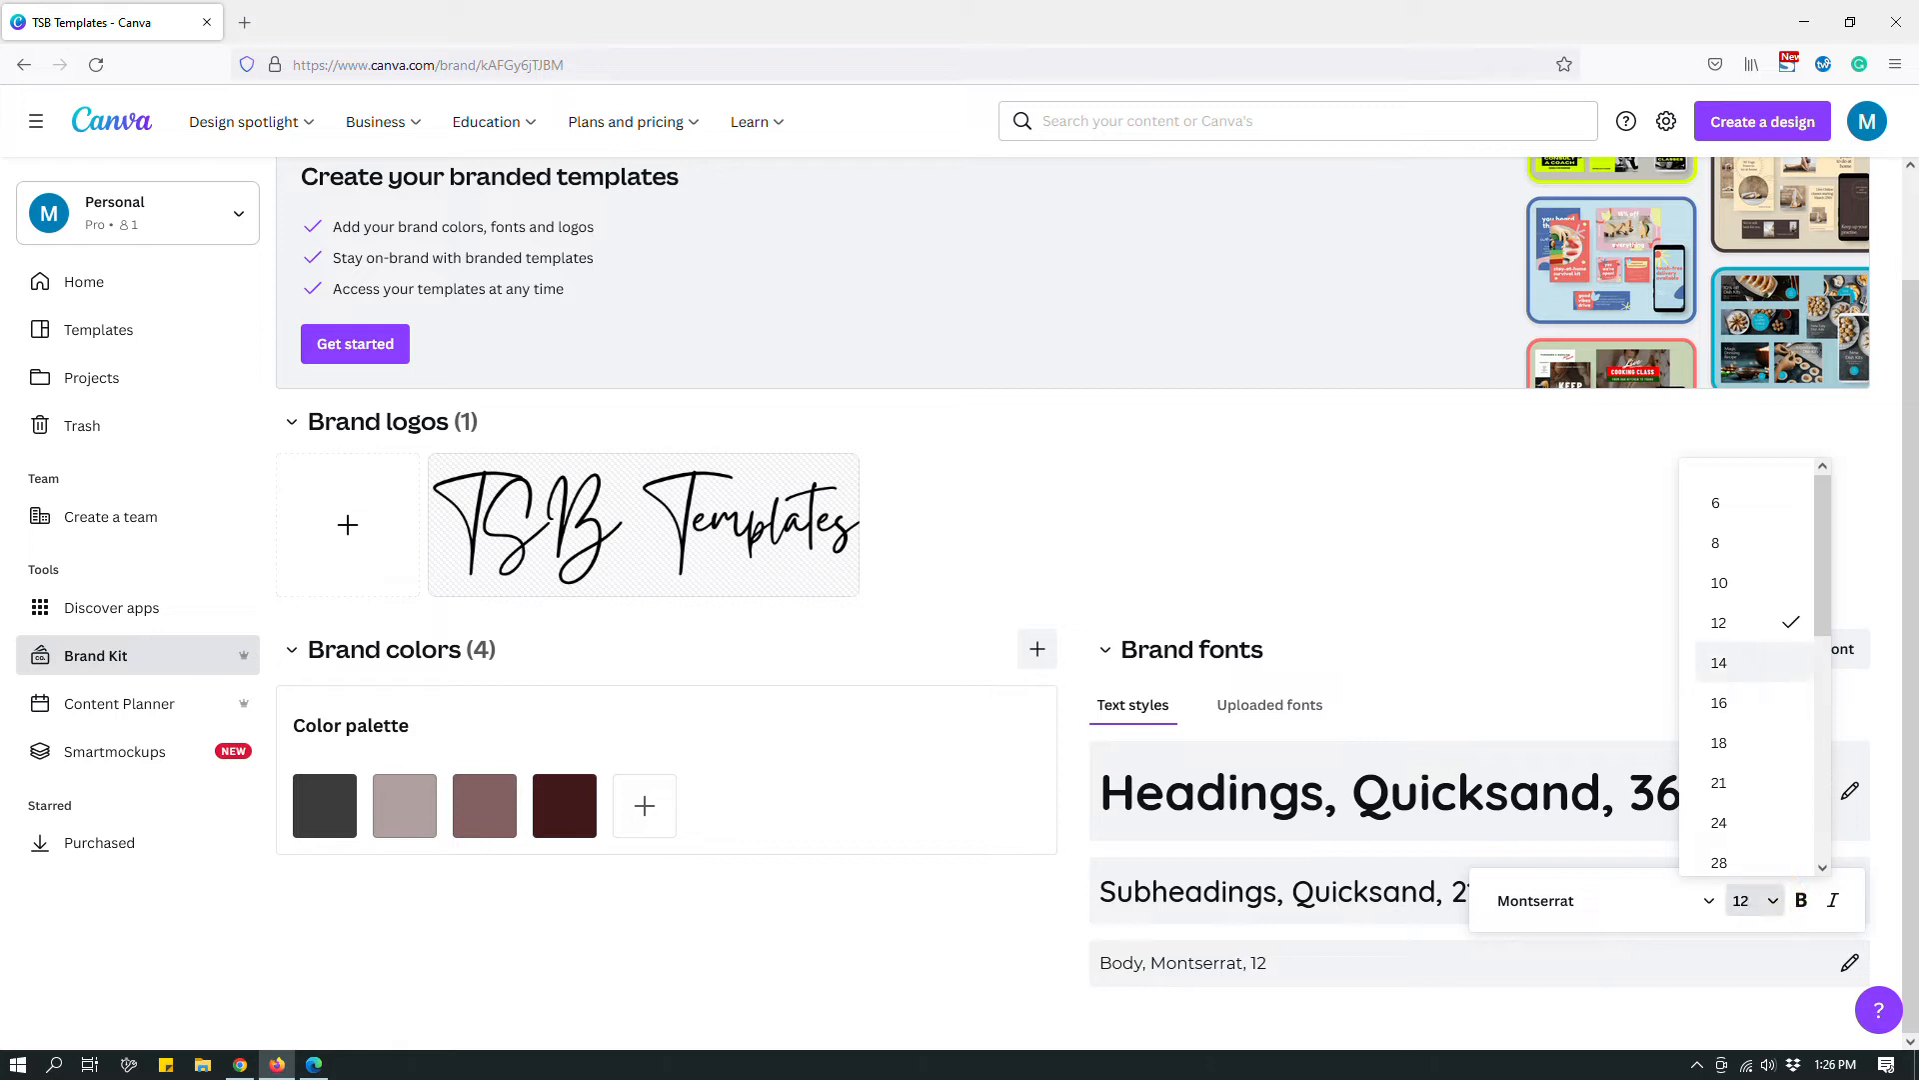
{"action": "left_click", "coordinate": [1720, 662]}
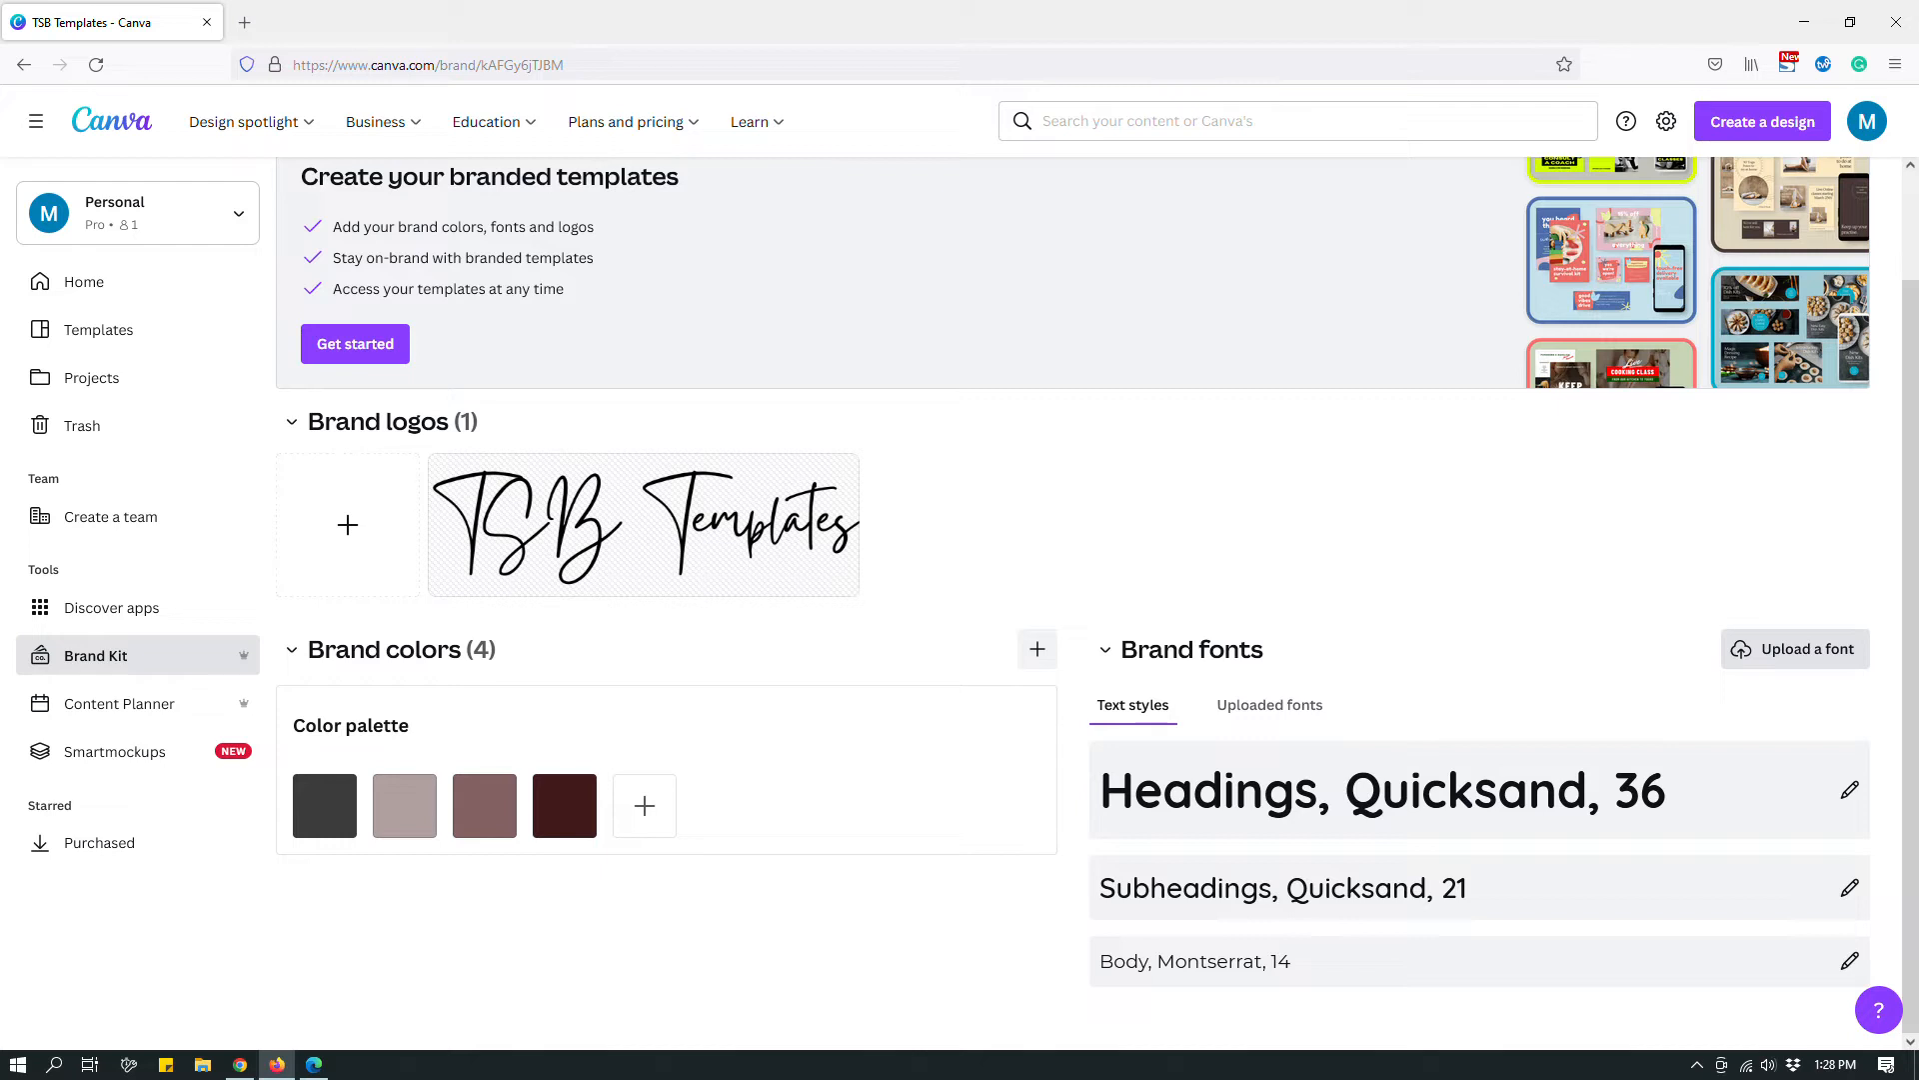
Step: Upload the custom font Starlights.ttf from Downloads > STARLIGHTS-A-Classy-Script to the brand fonts, confirming the right to use it
{"action": "left_click", "coordinate": [1796, 660]}
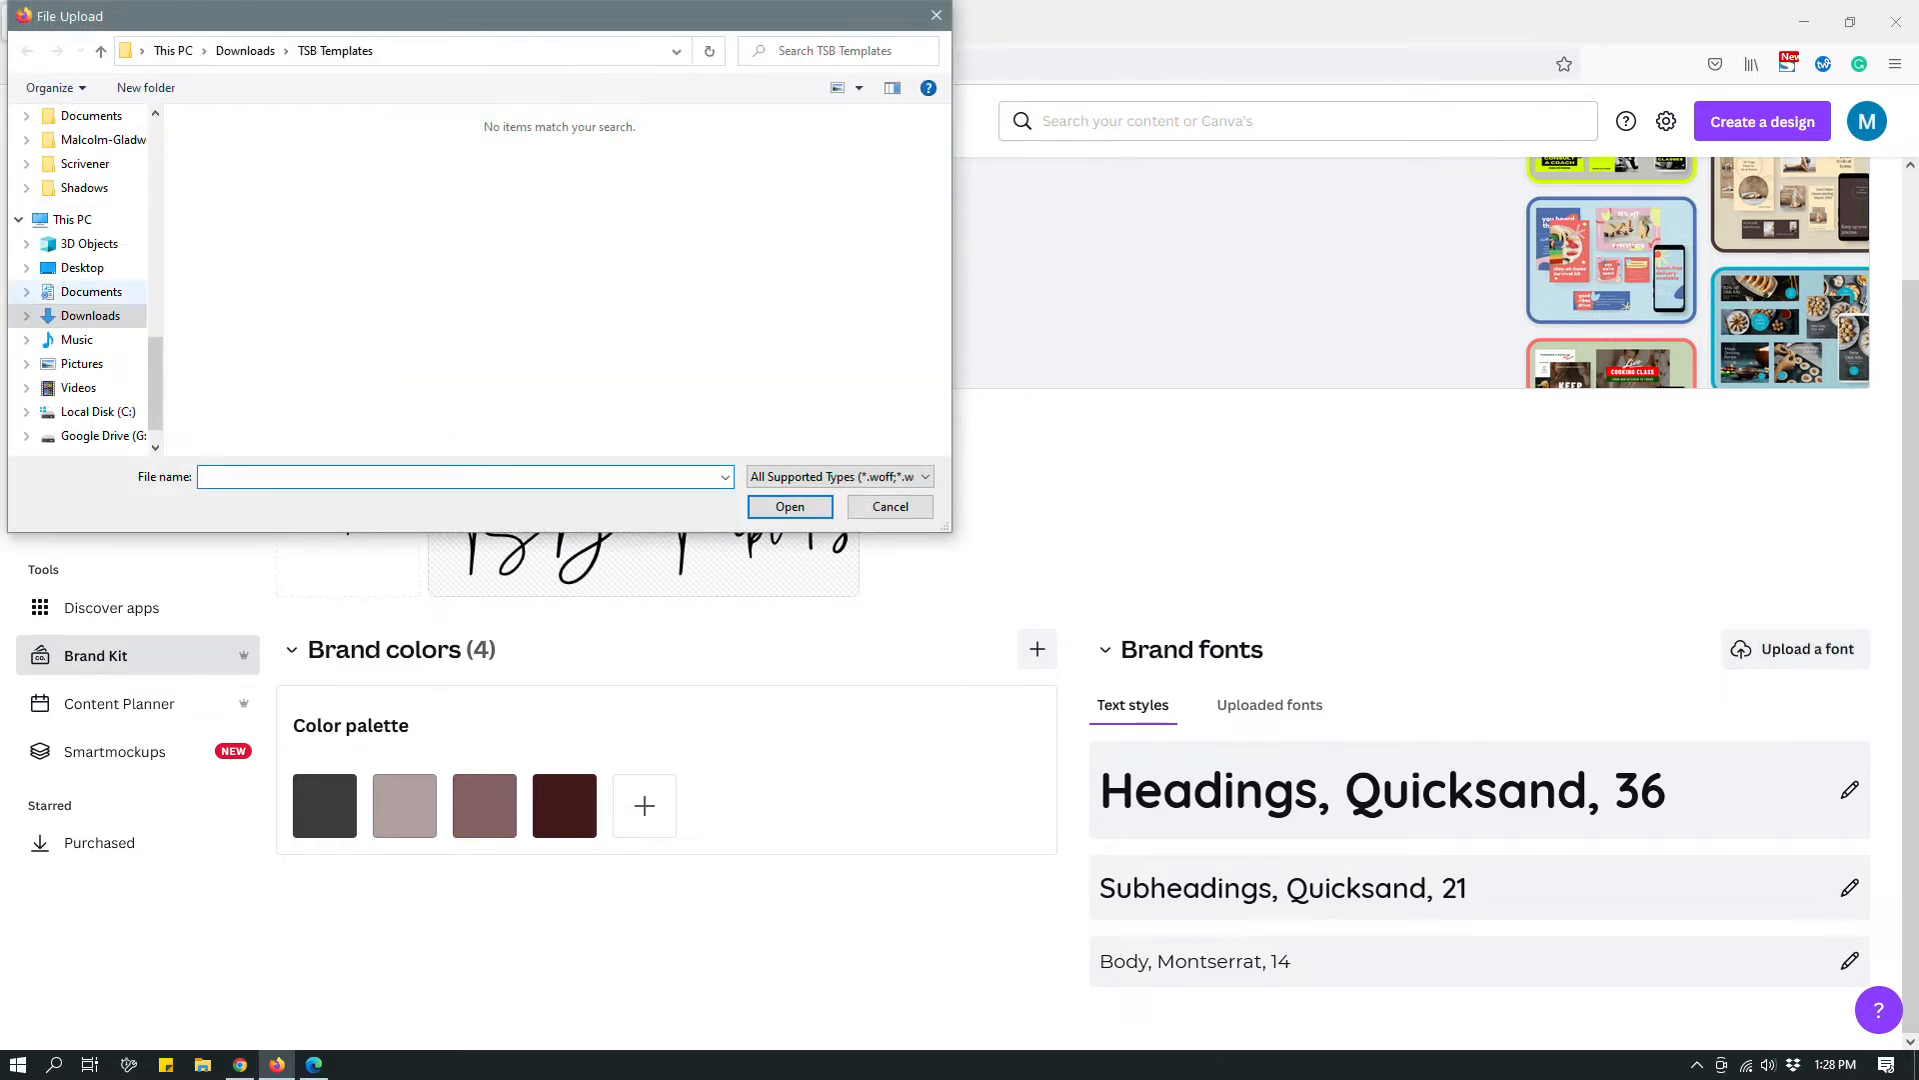
{"action": "left_click", "coordinate": [90, 315]}
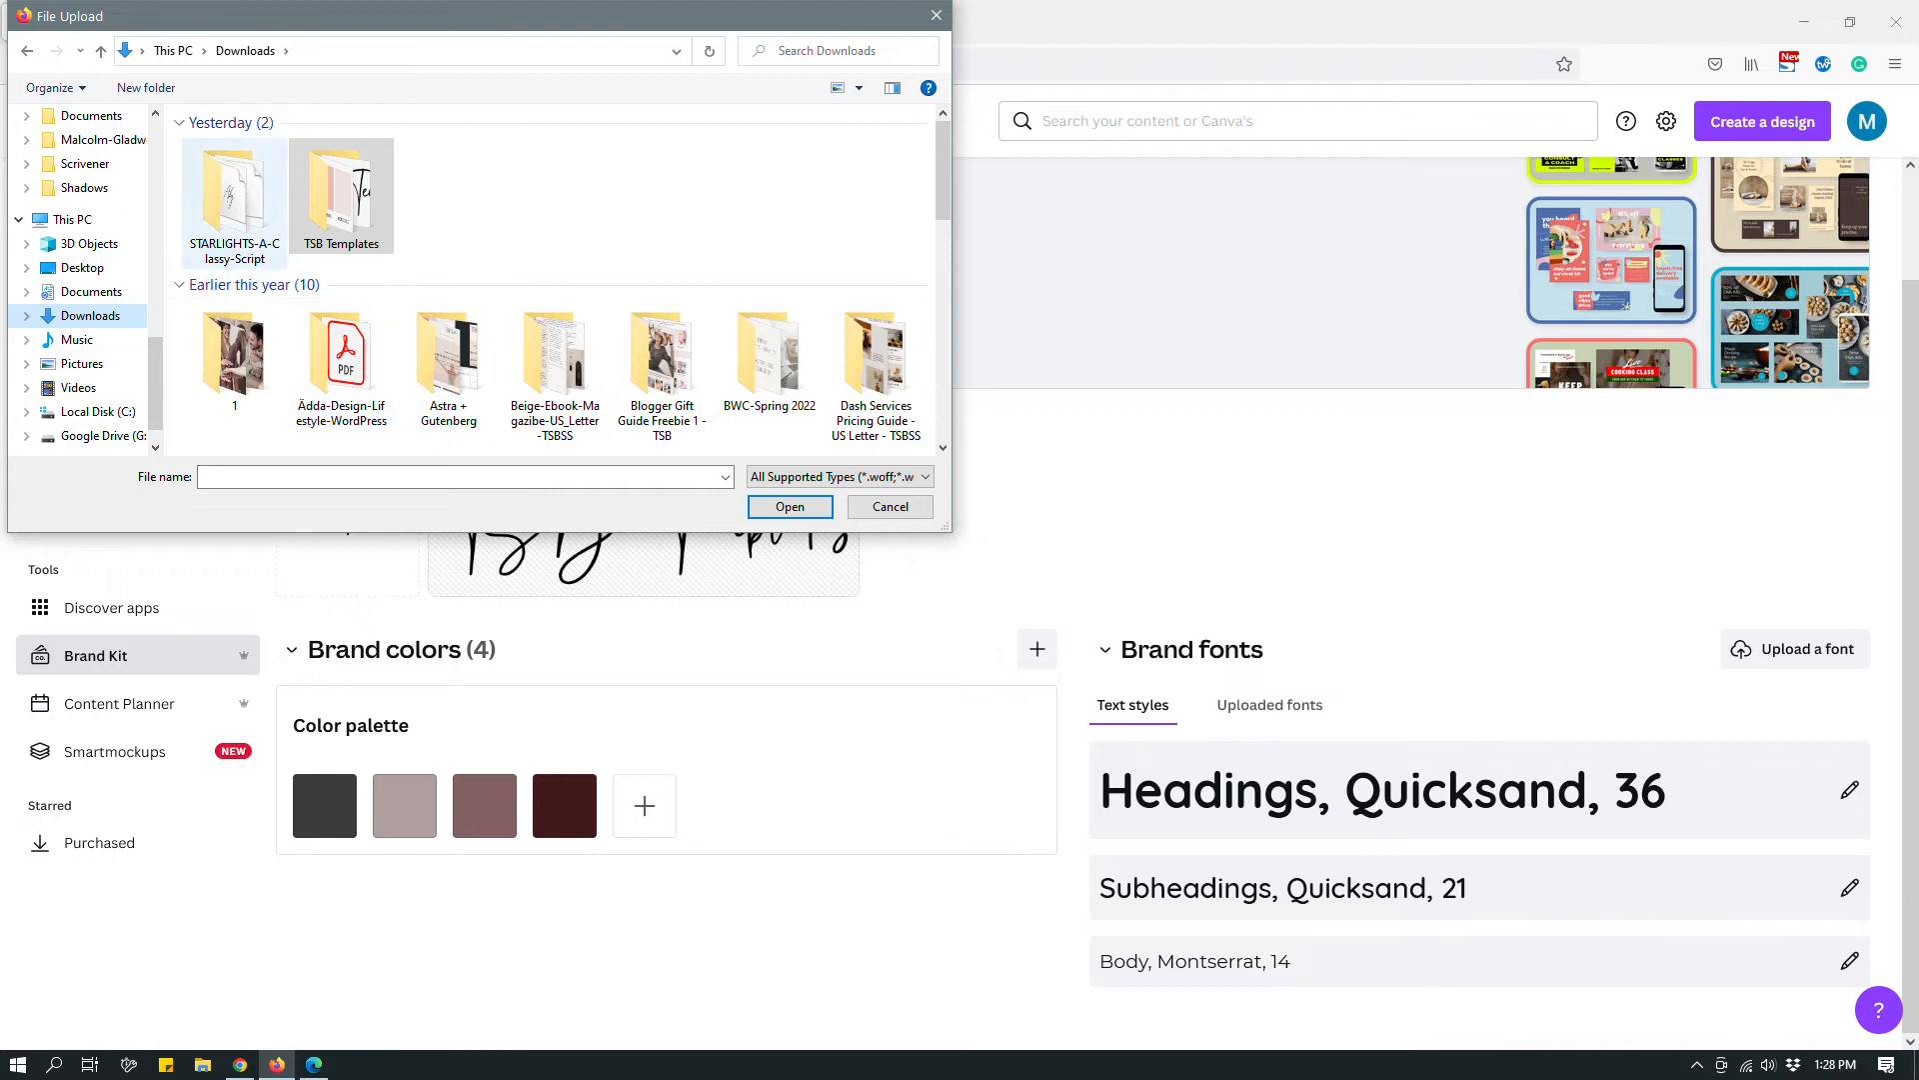
{"action": "double_click", "coordinate": [234, 205]}
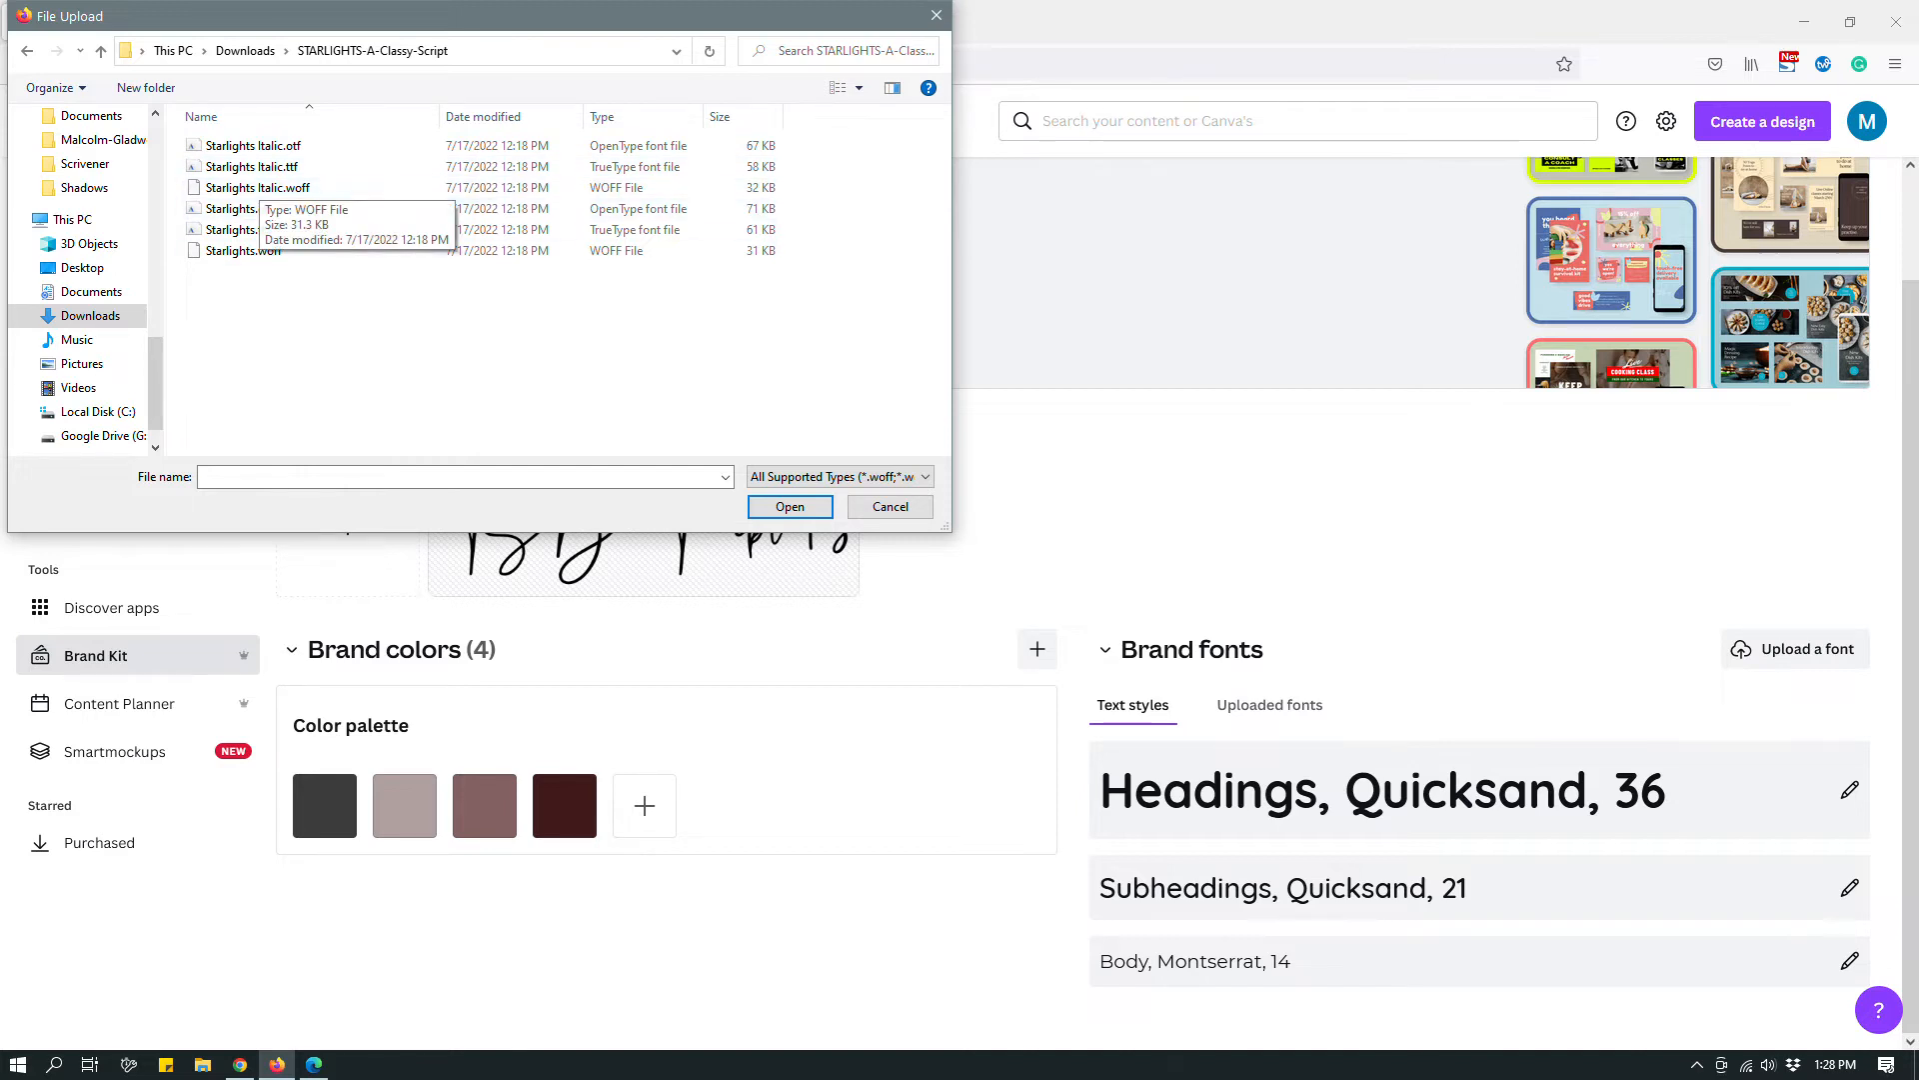
{"action": "left_click", "coordinate": [238, 229]}
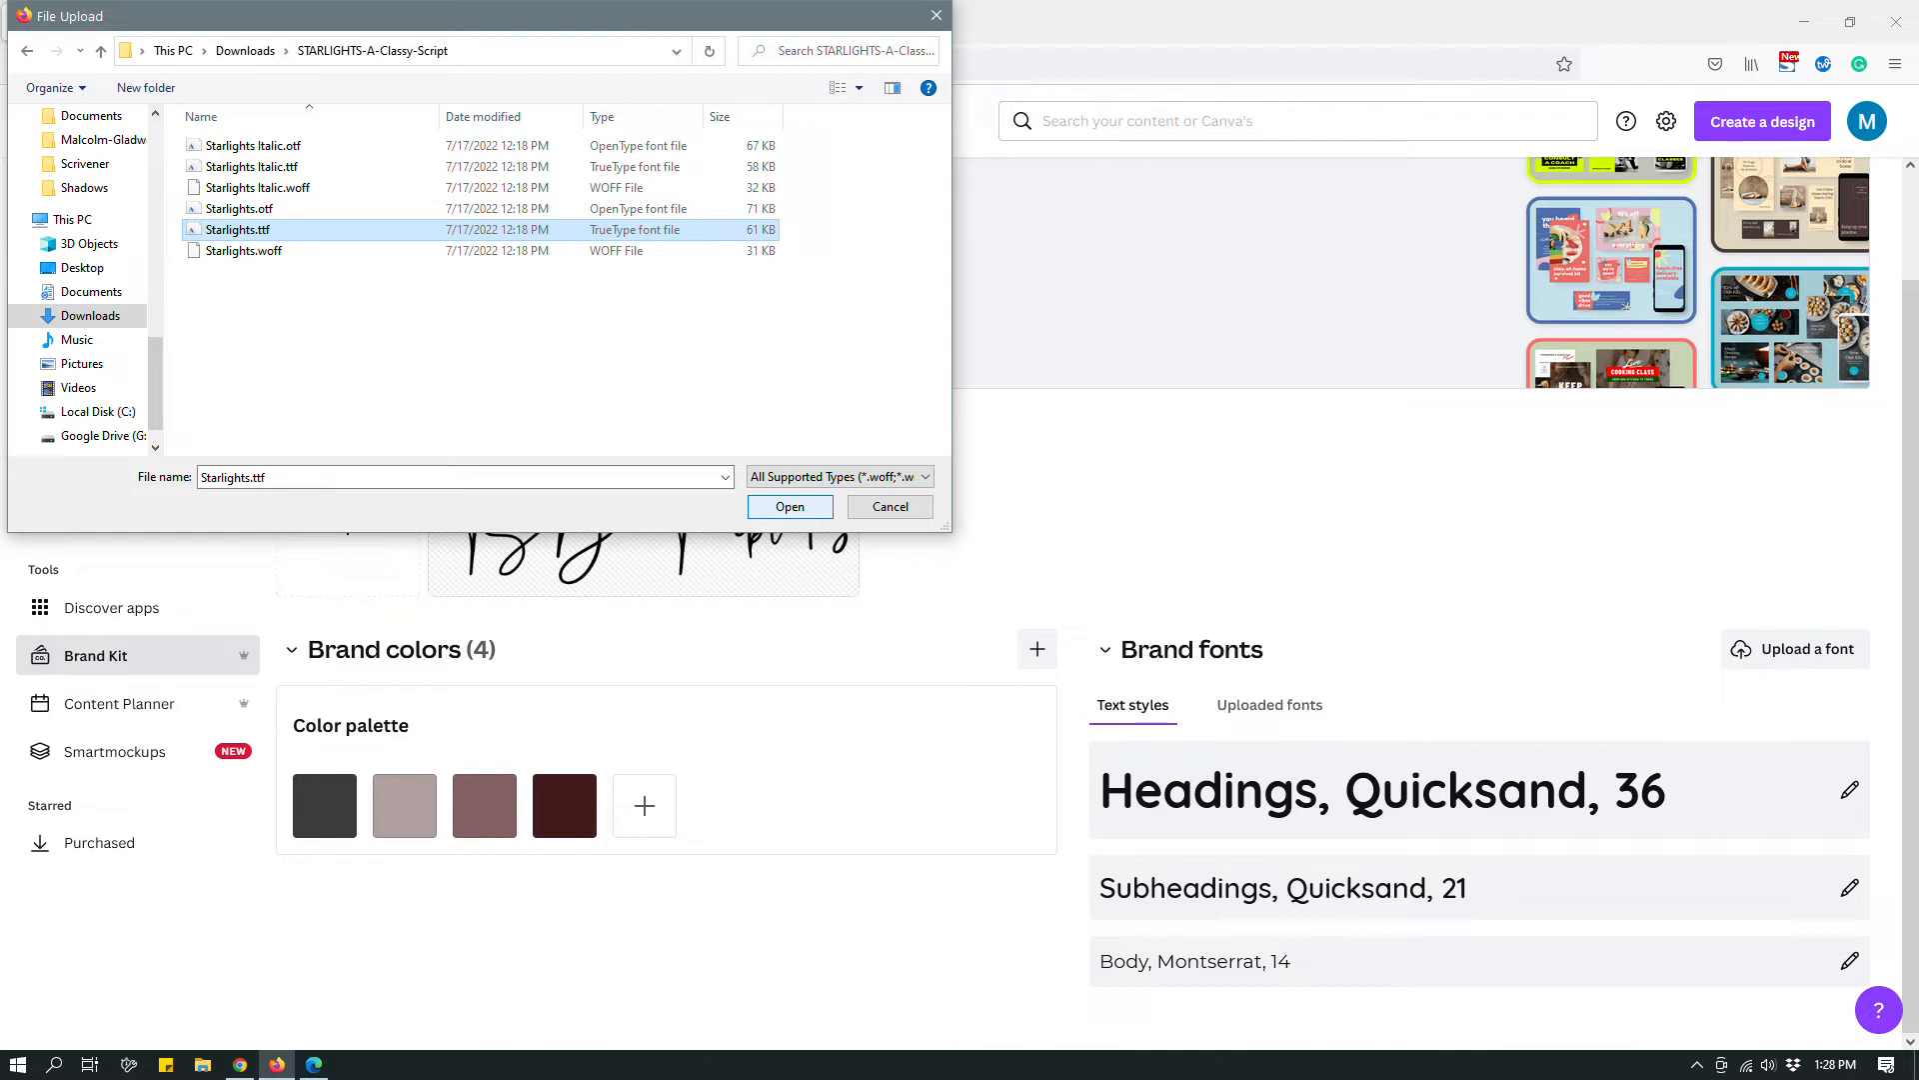
{"action": "left_click", "coordinate": [790, 506]}
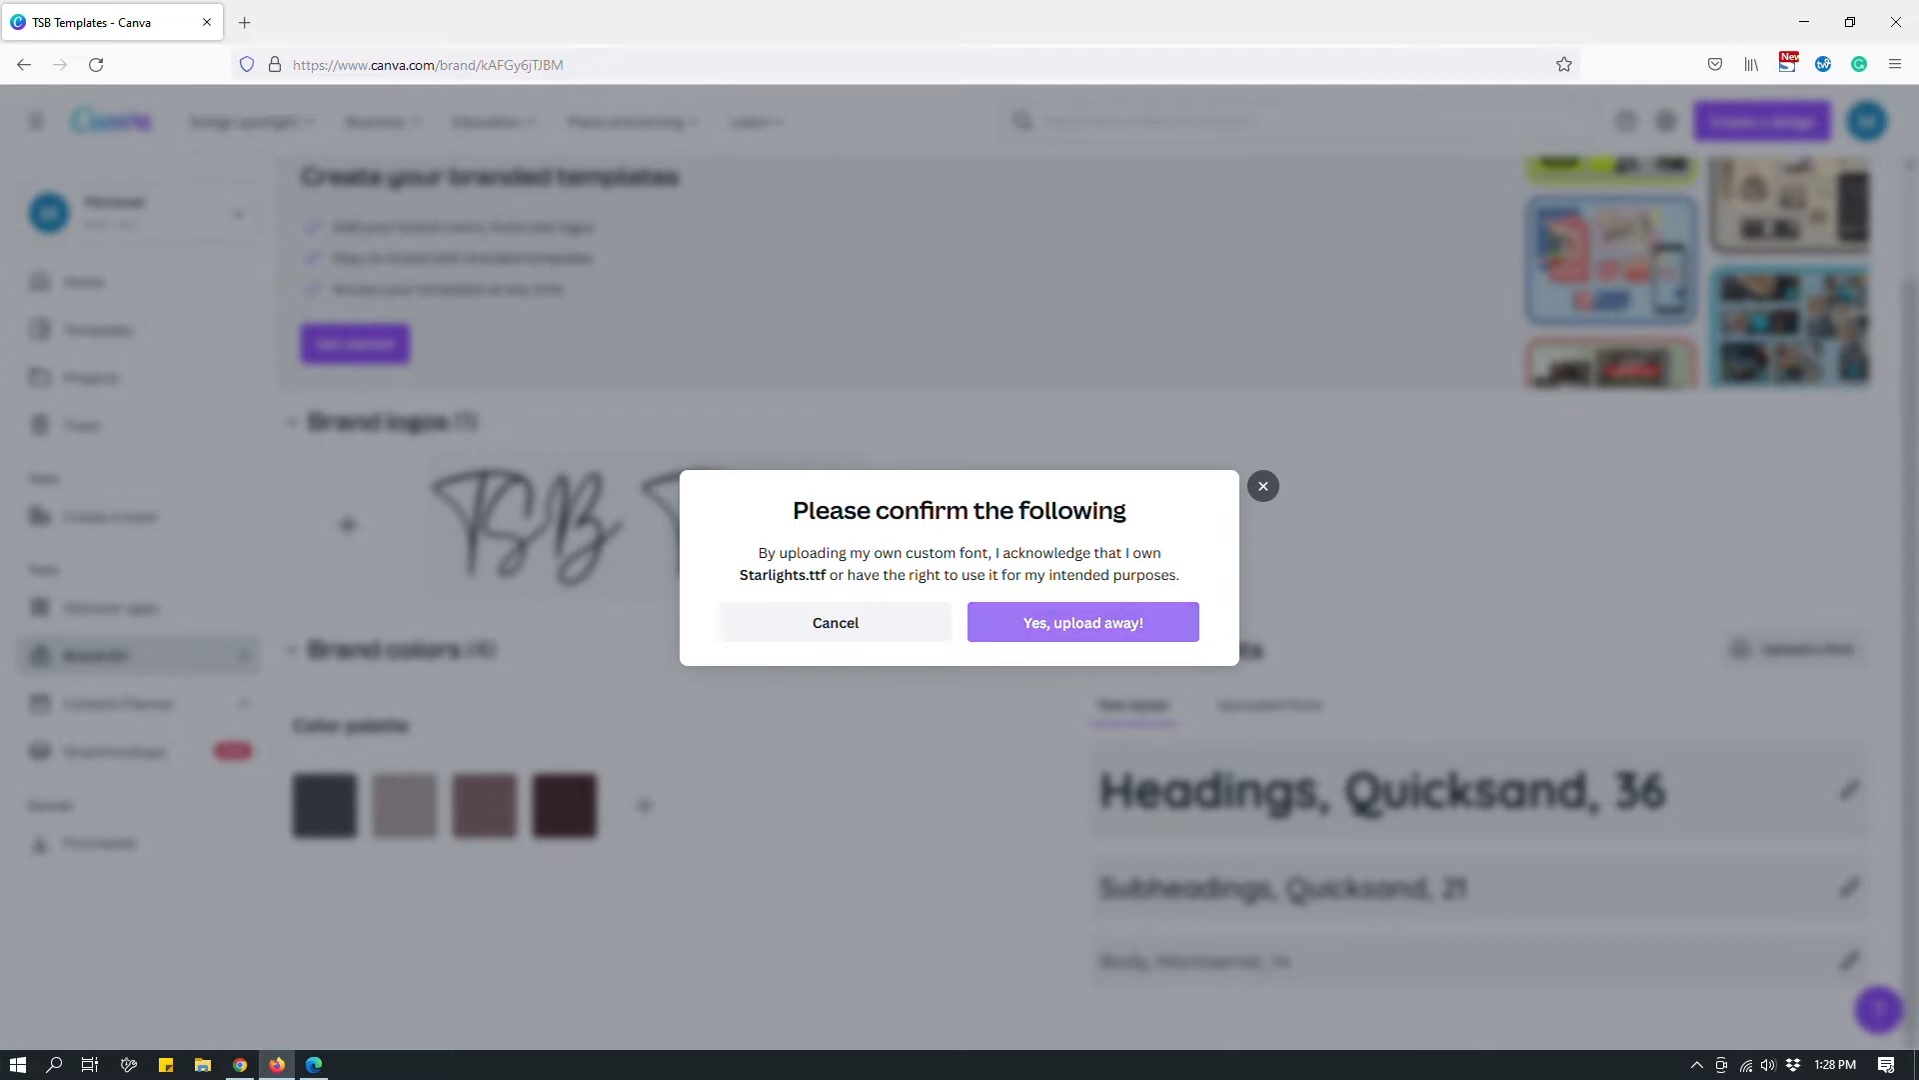
{"action": "left_click", "coordinate": [1137, 626]}
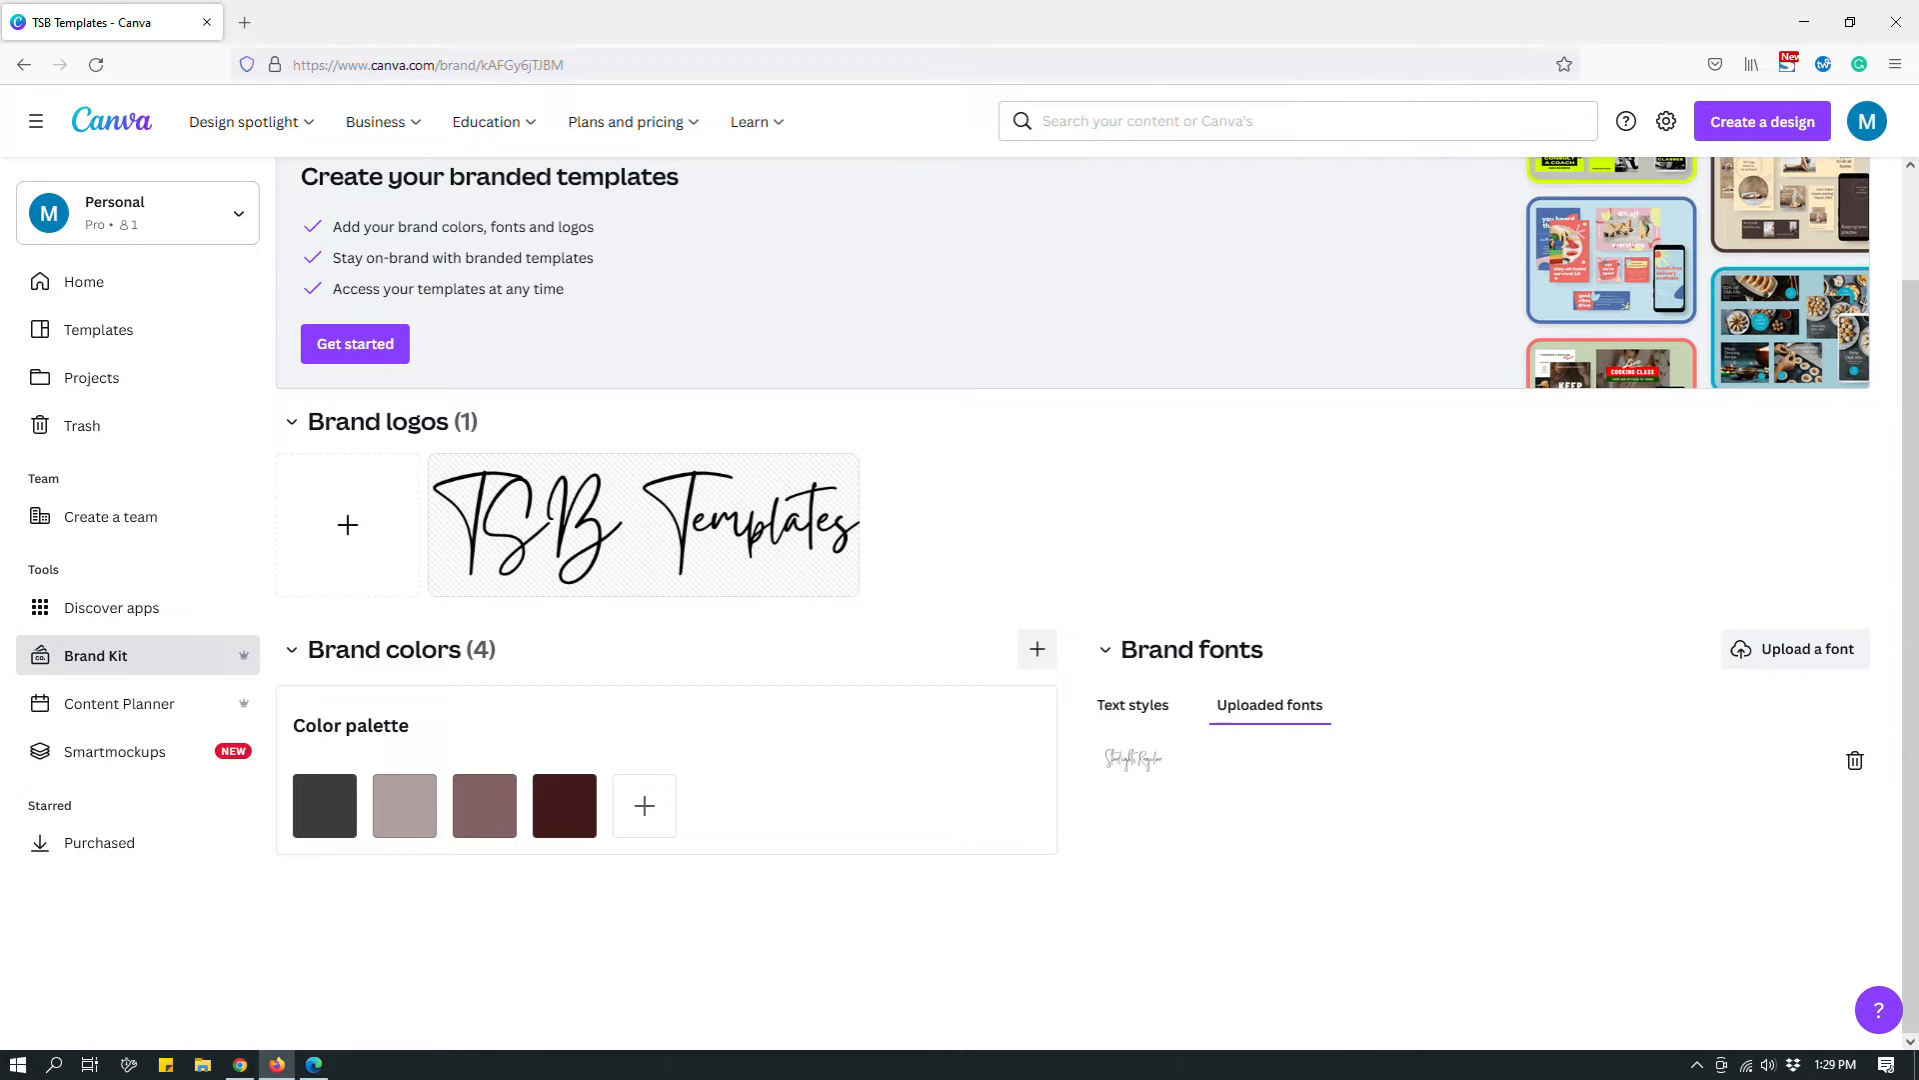
Step: Review the brand text styles and the list of uploaded fonts
{"action": "left_click", "coordinate": [1139, 705]}
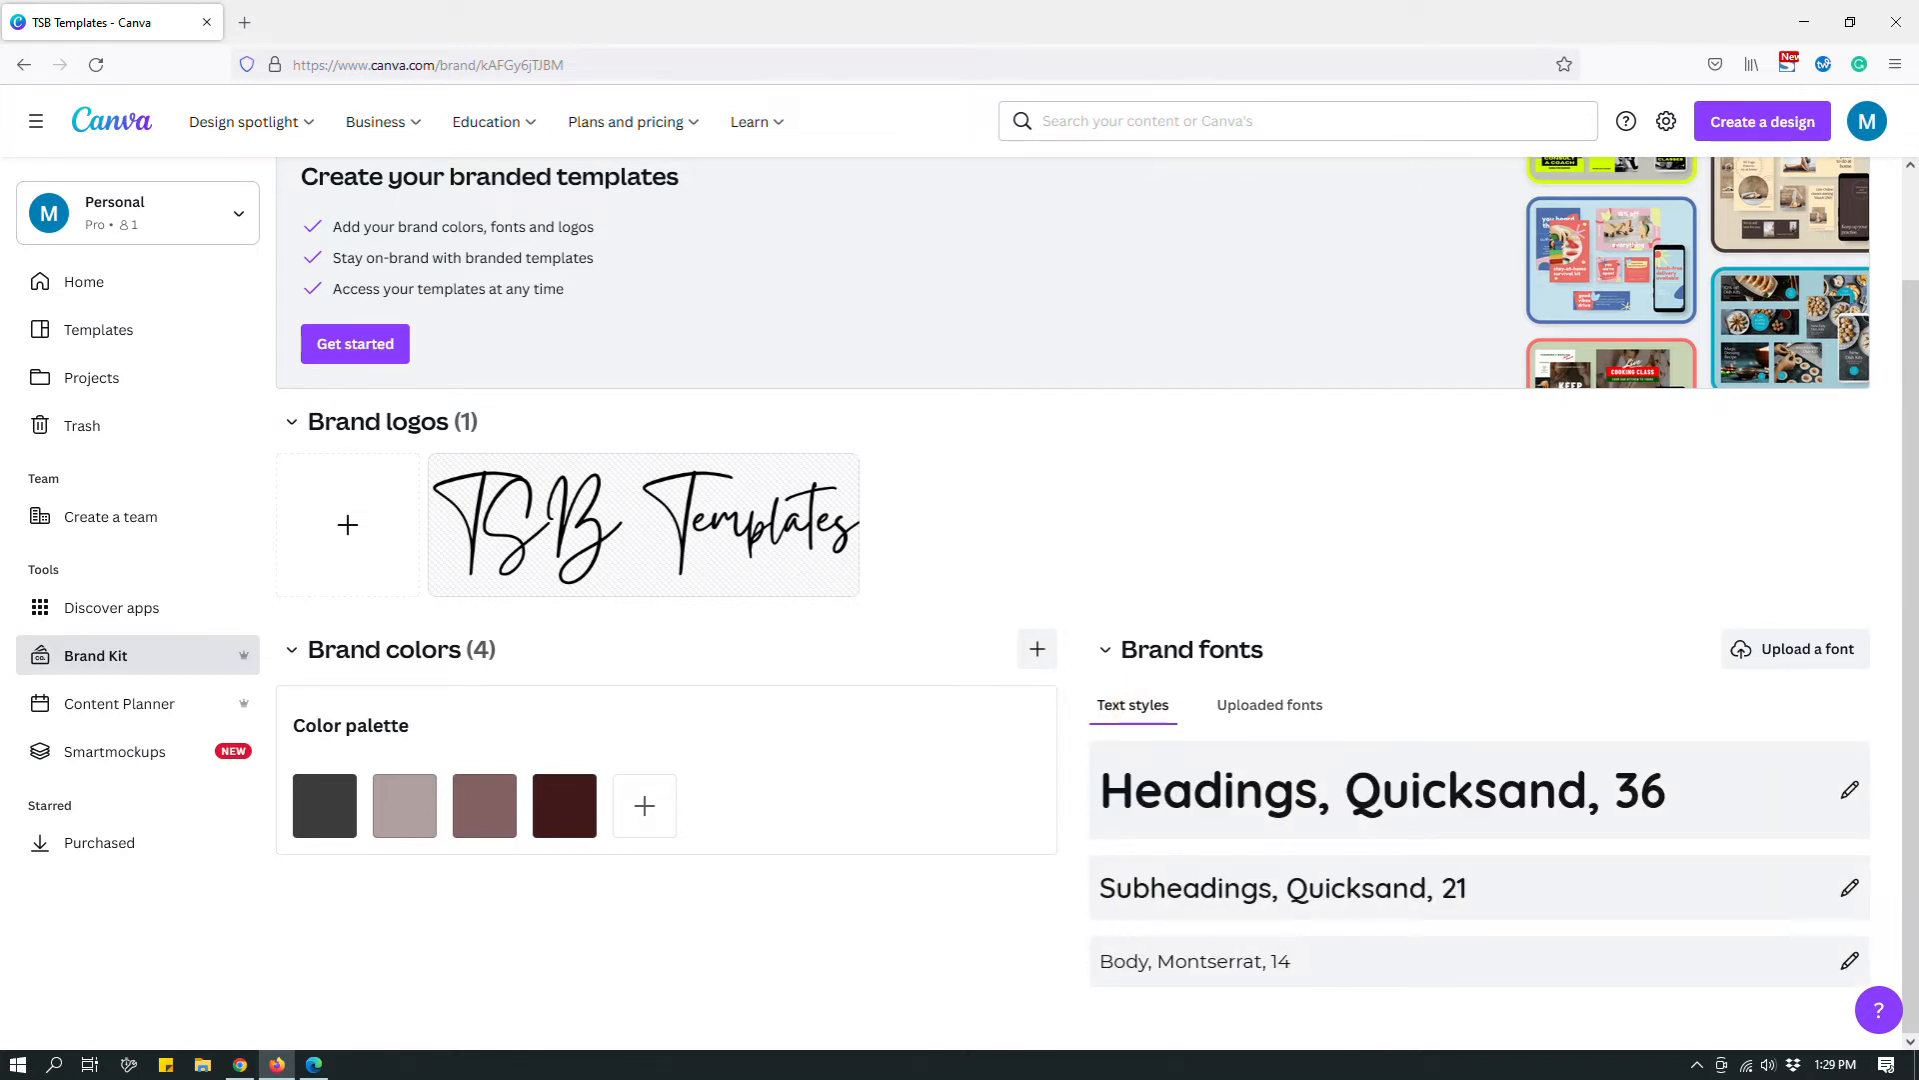
{"action": "left_click", "coordinate": [1239, 705]}
{"action": "left_click", "coordinate": [1134, 706]}
{"action": "left_click", "coordinate": [1245, 703]}
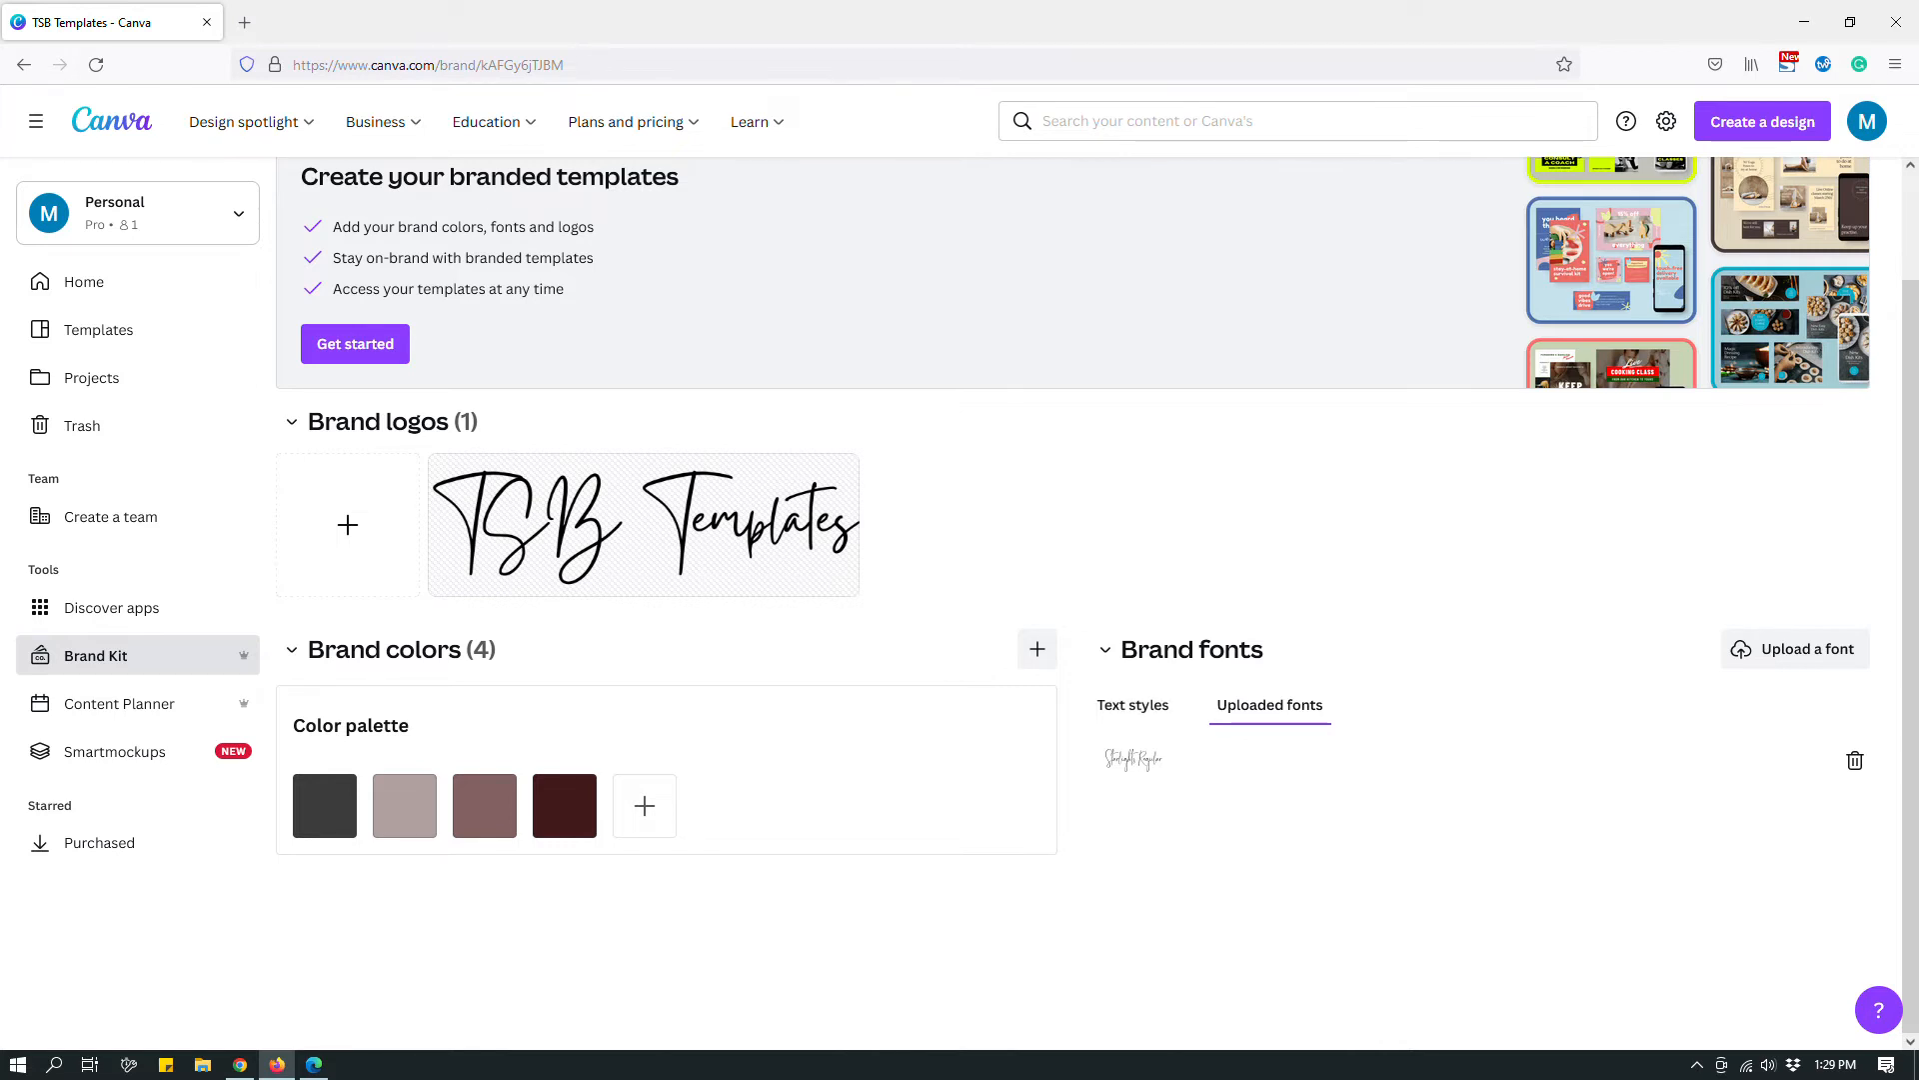
Step: Change the font of the brand headings text style to the uploaded Starlights font
{"action": "left_click", "coordinate": [1125, 704]}
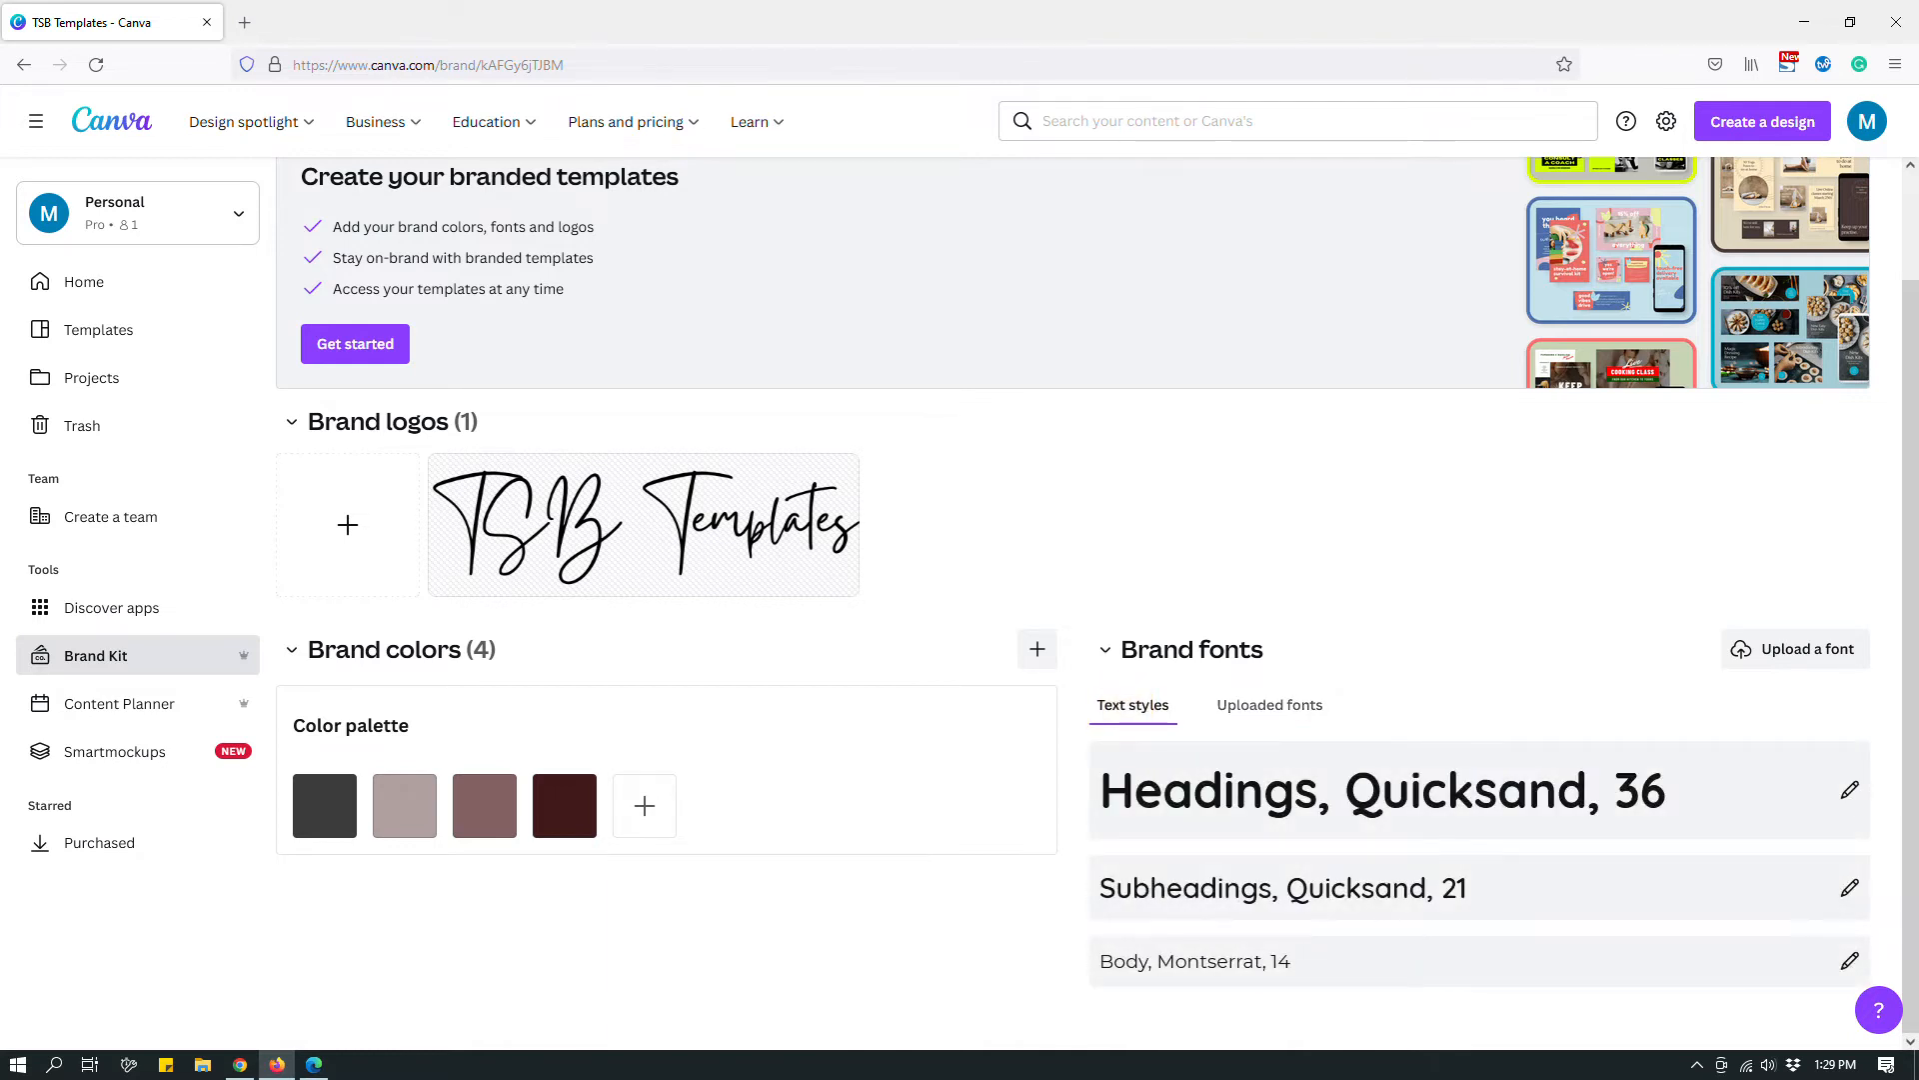
{"action": "left_click", "coordinate": [1465, 794]}
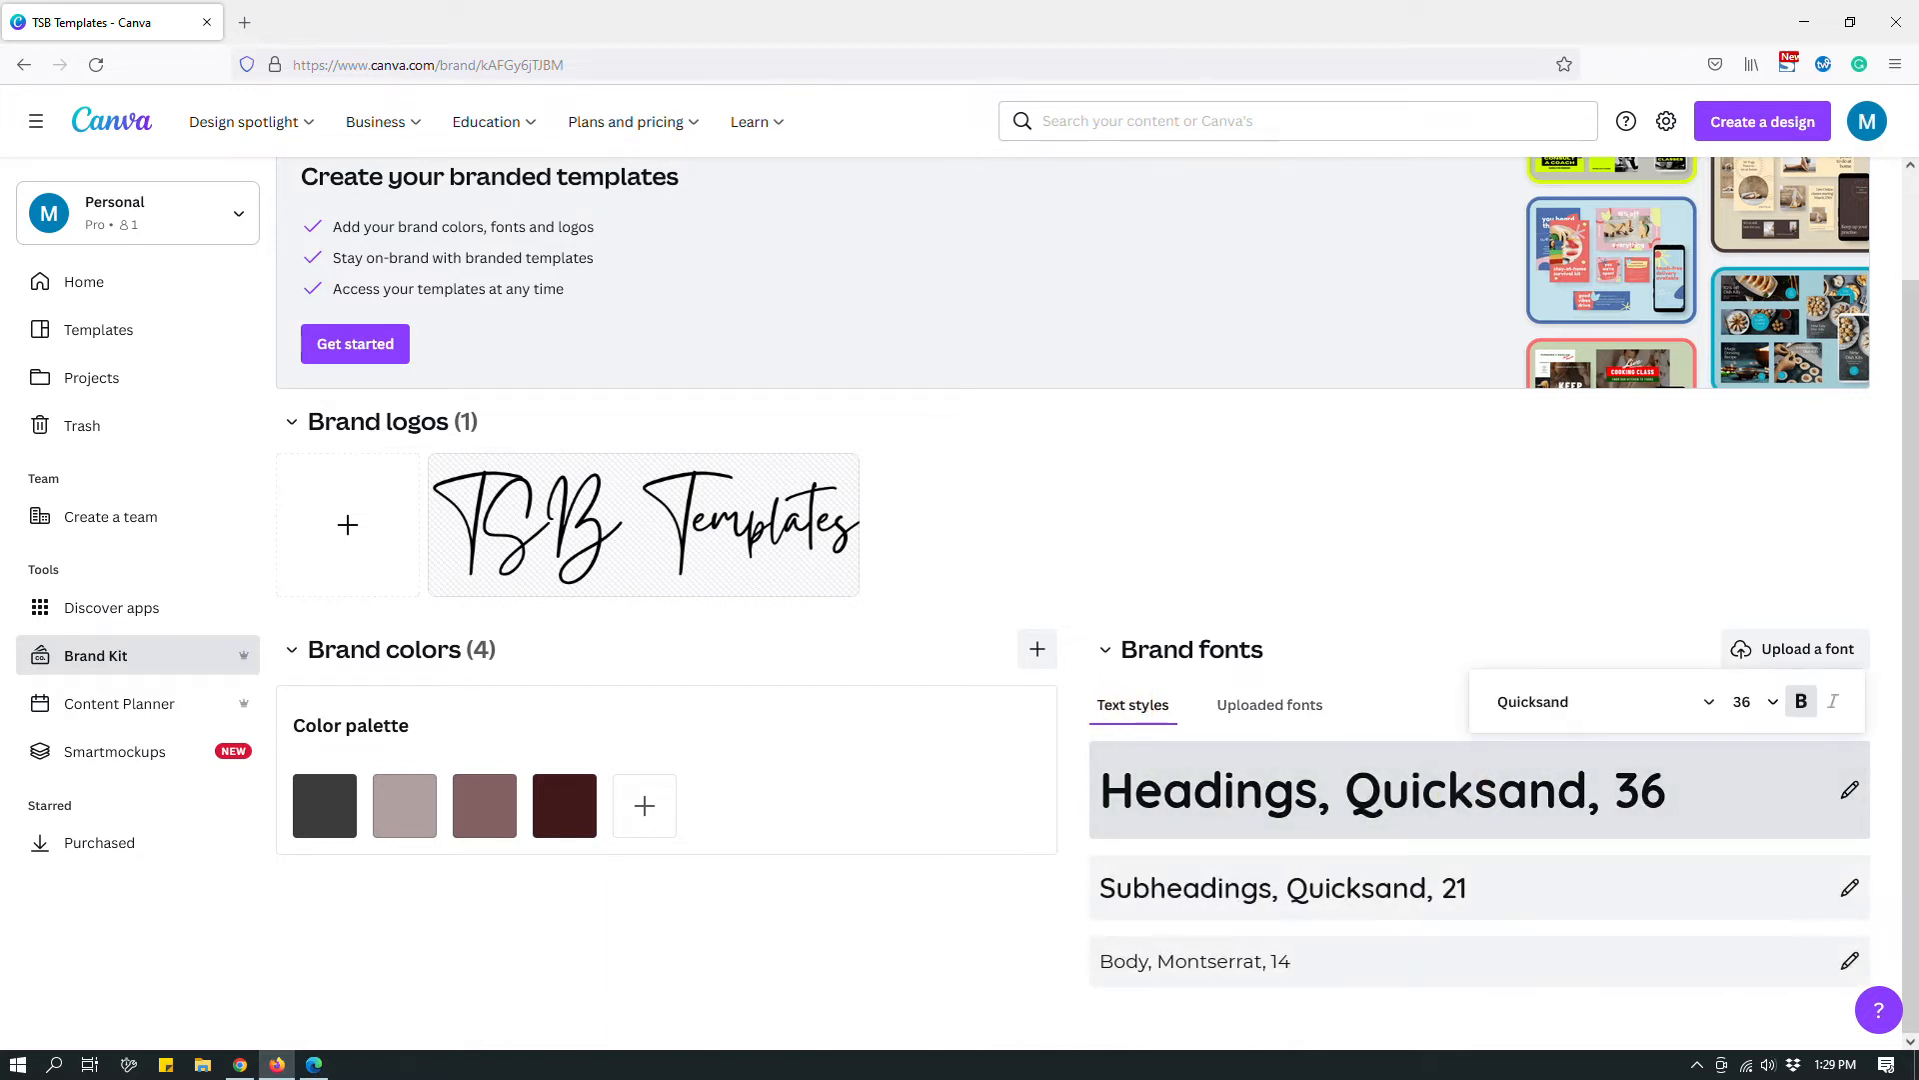
{"action": "left_click", "coordinate": [1589, 702]}
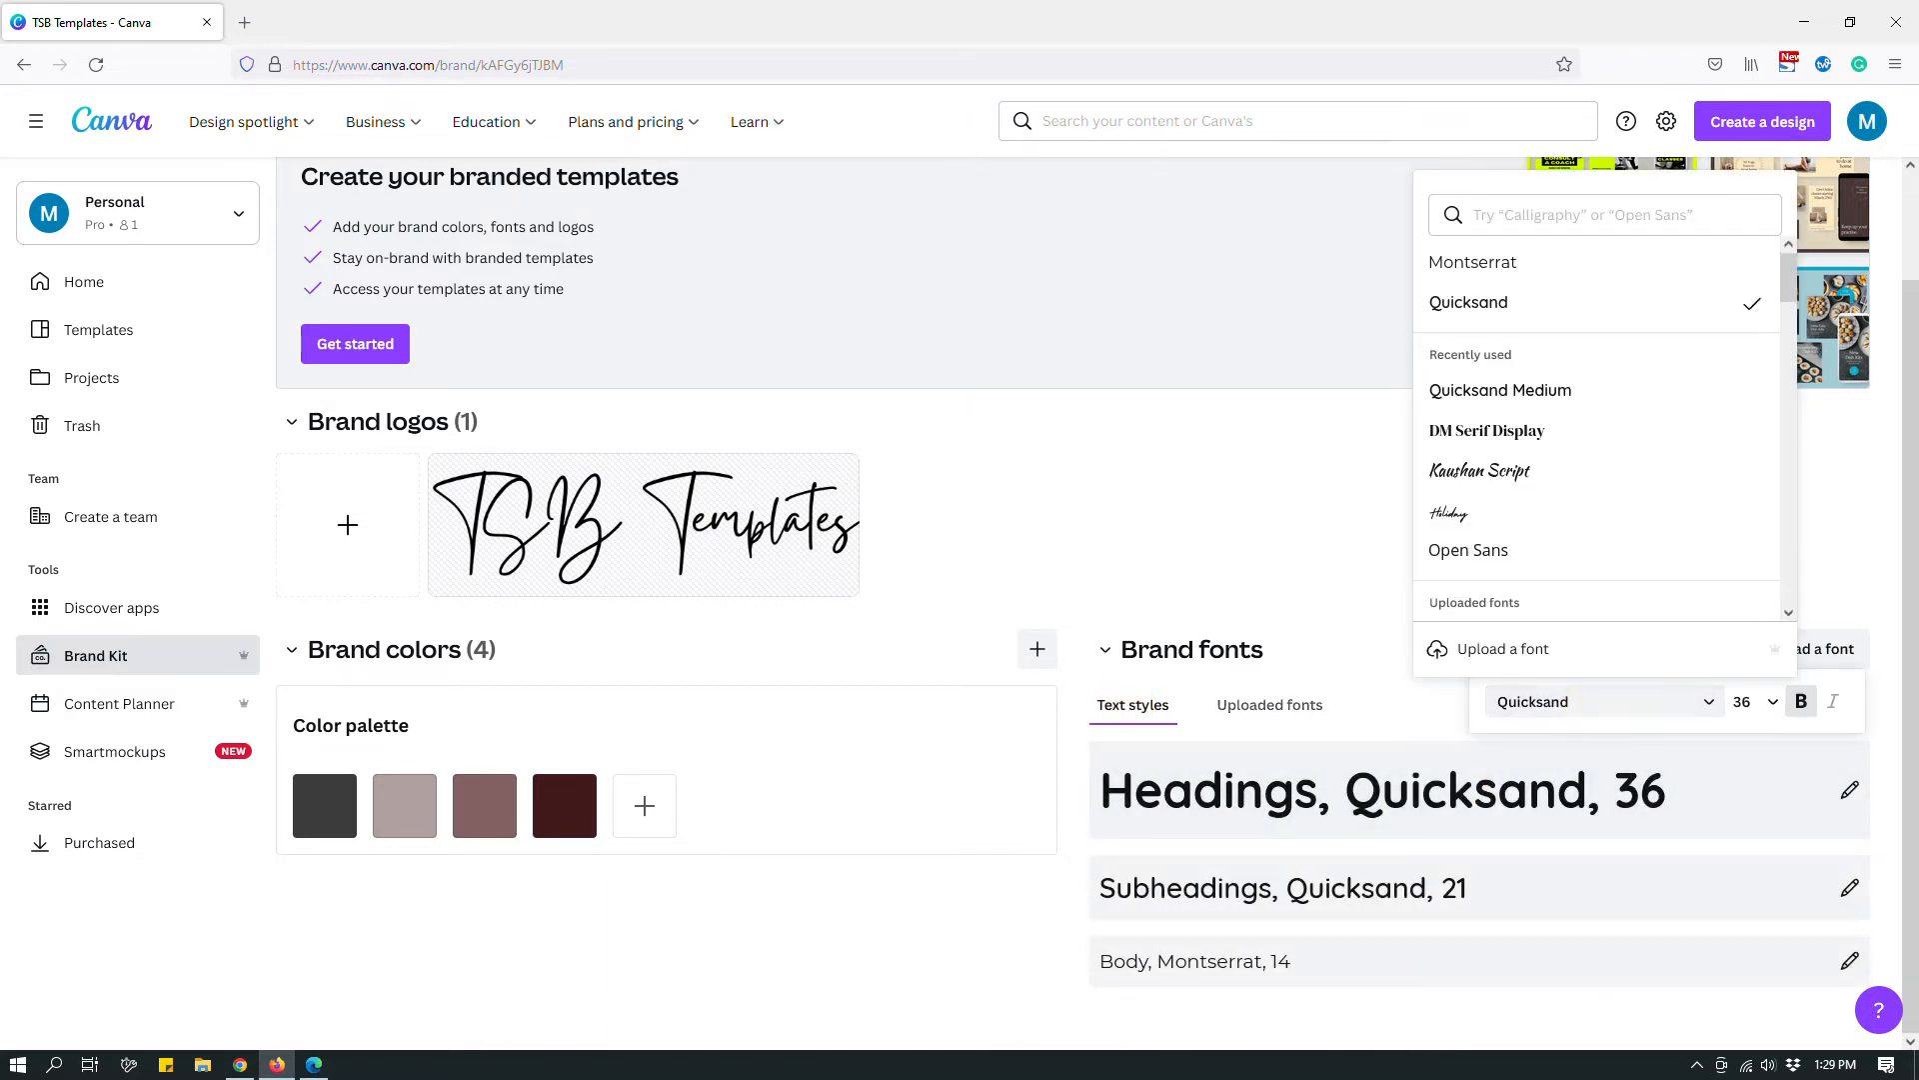
{"action": "scroll", "coordinate": [1550, 480], "scroll_direction": "down", "scroll_amount": 2}
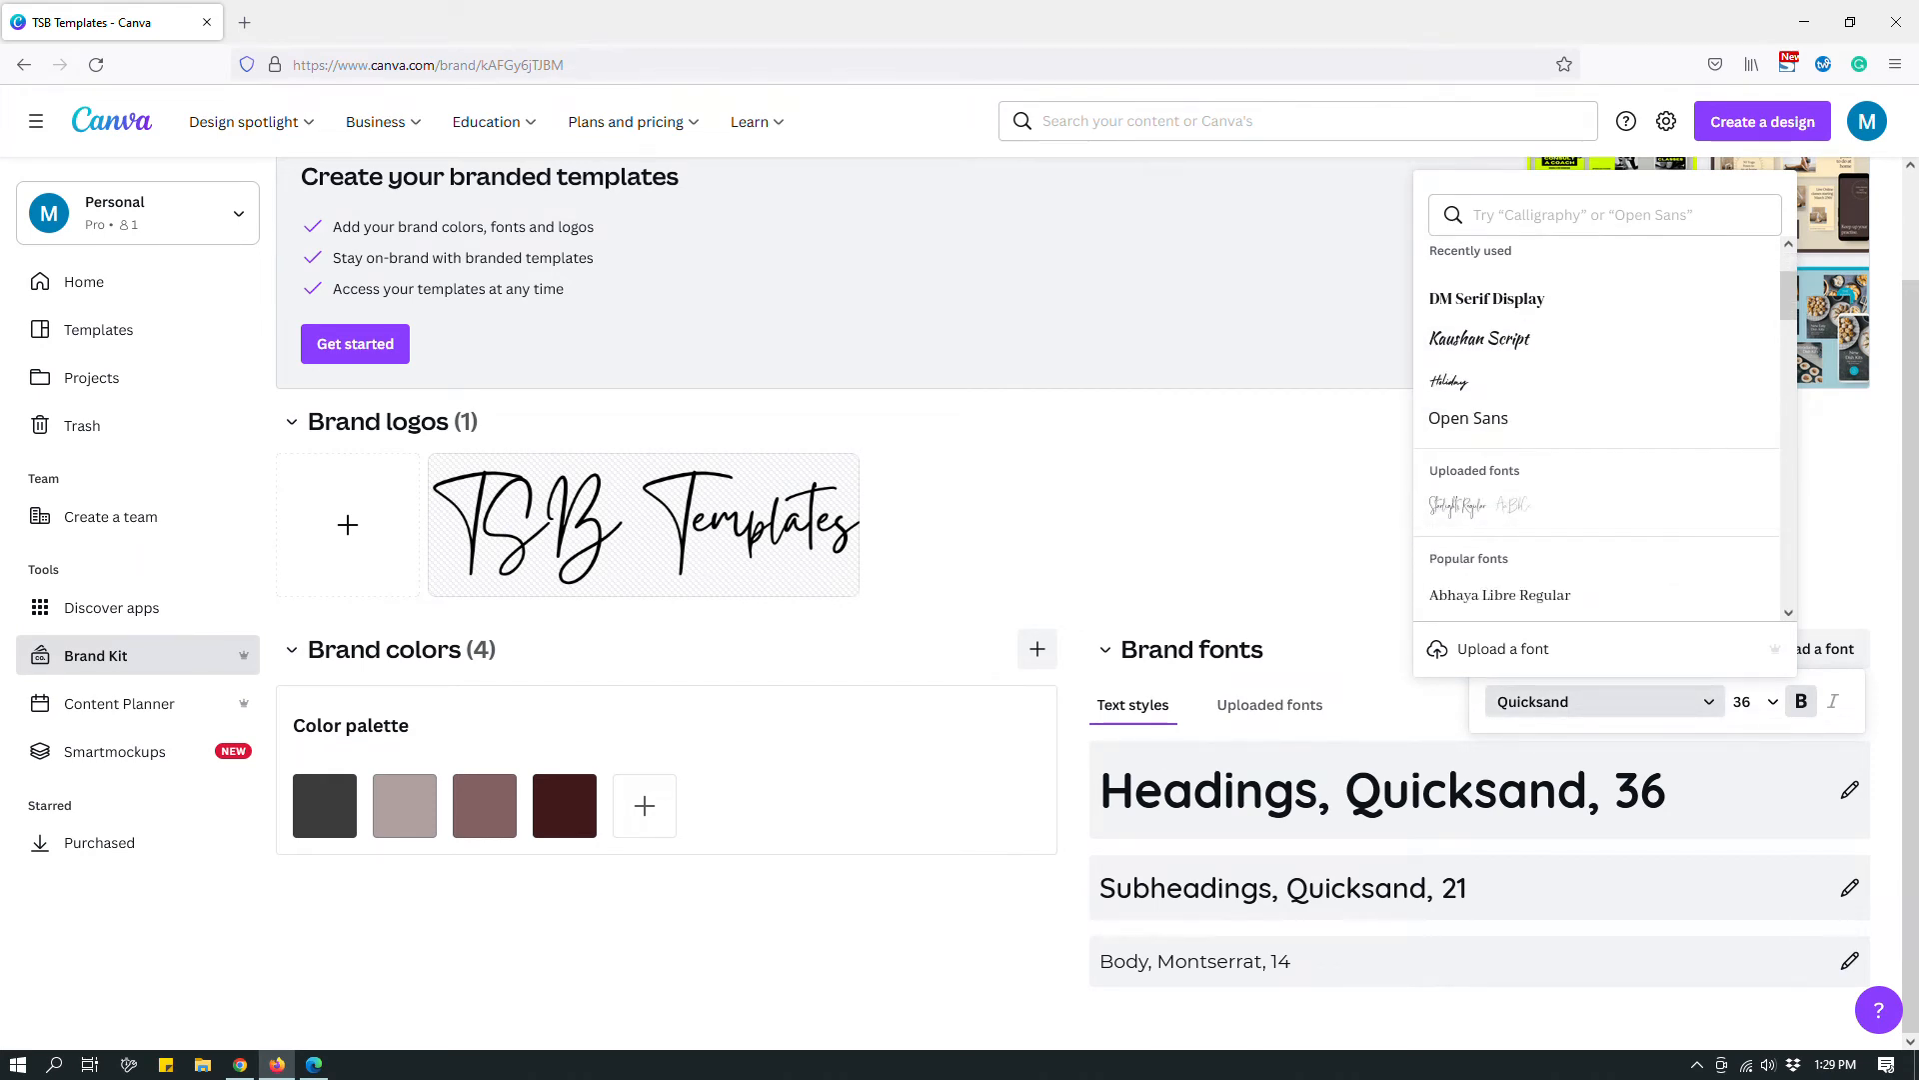
{"action": "scroll", "coordinate": [1550, 420], "scroll_direction": "up", "scroll_amount": 2}
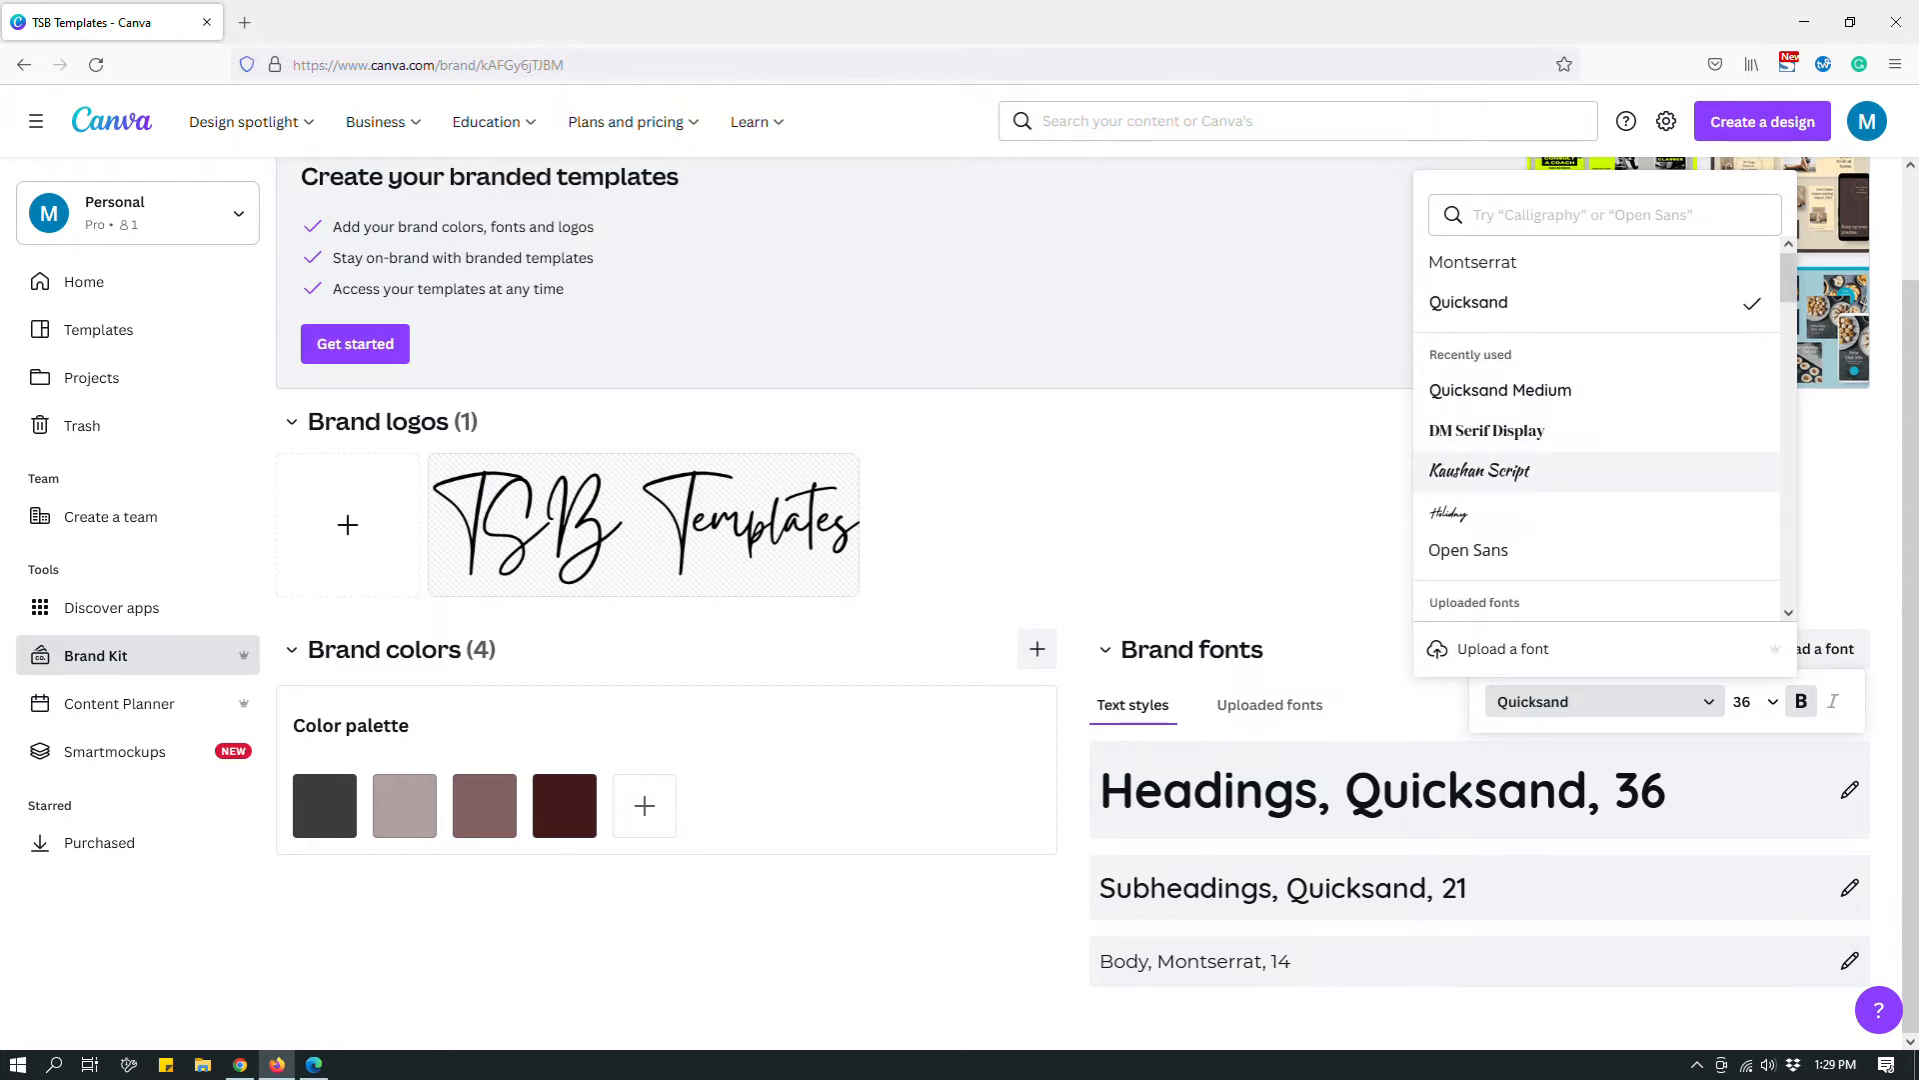
{"action": "scroll", "coordinate": [1550, 430], "scroll_direction": "down", "scroll_amount": 2}
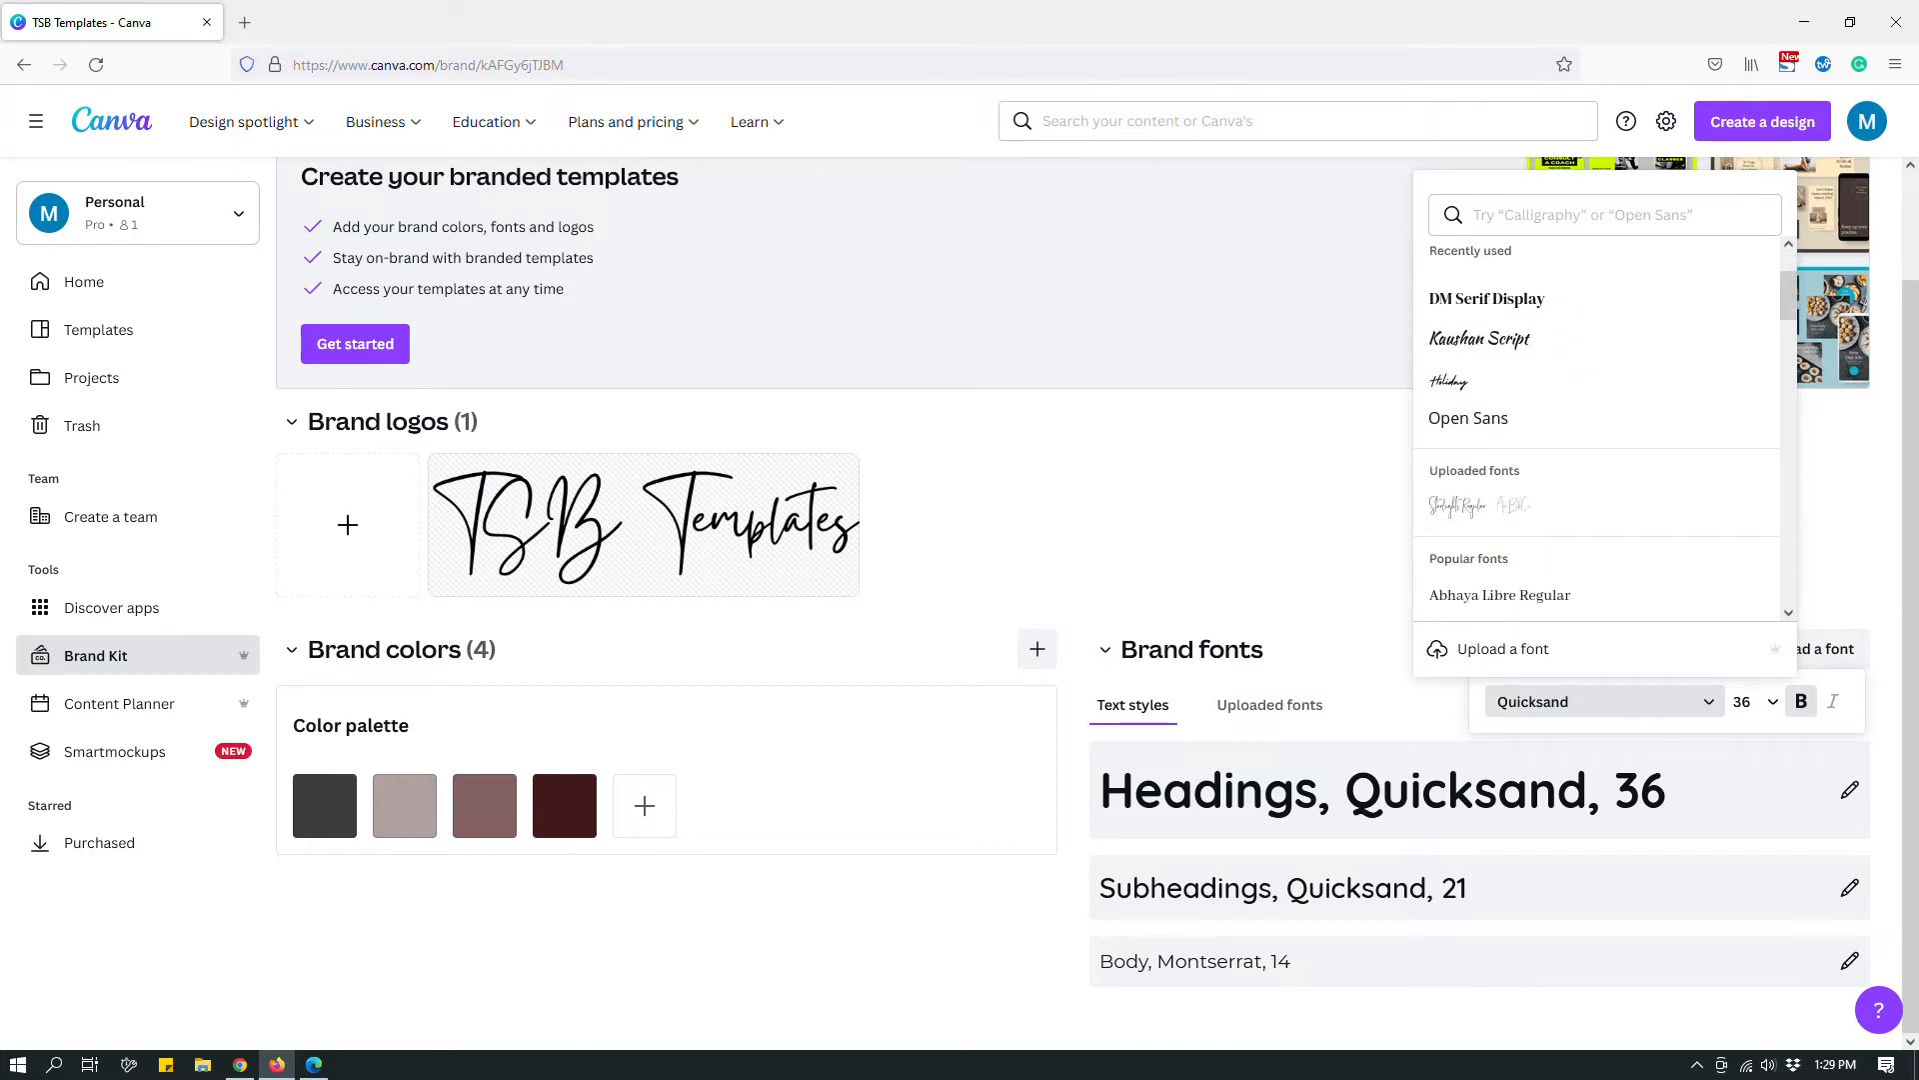
{"action": "scroll", "coordinate": [1597, 440], "scroll_direction": "down", "scroll_amount": 1}
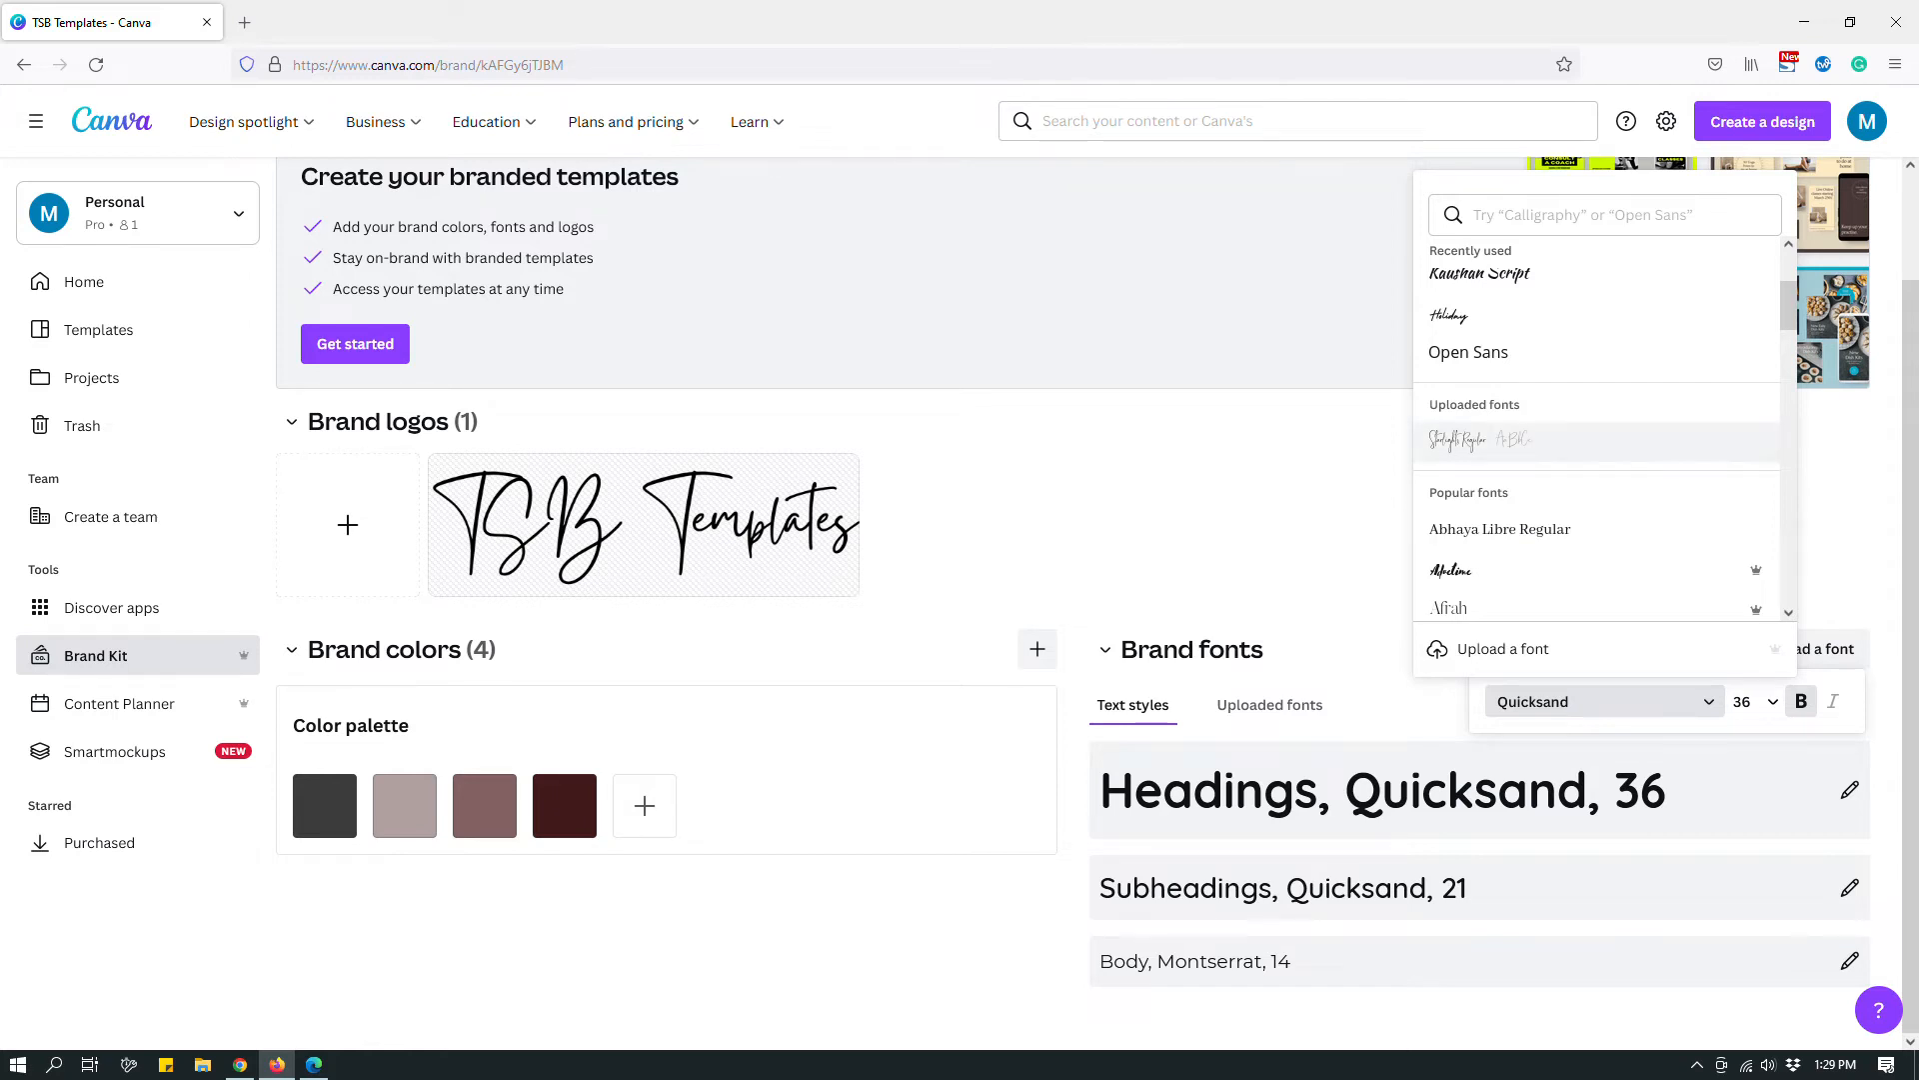
{"action": "left_click", "coordinate": [1500, 441]}
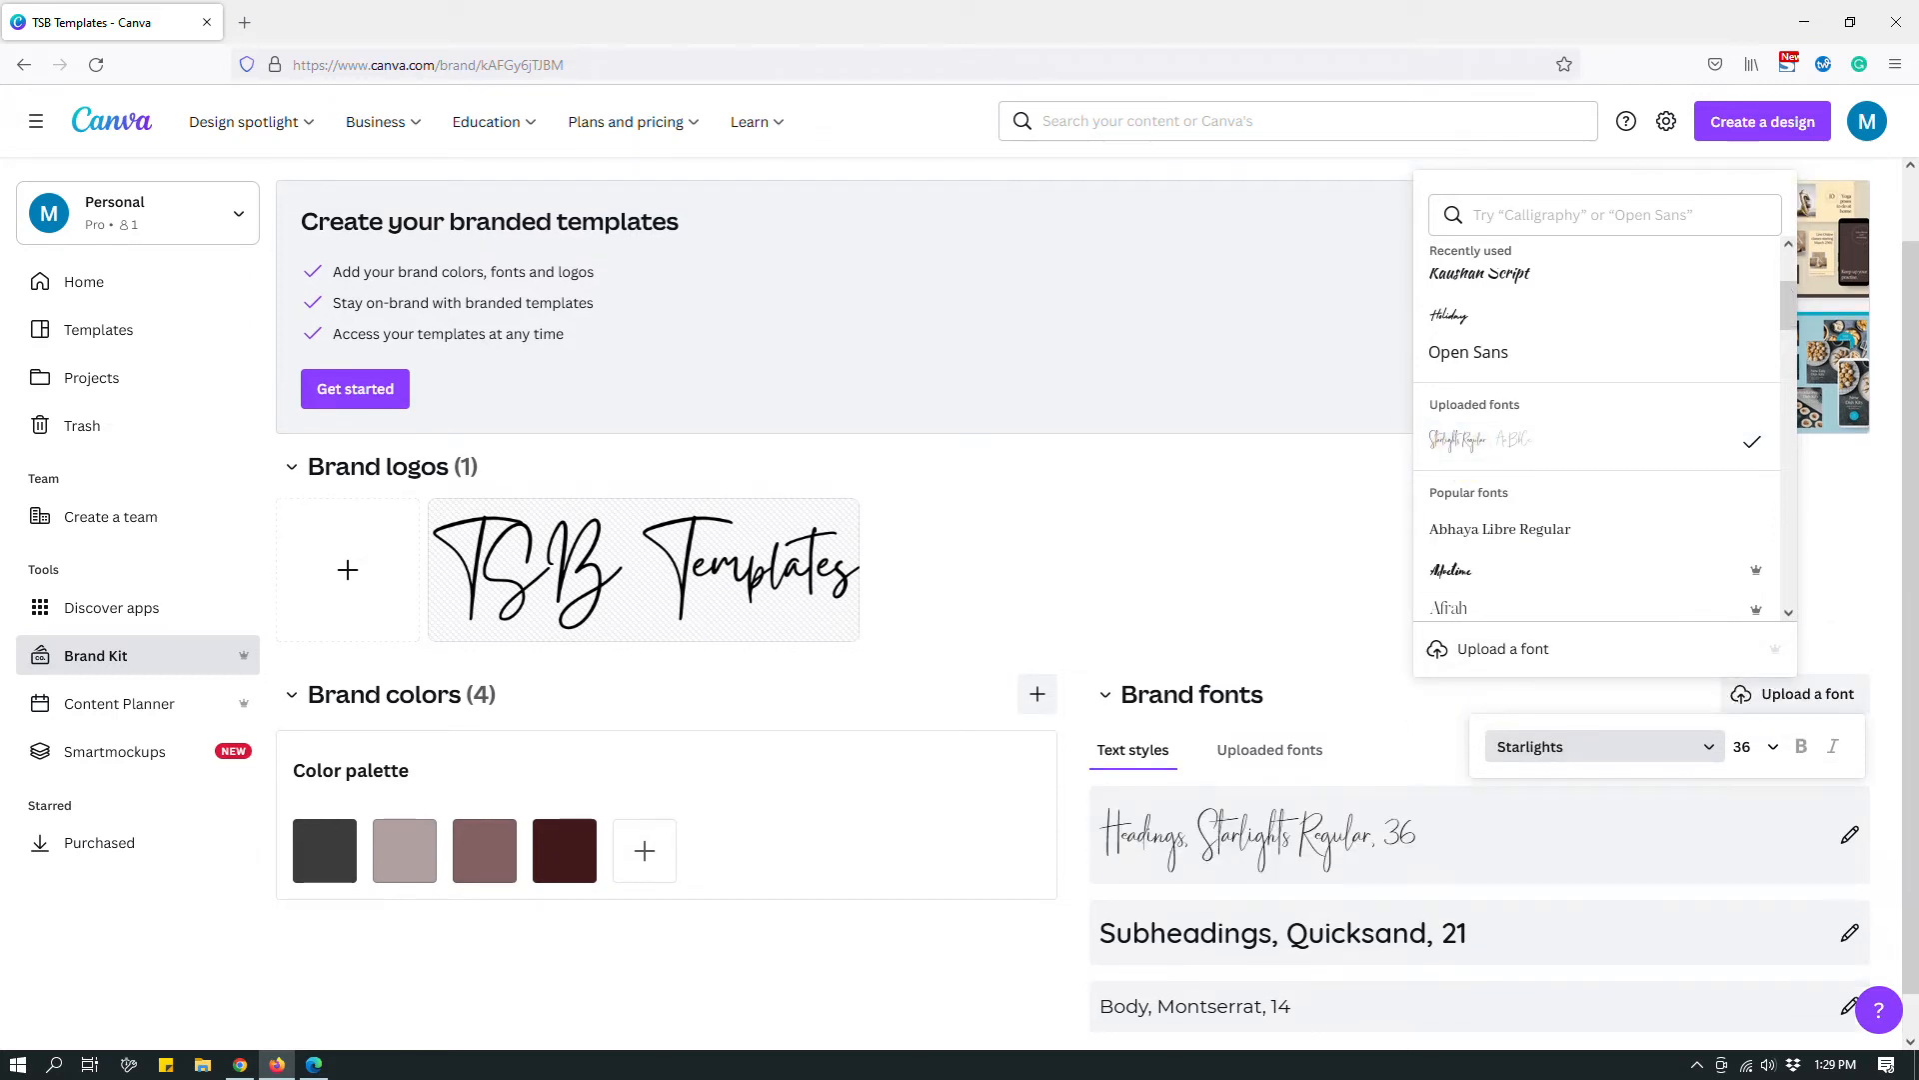
{"action": "left_click", "coordinate": [1353, 555]}
Step: Set the headings text style's font size to 42
{"action": "left_click", "coordinate": [1368, 822]}
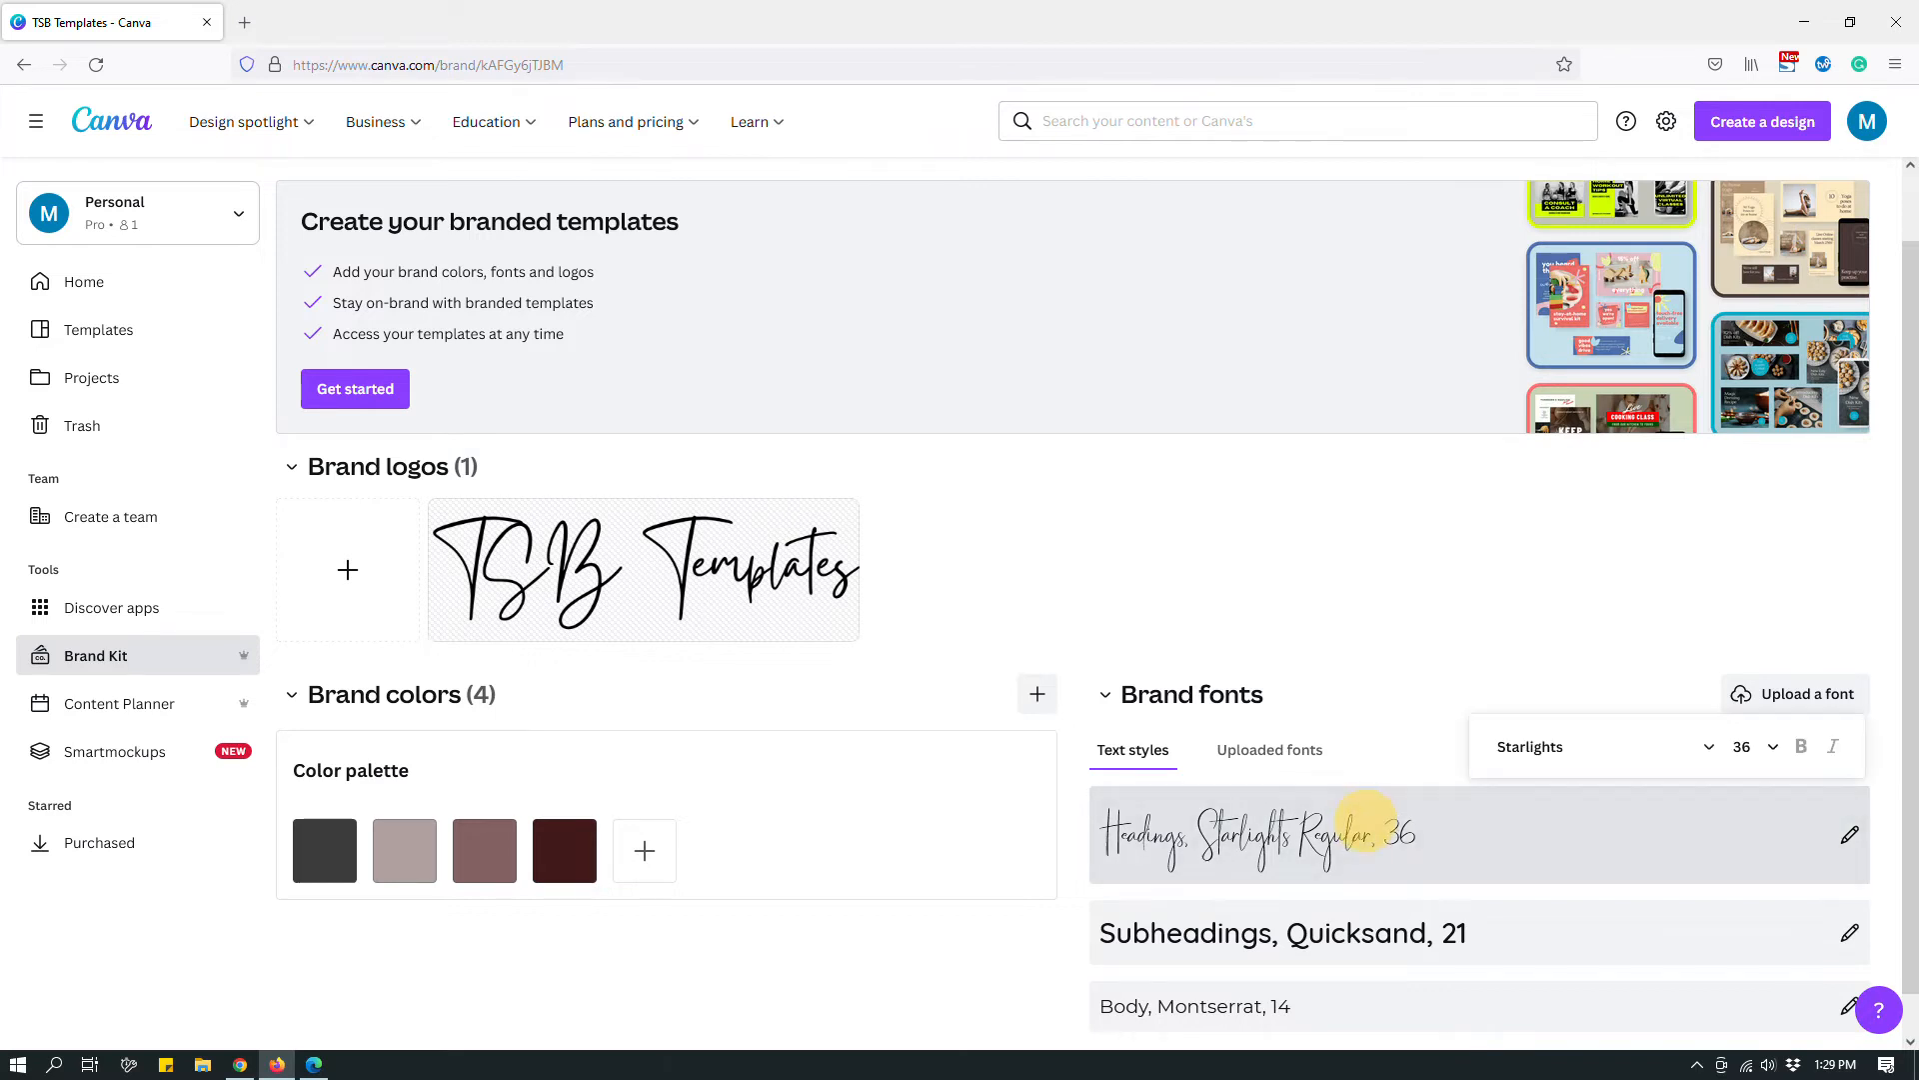
{"action": "left_click", "coordinate": [1757, 747]}
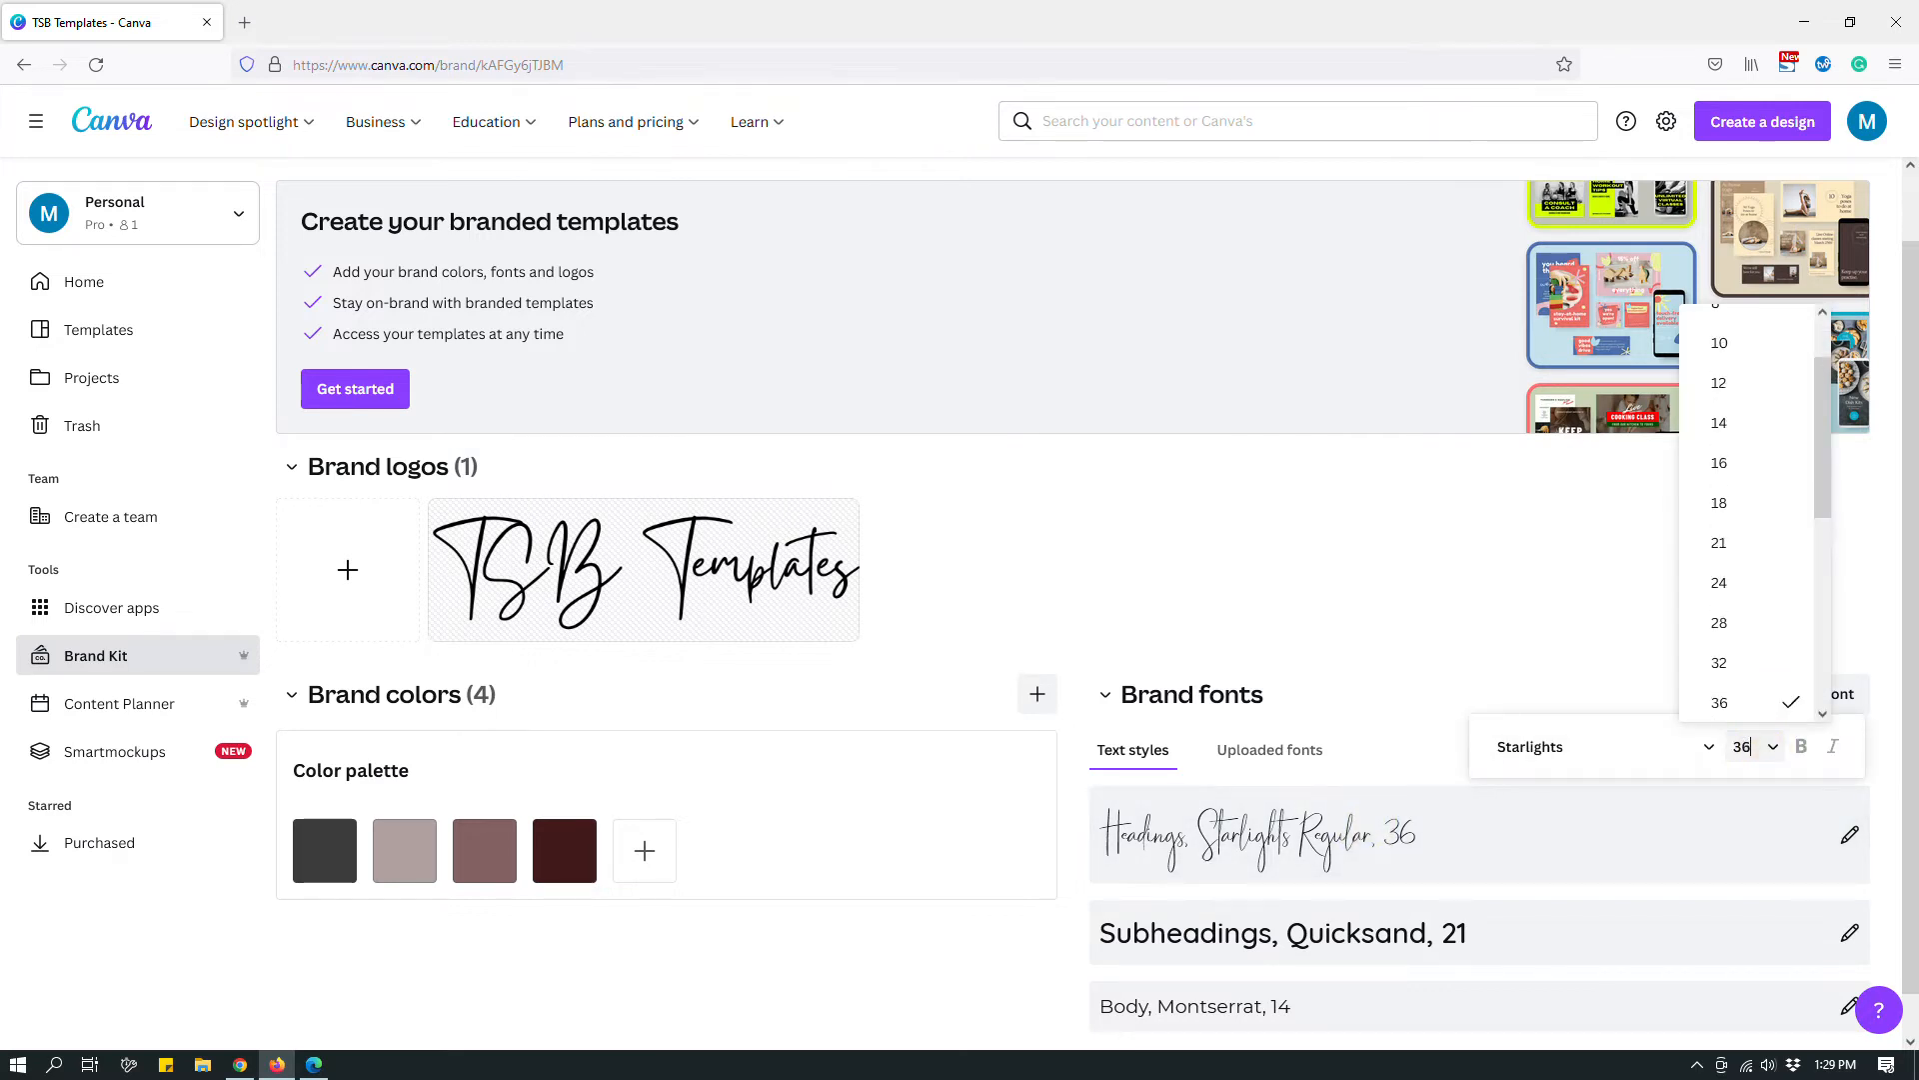
{"action": "scroll", "coordinate": [1749, 645], "scroll_direction": "down", "scroll_amount": 3}
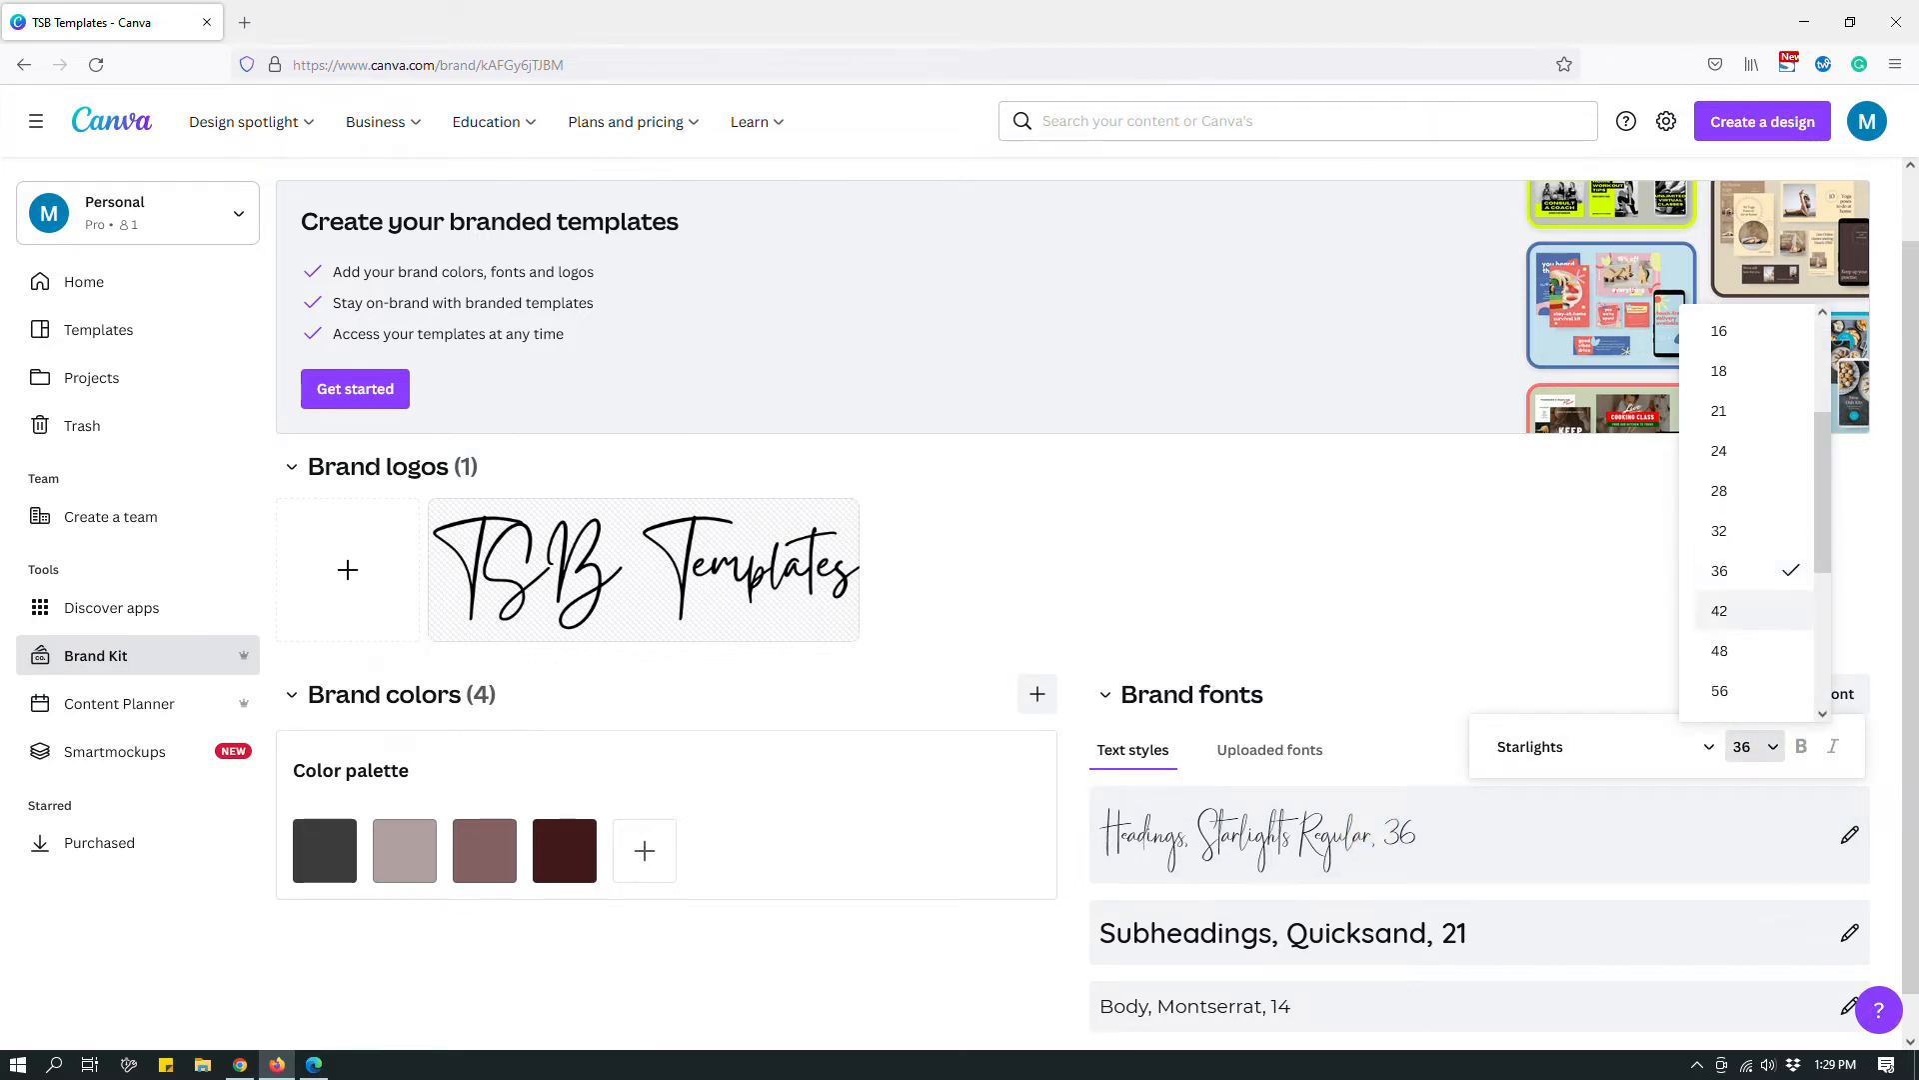
{"action": "left_click", "coordinate": [1720, 610]}
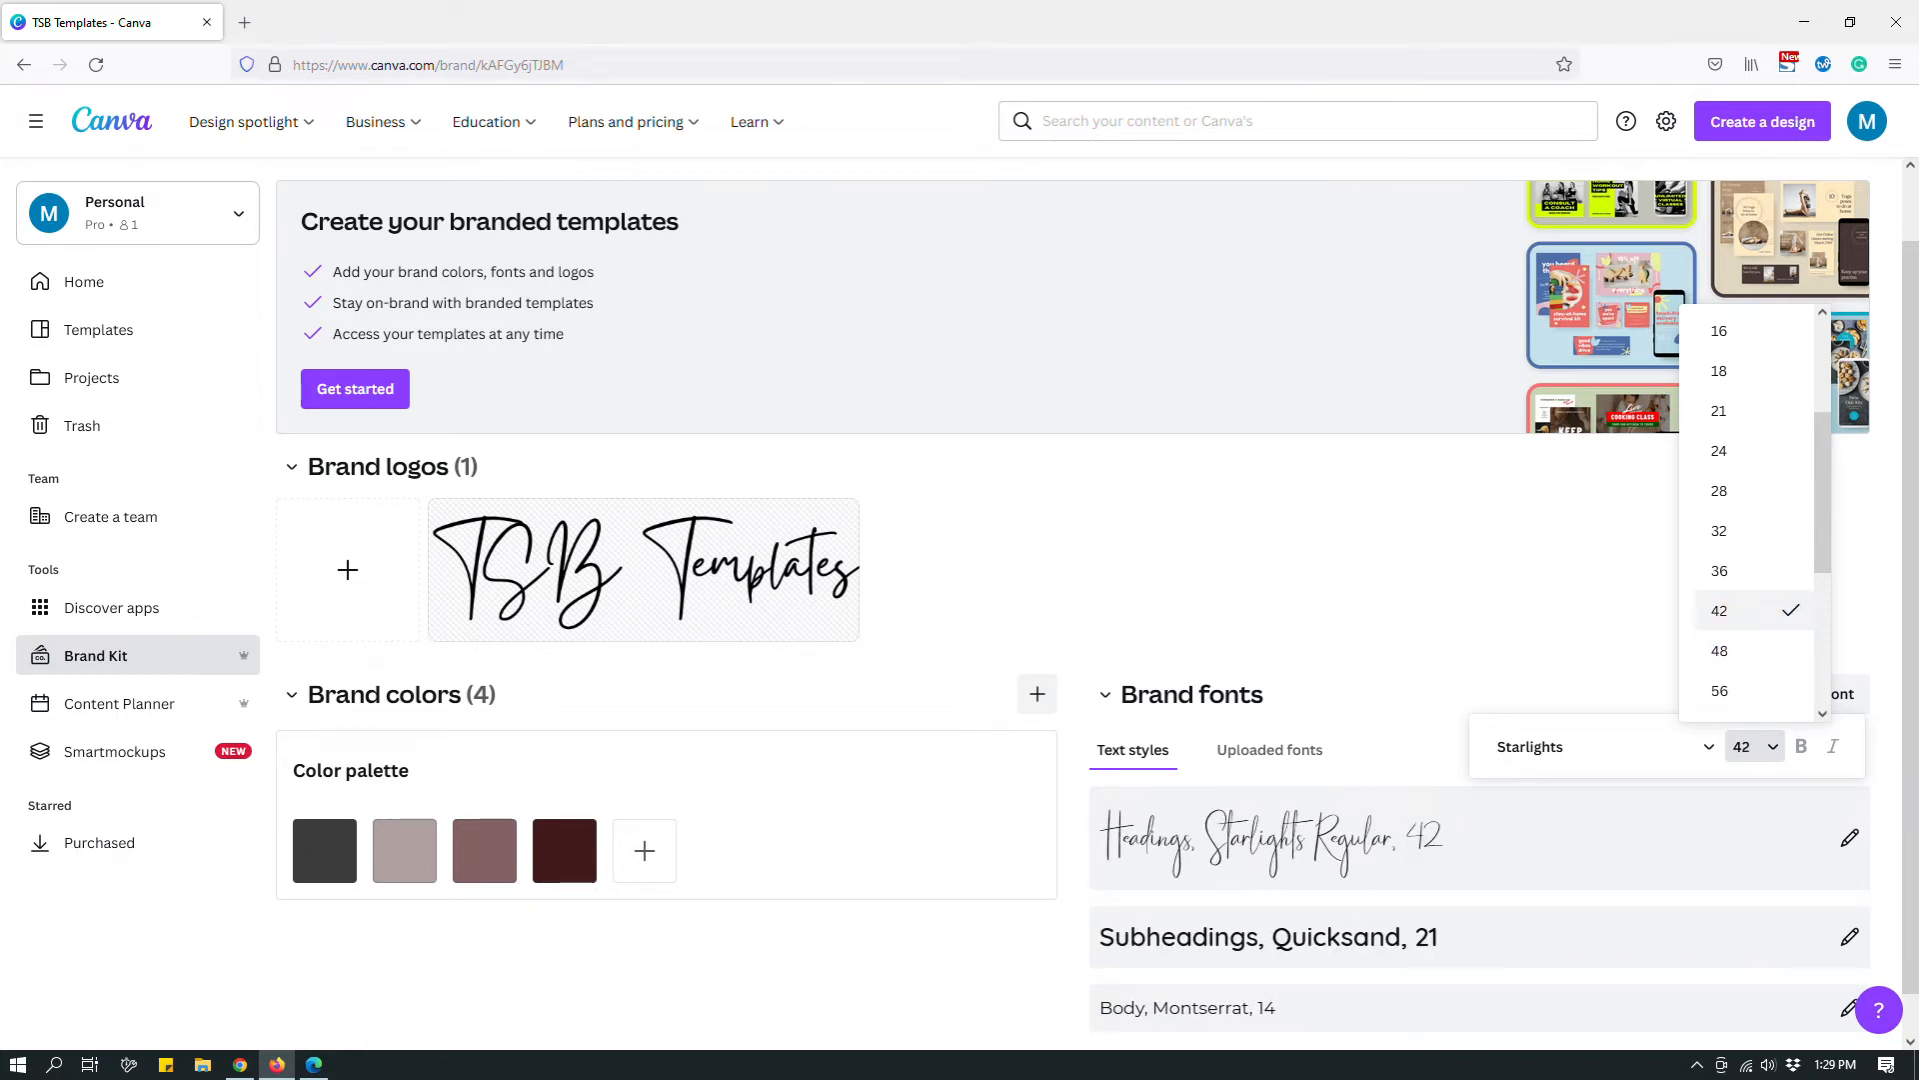
{"action": "left_click", "coordinate": [1444, 591]}
Step: Delete the dark maroon swatch from the brand color palette and add the color #967979 in its place
{"action": "scroll", "coordinate": [1443, 591], "scroll_direction": "down", "scroll_amount": 1}
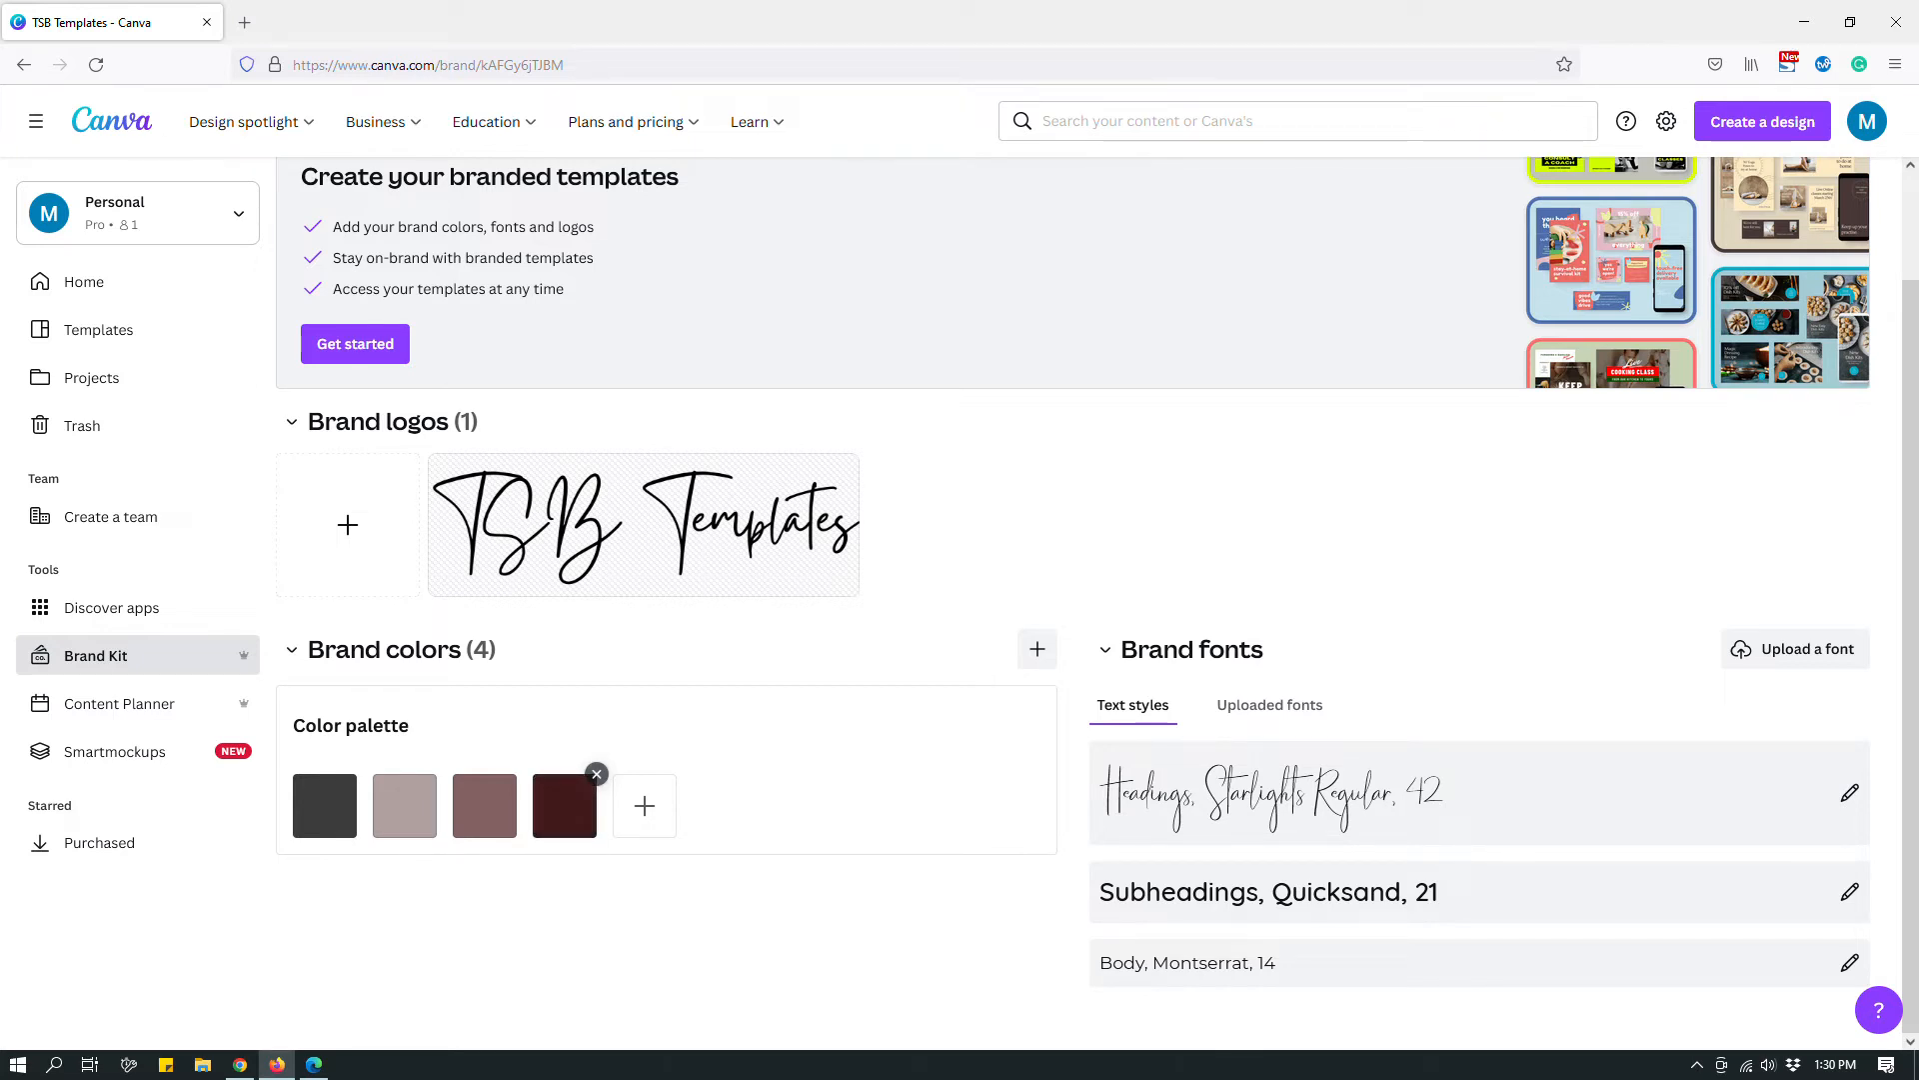
{"action": "left_click", "coordinate": [597, 773]}
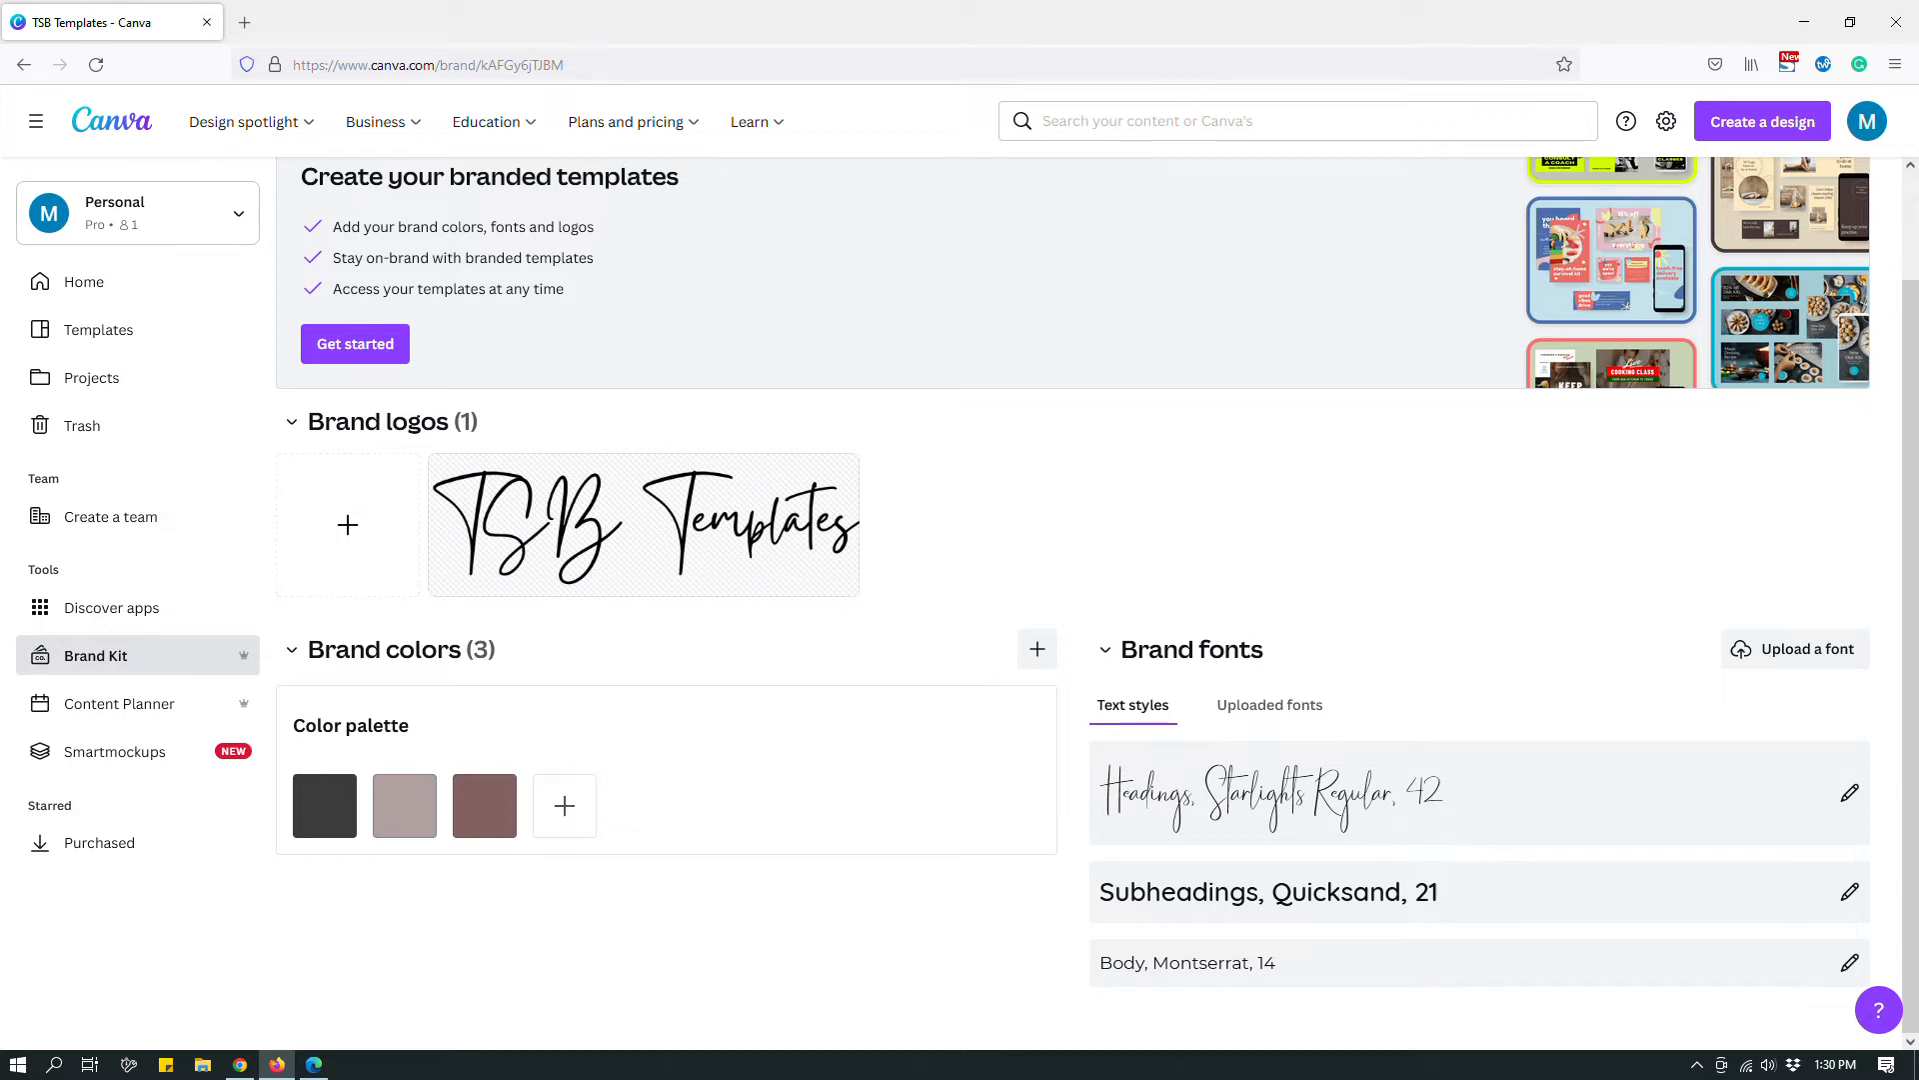
{"action": "left_click", "coordinate": [565, 806]}
{"action": "type", "text": "#967979"}
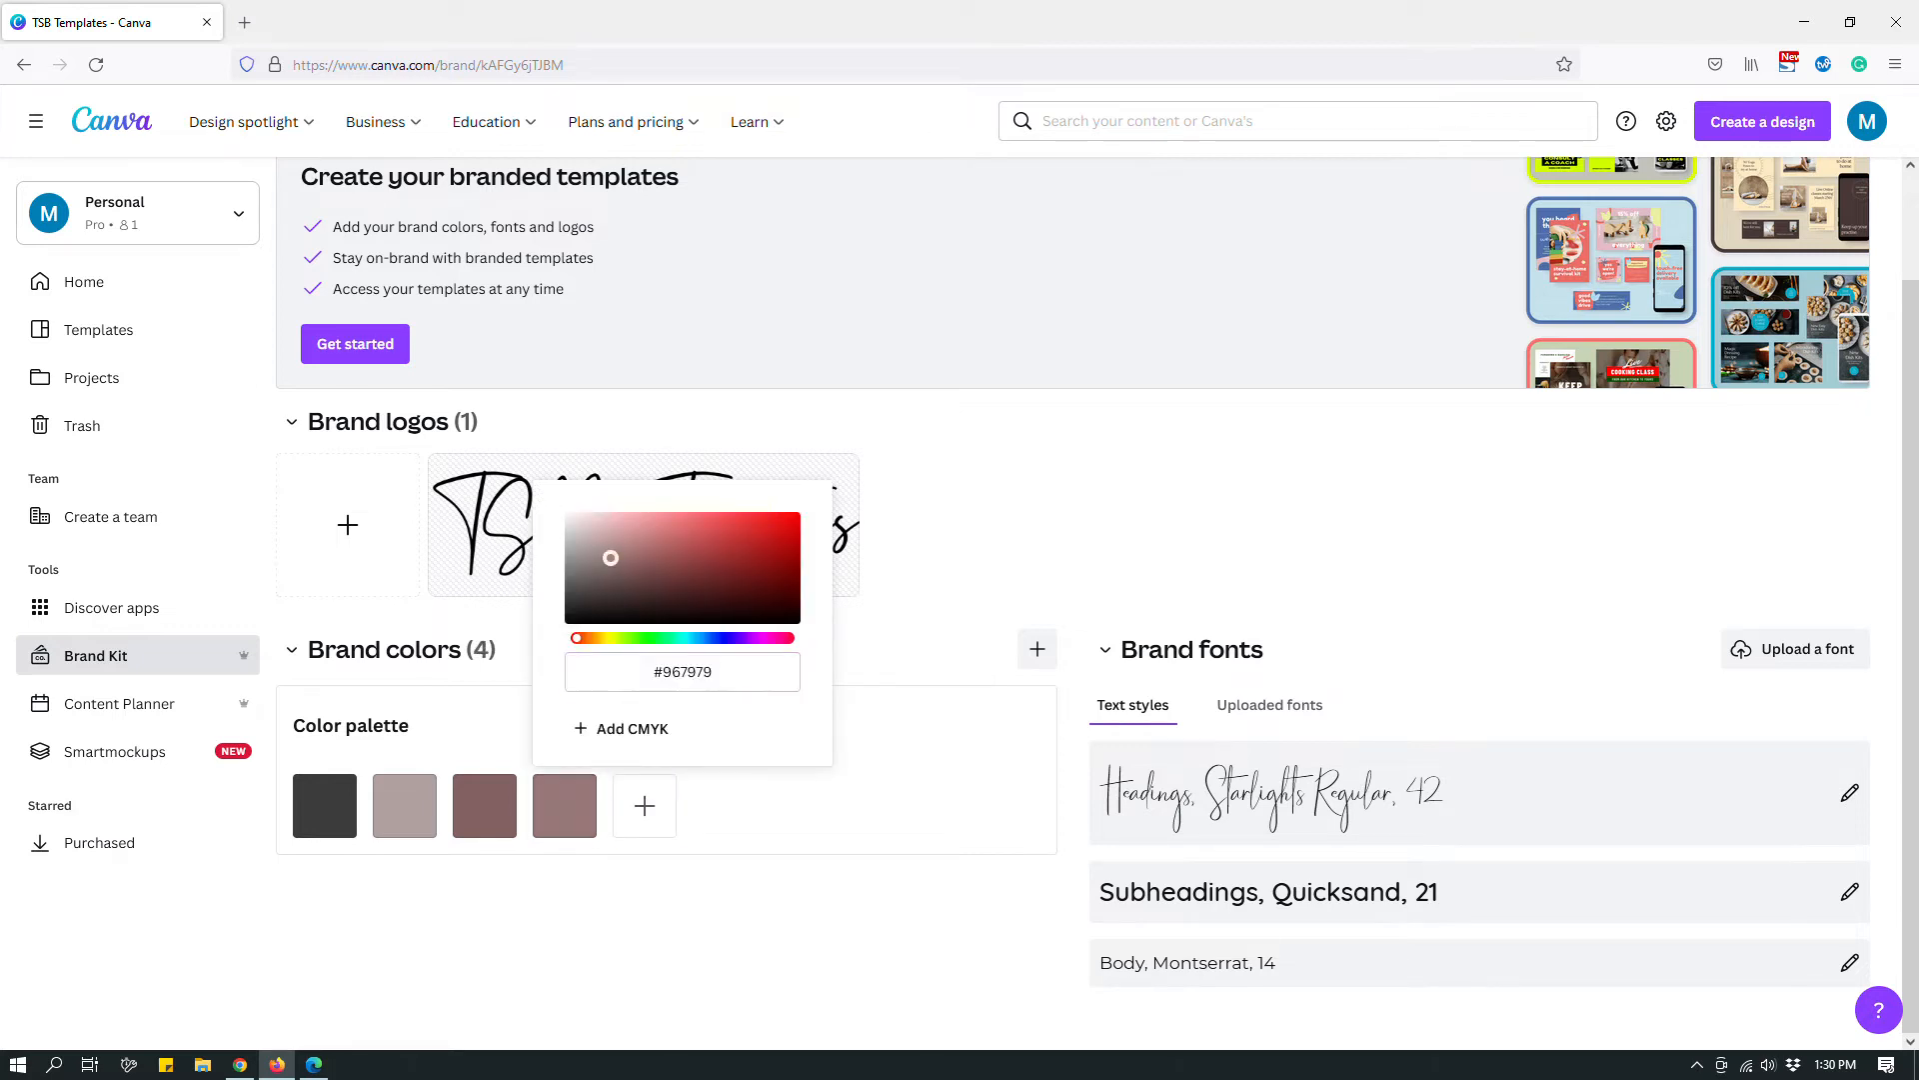
{"action": "left_click", "coordinate": [807, 961]}
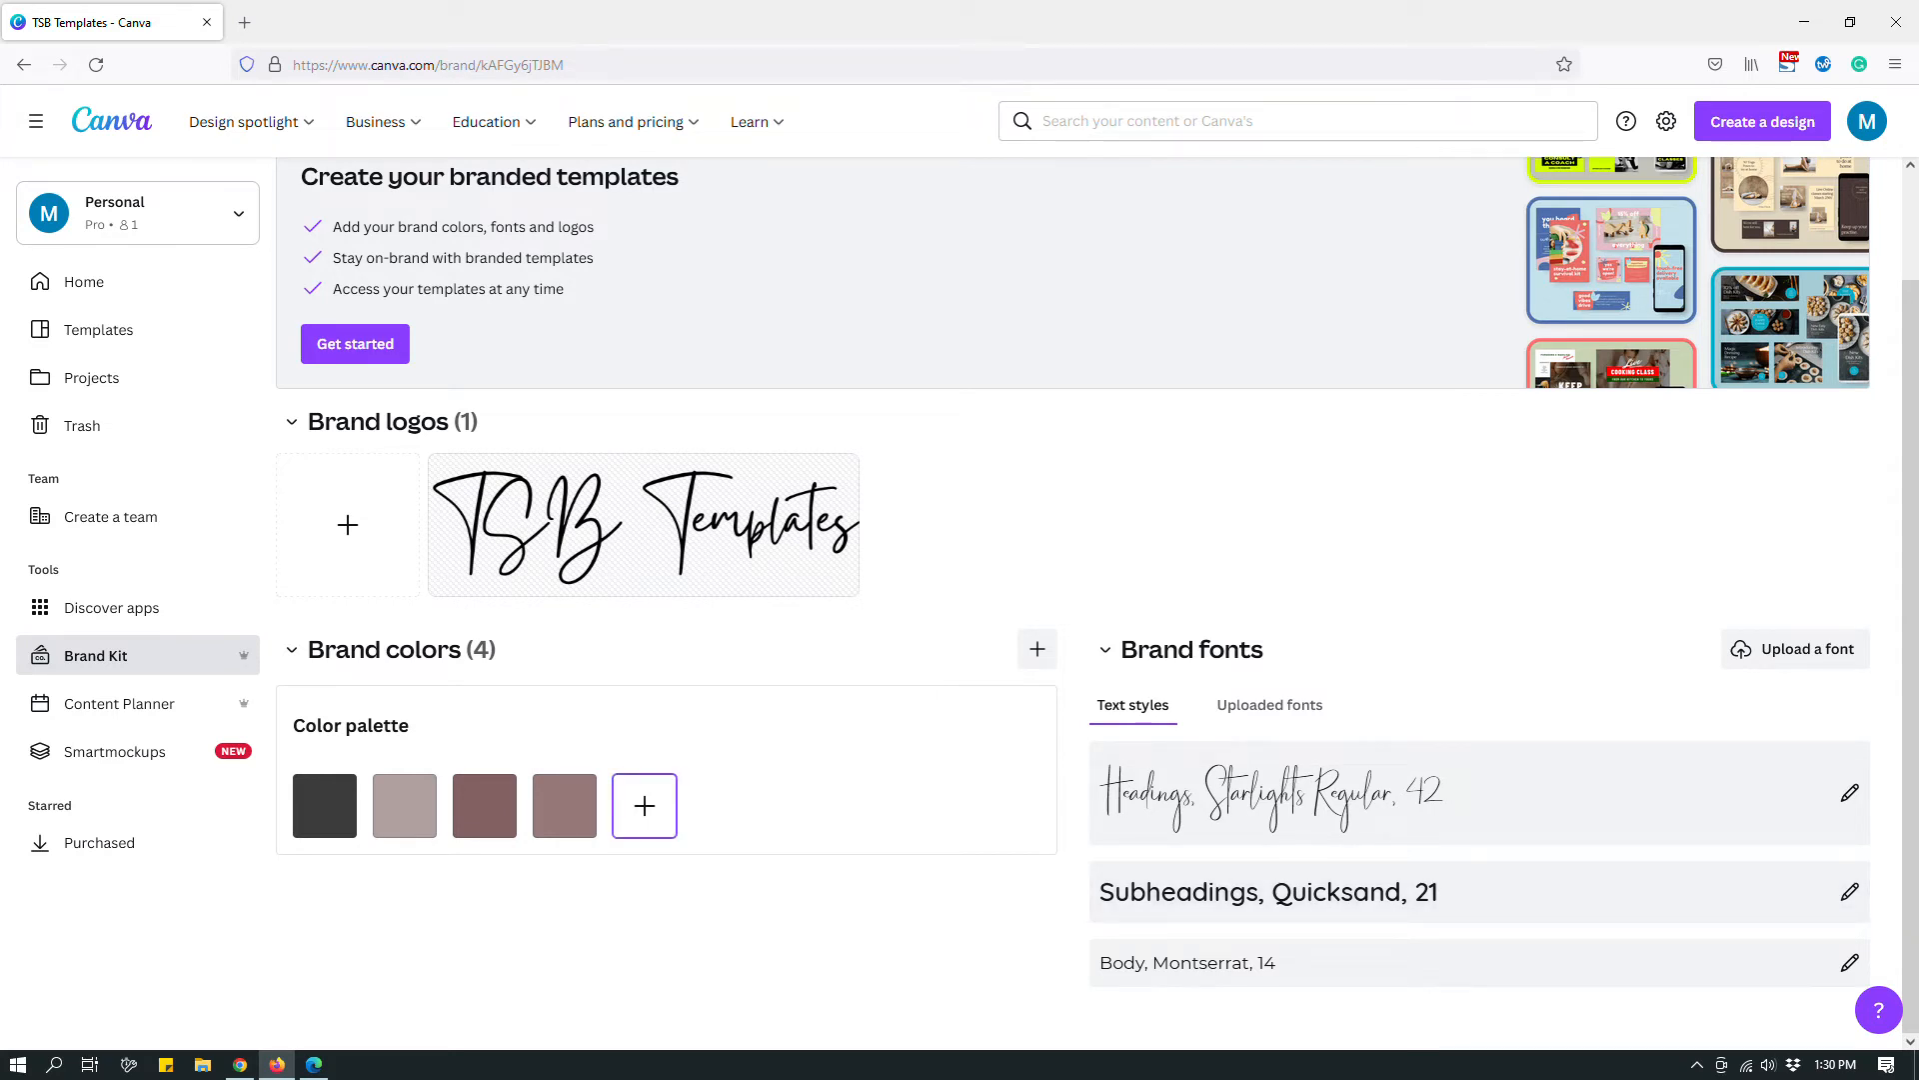
Step: Try out a black brand color with a CMYK value of 0,0,0,100 and delete that swatch from the palette
{"action": "left_click", "coordinate": [645, 806]}
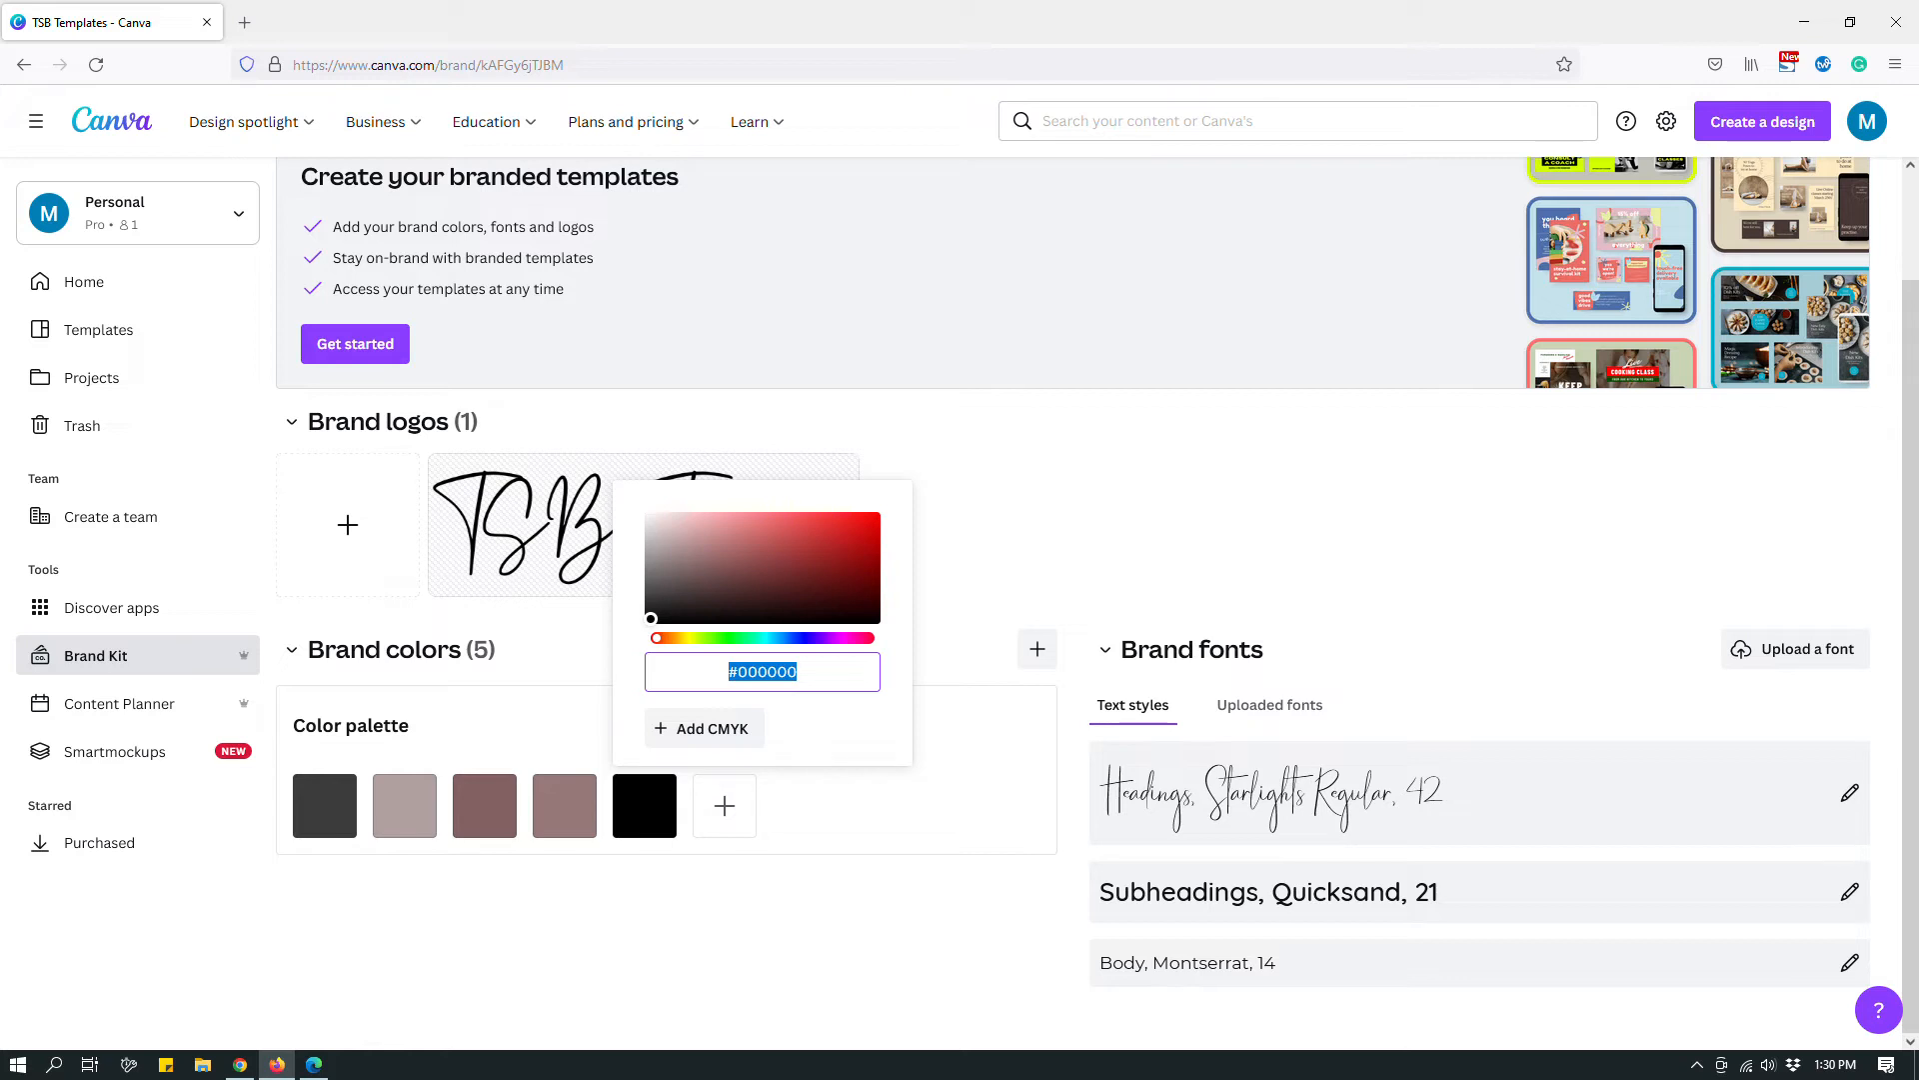
{"action": "left_click", "coordinate": [735, 729]}
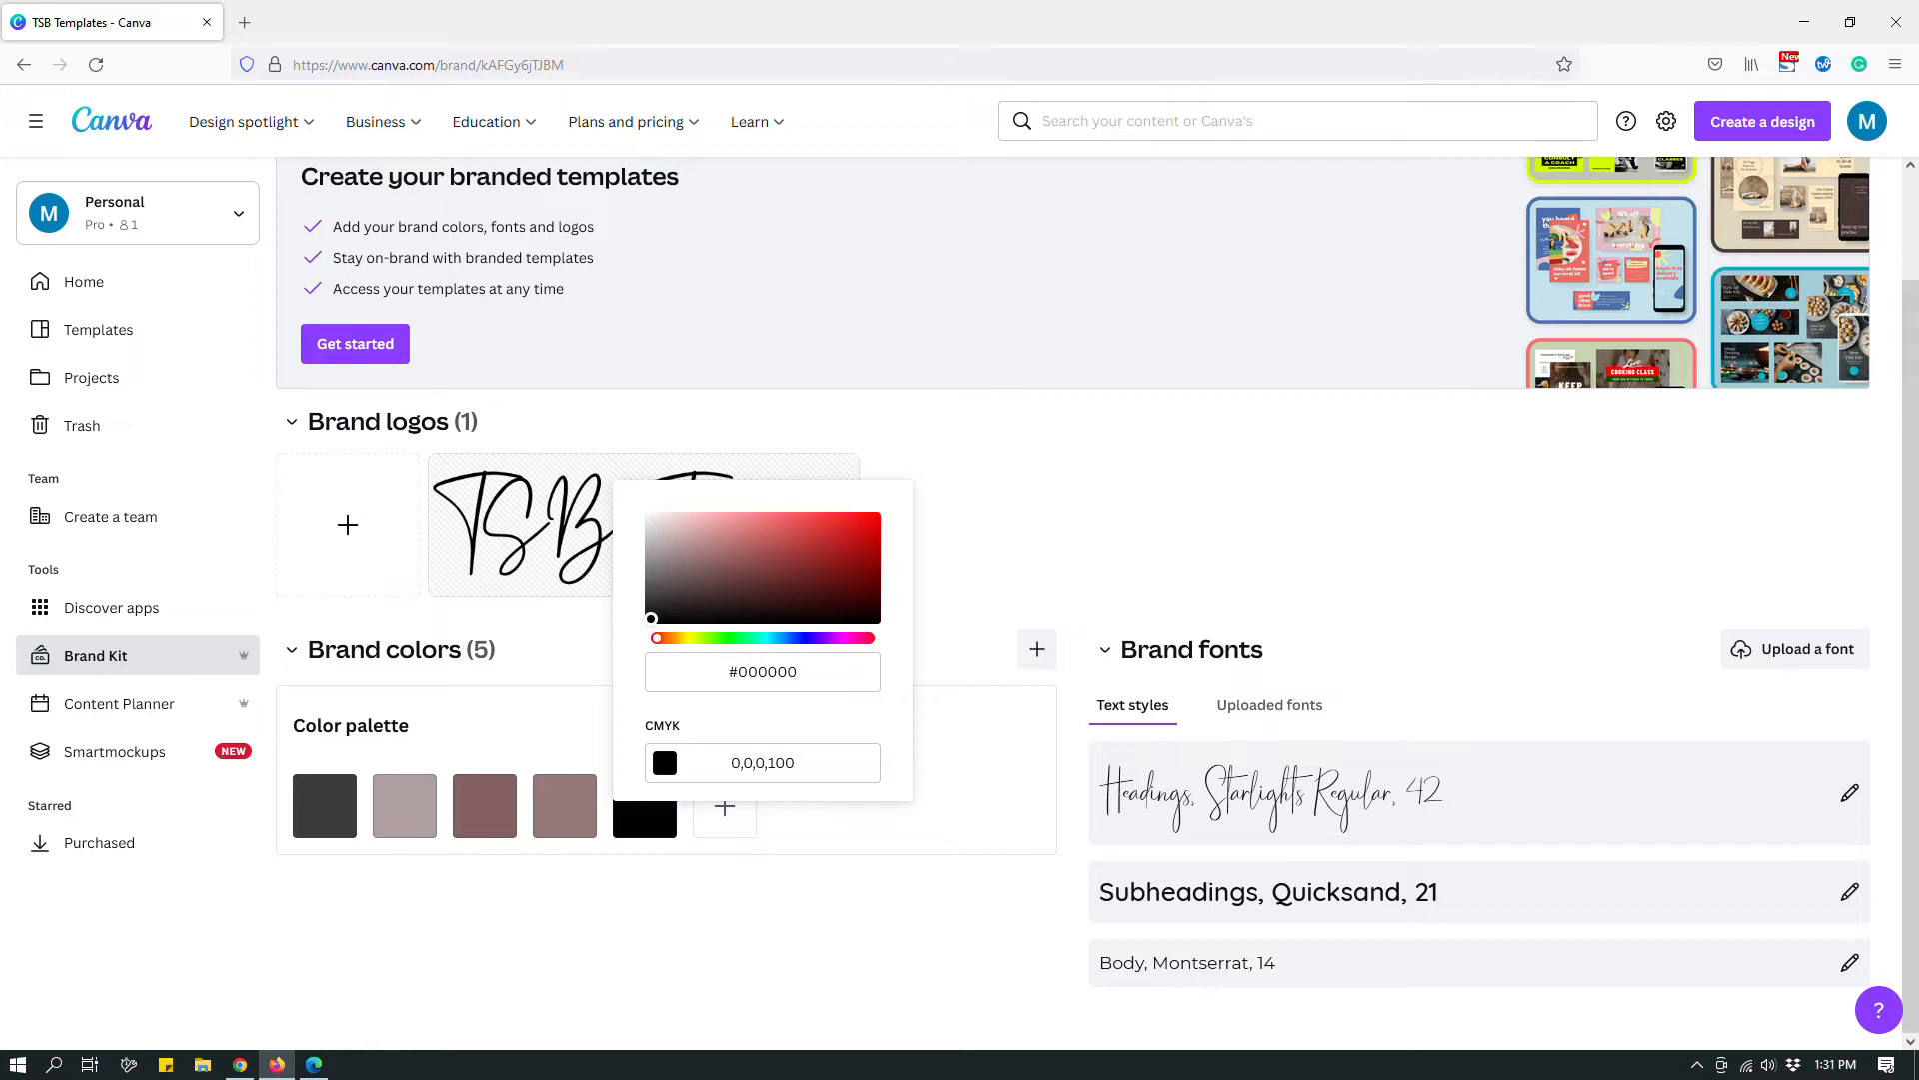
{"action": "left_click", "coordinate": [805, 921]}
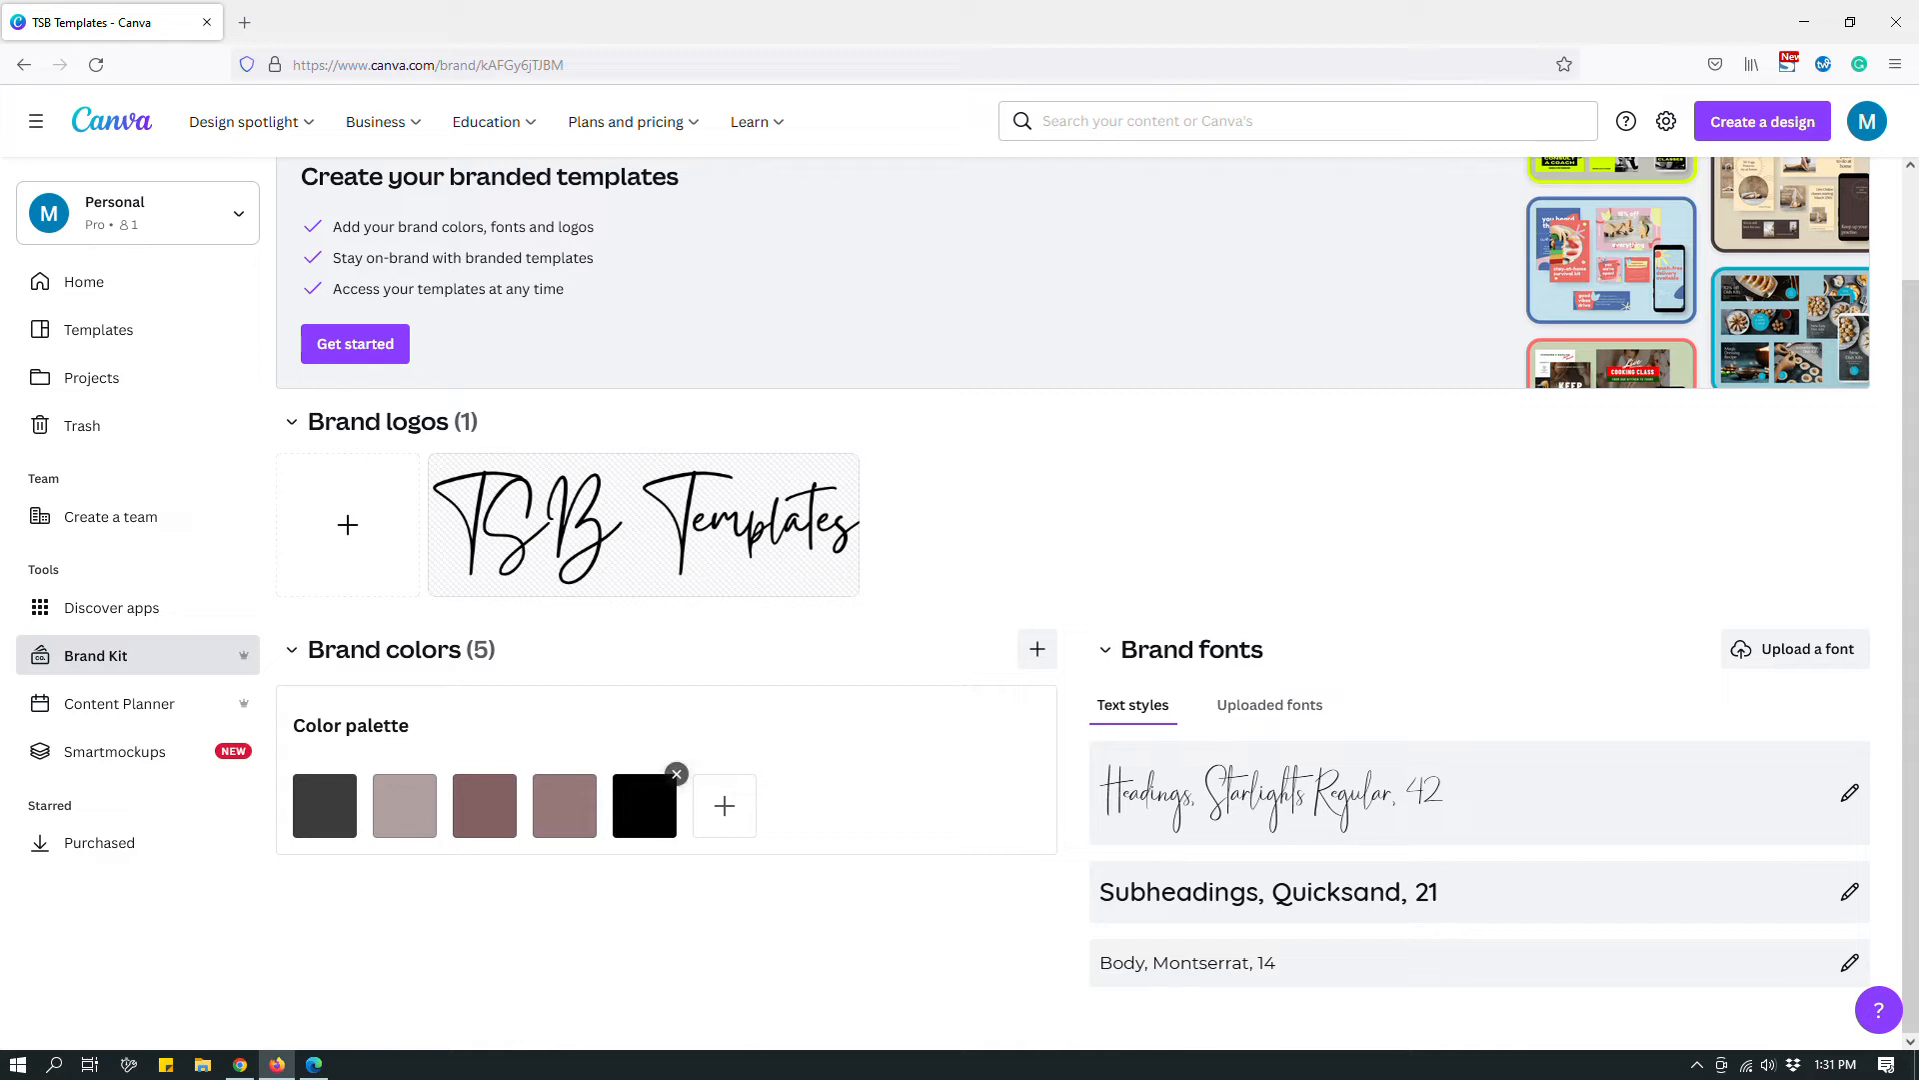
{"action": "left_click", "coordinate": [677, 773]}
{"action": "left_click", "coordinate": [750, 950]}
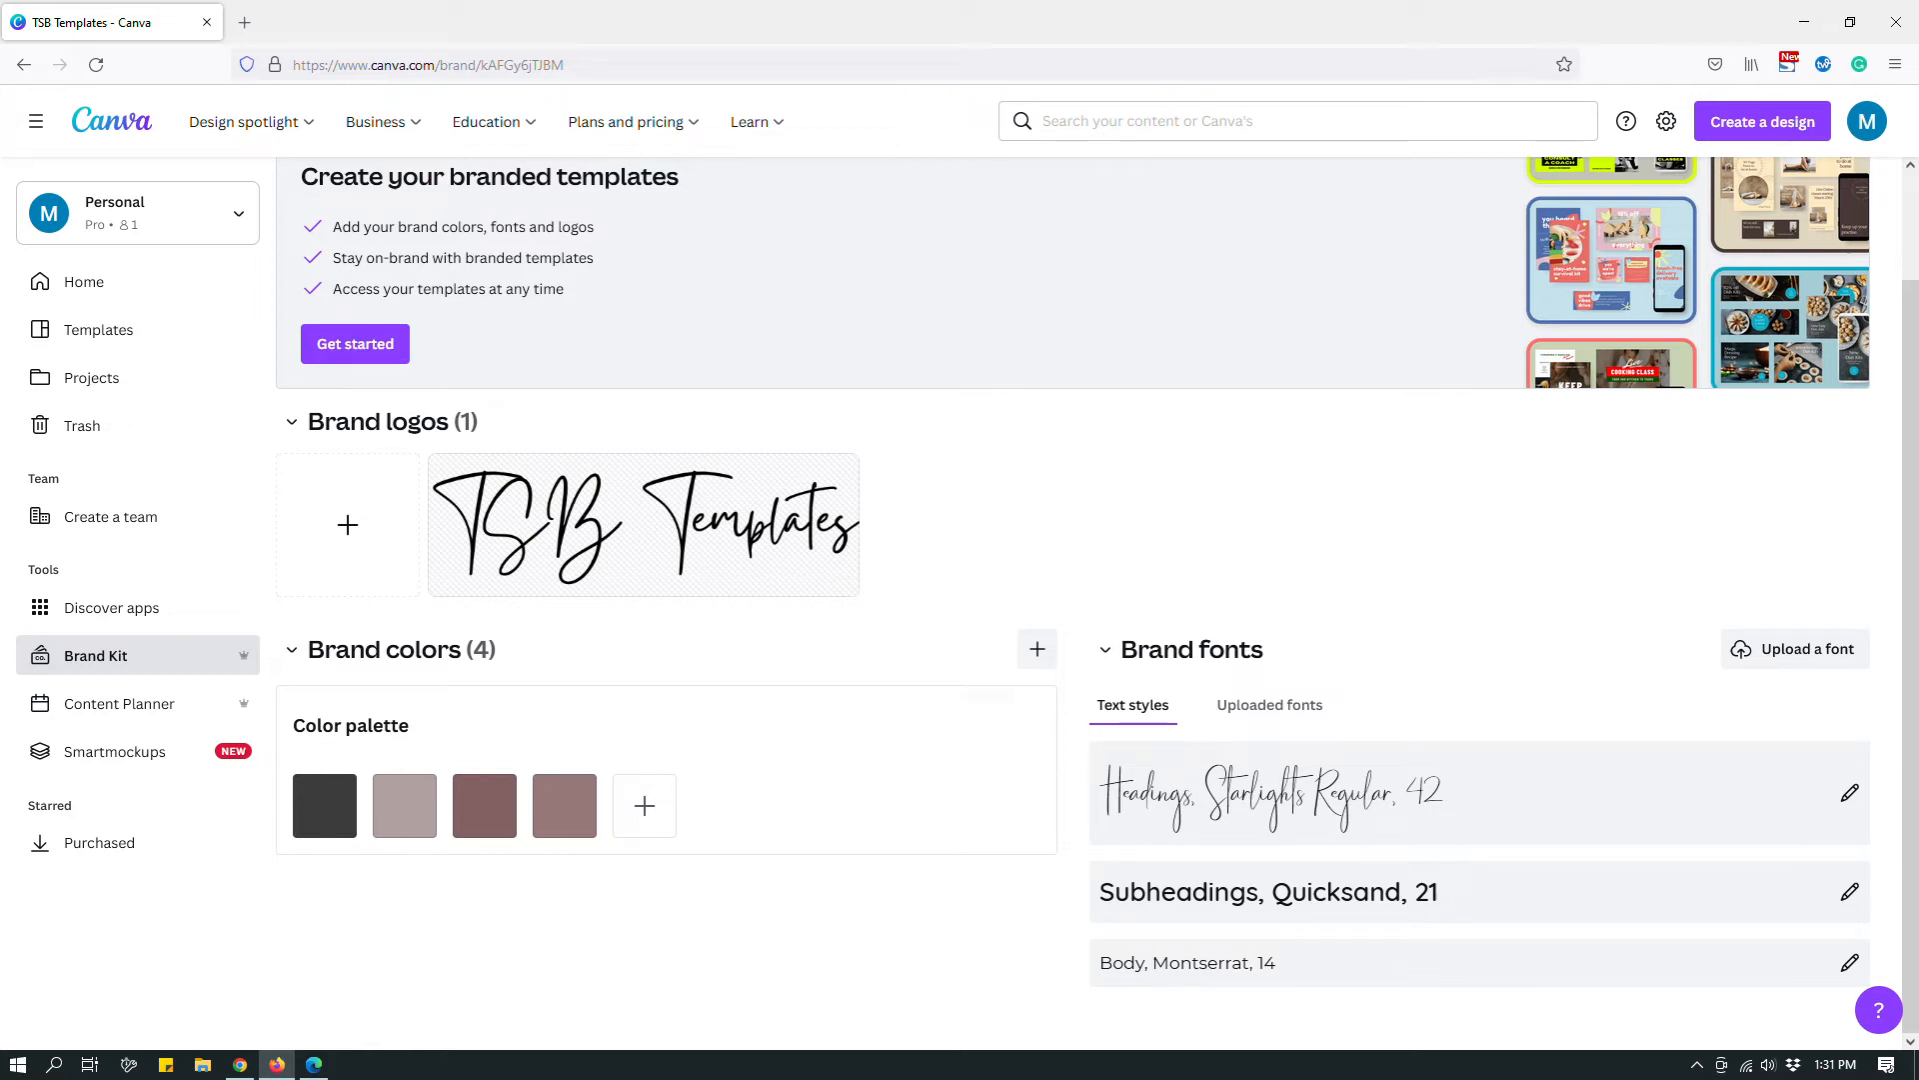
{"action": "scroll", "coordinate": [1098, 600], "scroll_direction": "up", "scroll_amount": 2}
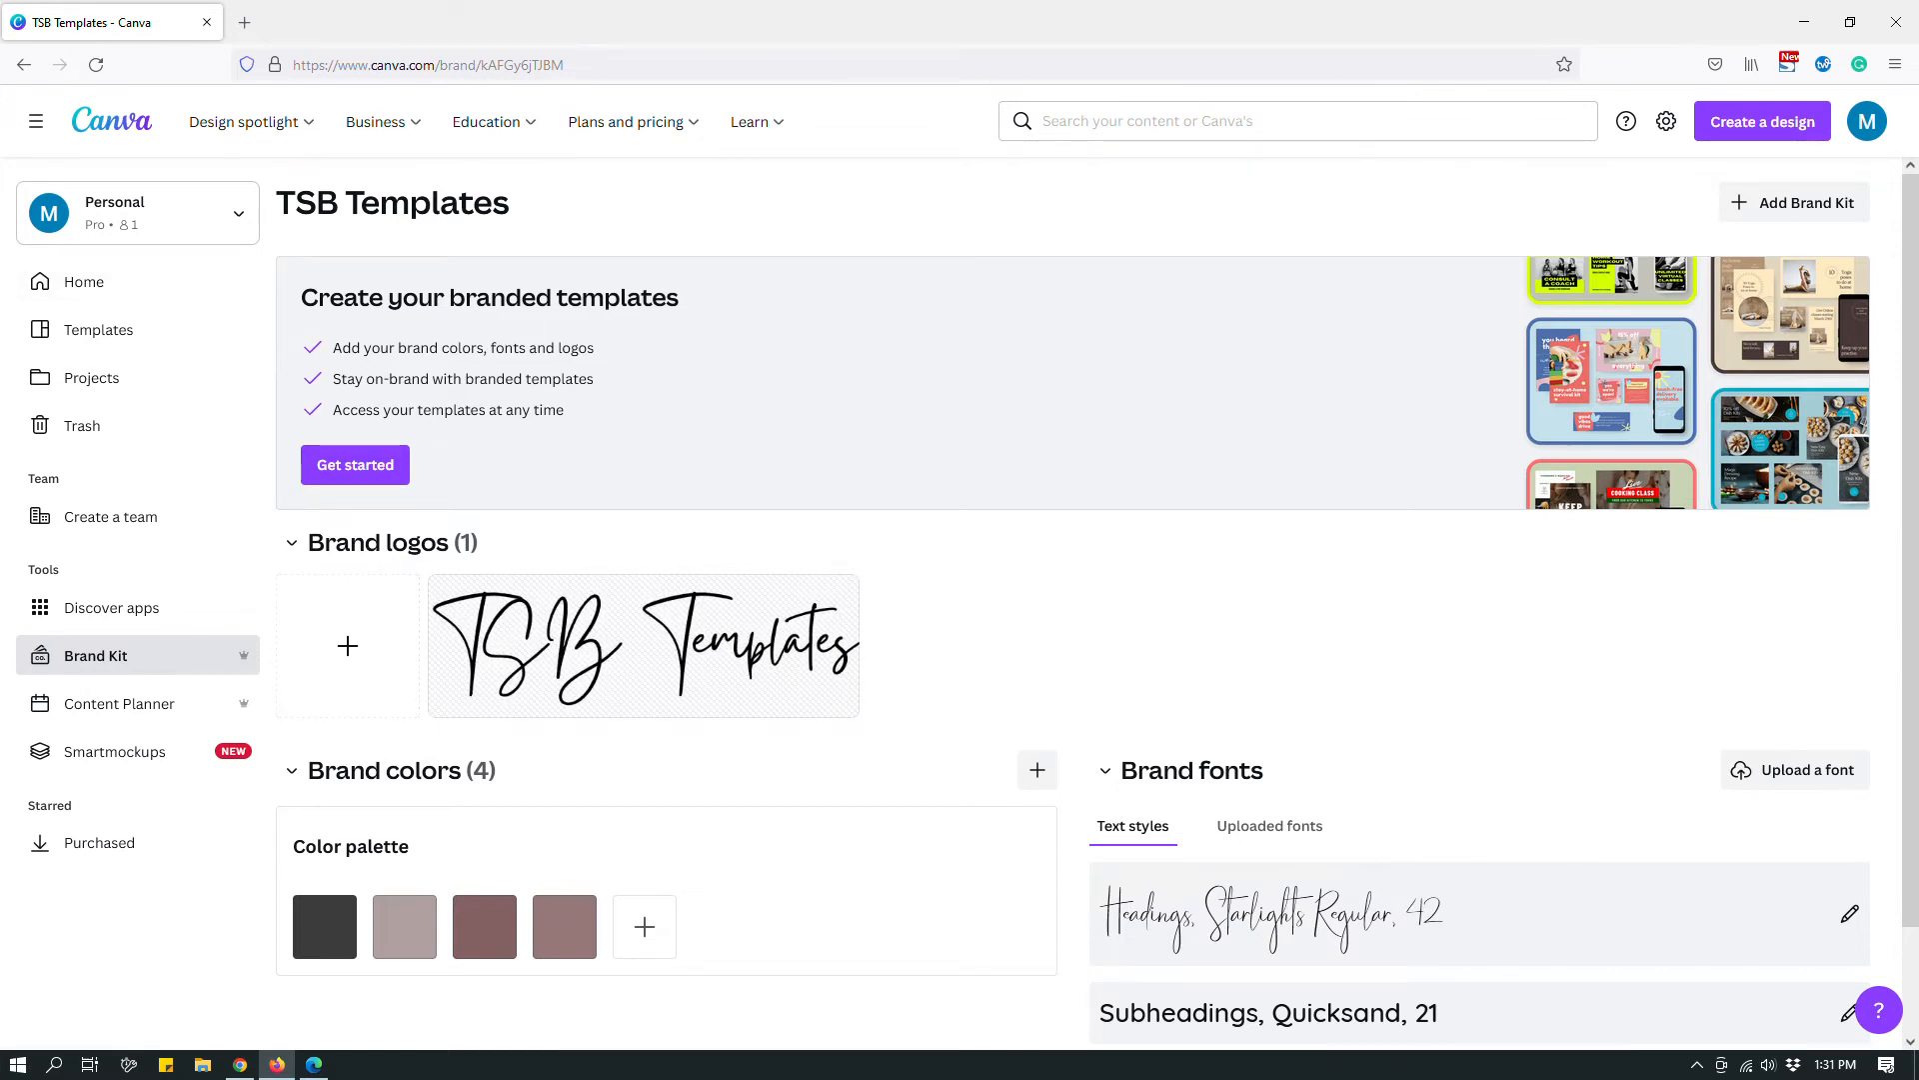
{"action": "scroll", "coordinate": [1097, 592], "scroll_direction": "down", "scroll_amount": 1}
{"action": "scroll", "coordinate": [1097, 592], "scroll_direction": "up", "scroll_amount": 1}
{"action": "scroll", "coordinate": [1098, 592], "scroll_direction": "down", "scroll_amount": 1}
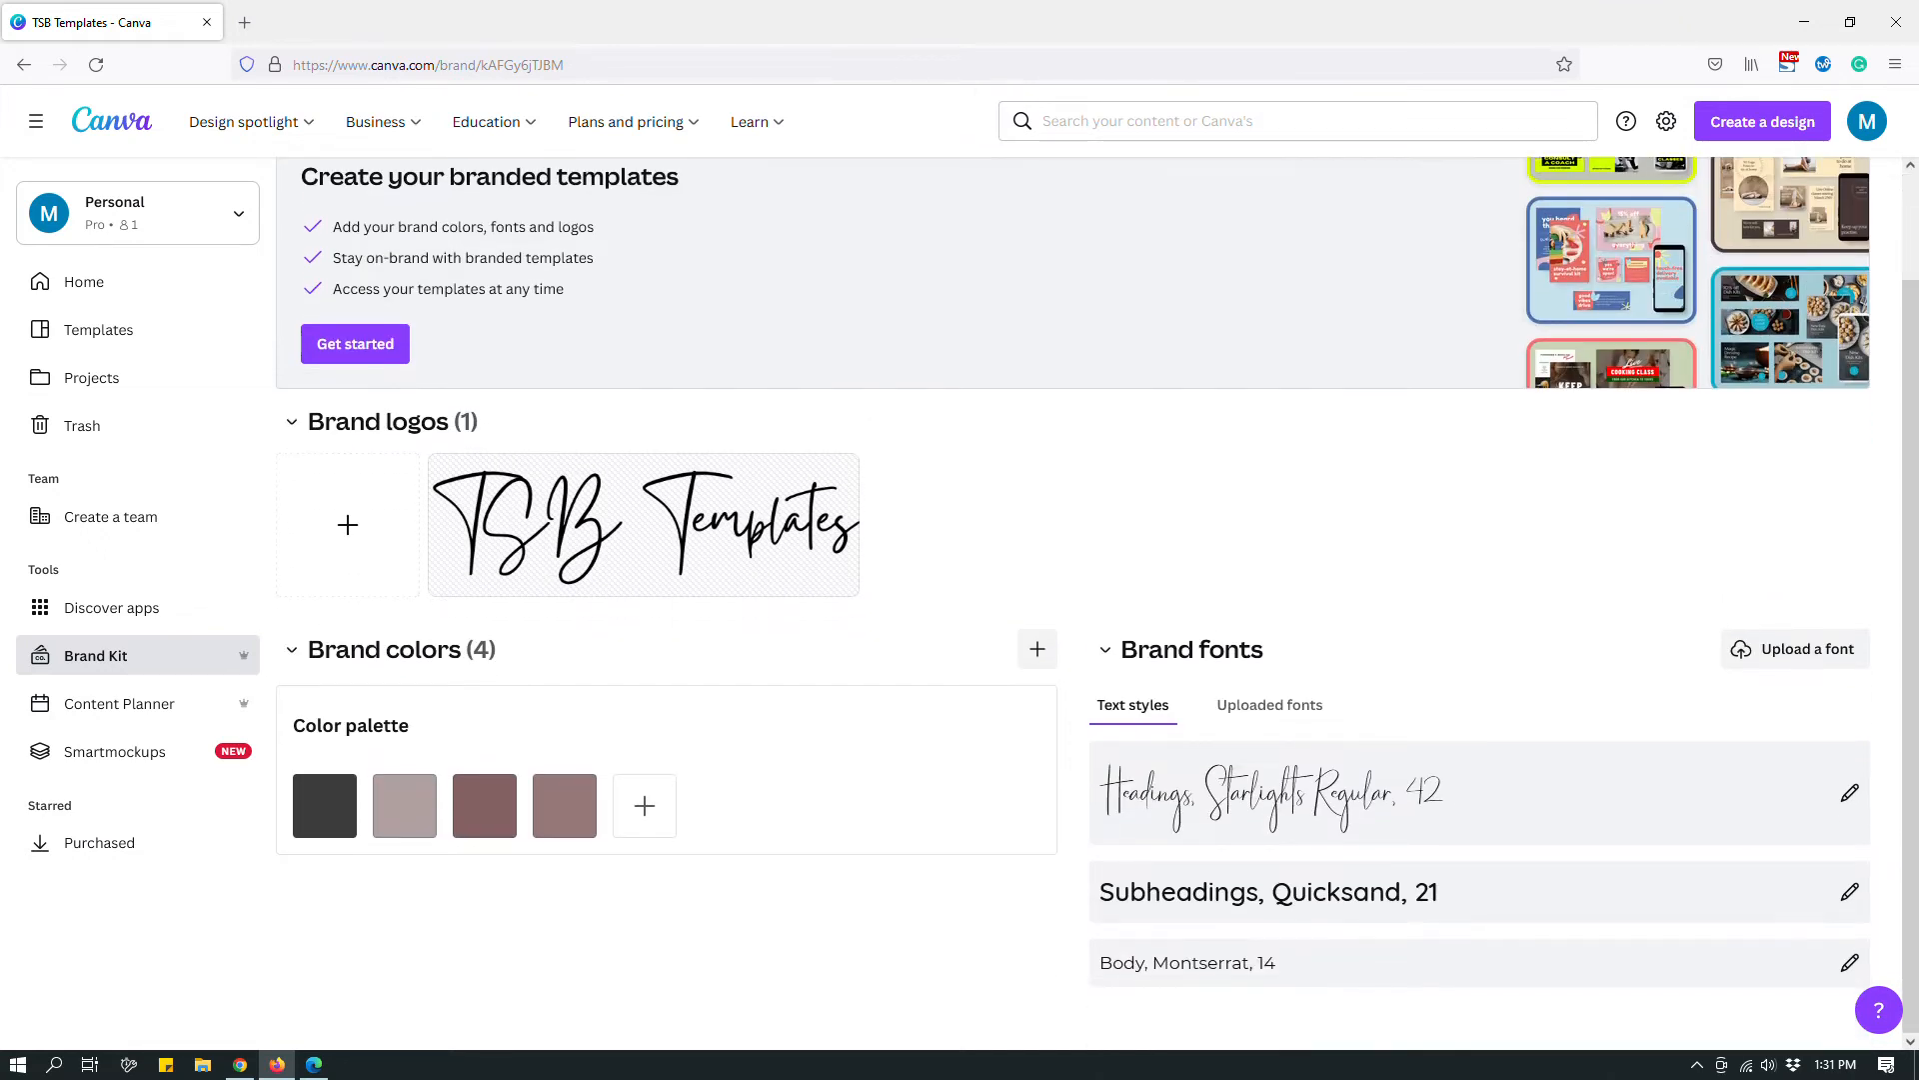
Step: Create an additional brand kit named The Side Blogger
{"action": "scroll", "coordinate": [1098, 592], "scroll_direction": "up", "scroll_amount": 1}
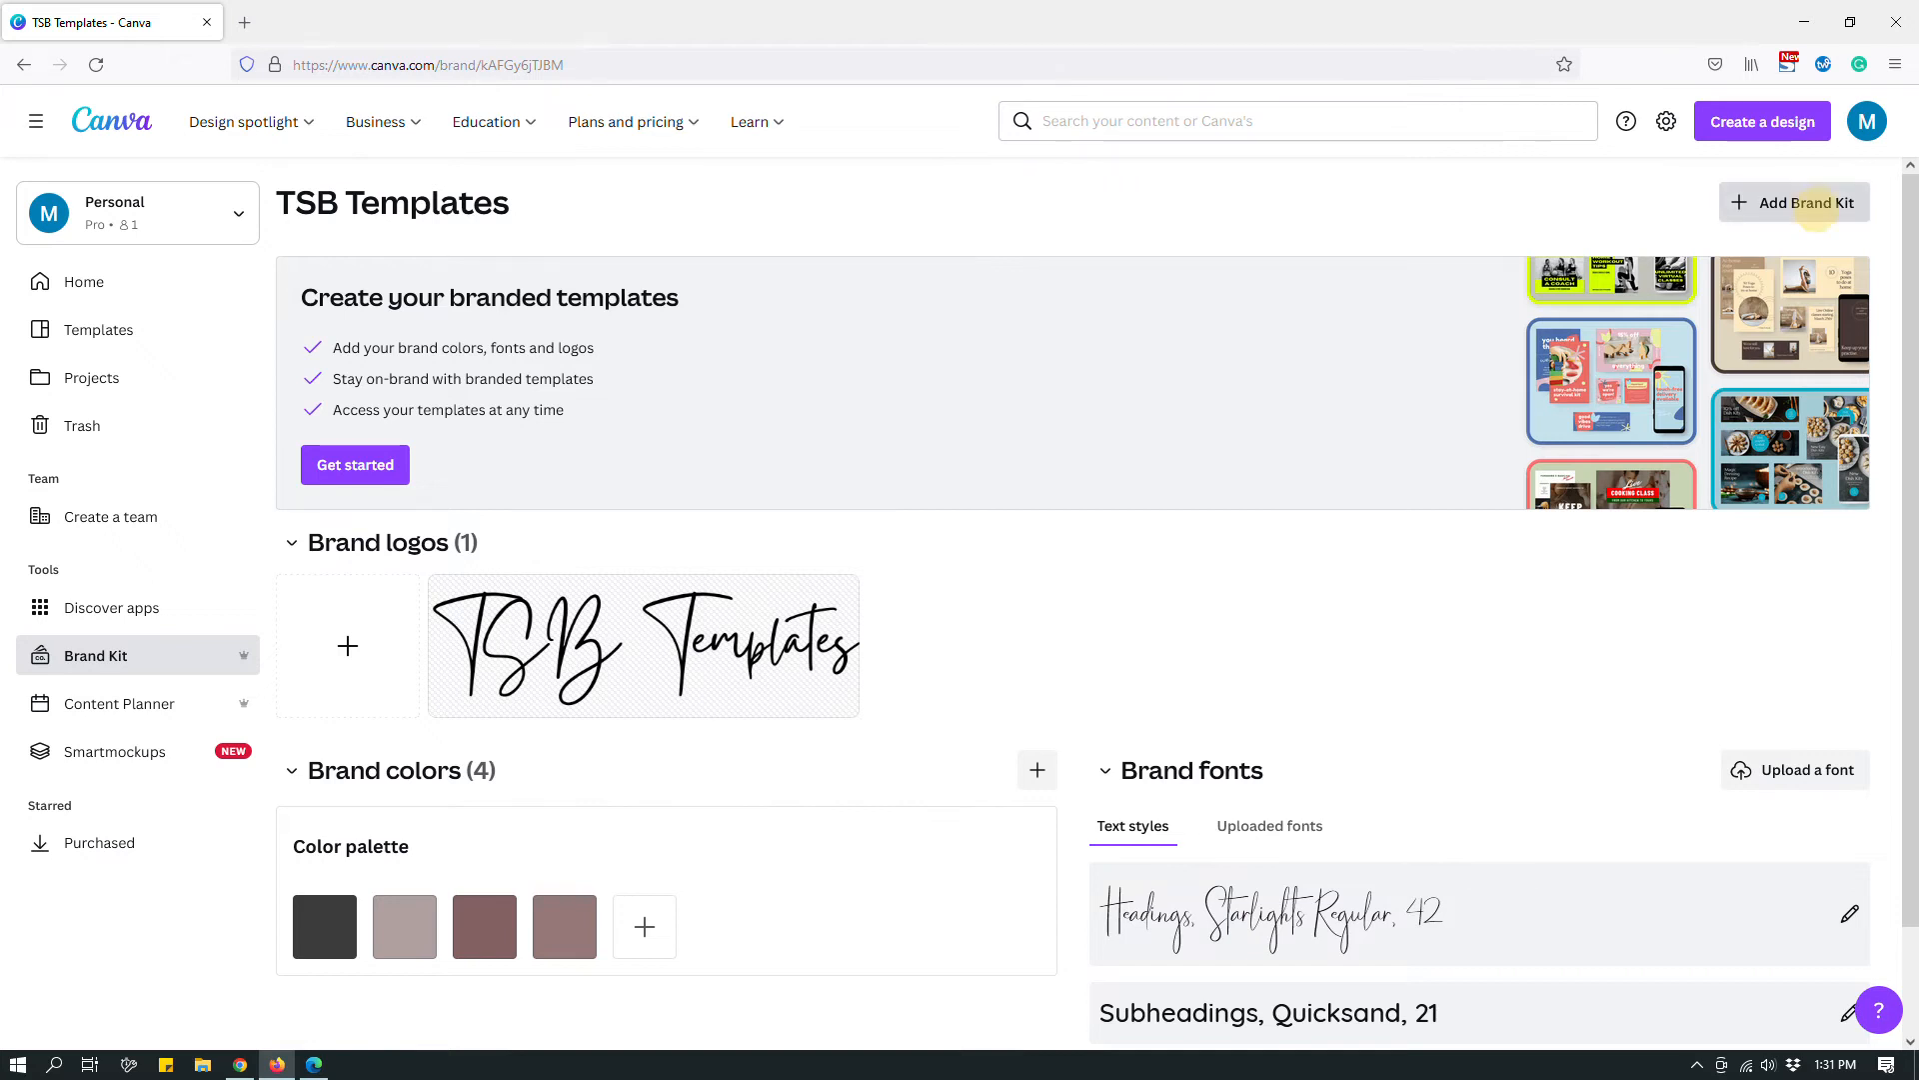
{"action": "left_click", "coordinate": [1795, 202]}
{"action": "left_click", "coordinate": [858, 571]}
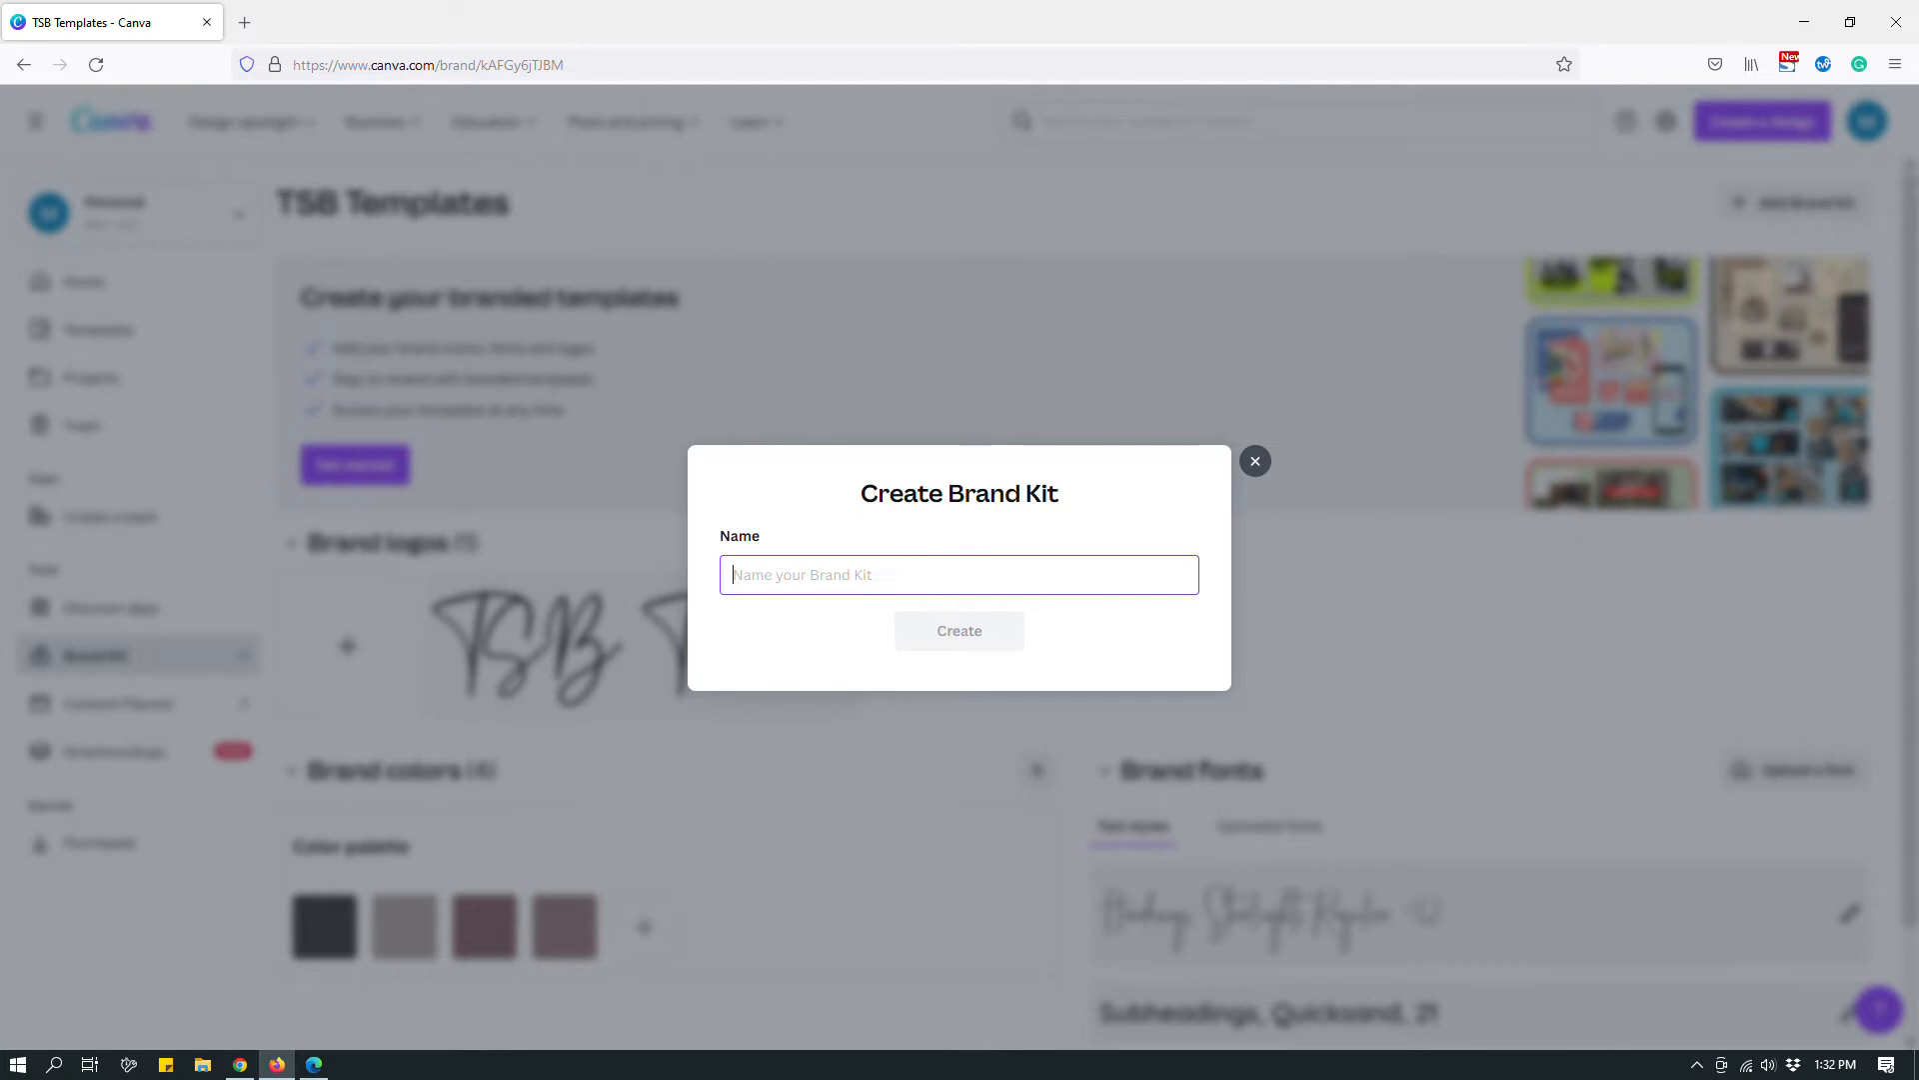
{"action": "type", "text": "The Side Blo"}
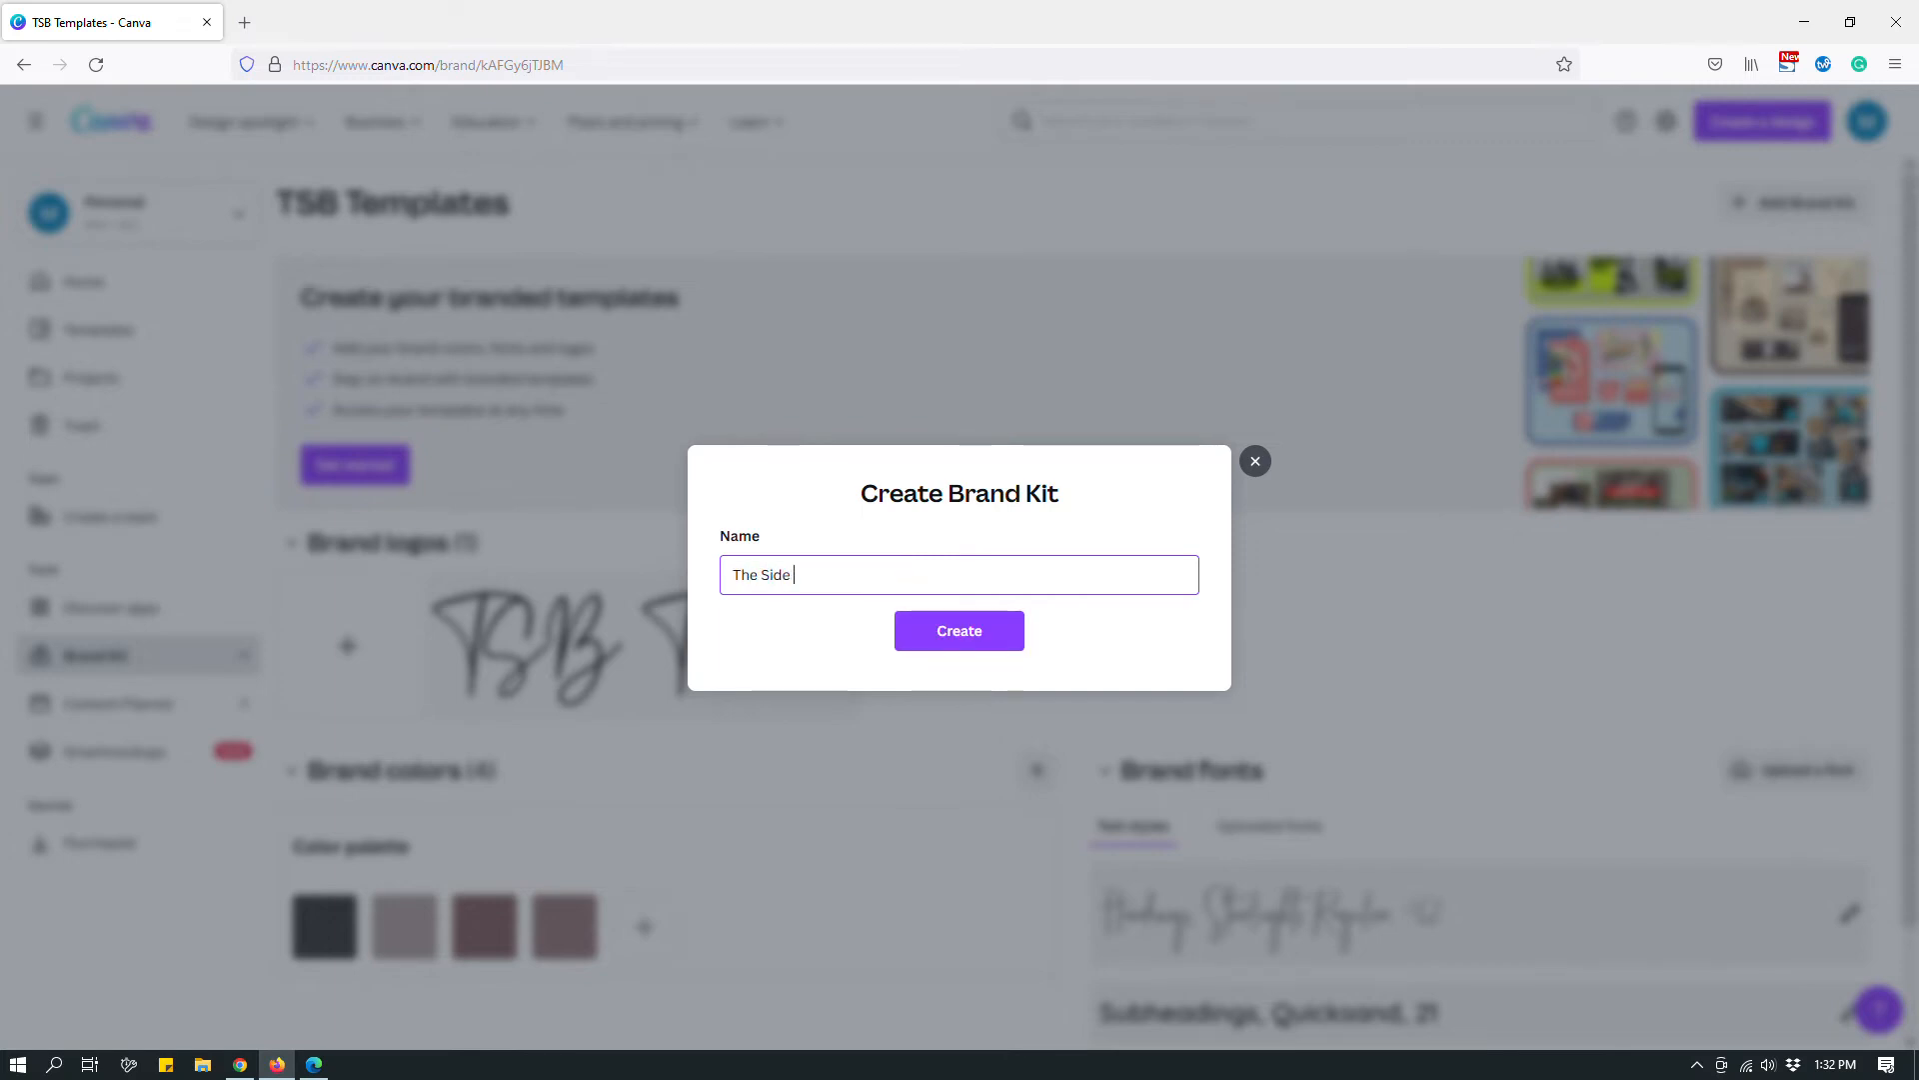
{"action": "type", "text": "gger"}
{"action": "key", "text": "Return"}
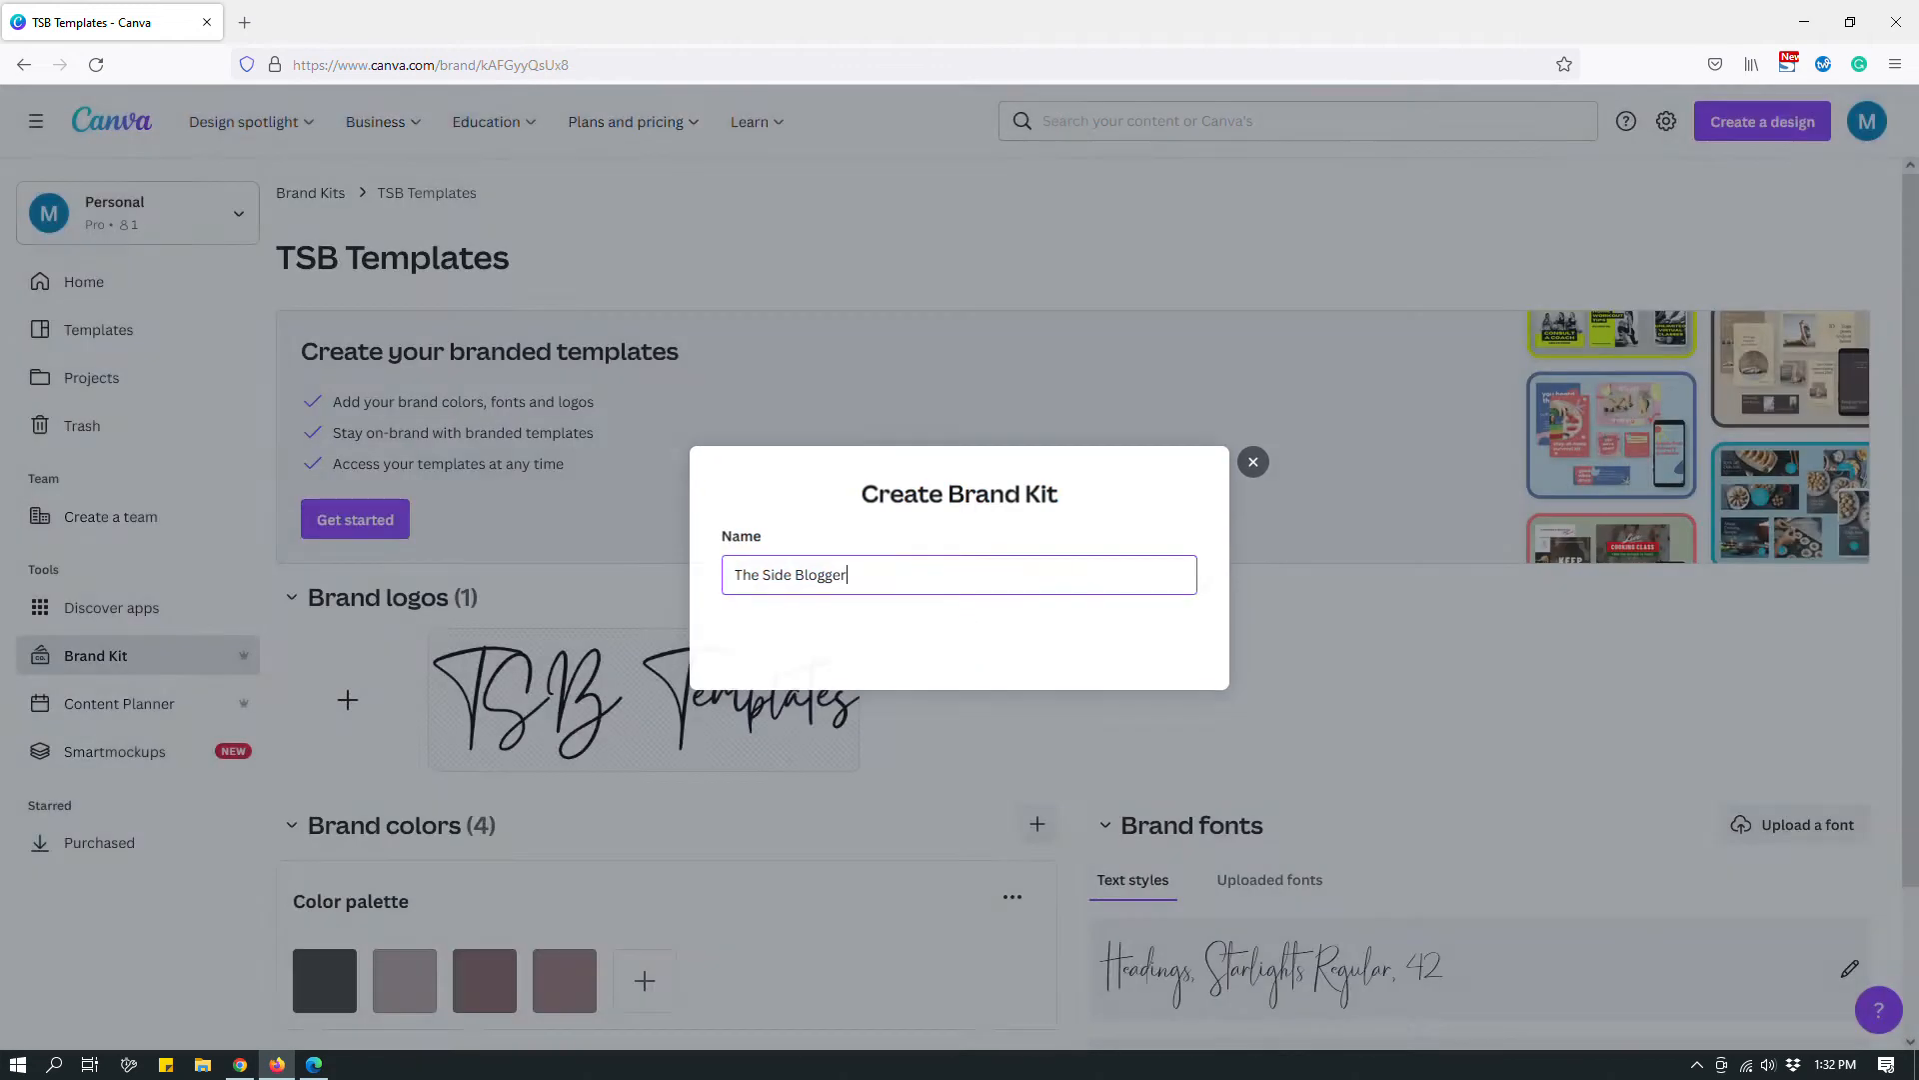
{"action": "scroll", "coordinate": [1098, 600], "scroll_direction": "down", "scroll_amount": 2}
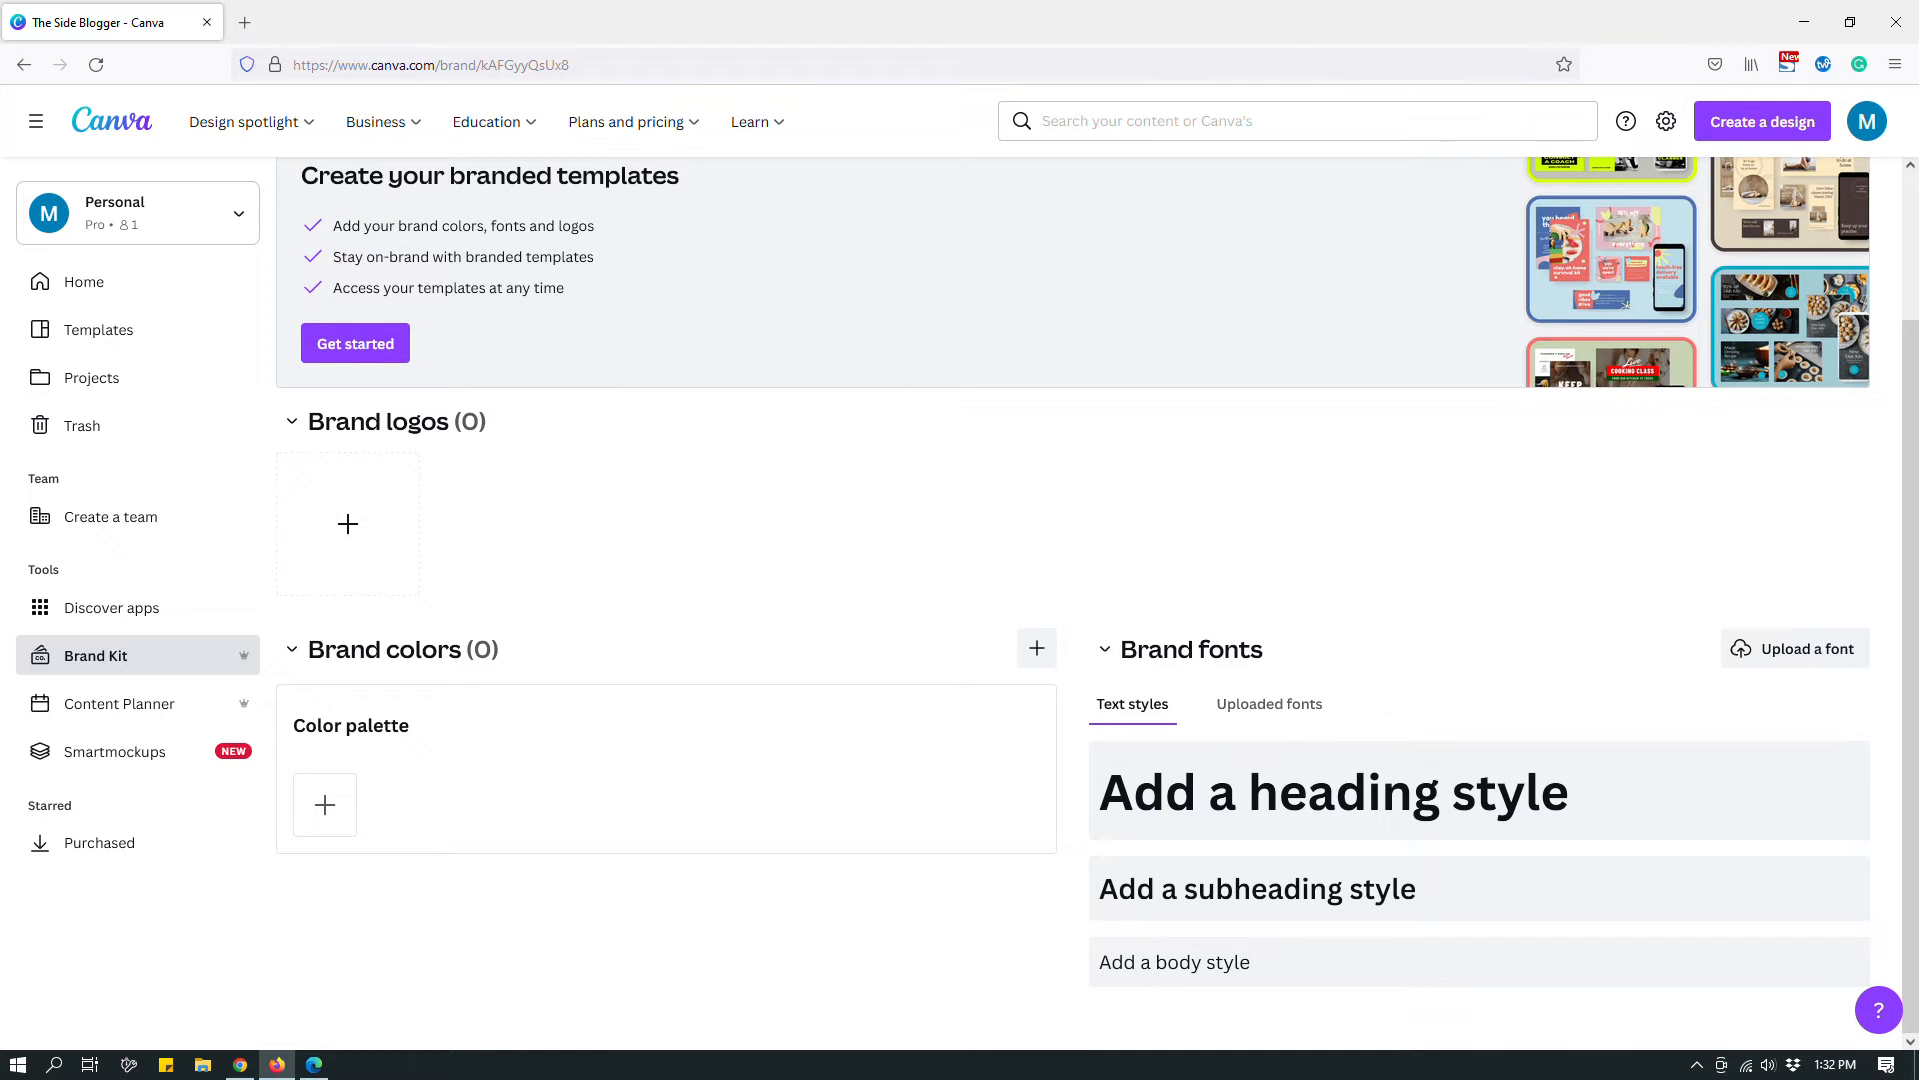
{"action": "scroll", "coordinate": [1097, 599], "scroll_direction": "up", "scroll_amount": 2}
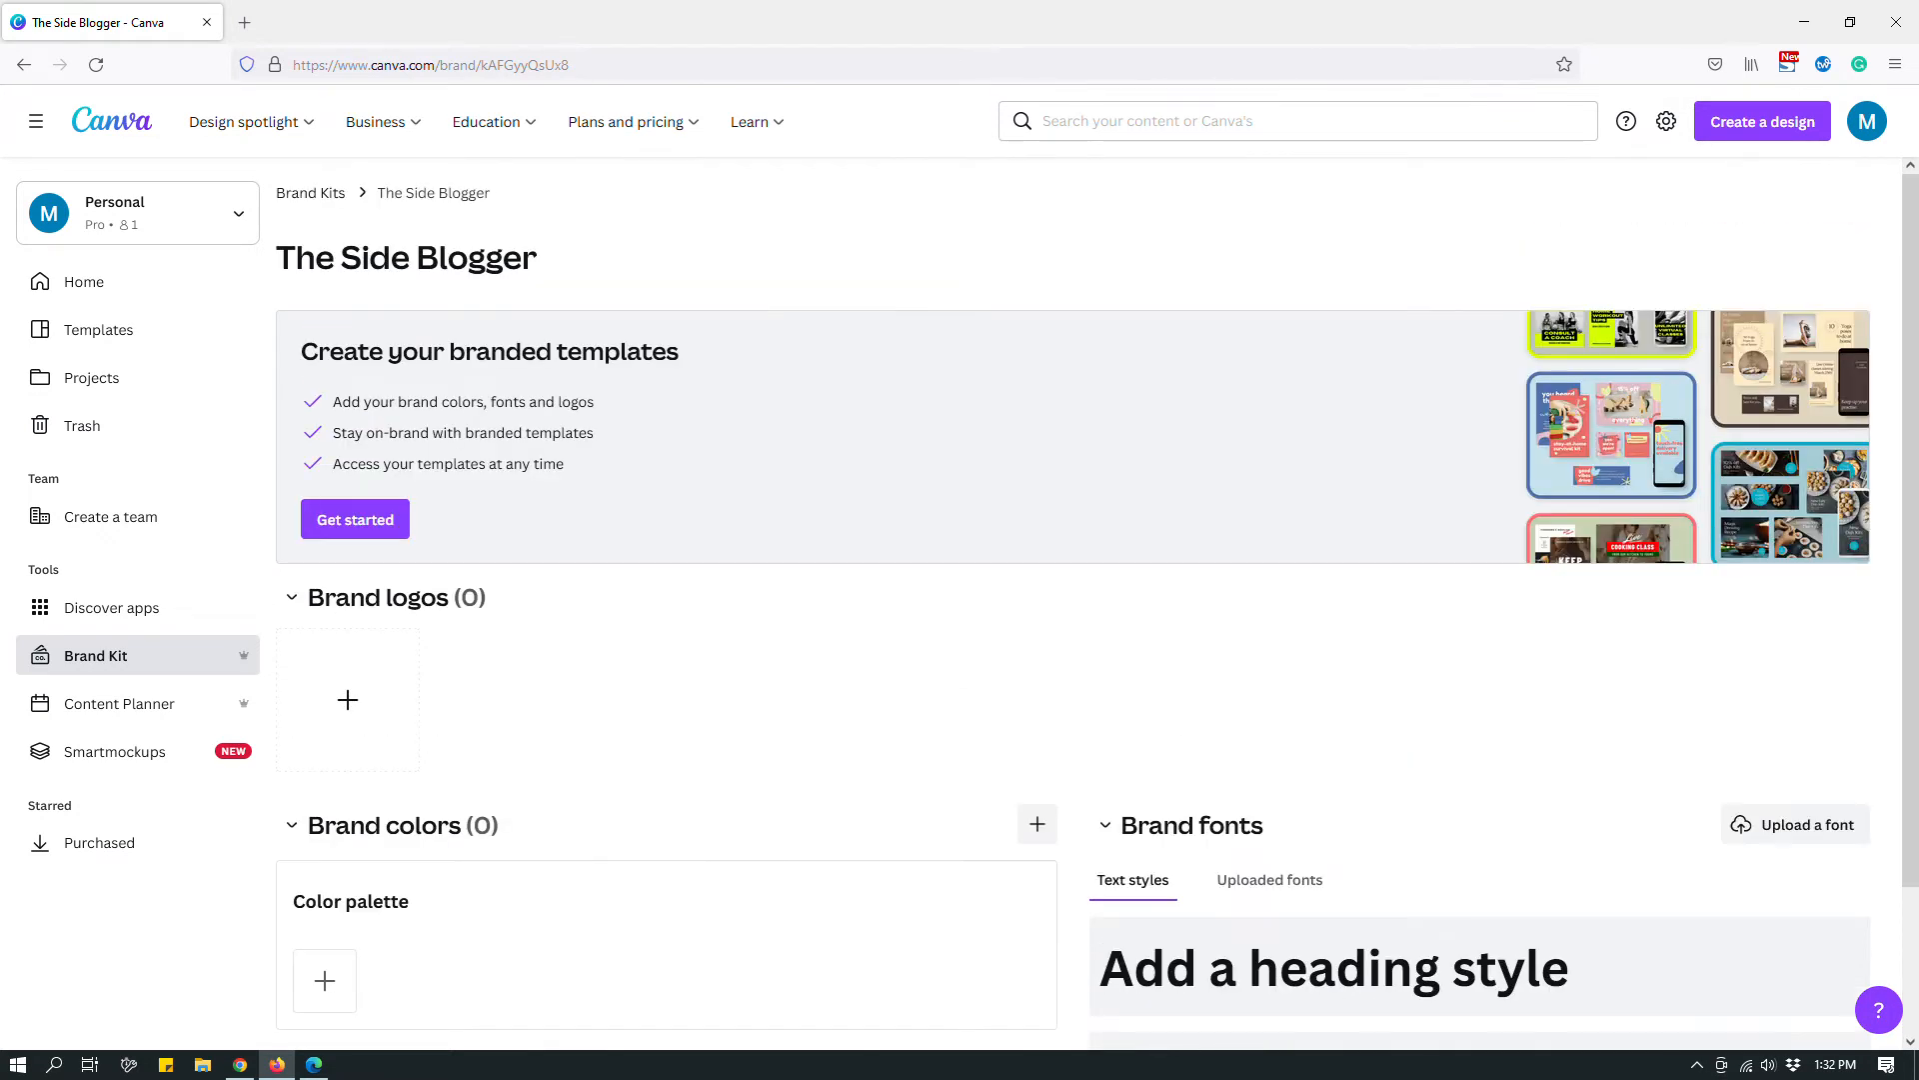
{"action": "scroll", "coordinate": [1097, 600], "scroll_direction": "down", "scroll_amount": 2}
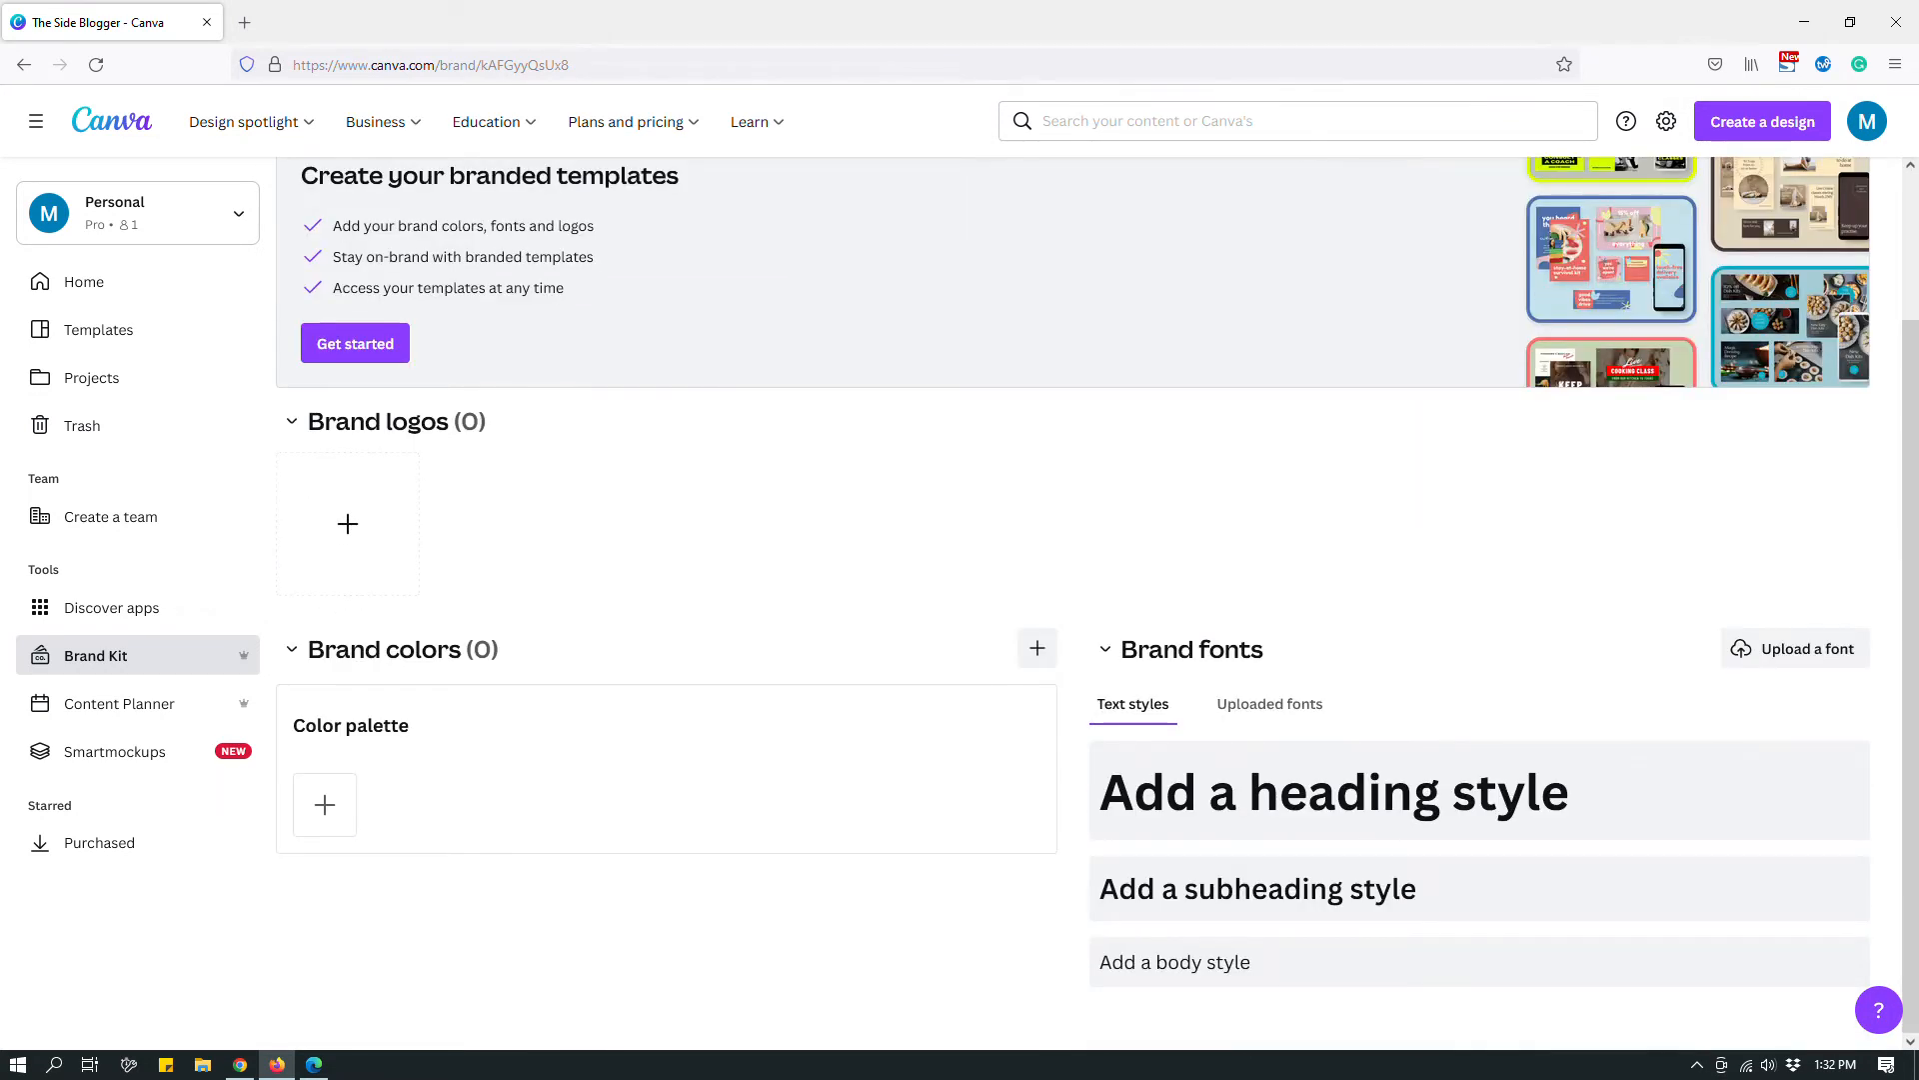
{"action": "scroll", "coordinate": [1097, 600], "scroll_direction": "up", "scroll_amount": 2}
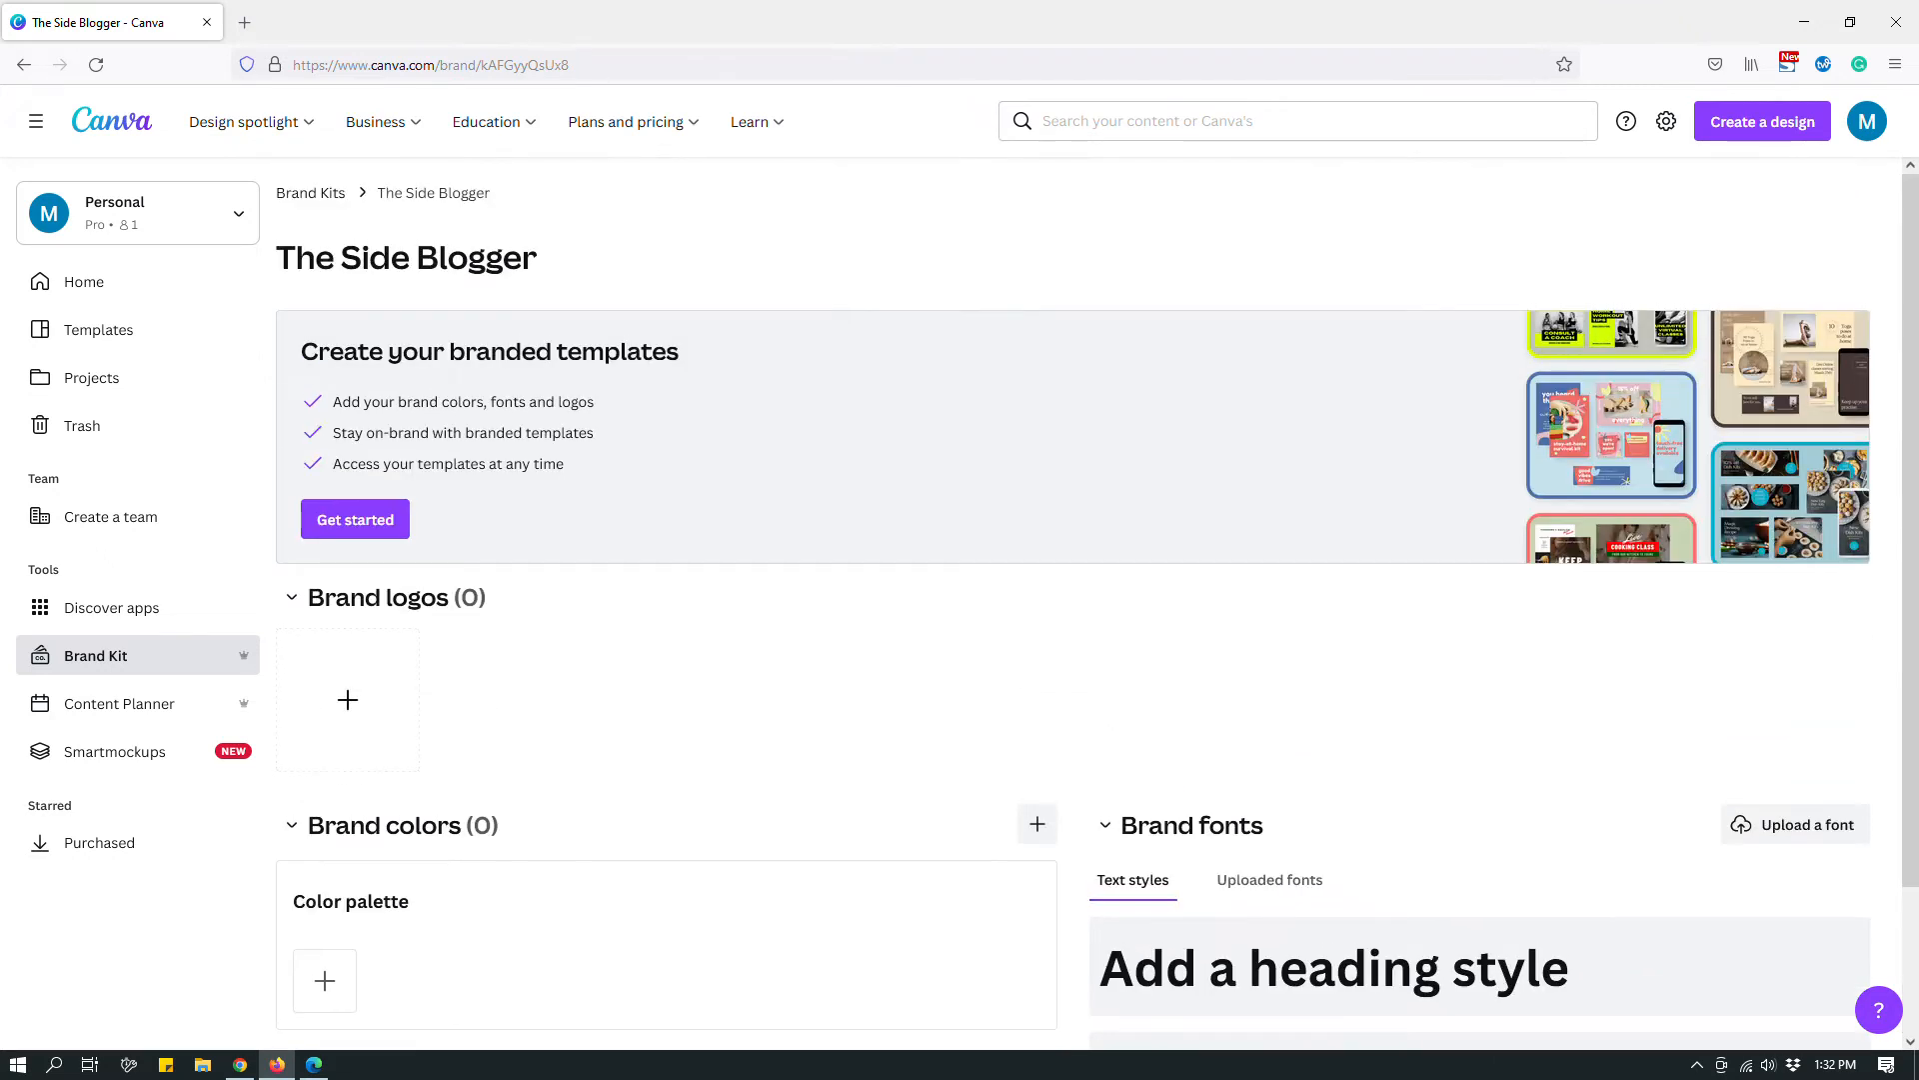
{"action": "scroll", "coordinate": [1098, 600], "scroll_direction": "down", "scroll_amount": 2}
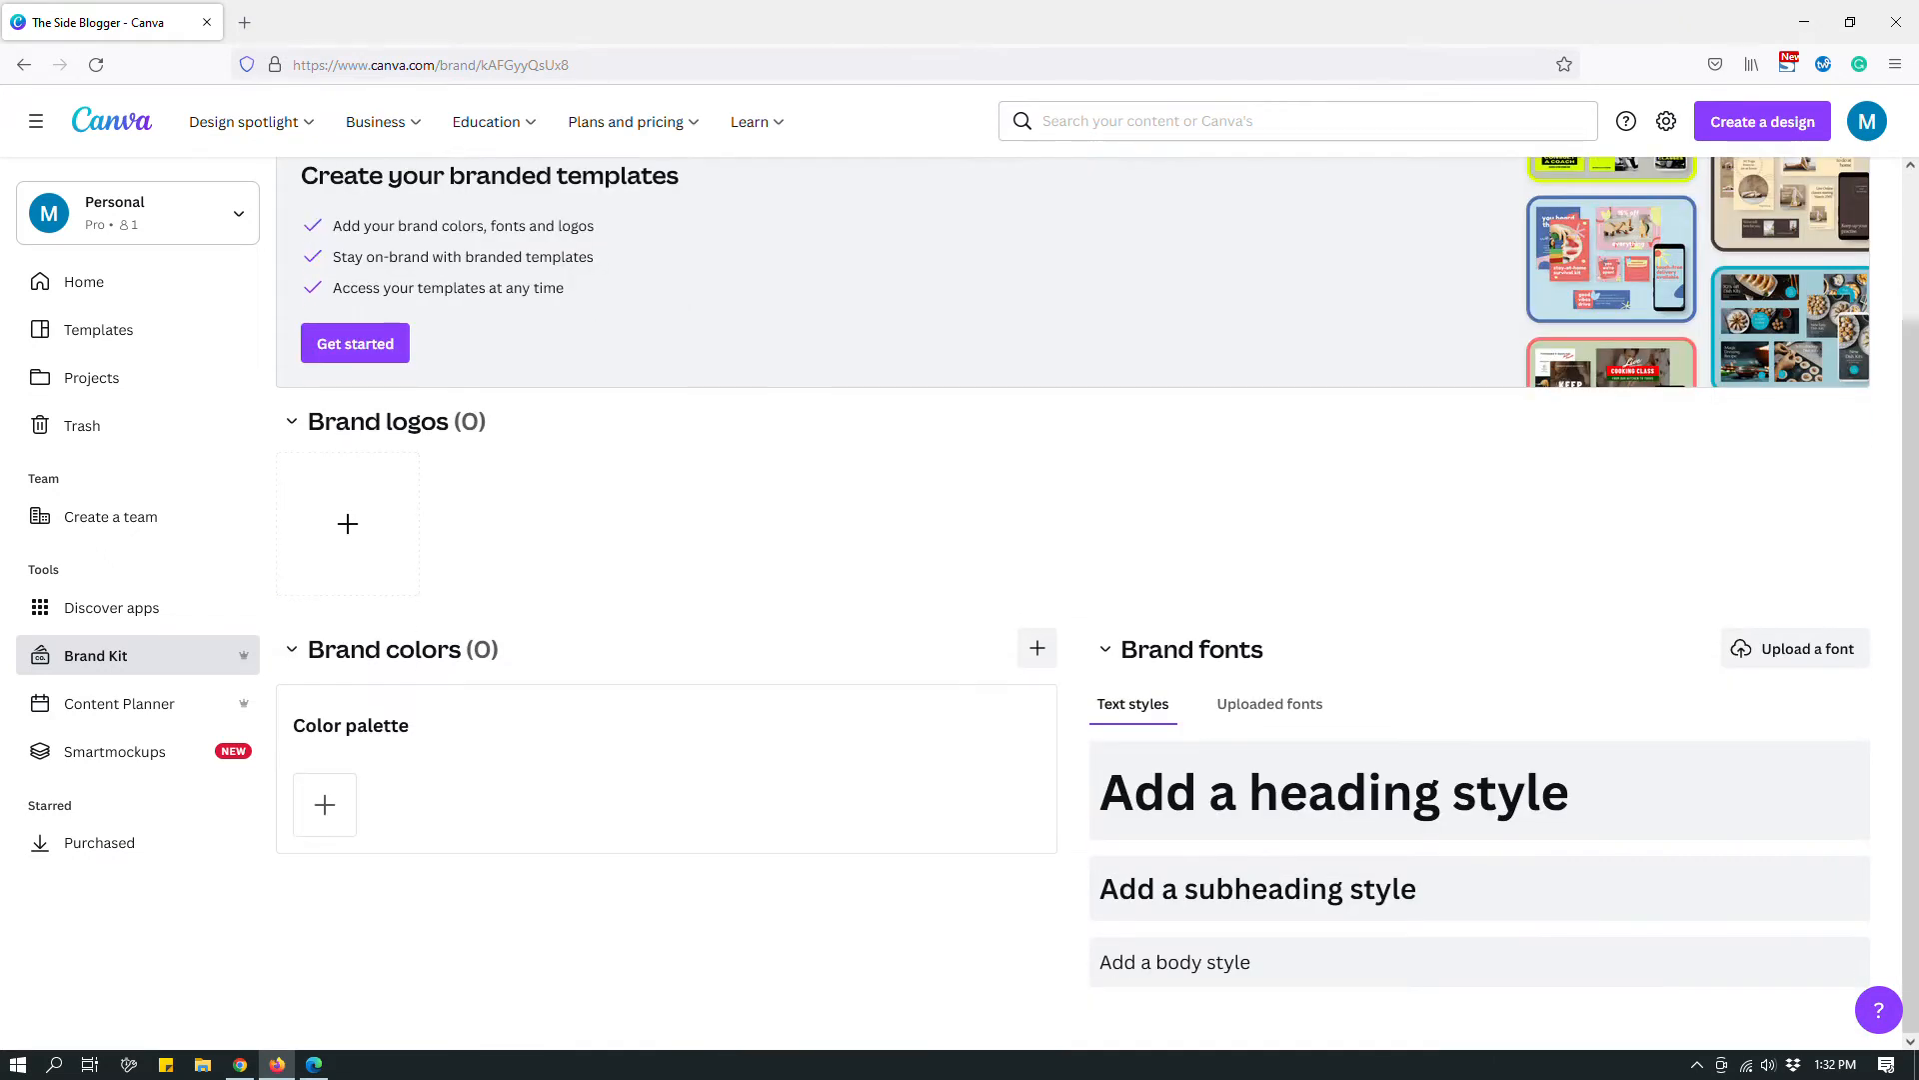
Step: Upload logo-tsb-1.png from the Downloads folder as the logo of The Side Blogger brand kit
{"action": "scroll", "coordinate": [1097, 600], "scroll_direction": "up", "scroll_amount": 2}
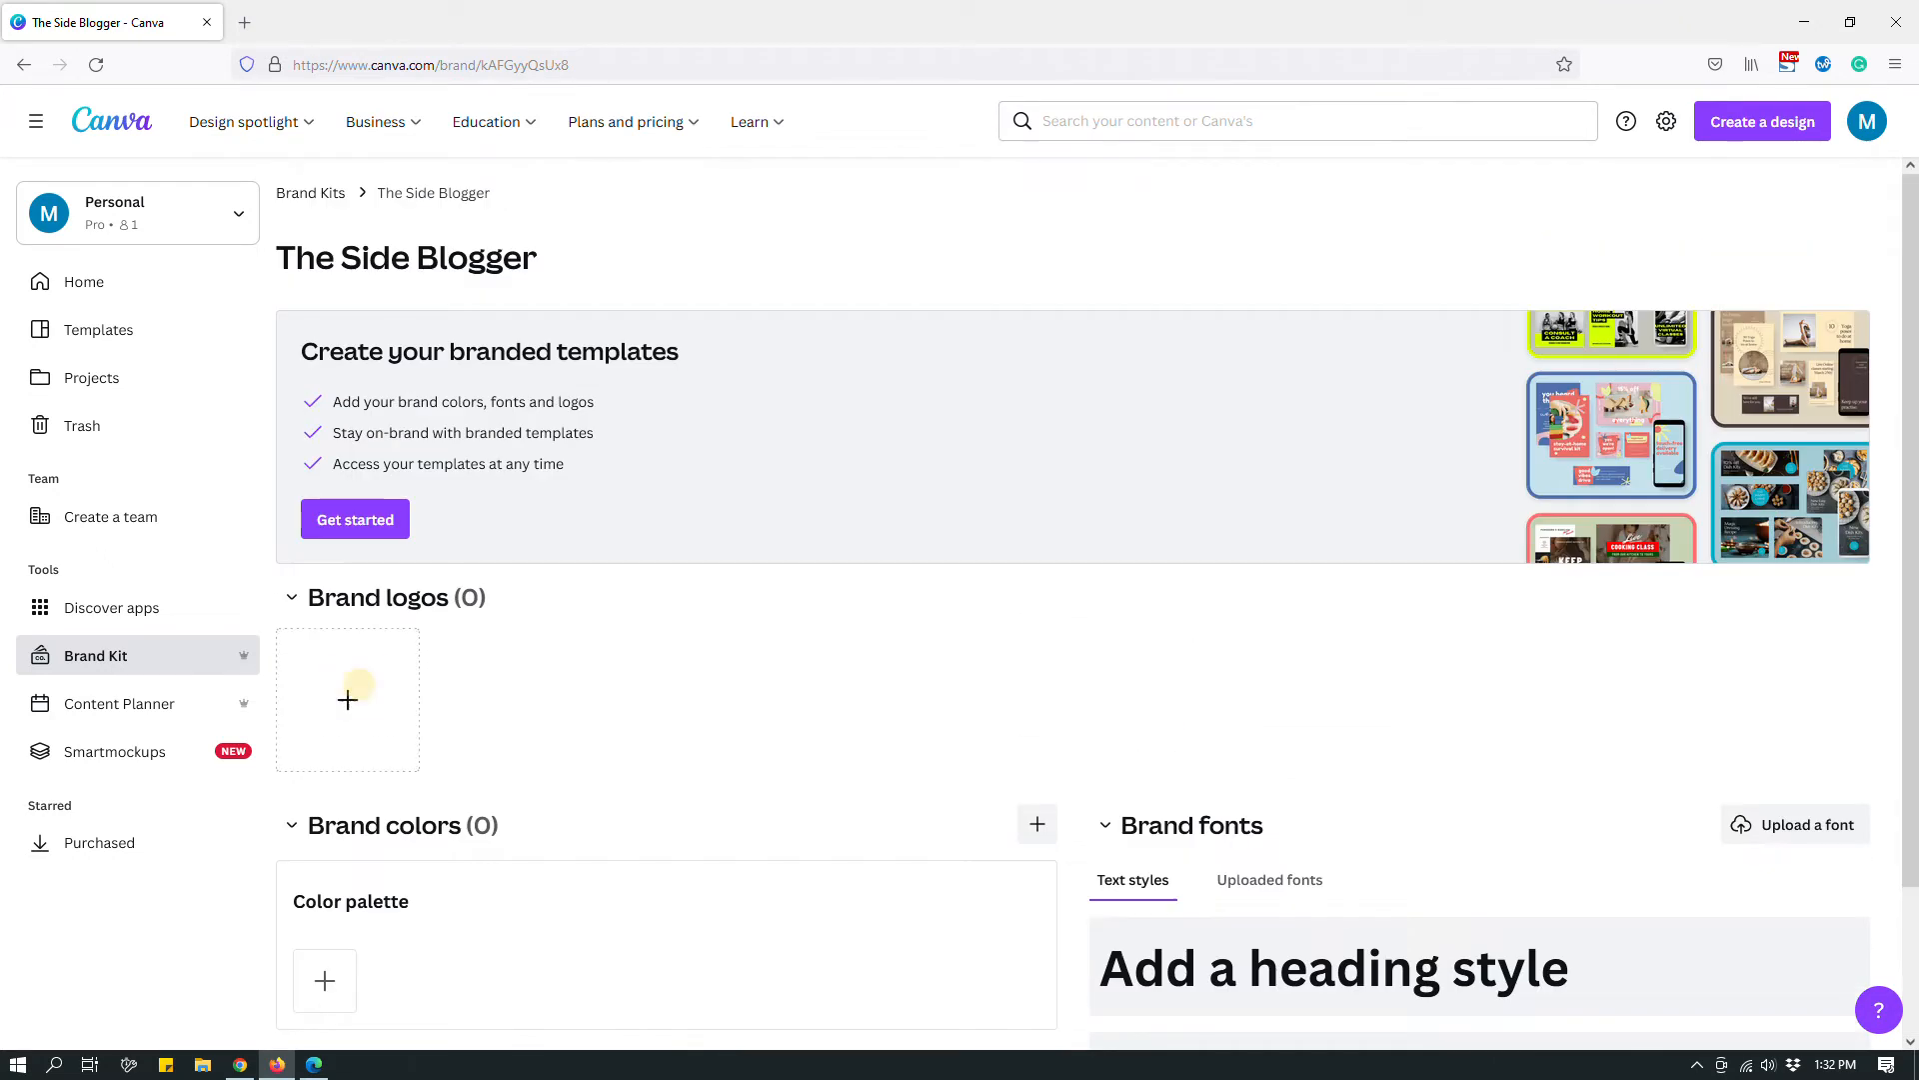
{"action": "left_click", "coordinate": [348, 700]}
{"action": "left_click", "coordinate": [90, 315]}
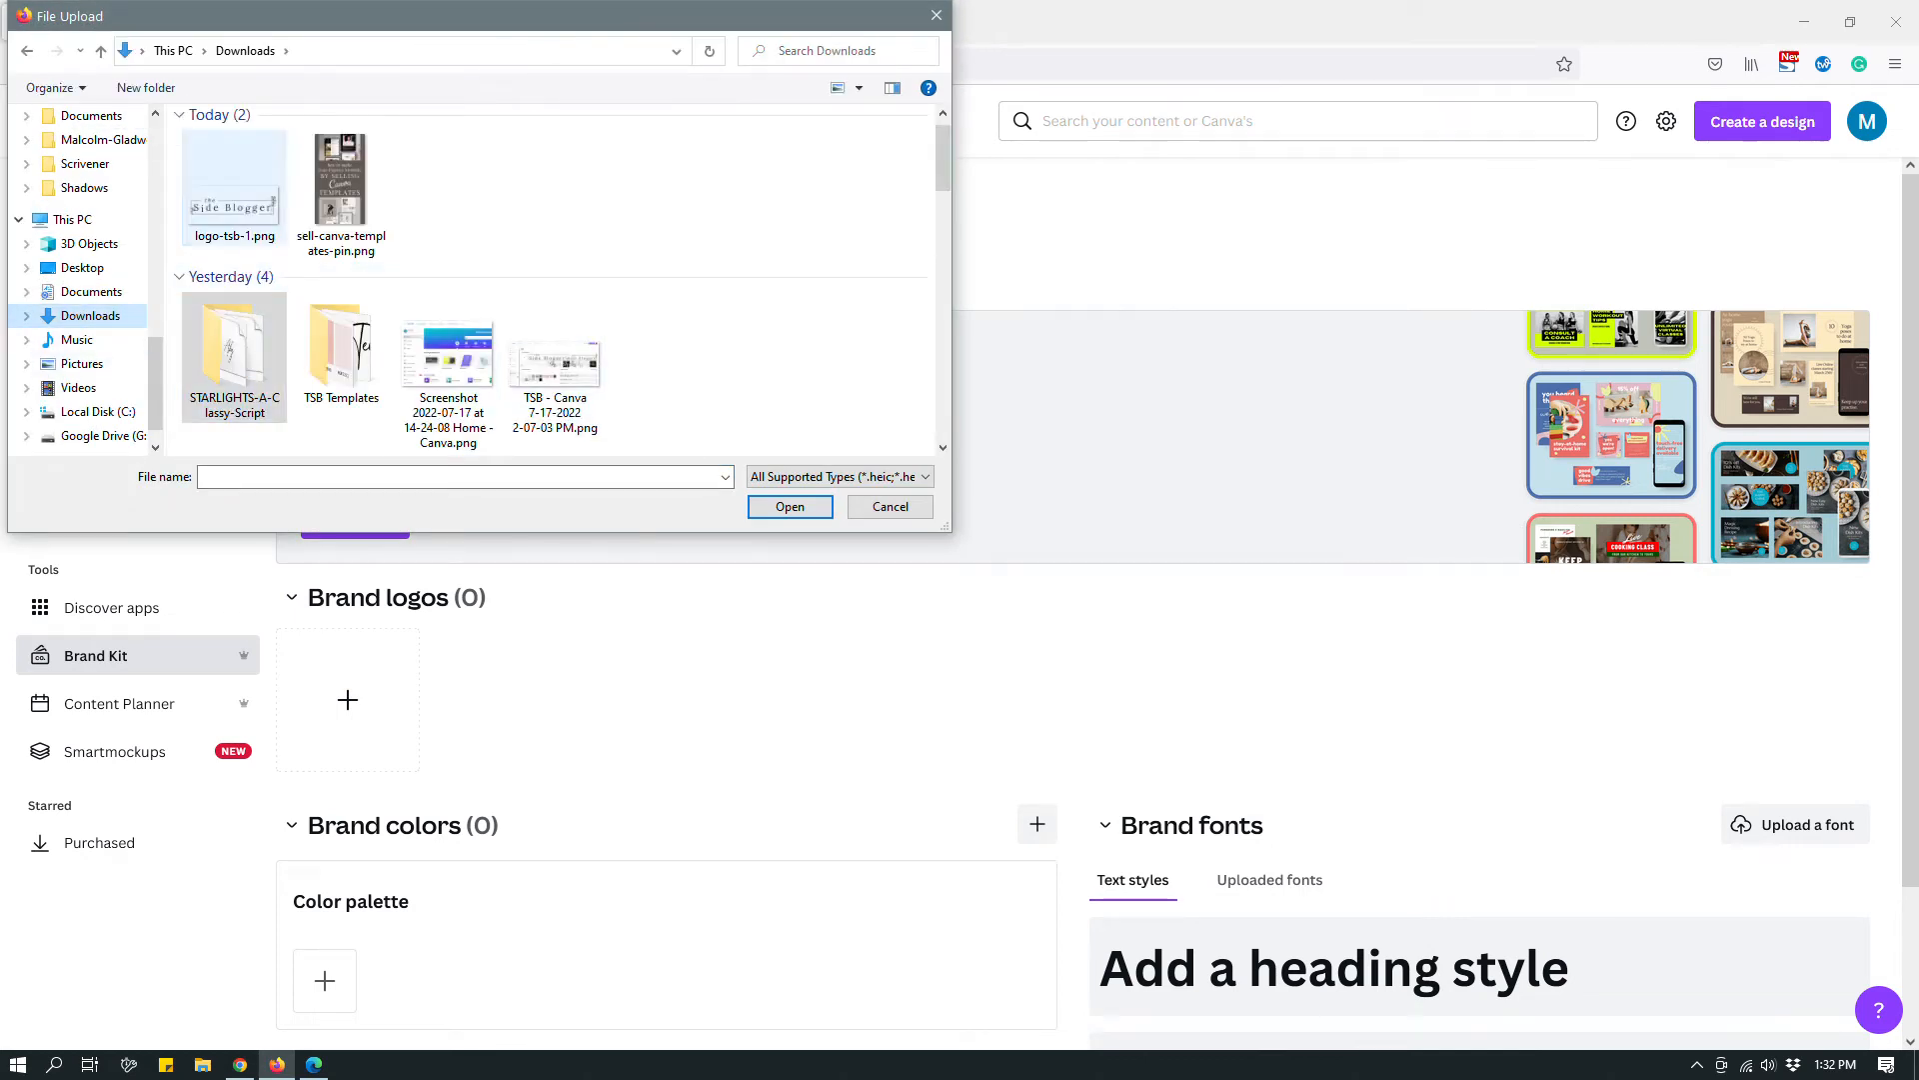
{"action": "left_click", "coordinate": [234, 185]}
{"action": "left_click", "coordinate": [790, 507]}
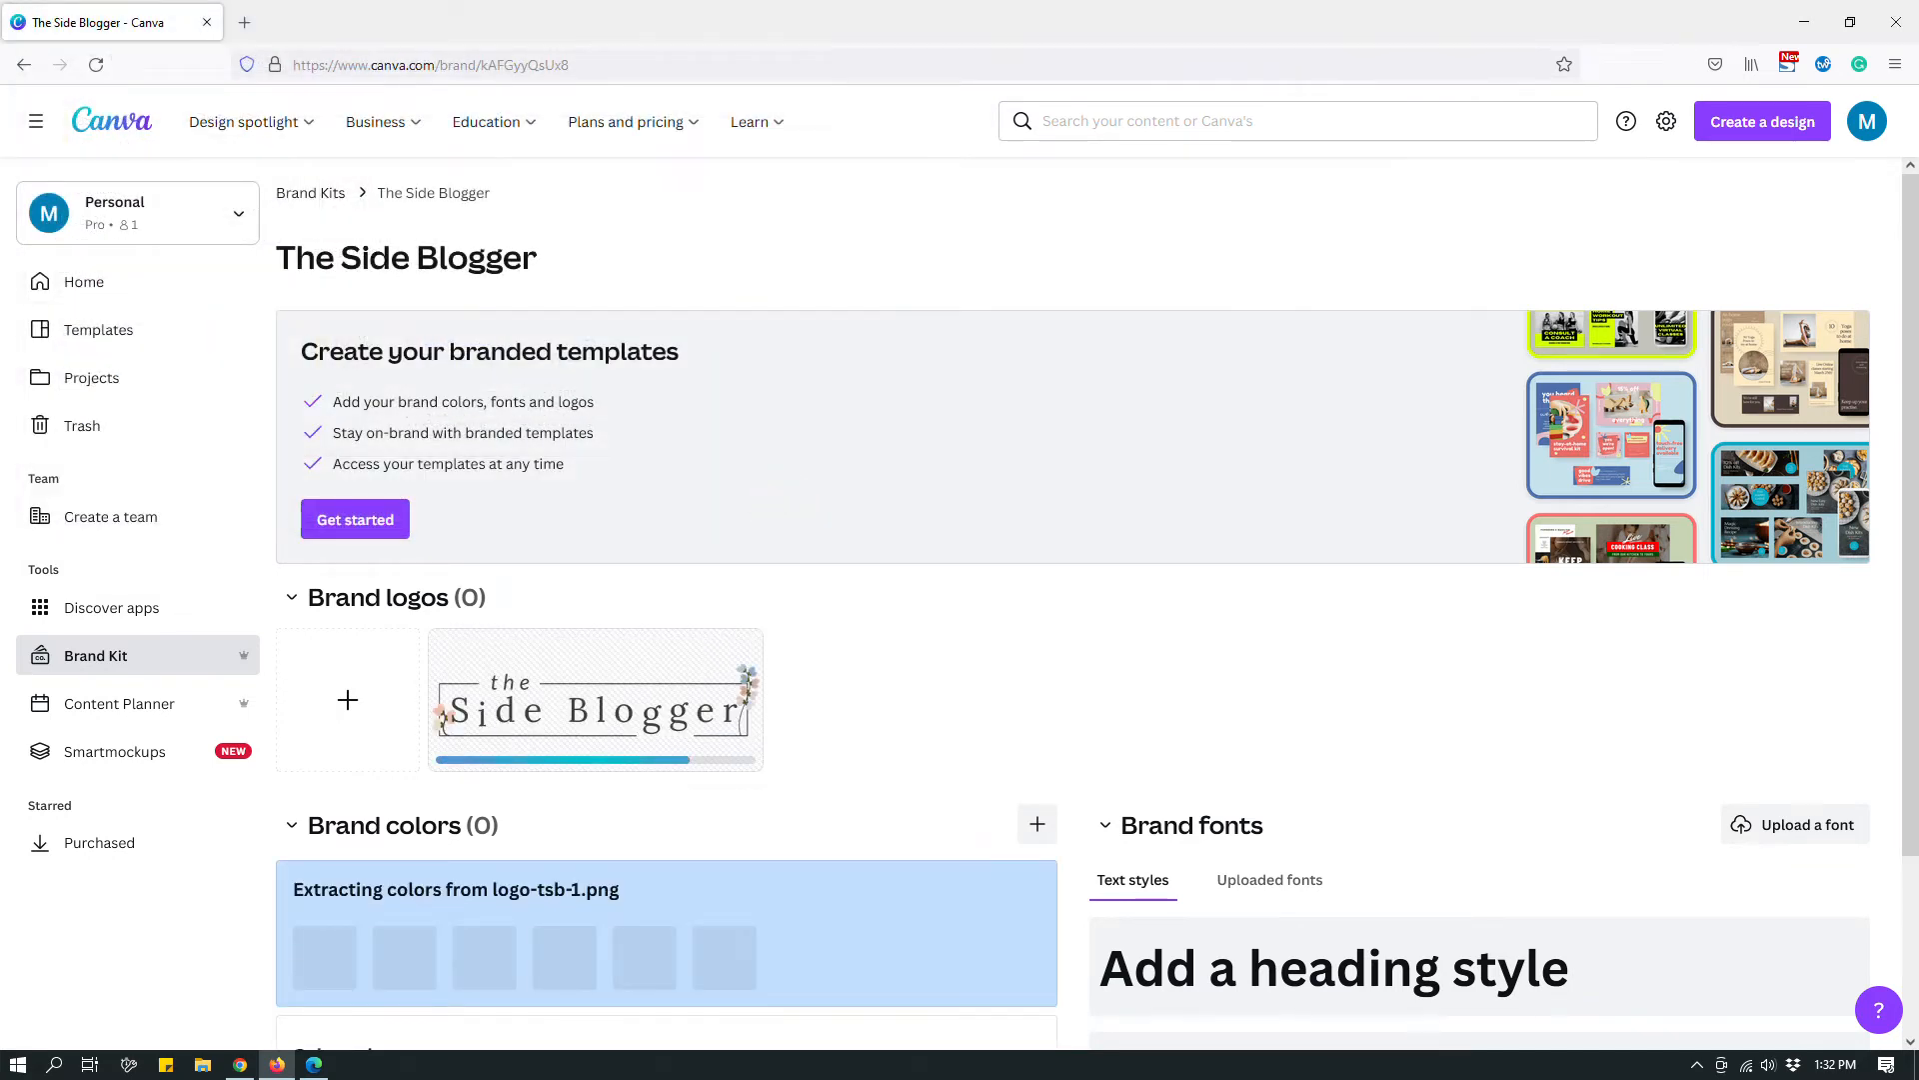
{"action": "scroll", "coordinate": [1097, 586], "scroll_direction": "down", "scroll_amount": 2}
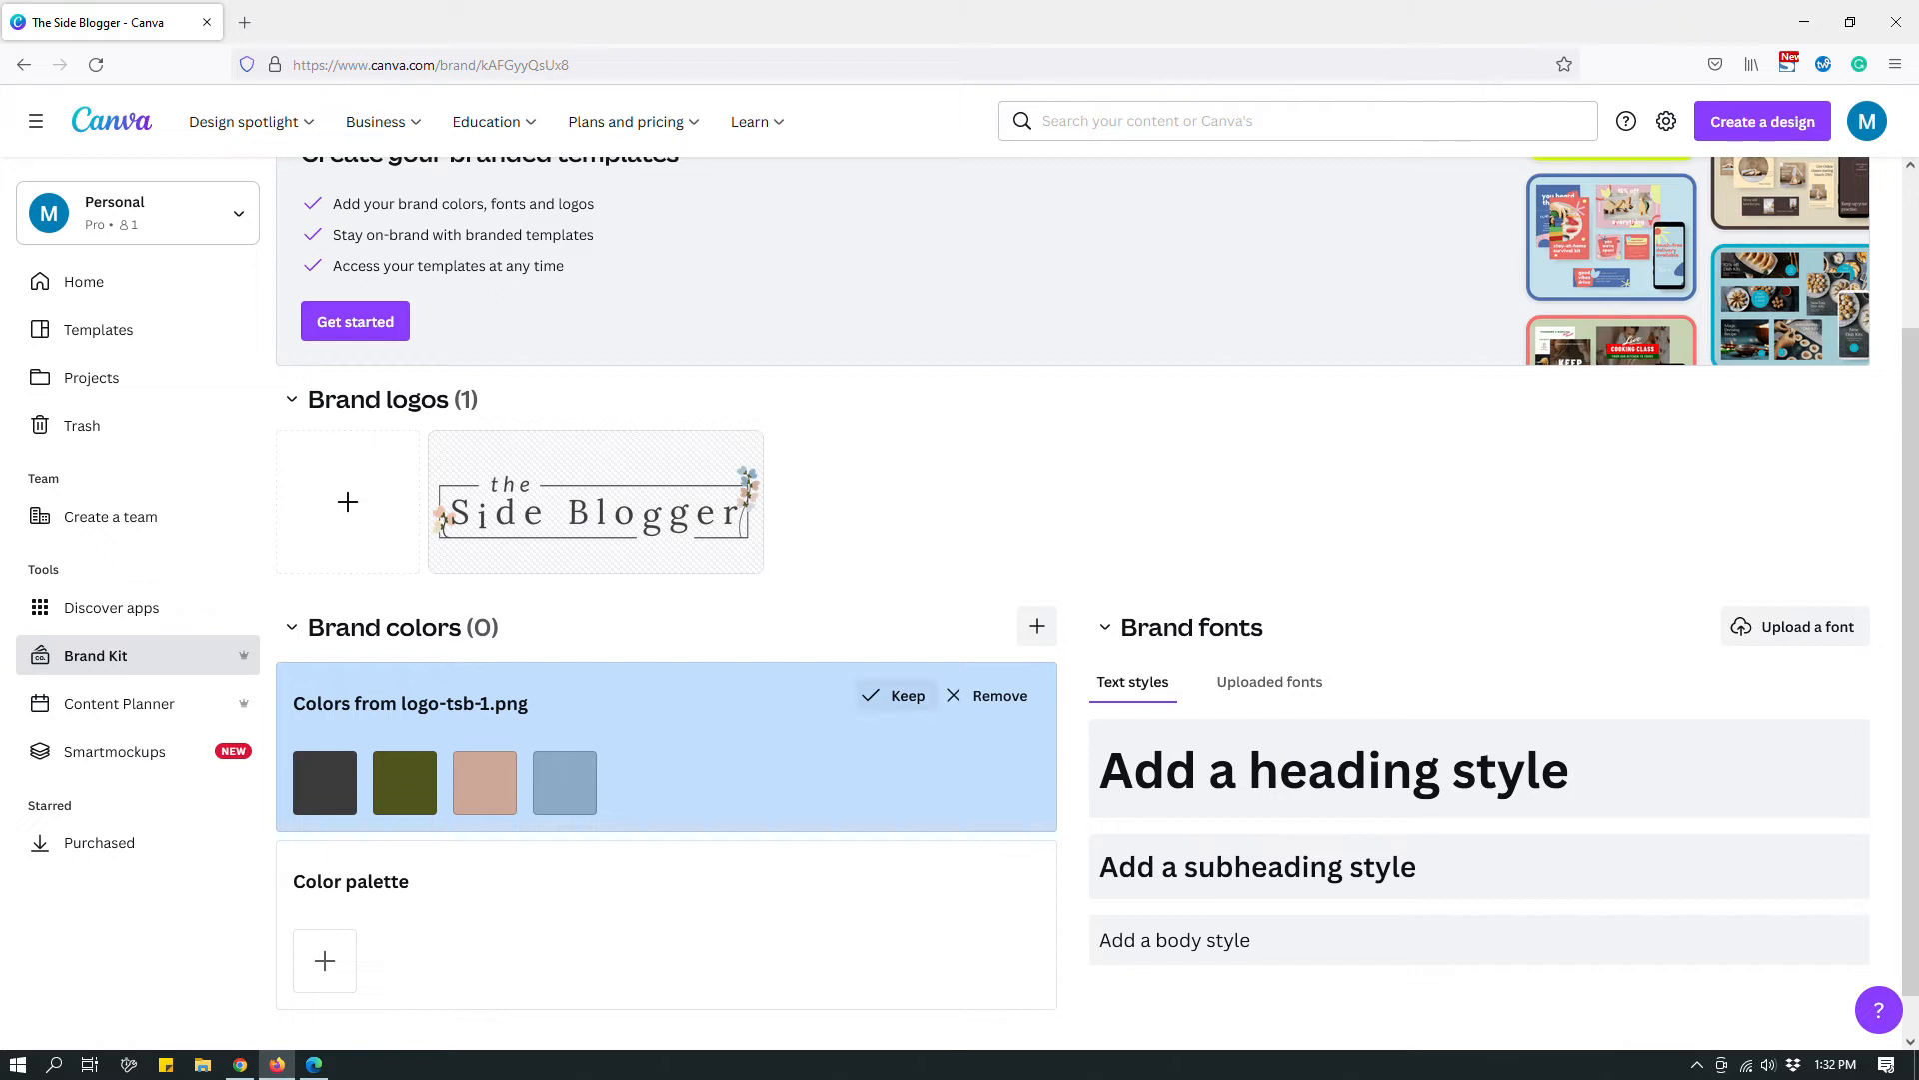
Step: Keep the suggested color palette from logo-tsb-1.png and set the heading style's brand font to Montserrat
{"action": "left_click", "coordinate": [900, 694]}
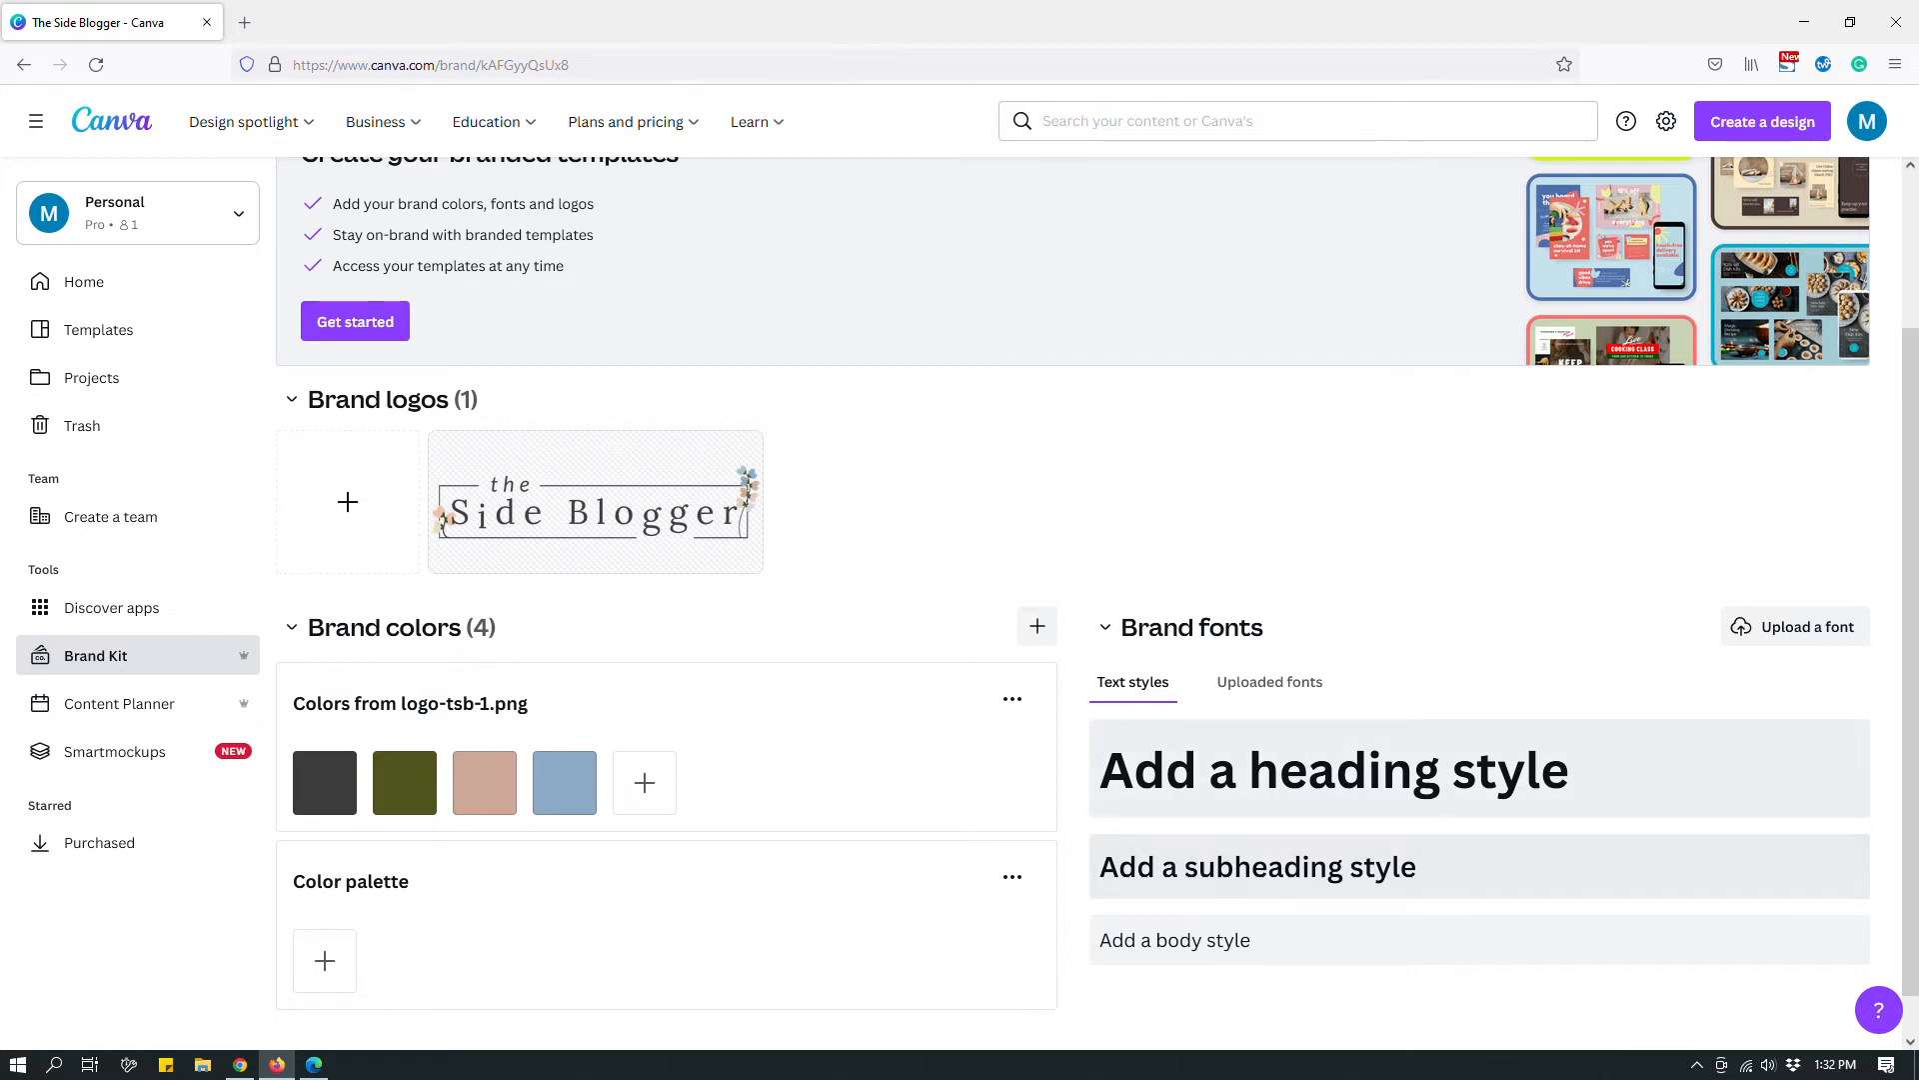
{"action": "scroll", "coordinate": [1098, 592], "scroll_direction": "down", "scroll_amount": 1}
{"action": "left_click", "coordinate": [1308, 722]}
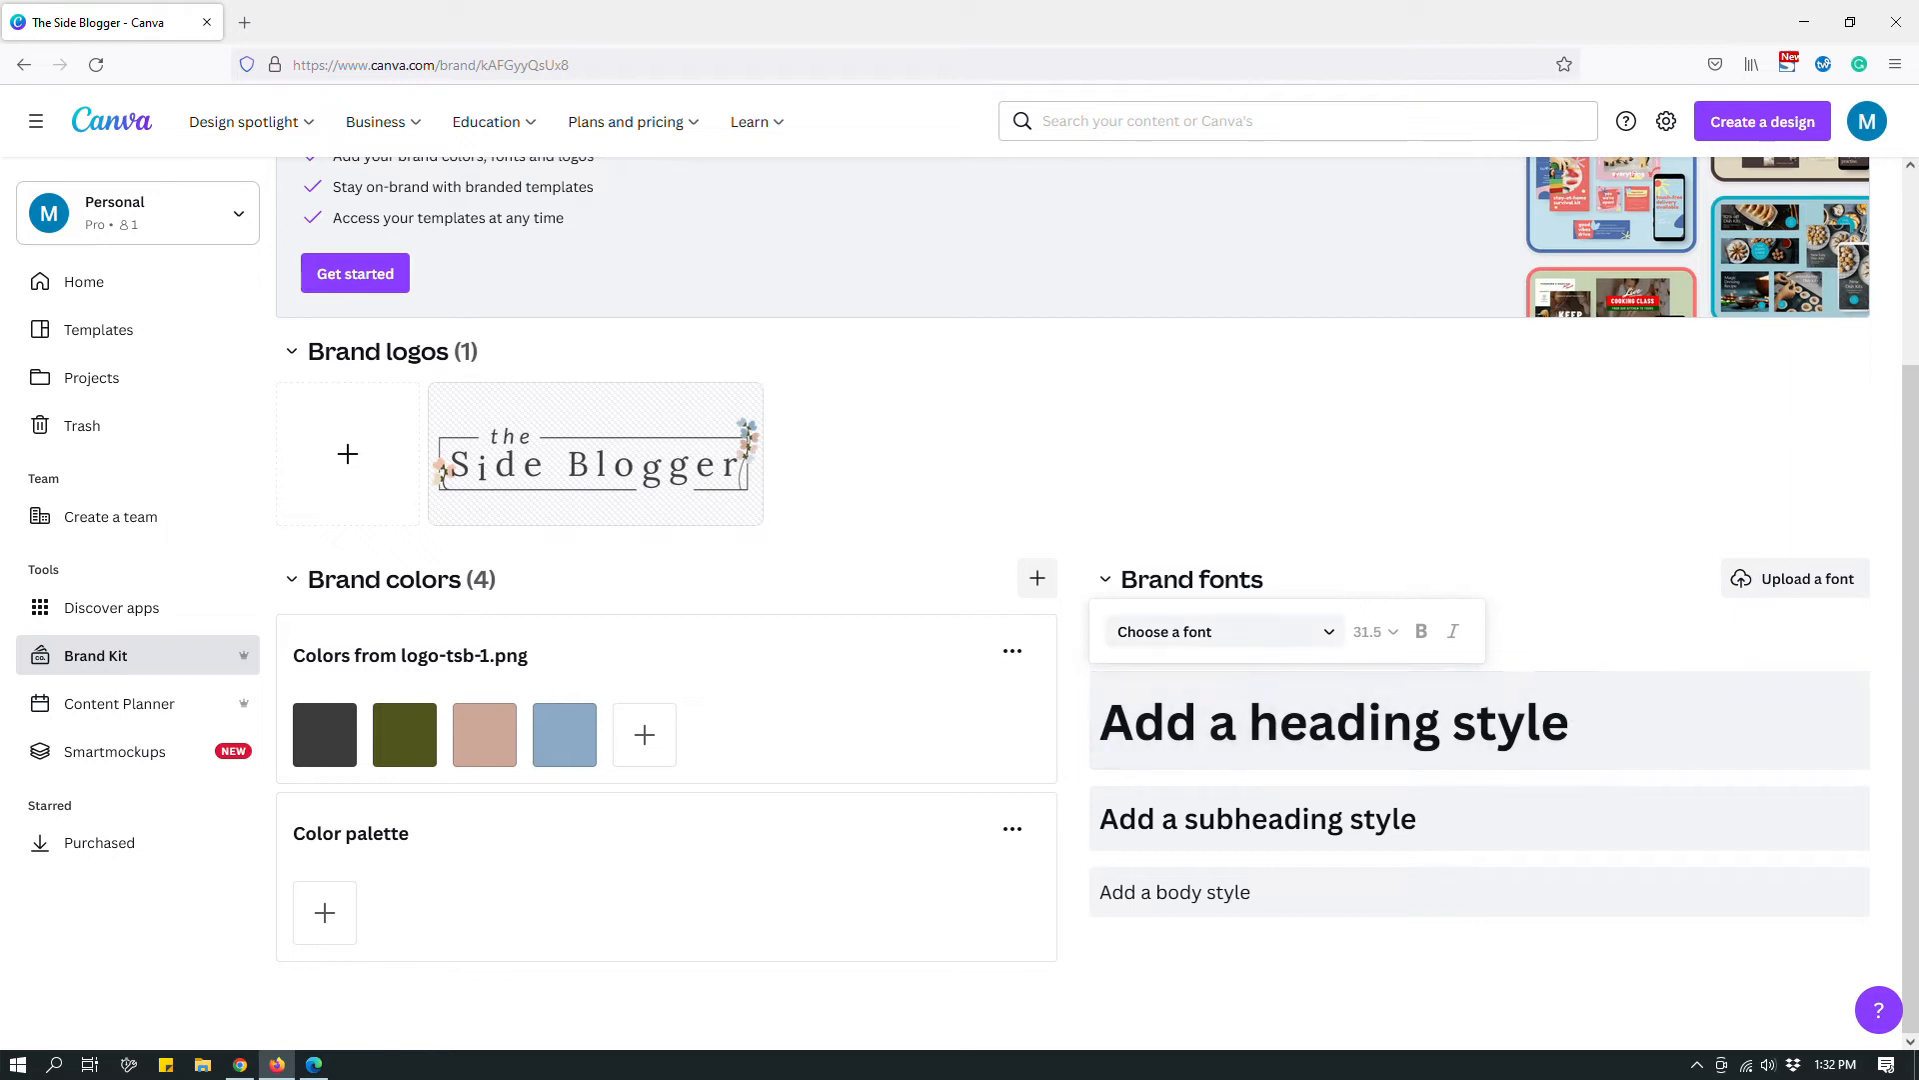
{"action": "left_click", "coordinate": [1225, 631]}
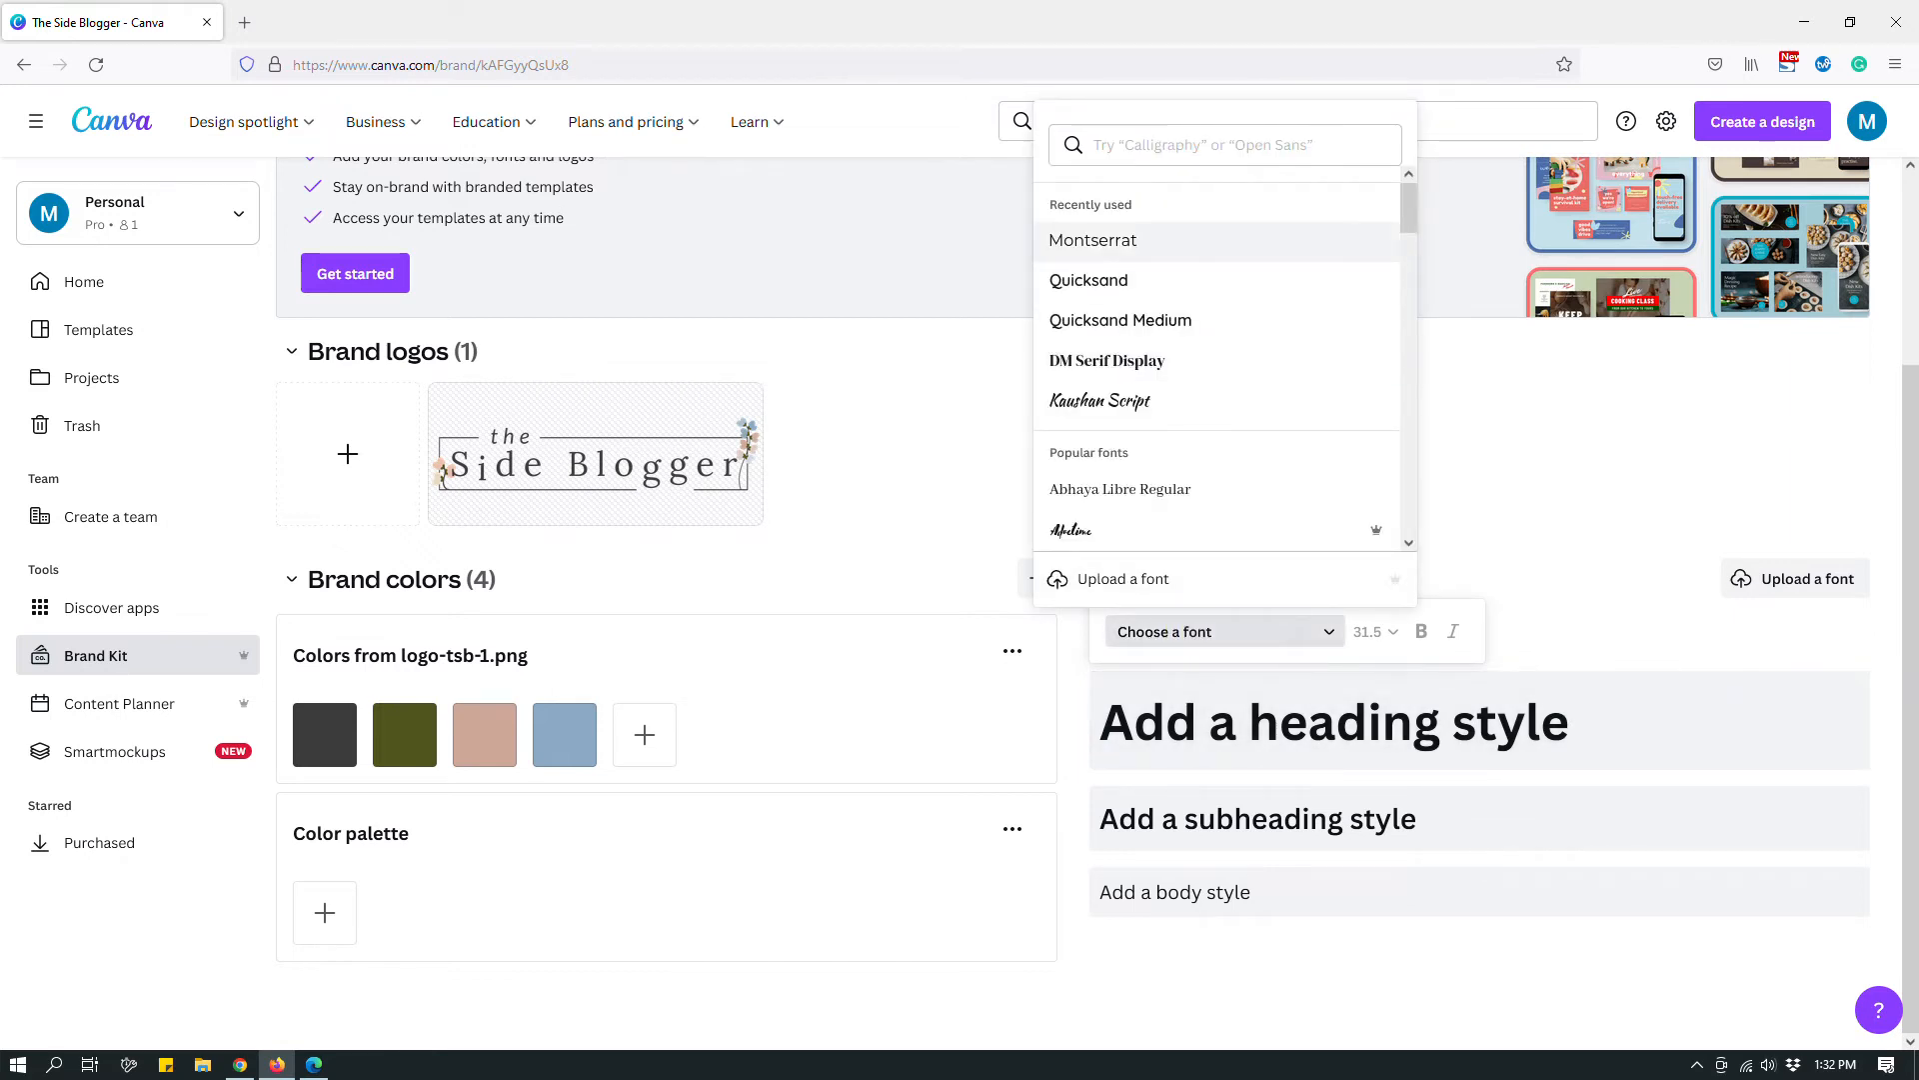
{"action": "left_click", "coordinate": [1093, 240]}
{"action": "left_click", "coordinate": [1507, 475]}
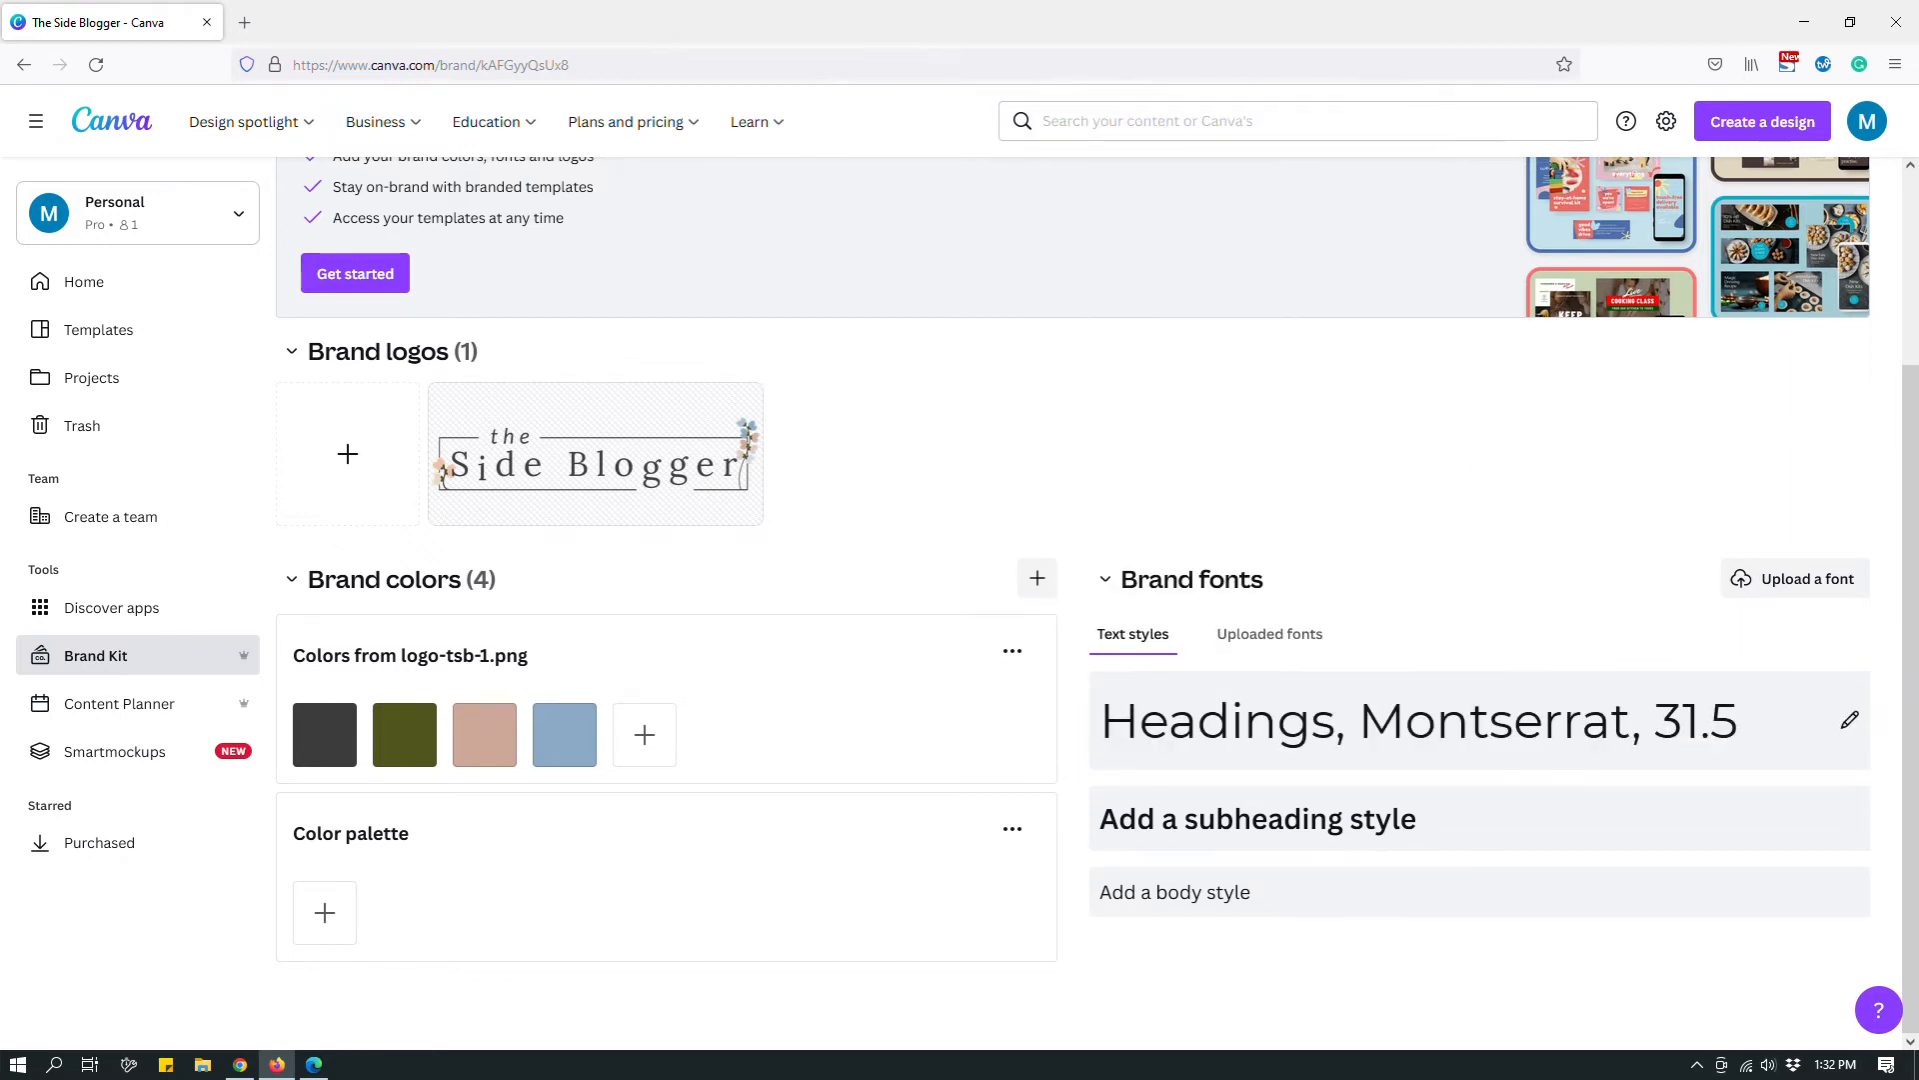
Step: Review the logo, brand colors and brand fonts of The Side Blogger brand kit
{"action": "scroll", "coordinate": [1074, 602], "scroll_direction": "up", "scroll_amount": 3}
{"action": "scroll", "coordinate": [1073, 602], "scroll_direction": "down", "scroll_amount": 3}
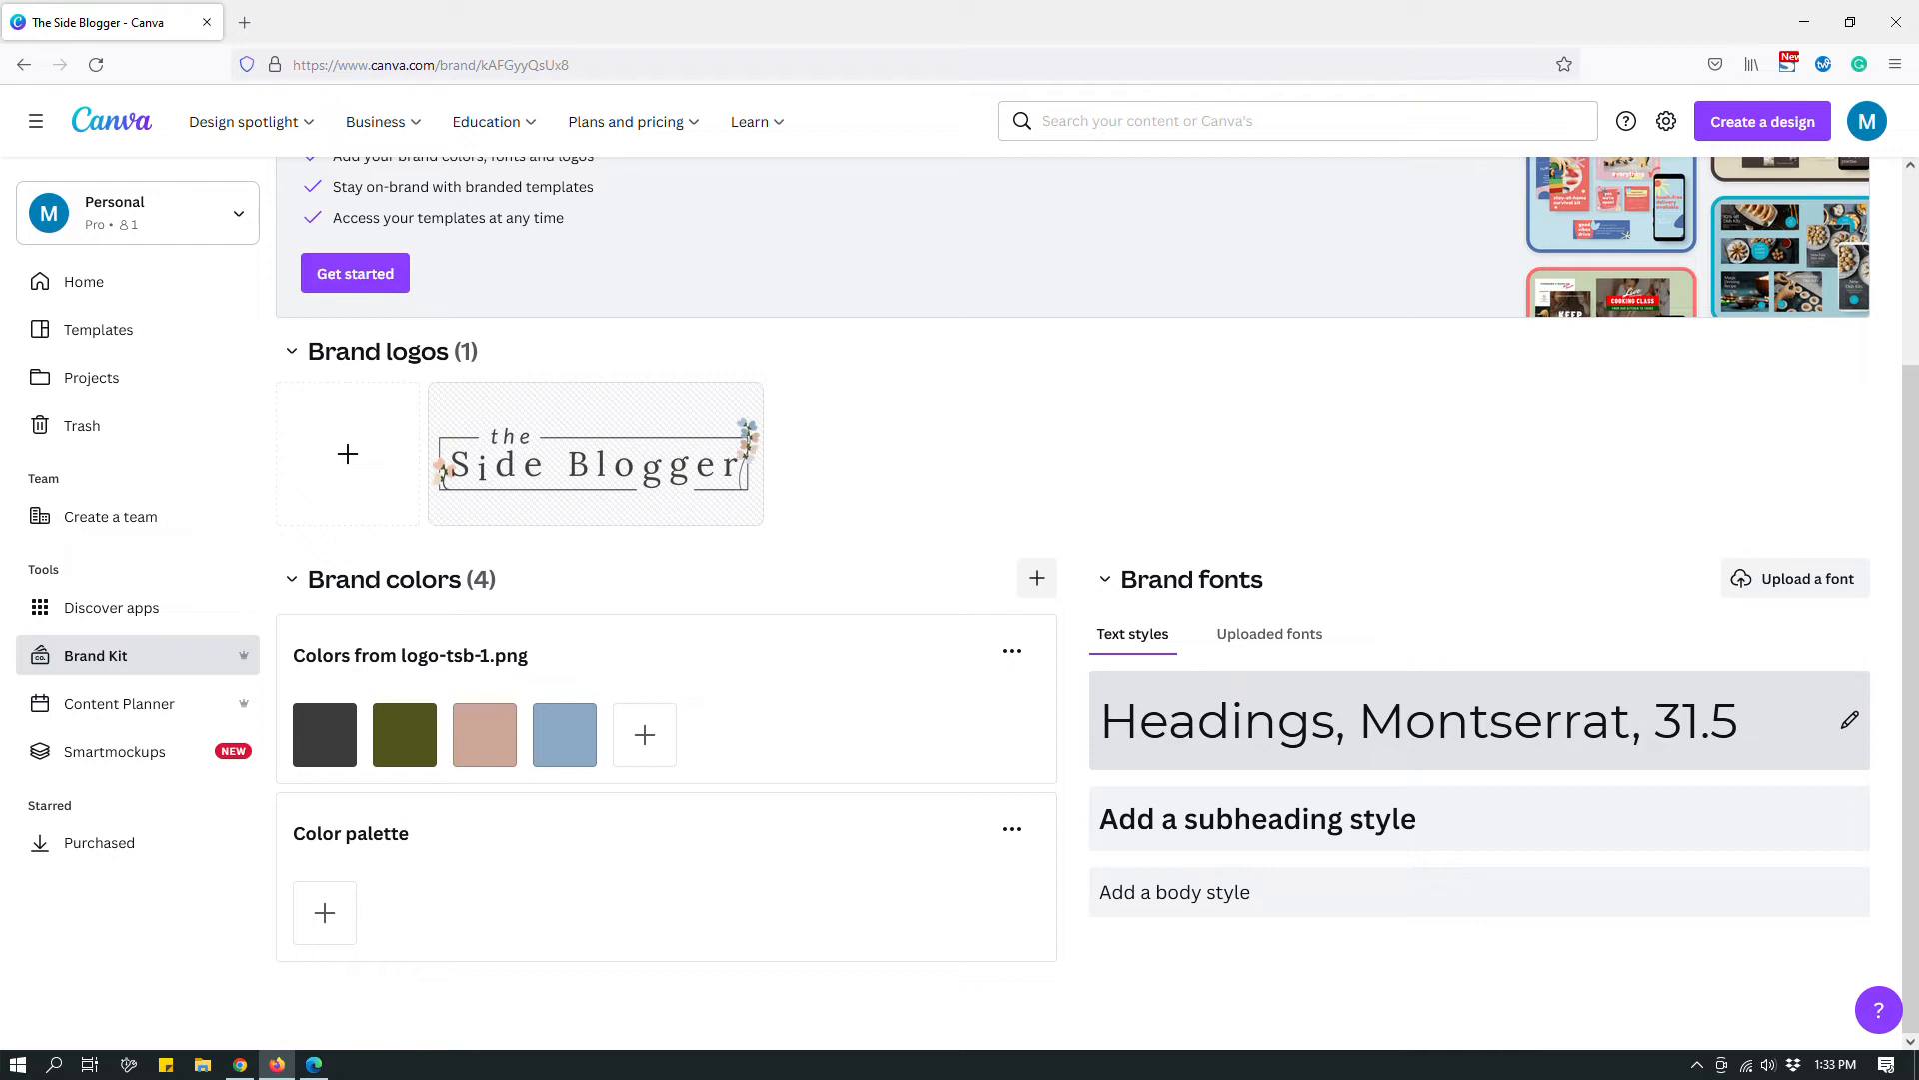
{"action": "scroll", "coordinate": [1400, 720], "scroll_direction": "up", "scroll_amount": 3}
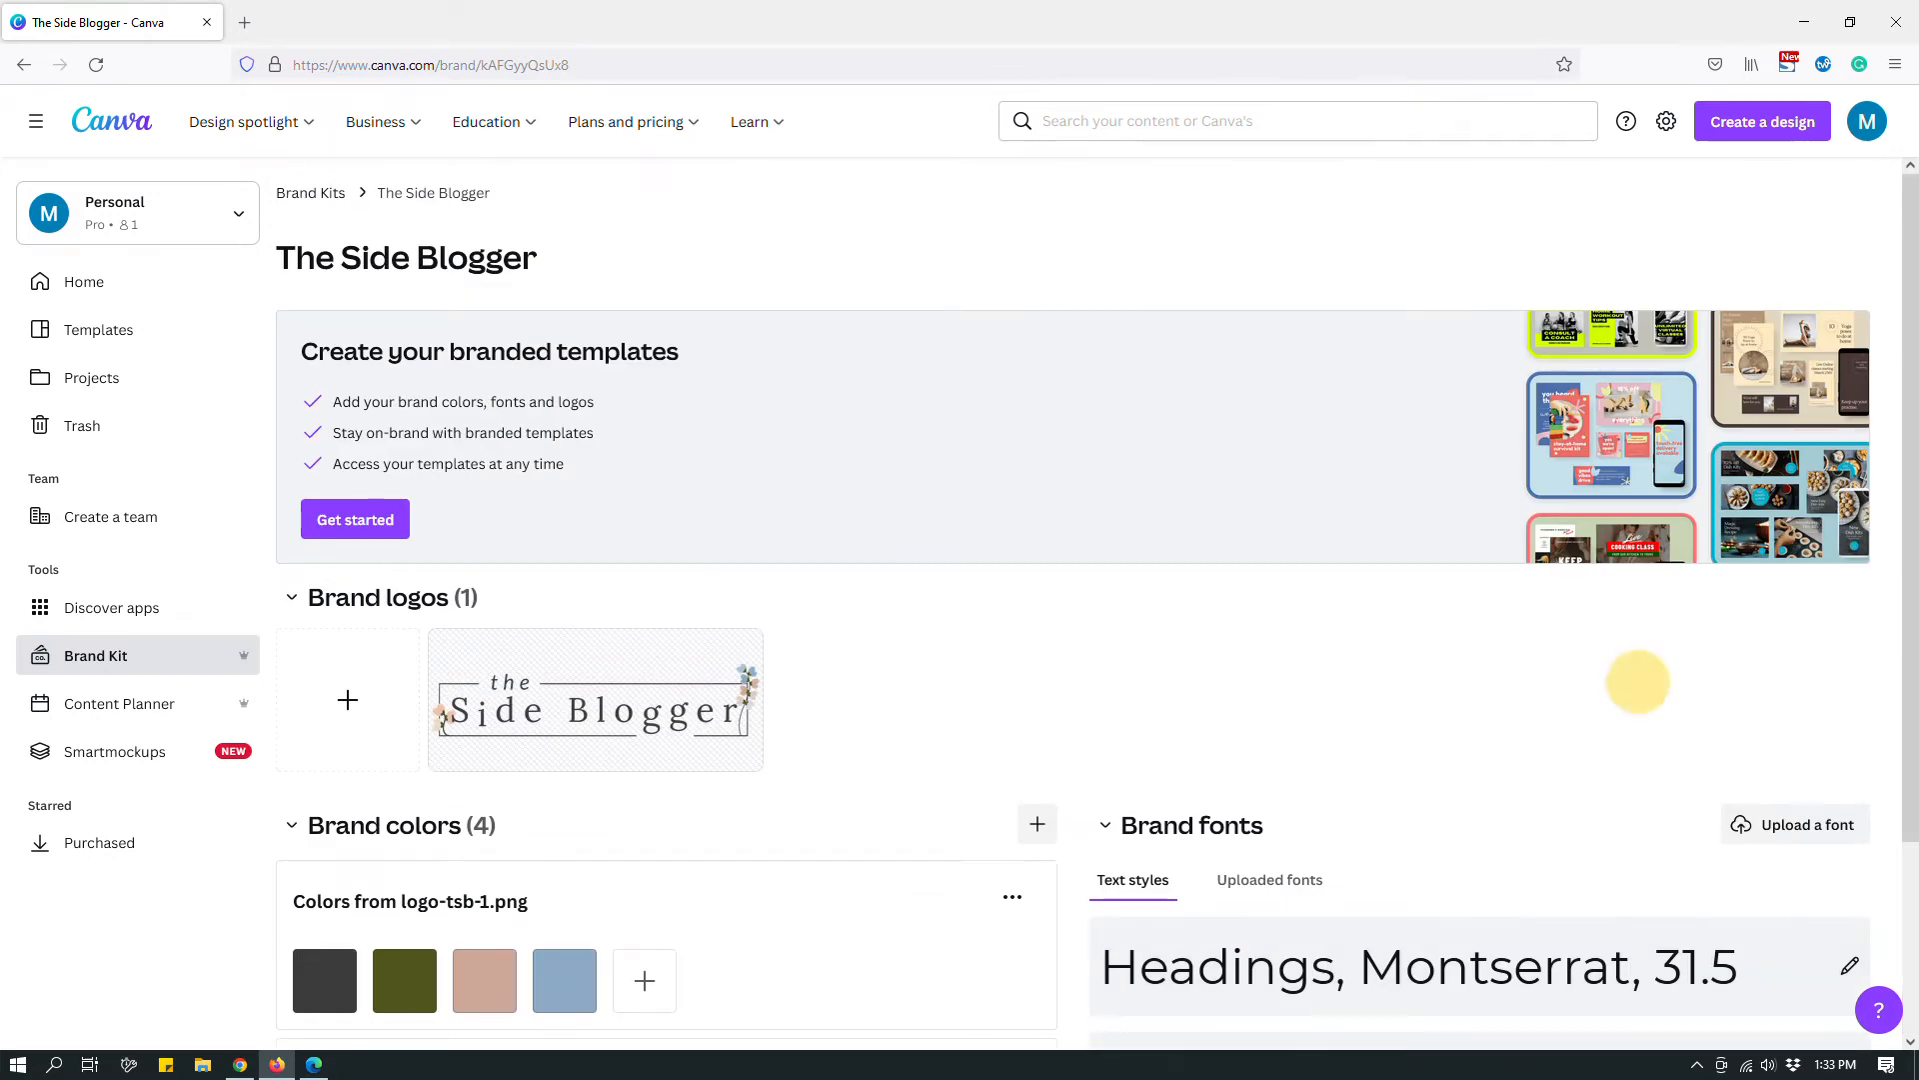
{"action": "scroll", "coordinate": [1638, 681], "scroll_direction": "down", "scroll_amount": 3}
{"action": "scroll", "coordinate": [1637, 681], "scroll_direction": "up", "scroll_amount": 3}
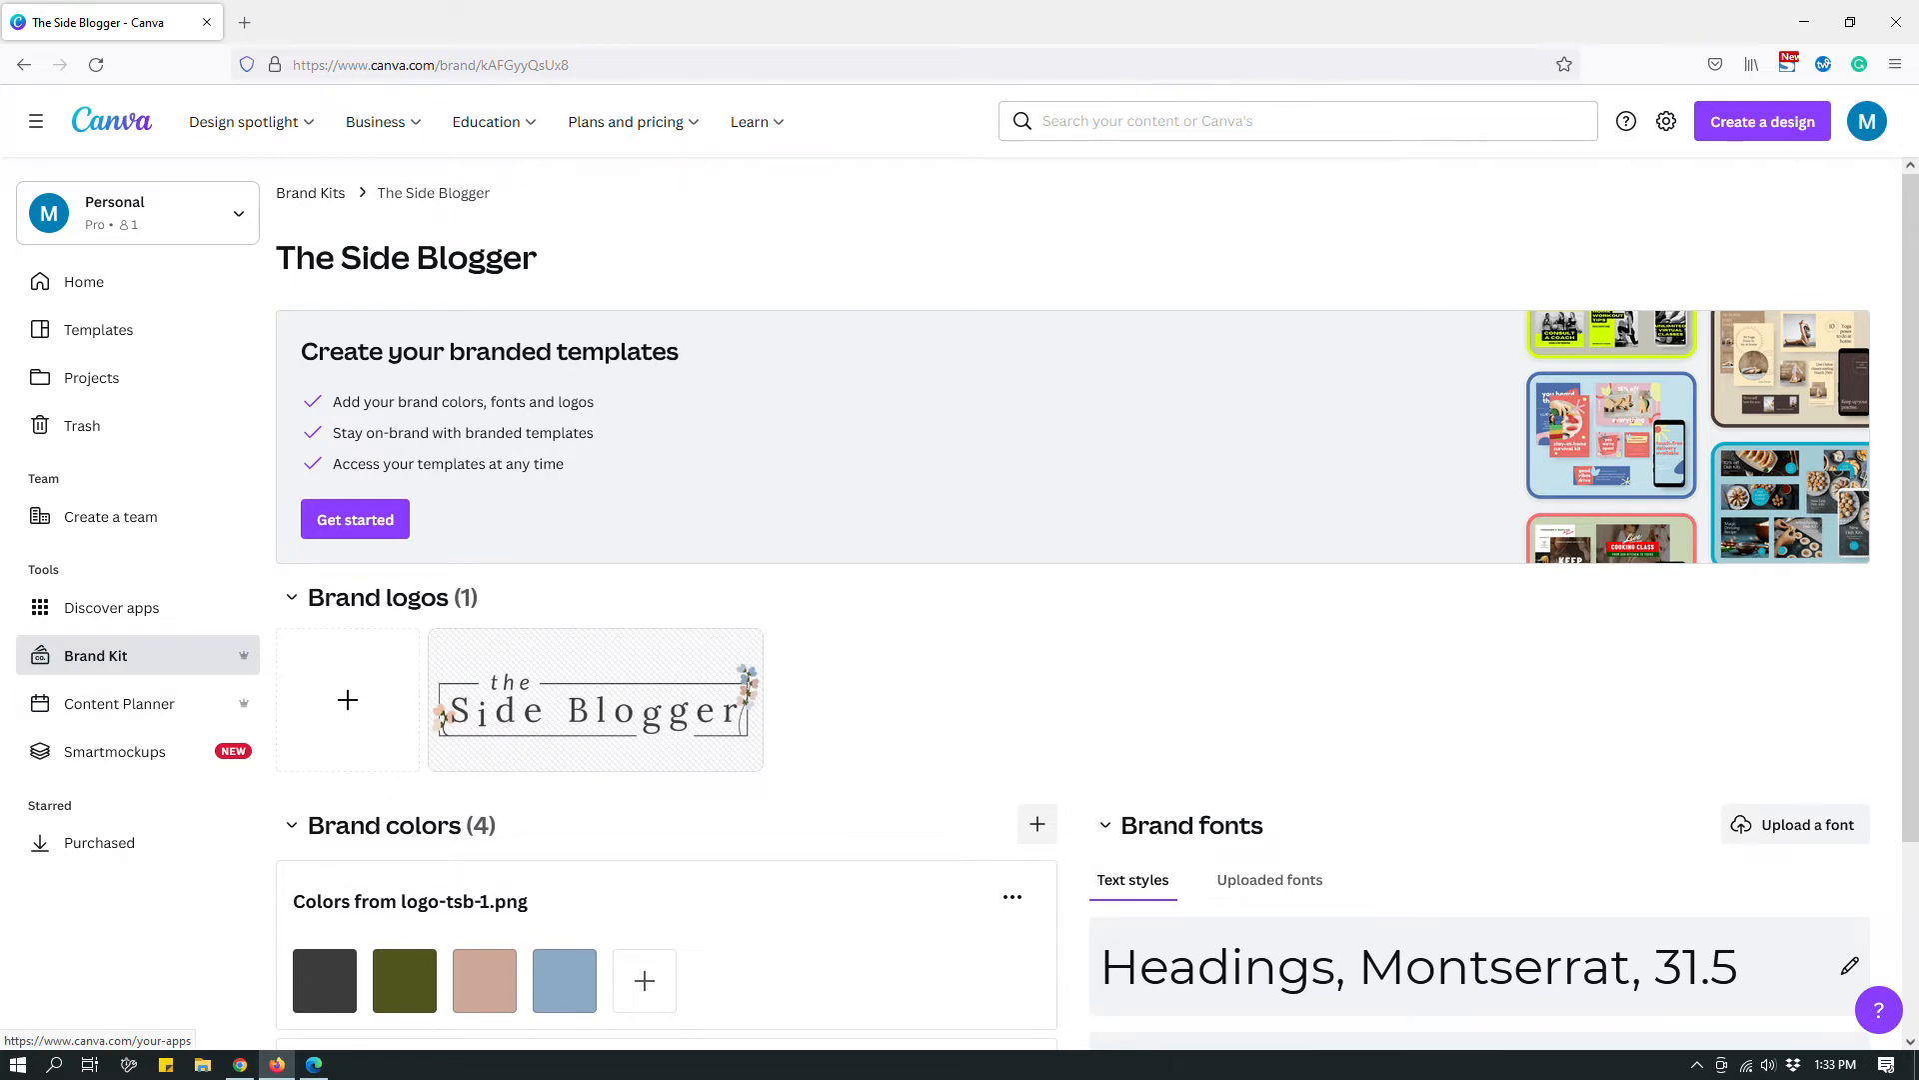
{"action": "scroll", "coordinate": [1637, 681], "scroll_direction": "down", "scroll_amount": 3}
{"action": "scroll", "coordinate": [1638, 681], "scroll_direction": "up", "scroll_amount": 1}
{"action": "scroll", "coordinate": [1638, 681], "scroll_direction": "down", "scroll_amount": 1}
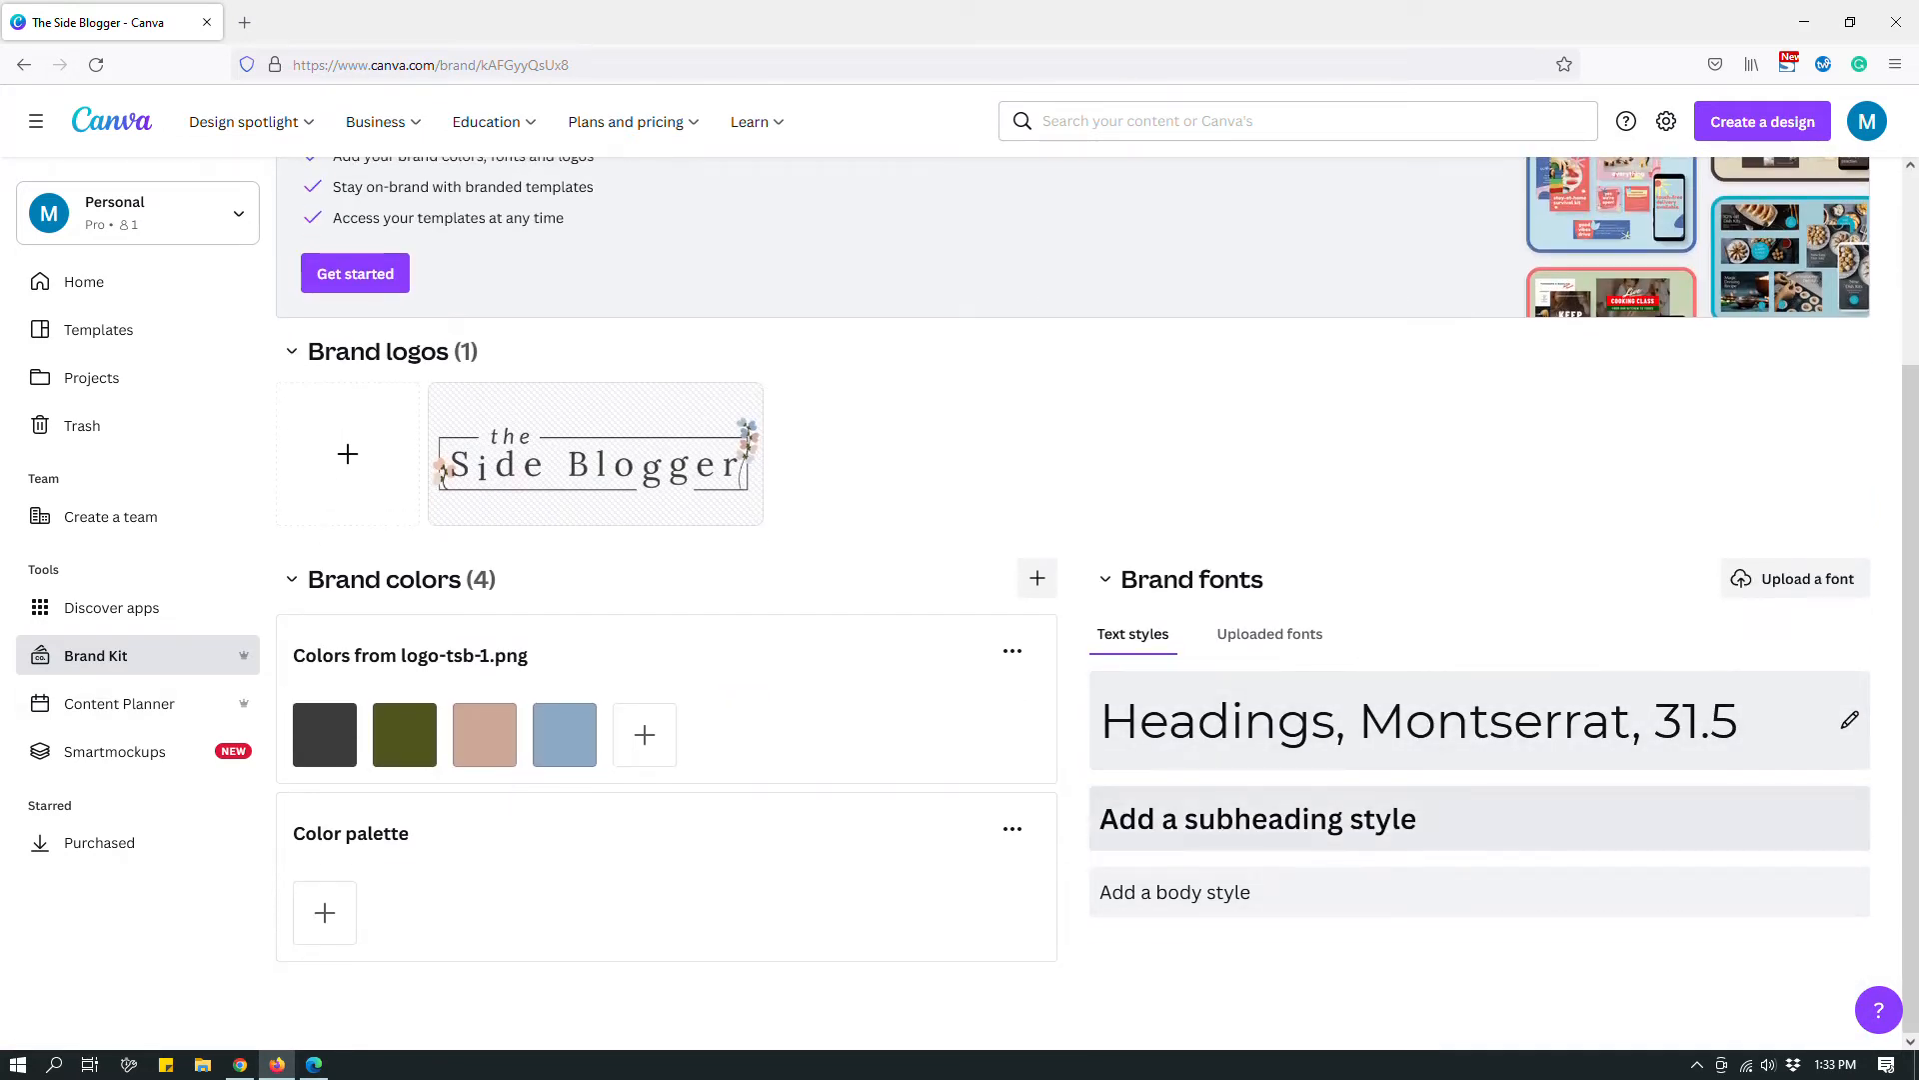
{"action": "scroll", "coordinate": [1397, 951], "scroll_direction": "up", "scroll_amount": 3}
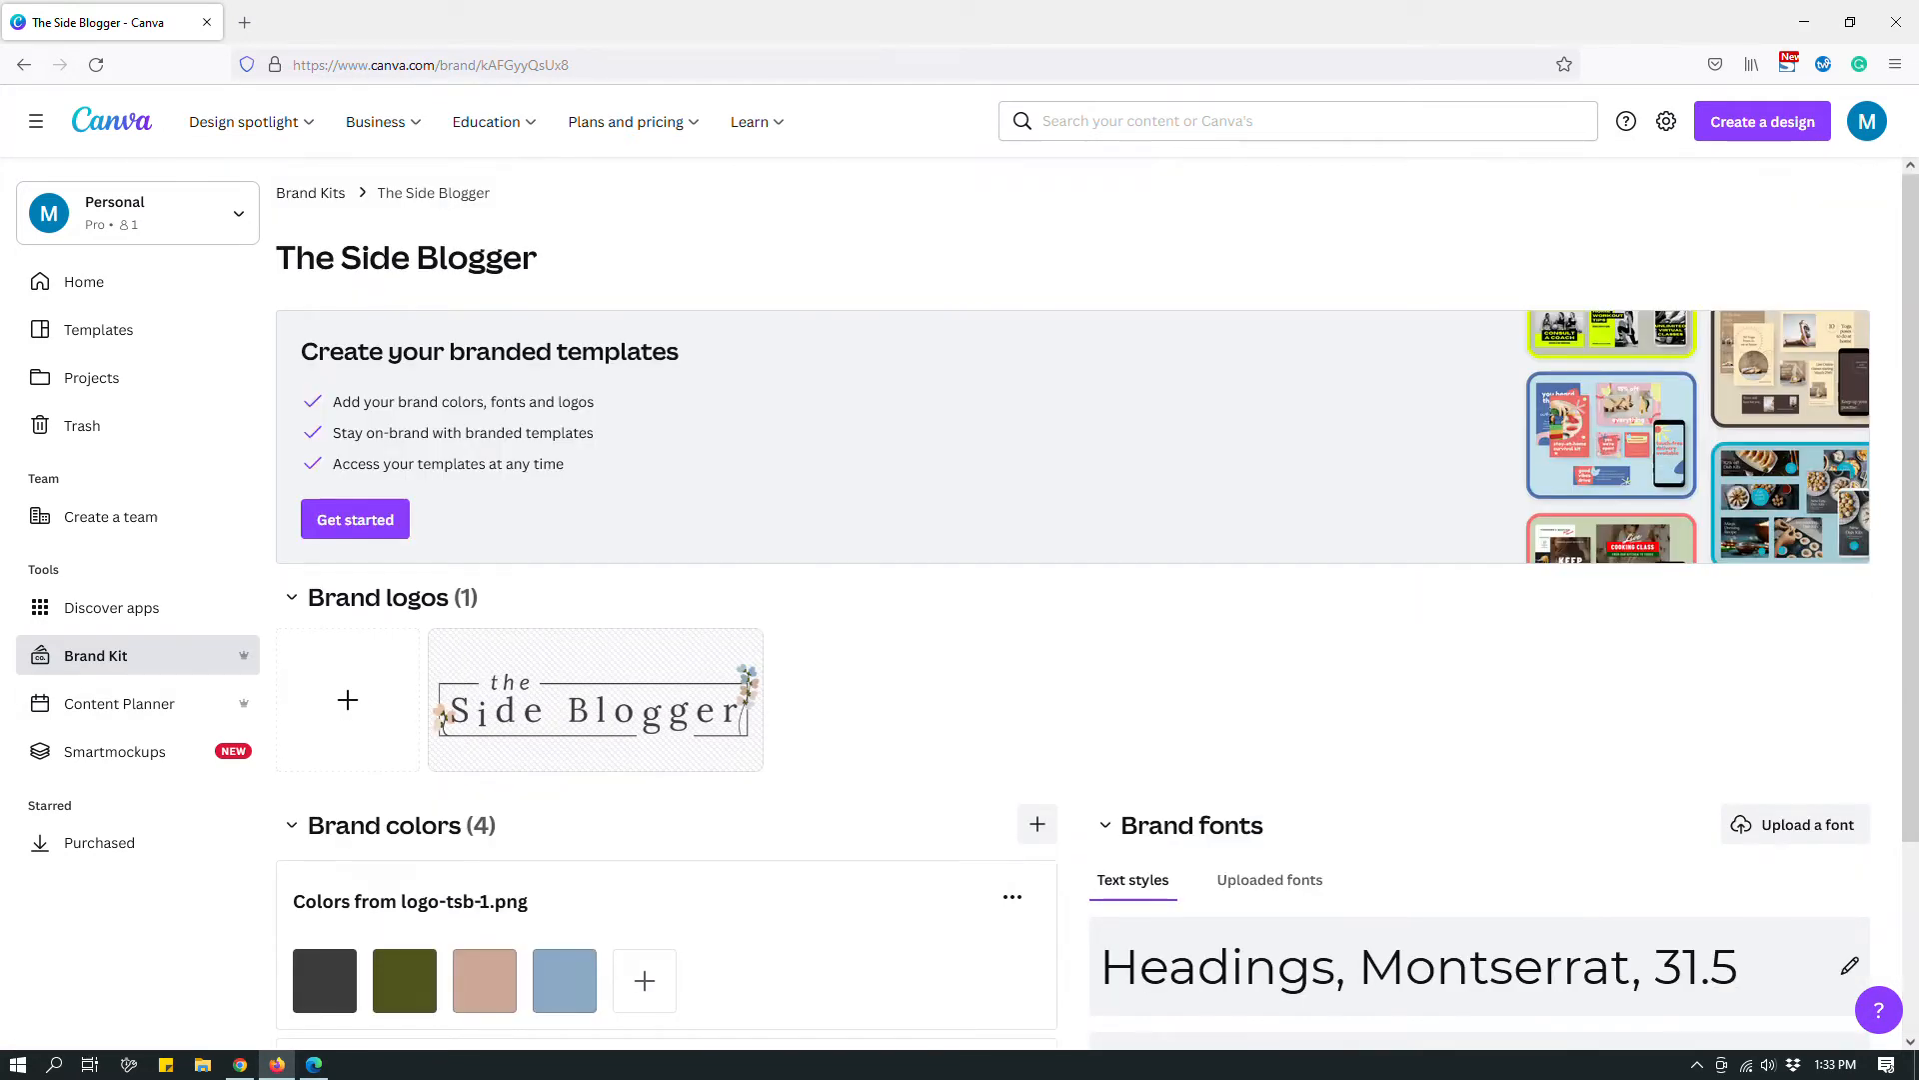
Step: View the TSB Templates and The Side Blogger brand kits in turn from the kit overview and return to the home page
{"action": "left_click", "coordinate": [150, 655]}
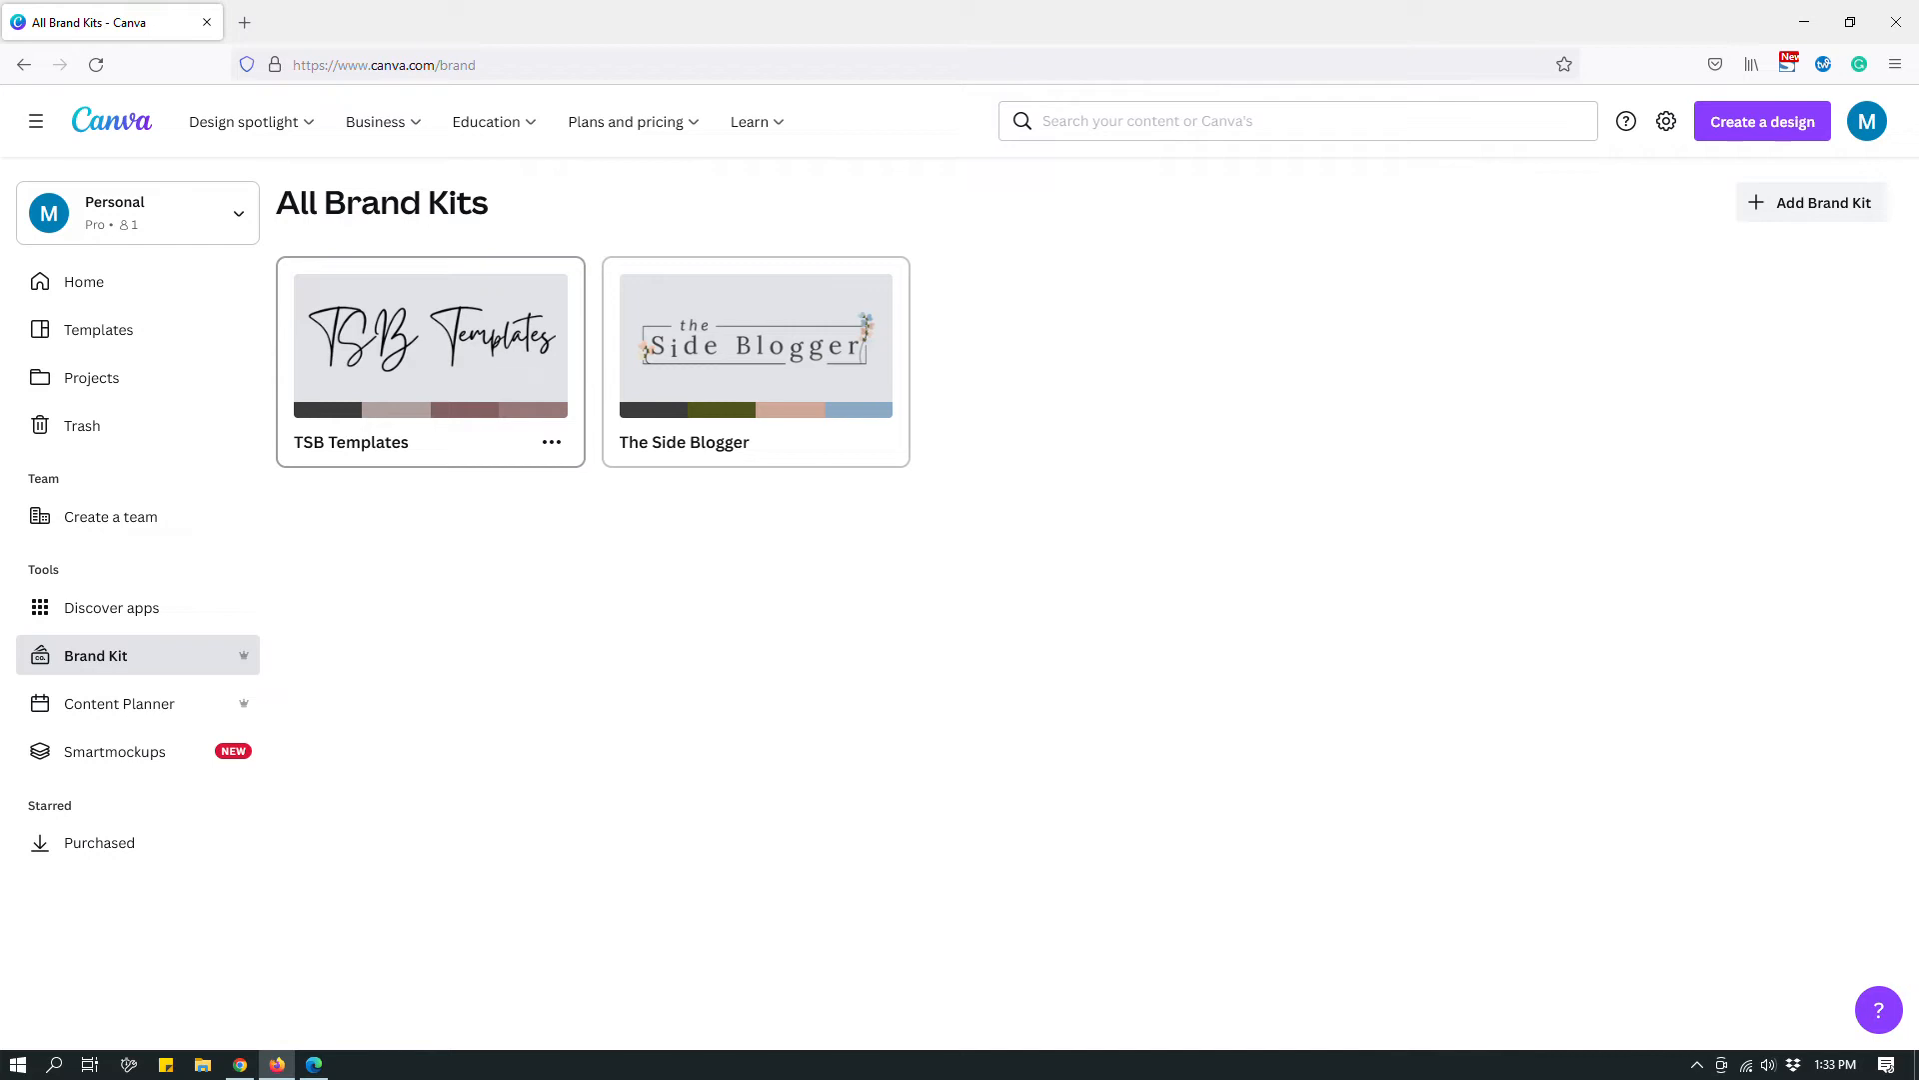
{"action": "left_click", "coordinate": [429, 345]}
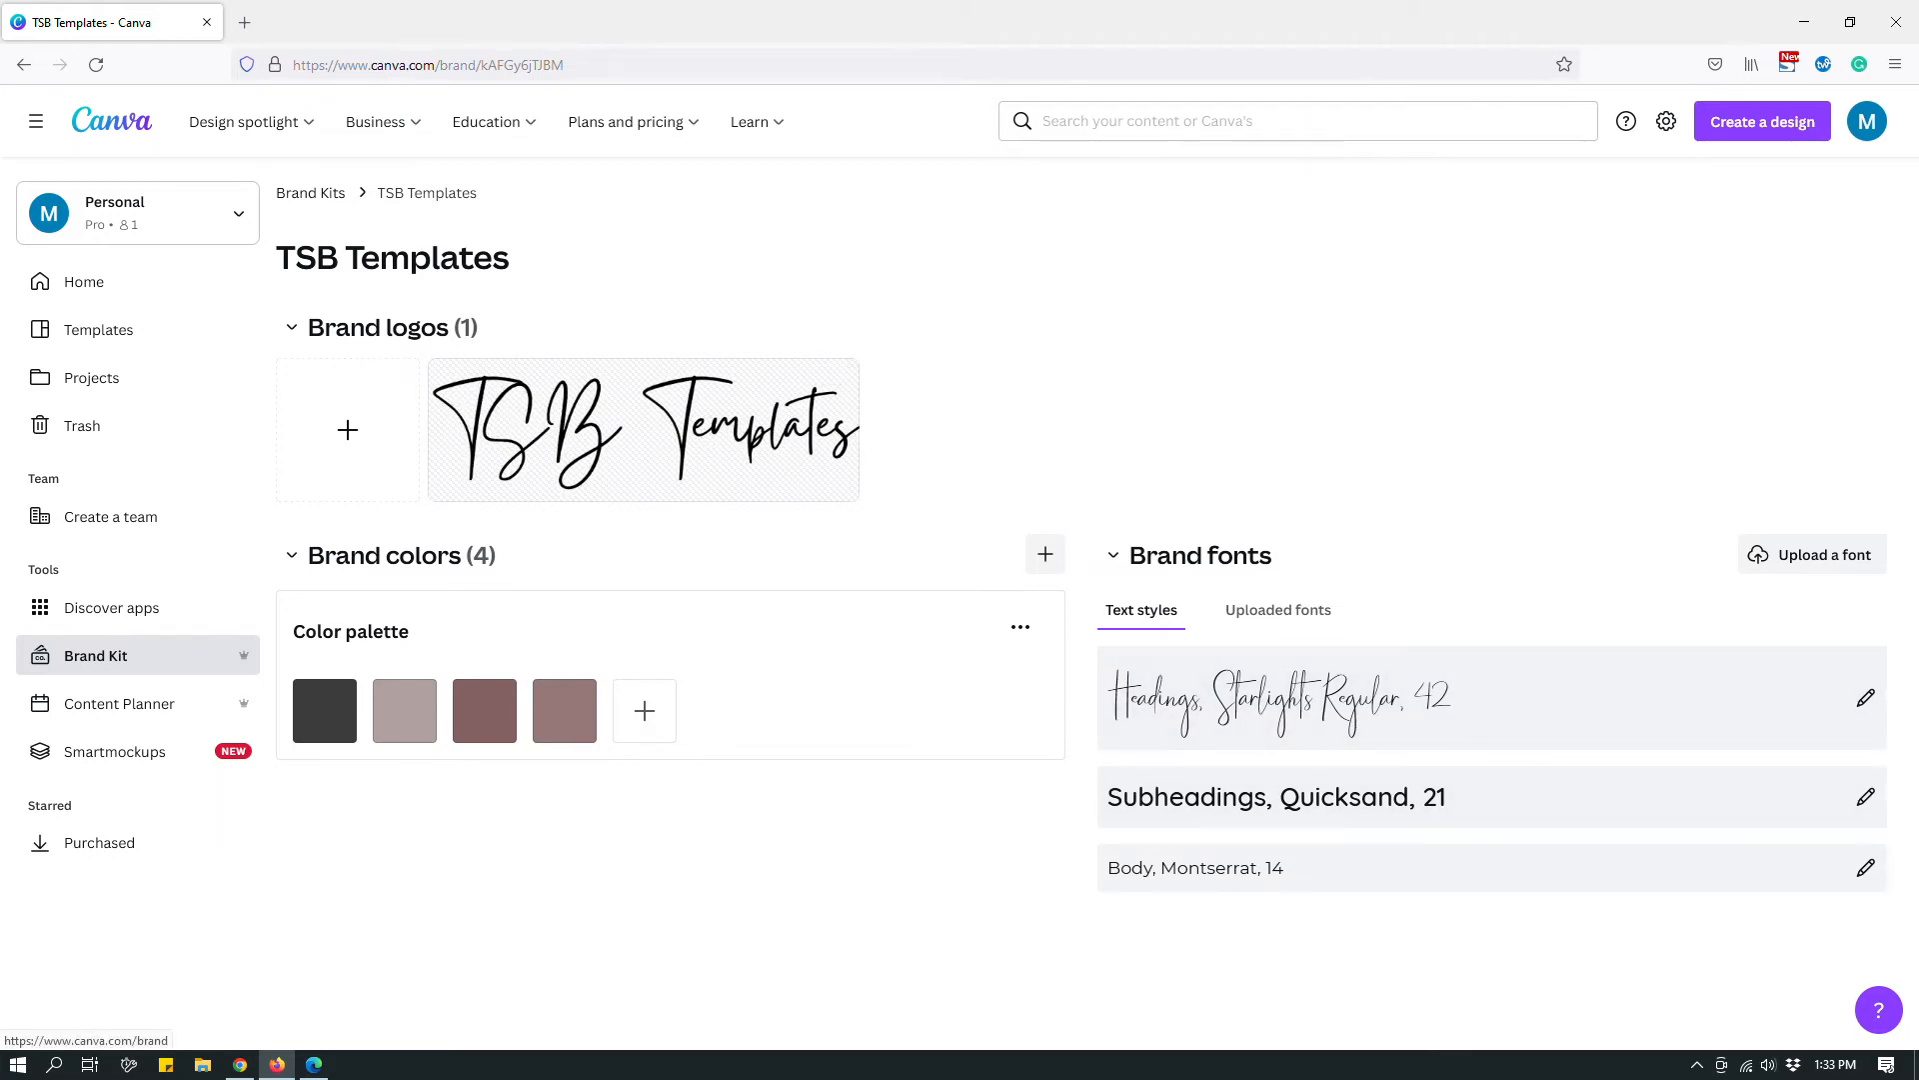
{"action": "left_click", "coordinate": [311, 193]}
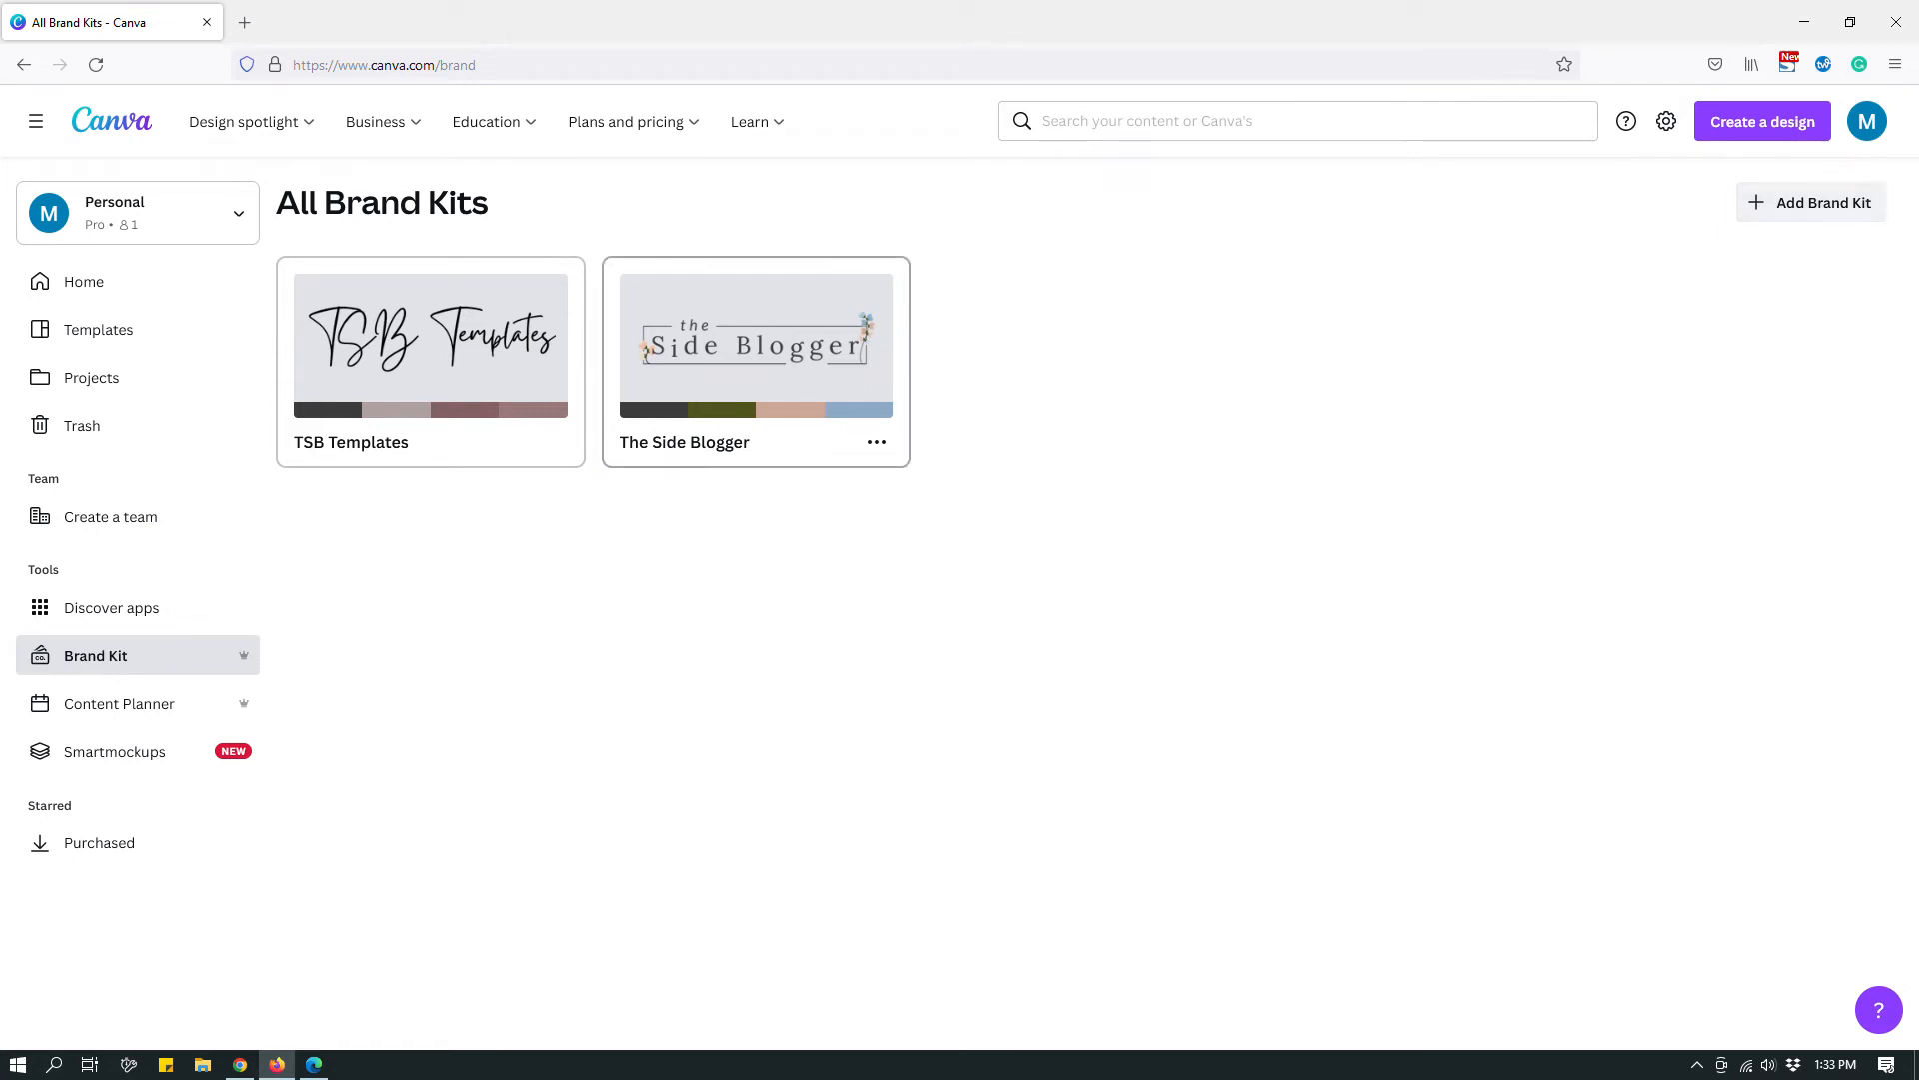
{"action": "left_click", "coordinate": [794, 350]}
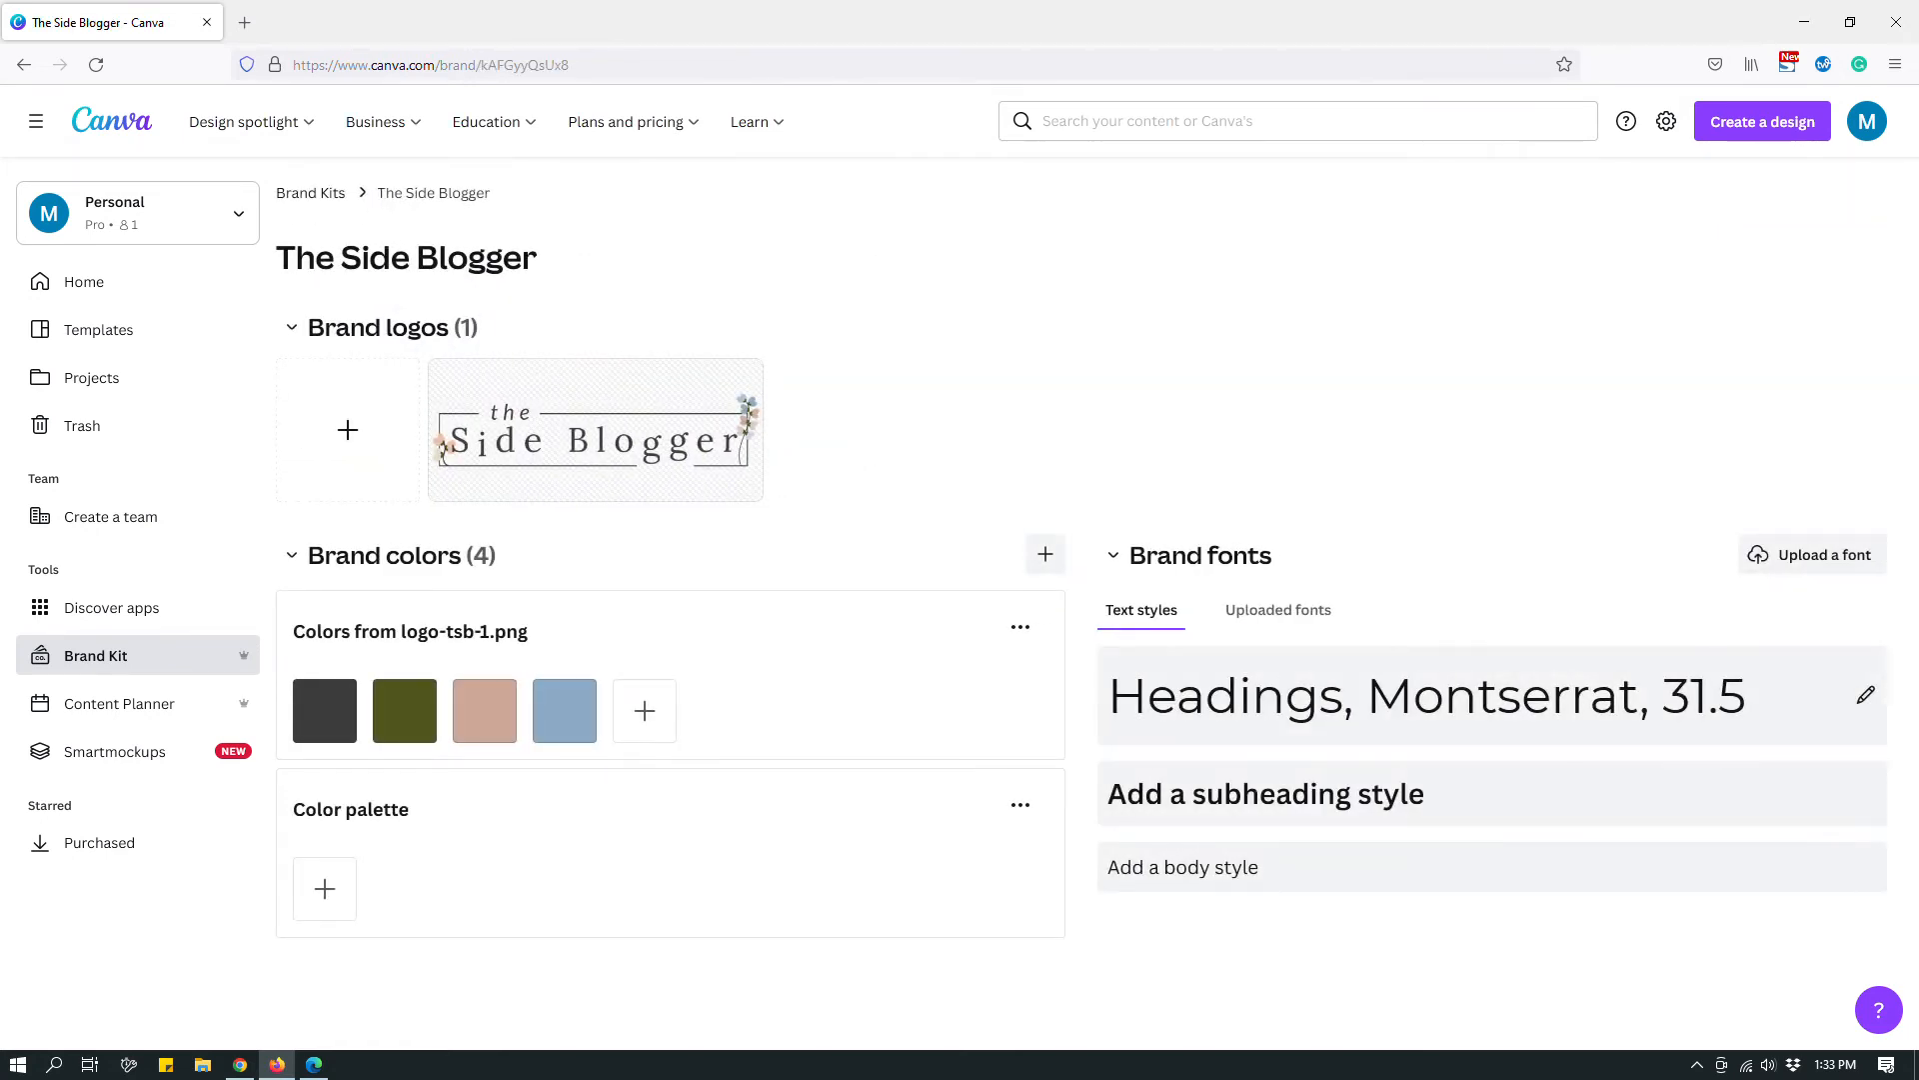
{"action": "left_click", "coordinate": [66, 291]}
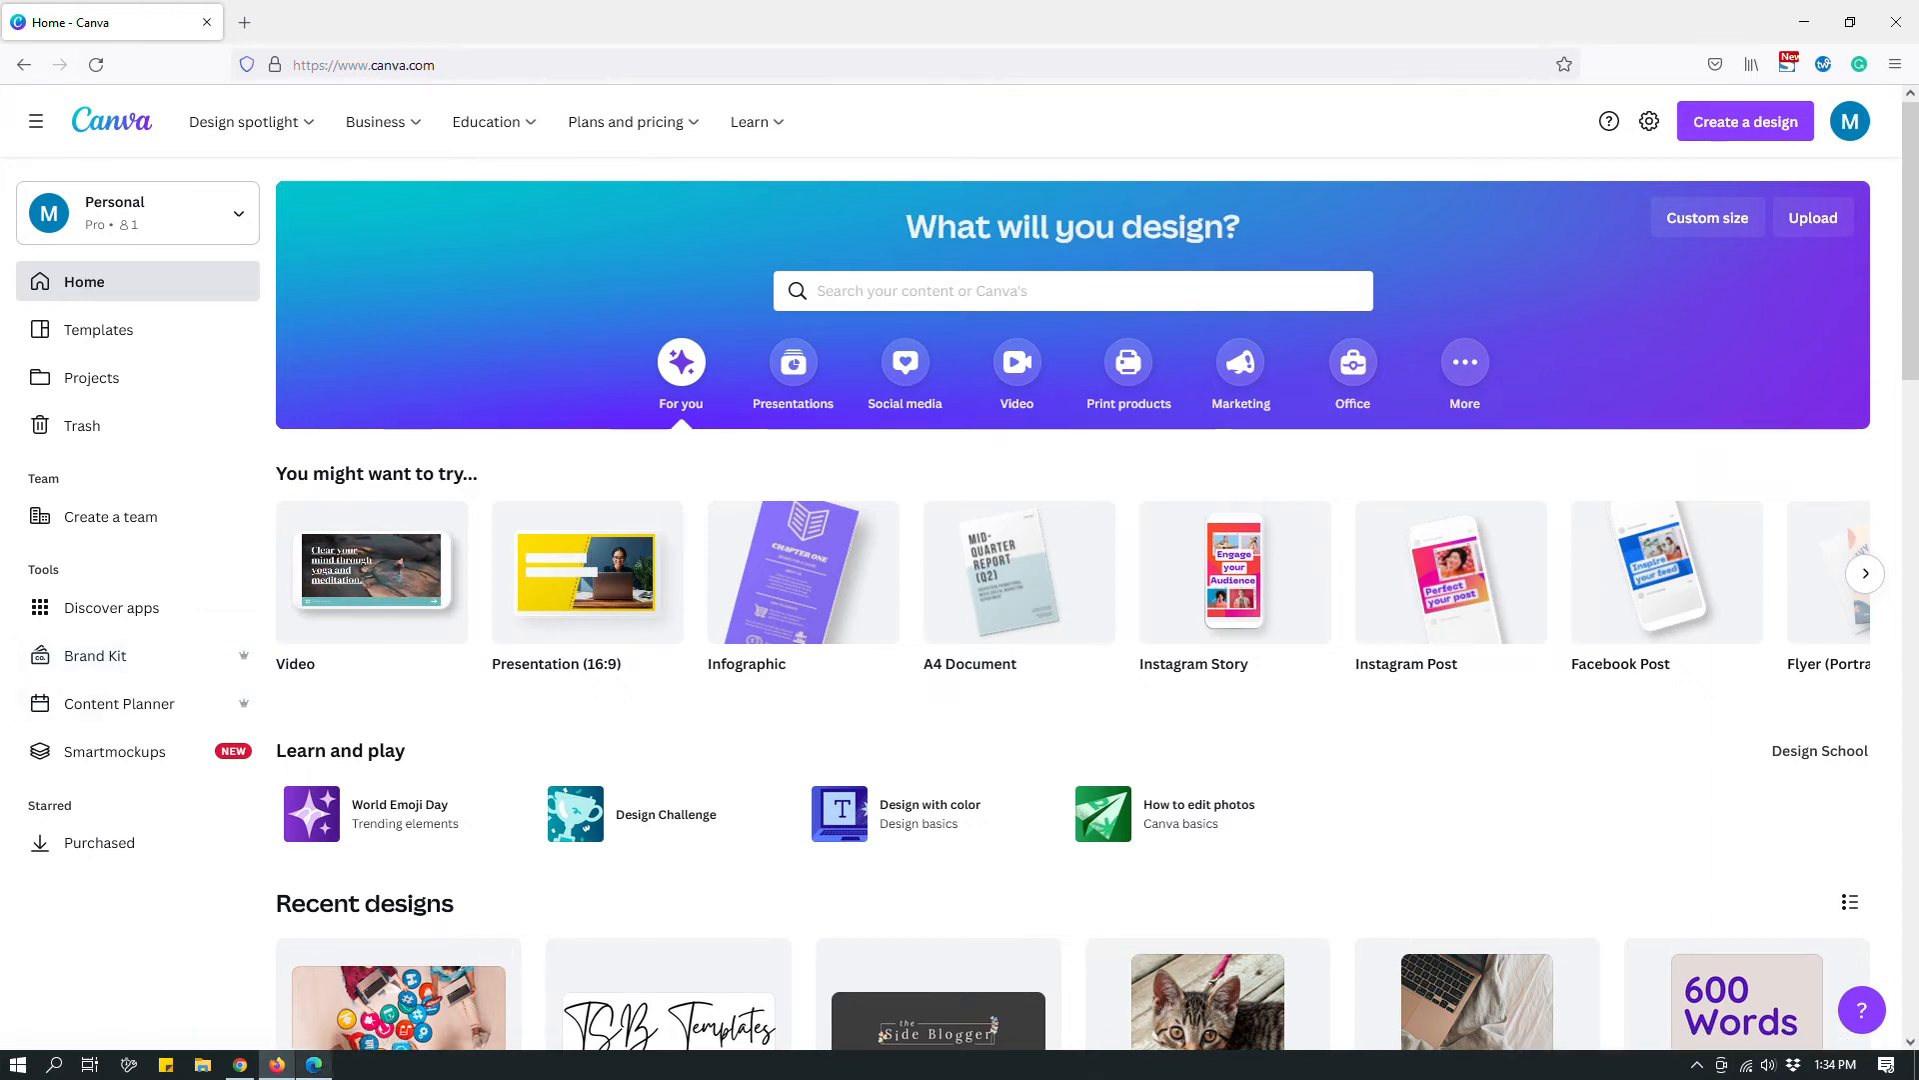
Step: Switch to the free Canva account in Microsoft Edge and go from its home page to the Brand Kit page
{"action": "mouse_move", "coordinate": [314, 1064]}
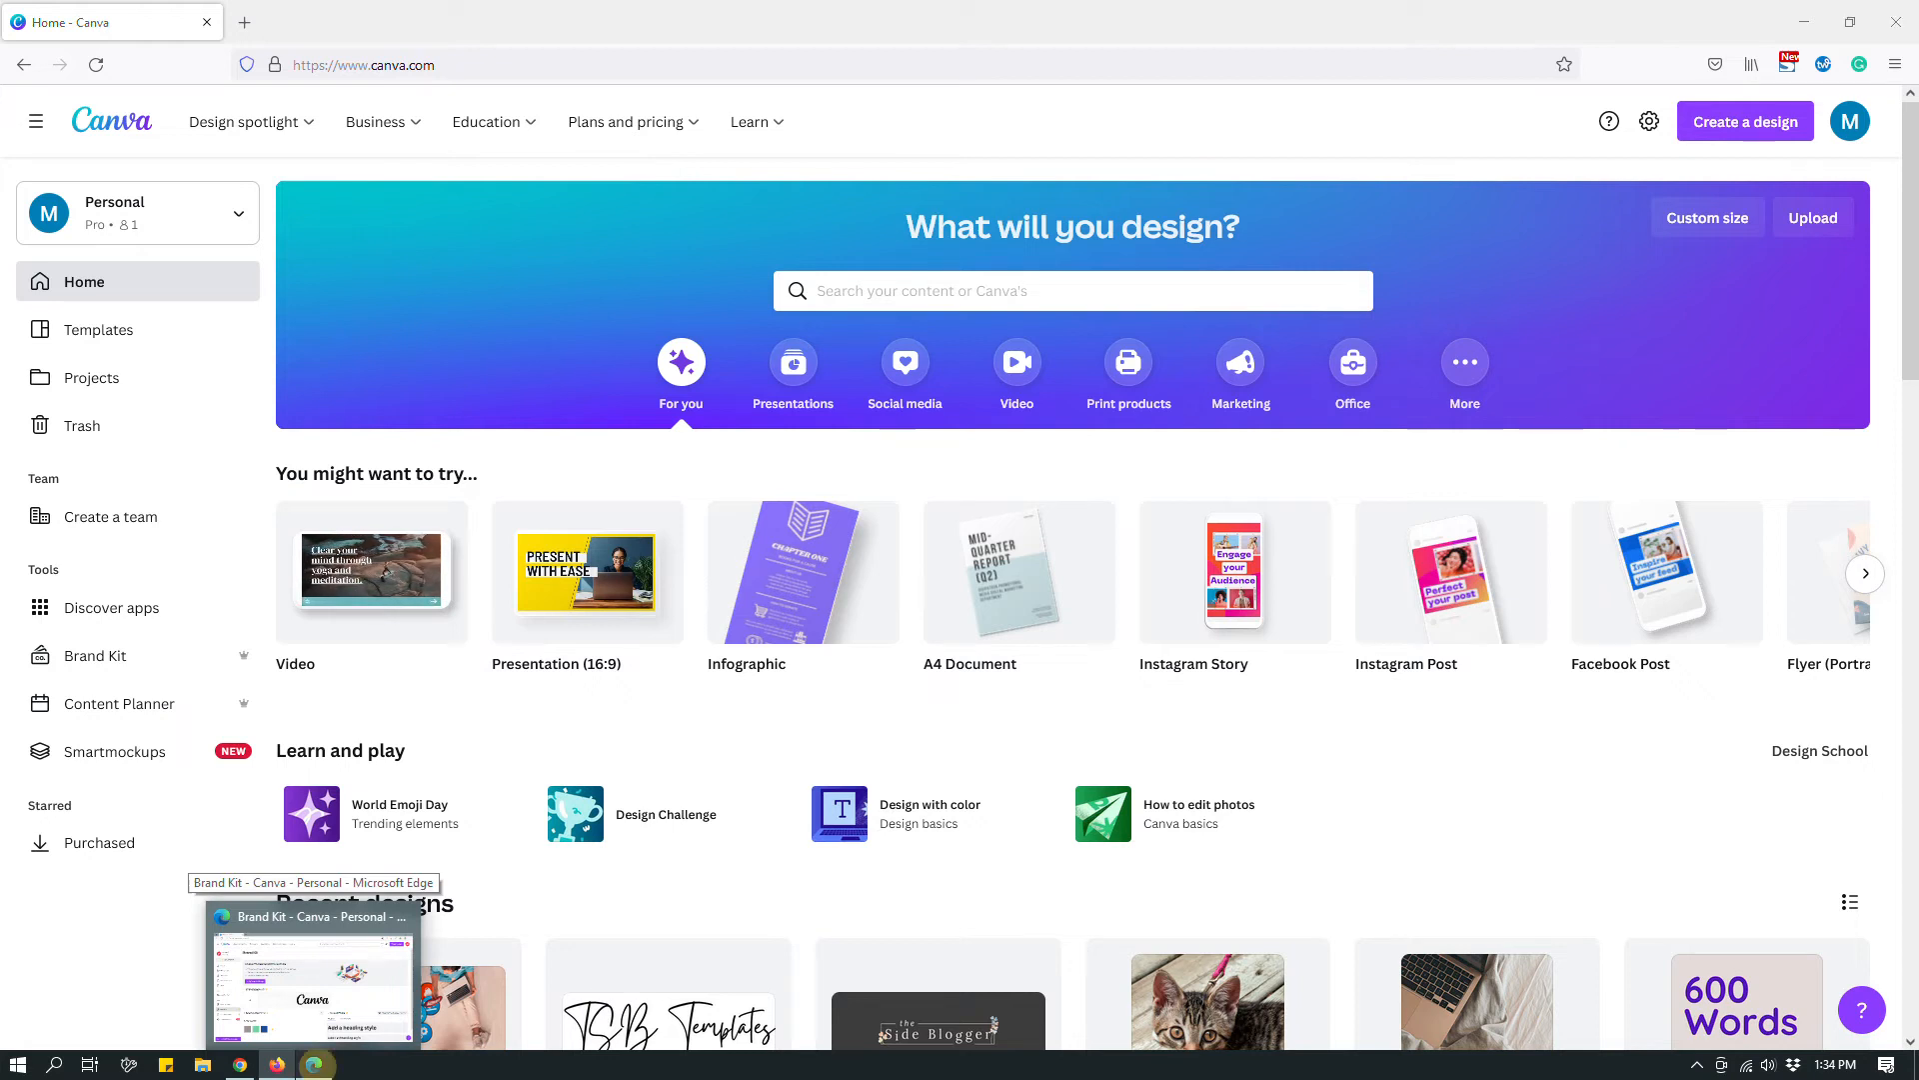
{"action": "left_click", "coordinate": [312, 980]}
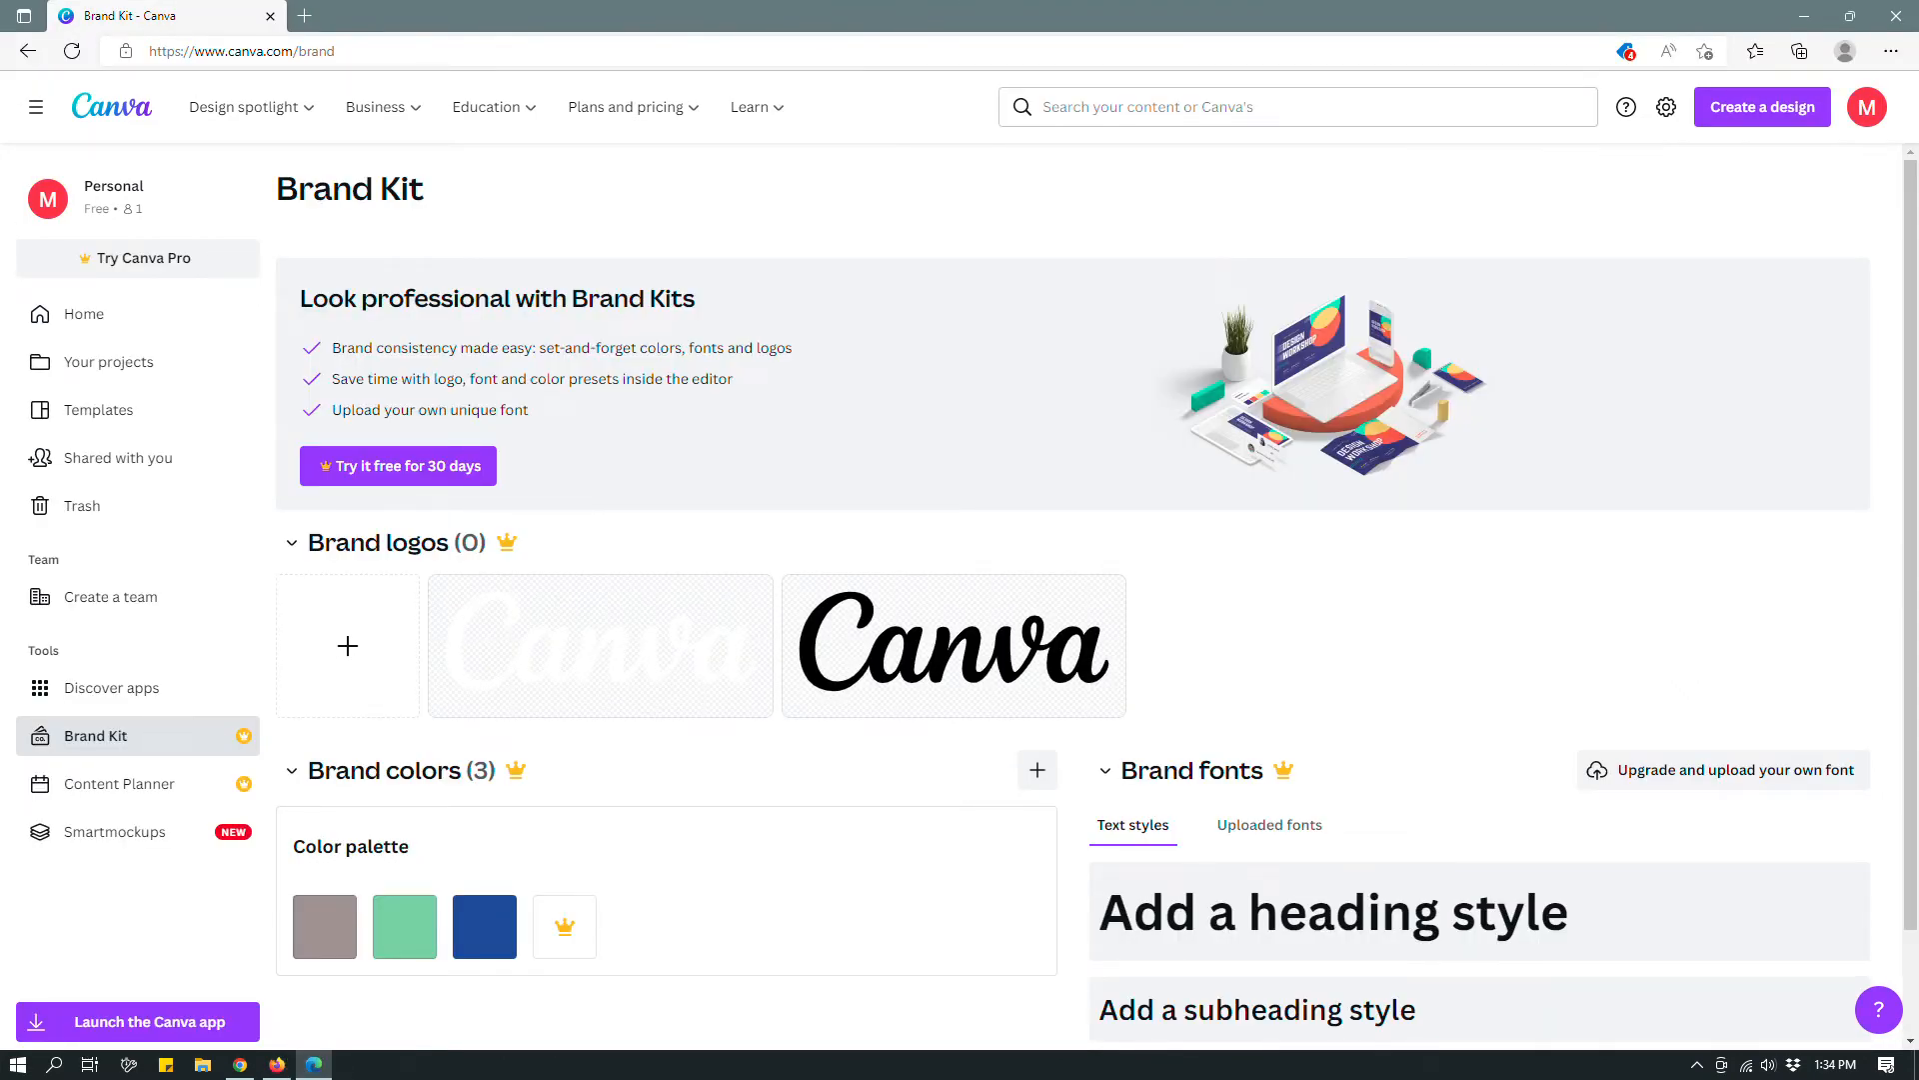
{"action": "left_click", "coordinate": [150, 313]}
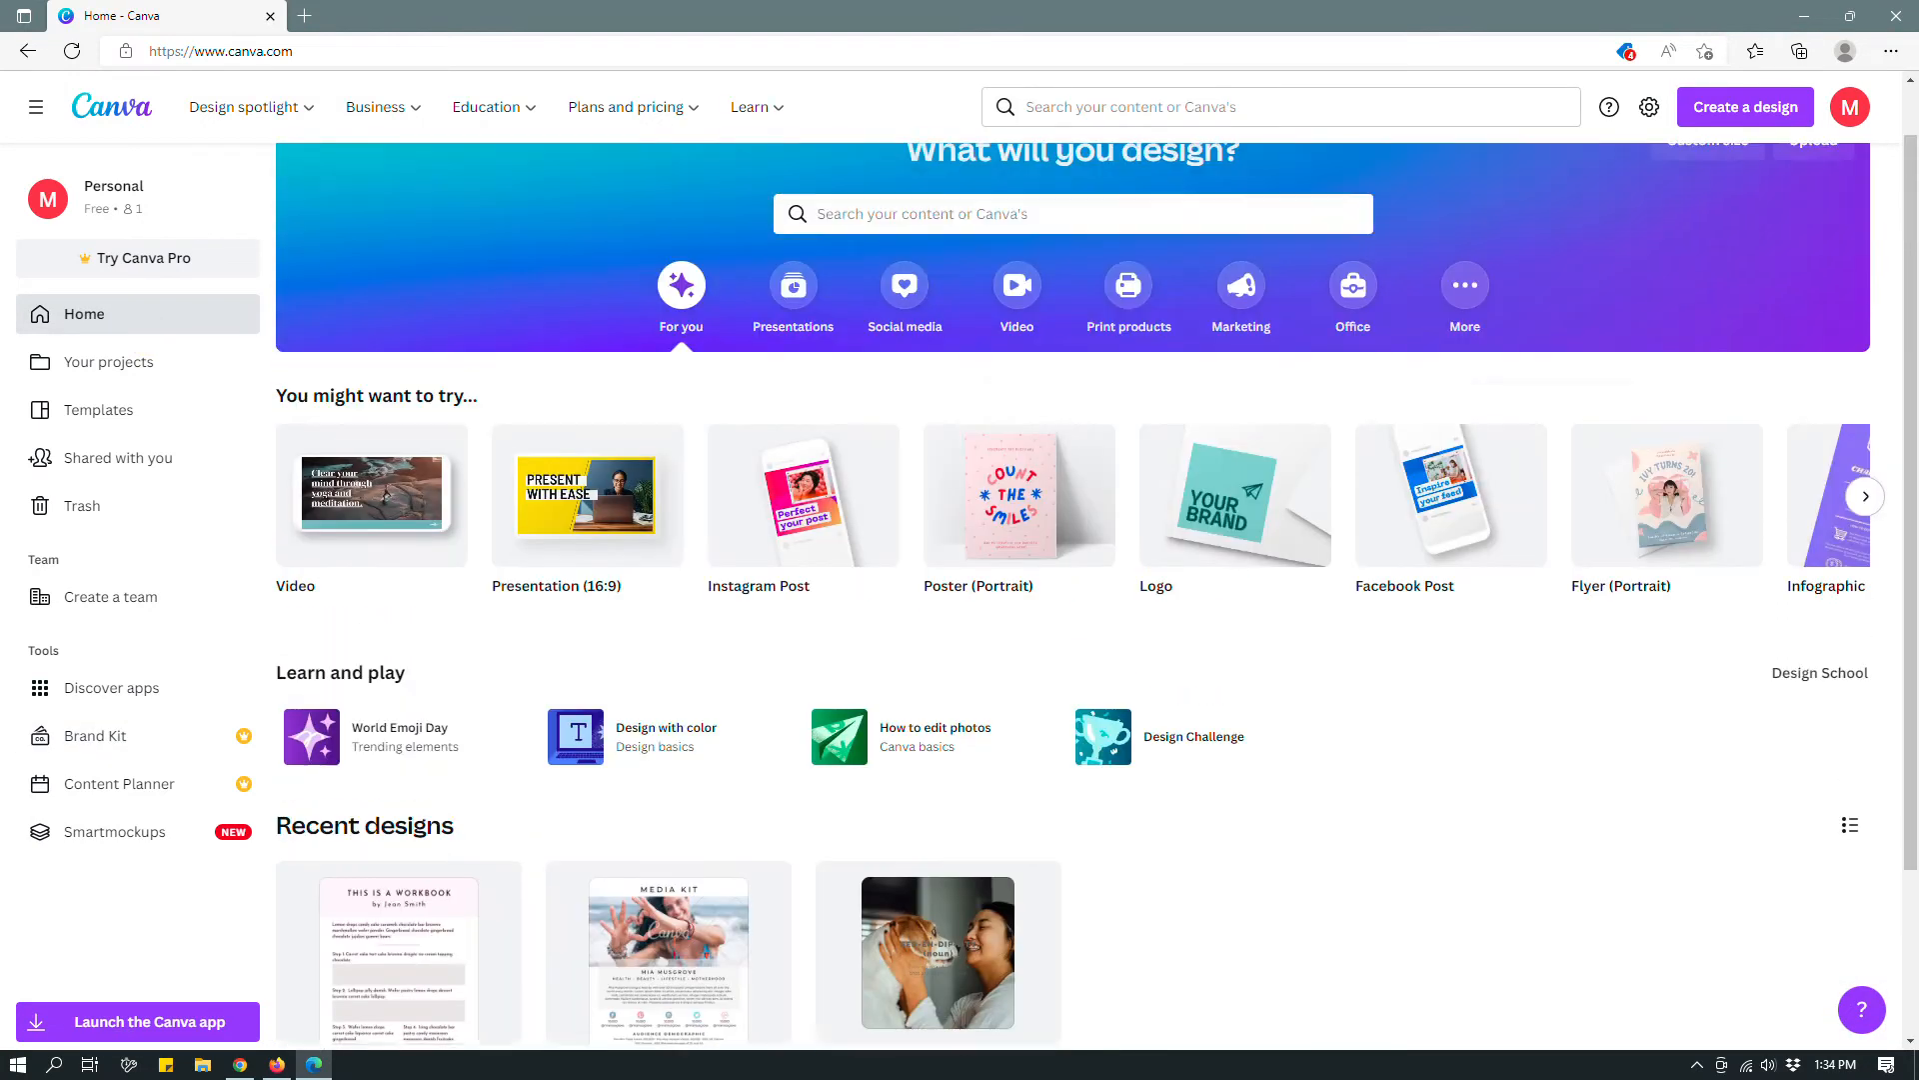
{"action": "scroll", "coordinate": [1235, 619], "scroll_direction": "up", "scroll_amount": 1}
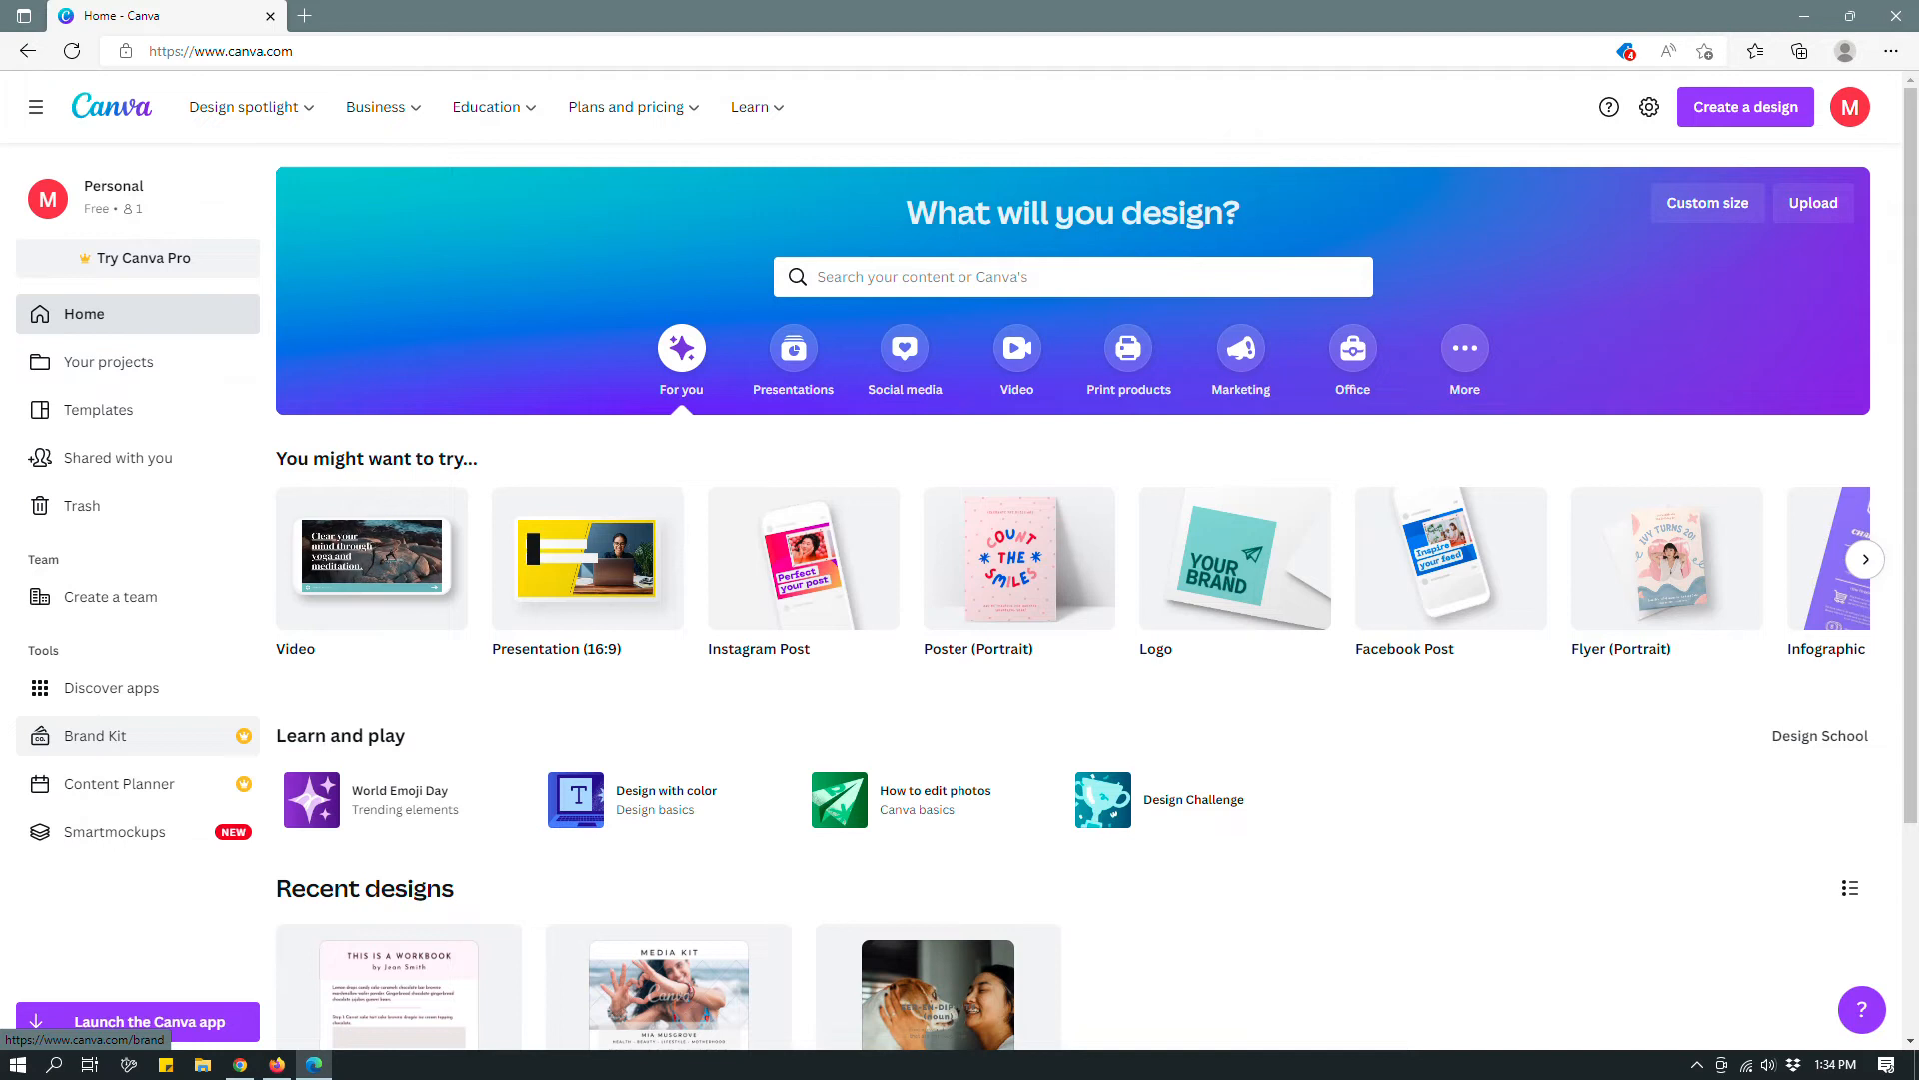
{"action": "left_click", "coordinate": [100, 737]}
{"action": "scroll", "coordinate": [1098, 600], "scroll_direction": "down", "scroll_amount": 1}
{"action": "scroll", "coordinate": [1098, 600], "scroll_direction": "up", "scroll_amount": 1}
{"action": "scroll", "coordinate": [1097, 600], "scroll_direction": "down", "scroll_amount": 1}
Step: Try to add a brand logo in the free account's brand kit, dismissing the Canva Pro offer each time
{"action": "left_click", "coordinate": [338, 546]}
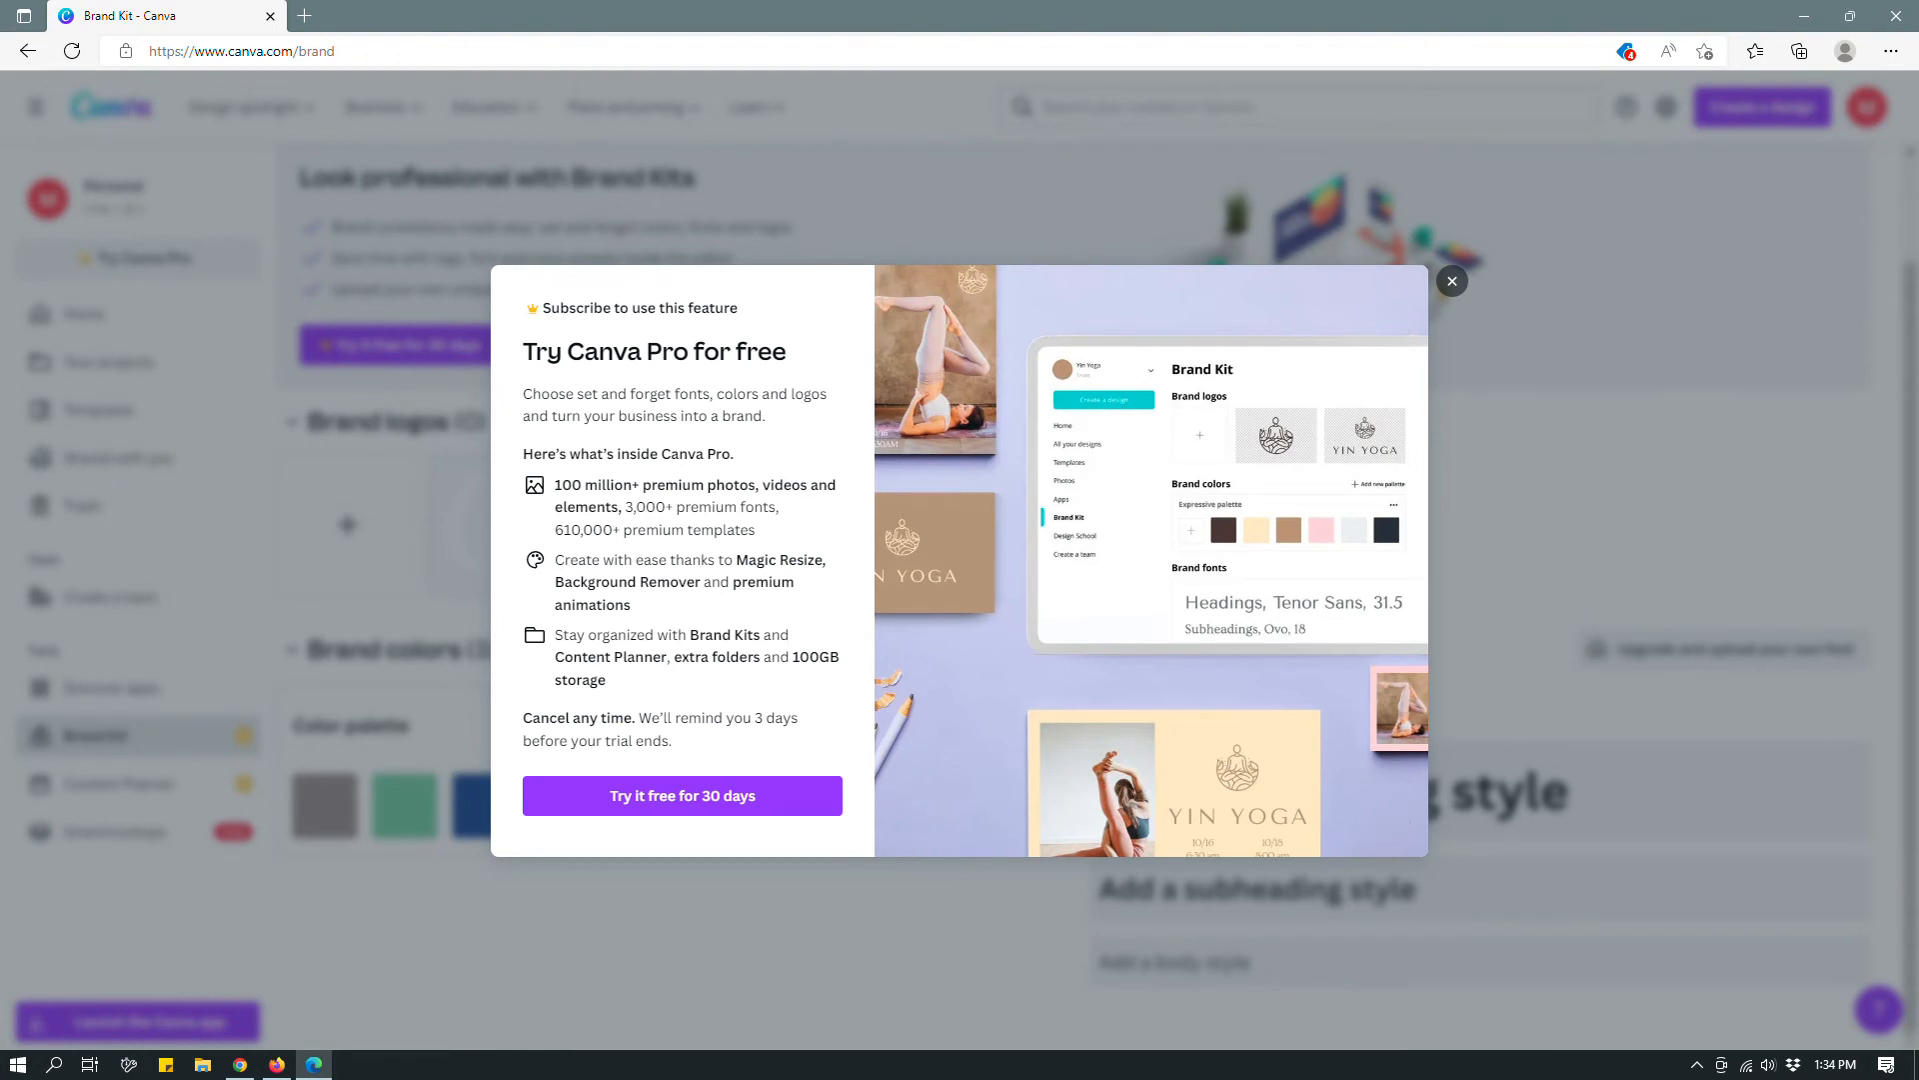
{"action": "left_click", "coordinate": [1452, 281]}
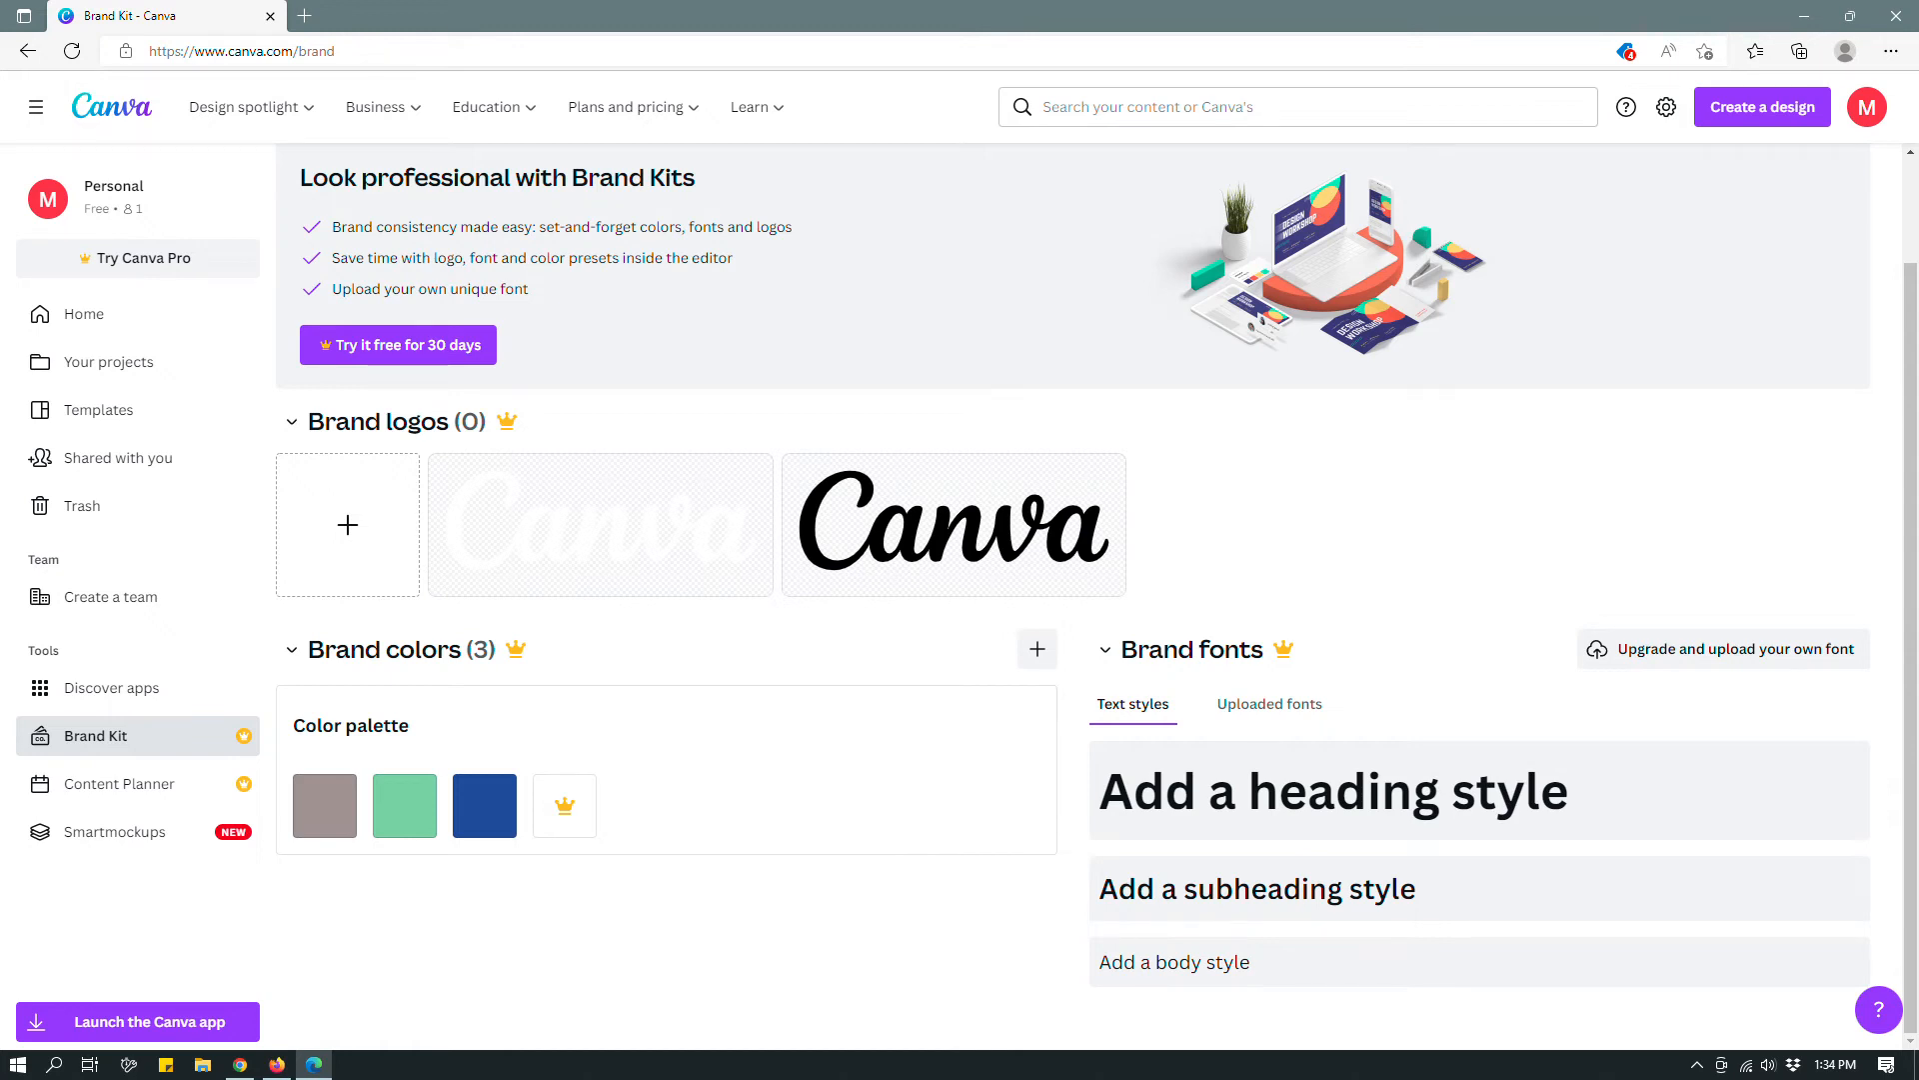
{"action": "left_click", "coordinate": [348, 524]}
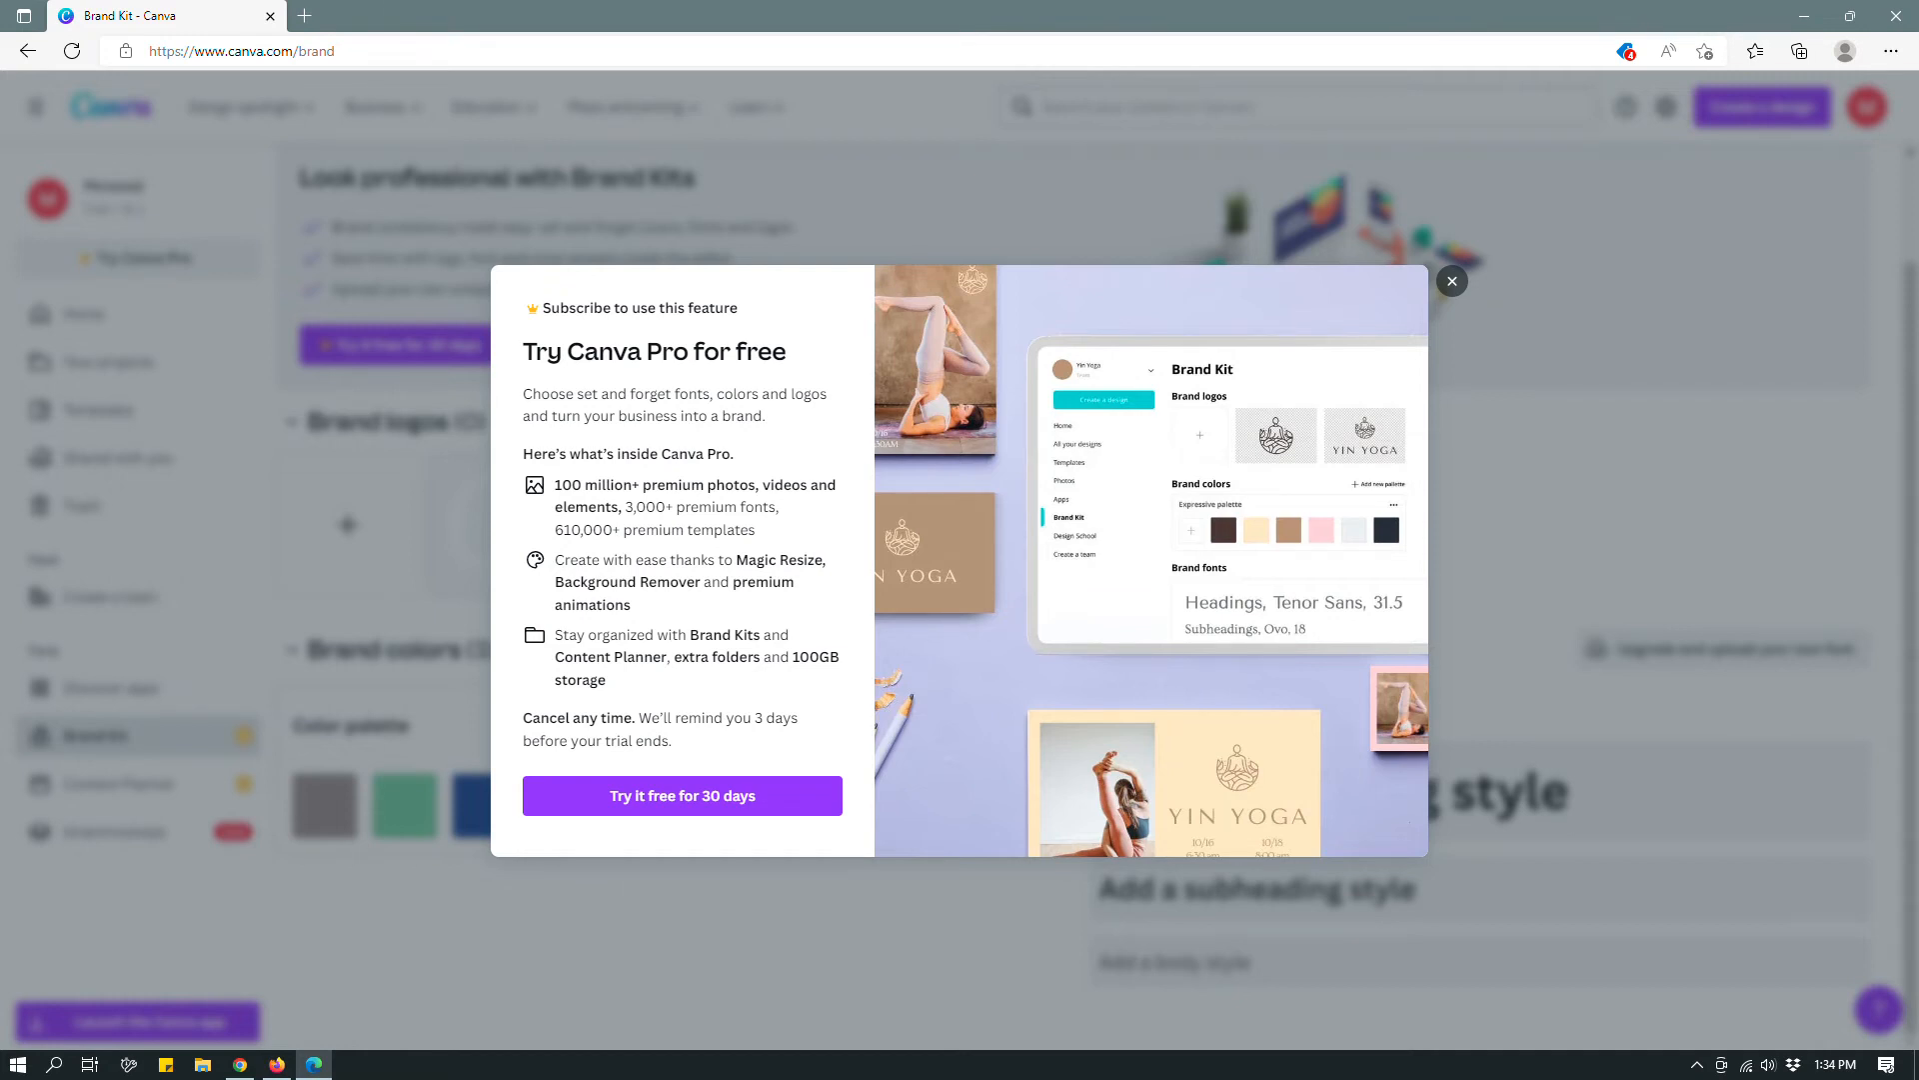
{"action": "left_click", "coordinate": [1451, 280]}
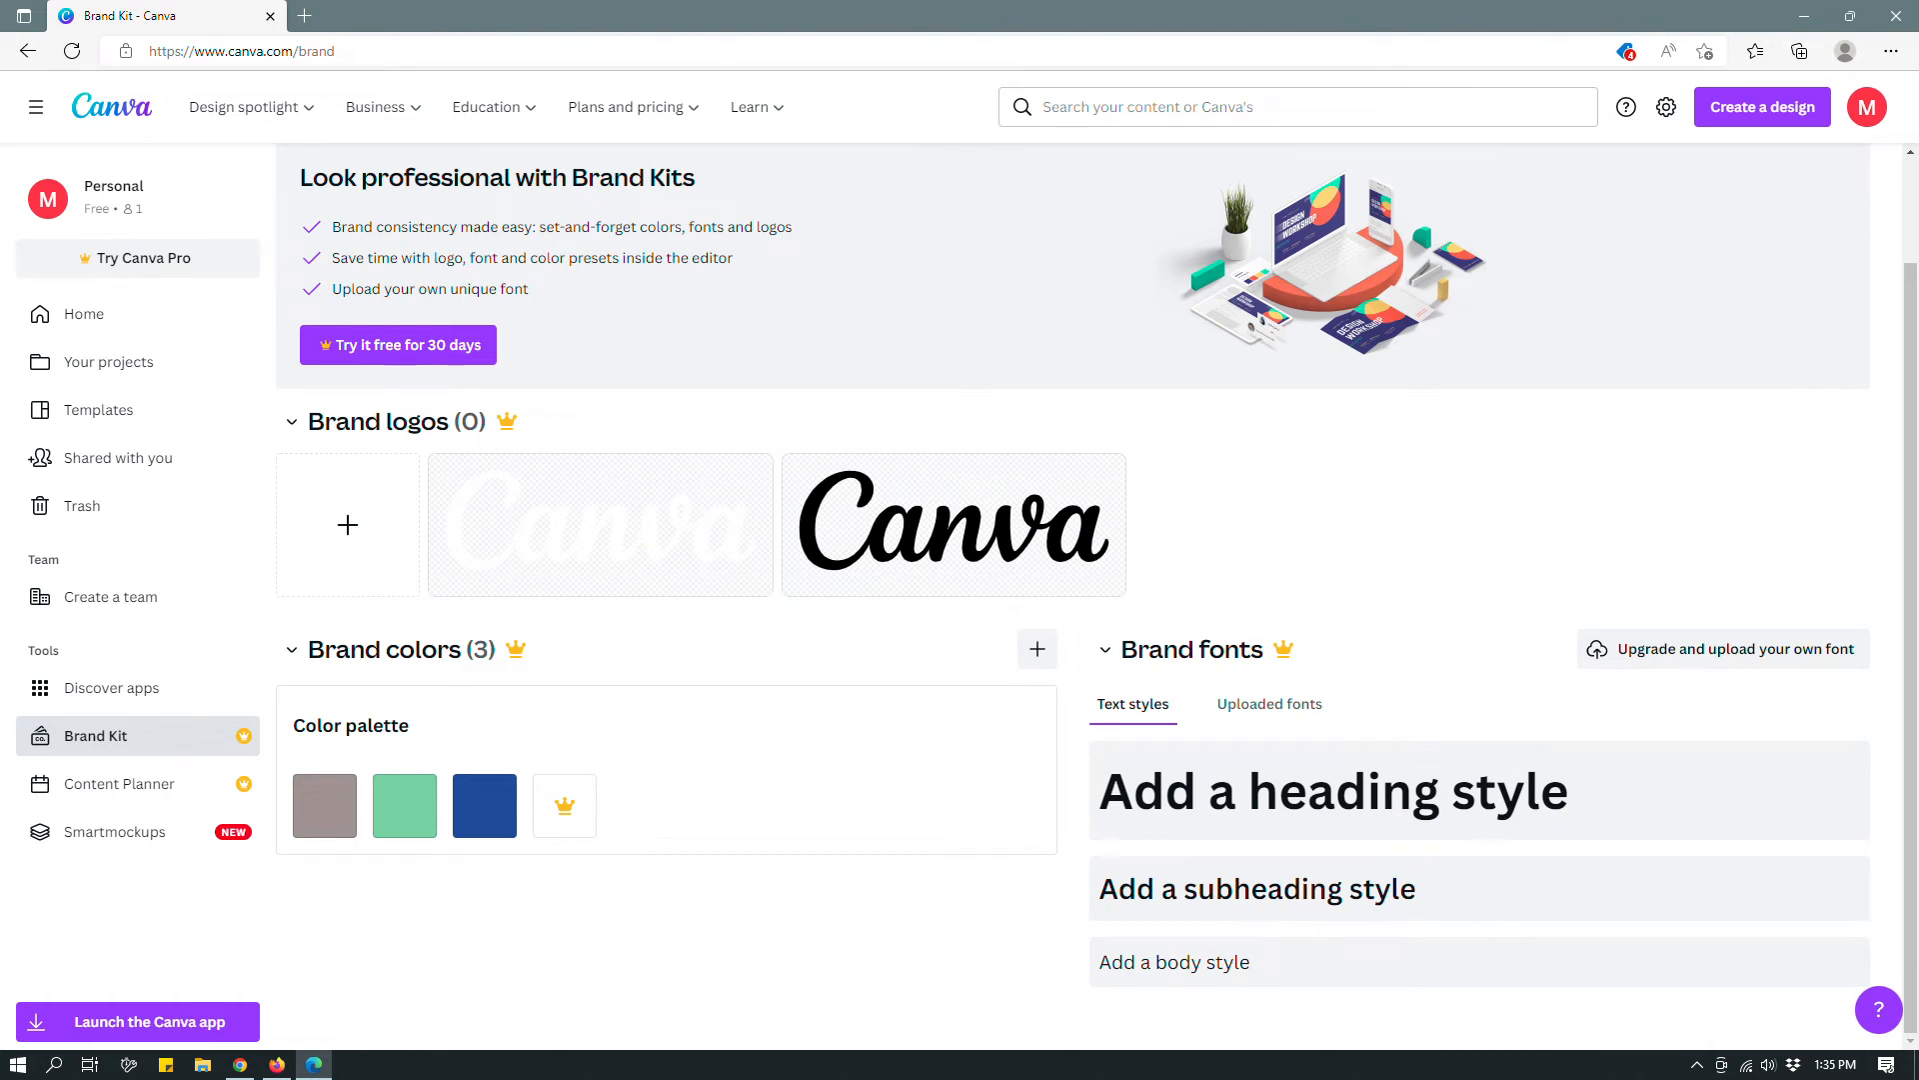
{"action": "scroll", "coordinate": [1073, 590], "scroll_direction": "up", "scroll_amount": 2}
{"action": "scroll", "coordinate": [1073, 589], "scroll_direction": "down", "scroll_amount": 2}
{"action": "scroll", "coordinate": [1072, 590], "scroll_direction": "up", "scroll_amount": 2}
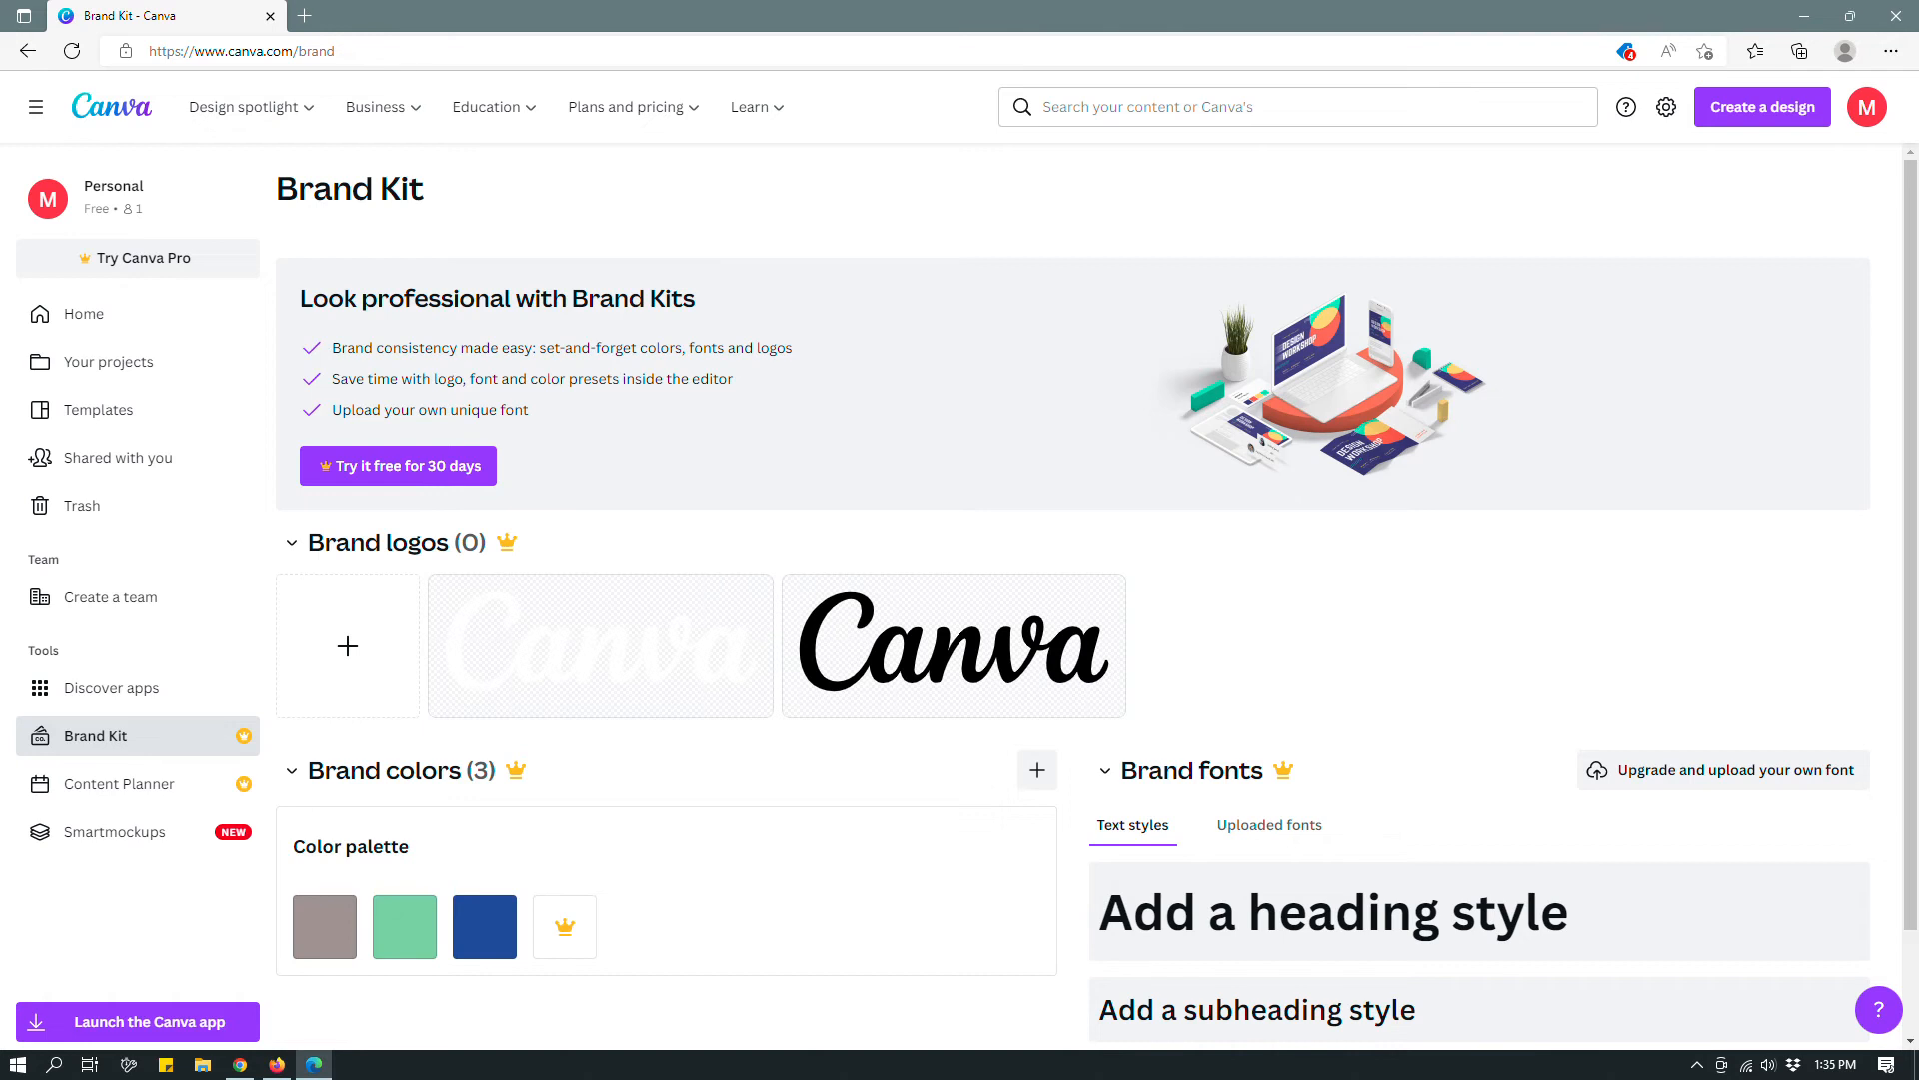
{"action": "scroll", "coordinate": [1074, 600], "scroll_direction": "down", "scroll_amount": 2}
{"action": "scroll", "coordinate": [1074, 600], "scroll_direction": "up", "scroll_amount": 2}
Step: Try to upload a brand font and add a second color palette in the free account, dismissing the Canva Pro offers
{"action": "scroll", "coordinate": [1098, 592], "scroll_direction": "down", "scroll_amount": 2}
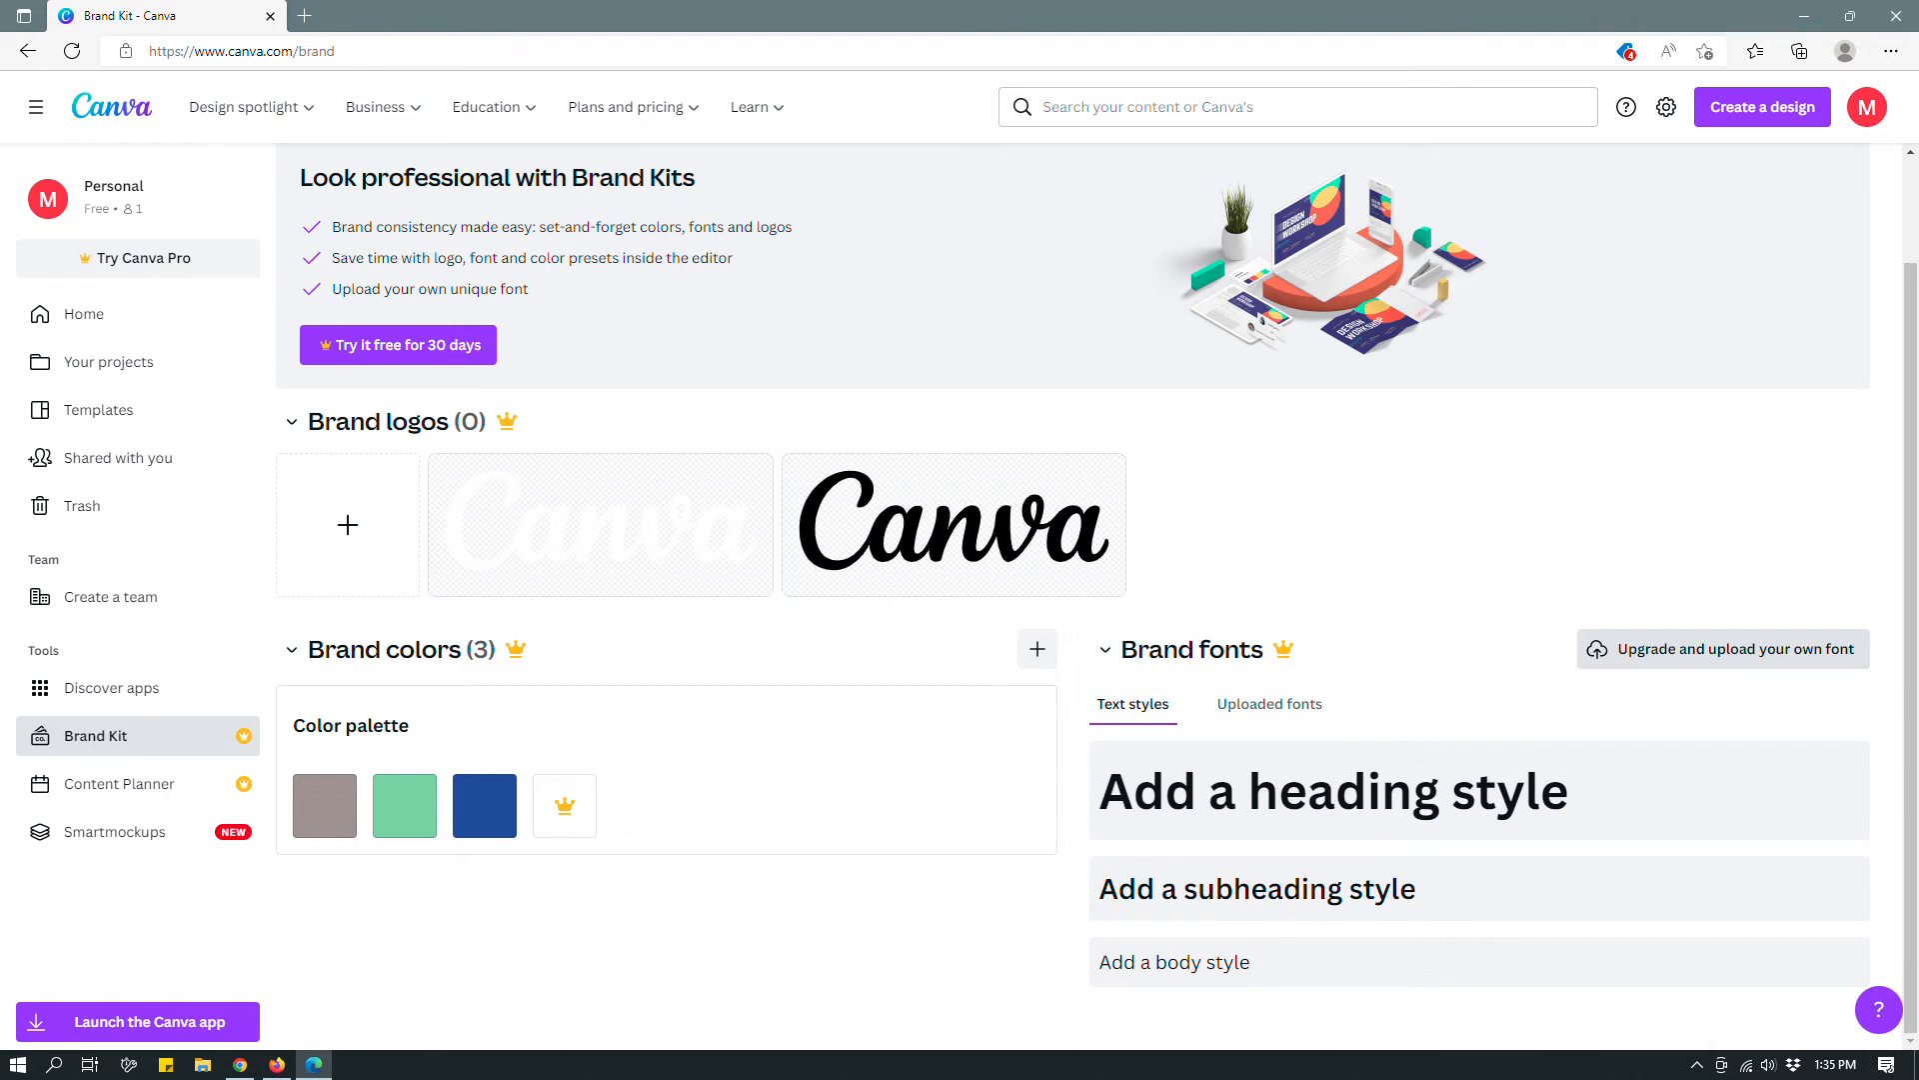
{"action": "left_click", "coordinate": [1723, 648]}
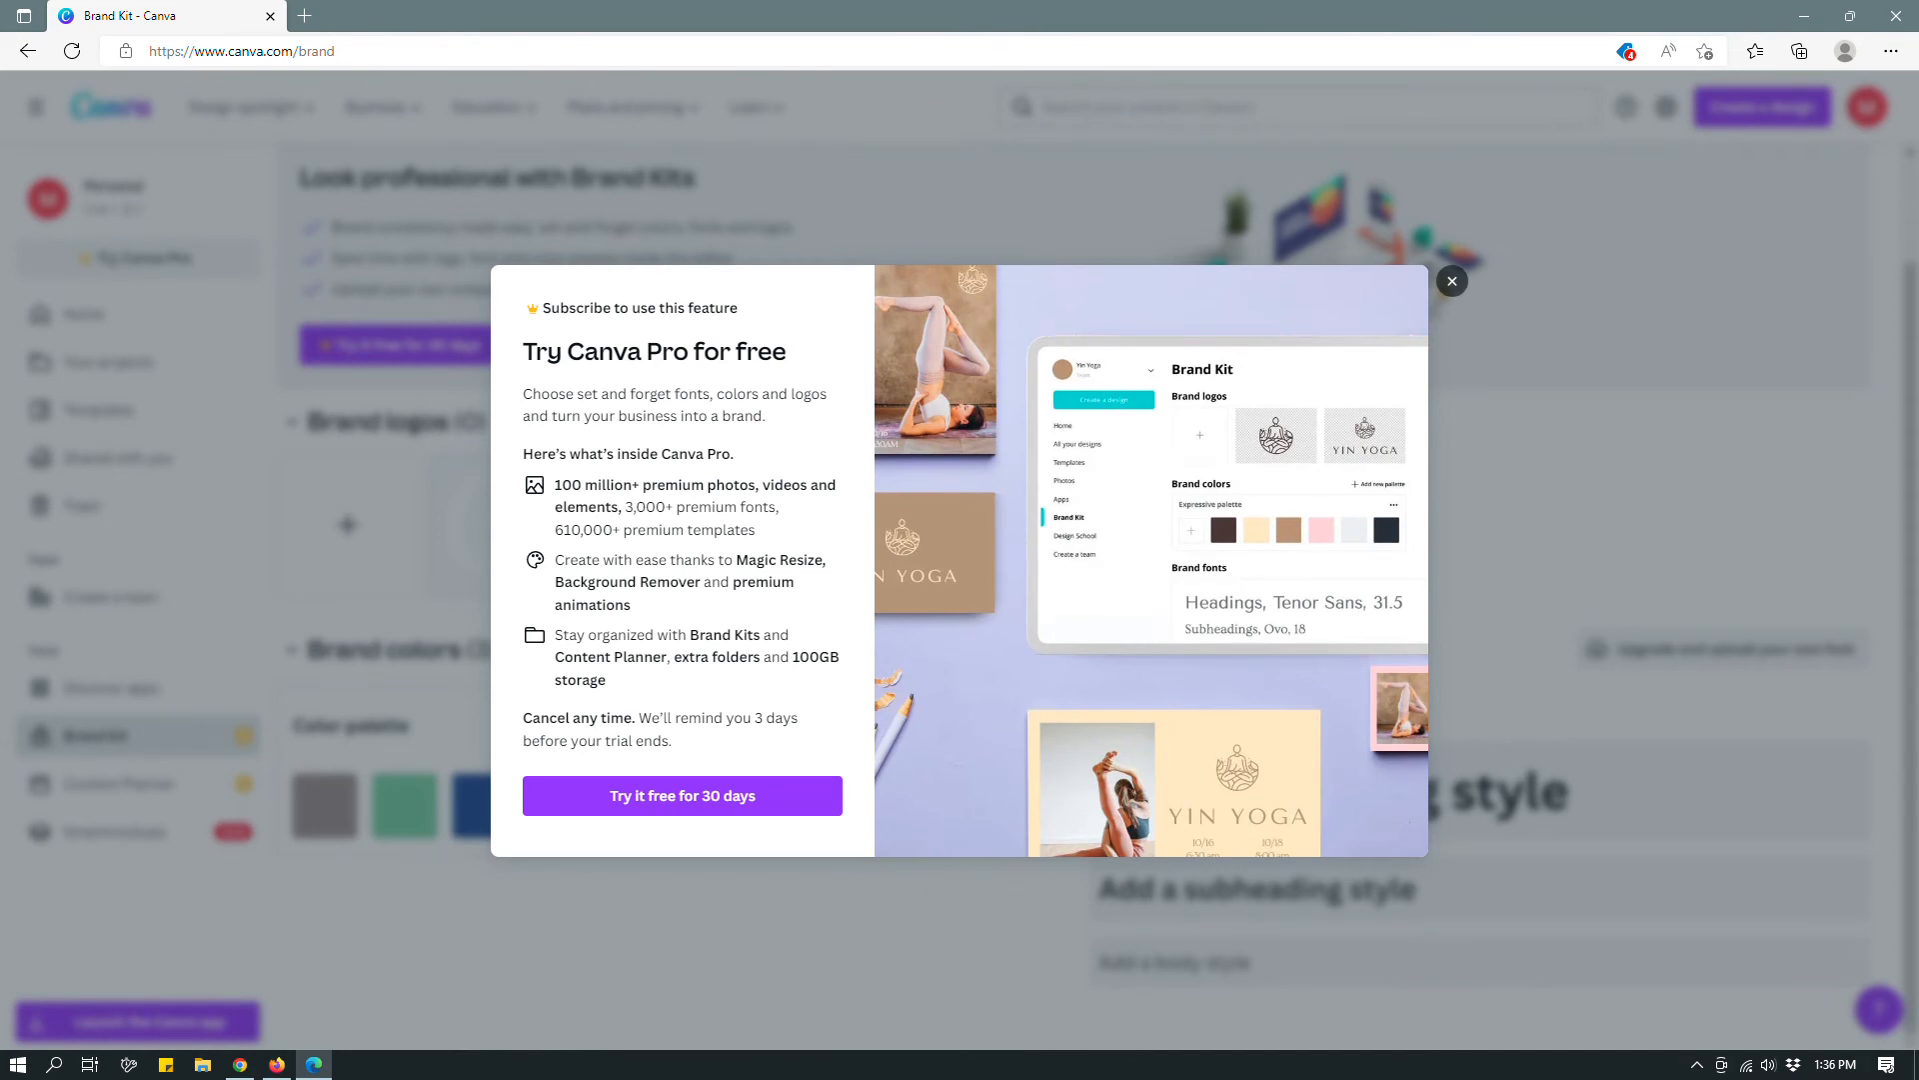
{"action": "key", "text": "Escape"}
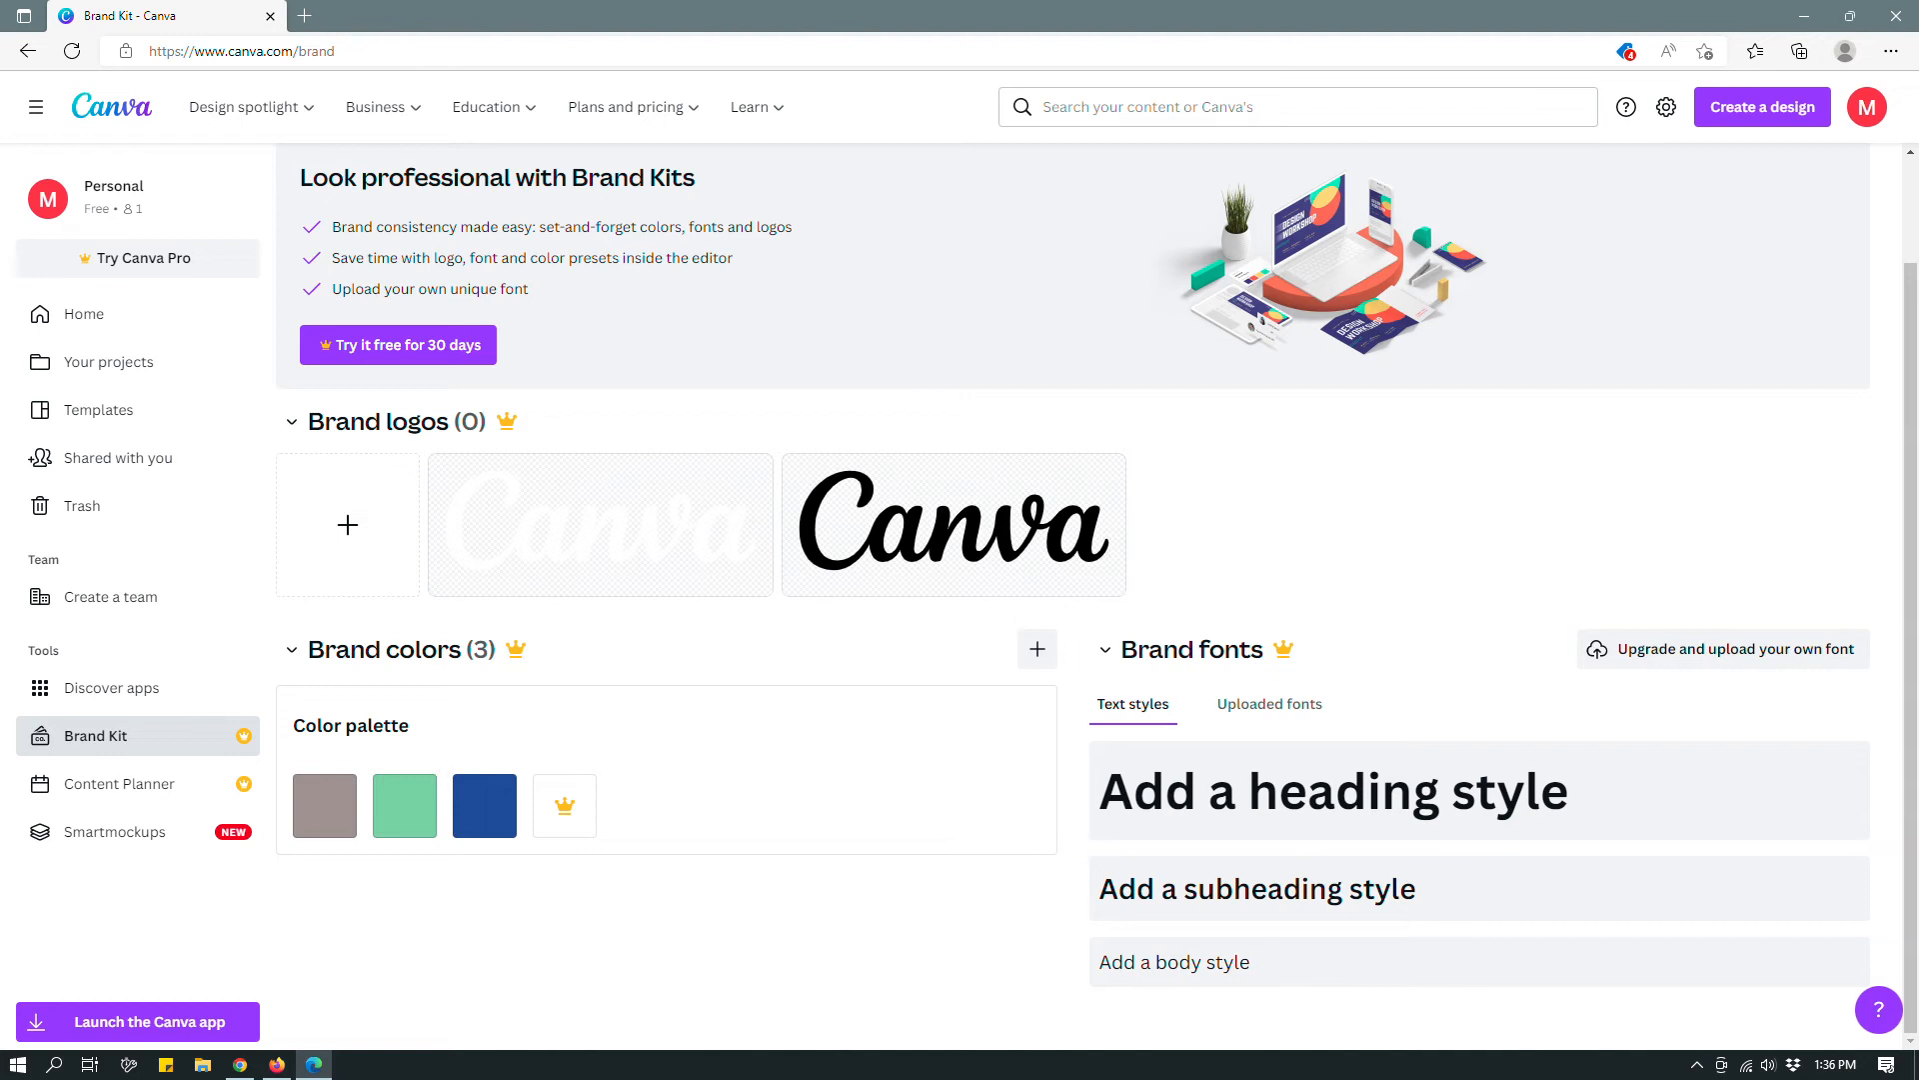
{"action": "left_click", "coordinate": [1038, 649]}
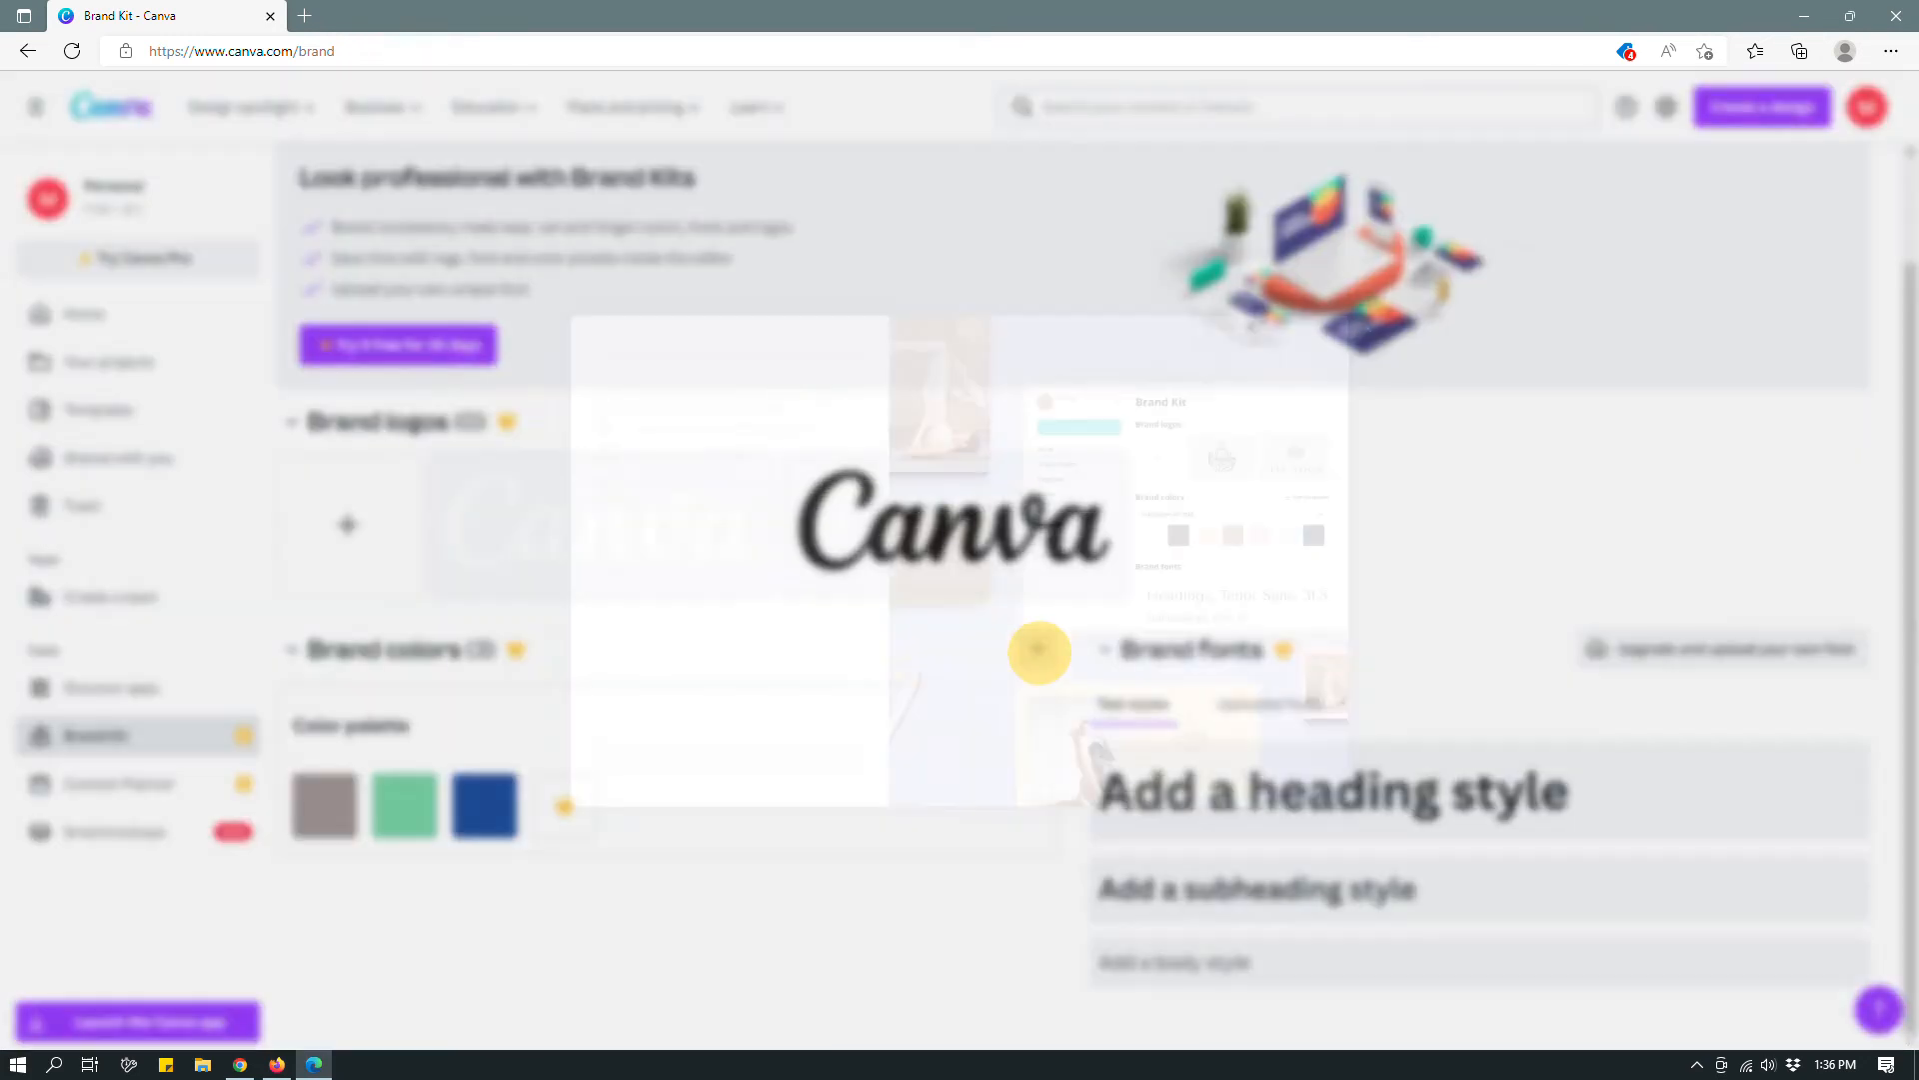
{"action": "left_click", "coordinate": [1452, 281]}
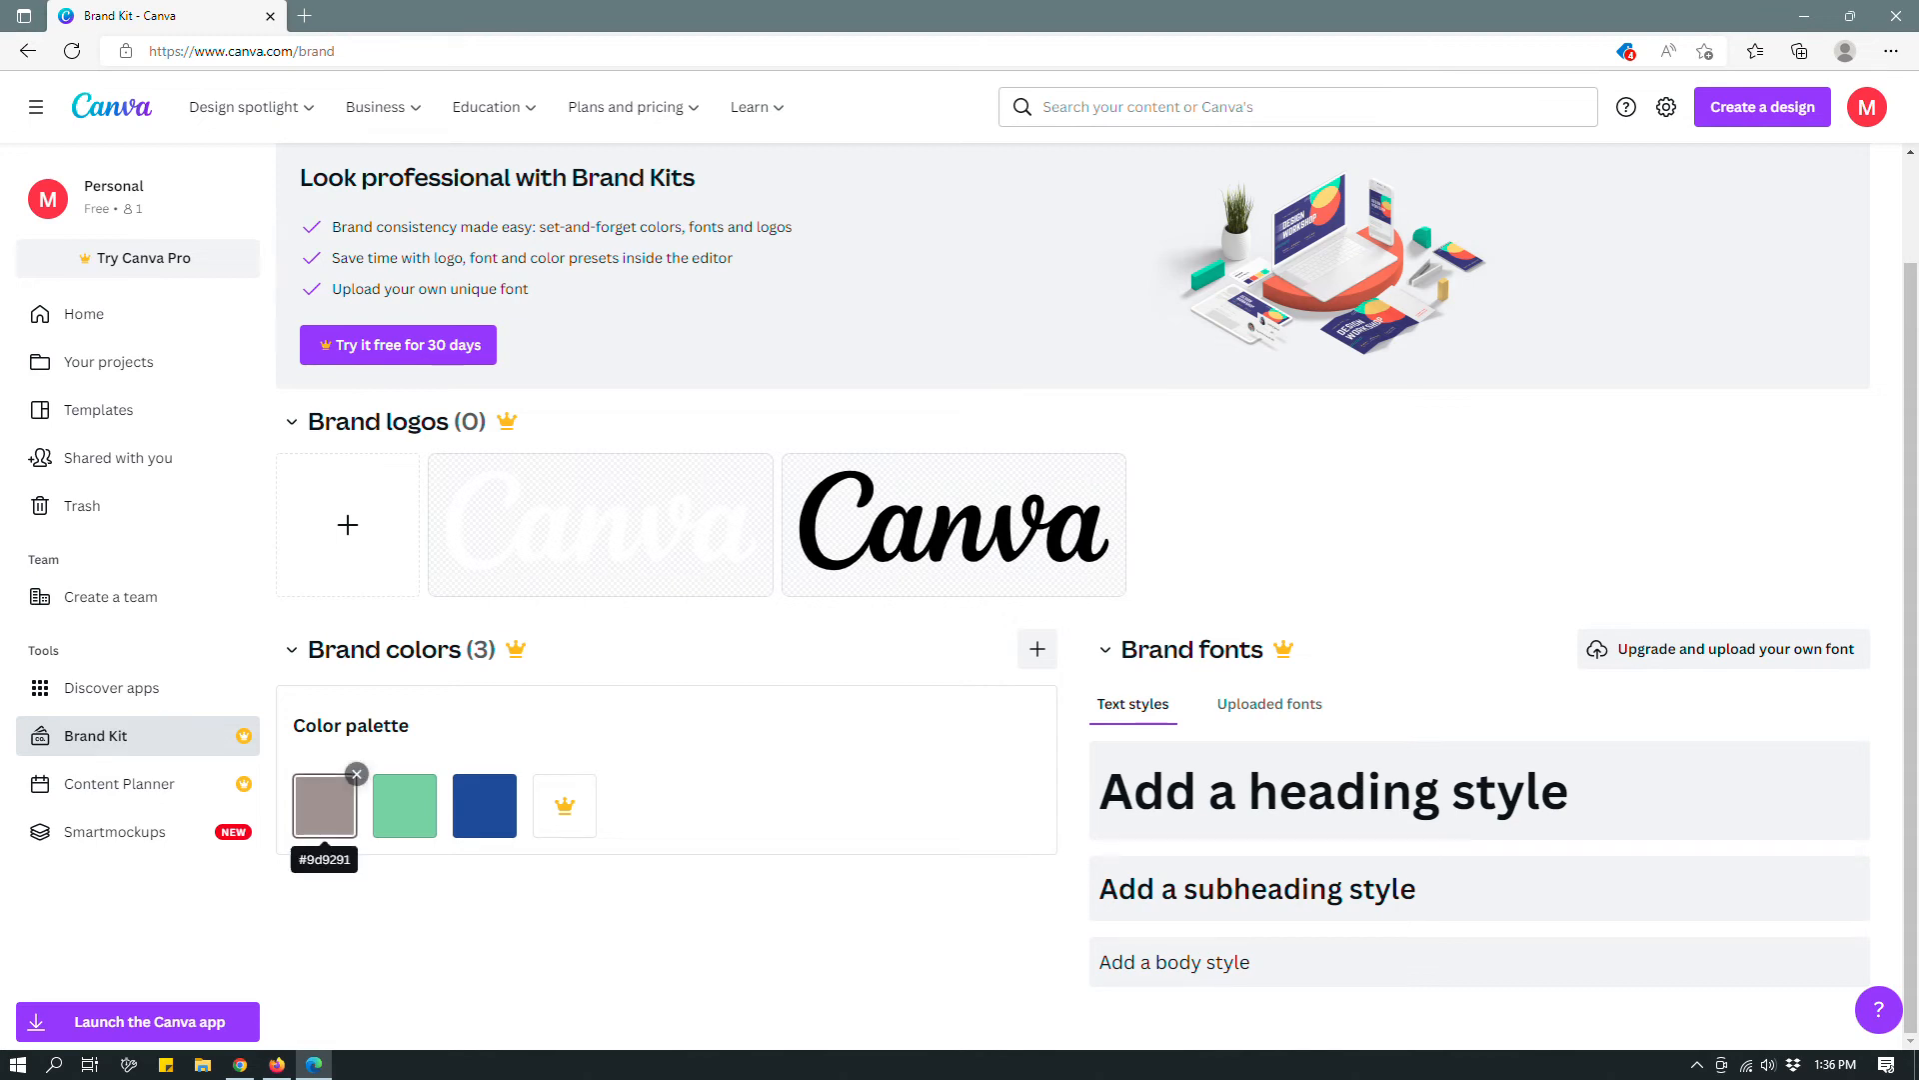
Step: Recolor the three swatches of the free account's color palette to a muted red, a grayish green and a light grayish blue
{"action": "left_click", "coordinate": [325, 806]}
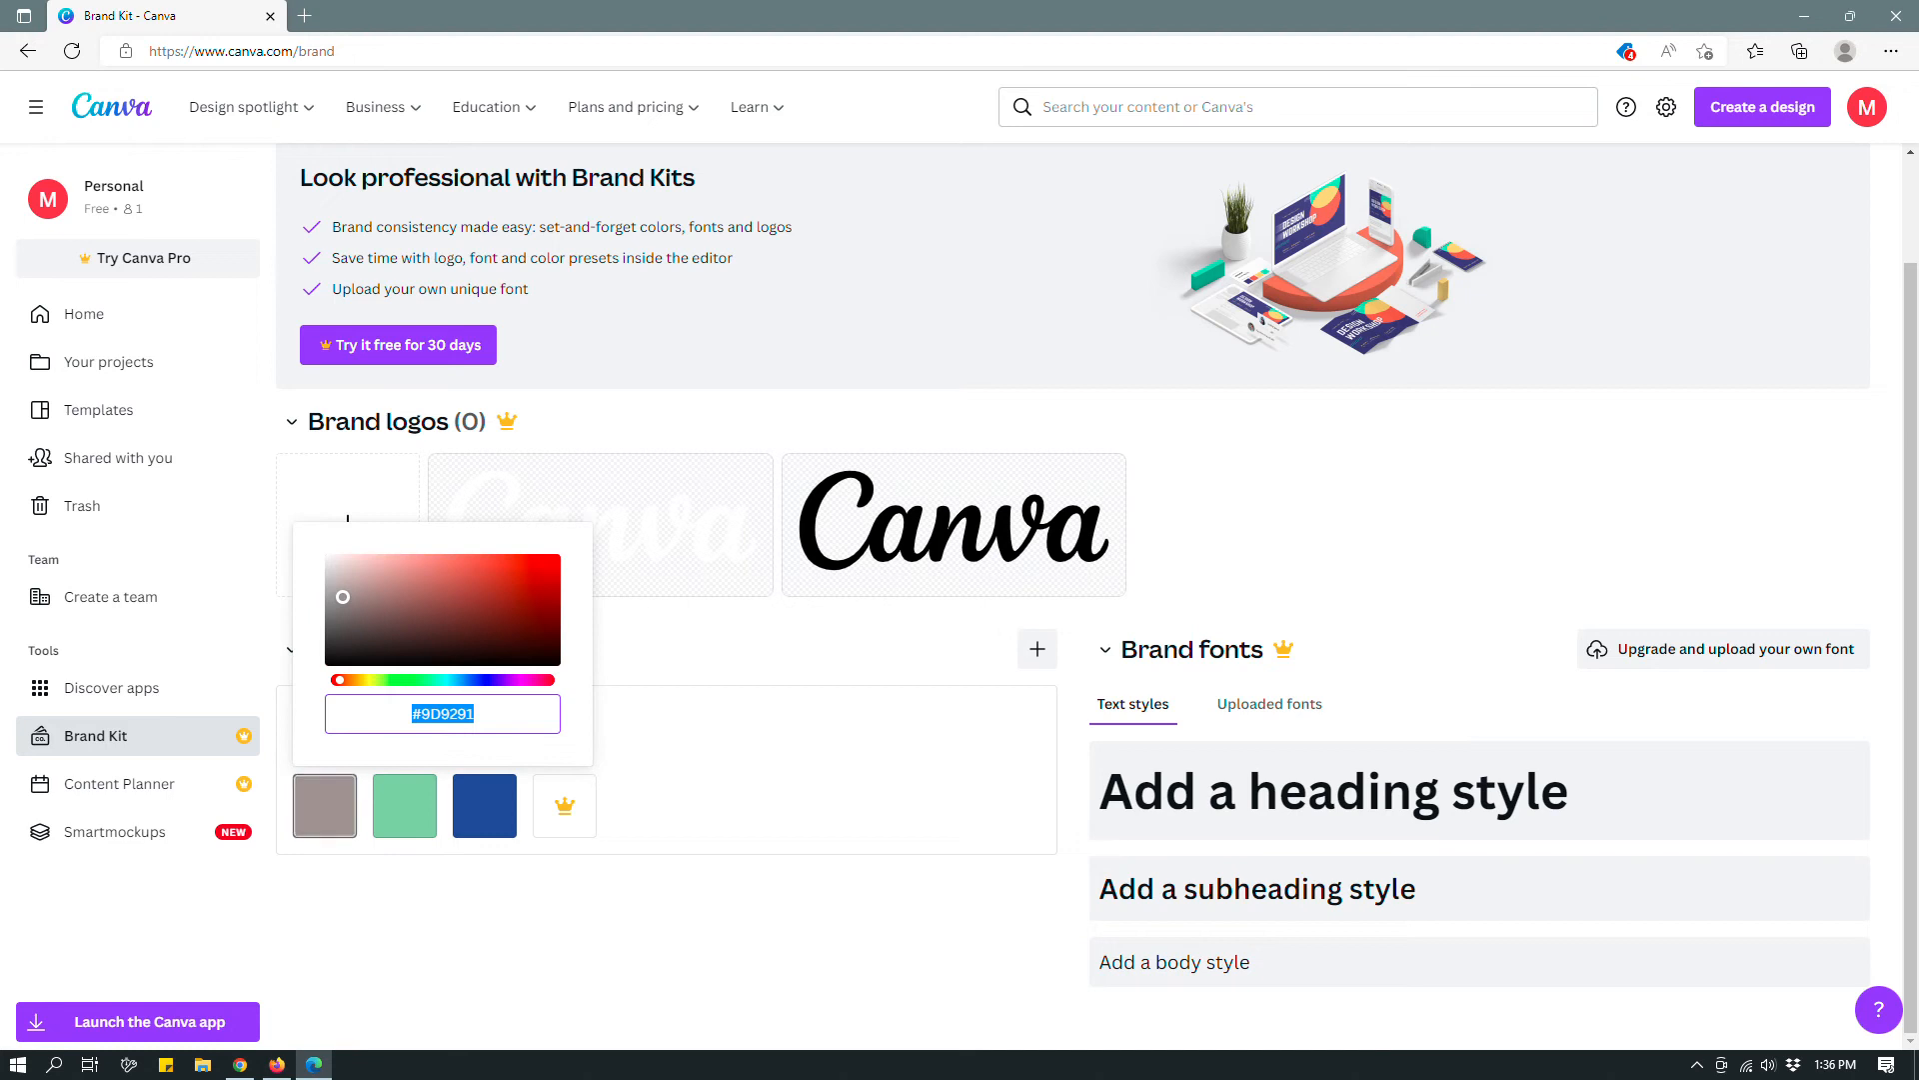
{"action": "left_click_drag", "start_coordinate": [343, 597], "coordinate": [403, 592]}
{"action": "left_click", "coordinate": [405, 806]}
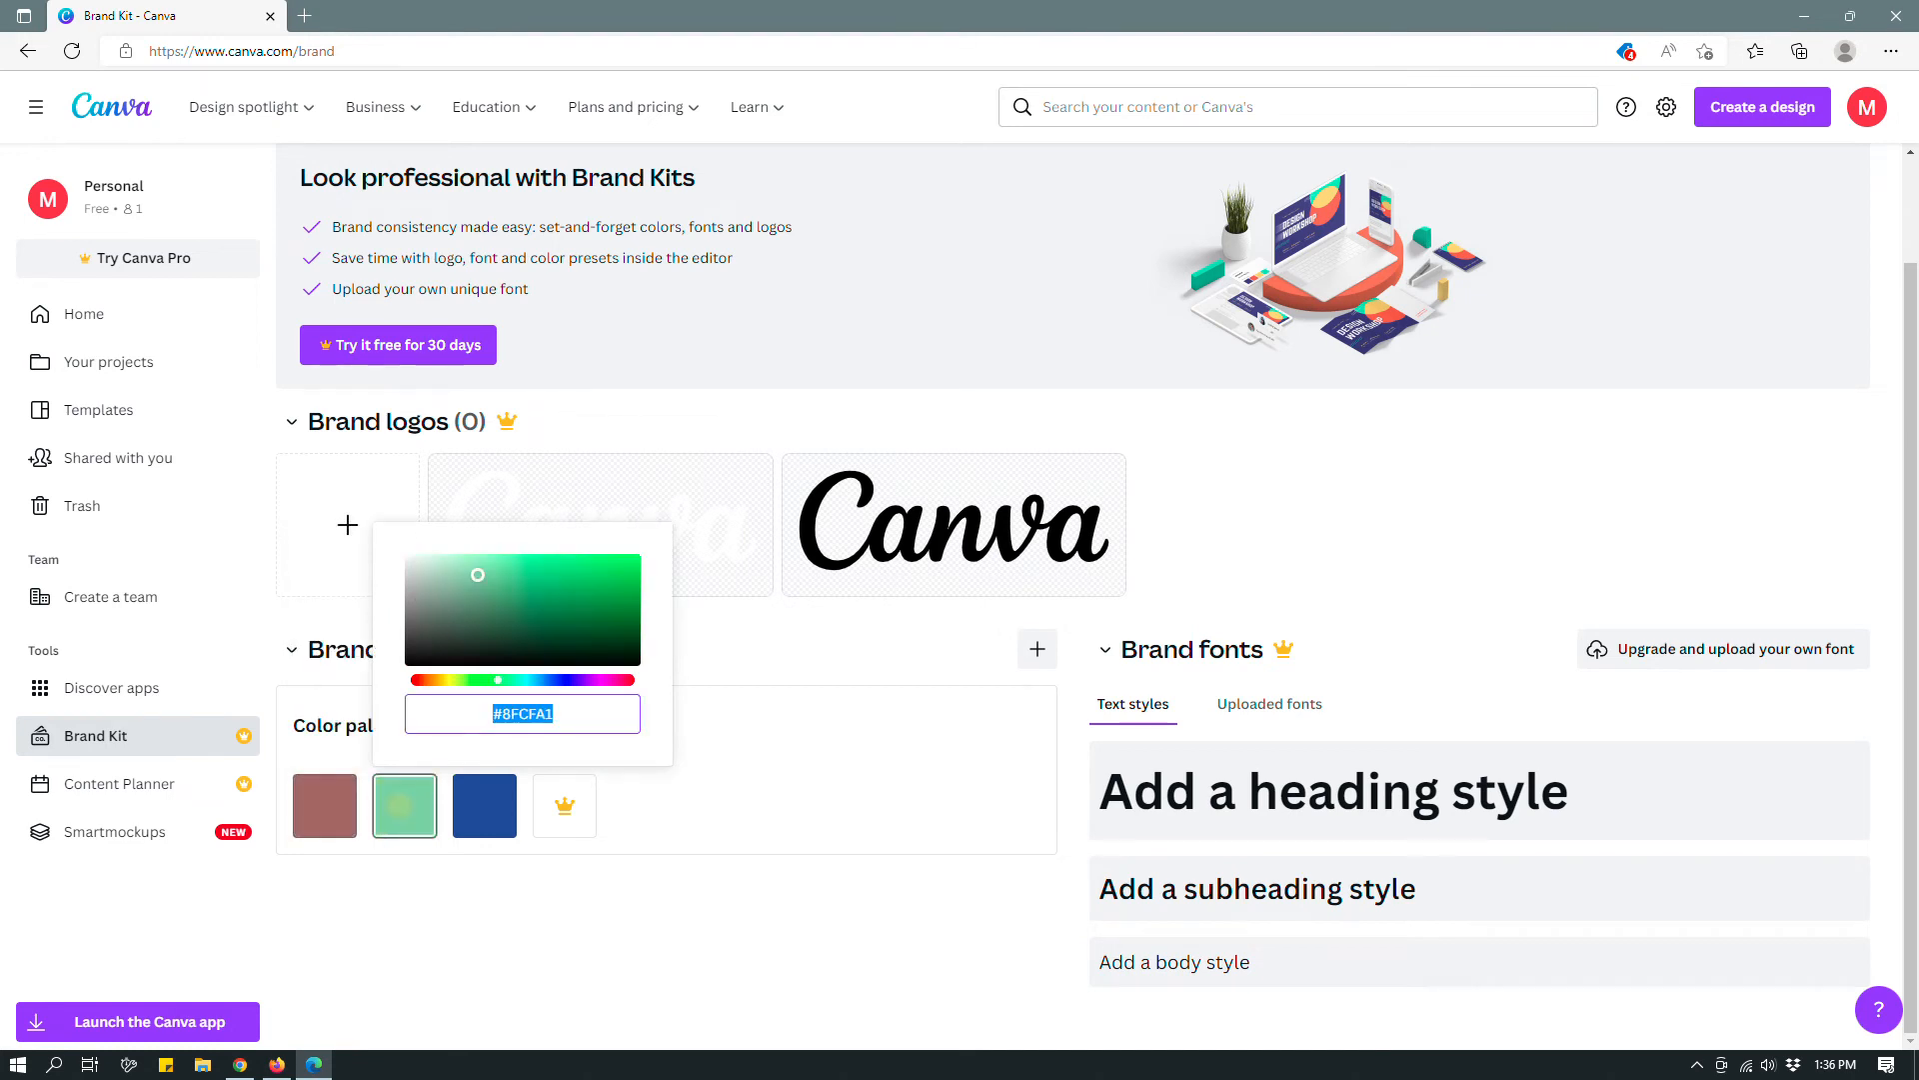
{"action": "left_click", "coordinate": [459, 621]}
{"action": "left_click", "coordinate": [427, 597]}
{"action": "left_click", "coordinate": [465, 816]}
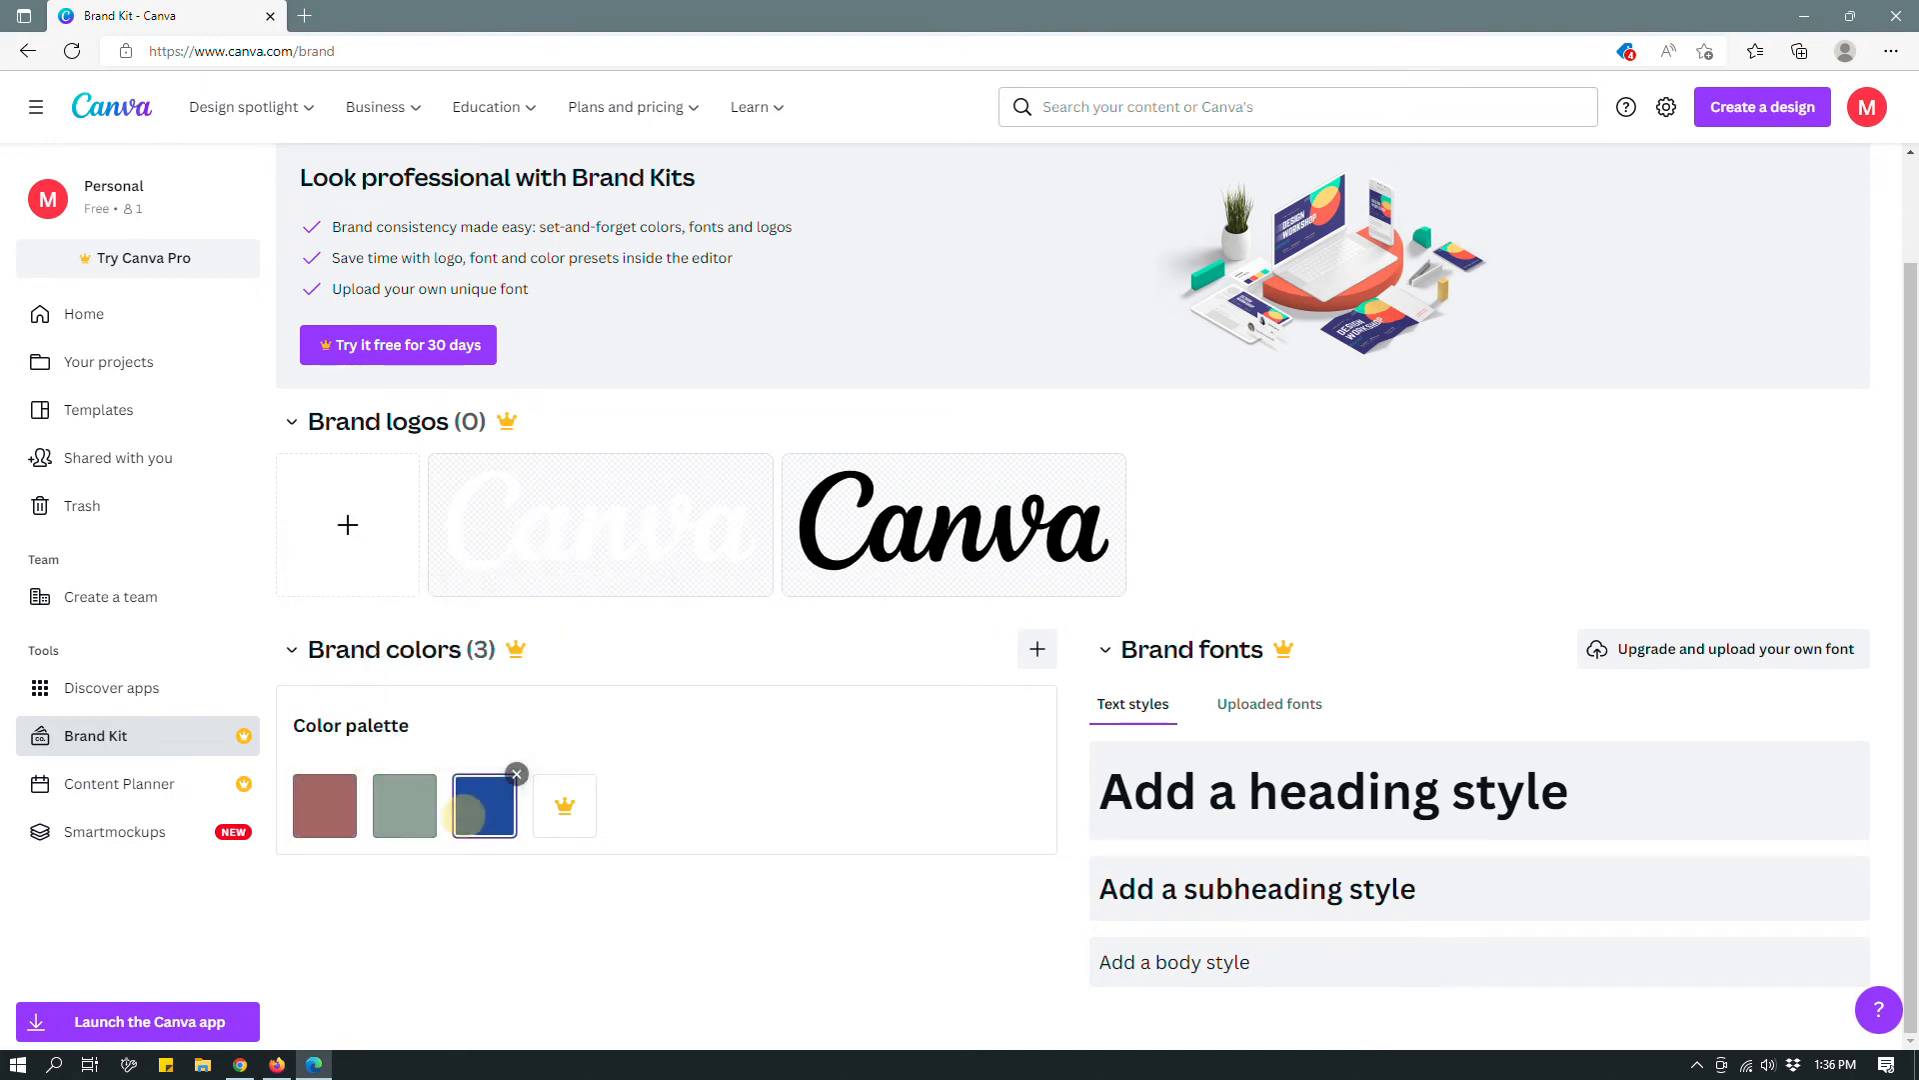
{"action": "left_click", "coordinate": [527, 580]}
{"action": "left_click", "coordinate": [640, 976]}
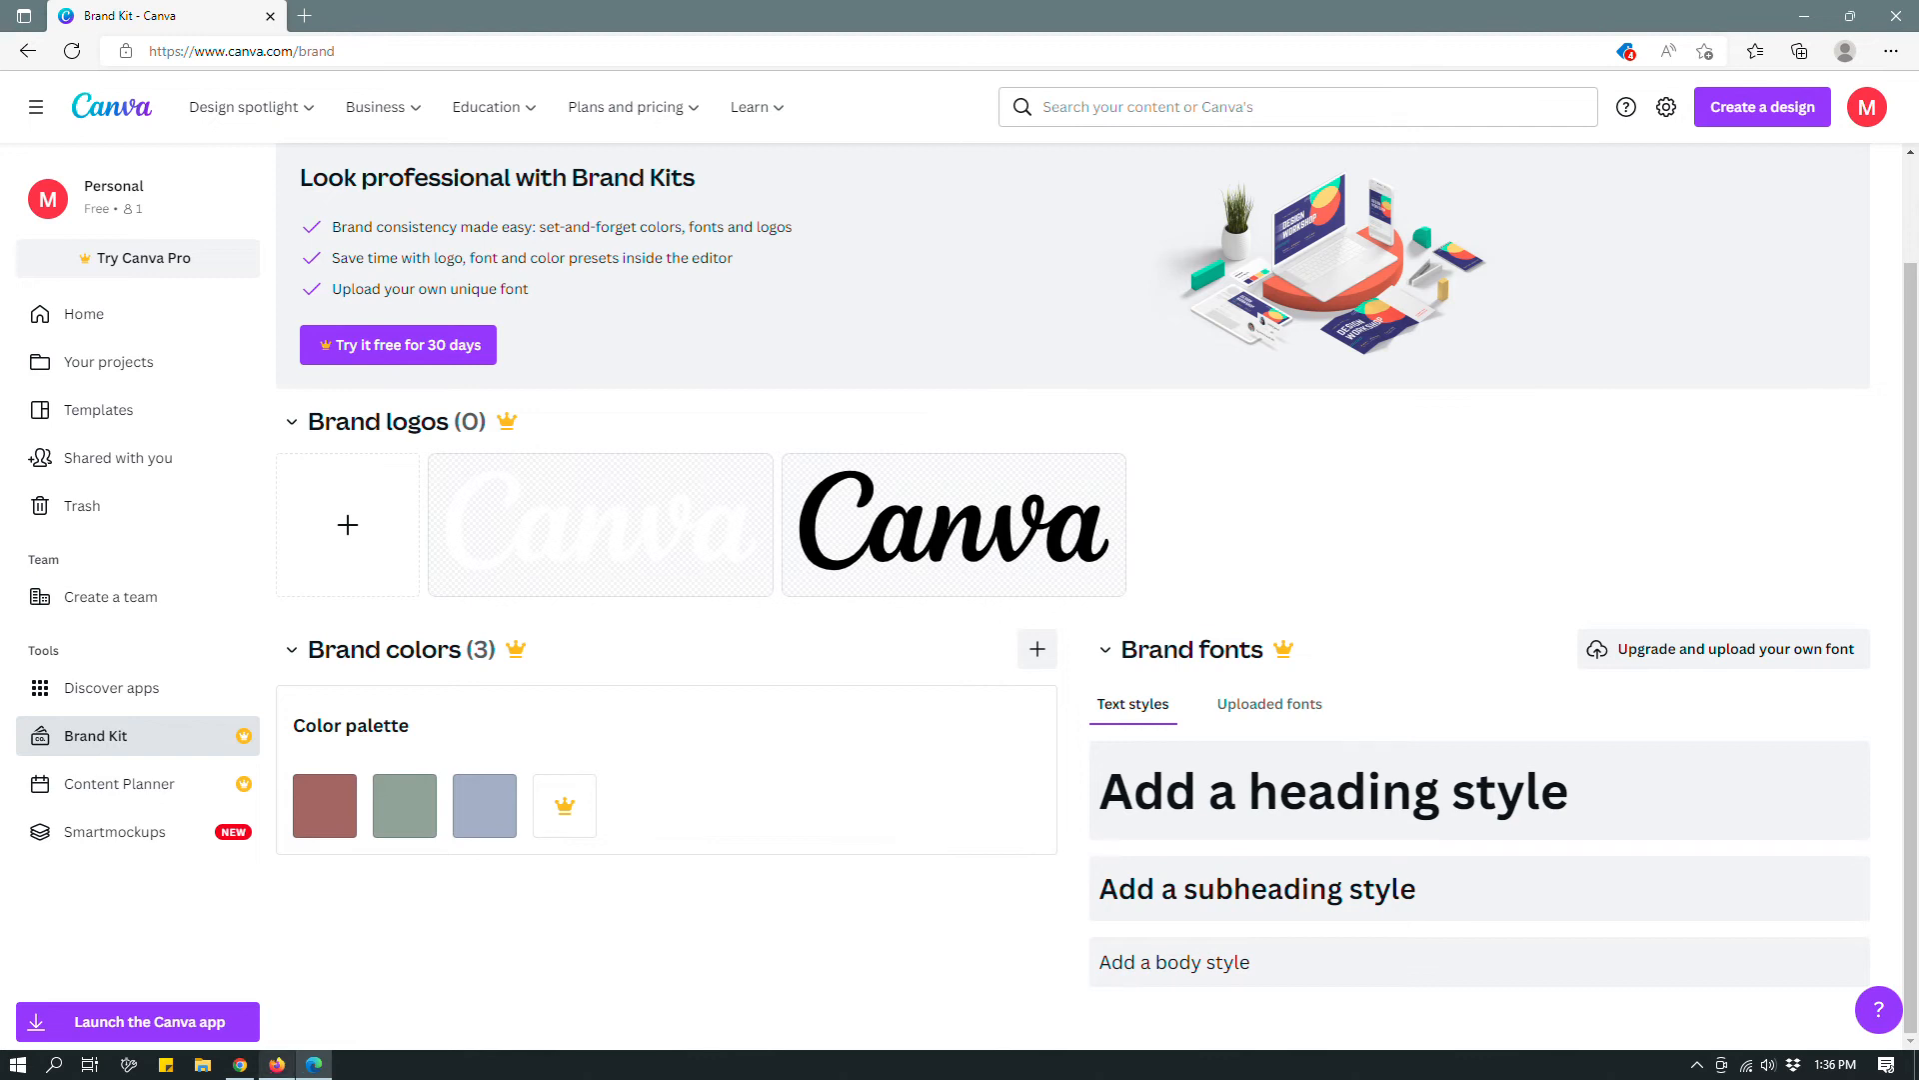
Step: Switch back to the Pro account in Firefox and look over its Canva home page
{"action": "mouse_move", "coordinate": [277, 1065]}
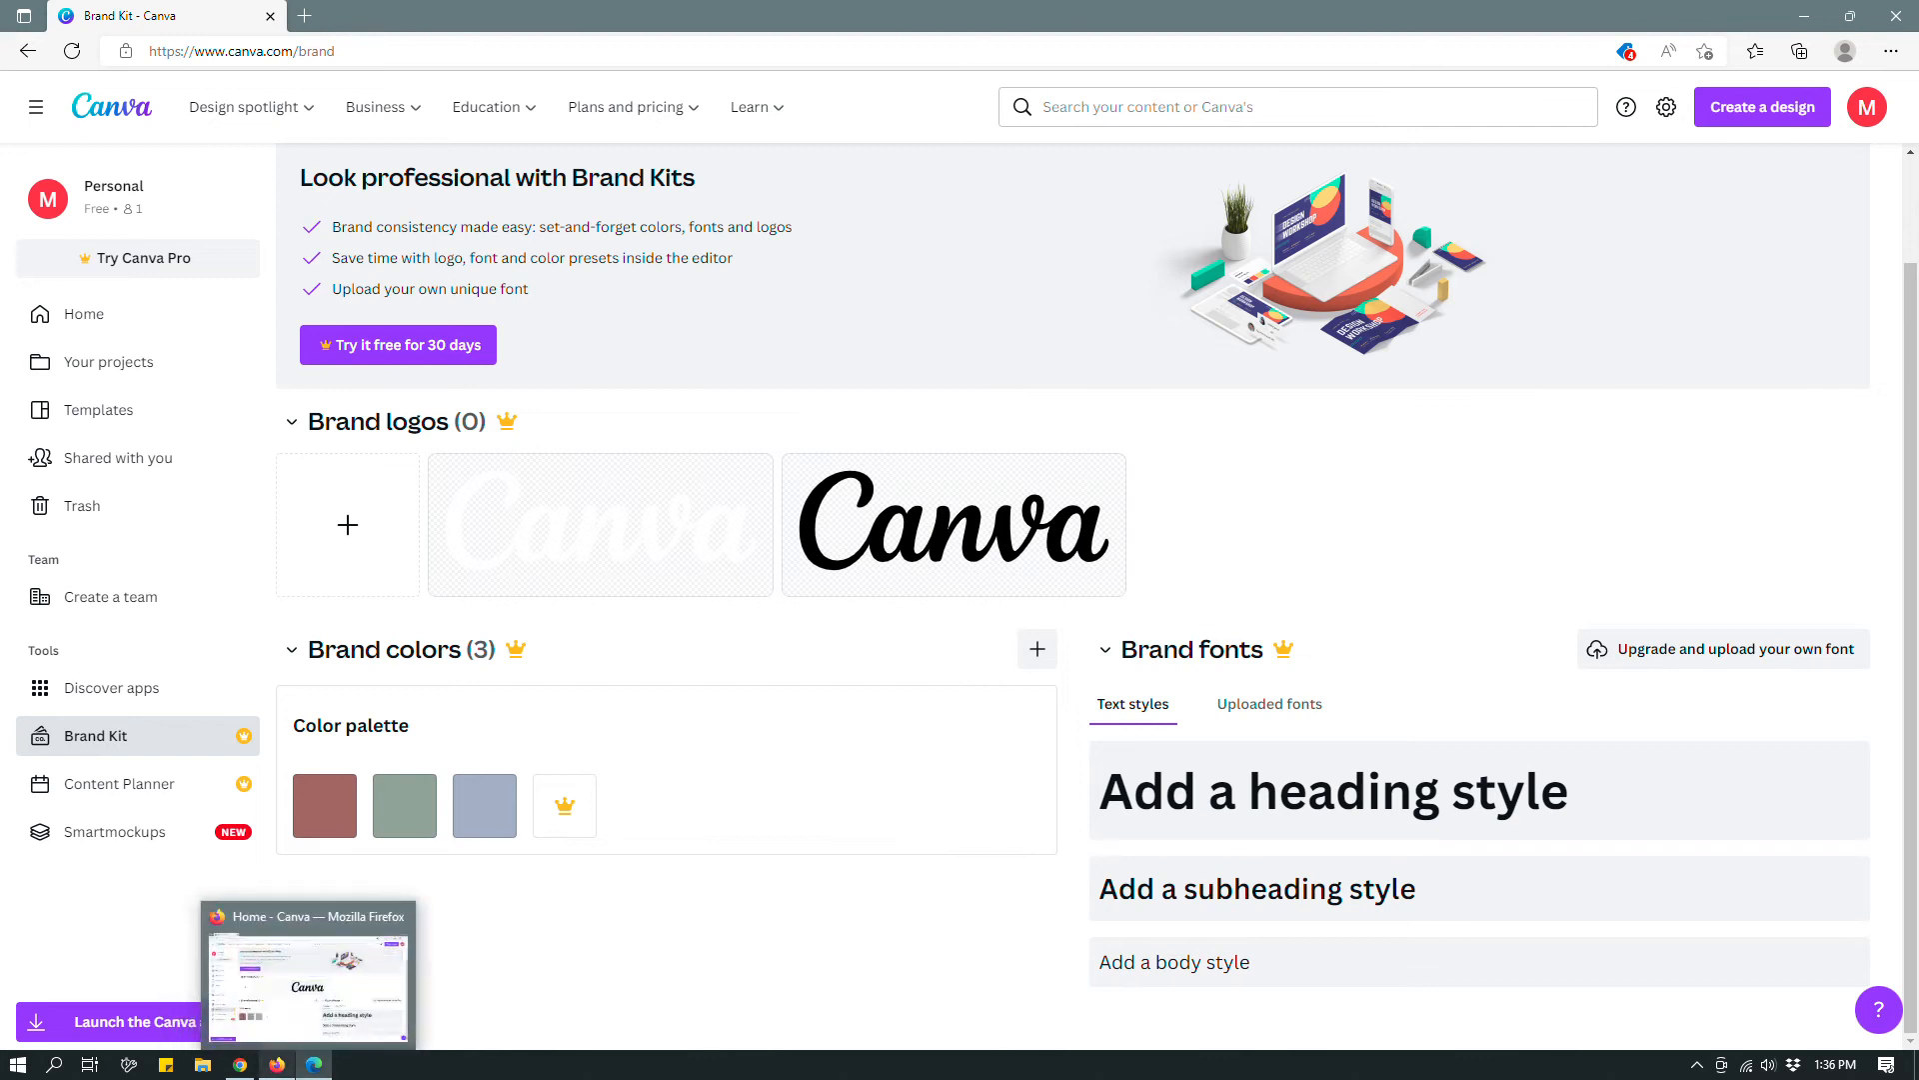
{"action": "left_click", "coordinate": [276, 985]}
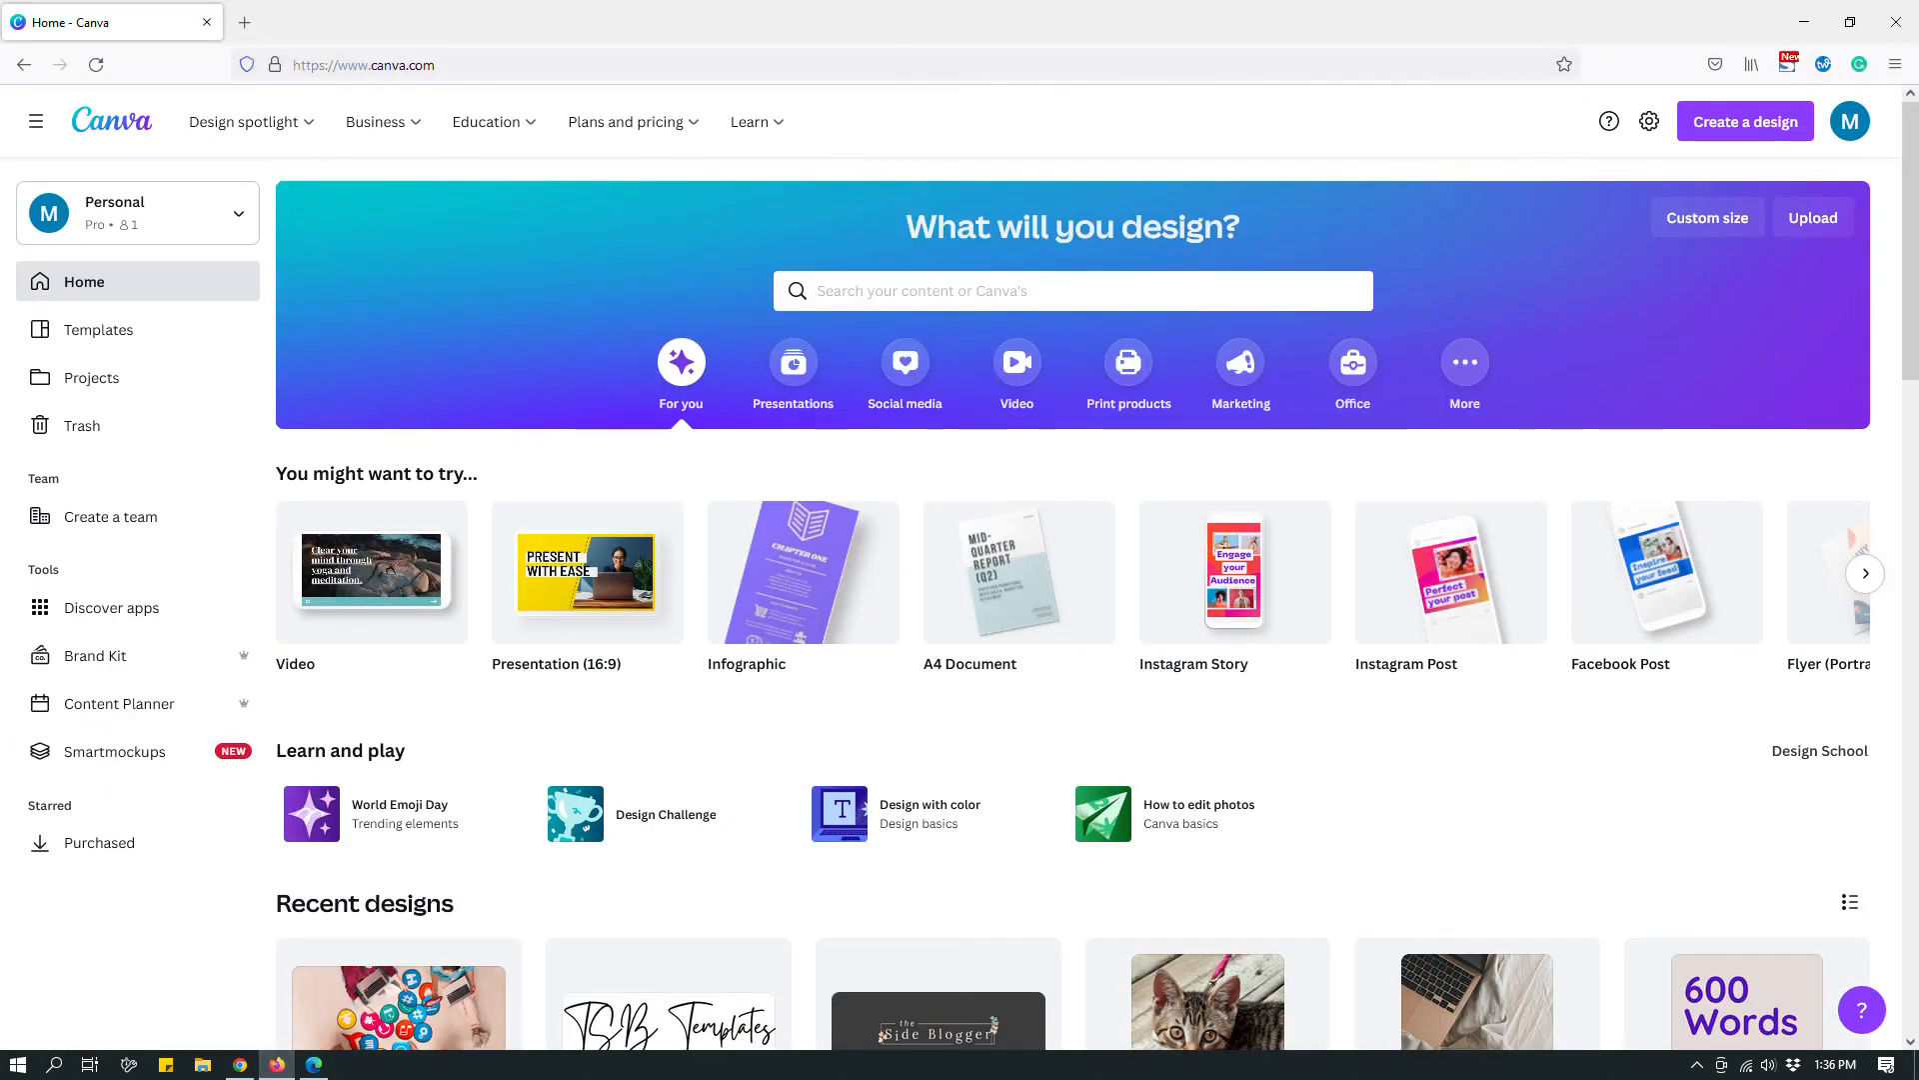
{"action": "scroll", "coordinate": [1072, 600], "scroll_direction": "down", "scroll_amount": 4}
{"action": "scroll", "coordinate": [1073, 600], "scroll_direction": "up", "scroll_amount": 4}
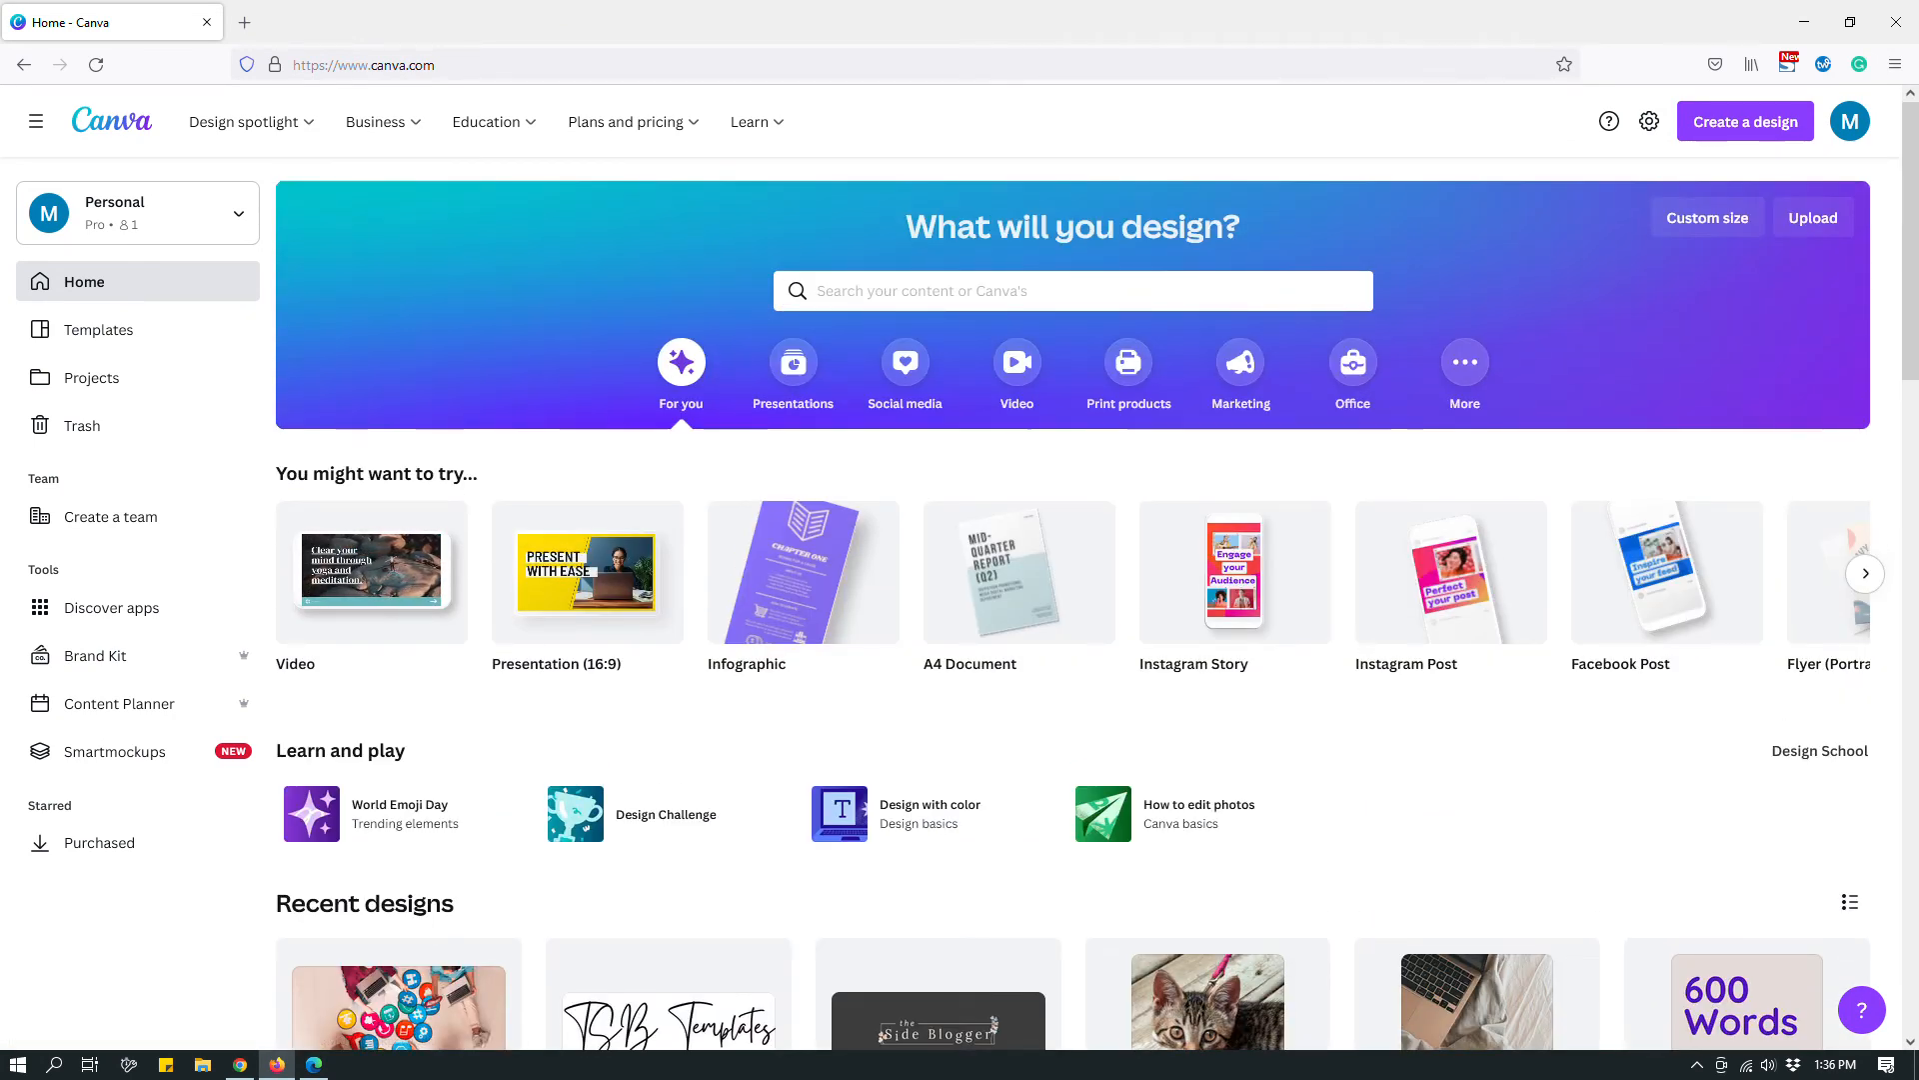
Step: Create a new blank Instagram Post design from the Canva home page
{"action": "scroll", "coordinate": [1072, 599], "scroll_direction": "down", "scroll_amount": 3}
{"action": "scroll", "coordinate": [1073, 600], "scroll_direction": "up", "scroll_amount": 3}
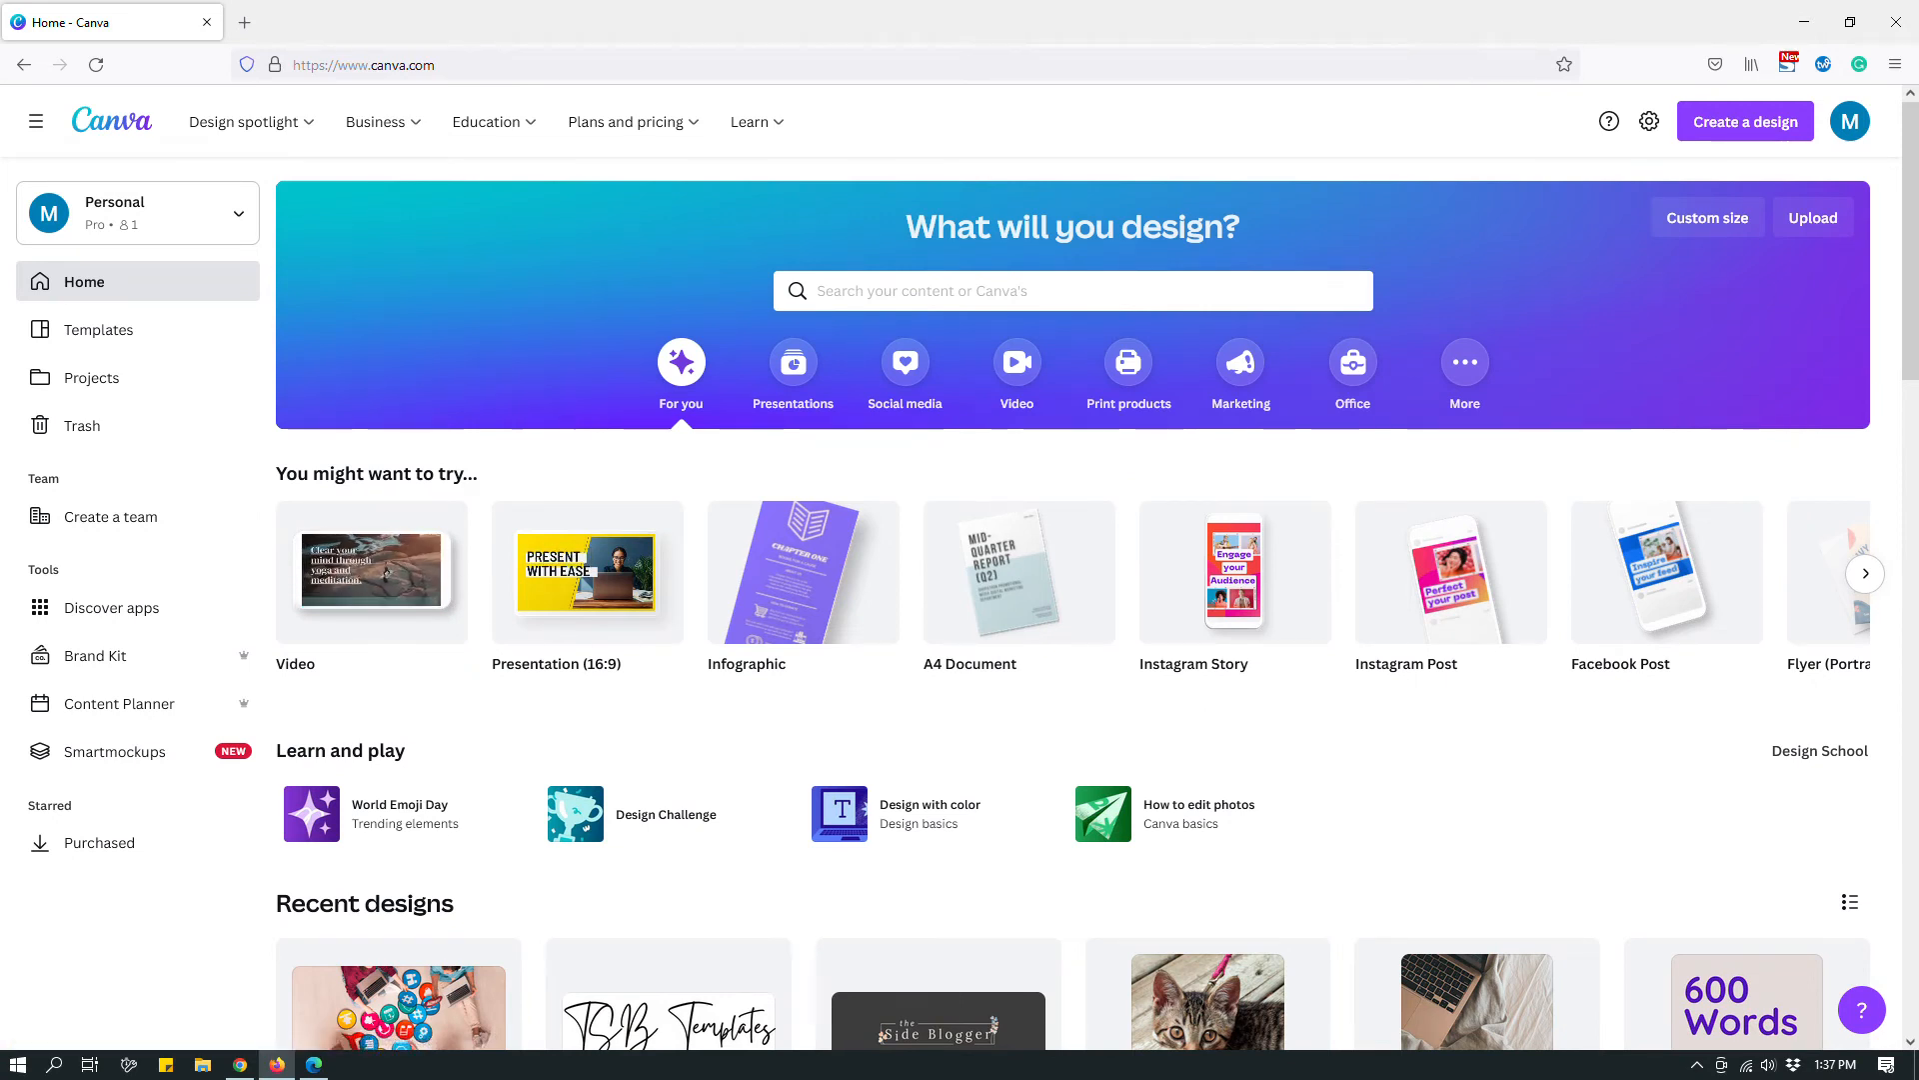
{"action": "left_click", "coordinate": [1745, 121]}
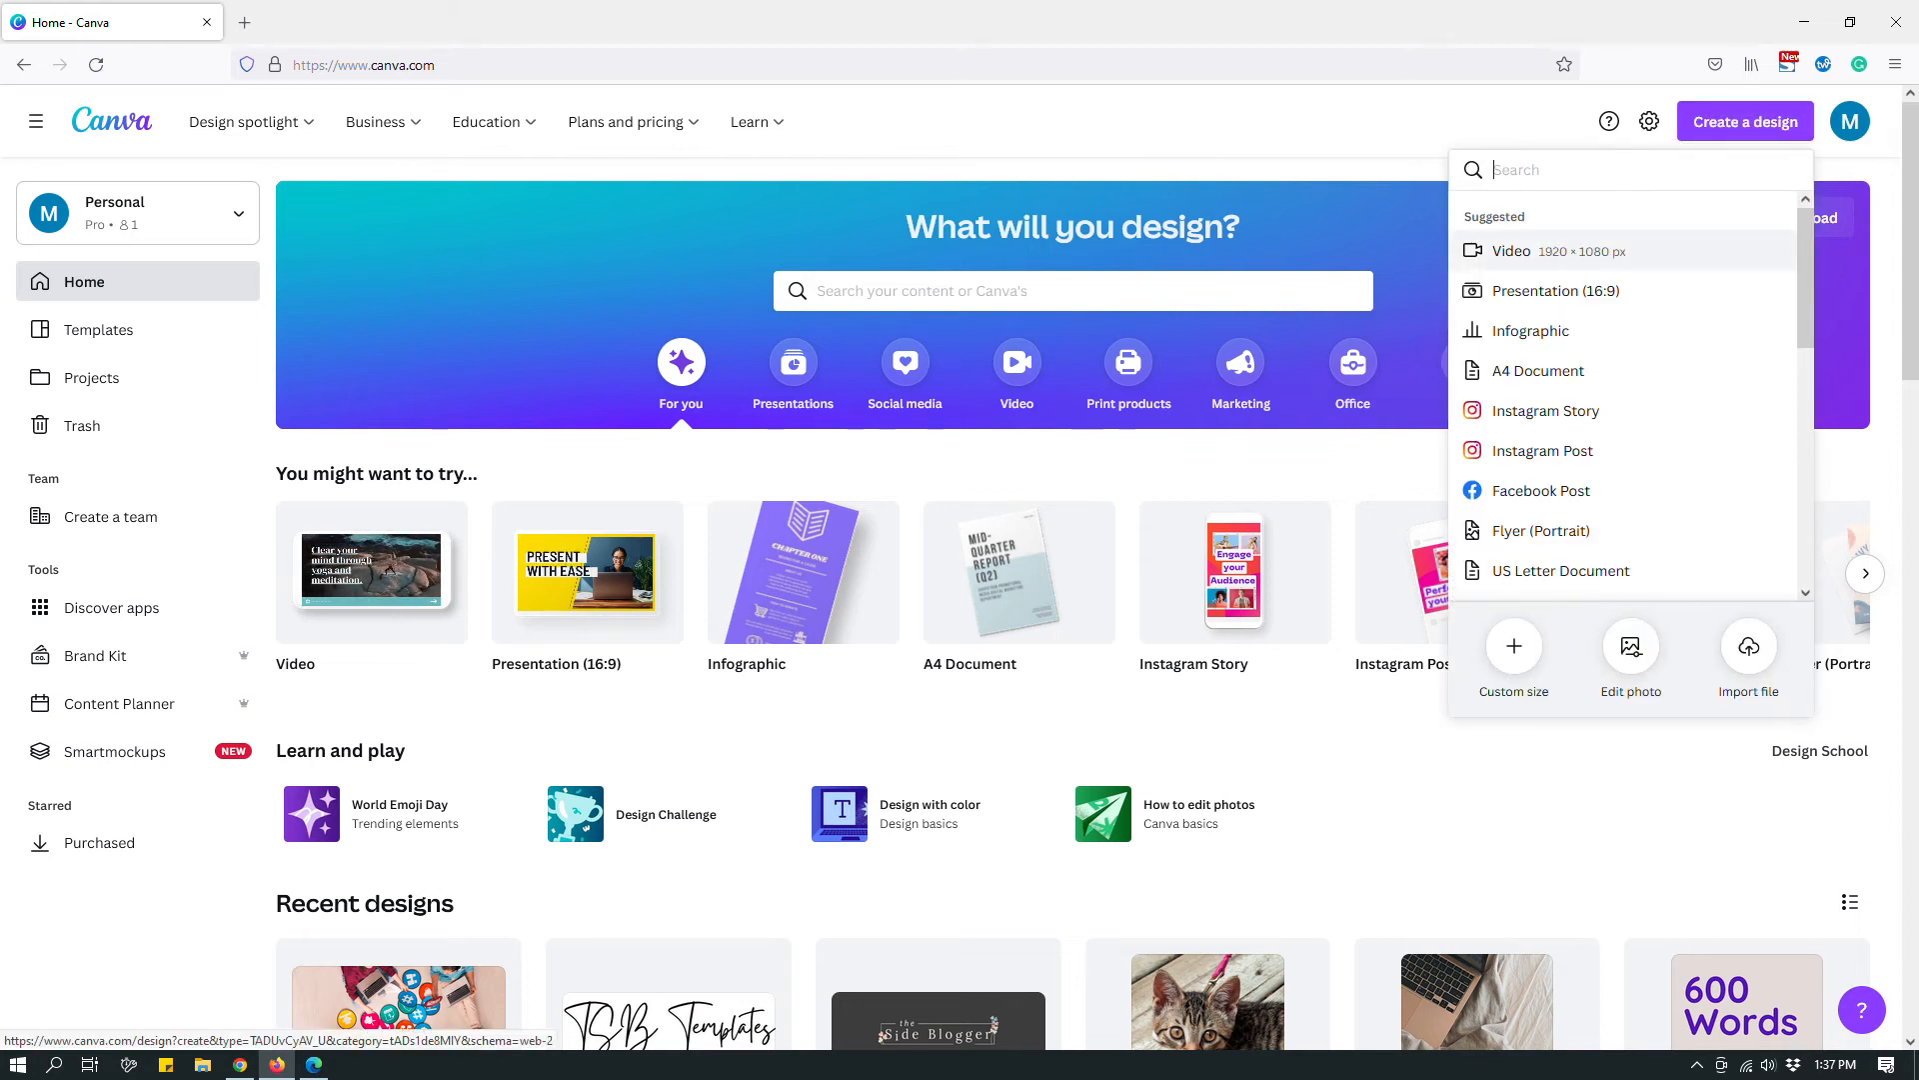
{"action": "left_click", "coordinate": [1609, 448]}
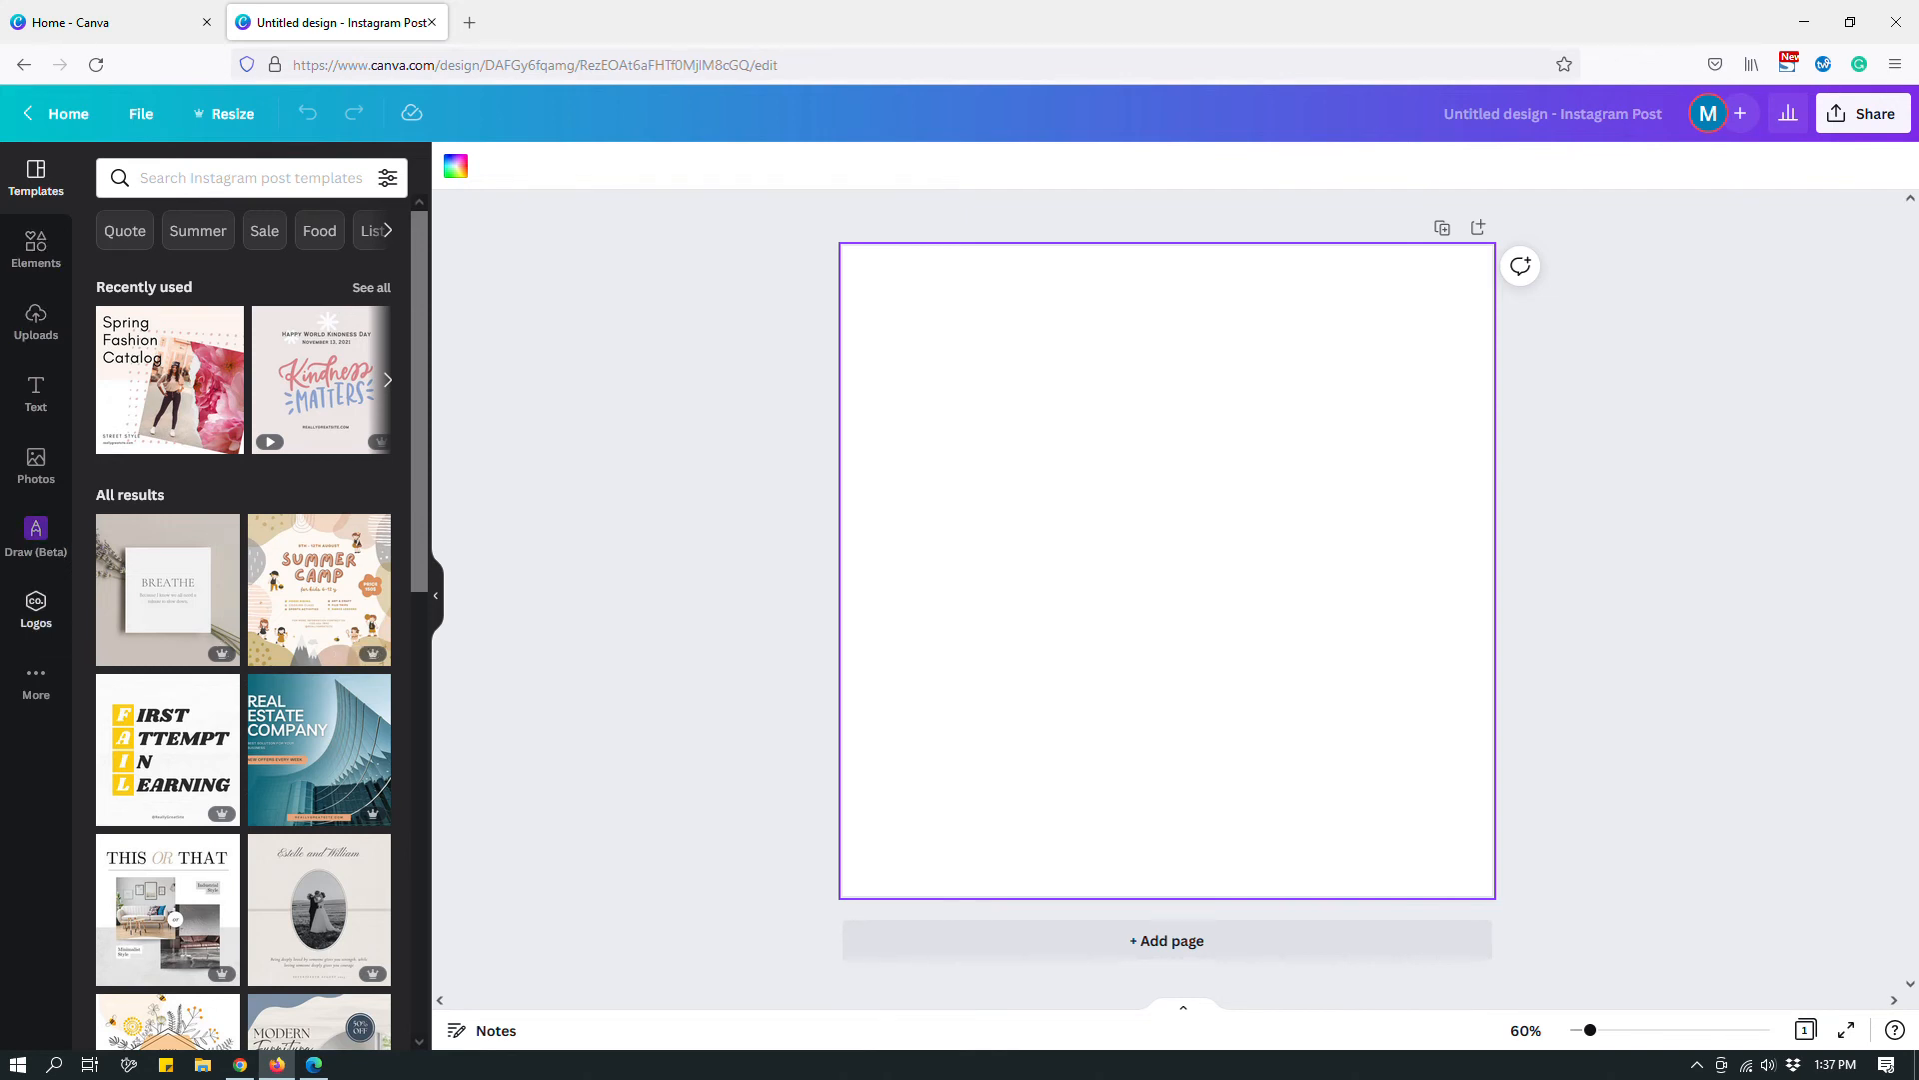
Step: Show the brand kit's Logos from the additional Canva apps in the design editor
{"action": "left_click", "coordinate": [36, 607]}
{"action": "left_click", "coordinate": [12, 586]}
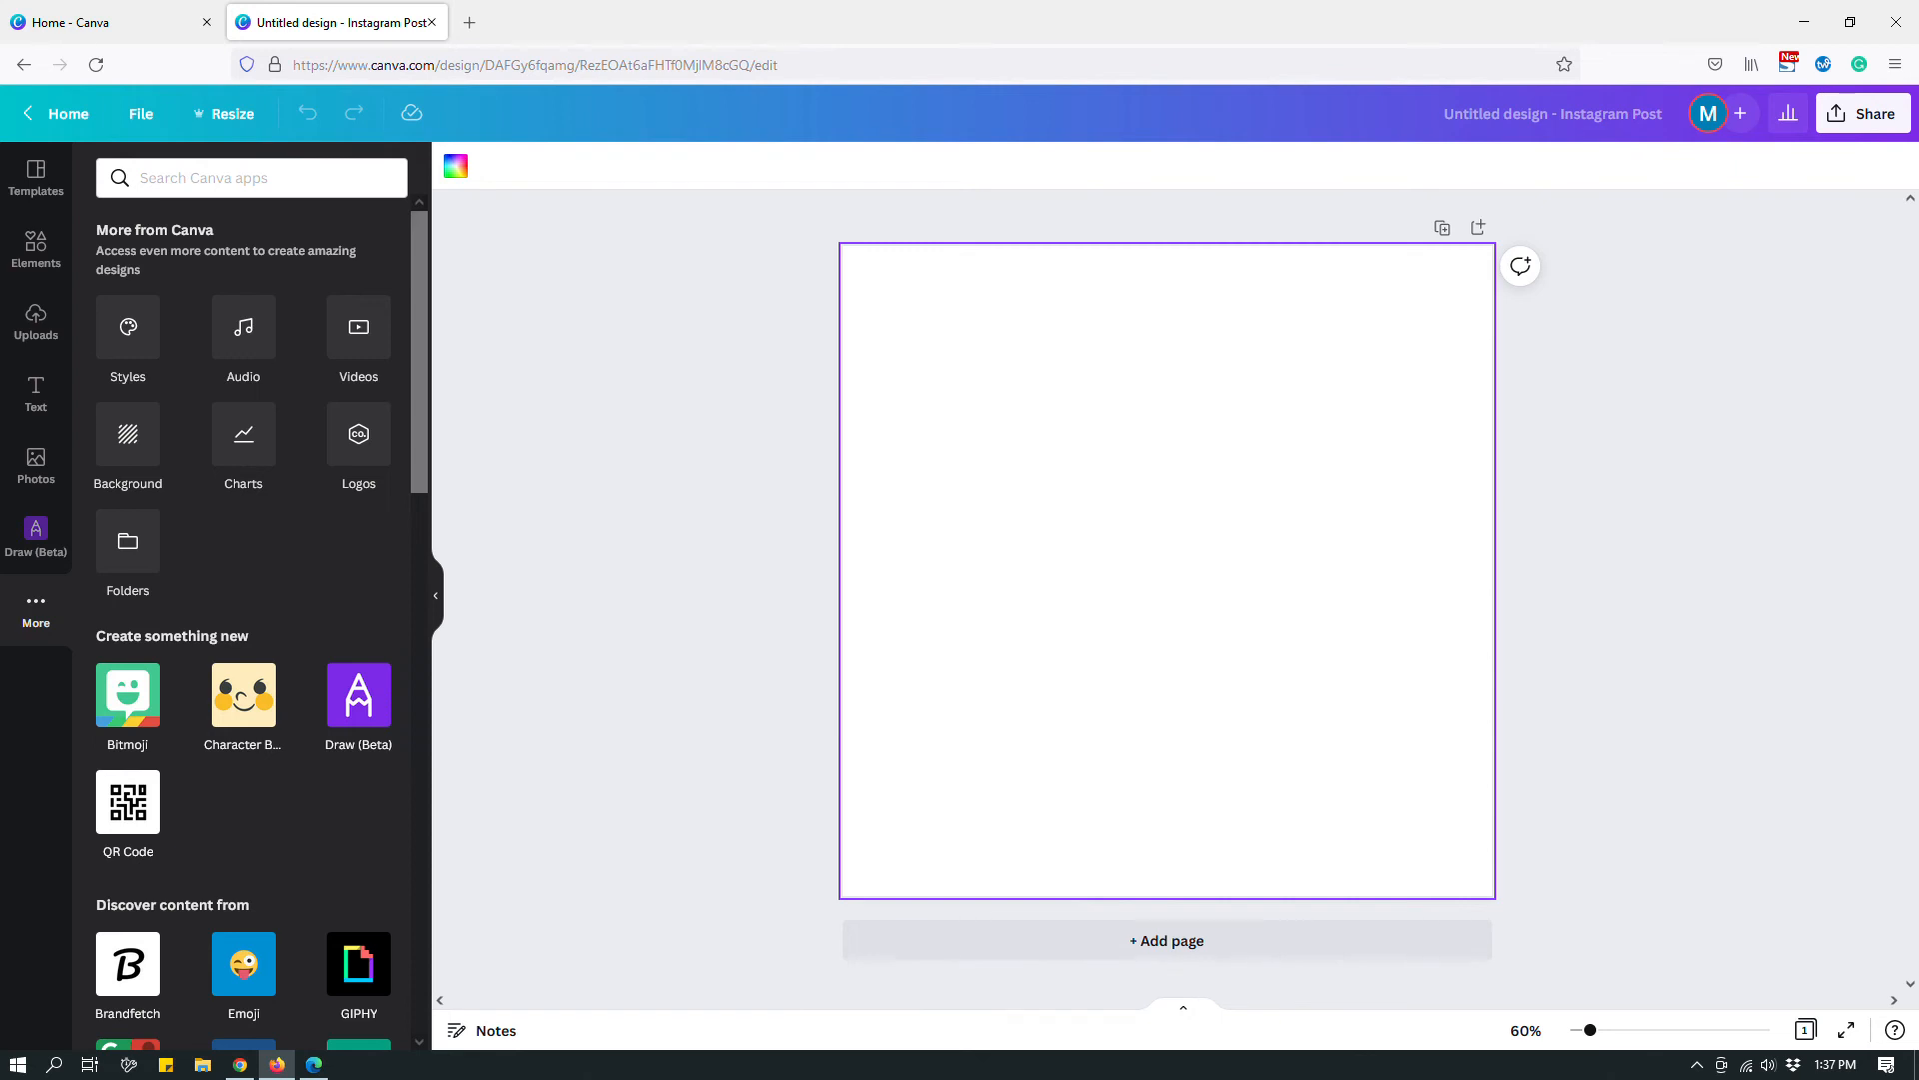
{"action": "left_click", "coordinate": [358, 434]}
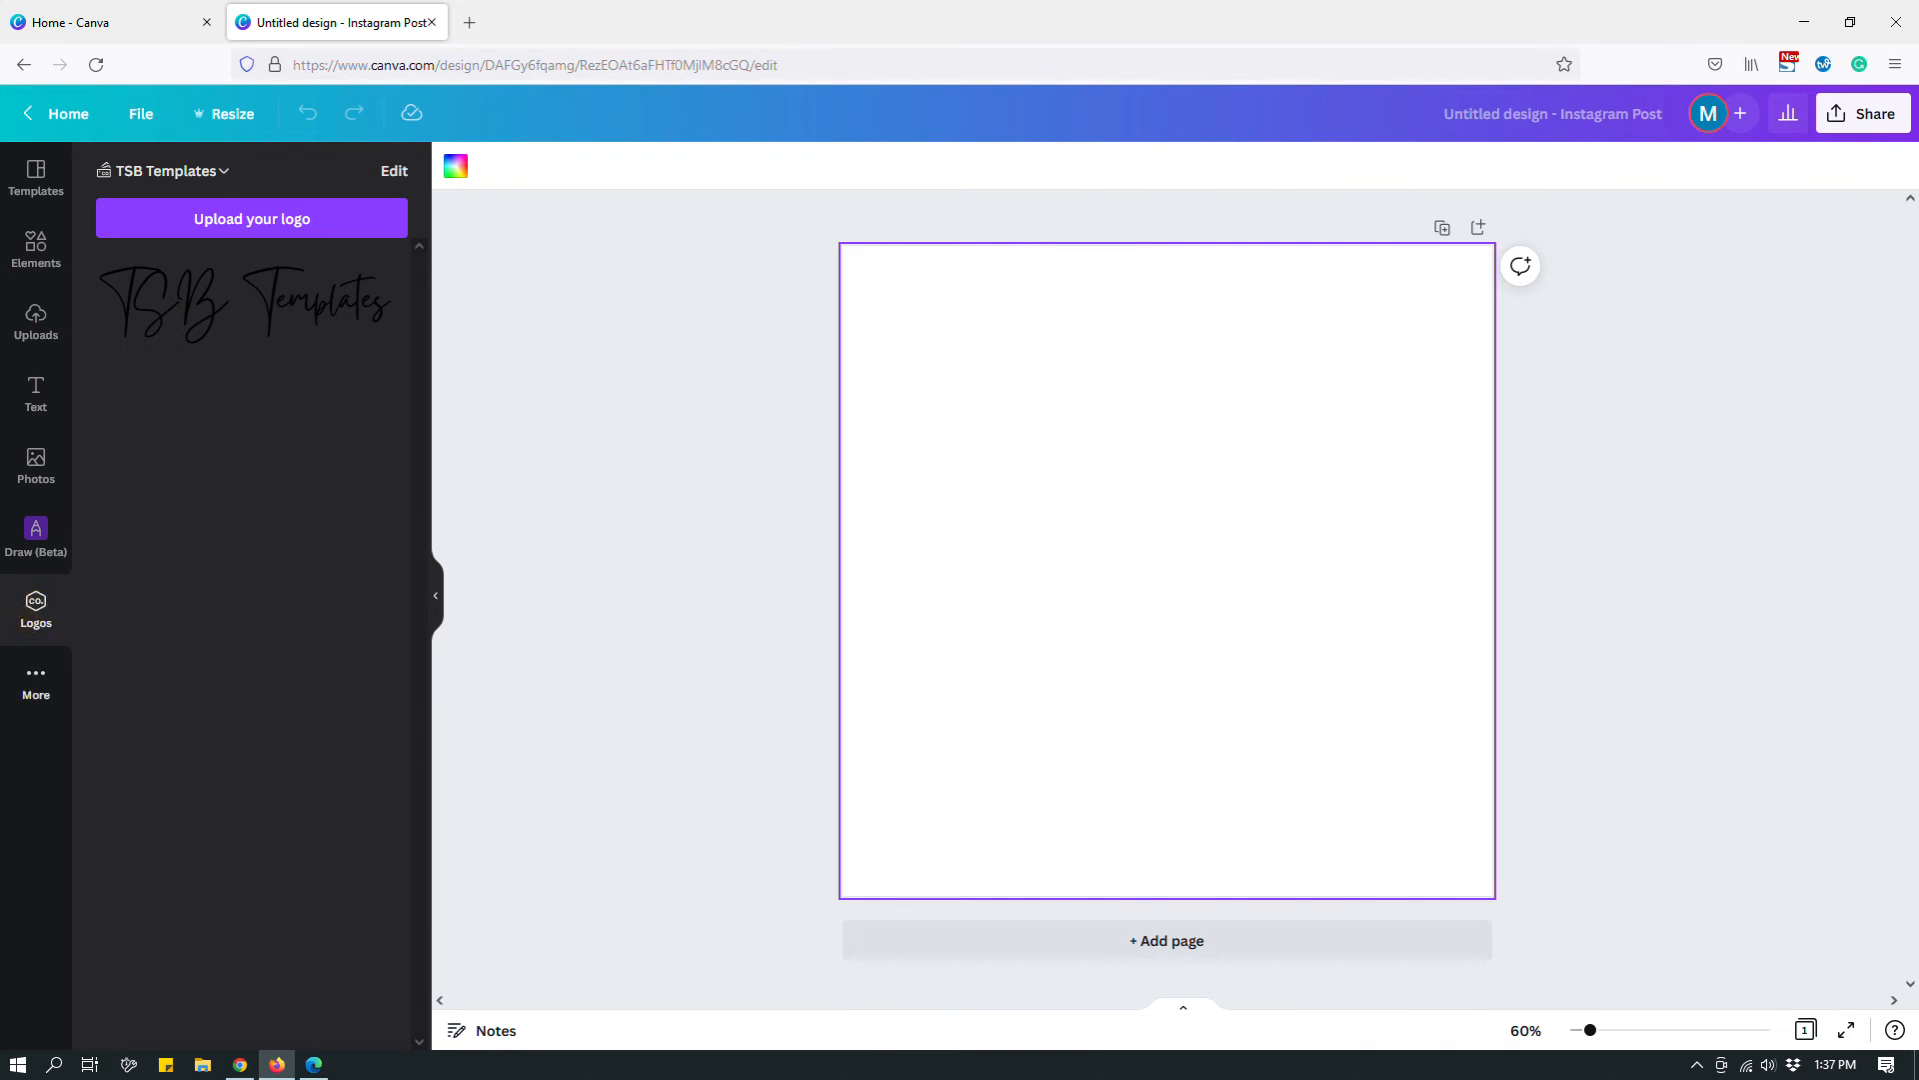
{"action": "left_click", "coordinate": [30, 609]}
{"action": "left_click", "coordinate": [25, 602]}
Step: Add the TSB Templates logo to the upper part of the page, and delete it again
{"action": "left_click", "coordinate": [288, 304]}
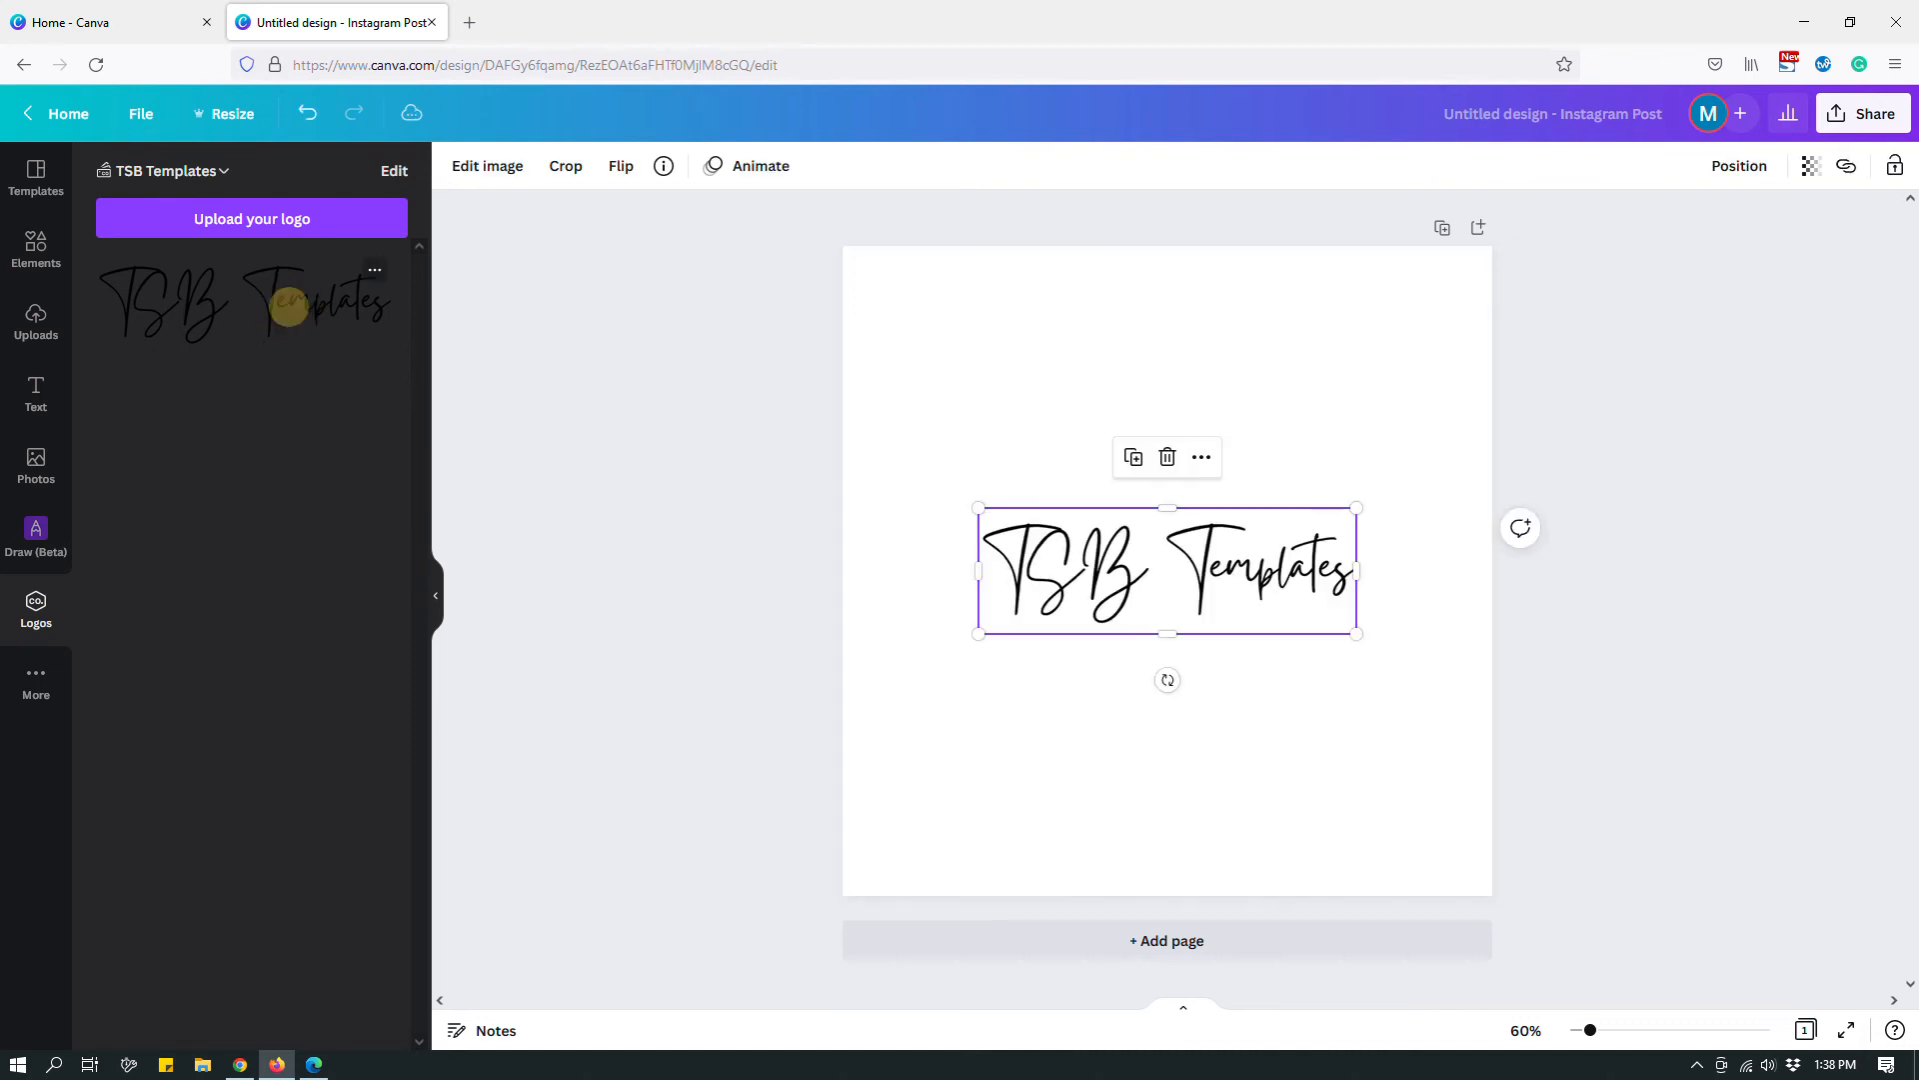
{"action": "left_click_drag", "start_coordinate": [1225, 577], "coordinate": [1225, 380]}
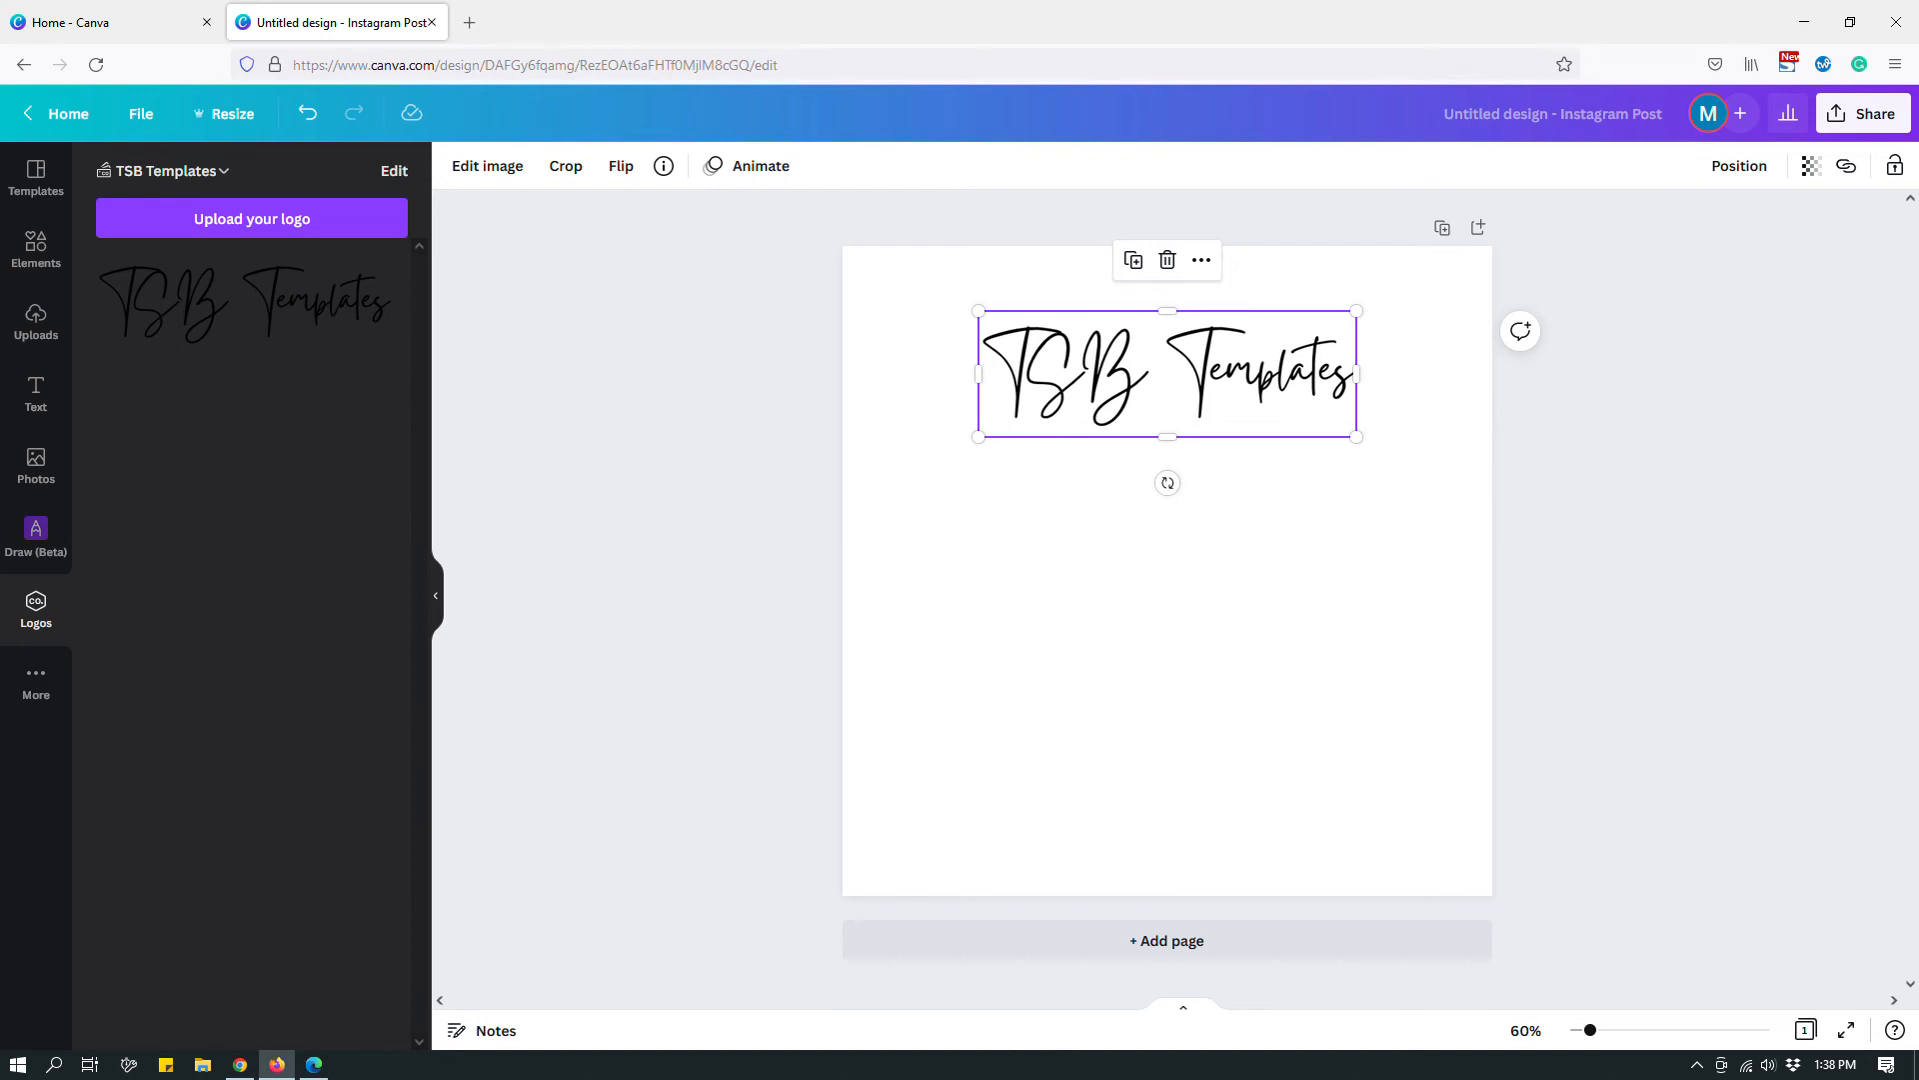
{"action": "left_click", "coordinate": [1269, 600]}
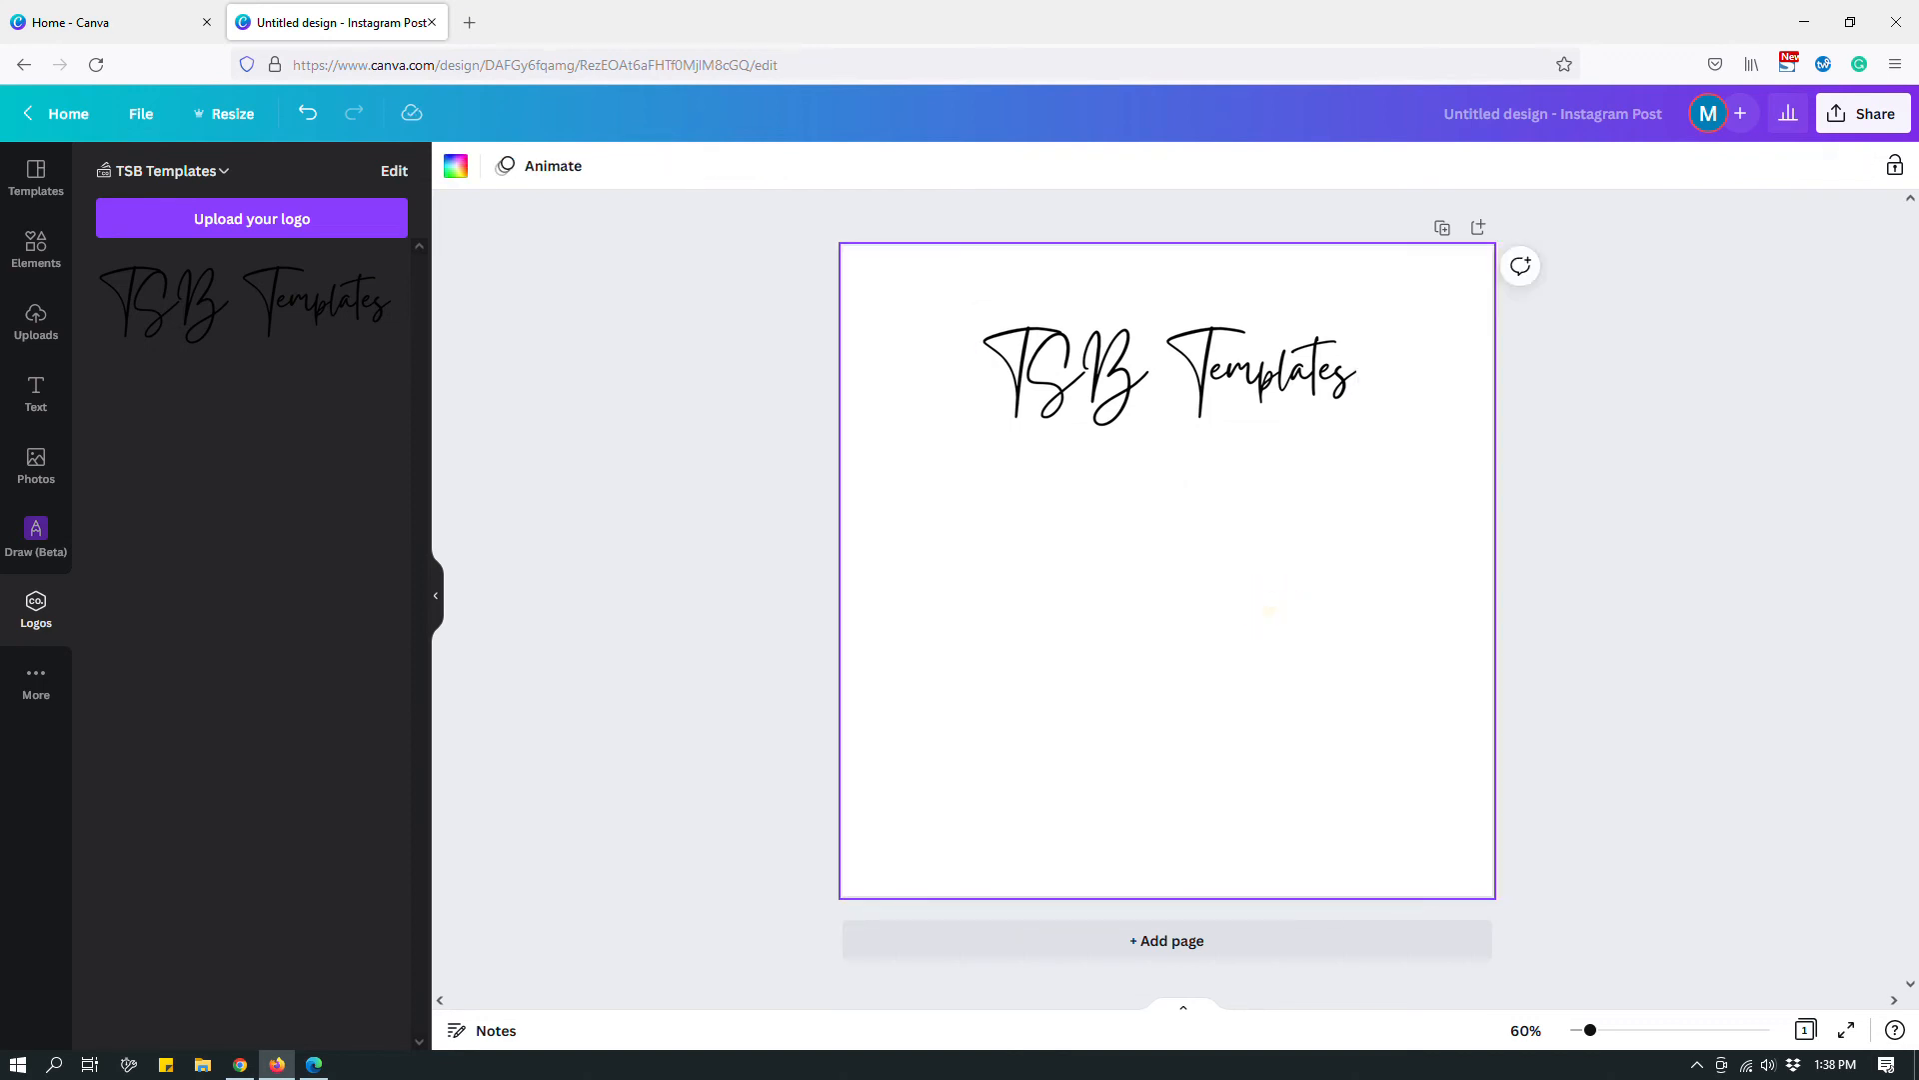
{"action": "left_click", "coordinate": [1191, 385]}
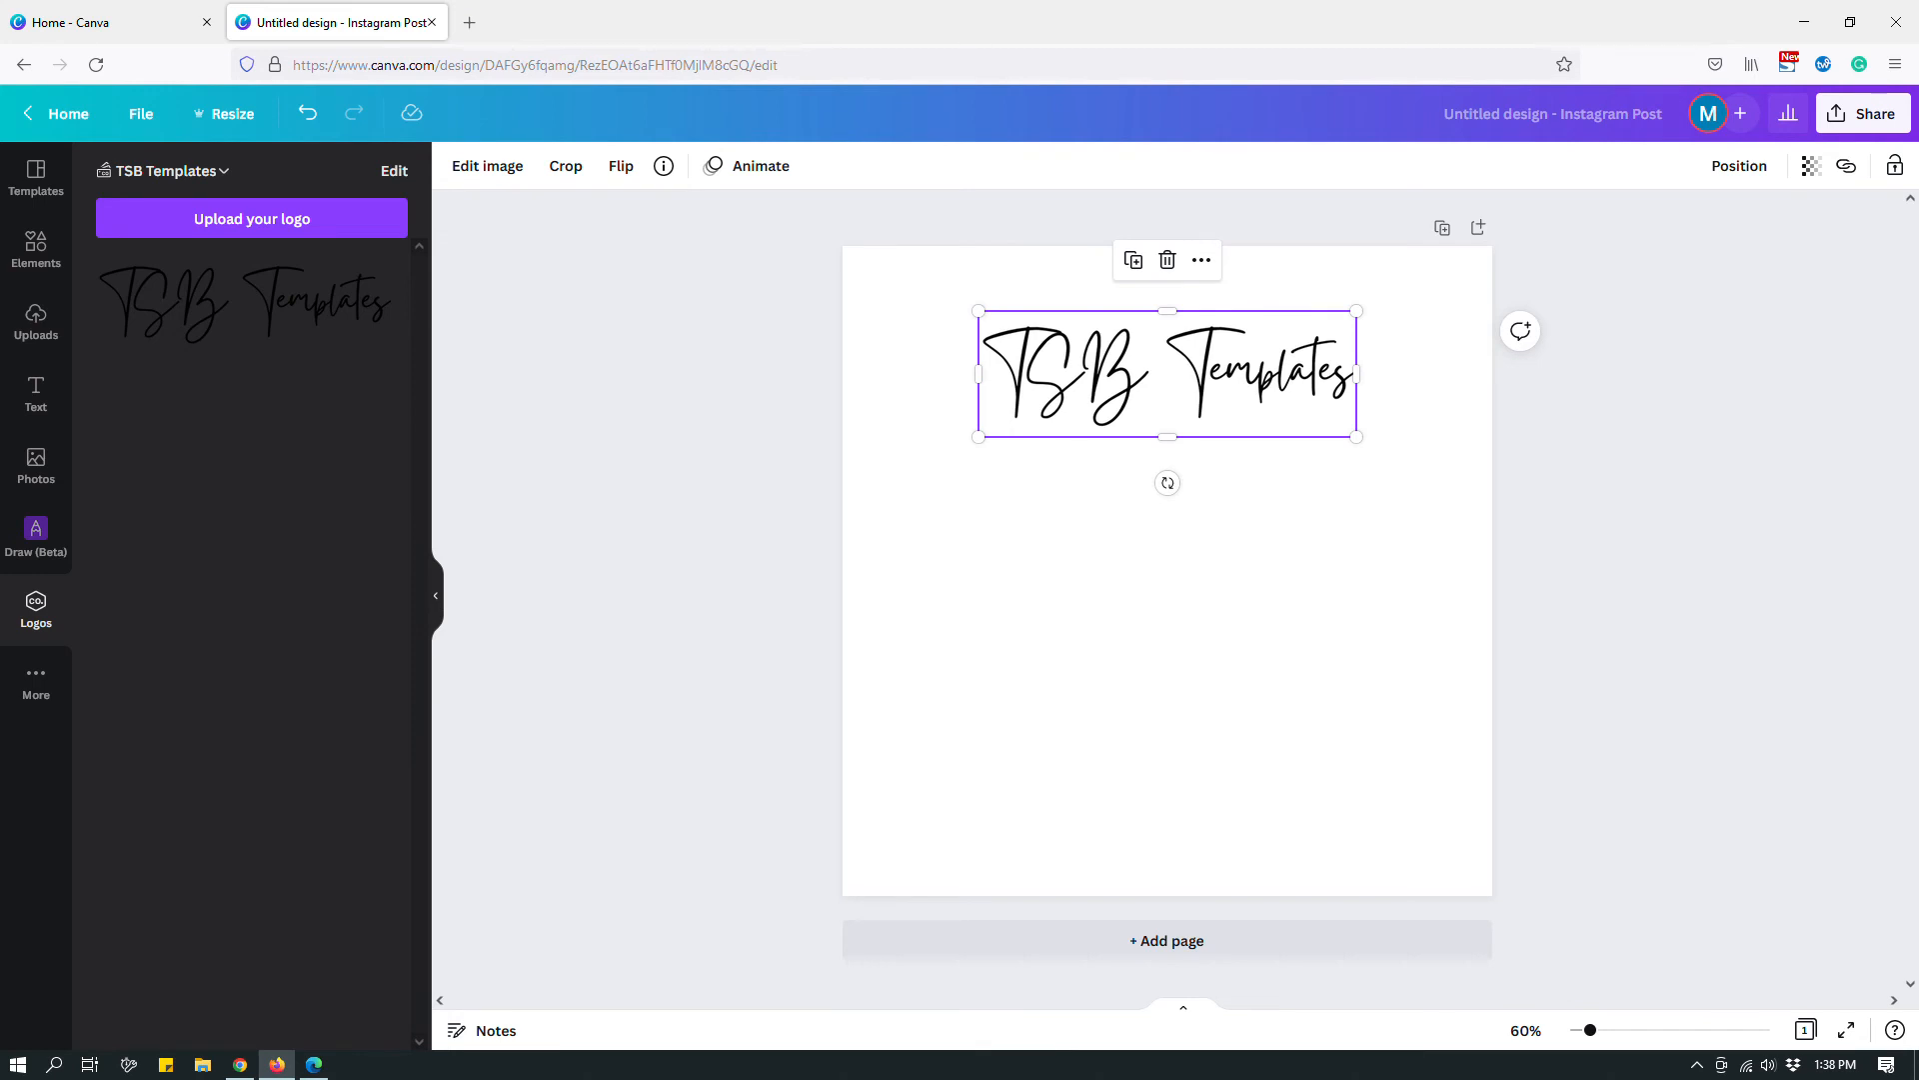
{"action": "key", "text": "Delete"}
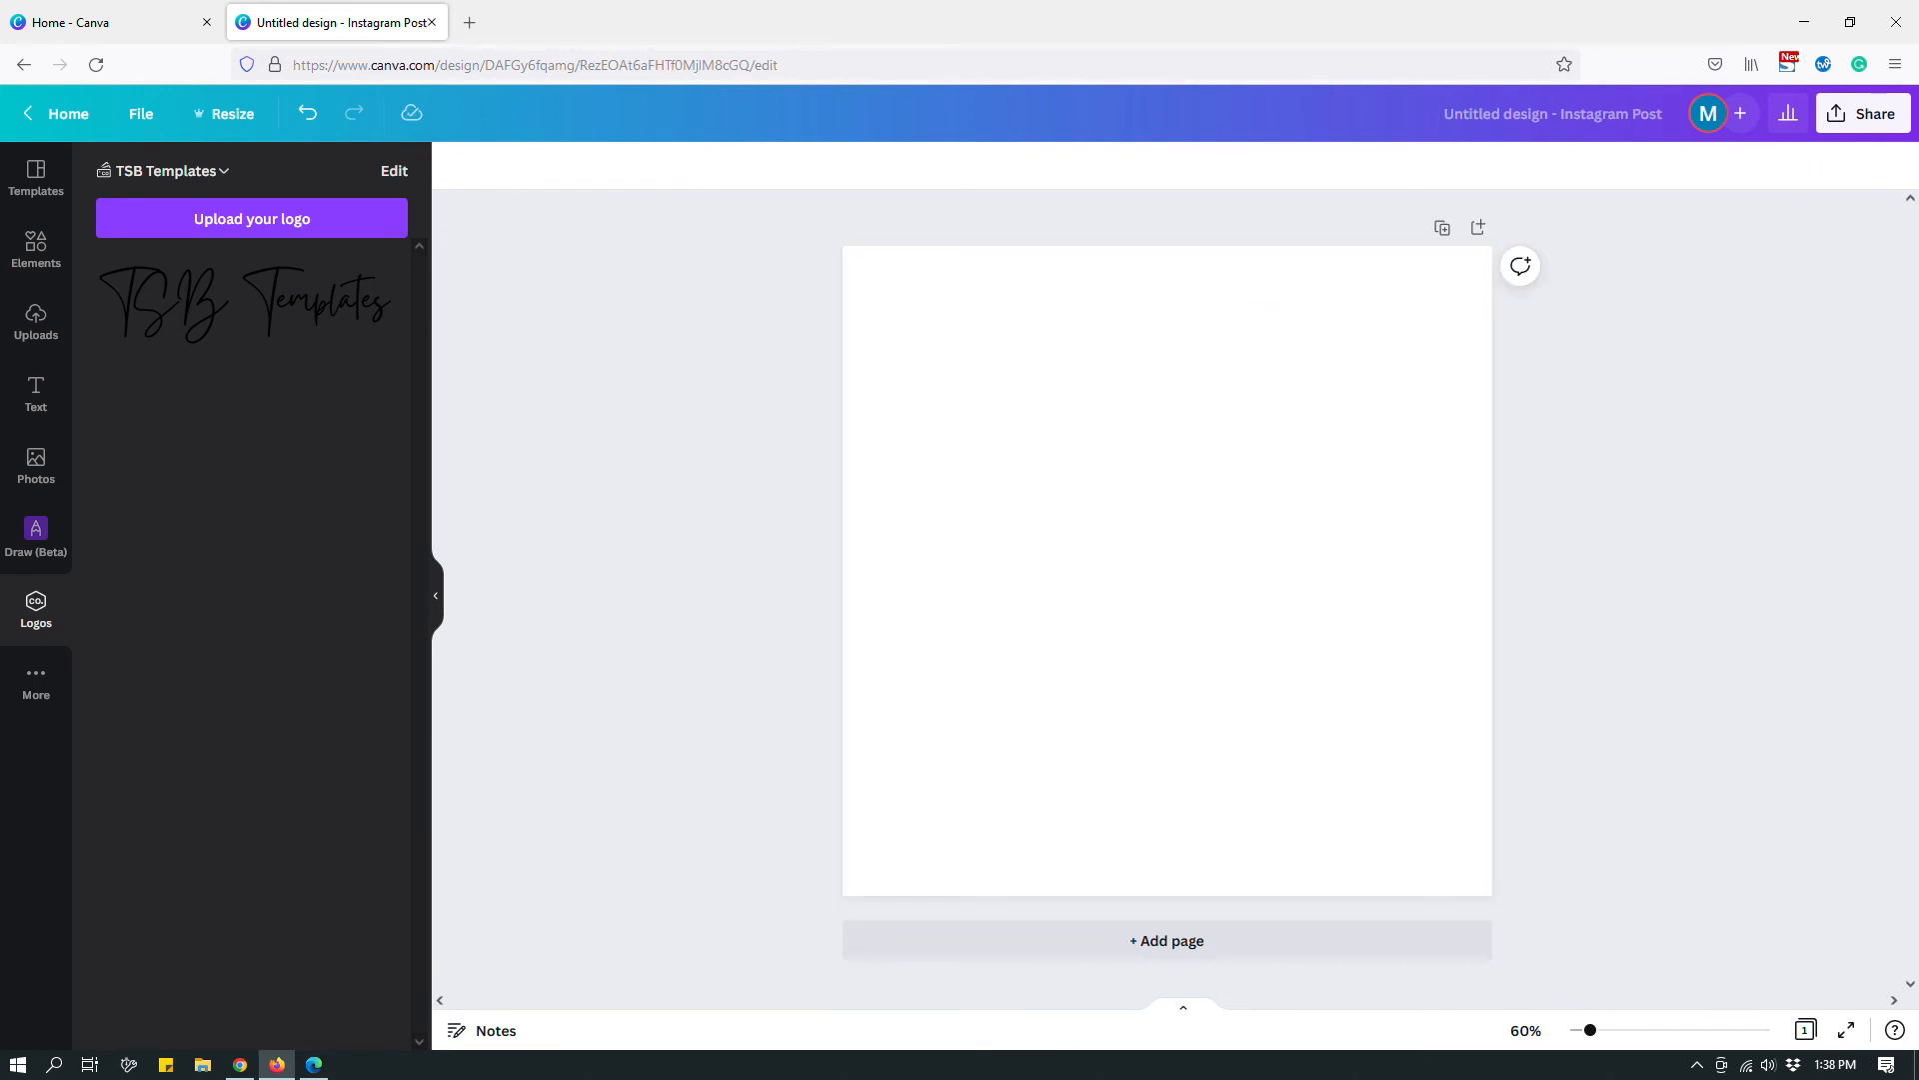
Step: Change the brand kit used for the logos to The Side Blogger
{"action": "left_click", "coordinate": [220, 170]}
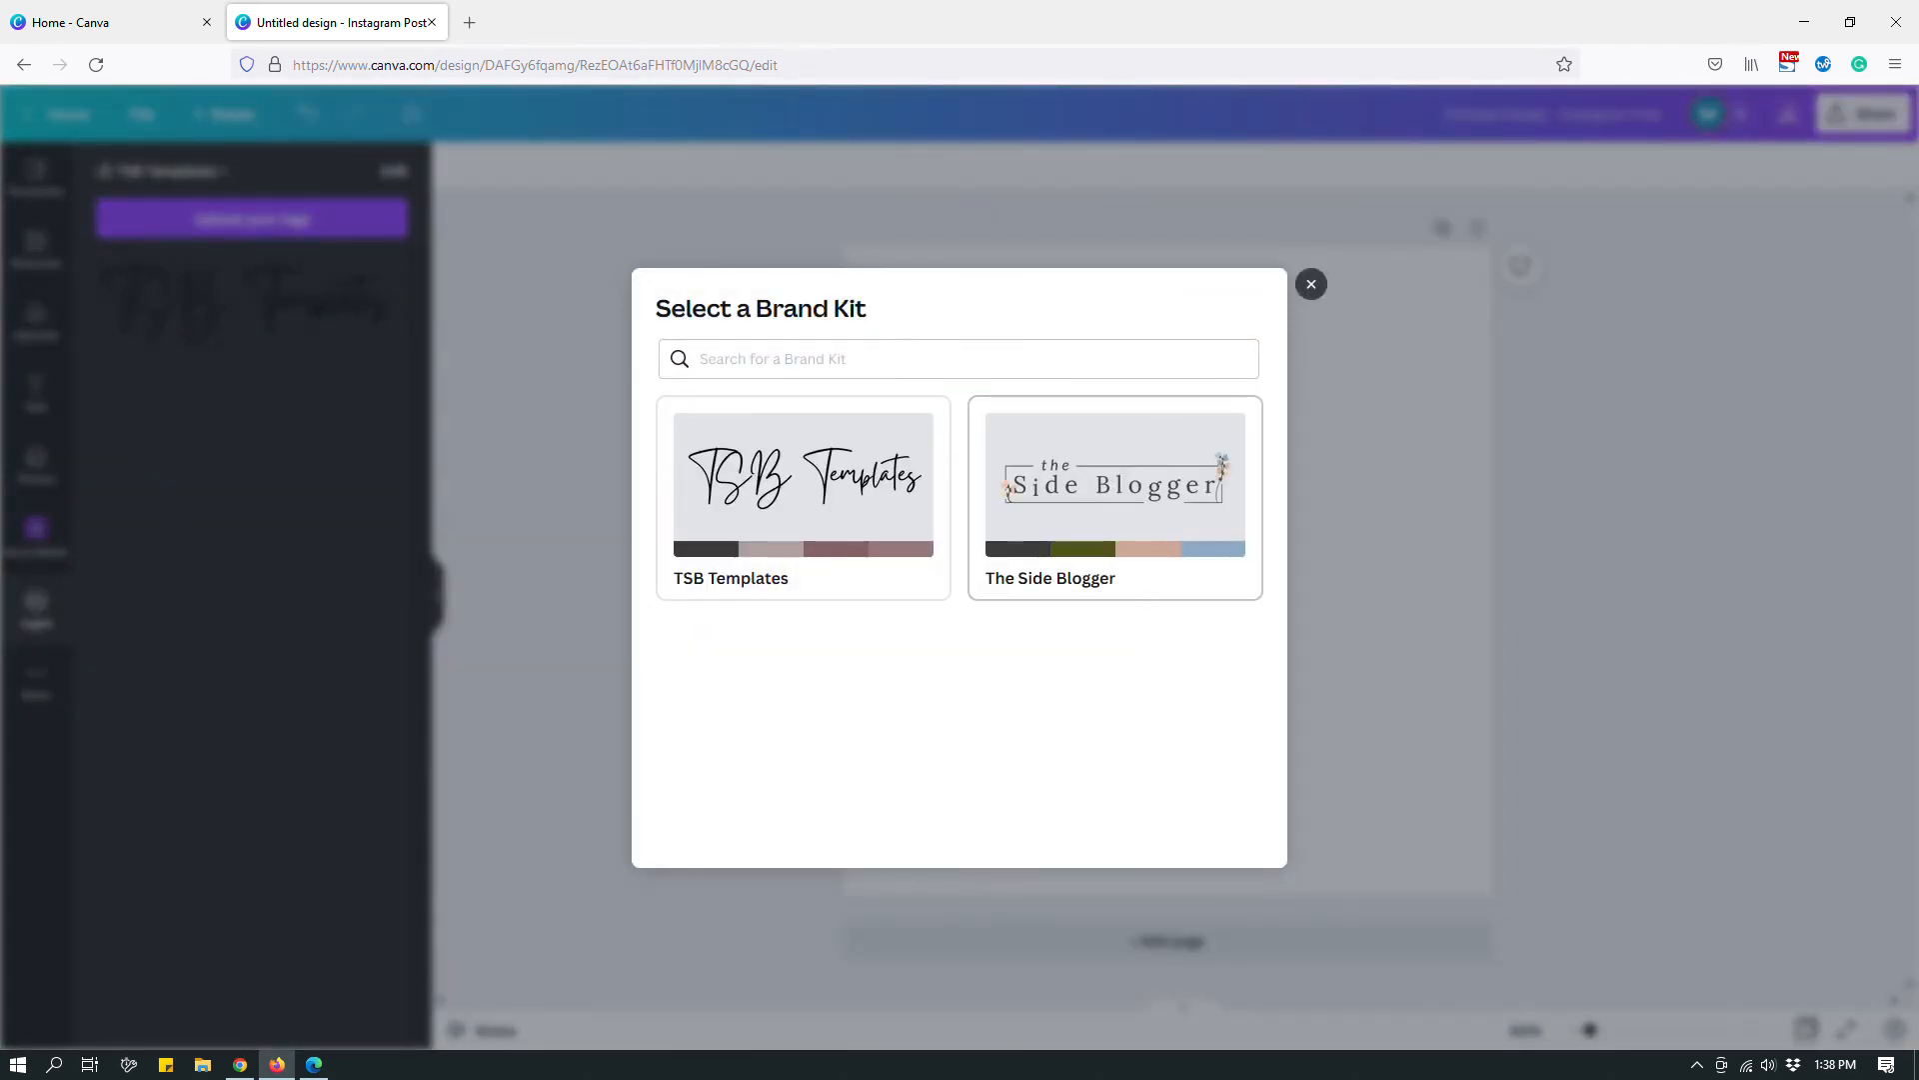
{"action": "left_click", "coordinate": [1310, 285]}
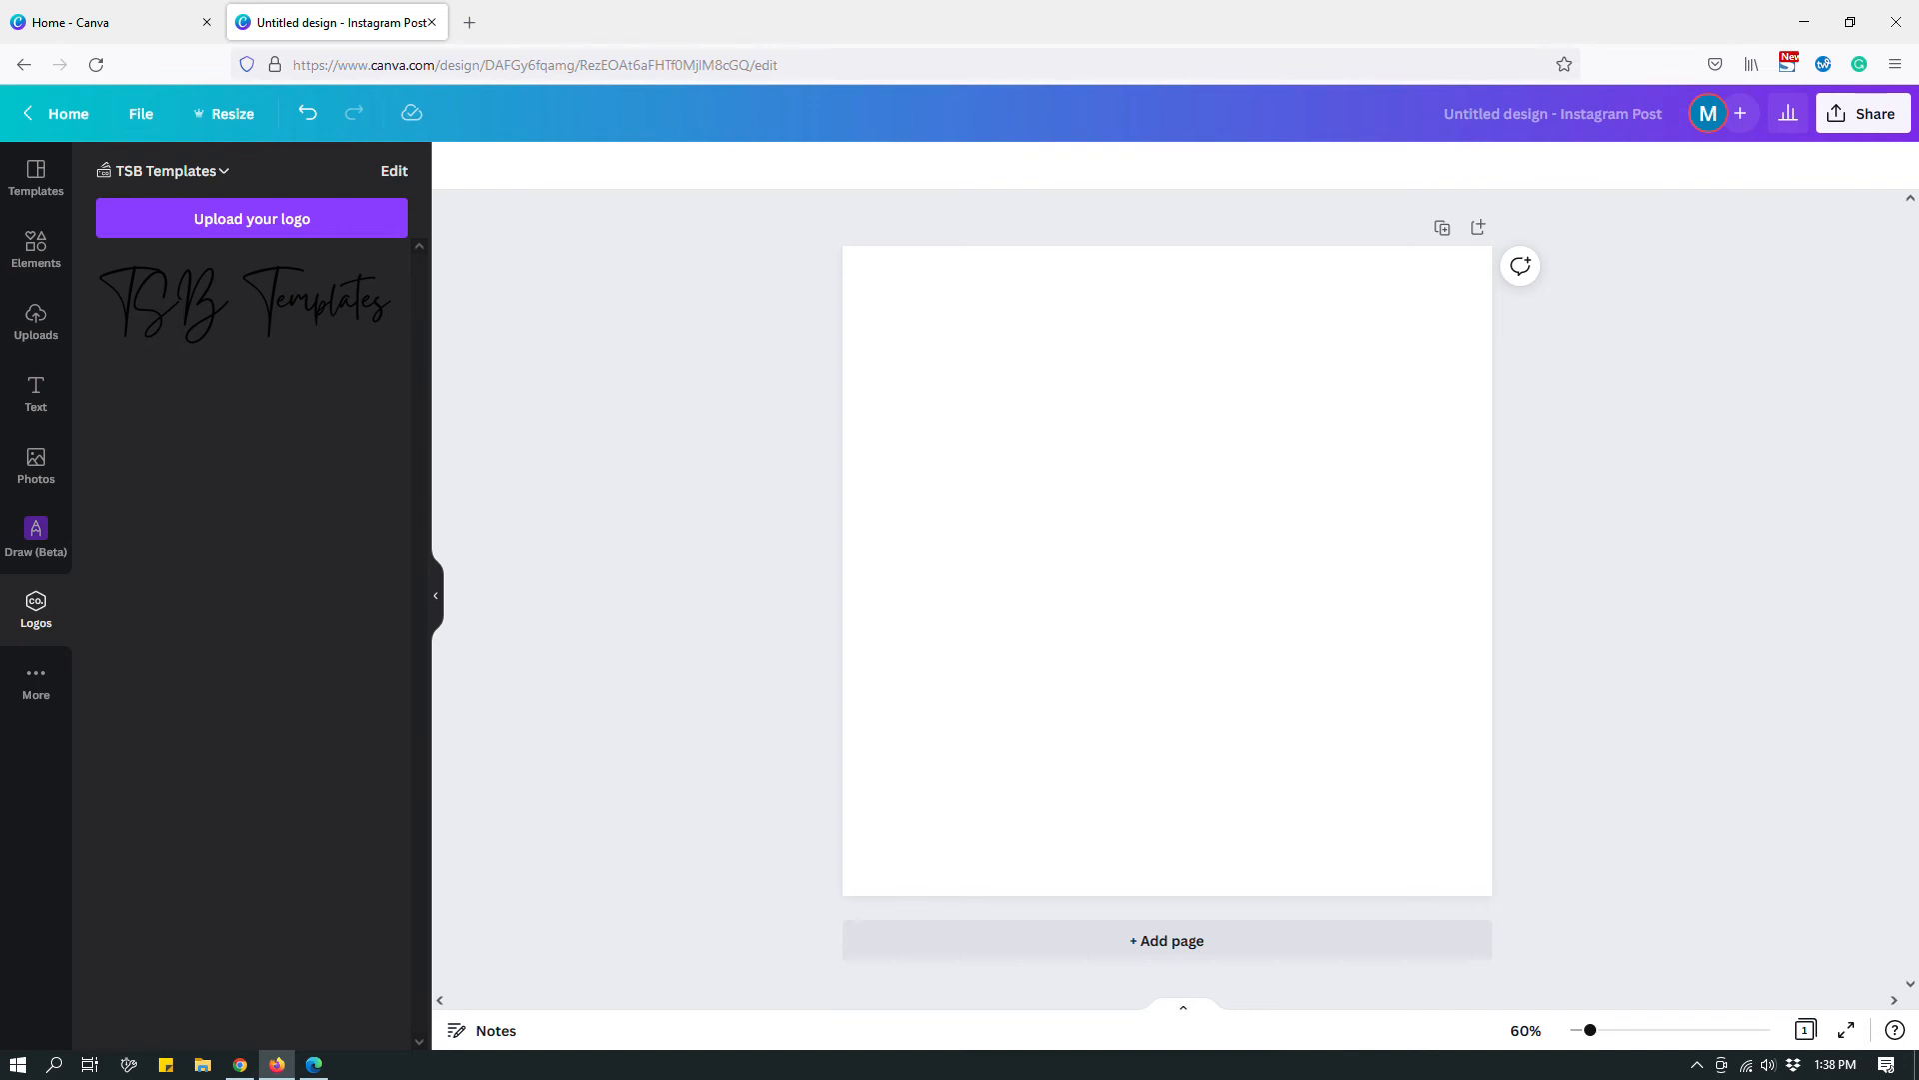
{"action": "left_click", "coordinate": [36, 607]}
{"action": "left_click", "coordinate": [222, 170]}
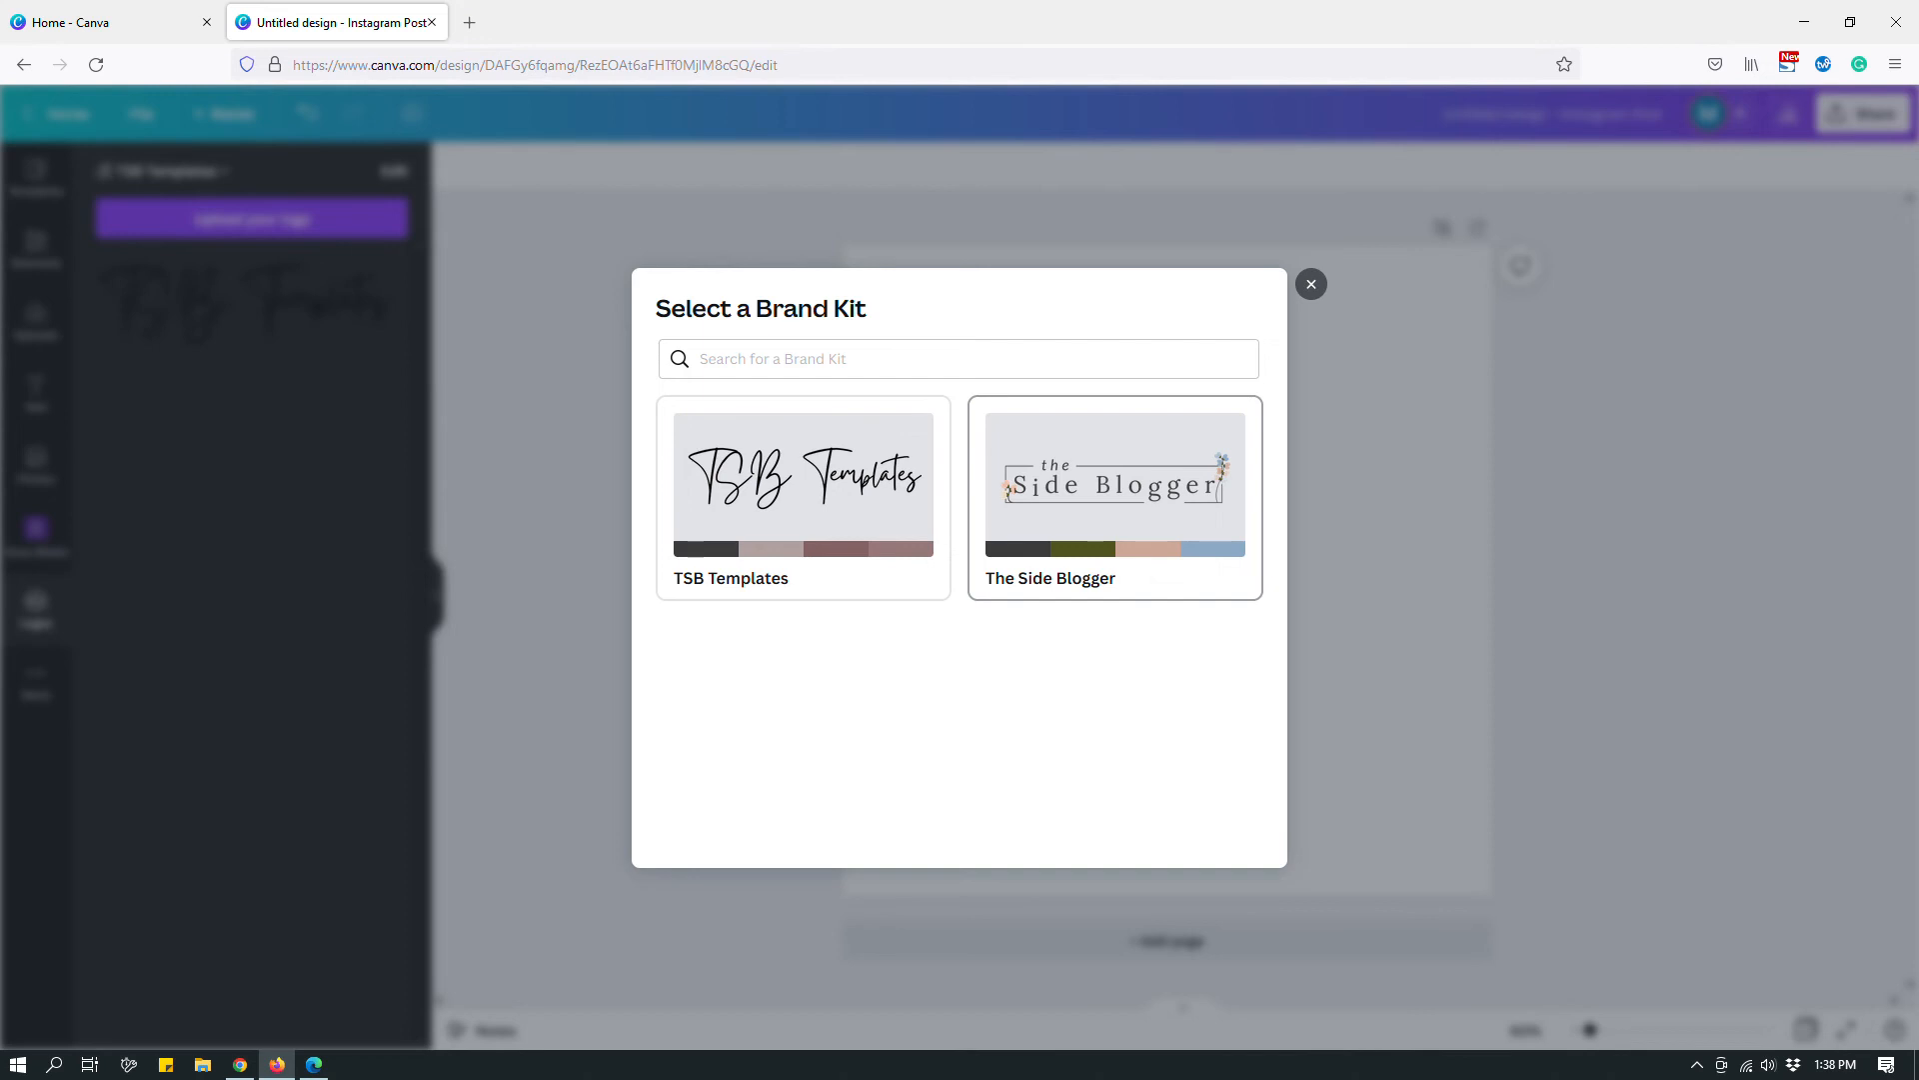
{"action": "left_click", "coordinate": [1115, 501]}
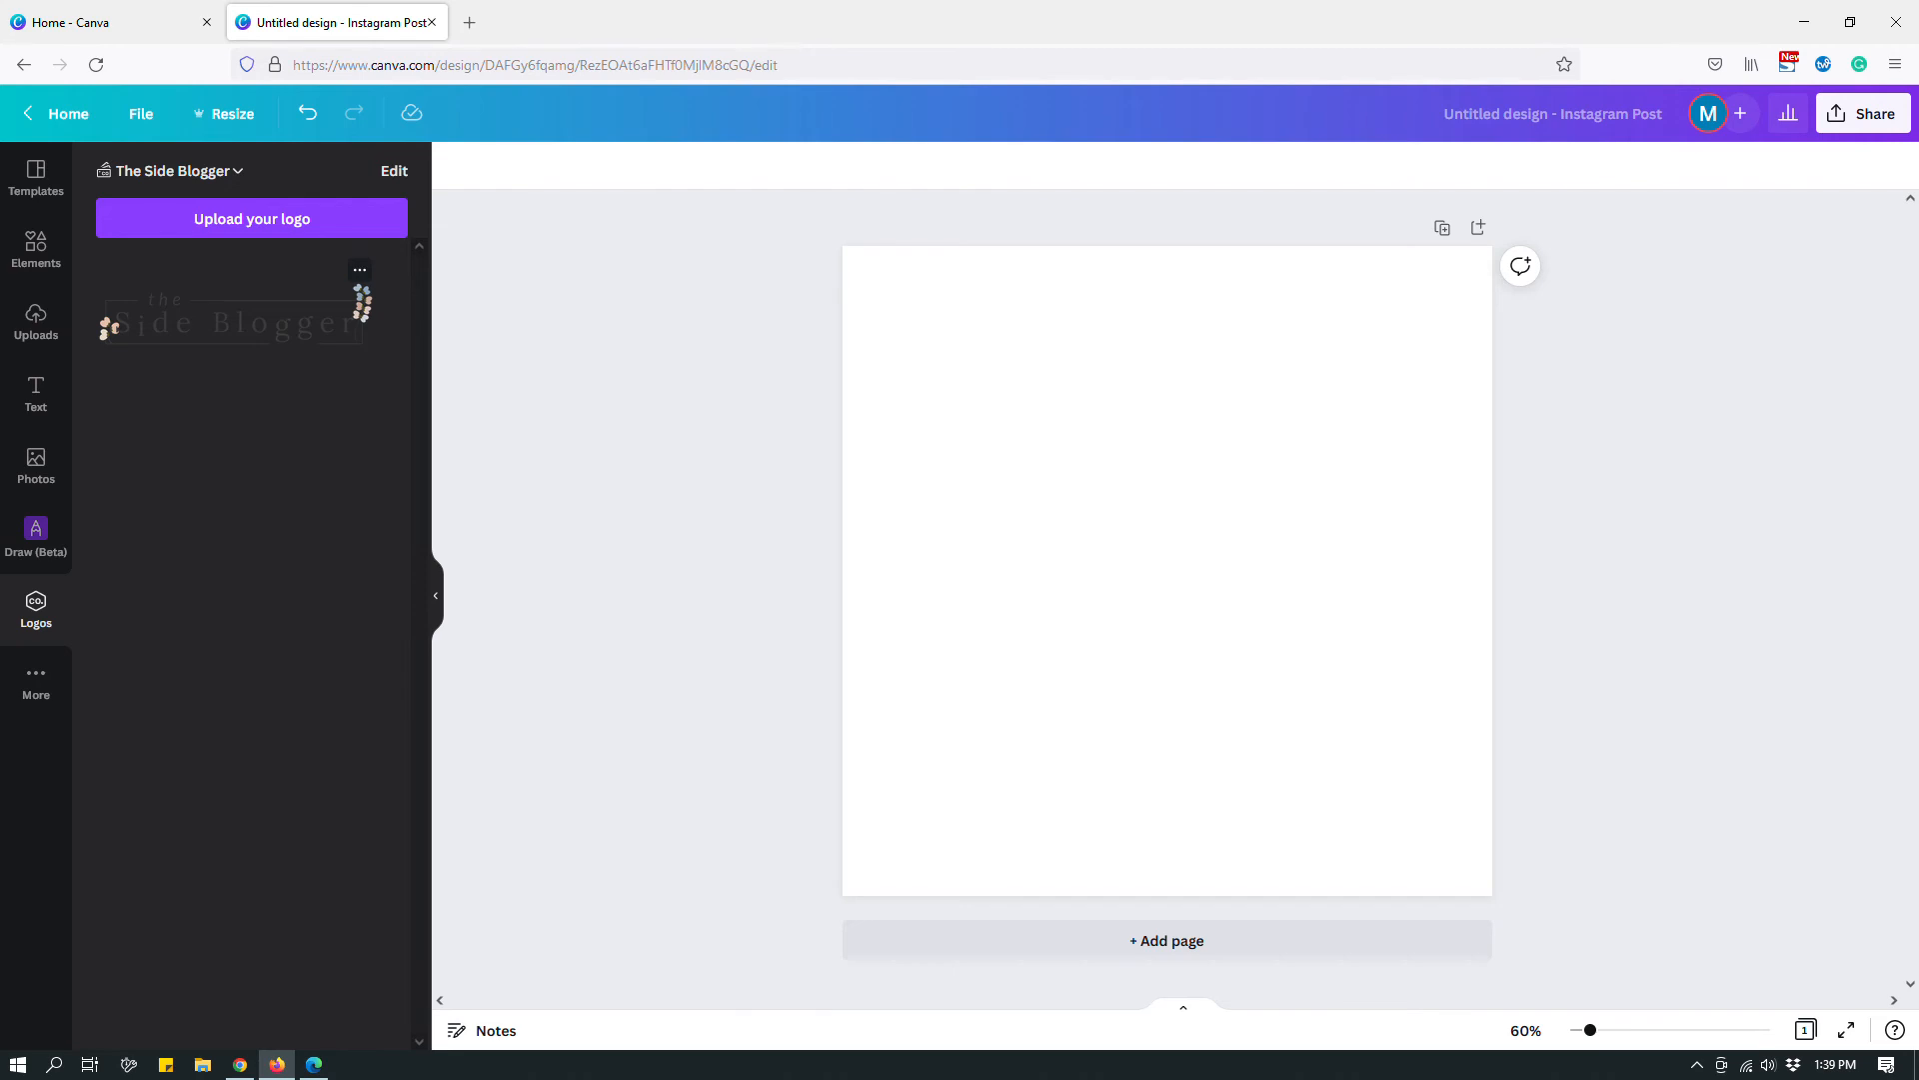
Step: Add The Side Blogger logo to the design and place it centered in the upper part of the page
{"action": "left_click", "coordinate": [261, 330]}
{"action": "left_click_drag", "start_coordinate": [1165, 580], "coordinate": [1165, 413]}
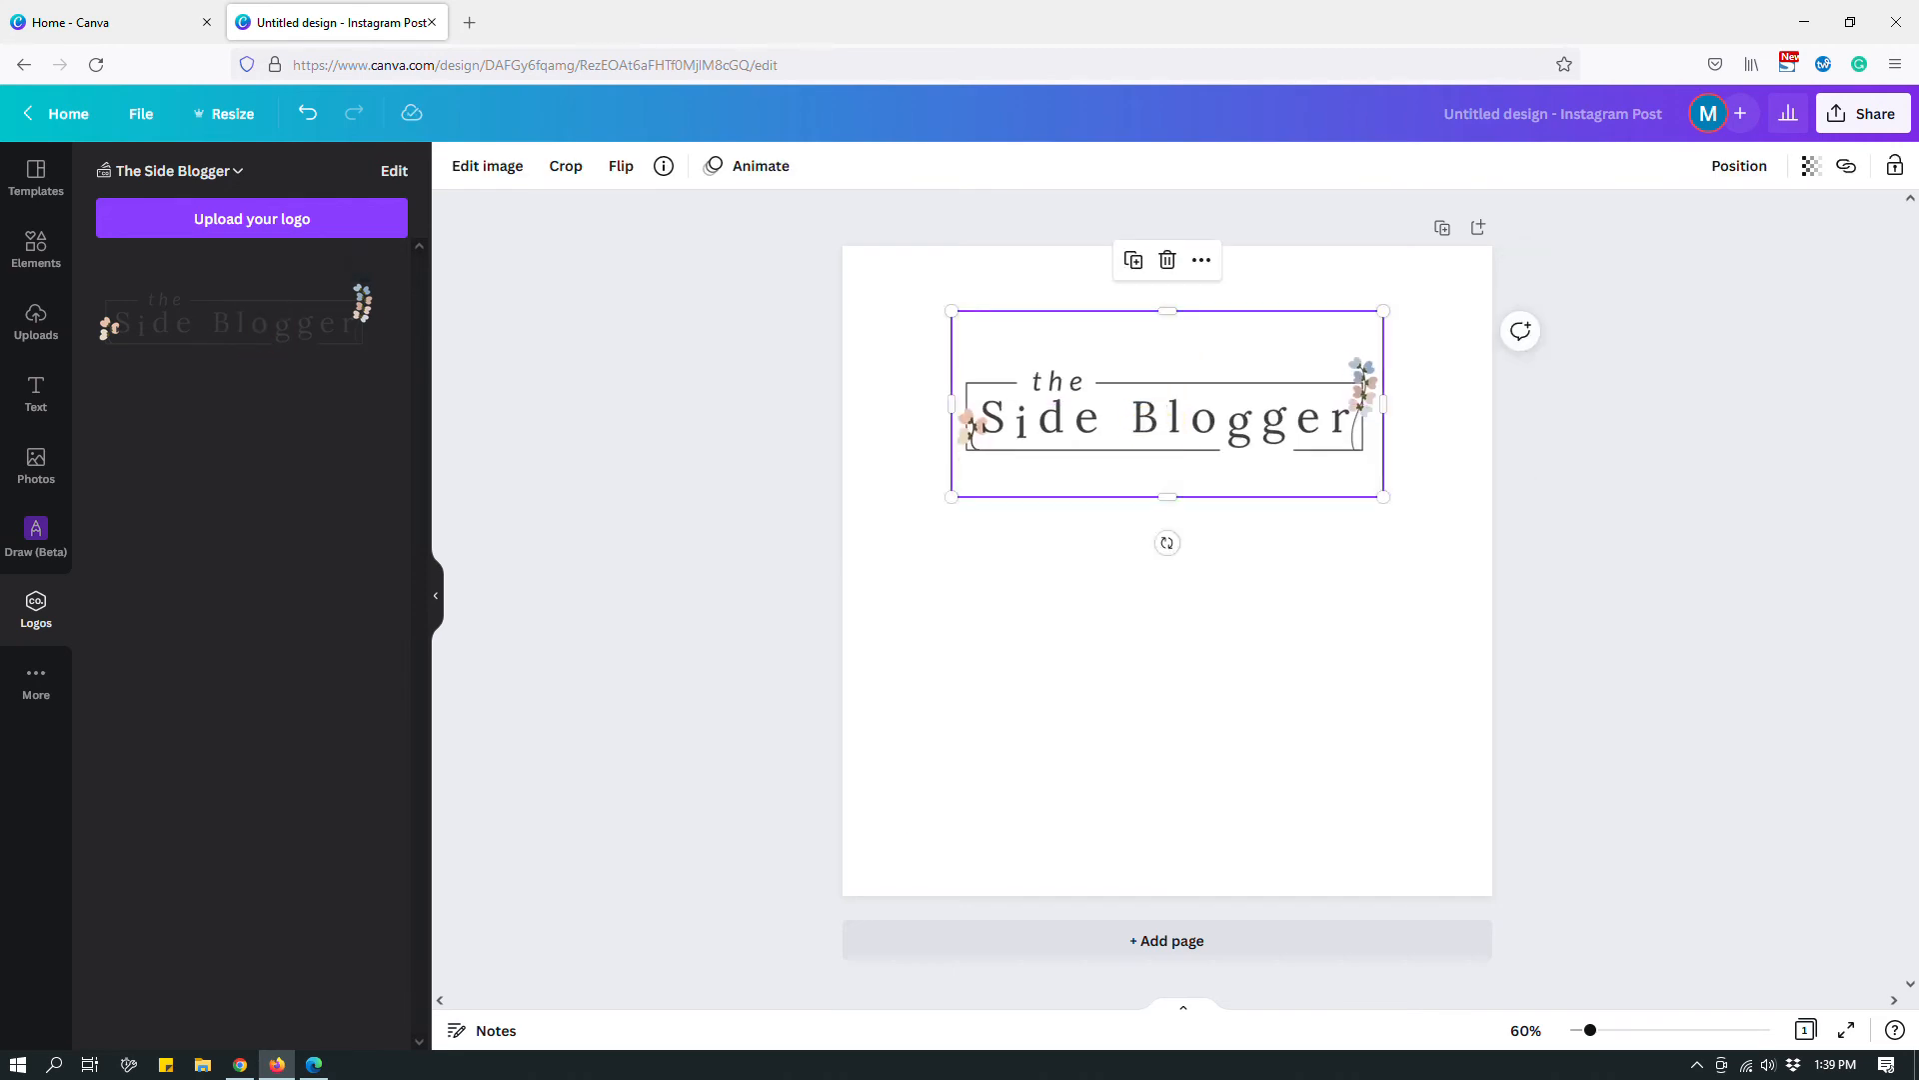
{"action": "left_click", "coordinate": [1287, 684]}
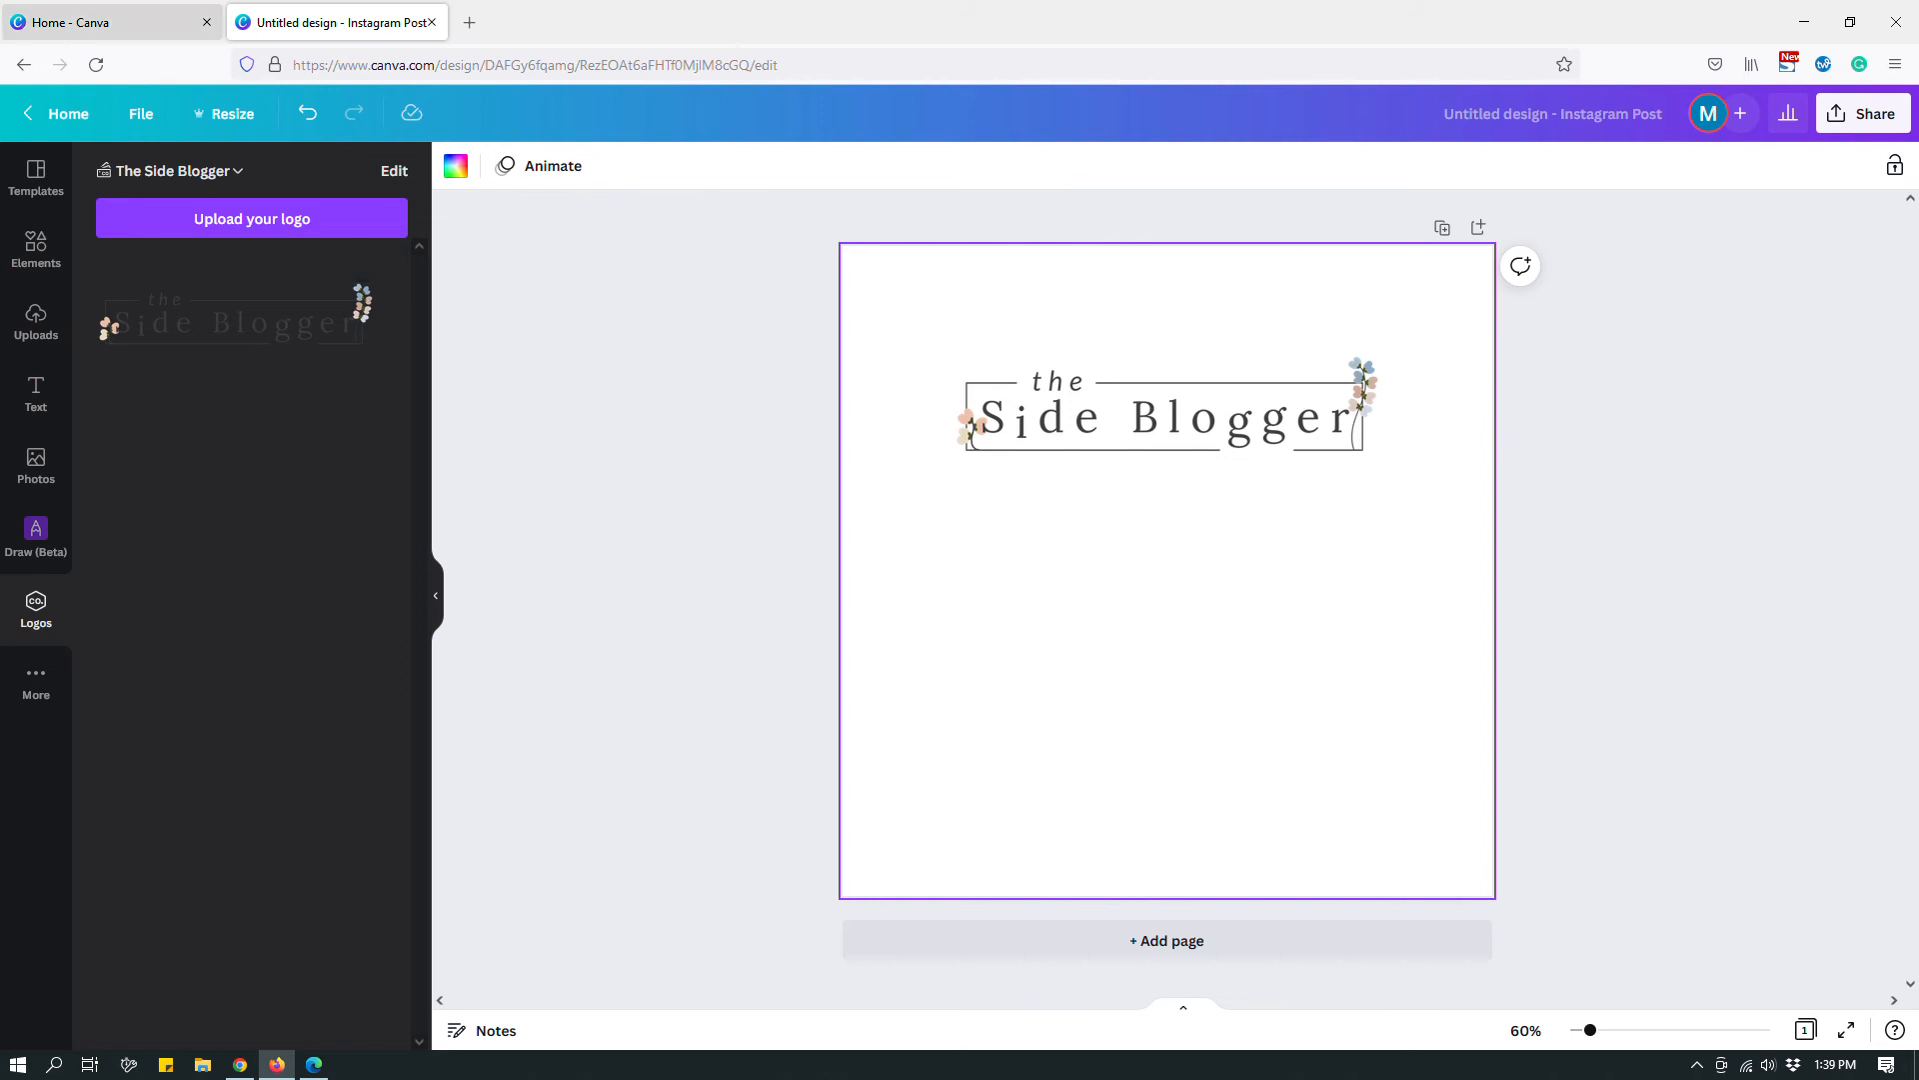
Step: Look at the brand logos in the TSB Templates brand kit and open the logo upload, cancelling the file selection
{"action": "left_click", "coordinate": [90, 22]}
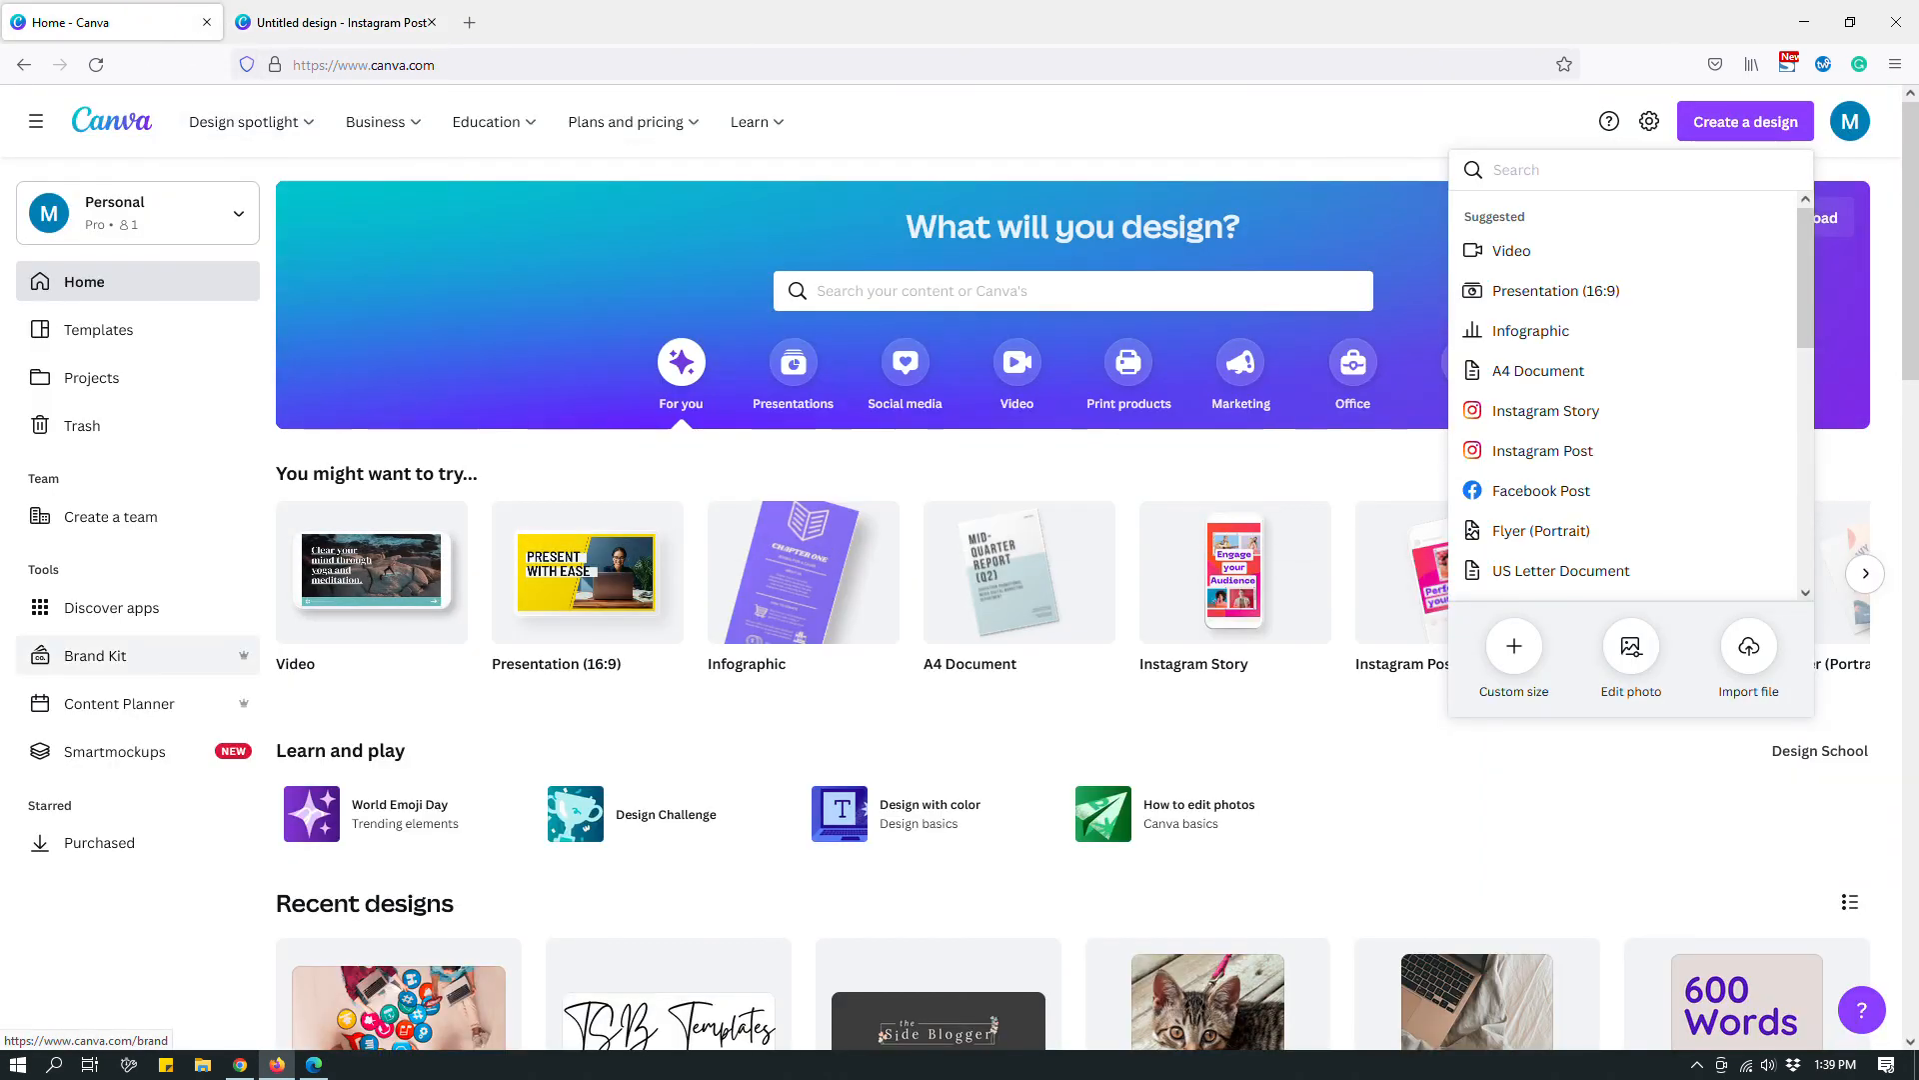
{"action": "left_click", "coordinate": [95, 655]}
{"action": "left_click", "coordinate": [495, 339]}
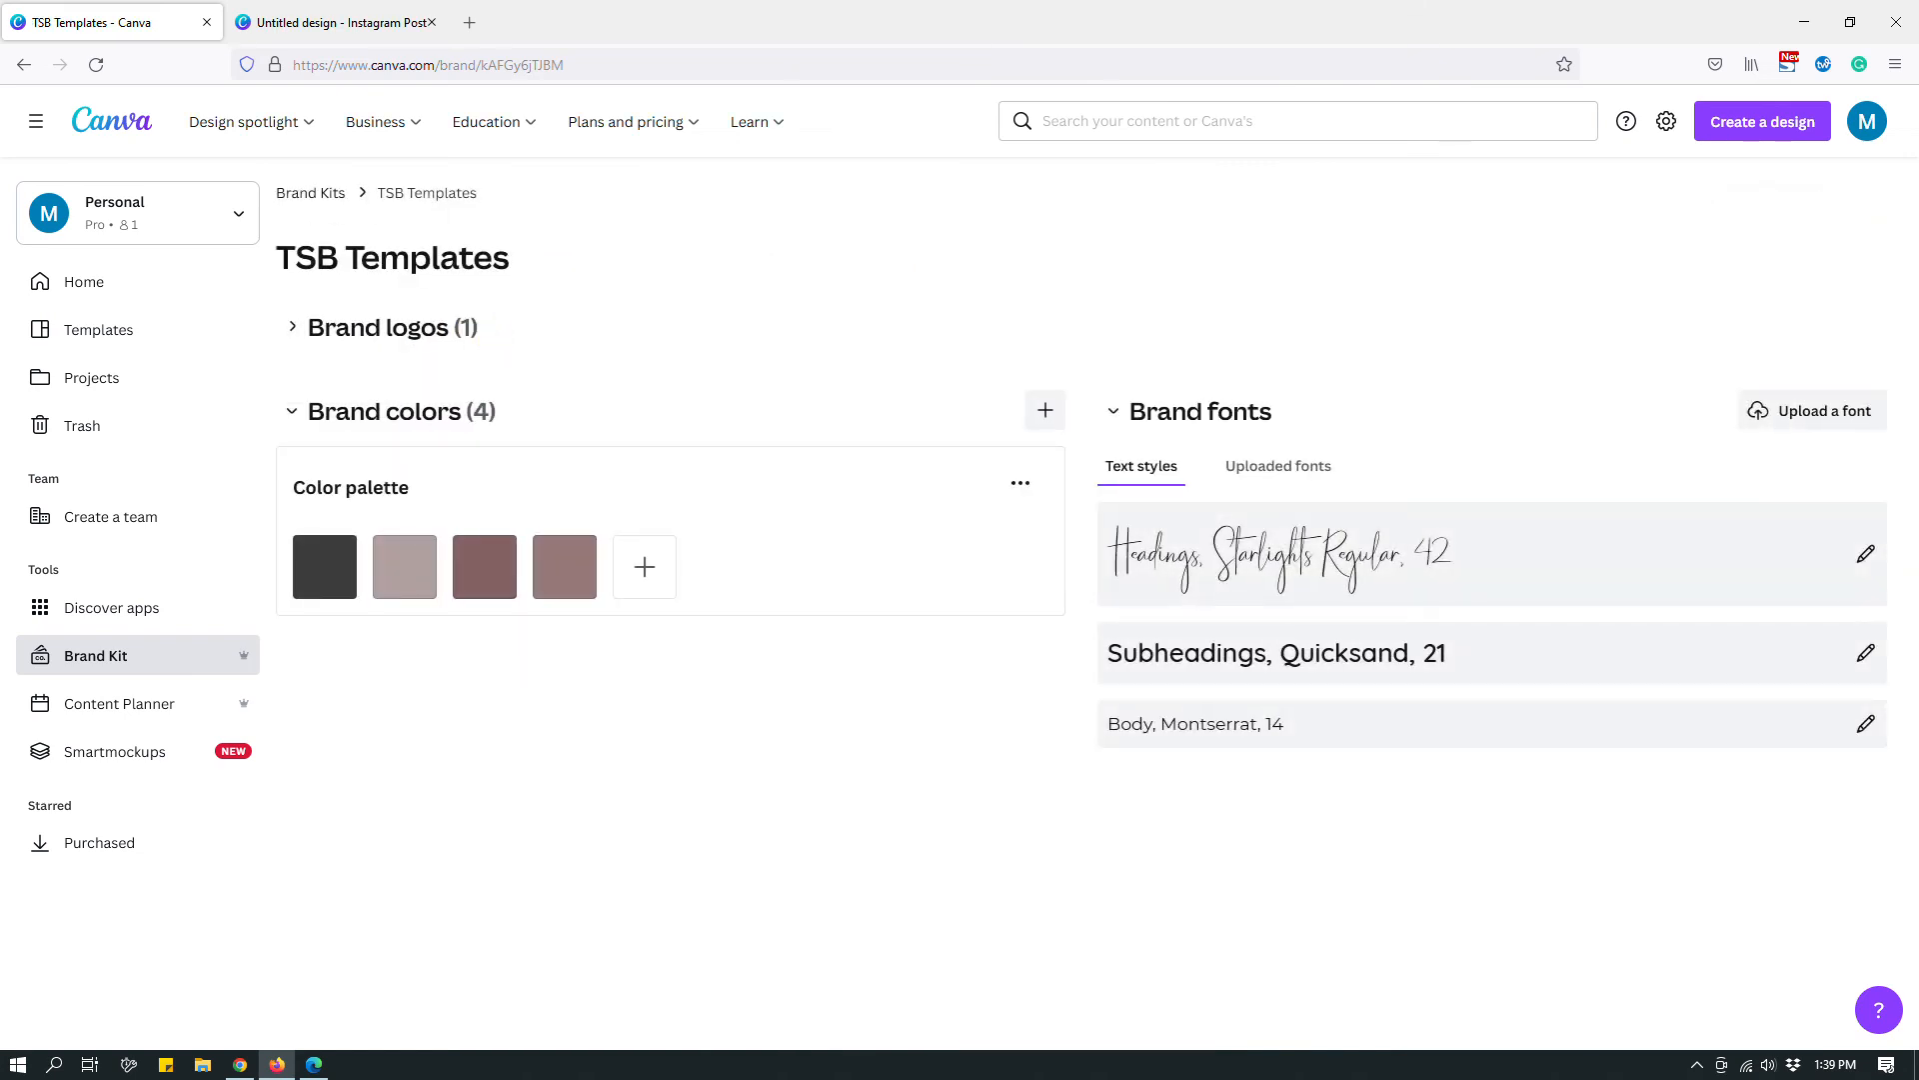
{"action": "left_click", "coordinate": [292, 327]}
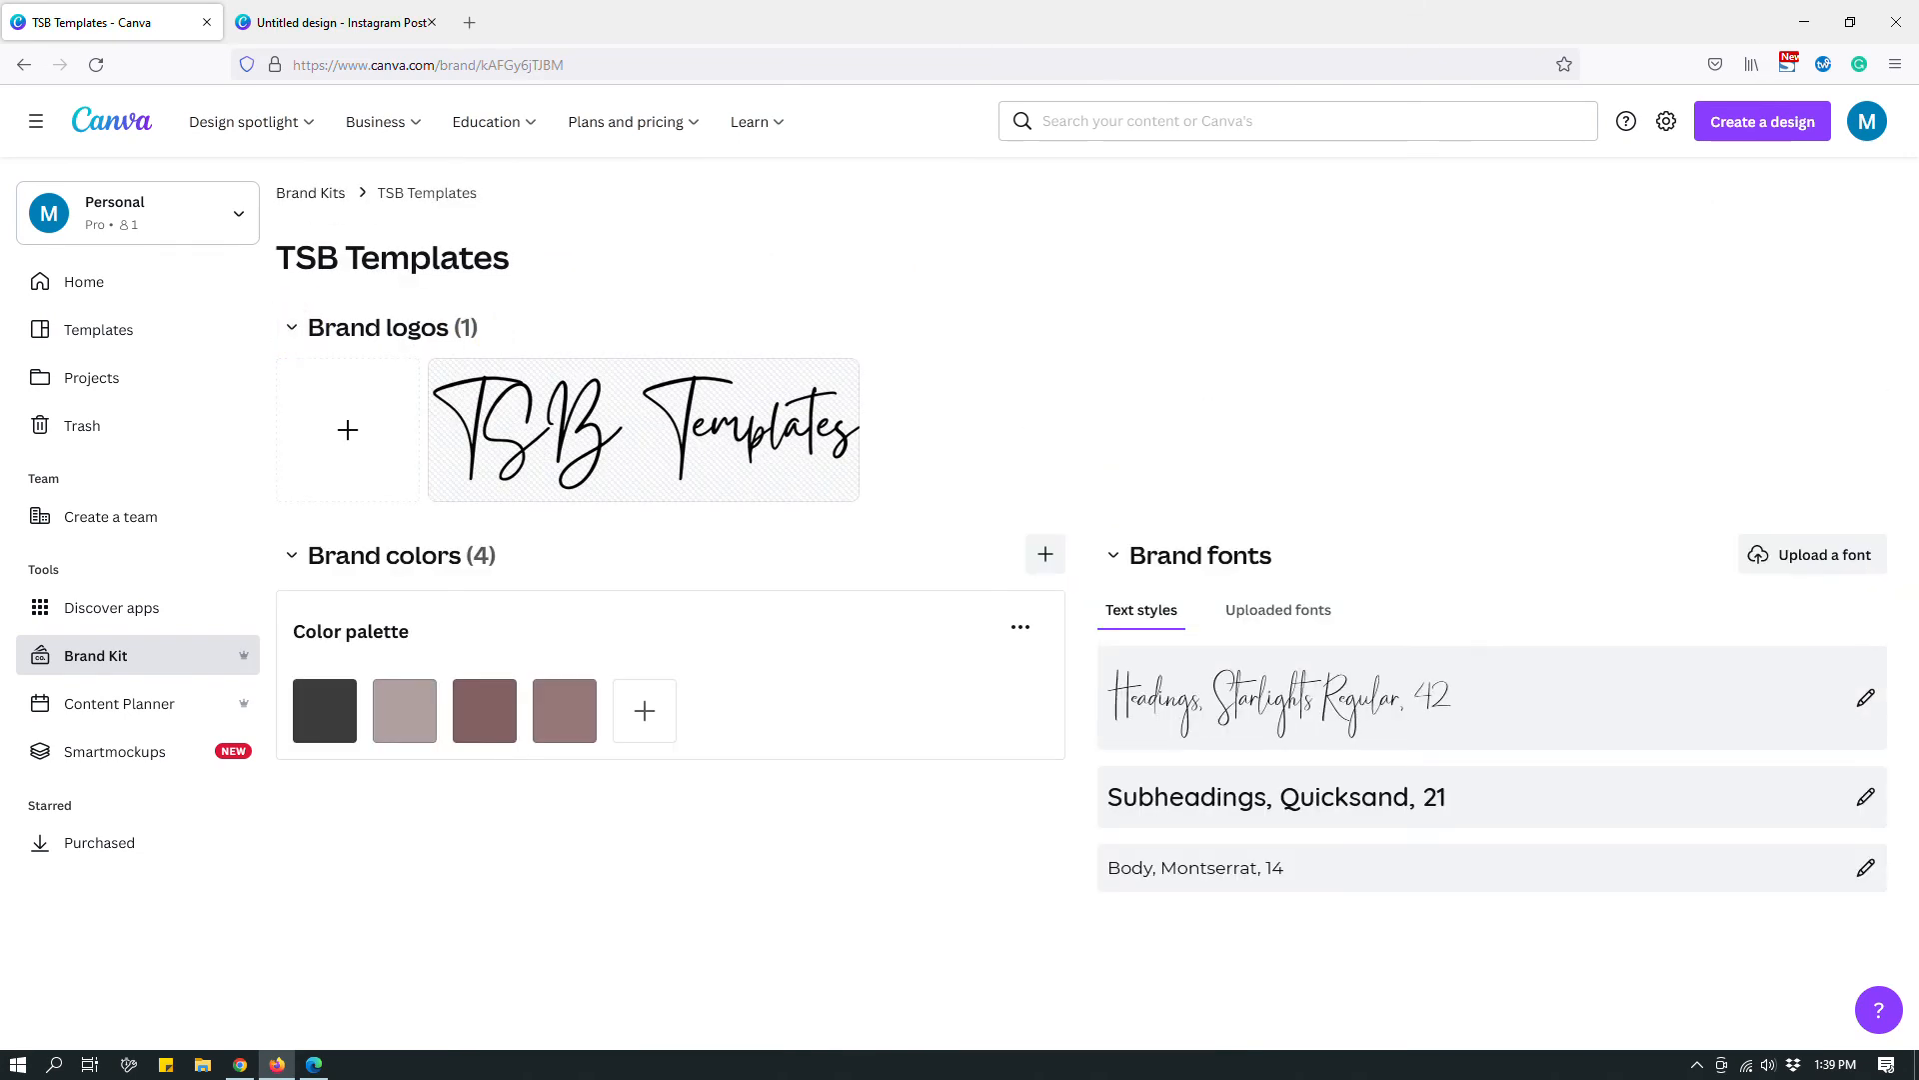
{"action": "left_click", "coordinate": [346, 429]}
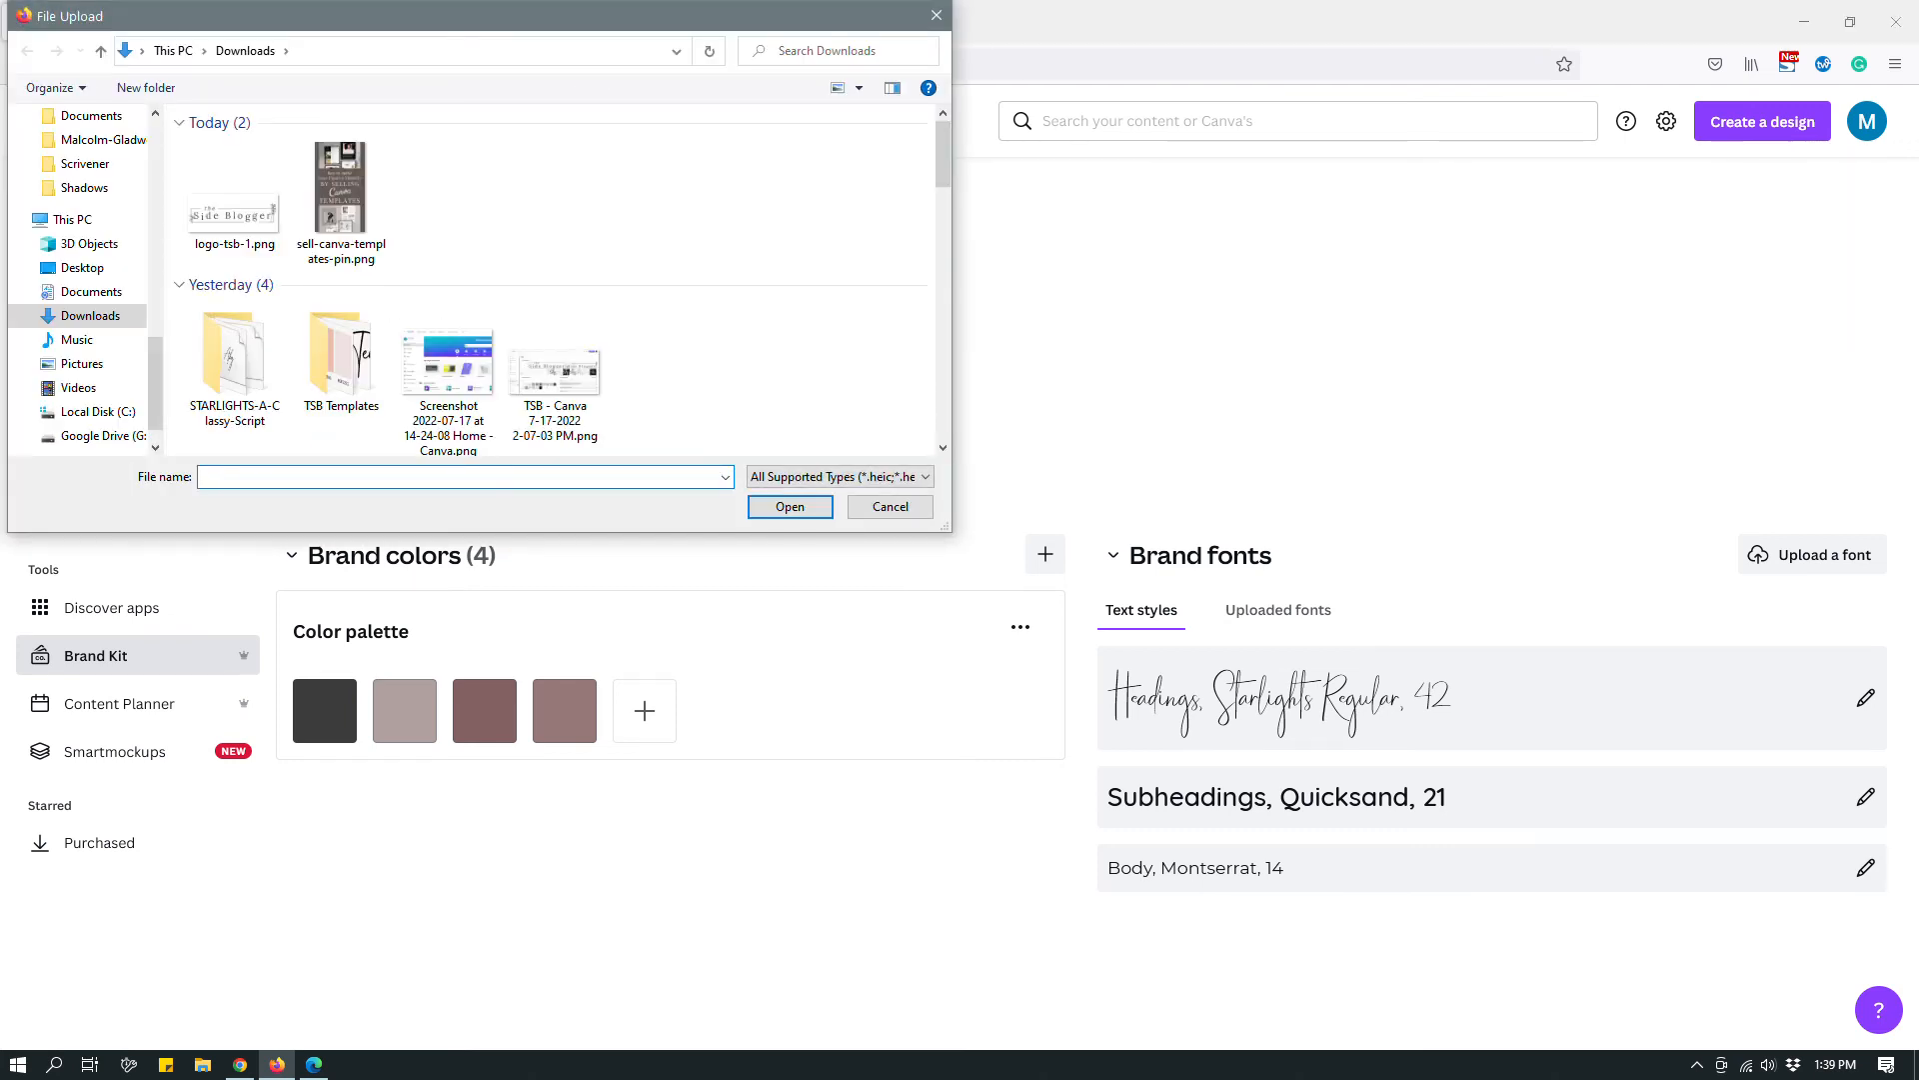
{"action": "left_click", "coordinate": [936, 15]}
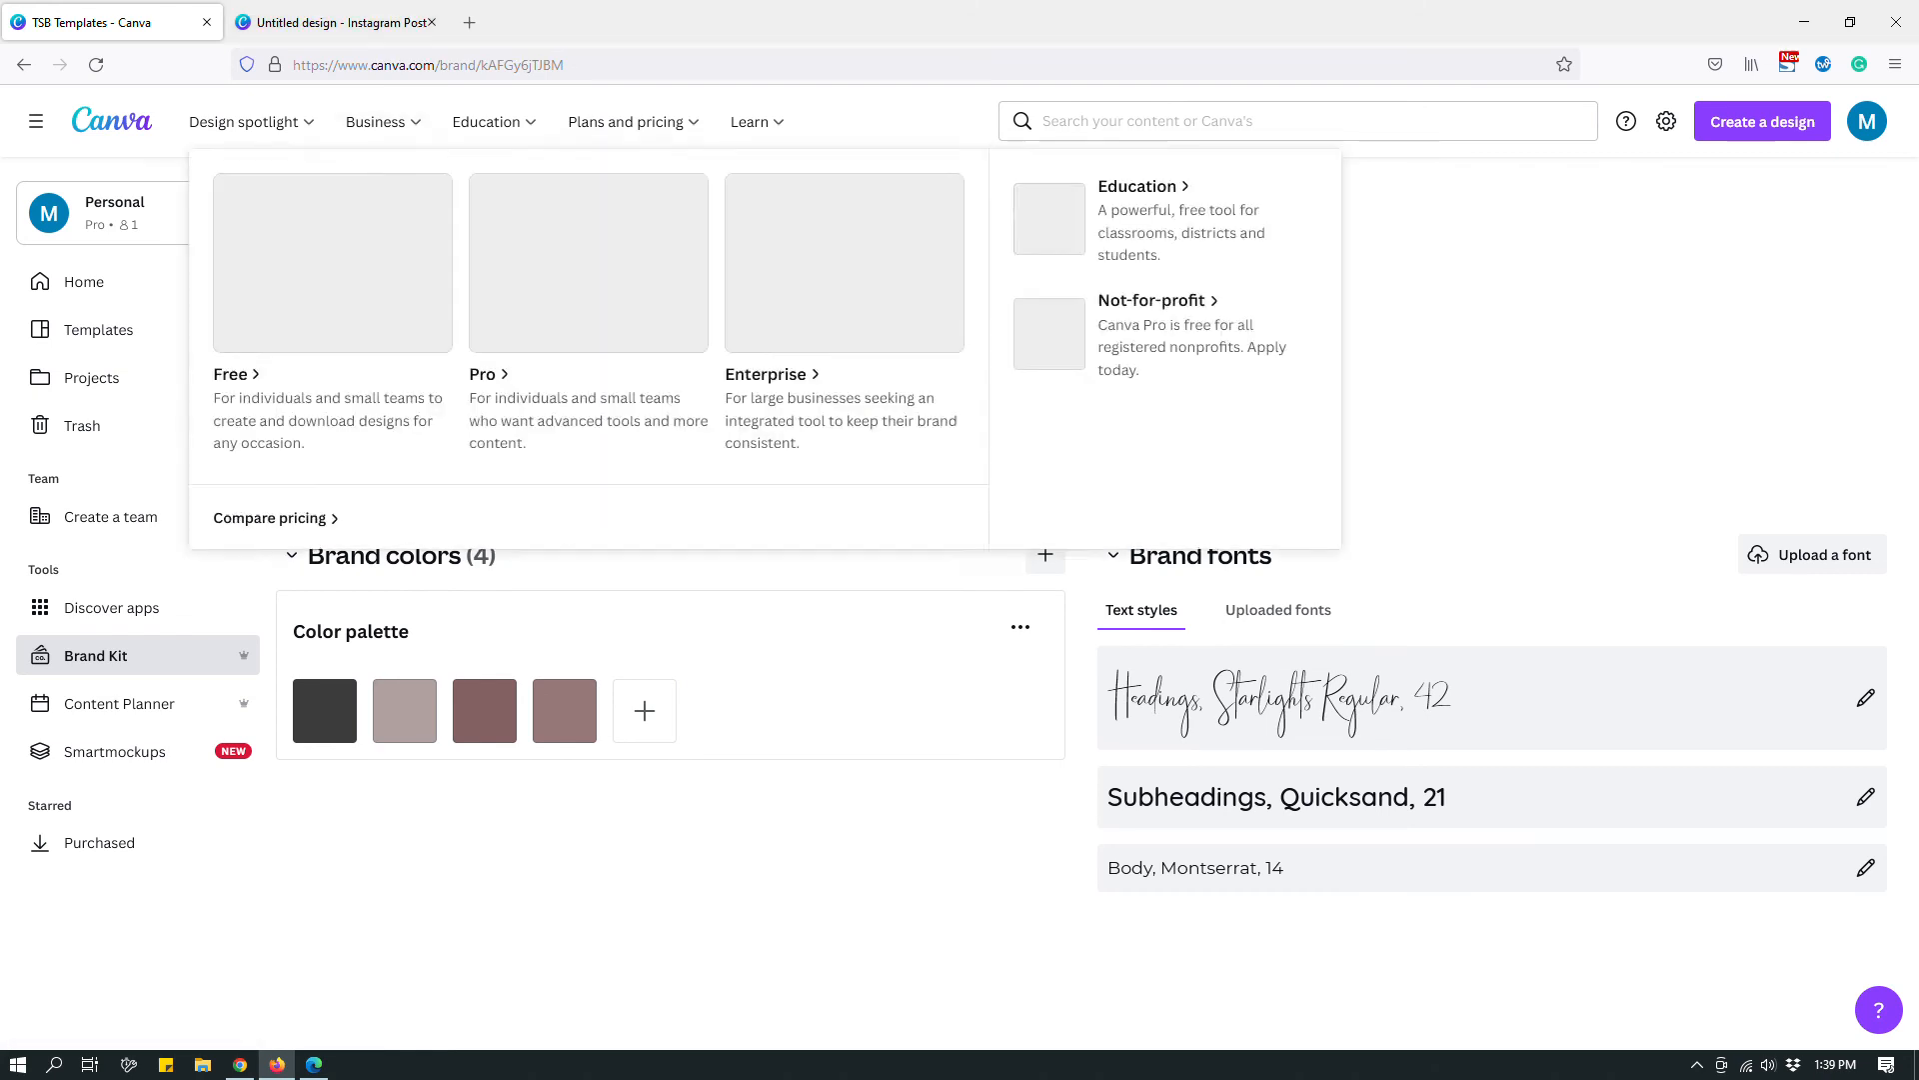
Step: Return to the Instagram Post design and move The Side Blogger logo closer to the page's upper edge
{"action": "left_click", "coordinate": [335, 22]}
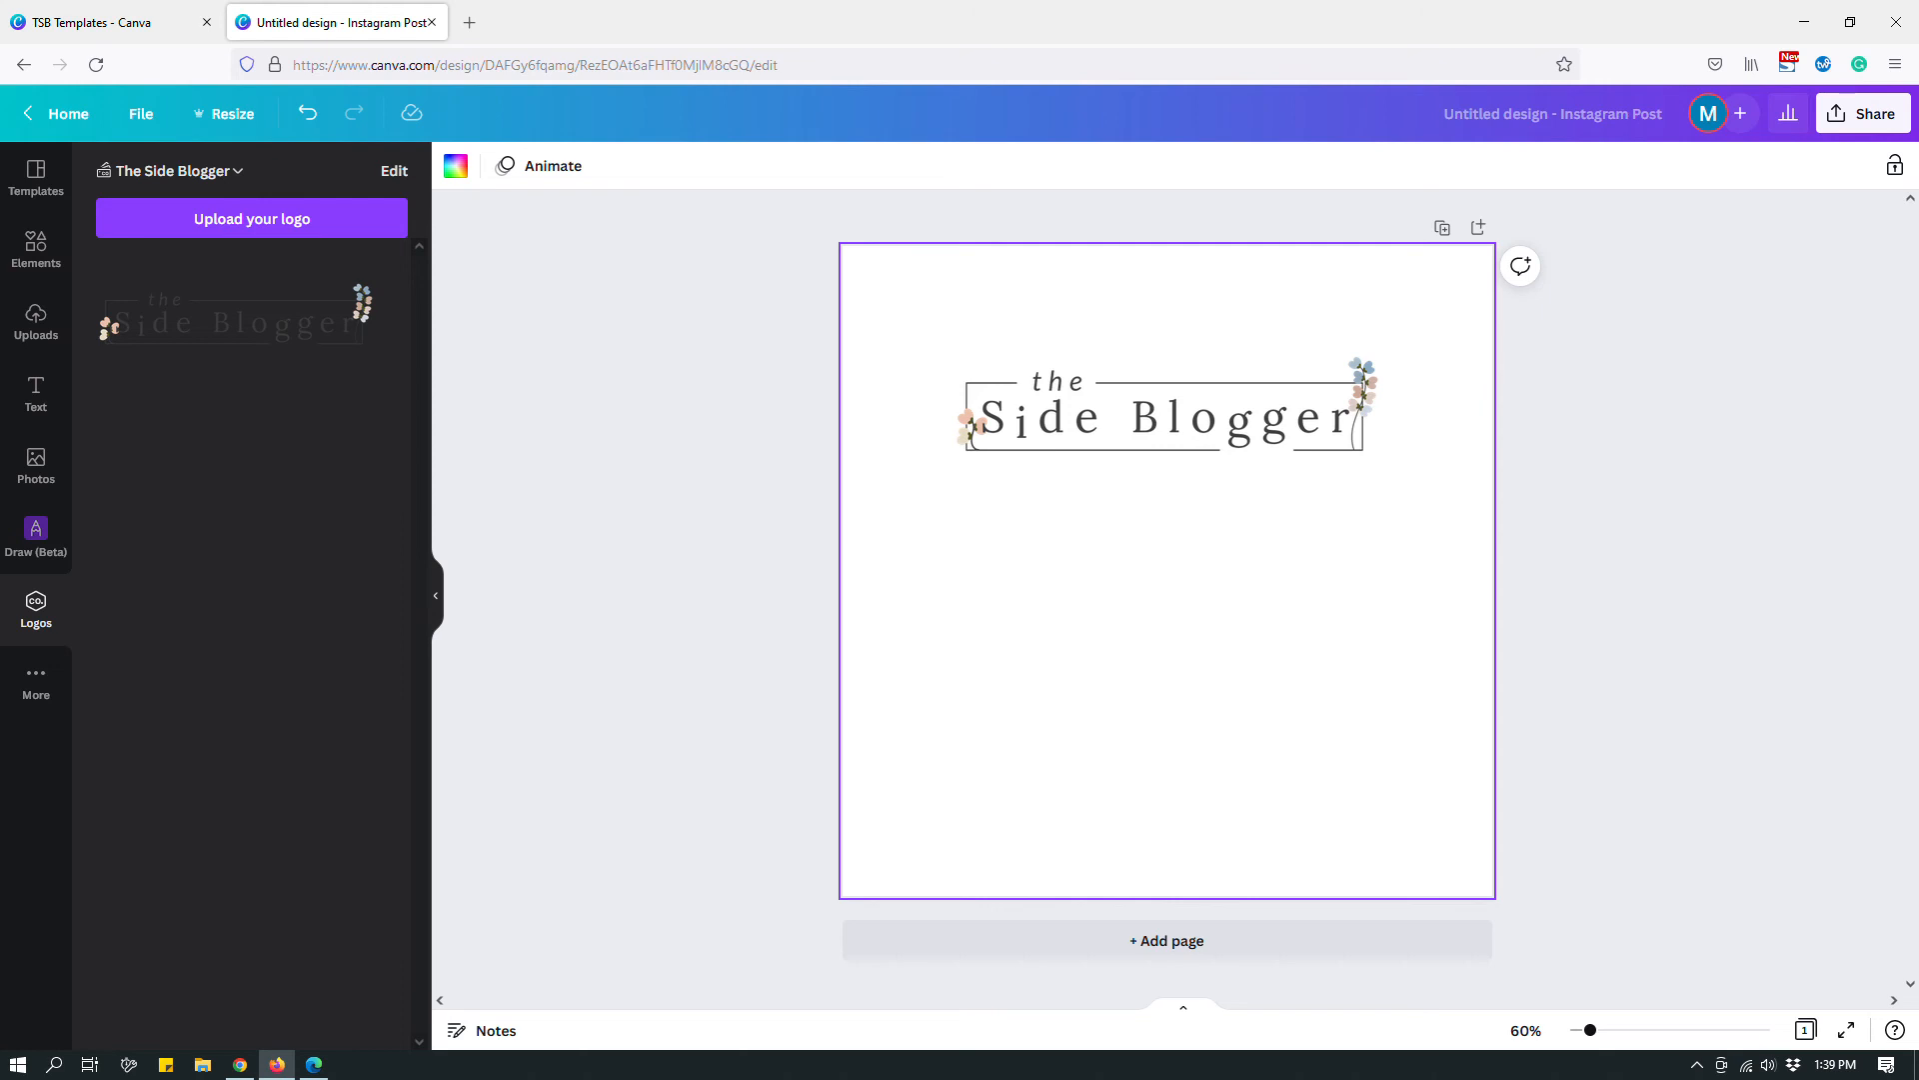
{"action": "left_click", "coordinate": [629, 519]}
{"action": "left_click", "coordinate": [1217, 579]}
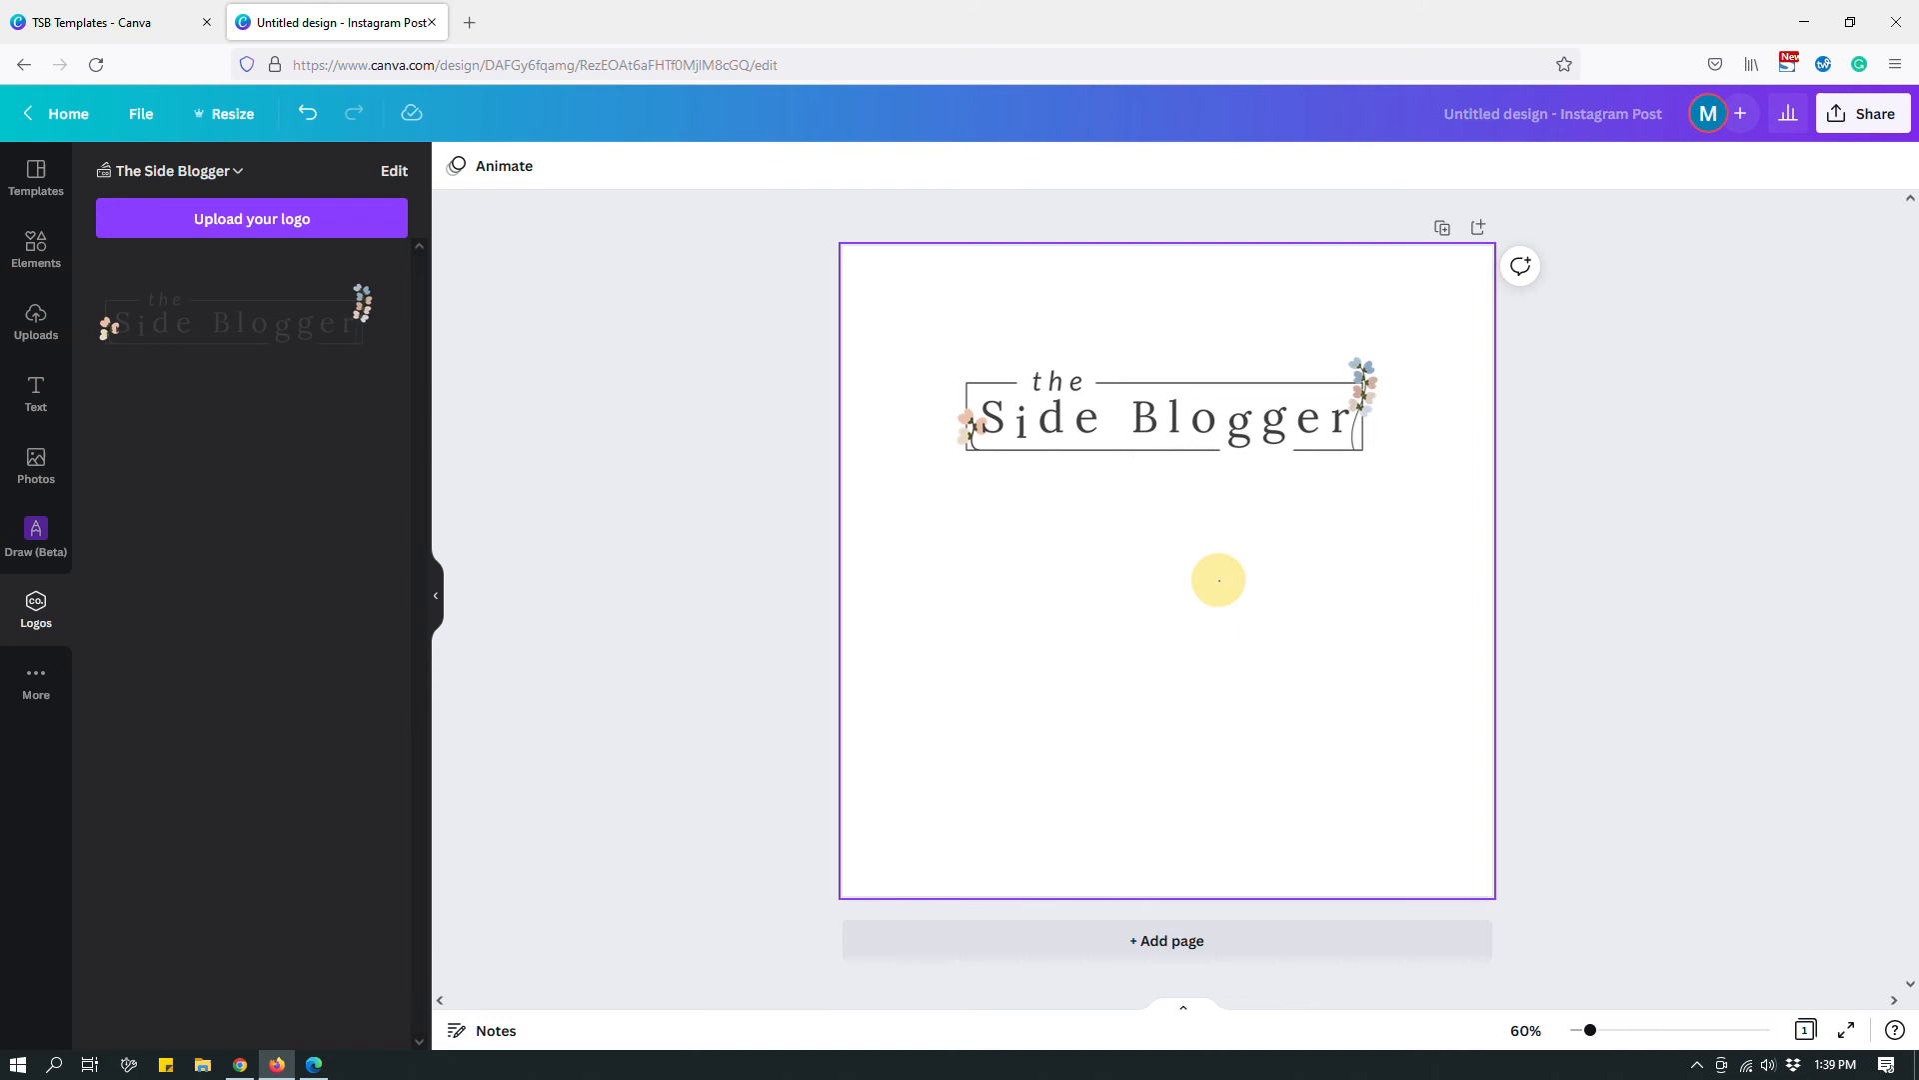
{"action": "left_click_drag", "start_coordinate": [1194, 440], "coordinate": [1197, 398]}
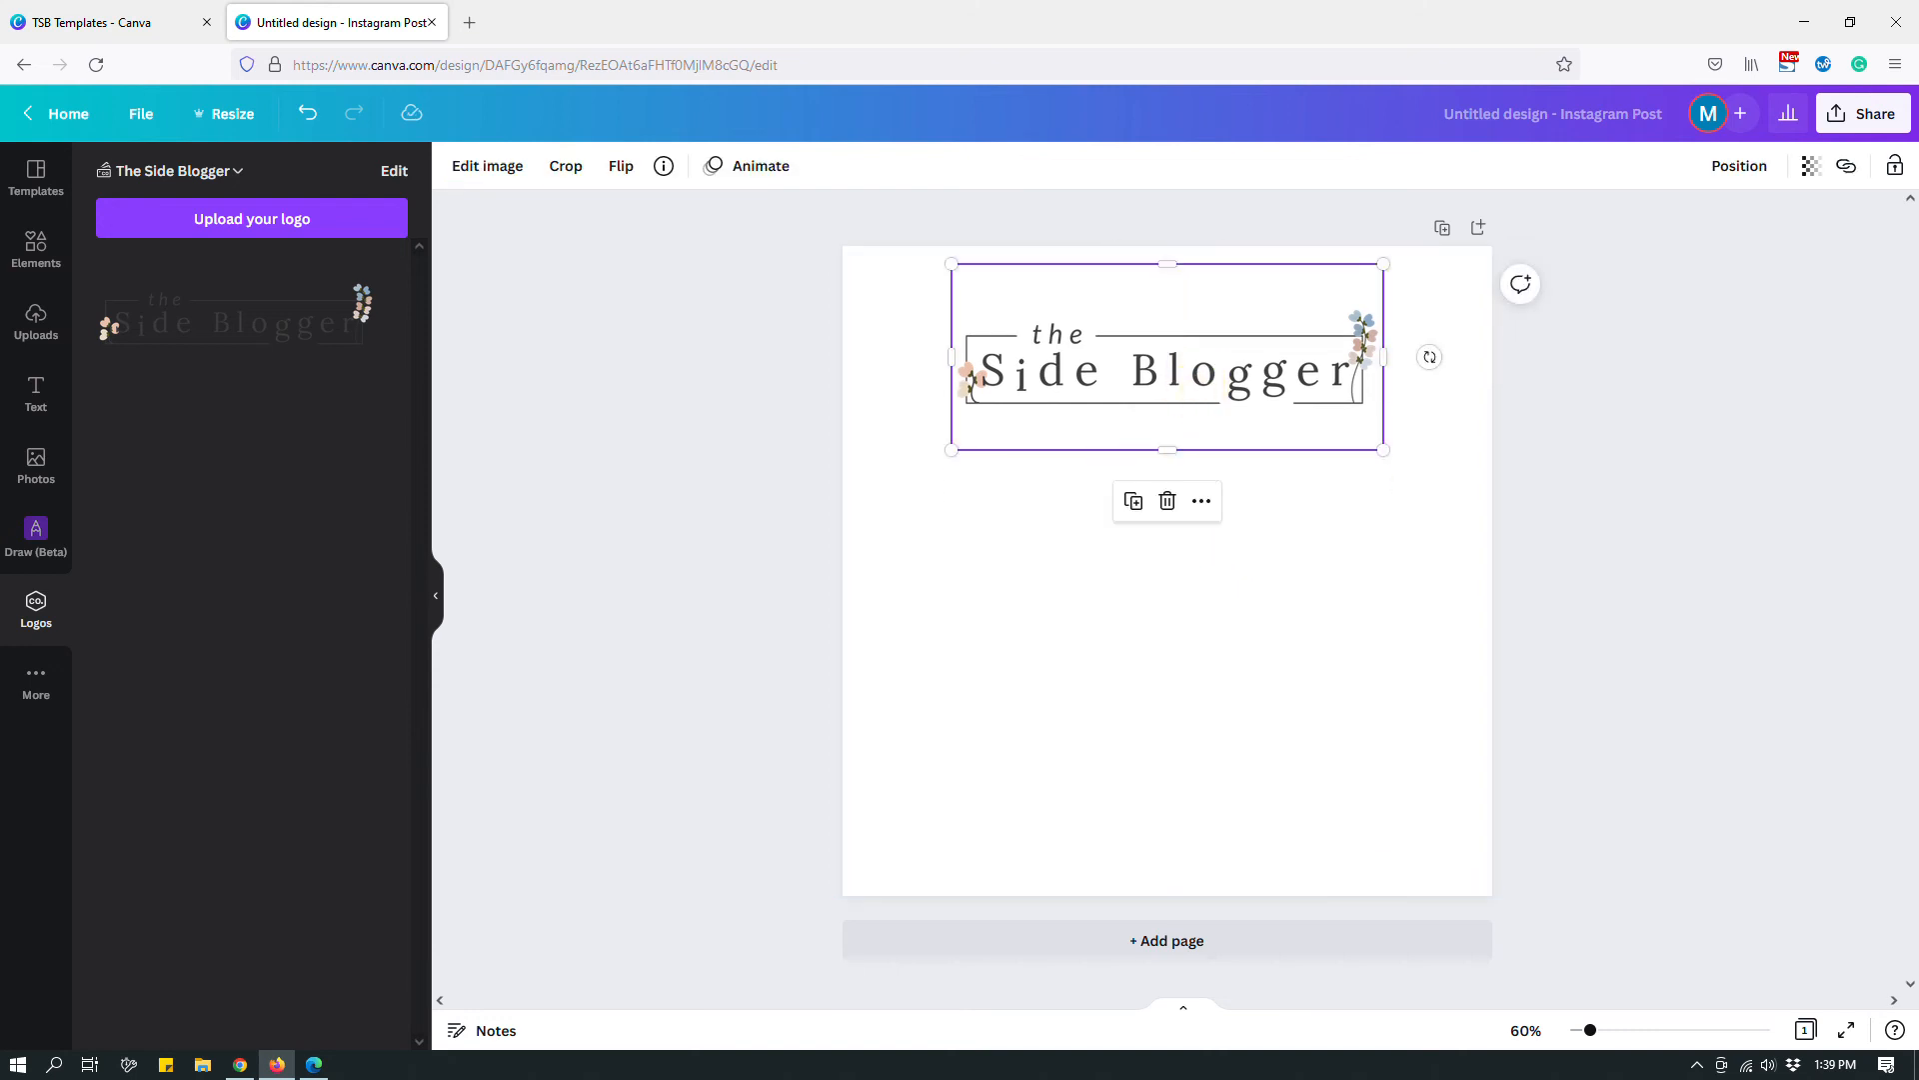
{"action": "left_click", "coordinate": [1238, 643]}
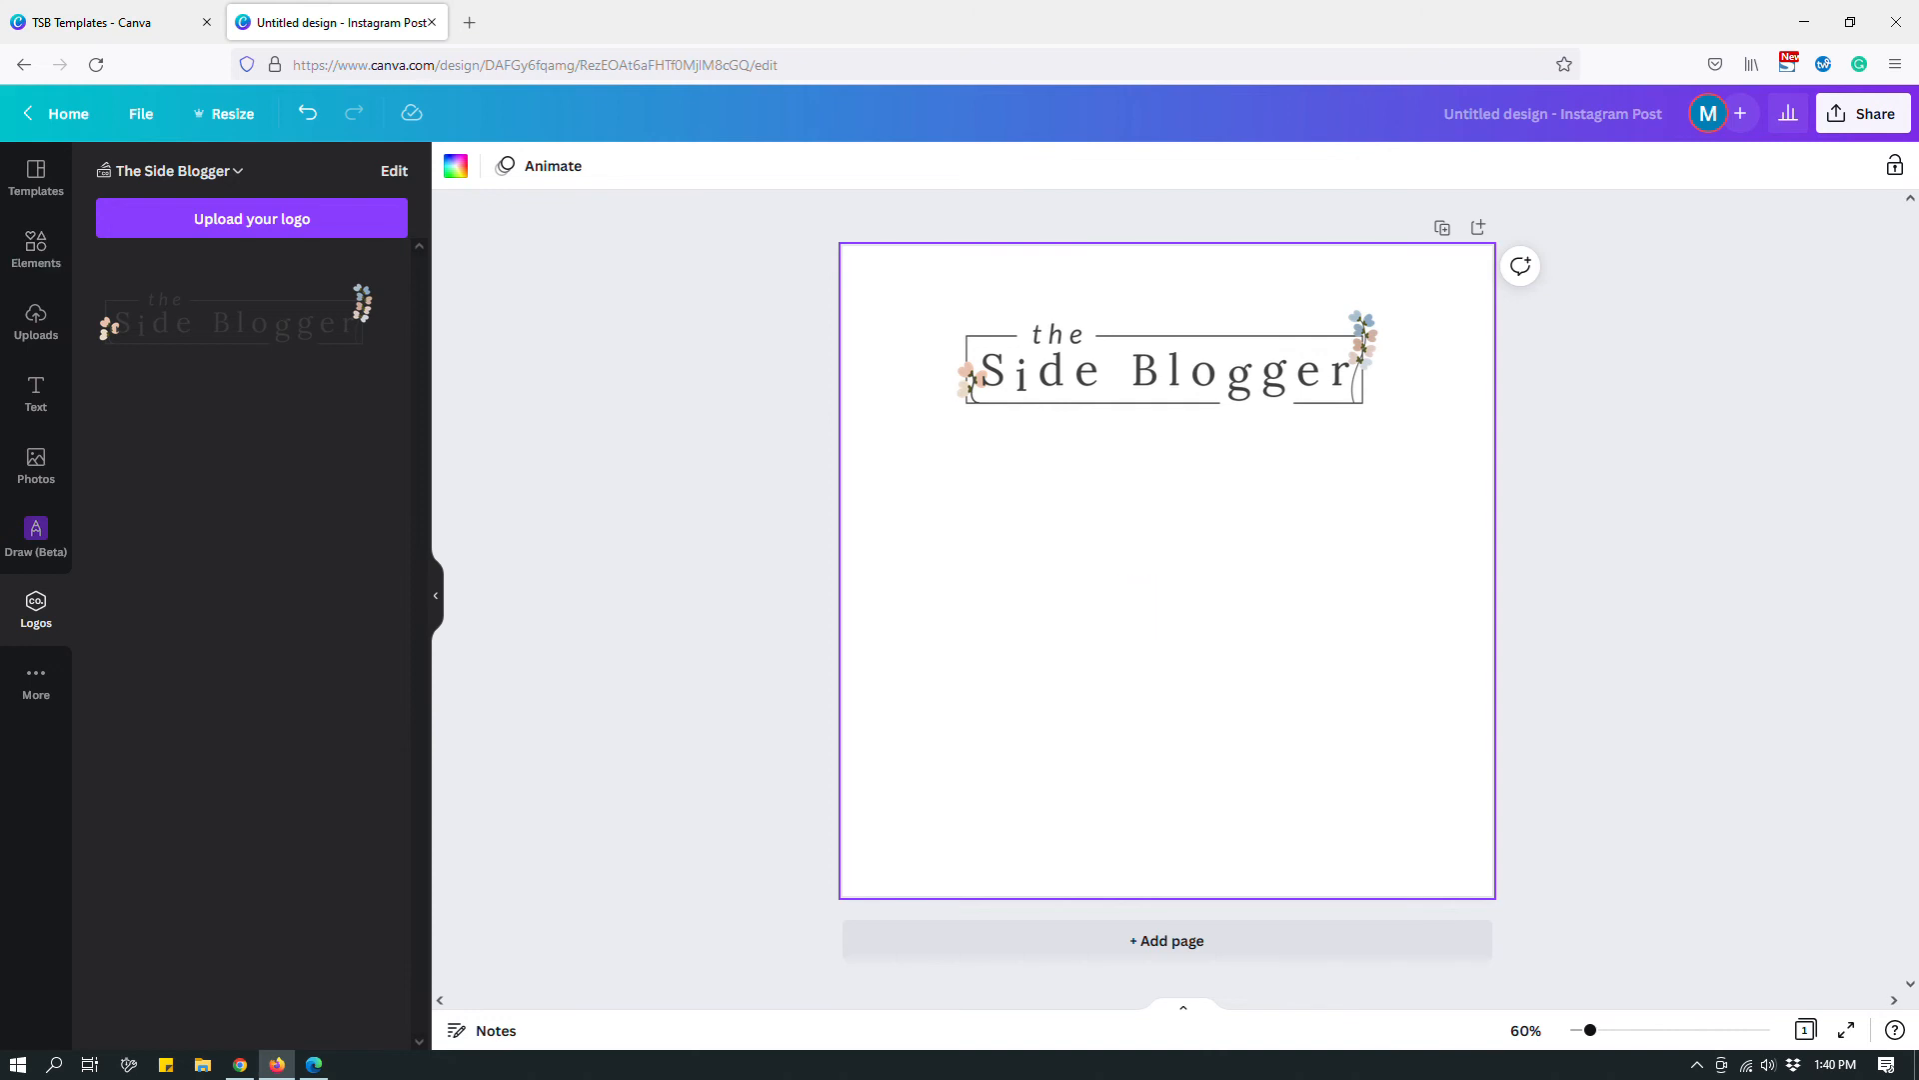
Step: Add a square shape, move it below the logo near the page's left edge, and stretch it slightly wider
{"action": "left_click", "coordinate": [36, 248]}
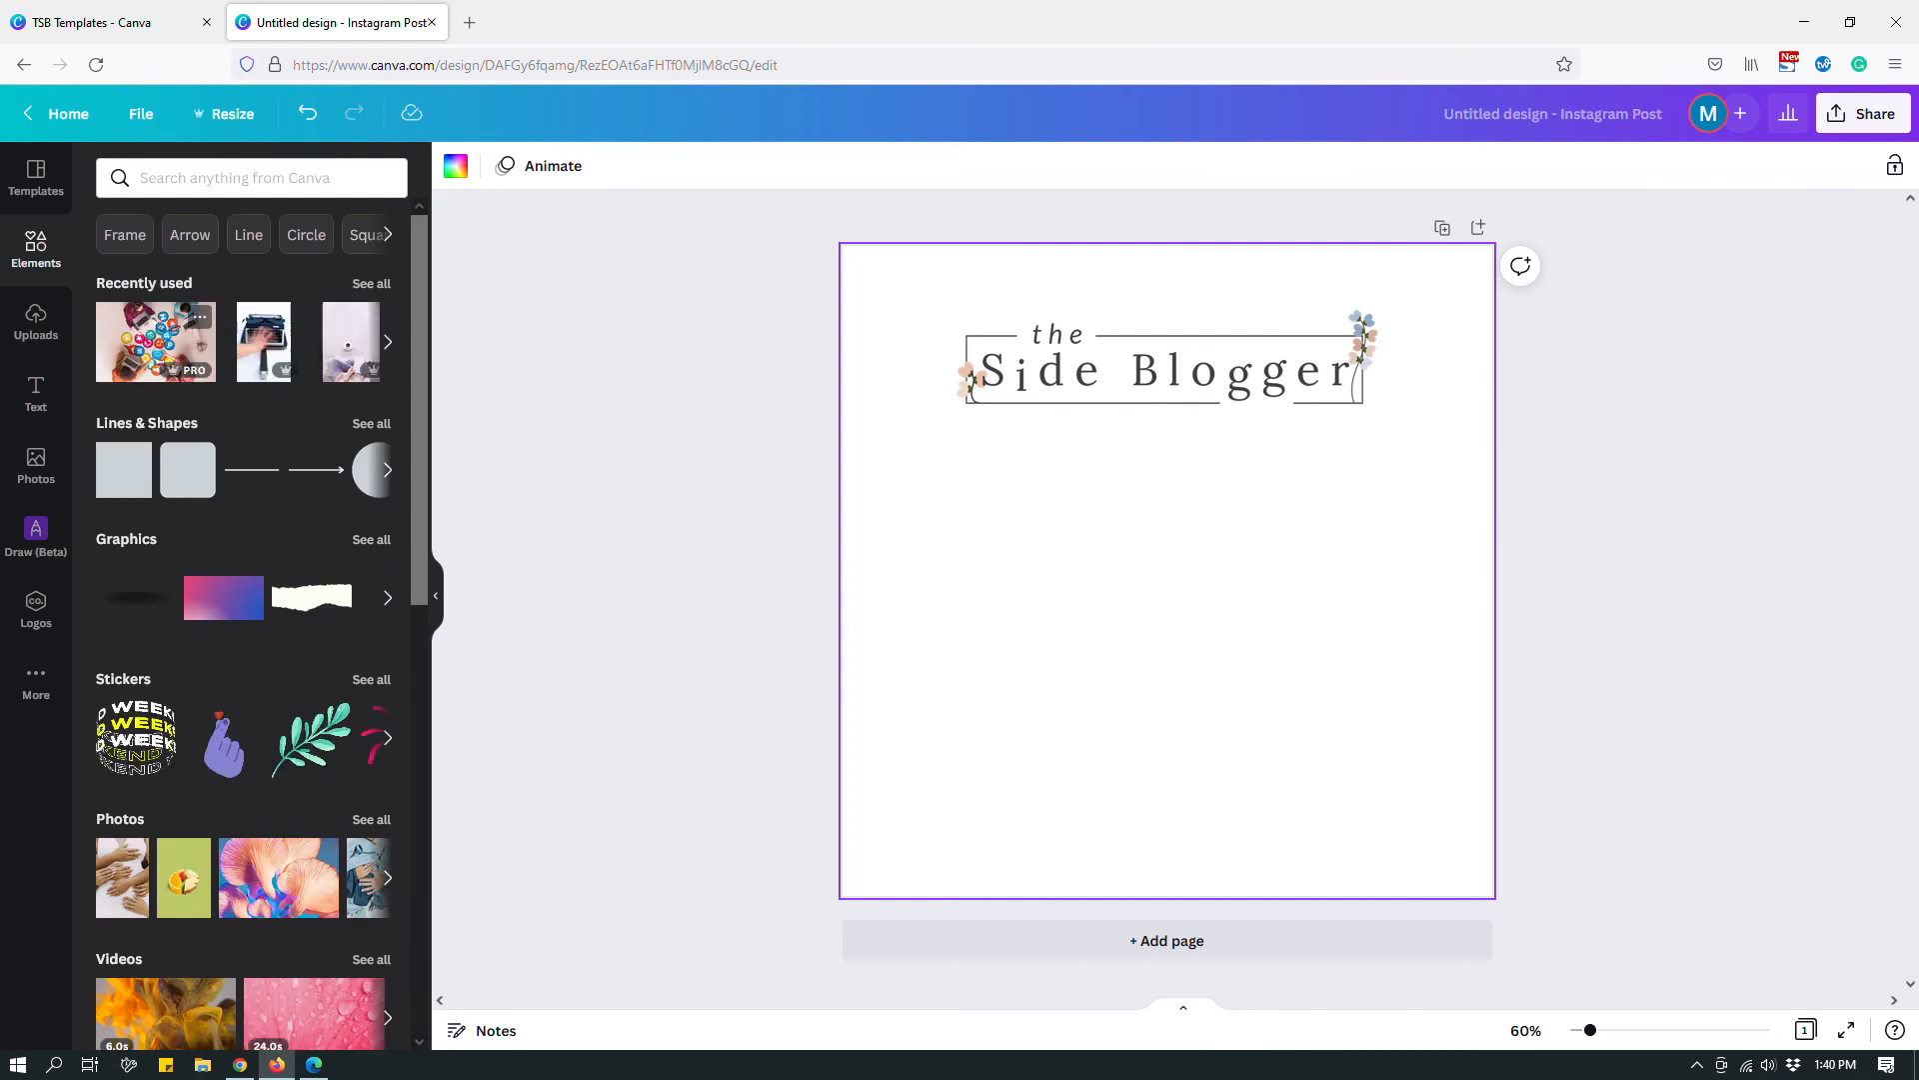
{"action": "left_click", "coordinate": [187, 468]}
{"action": "left_click_drag", "start_coordinate": [1168, 571], "coordinate": [959, 543]}
{"action": "left_click_drag", "start_coordinate": [1092, 629], "coordinate": [1151, 669]}
{"action": "left_click", "coordinate": [1262, 714]}
{"action": "left_click_drag", "start_coordinate": [1053, 553], "coordinate": [1052, 585]}
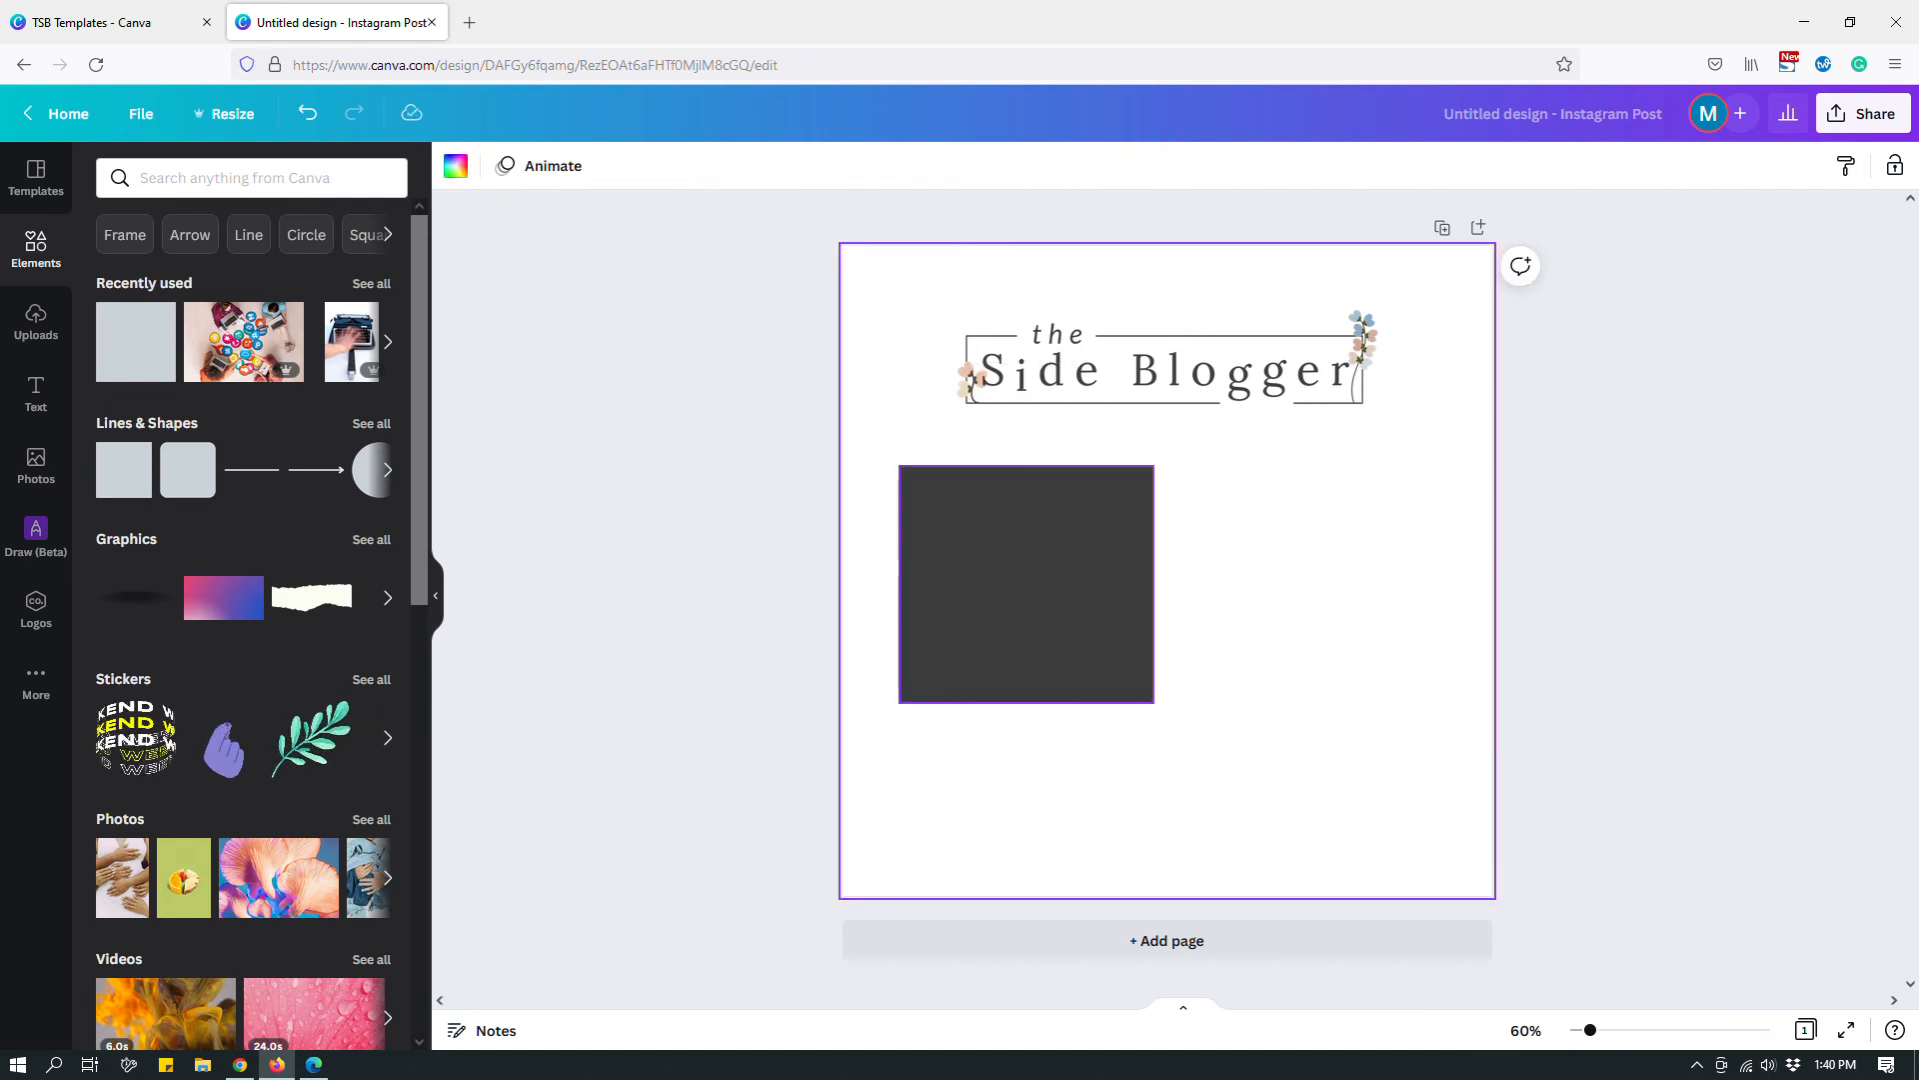
Step: Fill the shape with the grayish blue #8CA9C4 from The Side Blogger brand colors, and look at the custom color picker
{"action": "left_click", "coordinate": [1040, 584]}
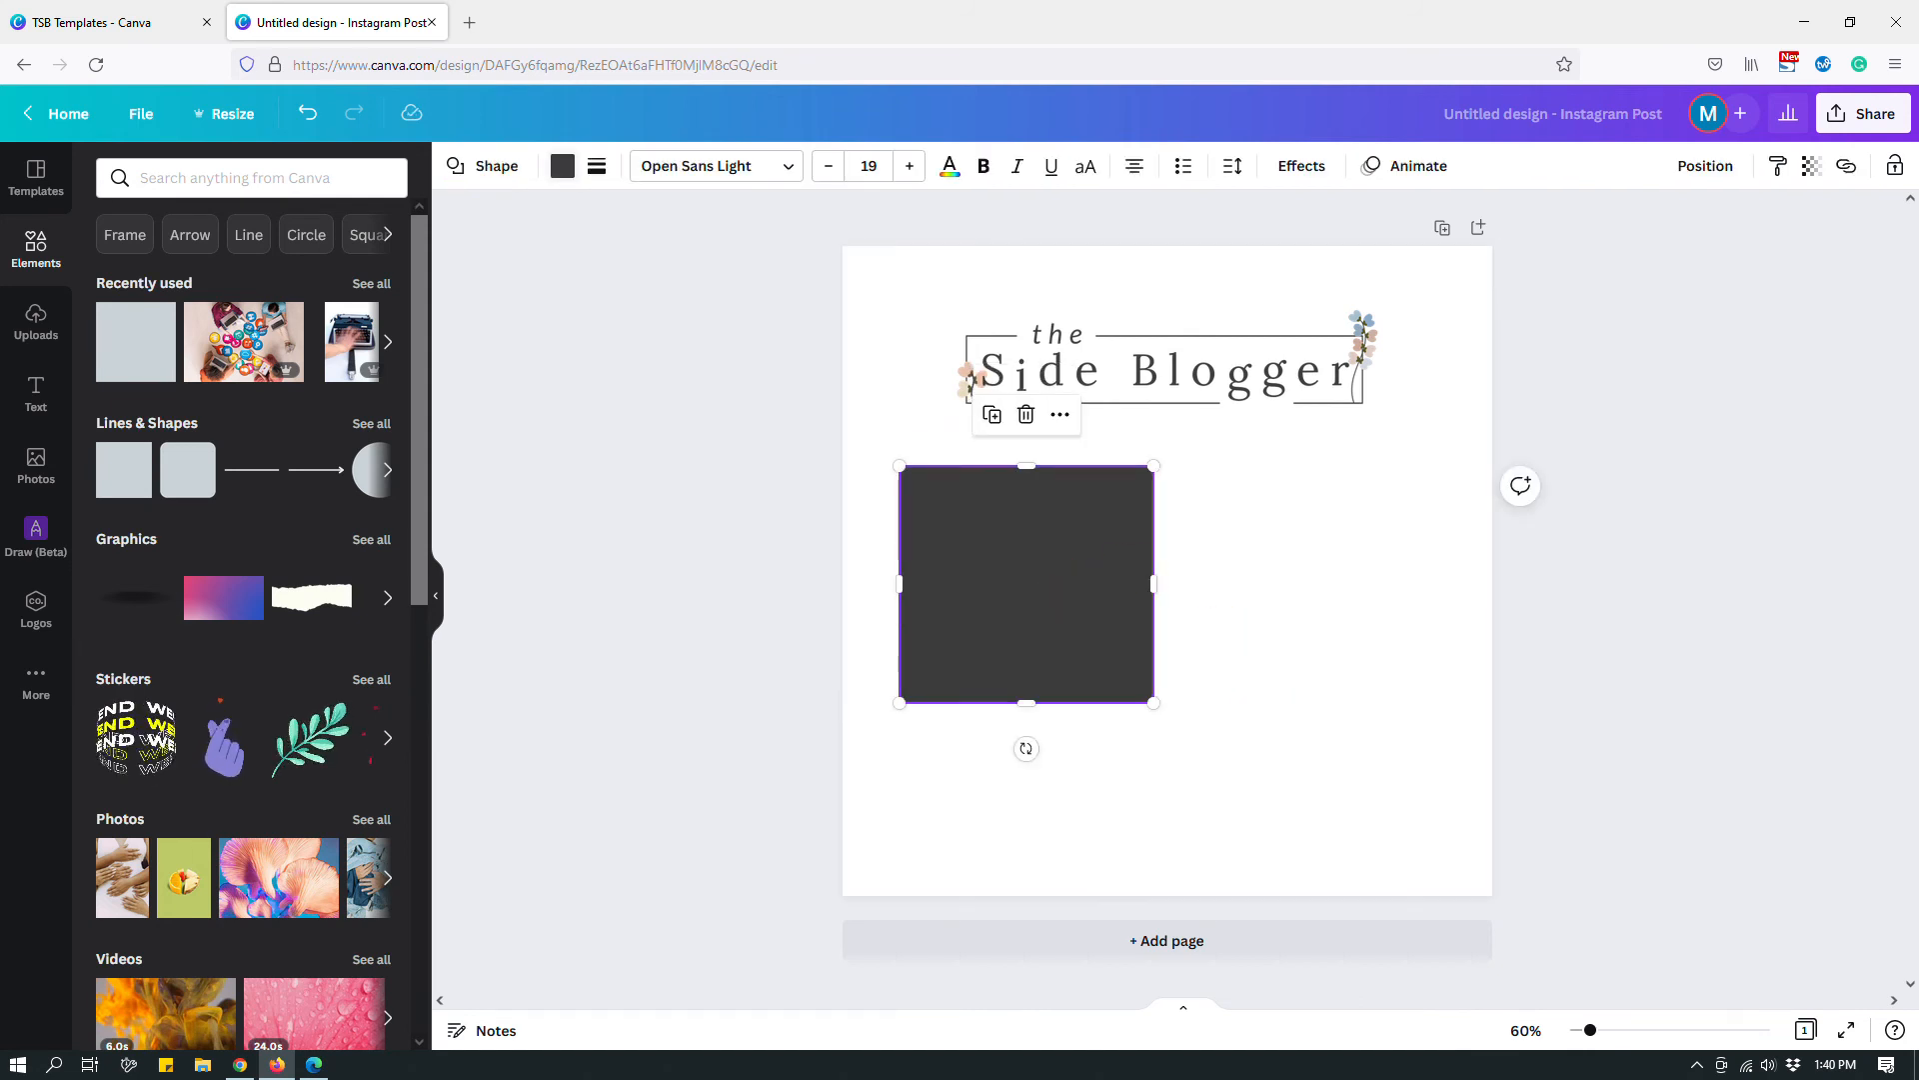
{"action": "left_click", "coordinate": [563, 166]}
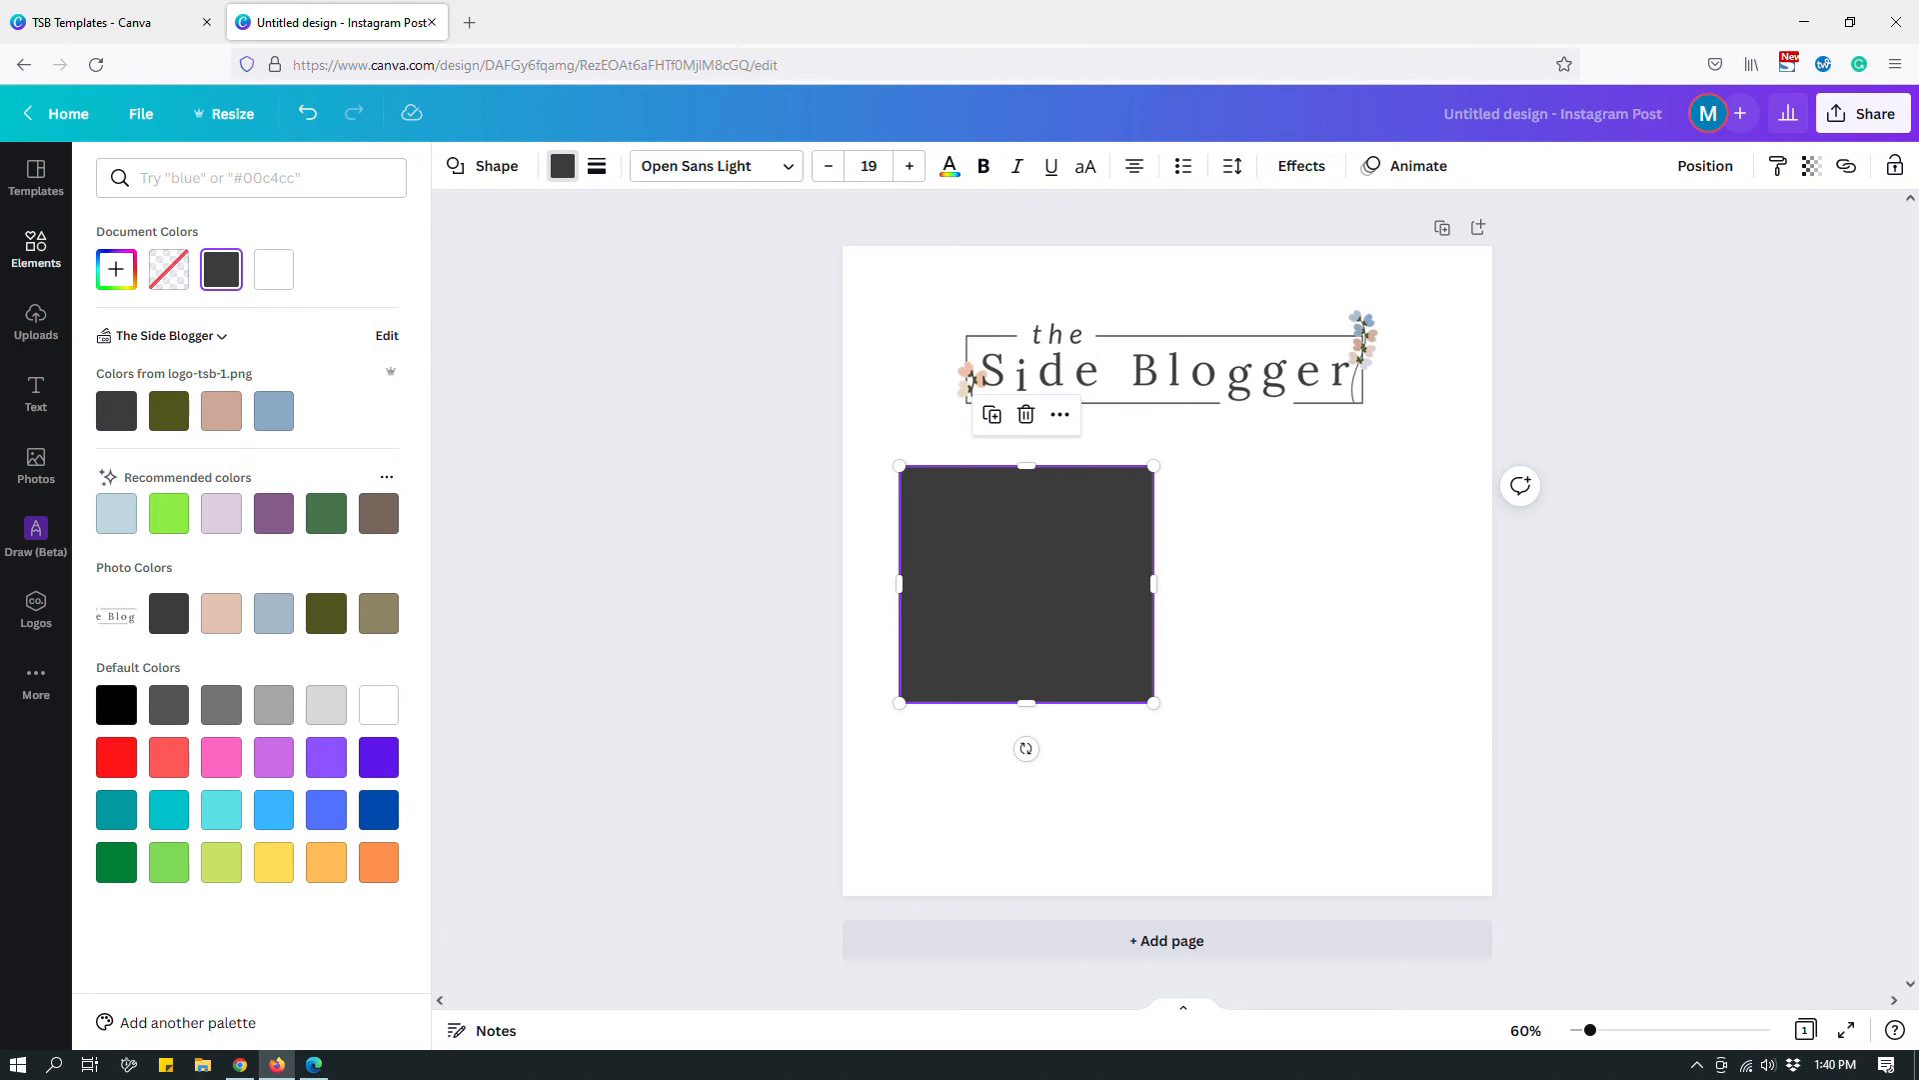
{"action": "left_click", "coordinate": [274, 410]}
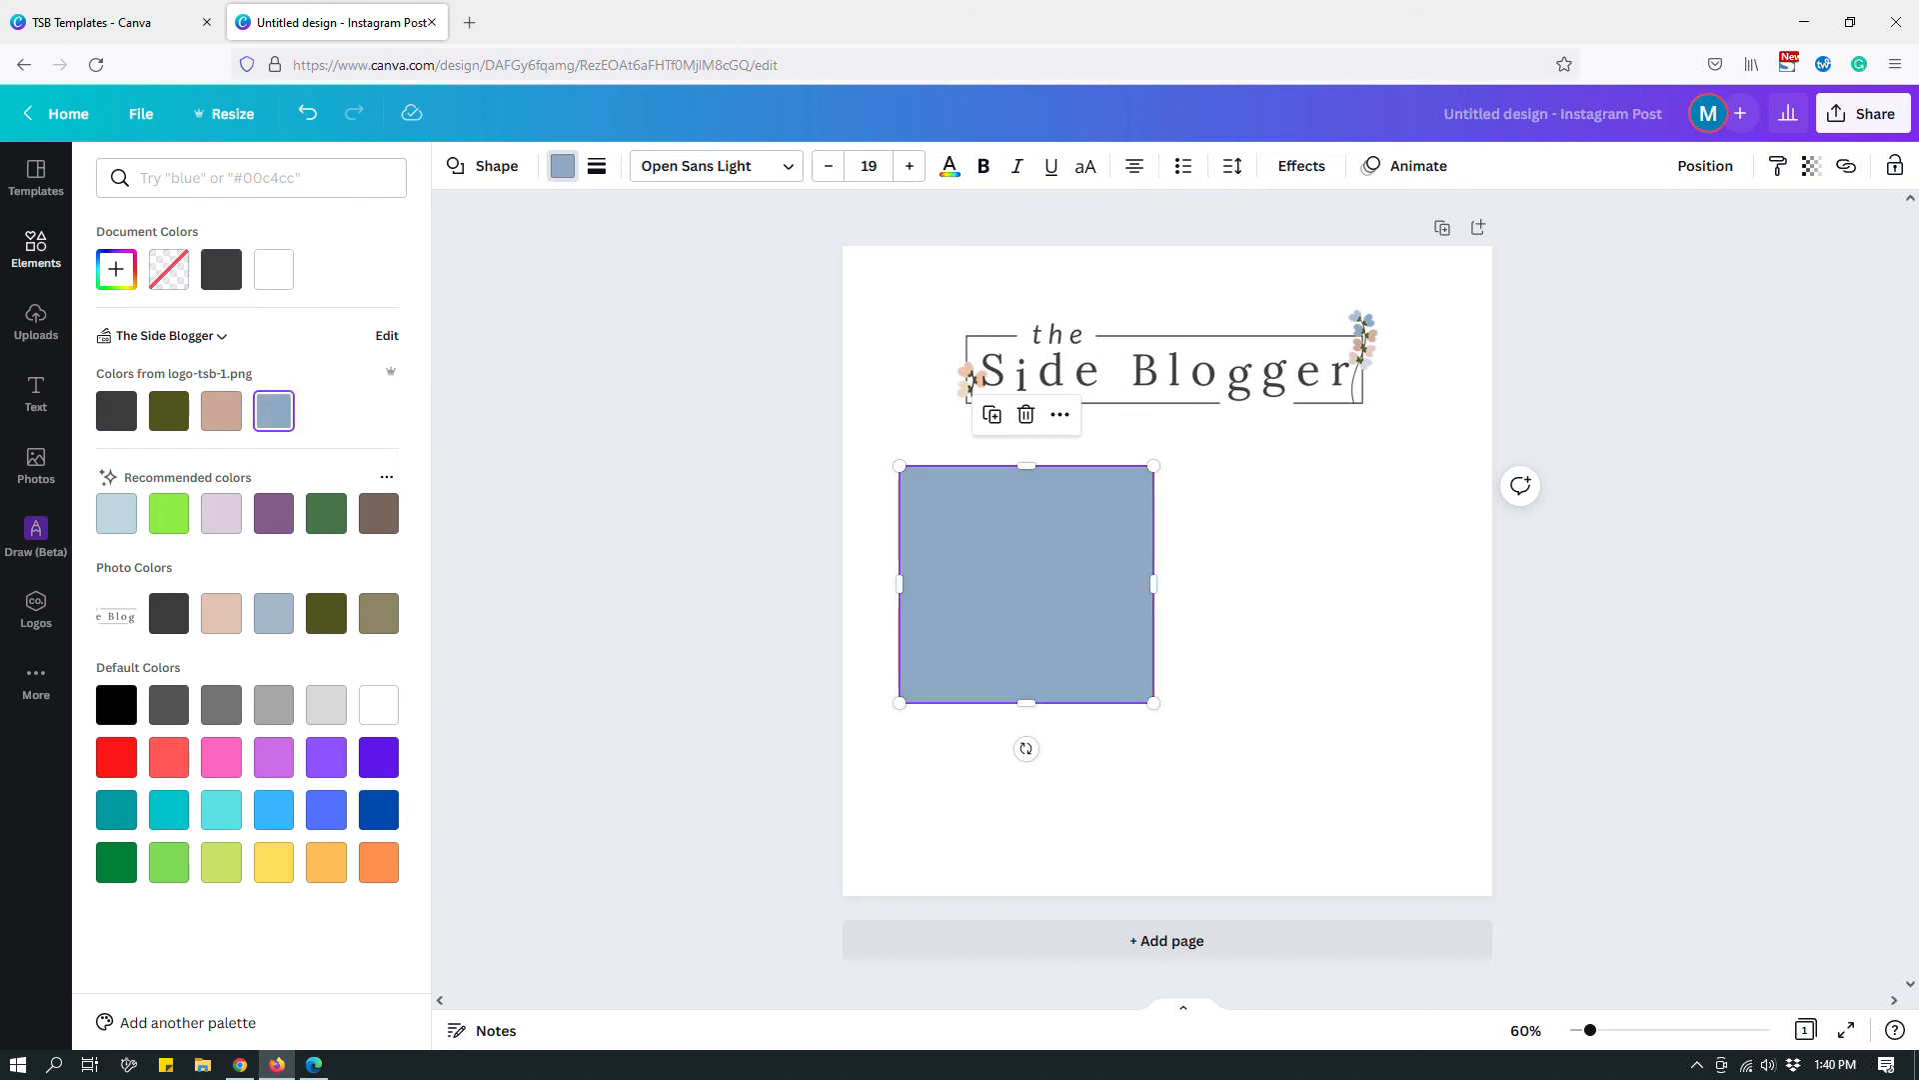
{"action": "left_click", "coordinate": [116, 269]}
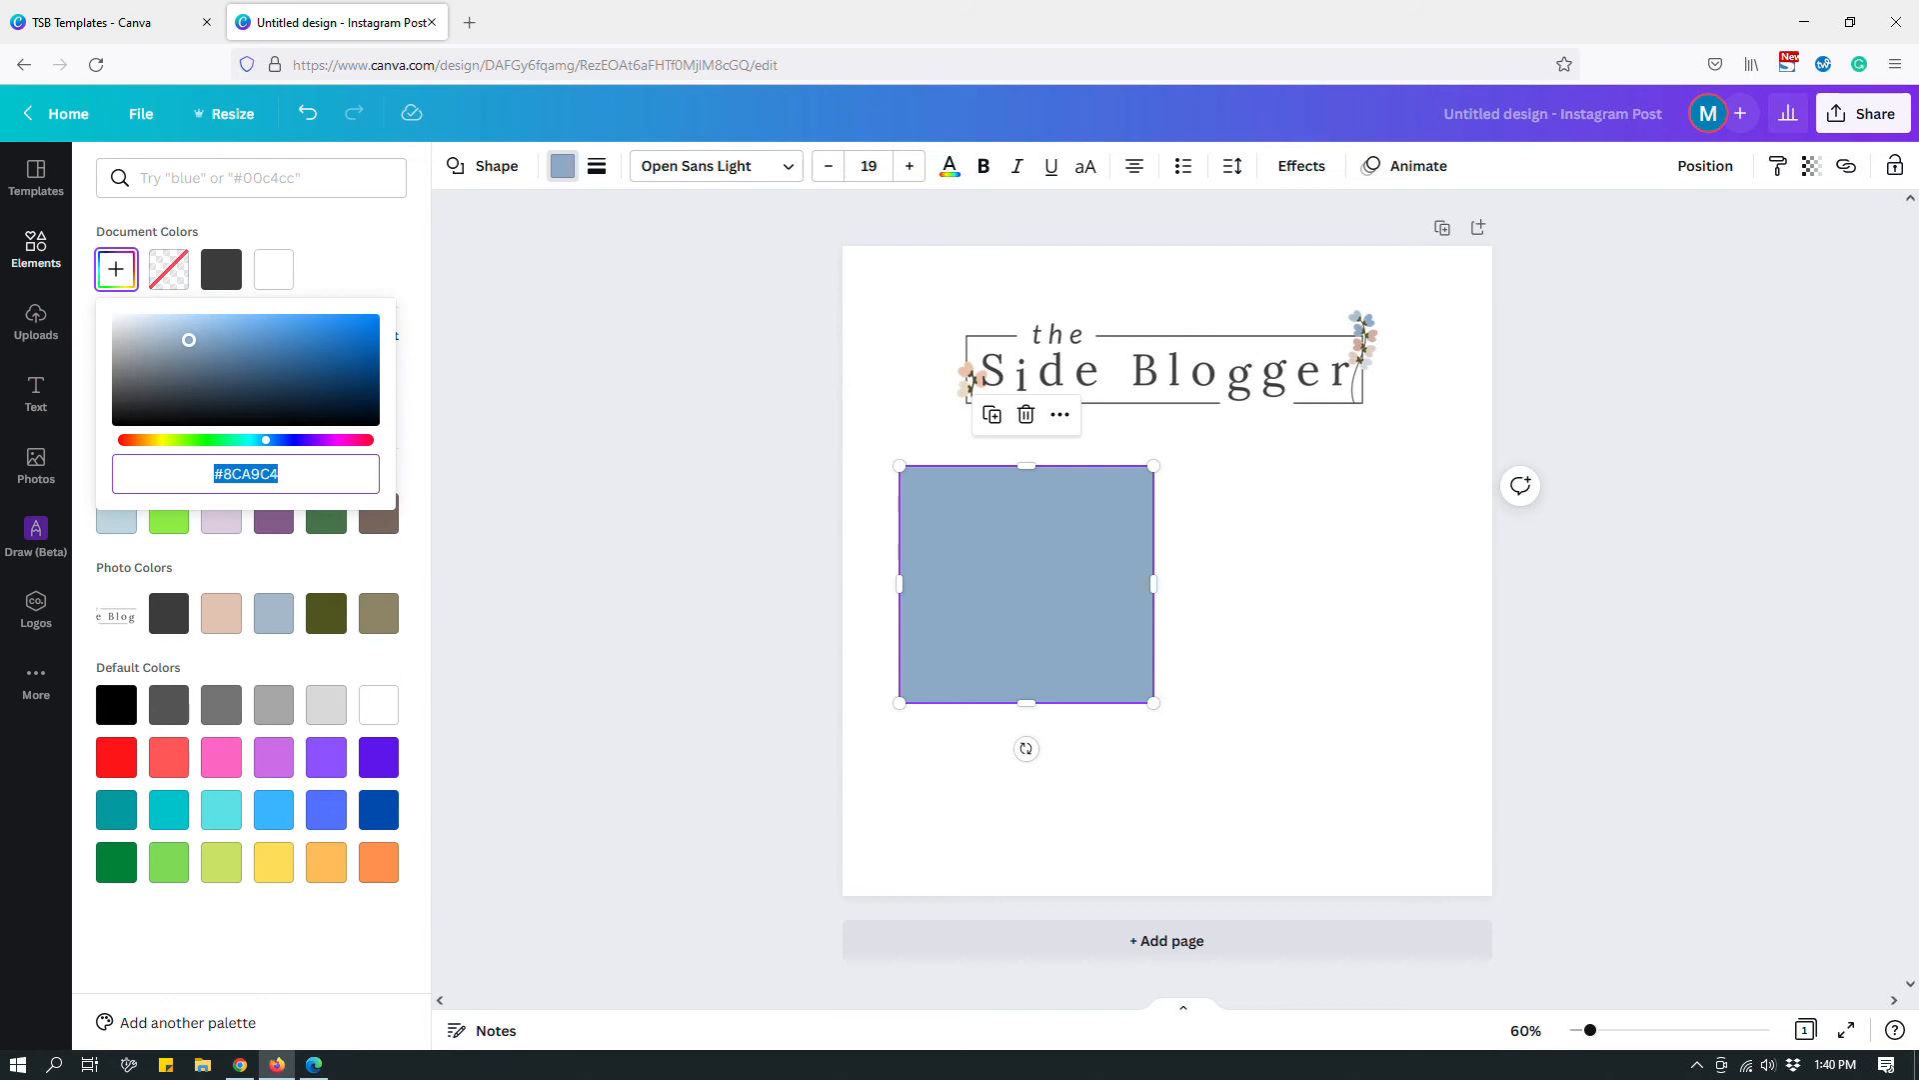
{"action": "left_click", "coordinate": [343, 278]}
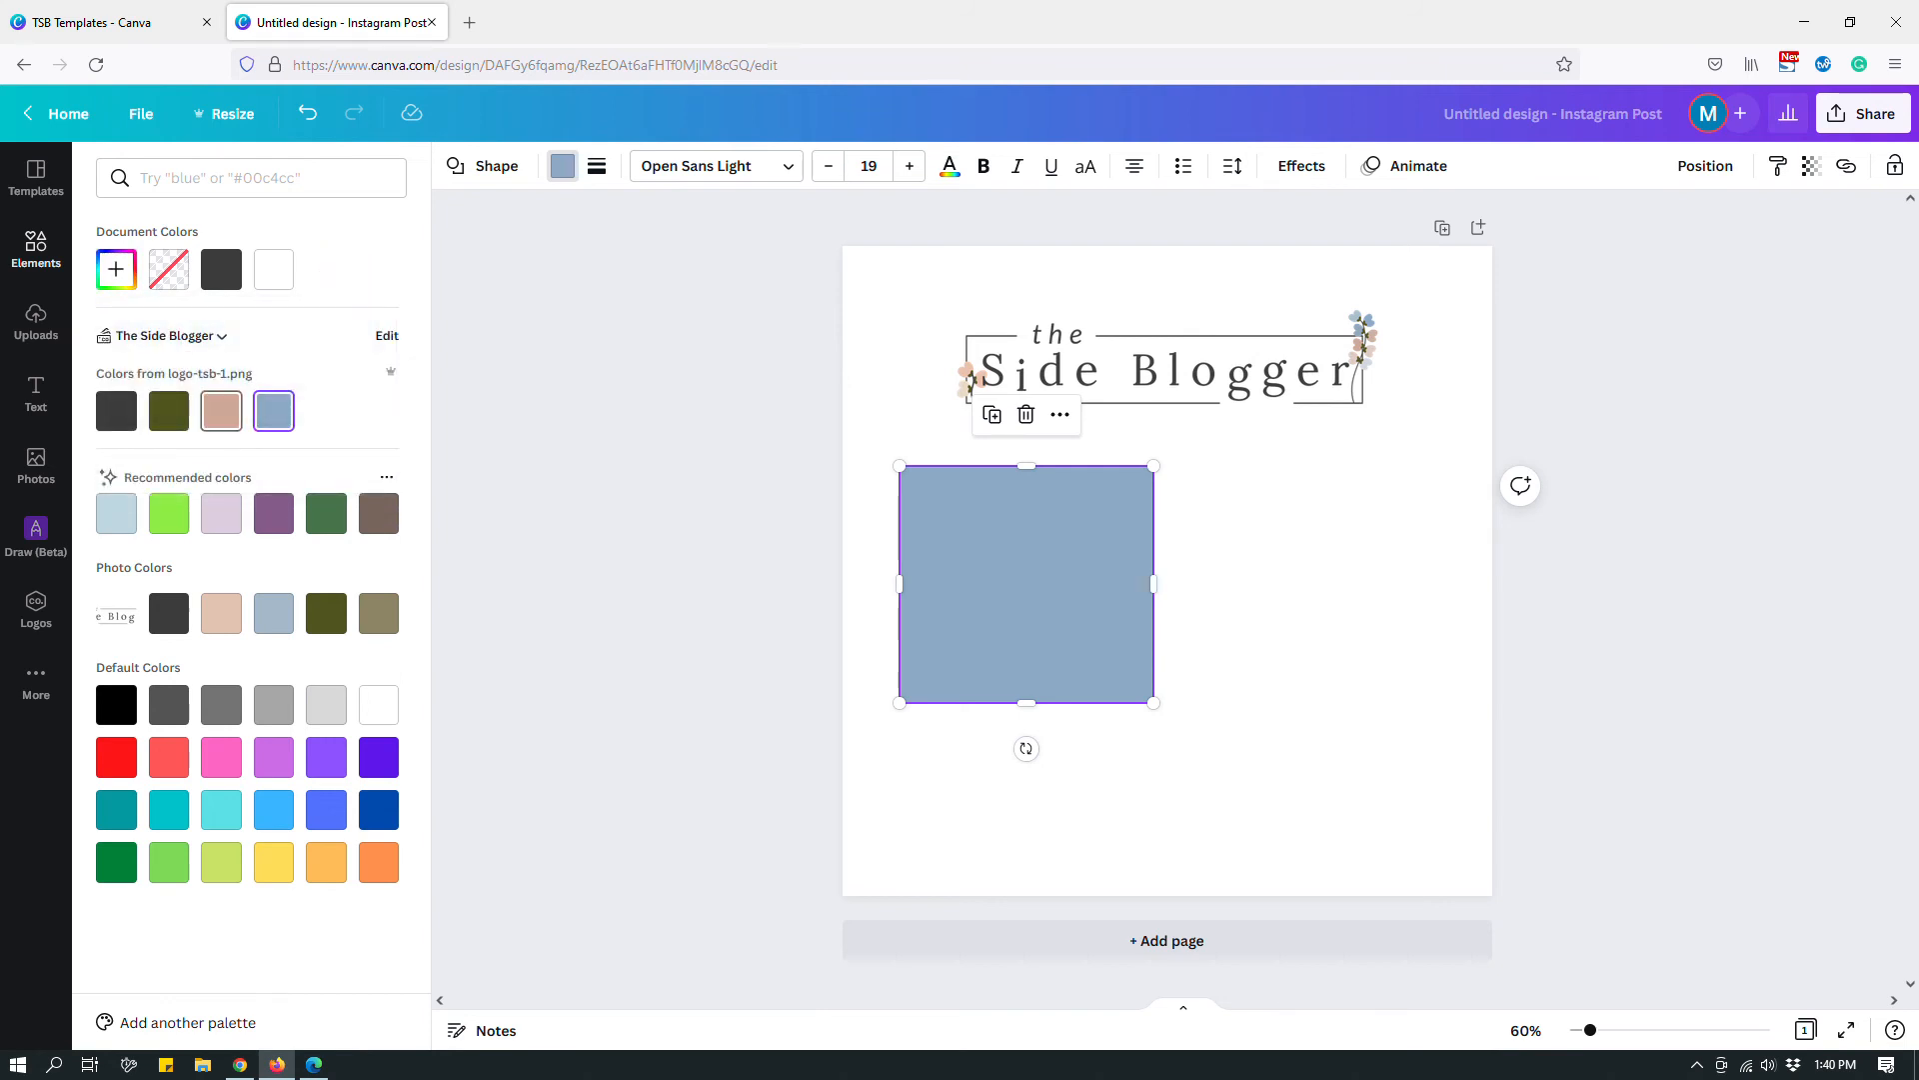
Step: Try the pinkish beige, olive green and dark gray brand colors on the shape, and return it to grayish blue
{"action": "left_click", "coordinate": [220, 410]}
{"action": "left_click", "coordinate": [168, 410]}
{"action": "left_click", "coordinate": [116, 410]}
{"action": "left_click", "coordinate": [169, 410]}
{"action": "left_click", "coordinate": [221, 409]}
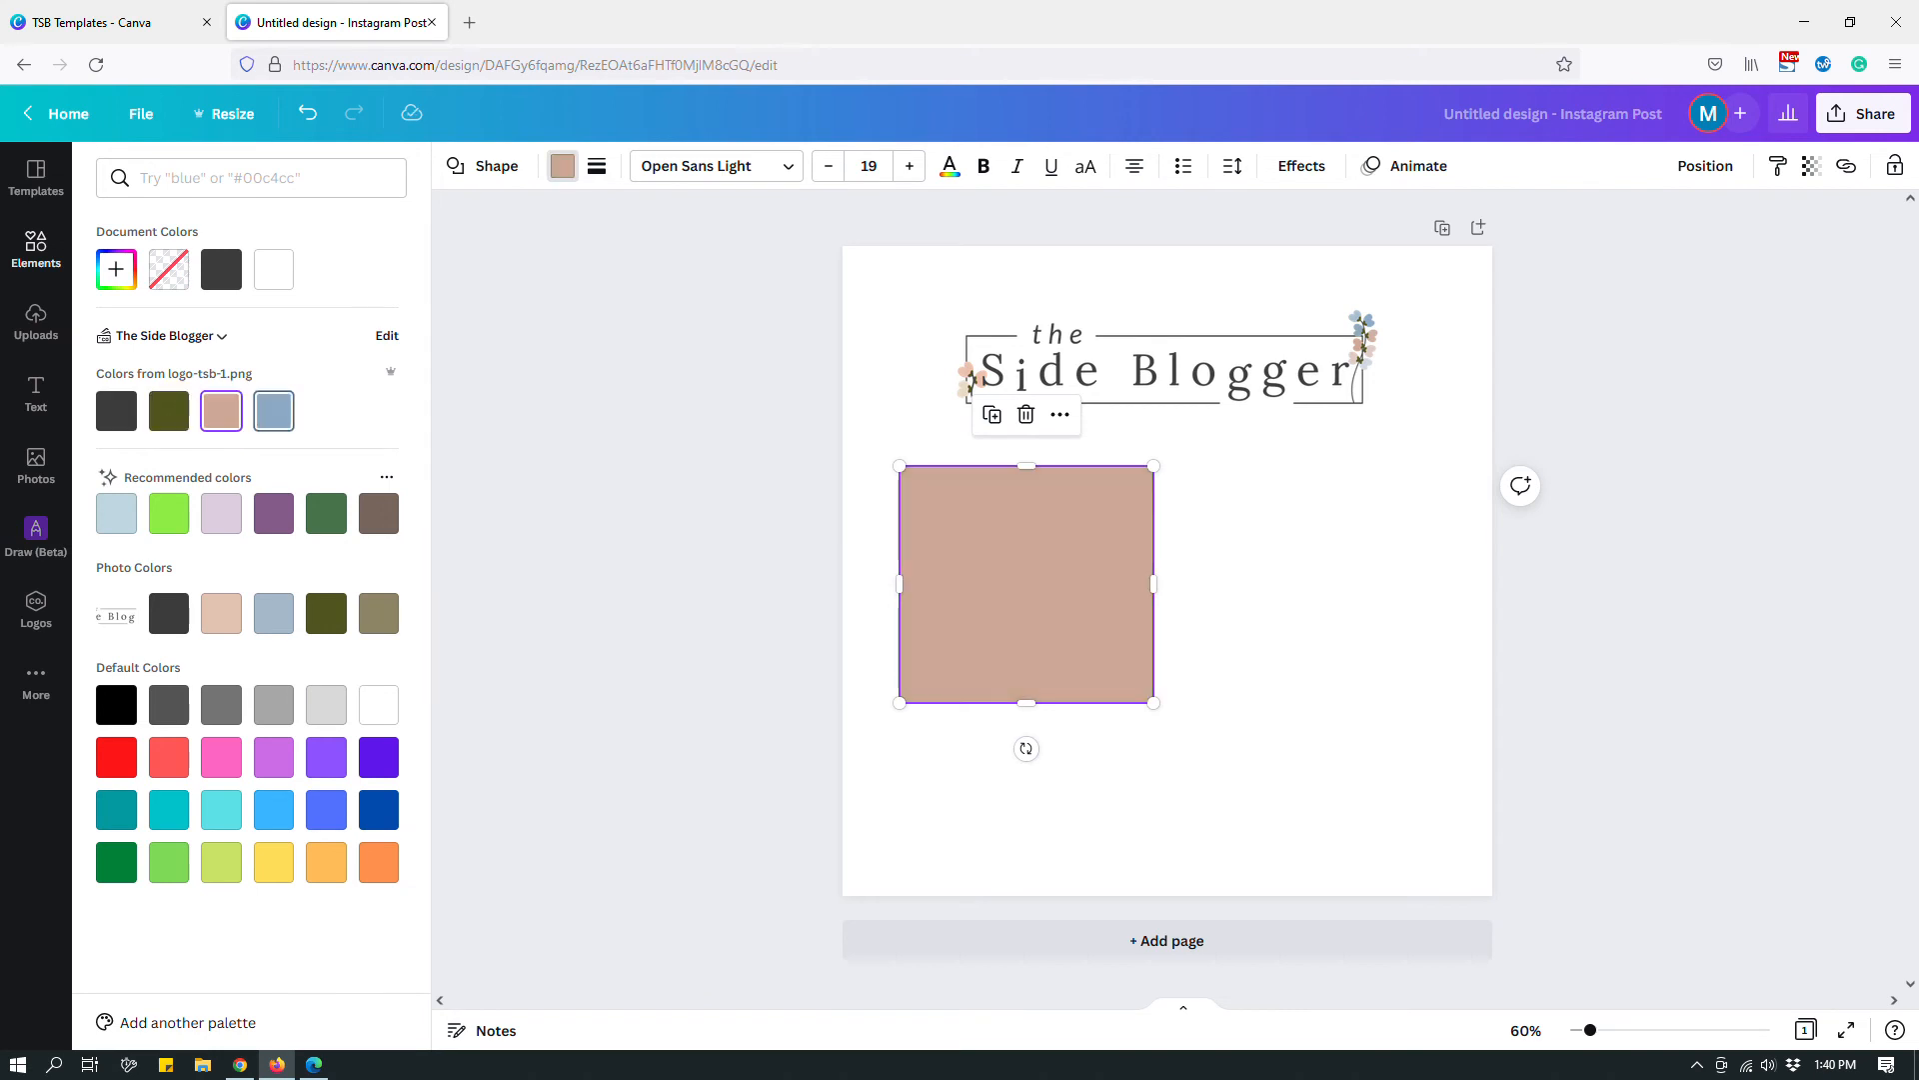
{"action": "left_click", "coordinate": [274, 410]}
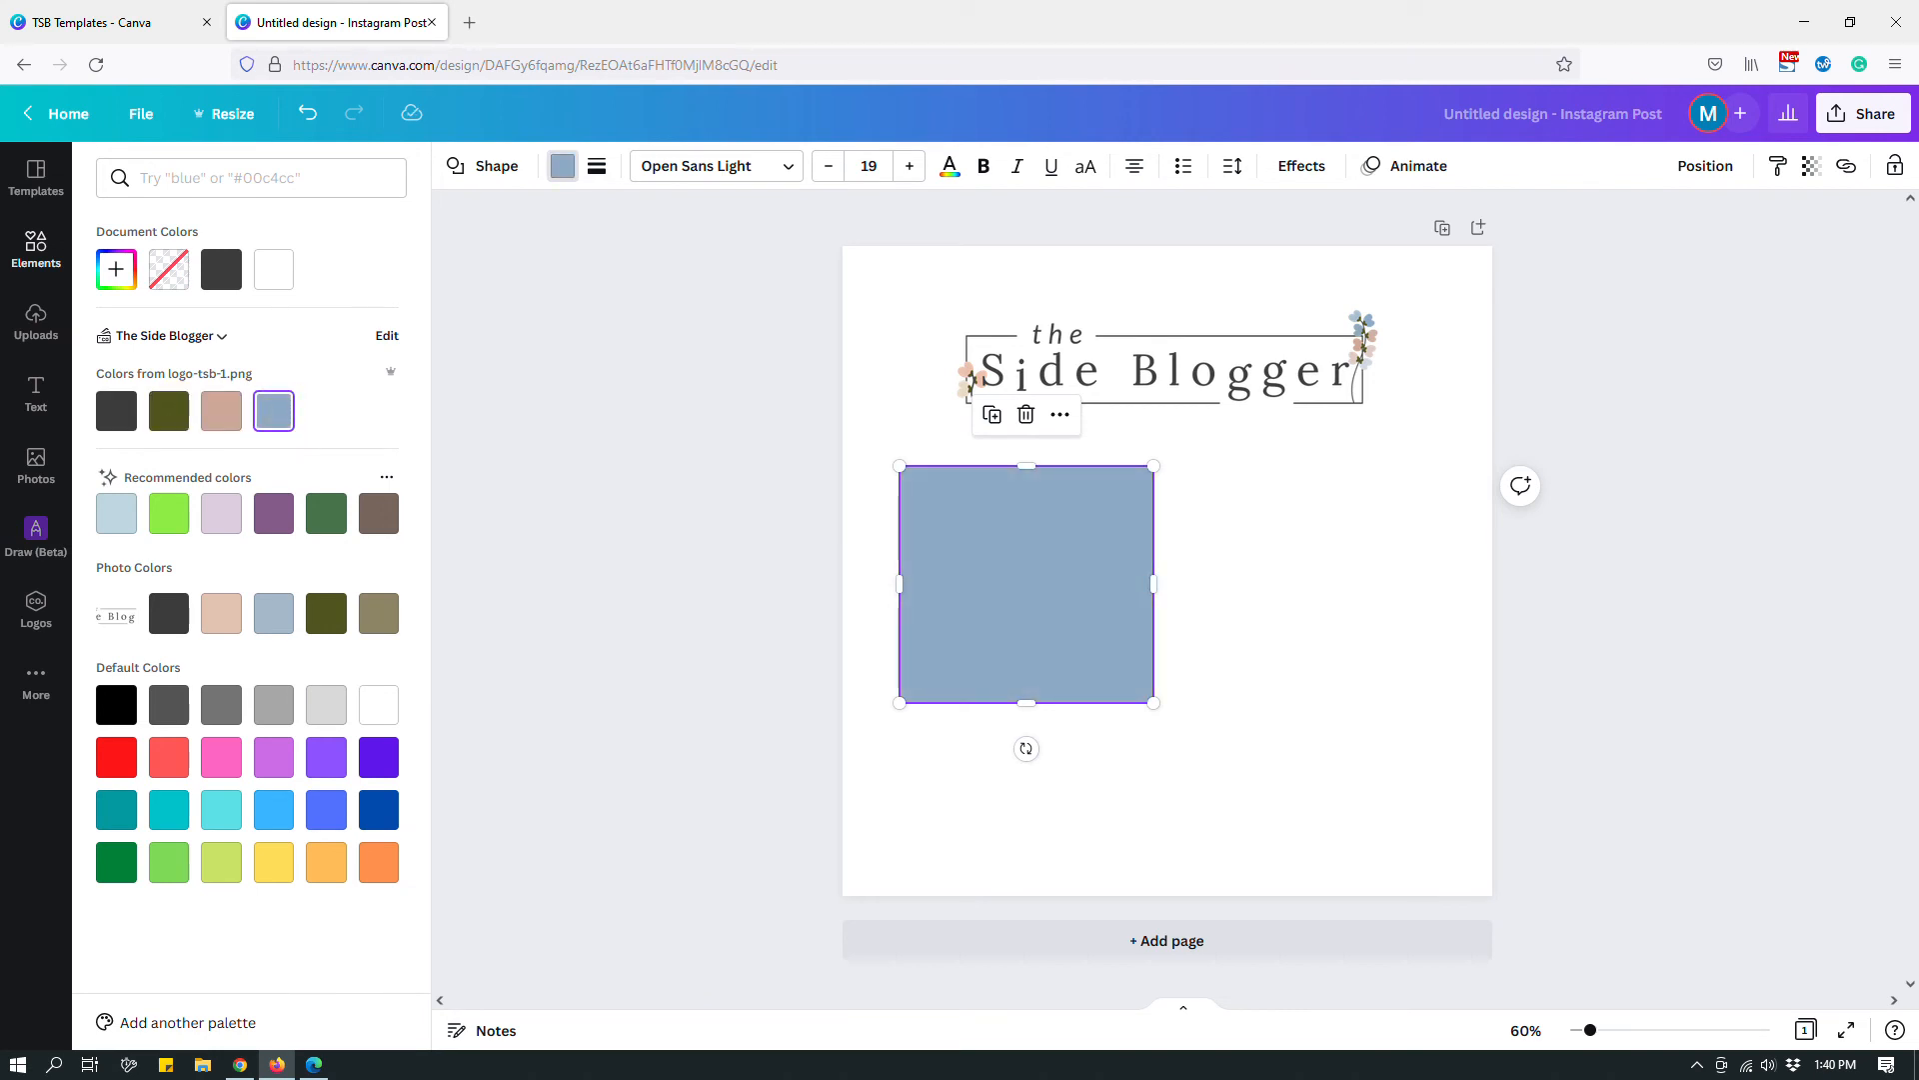
{"action": "left_click", "coordinate": [1157, 815]}
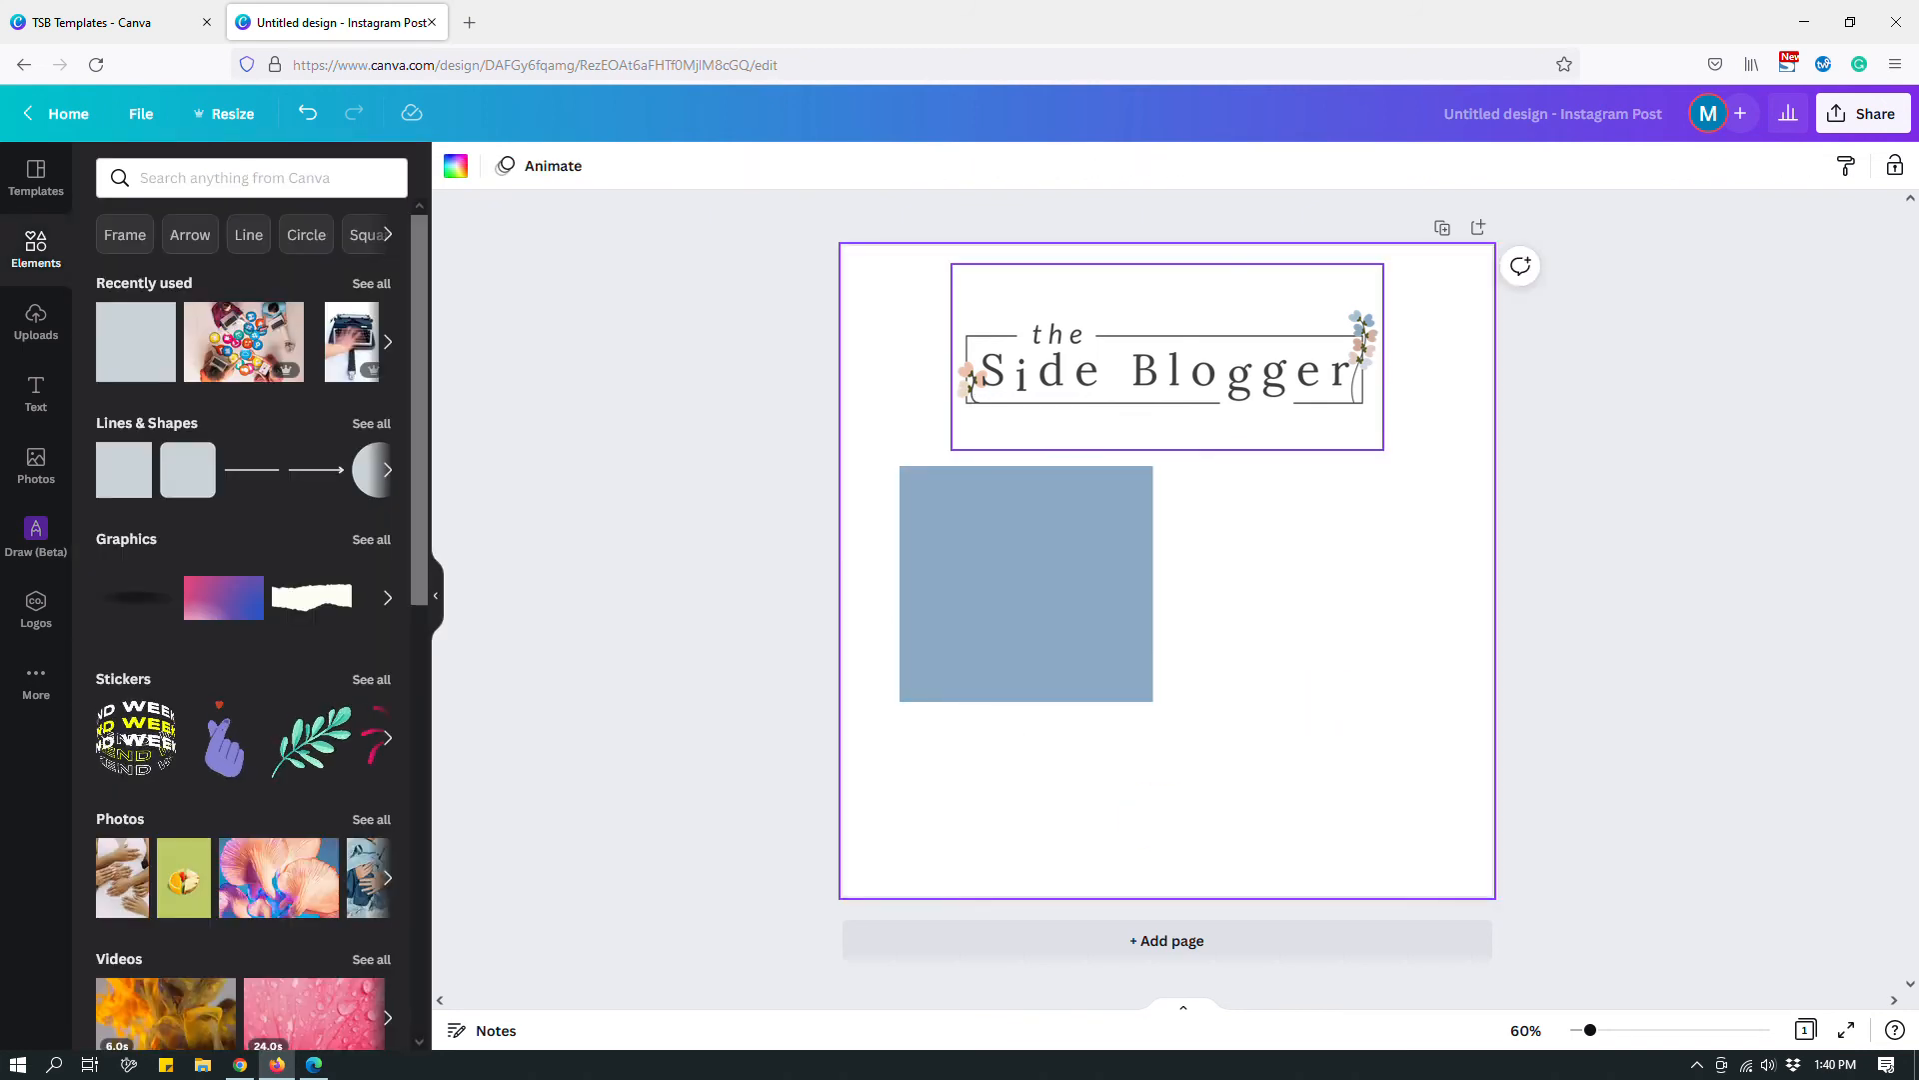
Step: Switch the square's color choices to the TSB Templates brand kit, try its brownish mauve, and fill the square with the light grayish mauve
{"action": "left_click", "coordinate": [1072, 609]}
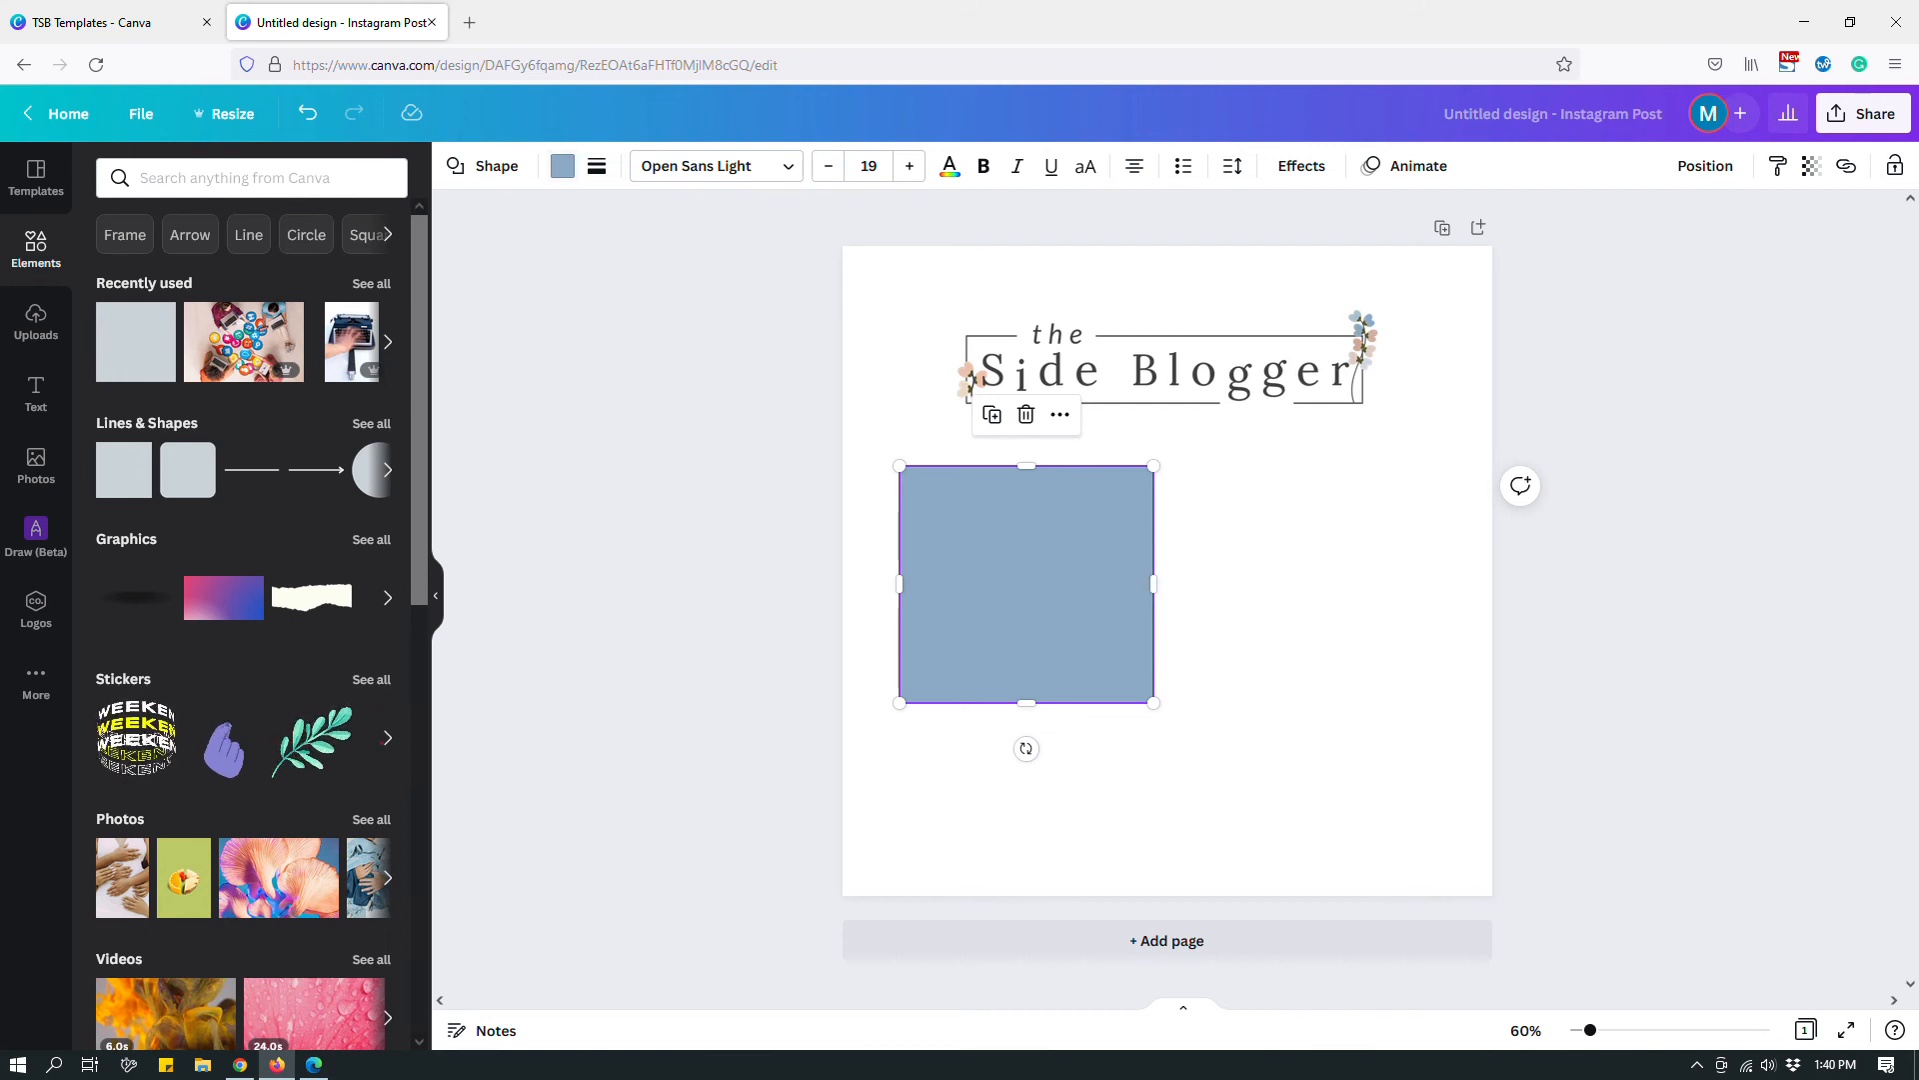
{"action": "left_click", "coordinate": [563, 166]}
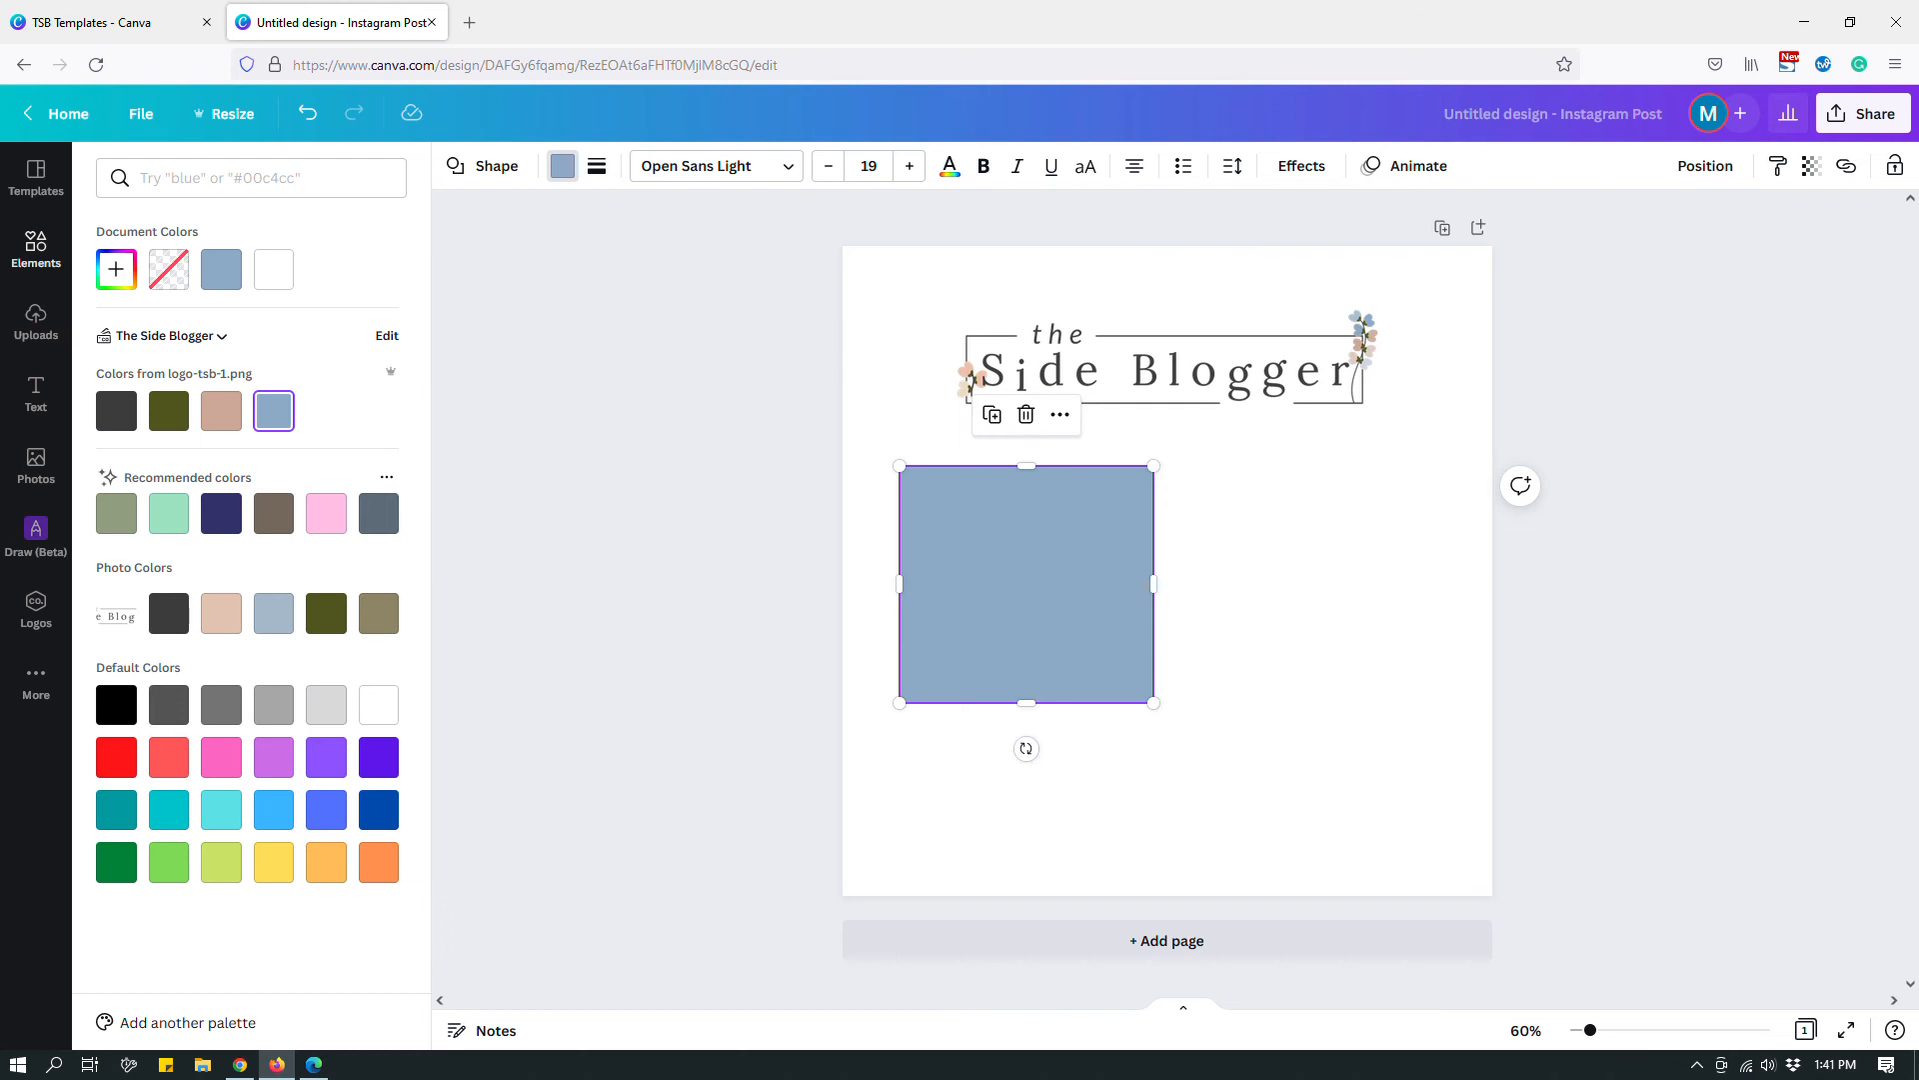
{"action": "left_click", "coordinate": [221, 336]}
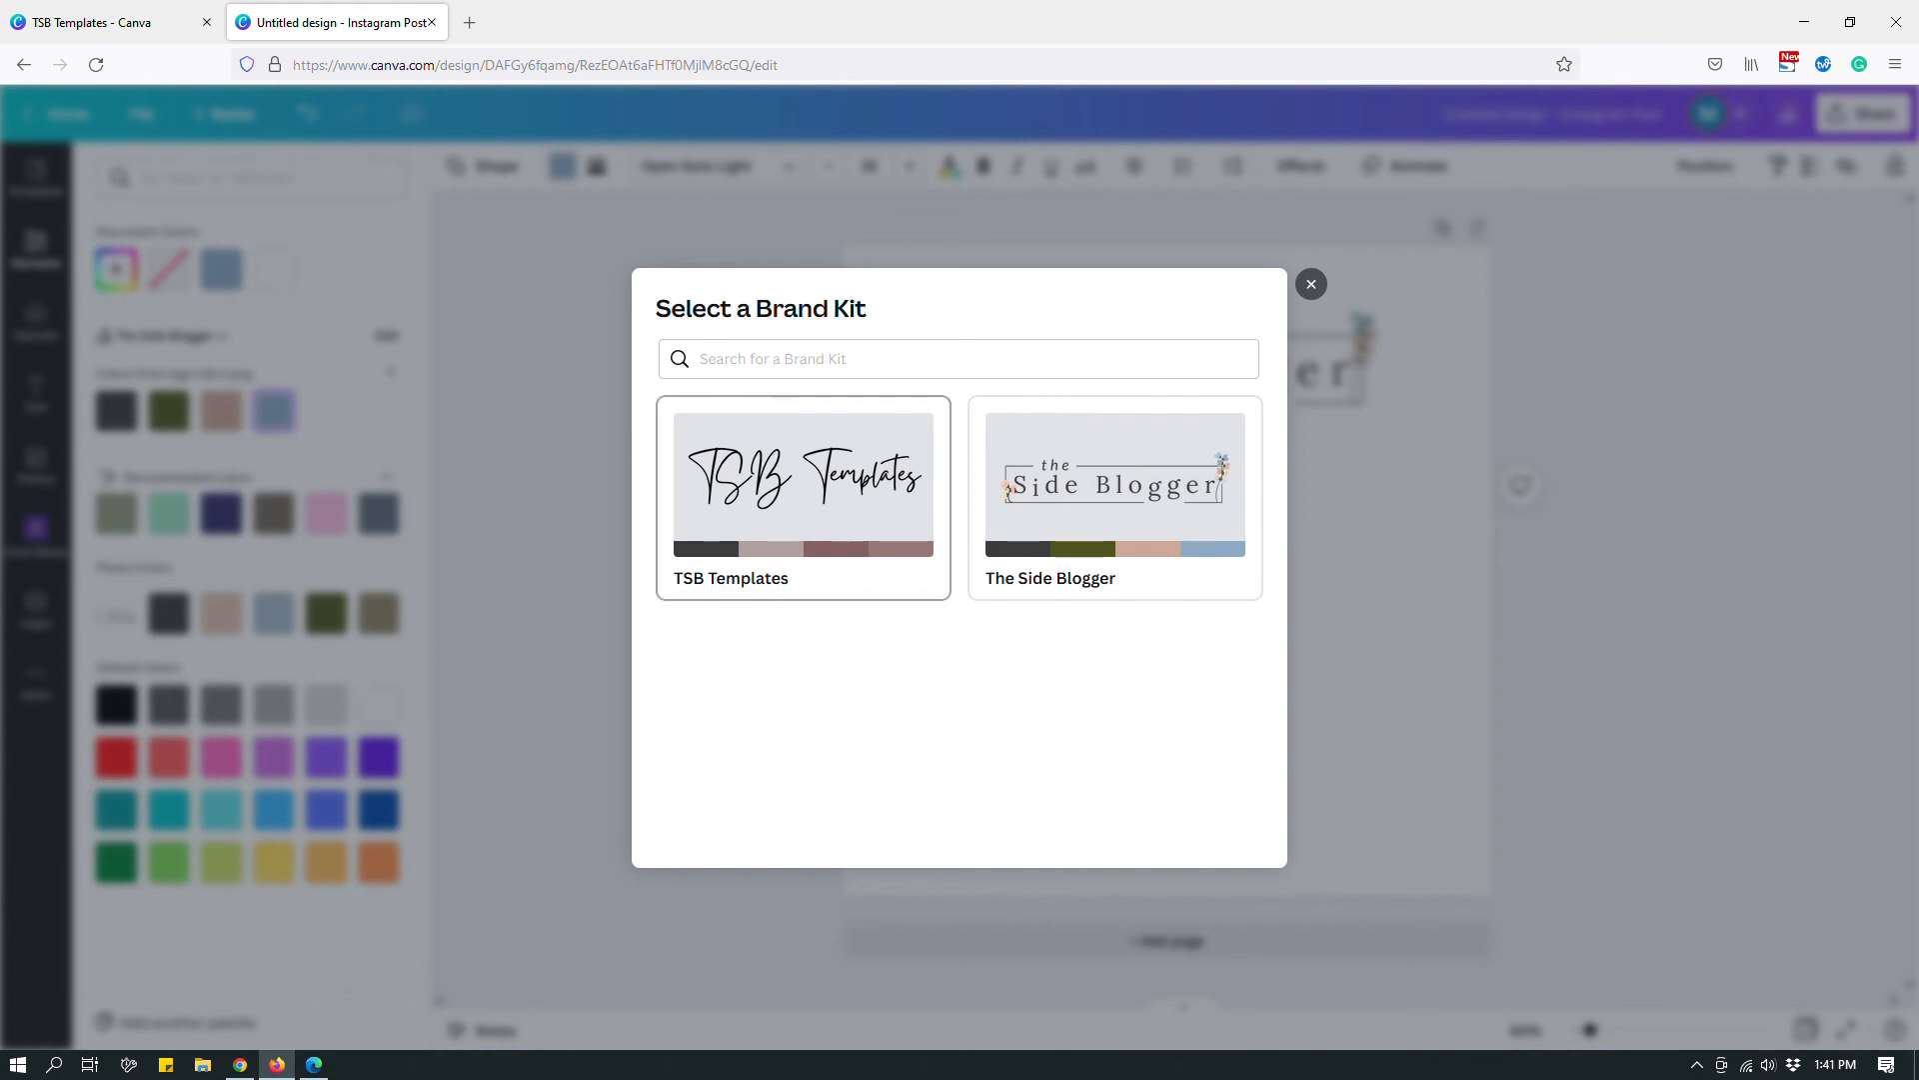
{"action": "left_click", "coordinate": [797, 505]}
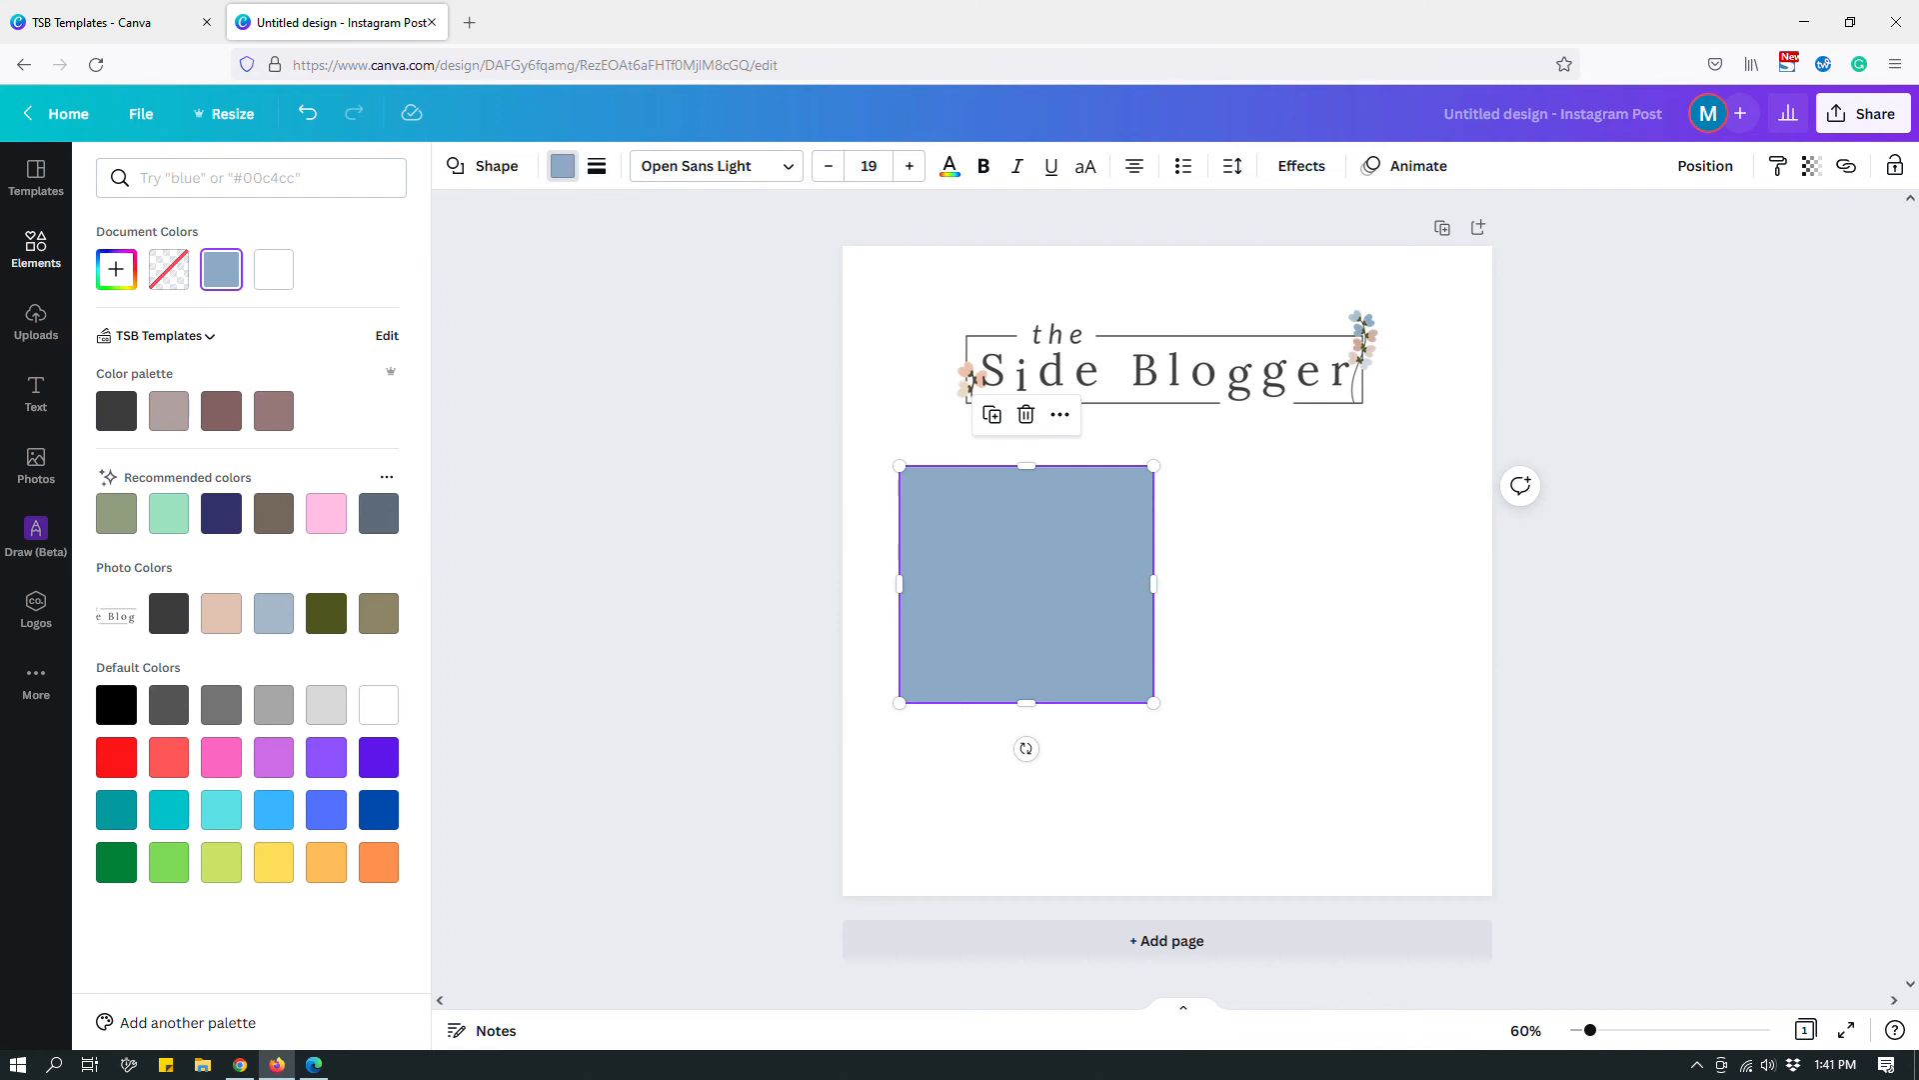
{"action": "left_click", "coordinate": [274, 410]}
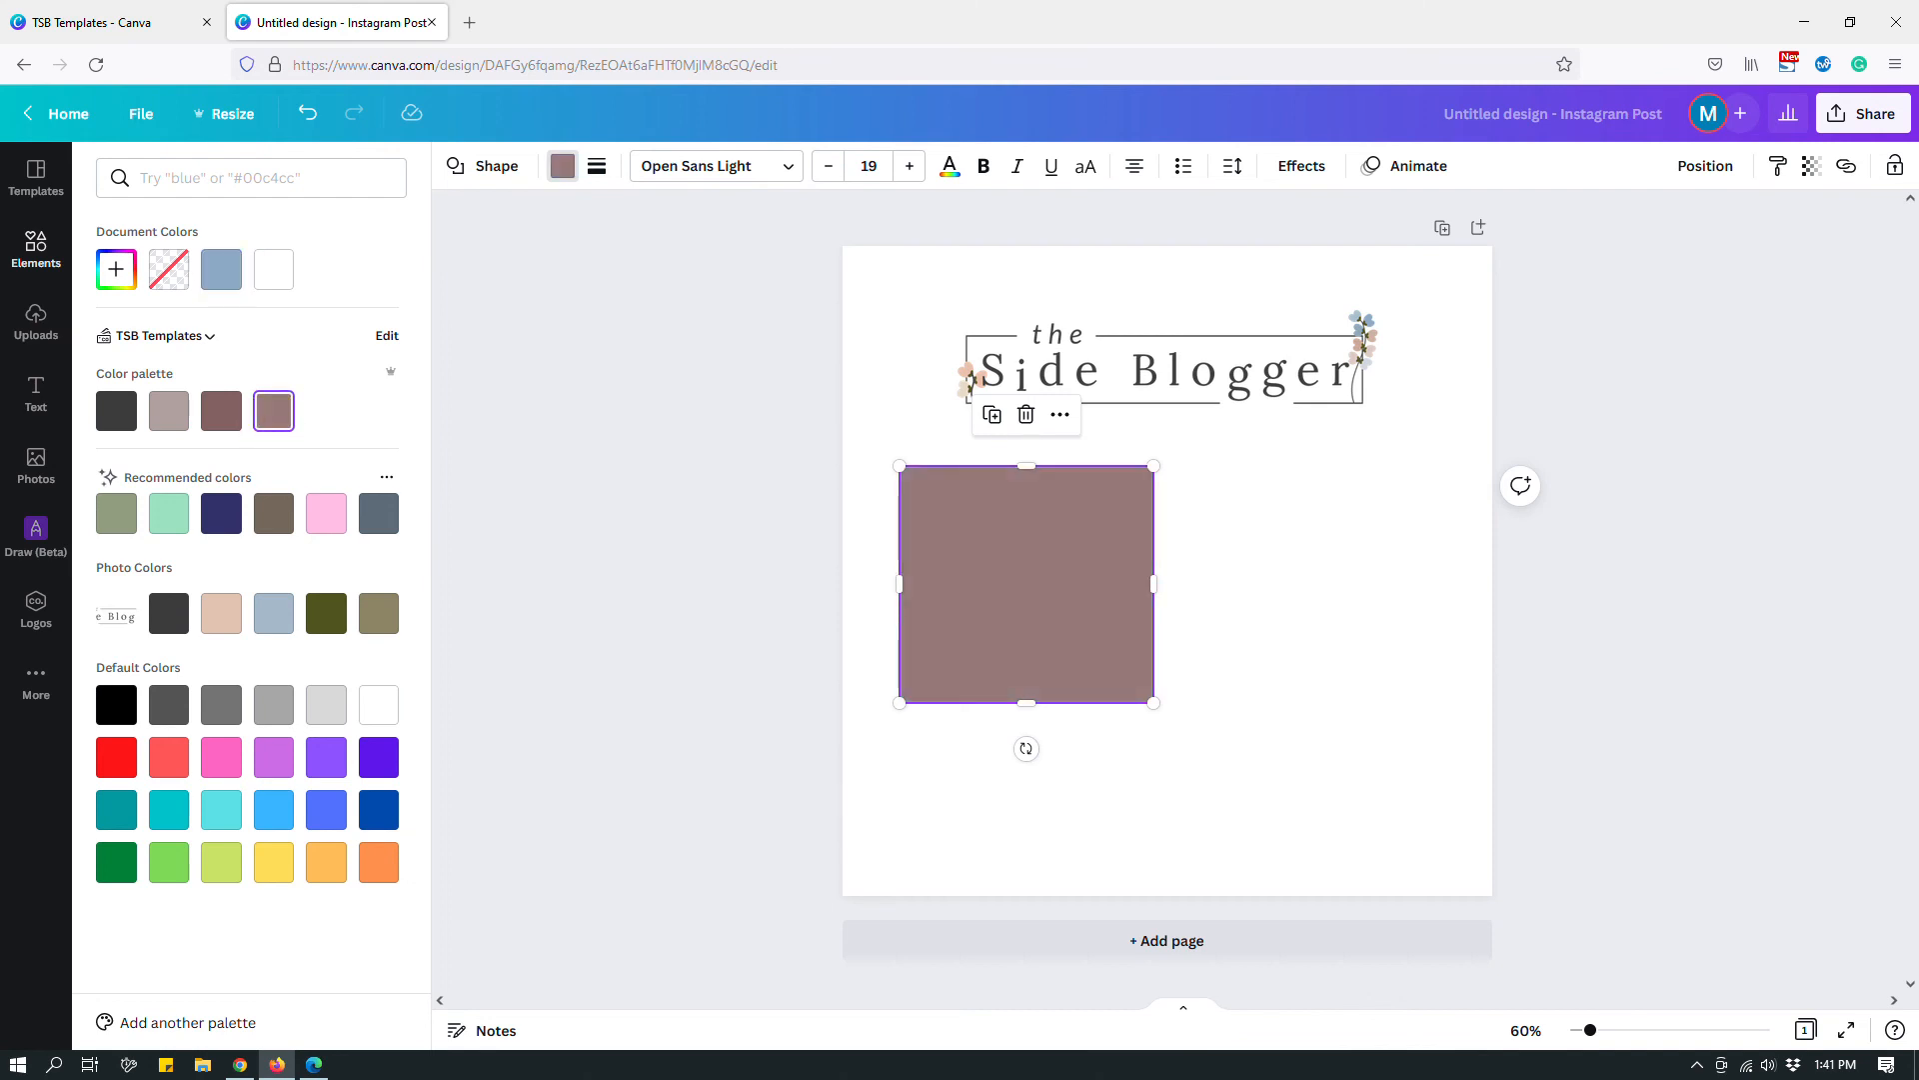
{"action": "left_click", "coordinate": [169, 410]}
{"action": "key", "text": "Escape"}
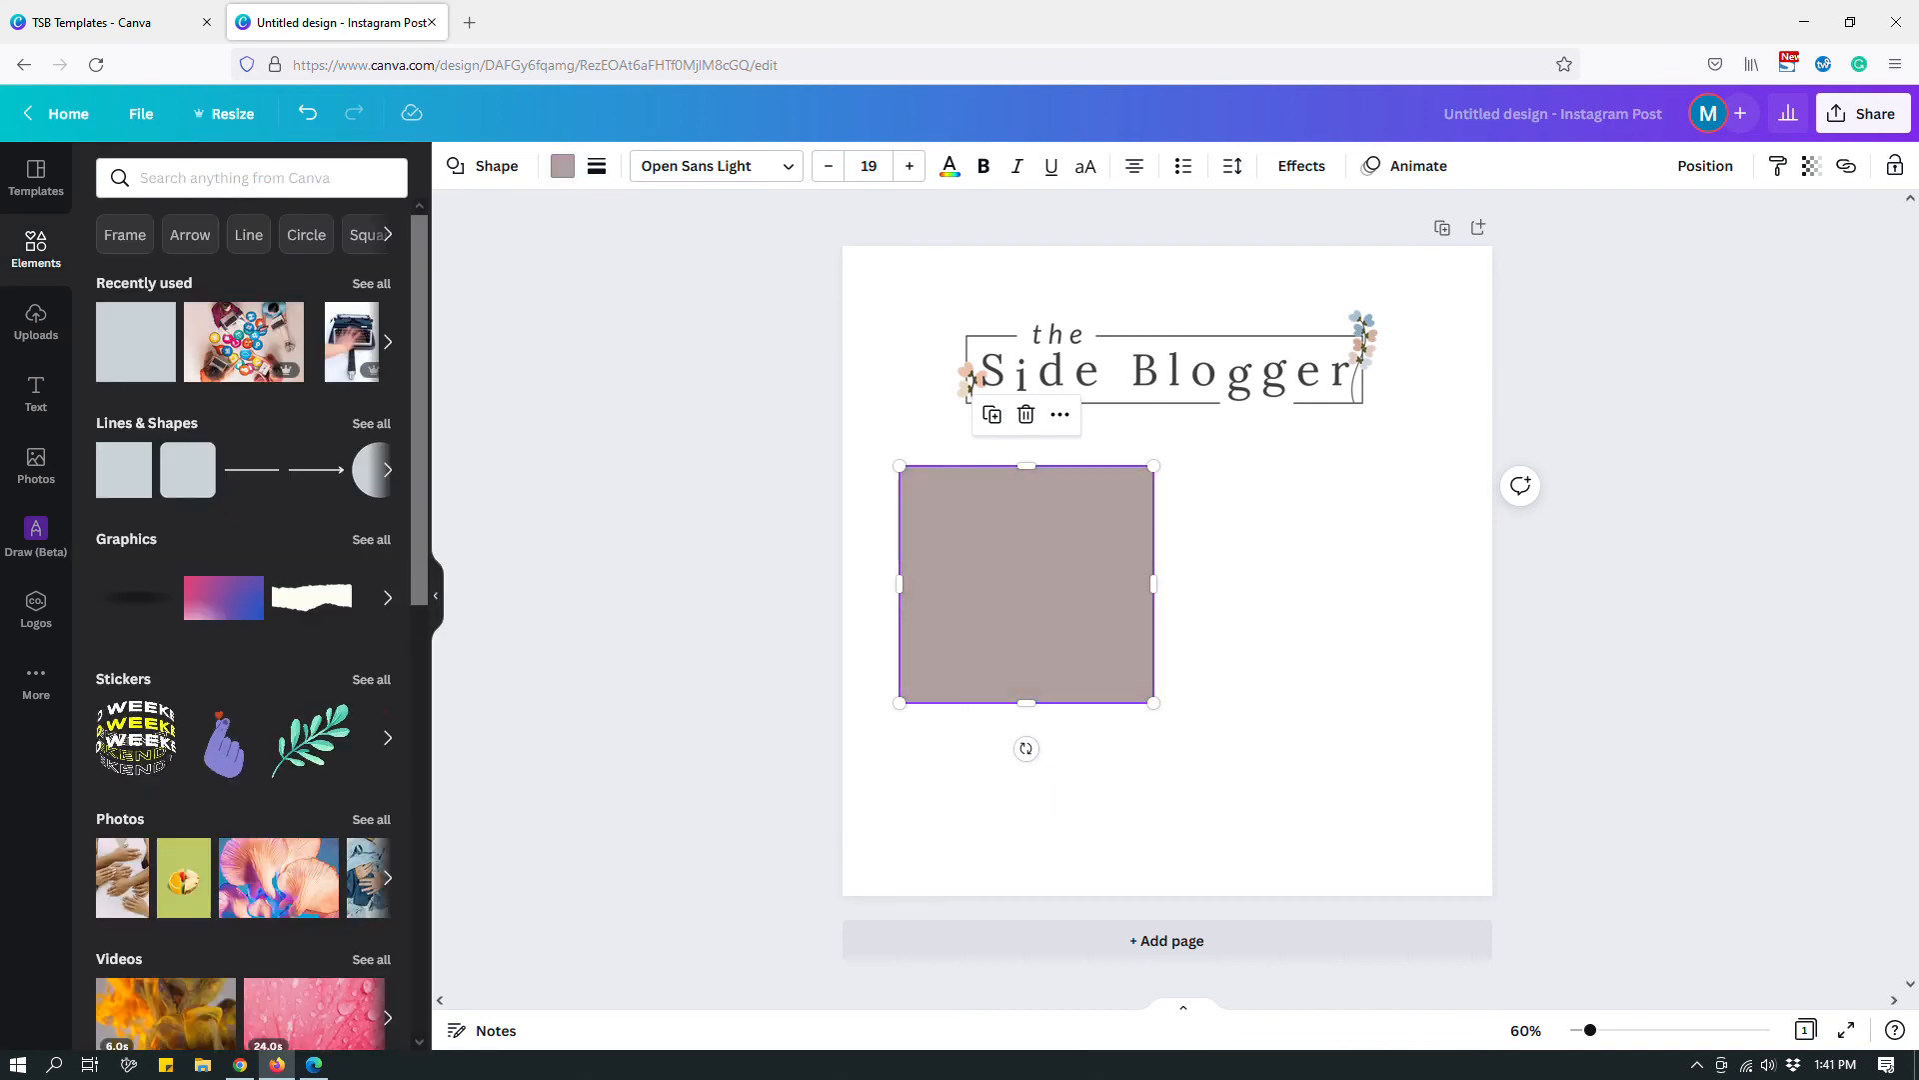
{"action": "left_click", "coordinate": [1444, 758]}
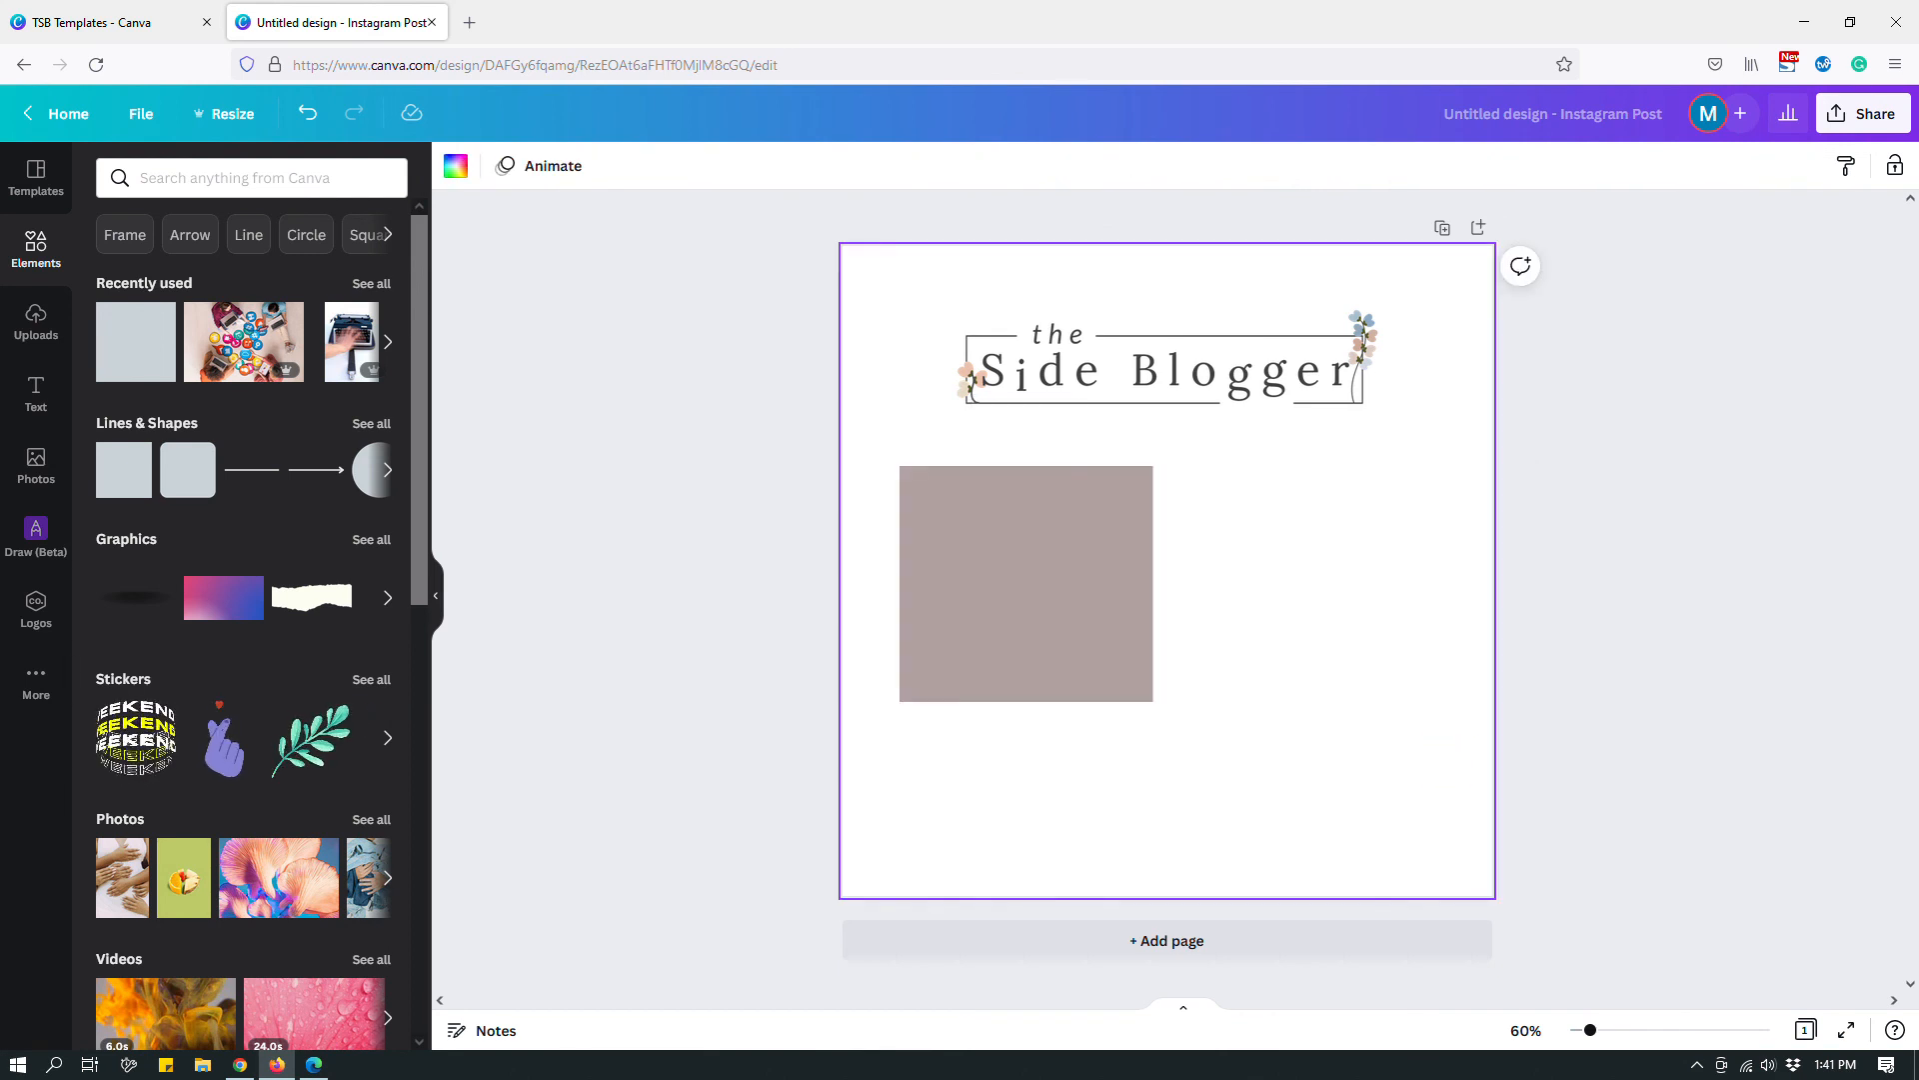
Step: Nudge The Side Blogger logo up slightly and crop the empty margins above and below its artwork
{"action": "left_click_drag", "start_coordinate": [1190, 381], "coordinate": [1190, 370]}
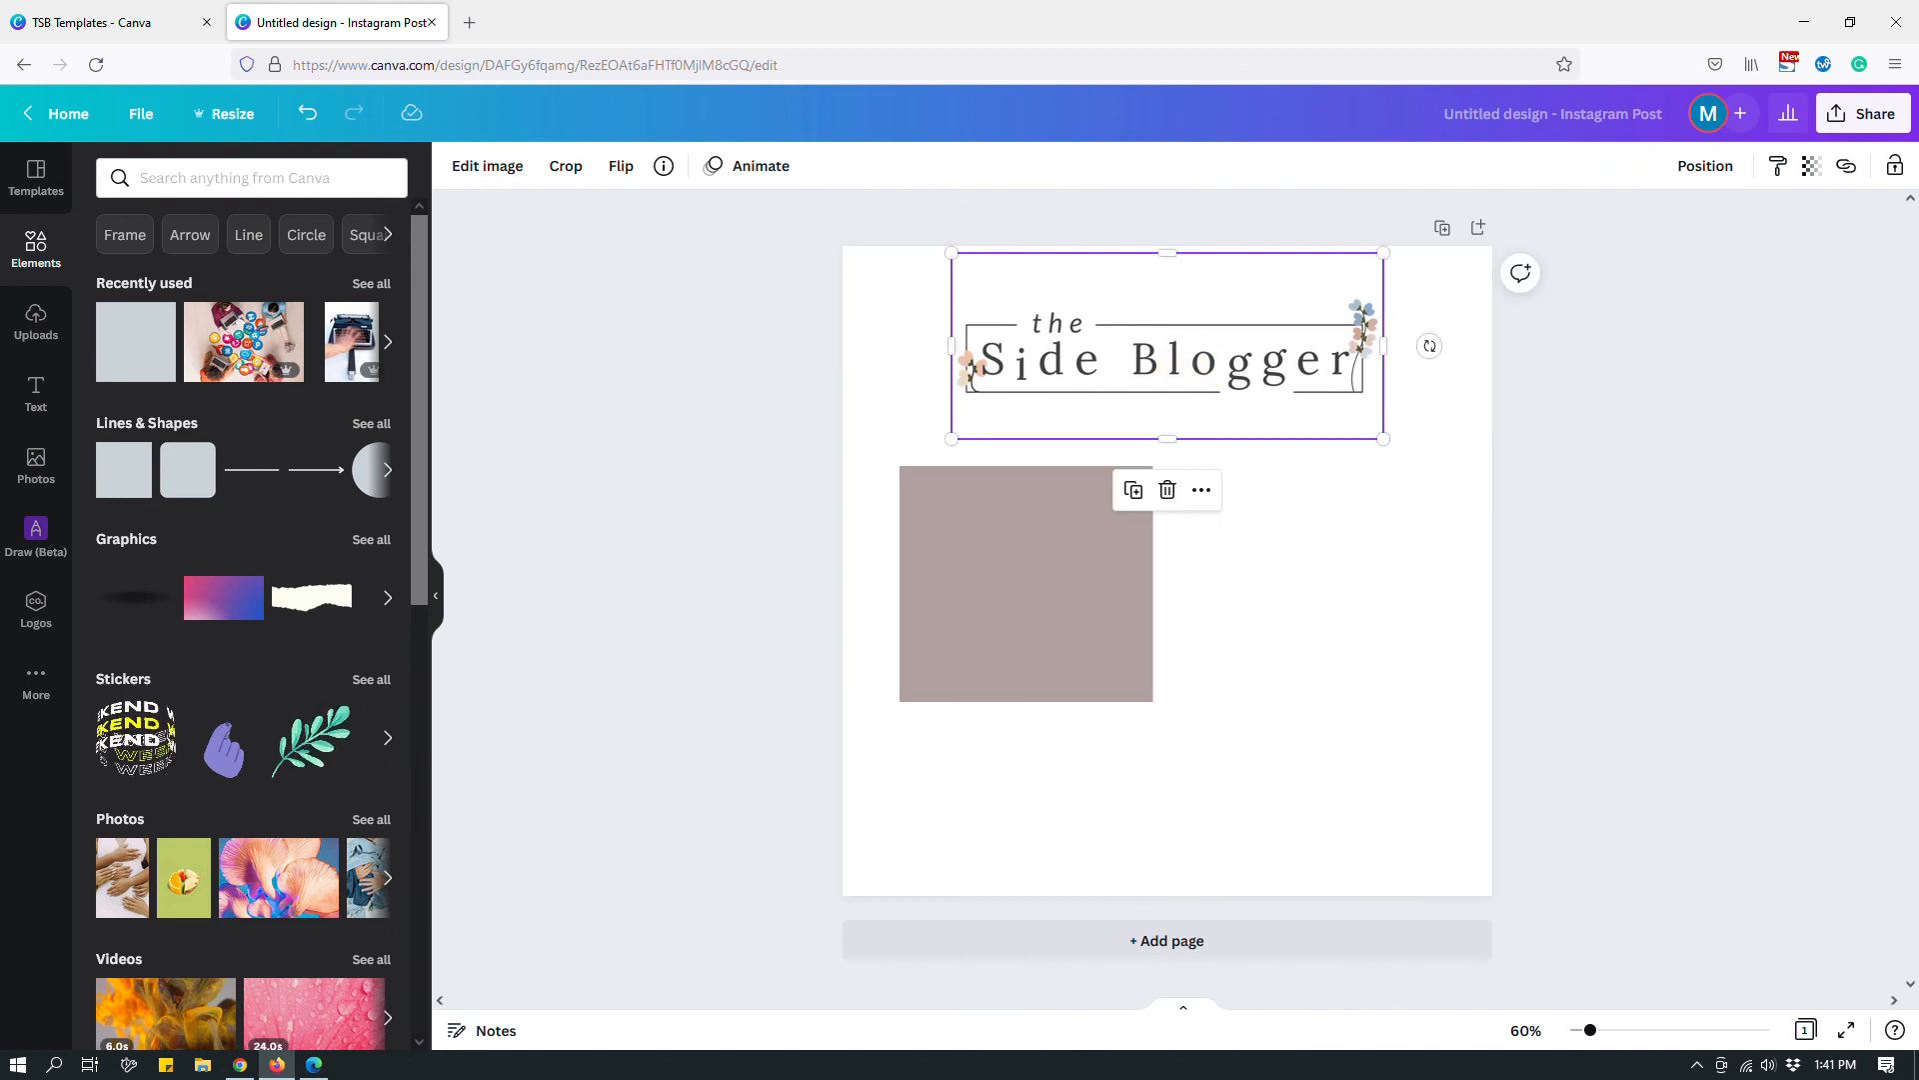
{"action": "left_click_drag", "start_coordinate": [1168, 434], "coordinate": [1162, 411]}
{"action": "left_click_drag", "start_coordinate": [1164, 253], "coordinate": [1160, 297]}
{"action": "left_click", "coordinate": [1313, 613]}
Step: Move the cropped logo up near the page's upper edge and place the mauve square just below it, slightly further left
{"action": "left_click_drag", "start_coordinate": [1330, 354], "coordinate": [1290, 326]}
{"action": "left_click_drag", "start_coordinate": [1066, 561], "coordinate": [1060, 540]}
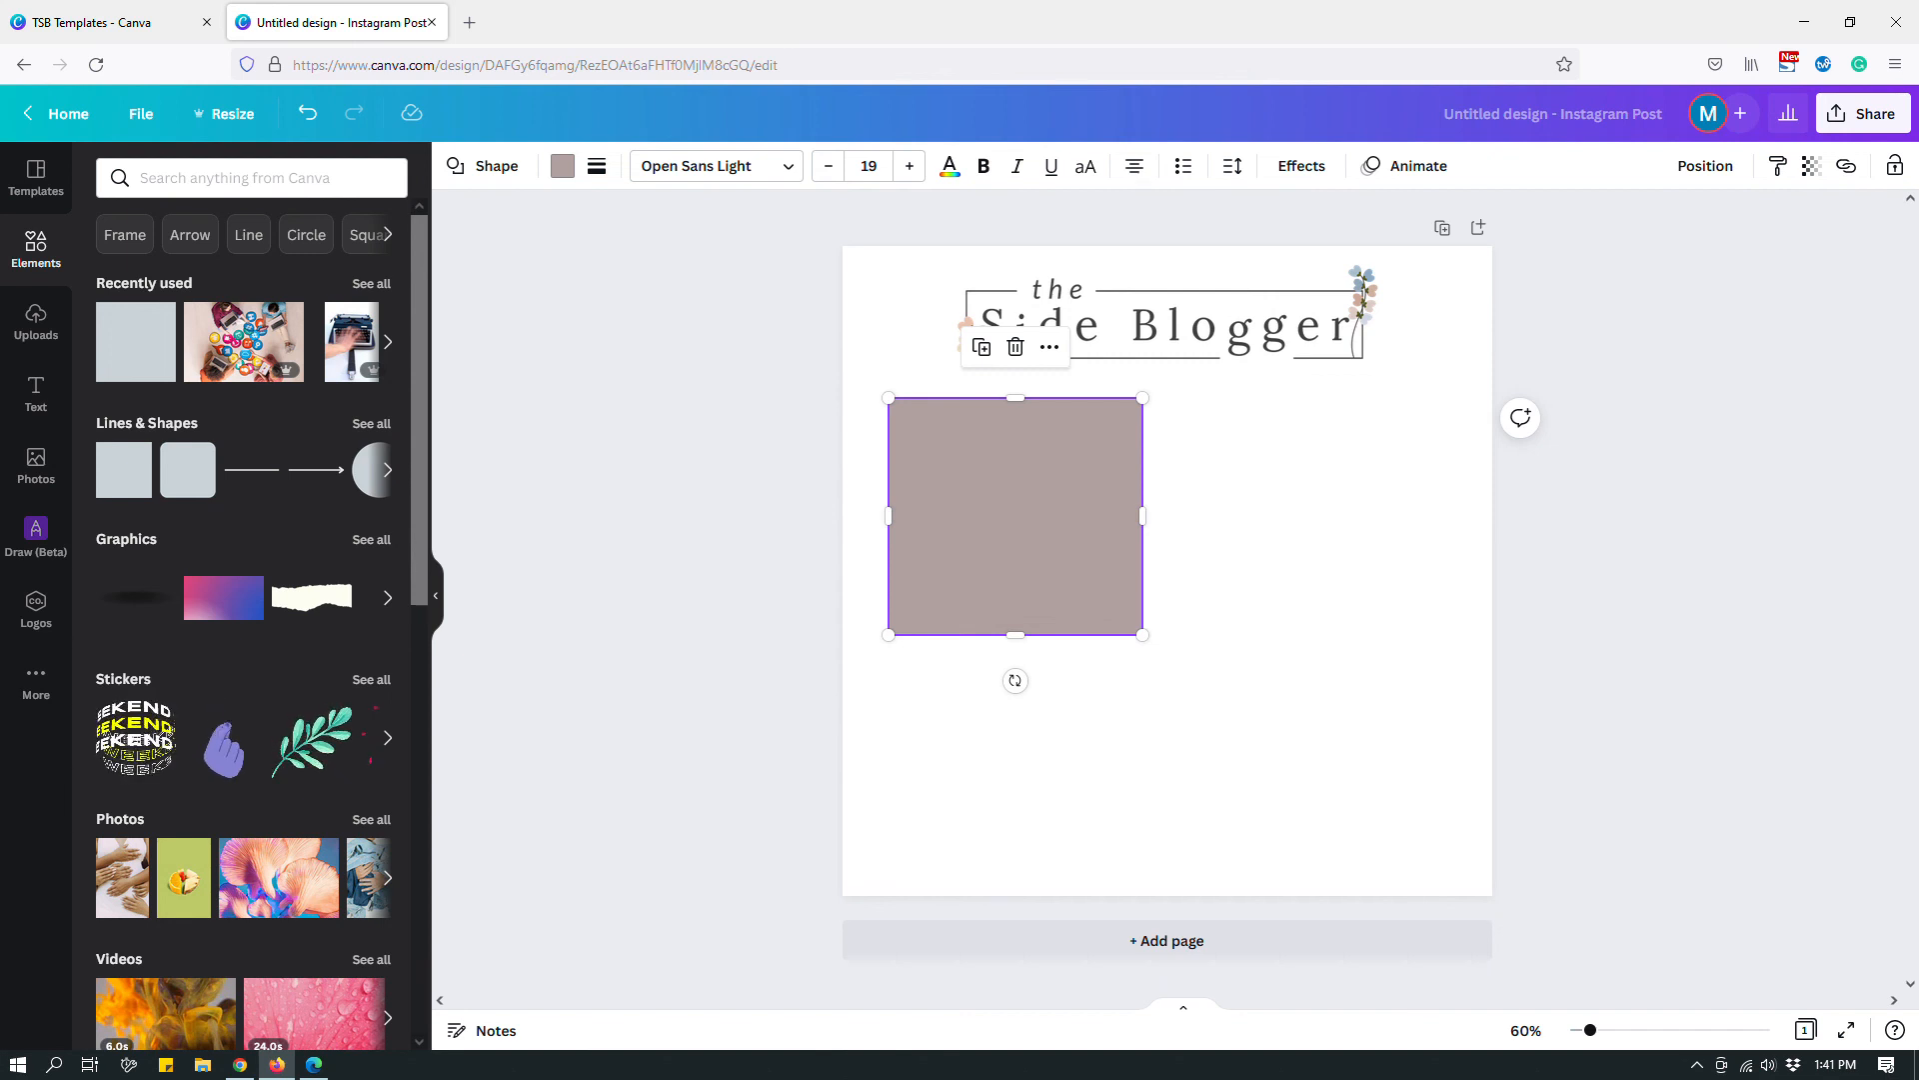
{"action": "left_click", "coordinate": [1316, 823]}
{"action": "left_click", "coordinate": [1167, 780]}
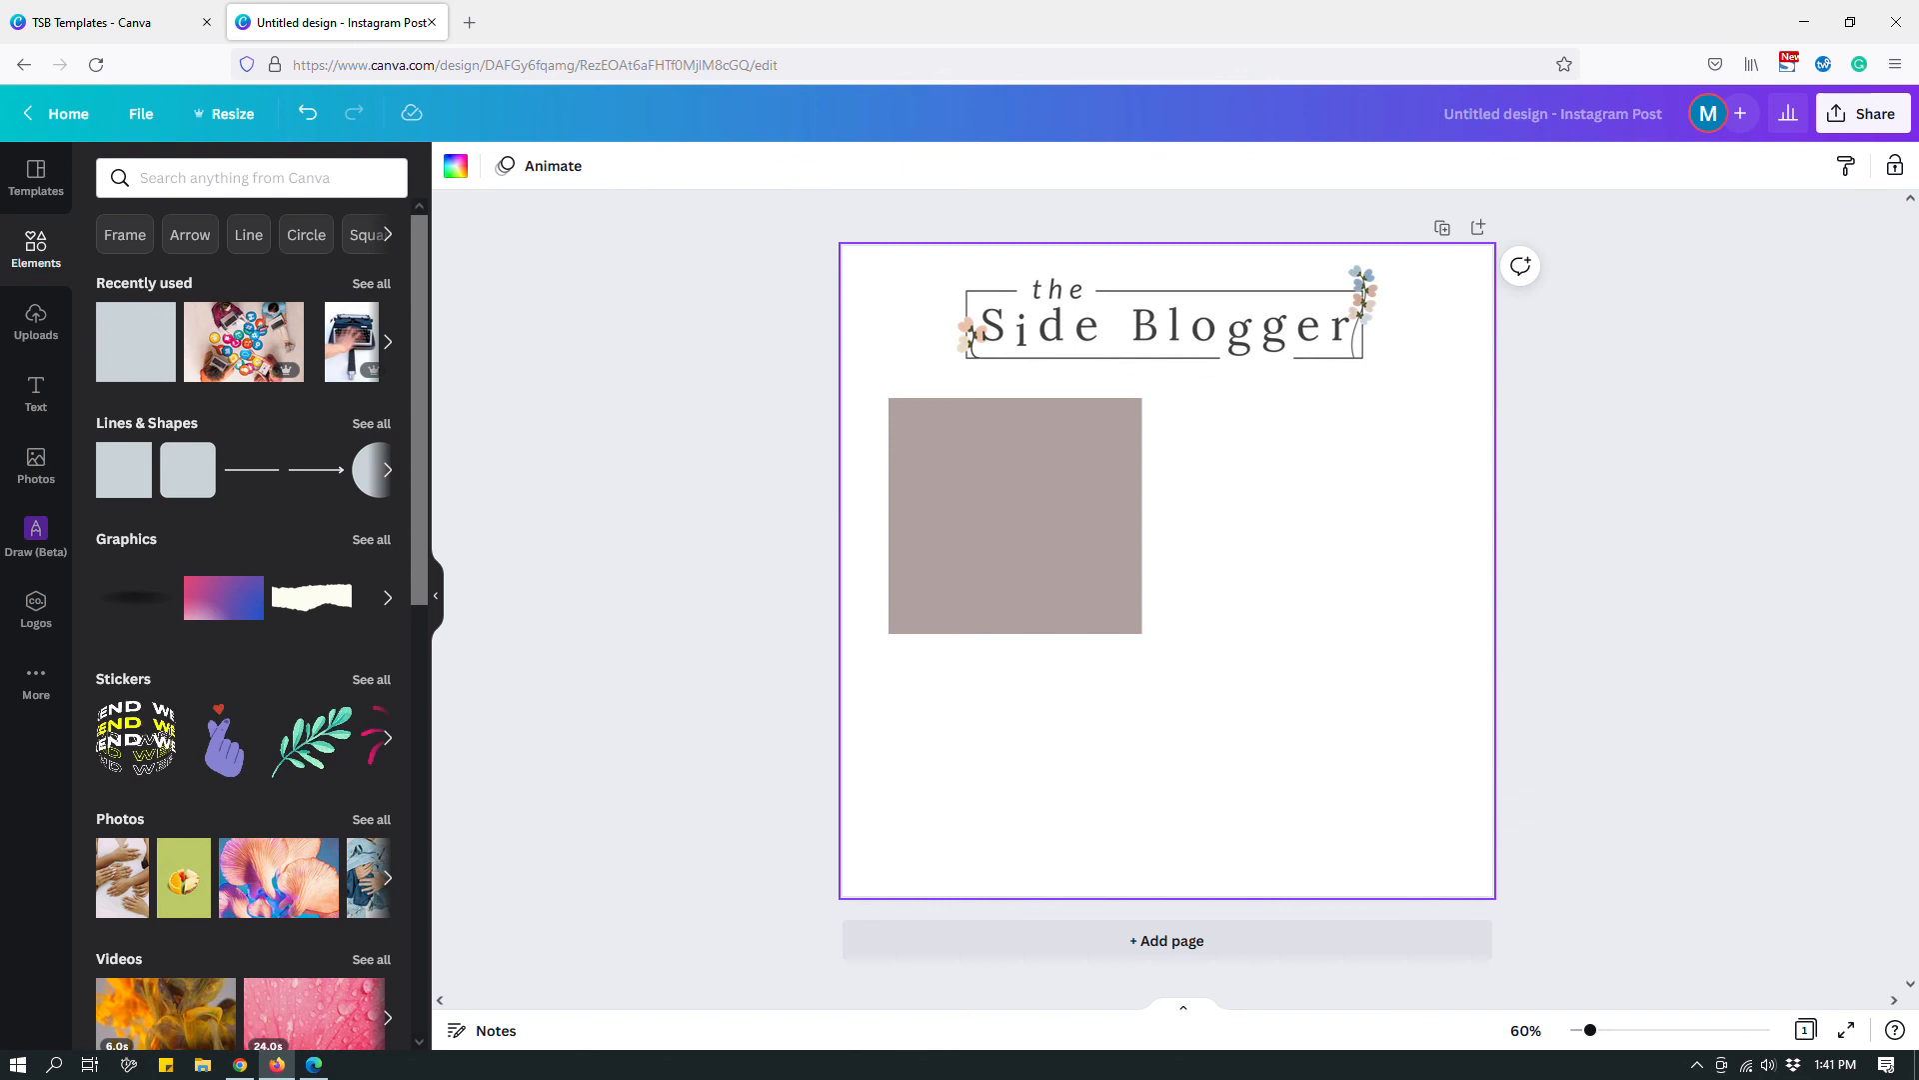
Step: Add a text box with the default paragraph text and place it centered below the square
{"action": "key", "text": "t"}
{"action": "left_click_drag", "start_coordinate": [1234, 577], "coordinate": [1187, 722]}
{"action": "left_click", "coordinate": [1236, 607]}
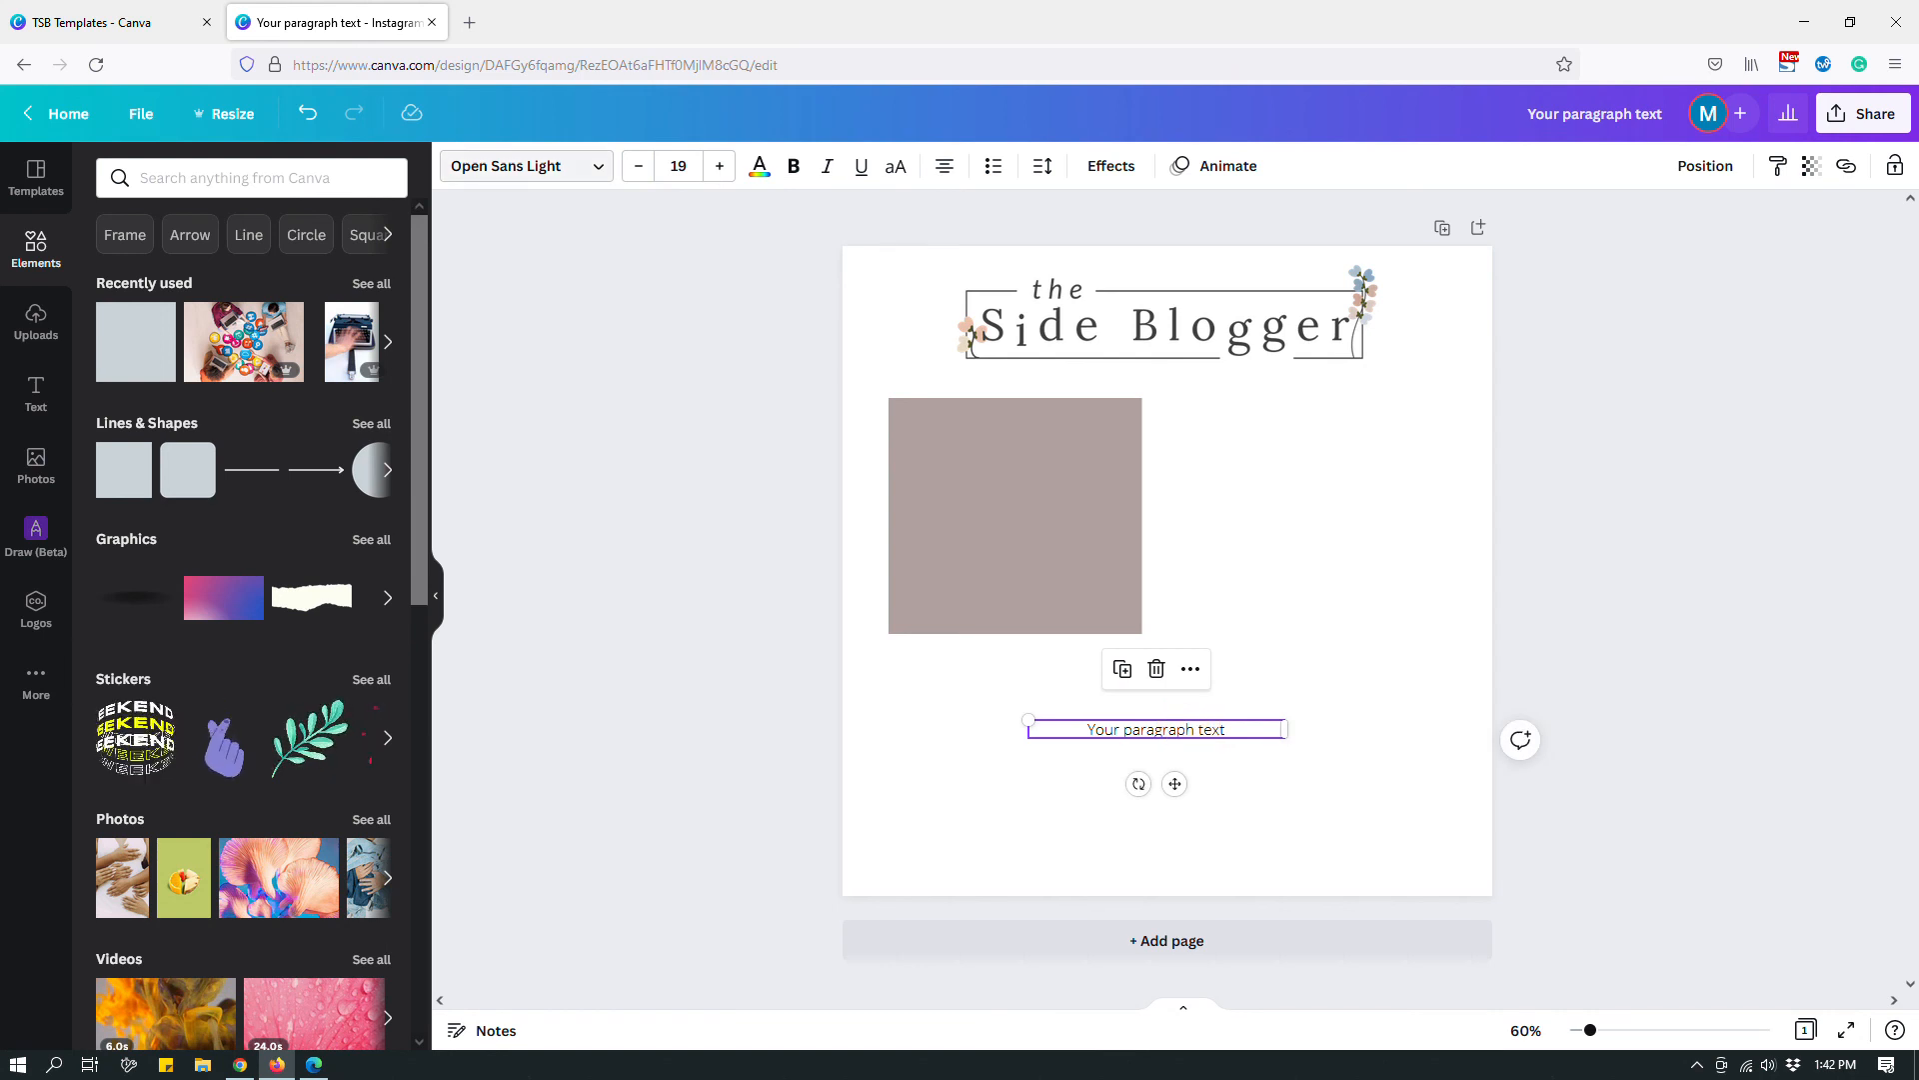
Step: Examine the fonts available for the paragraph text, including the recommended, recently used, TSB Templates brand and uploaded fonts
{"action": "left_click", "coordinate": [527, 166]}
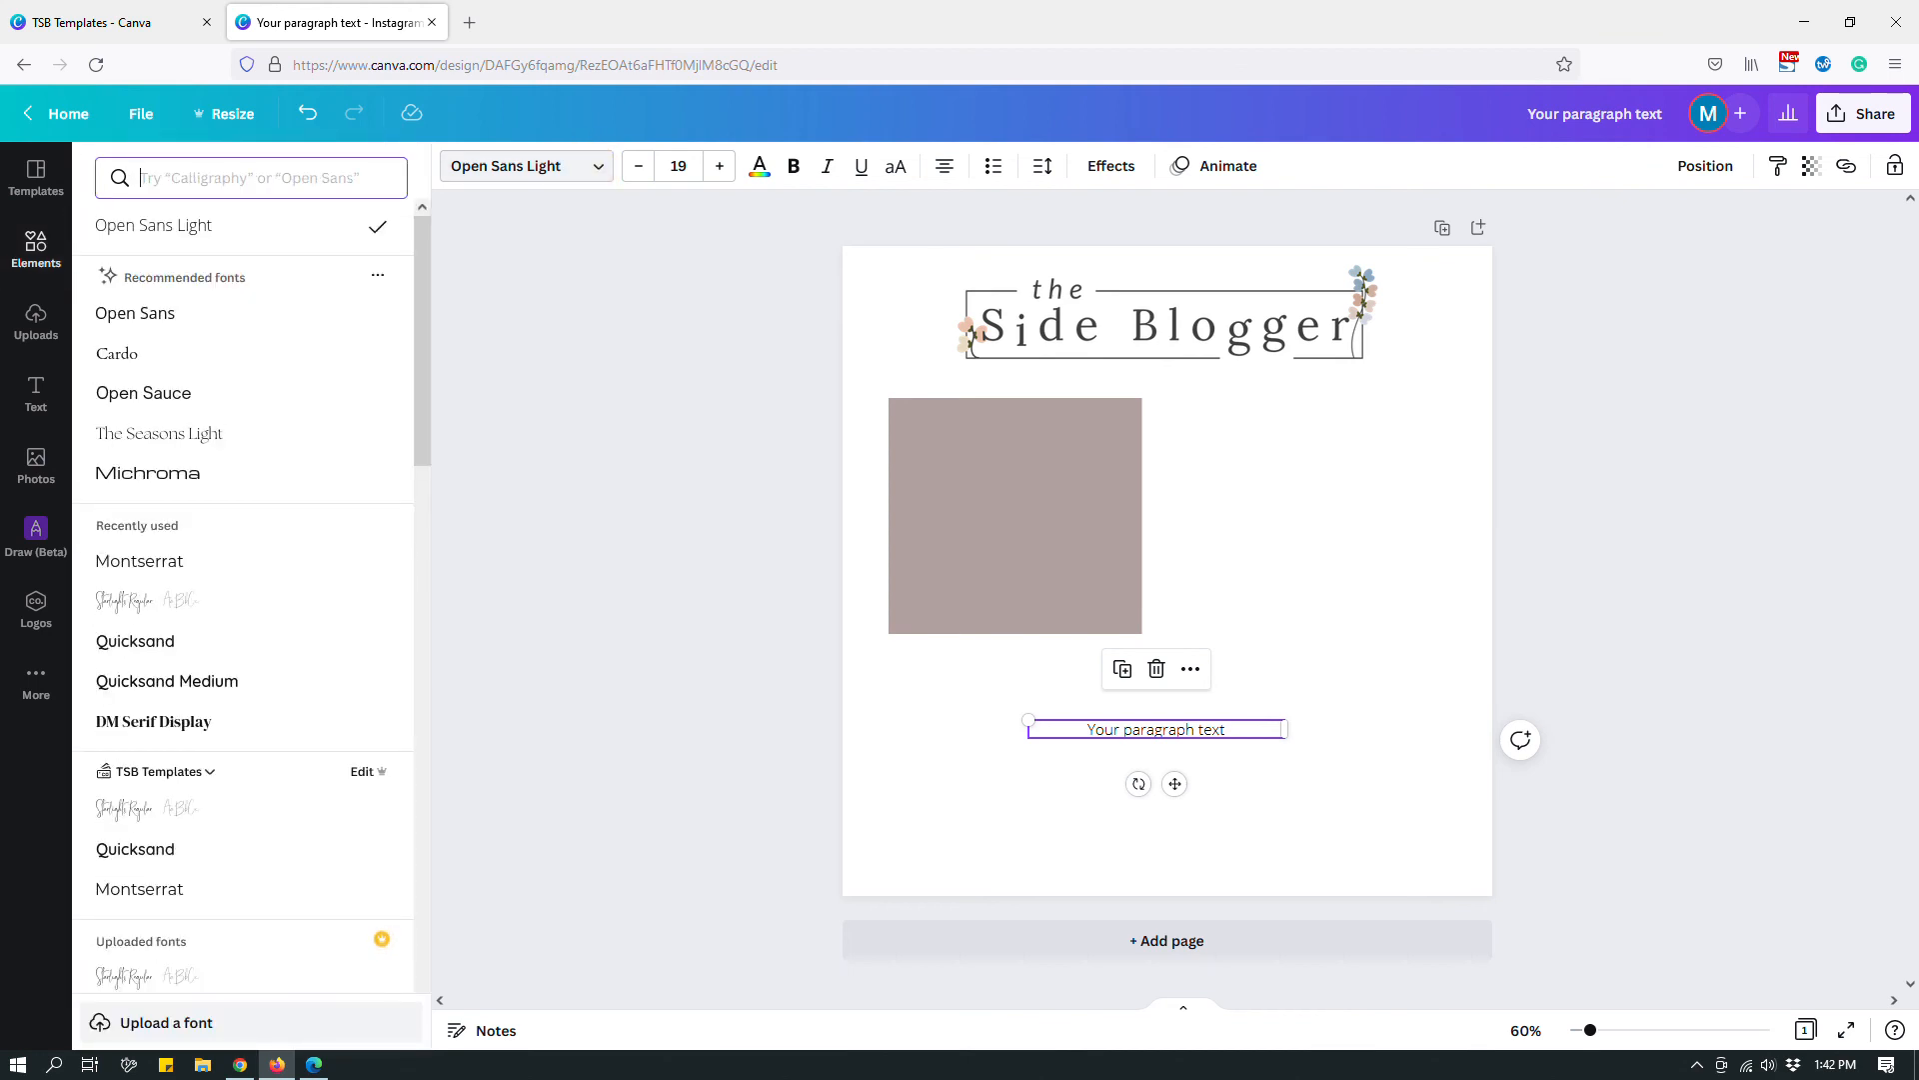
{"action": "scroll", "coordinate": [250, 342], "scroll_direction": "down", "scroll_amount": 2}
{"action": "scroll", "coordinate": [250, 342], "scroll_direction": "up", "scroll_amount": 2}
{"action": "left_click", "coordinate": [527, 166]}
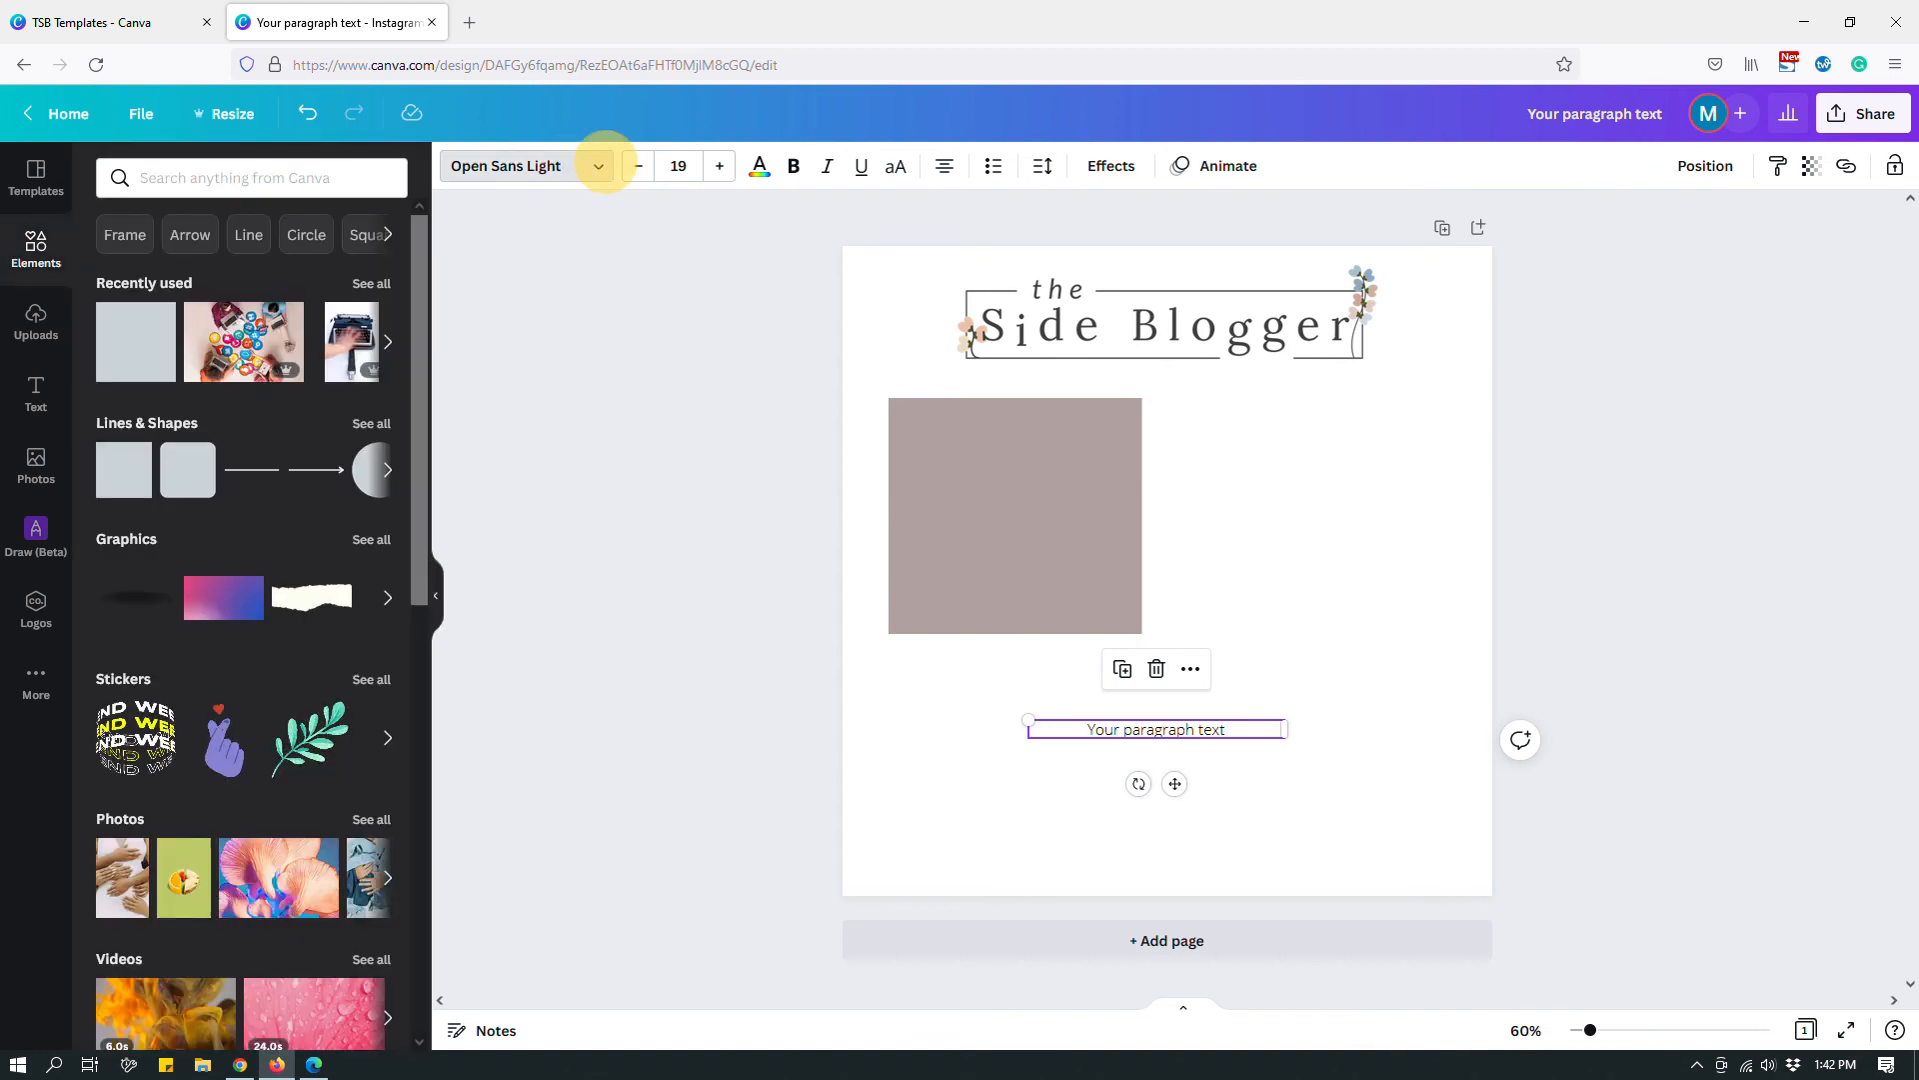
{"action": "left_click", "coordinate": [597, 166]}
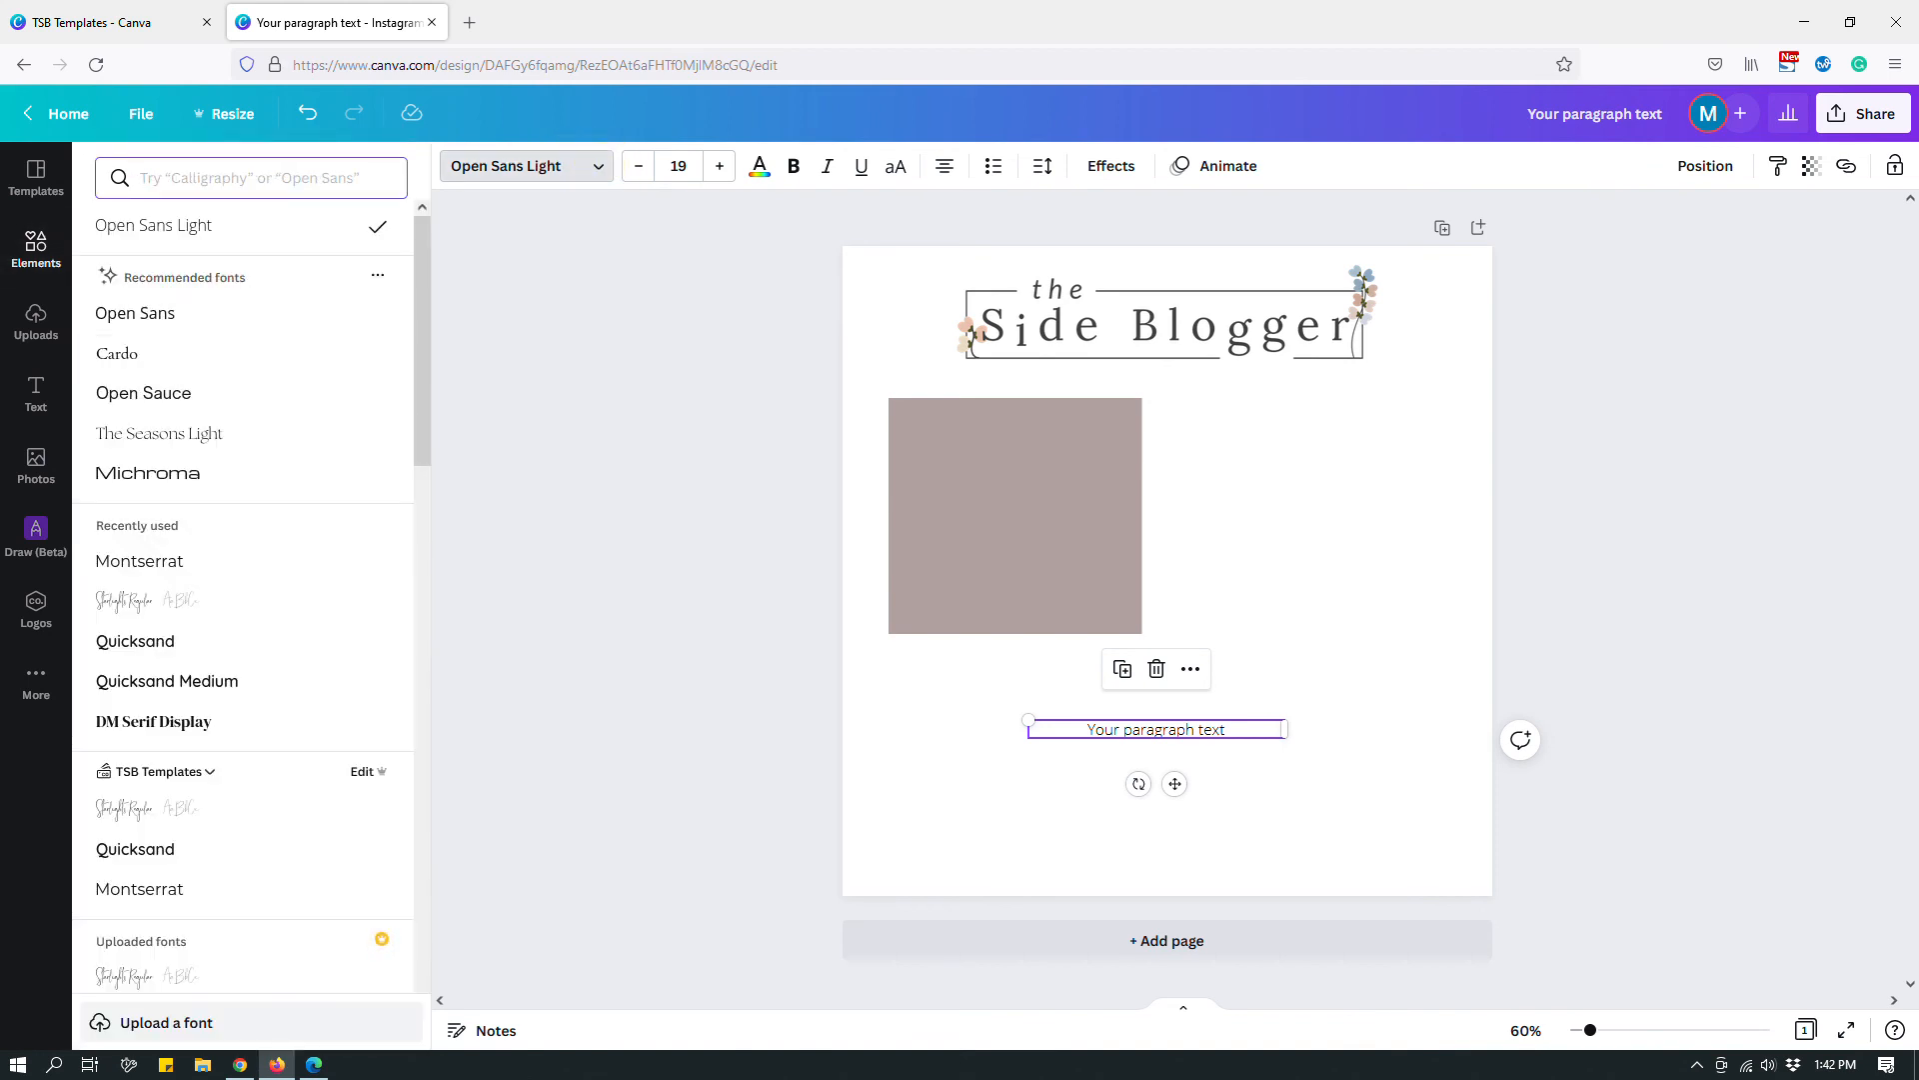
{"action": "scroll", "coordinate": [250, 353], "scroll_direction": "down", "scroll_amount": 1}
{"action": "scroll", "coordinate": [250, 393], "scroll_direction": "up", "scroll_amount": 1}
{"action": "scroll", "coordinate": [243, 600], "scroll_direction": "down", "scroll_amount": 1}
{"action": "scroll", "coordinate": [243, 600], "scroll_direction": "up", "scroll_amount": 1}
{"action": "scroll", "coordinate": [243, 599], "scroll_direction": "down", "scroll_amount": 2}
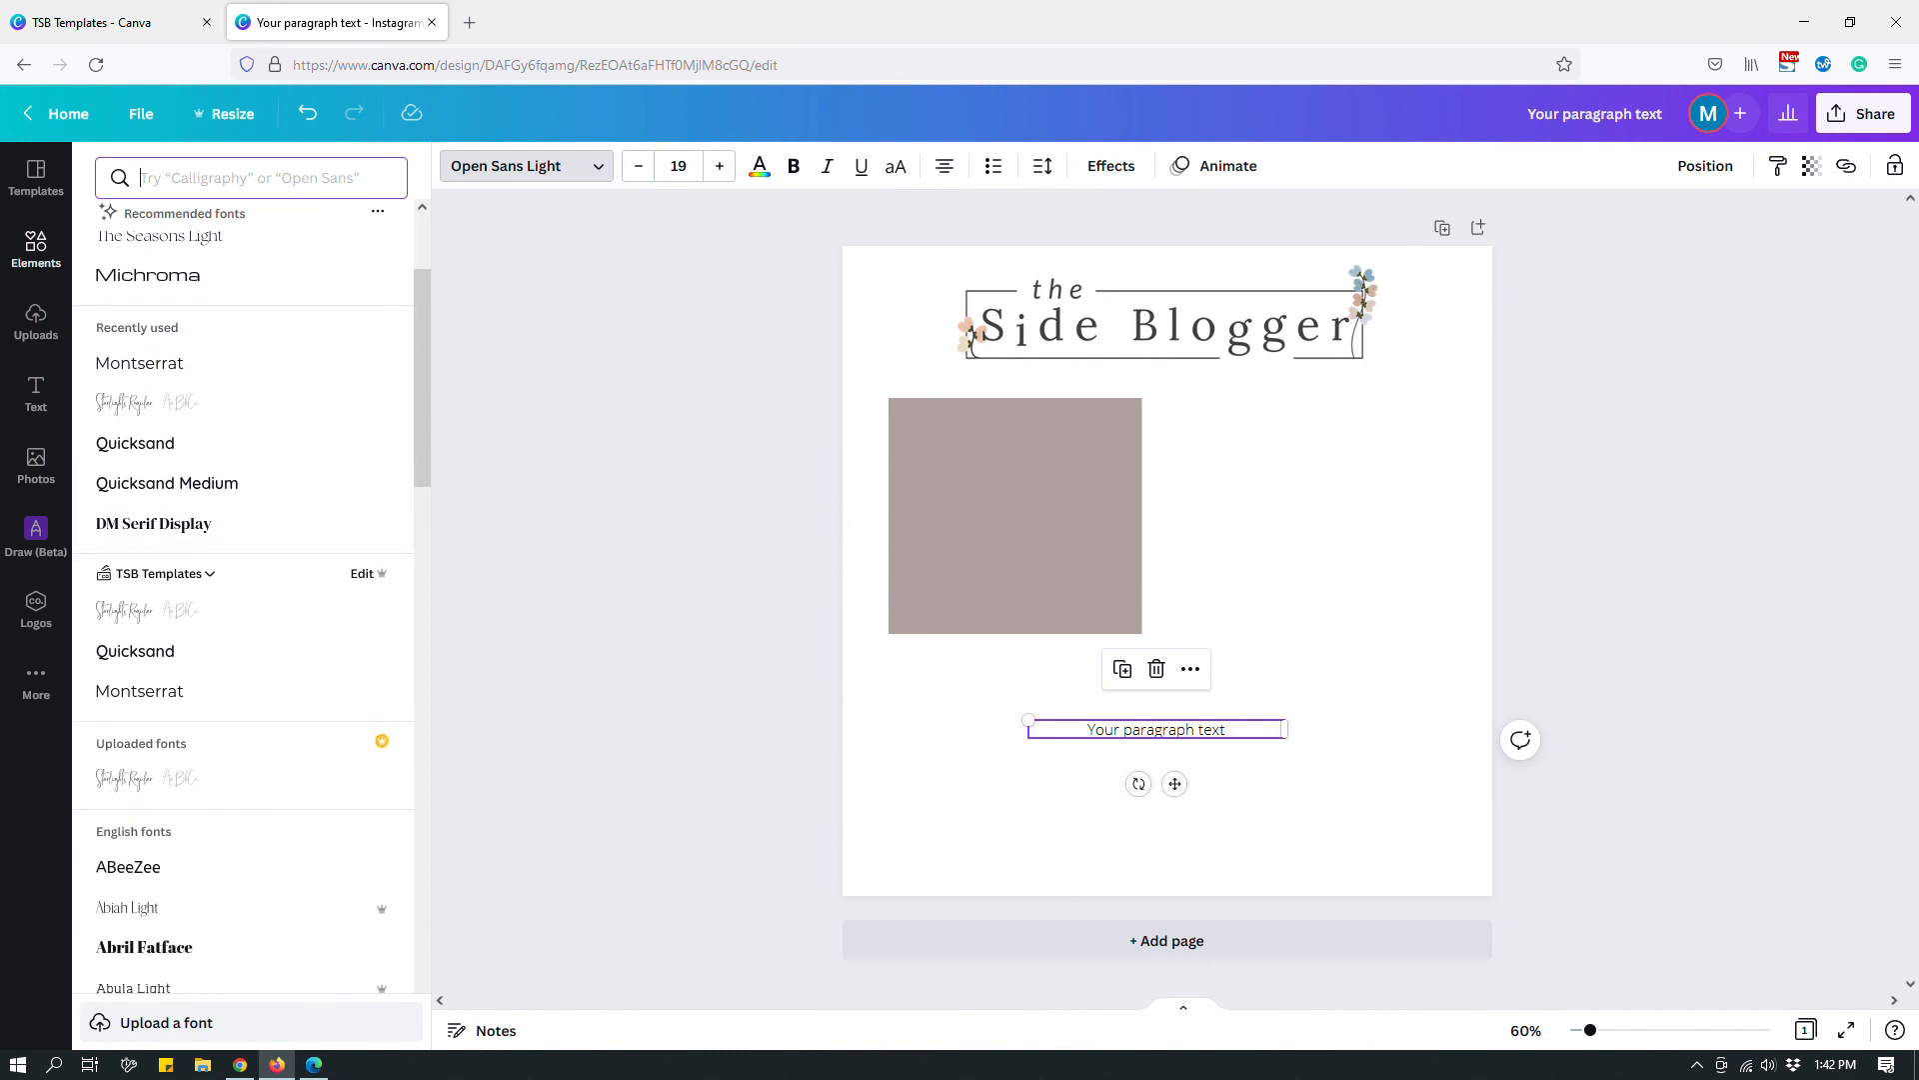
{"action": "scroll", "coordinate": [243, 612], "scroll_direction": "down", "scroll_amount": 1}
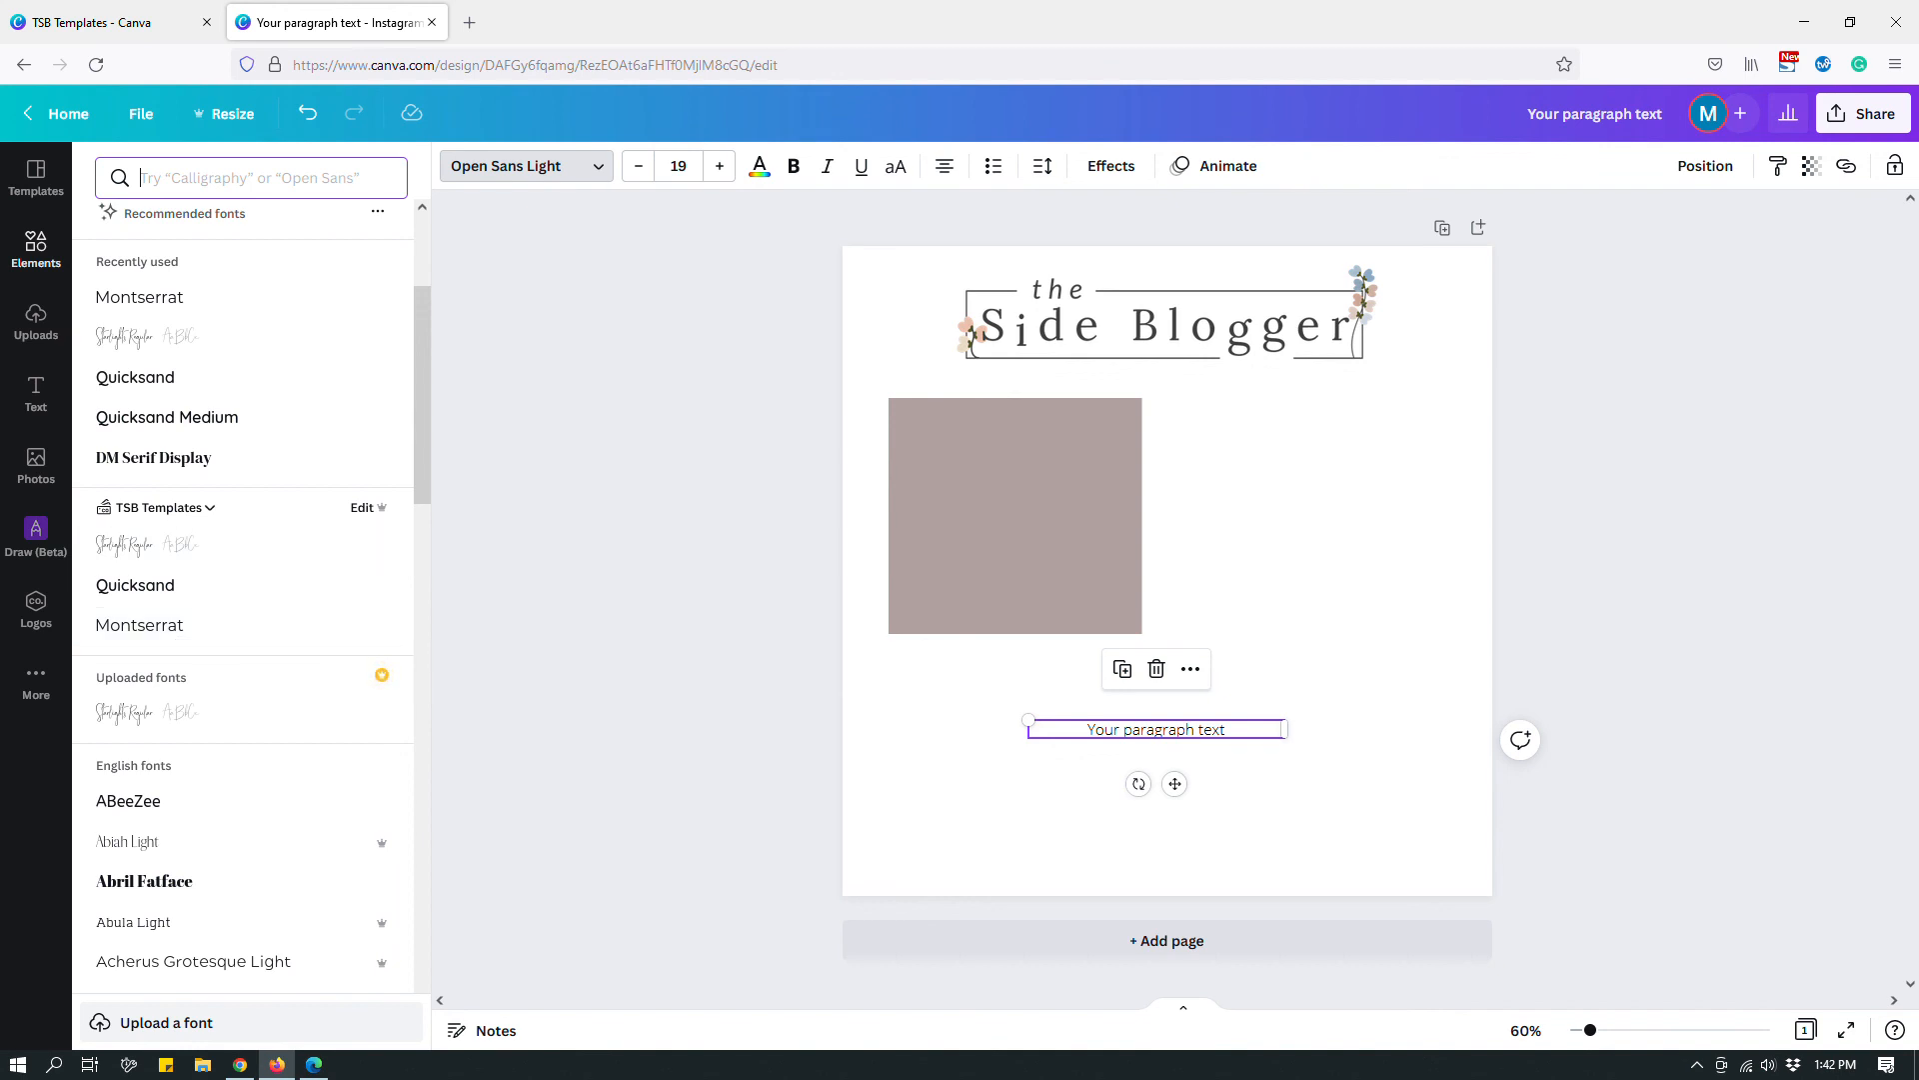
Step: View the brand kits that can be chosen for the text's fonts, and keep TSB Templates selected
{"action": "left_click", "coordinate": [195, 506]}
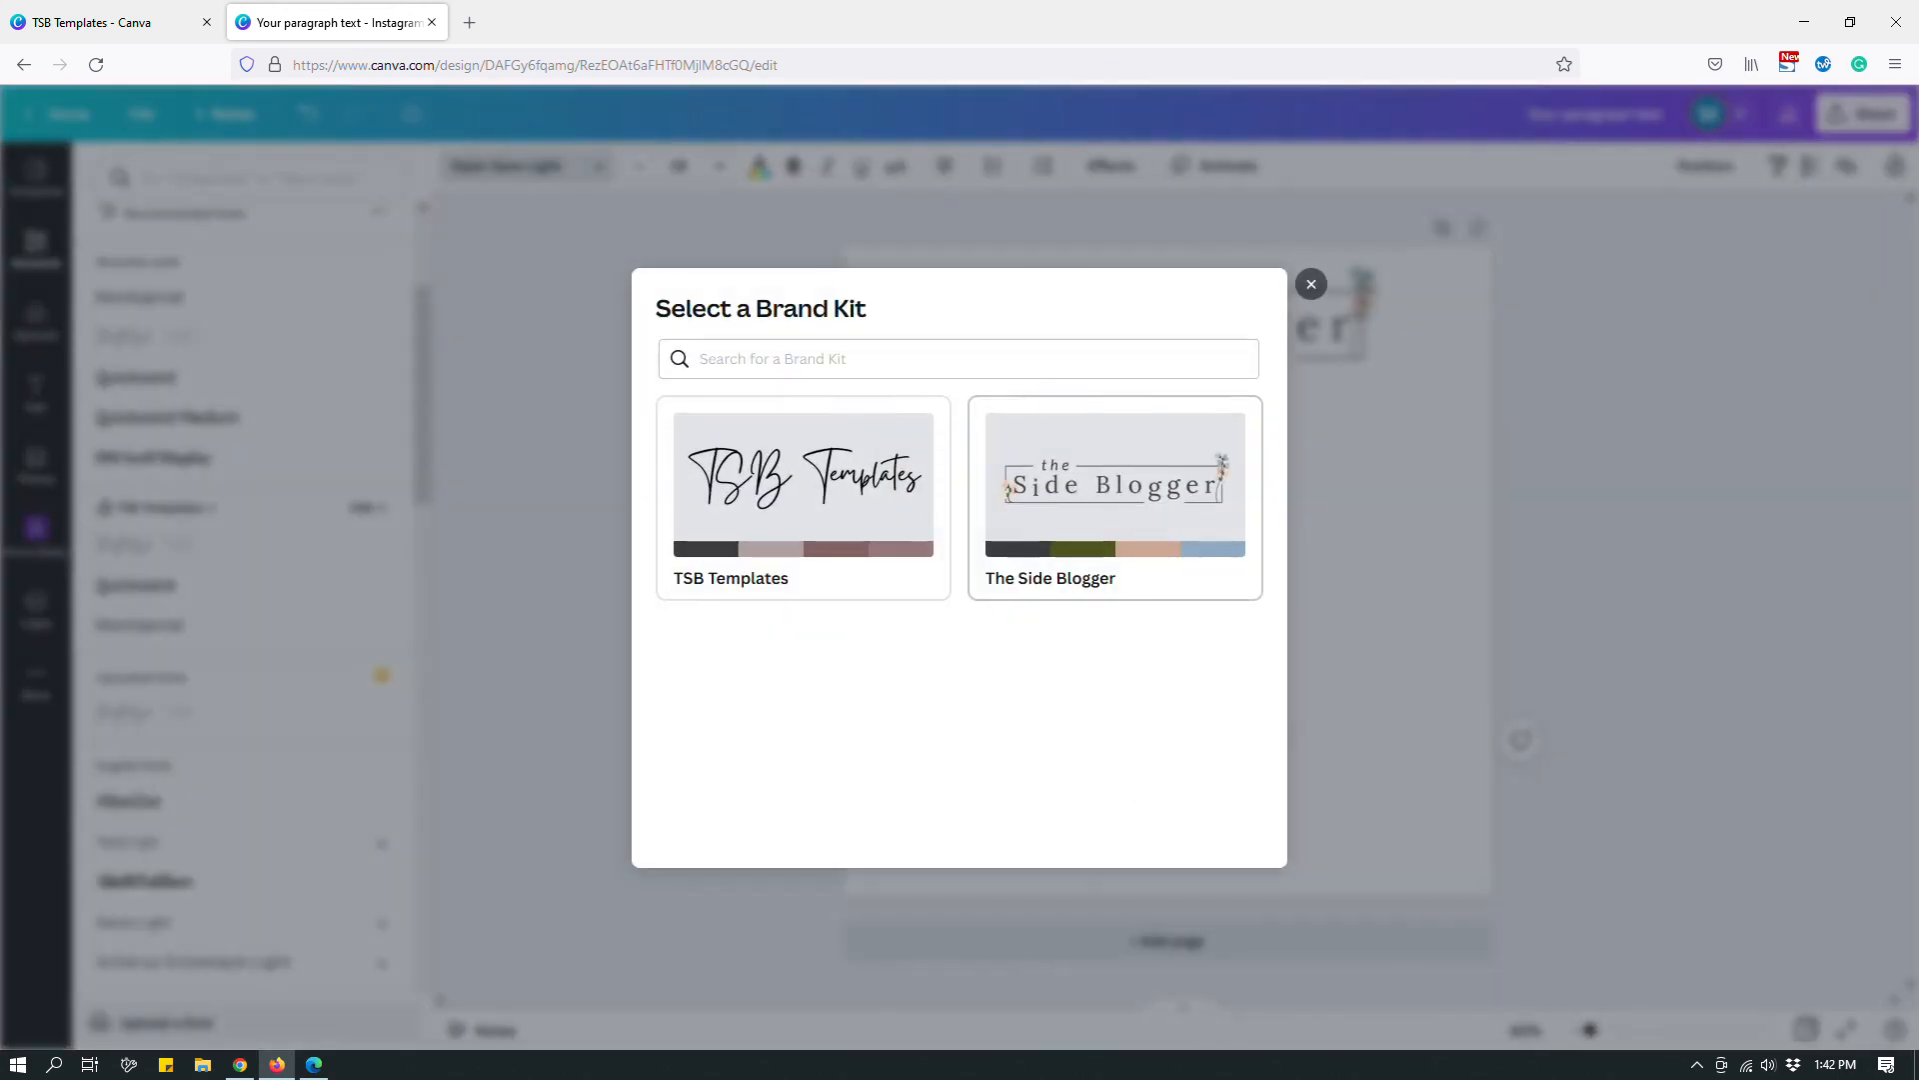
{"action": "left_click", "coordinate": [1311, 284]}
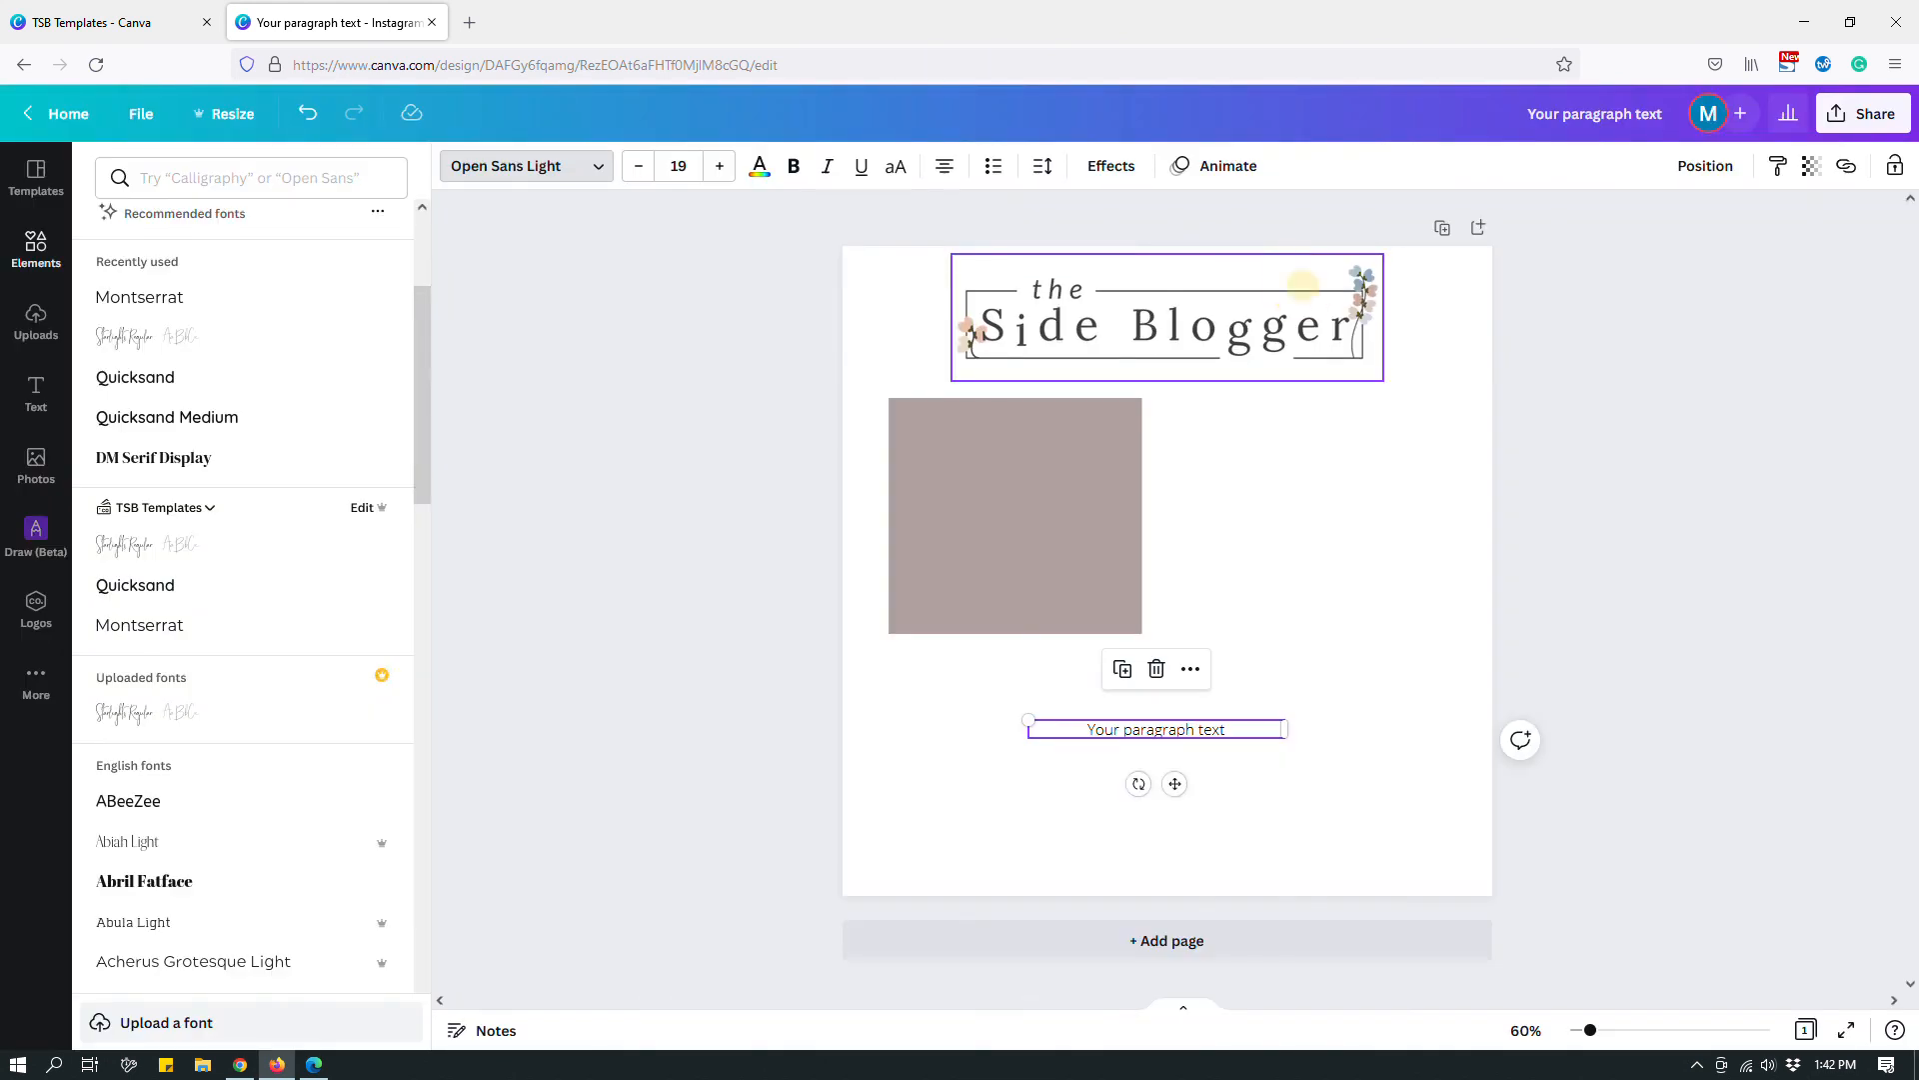
{"action": "left_click", "coordinate": [206, 508]}
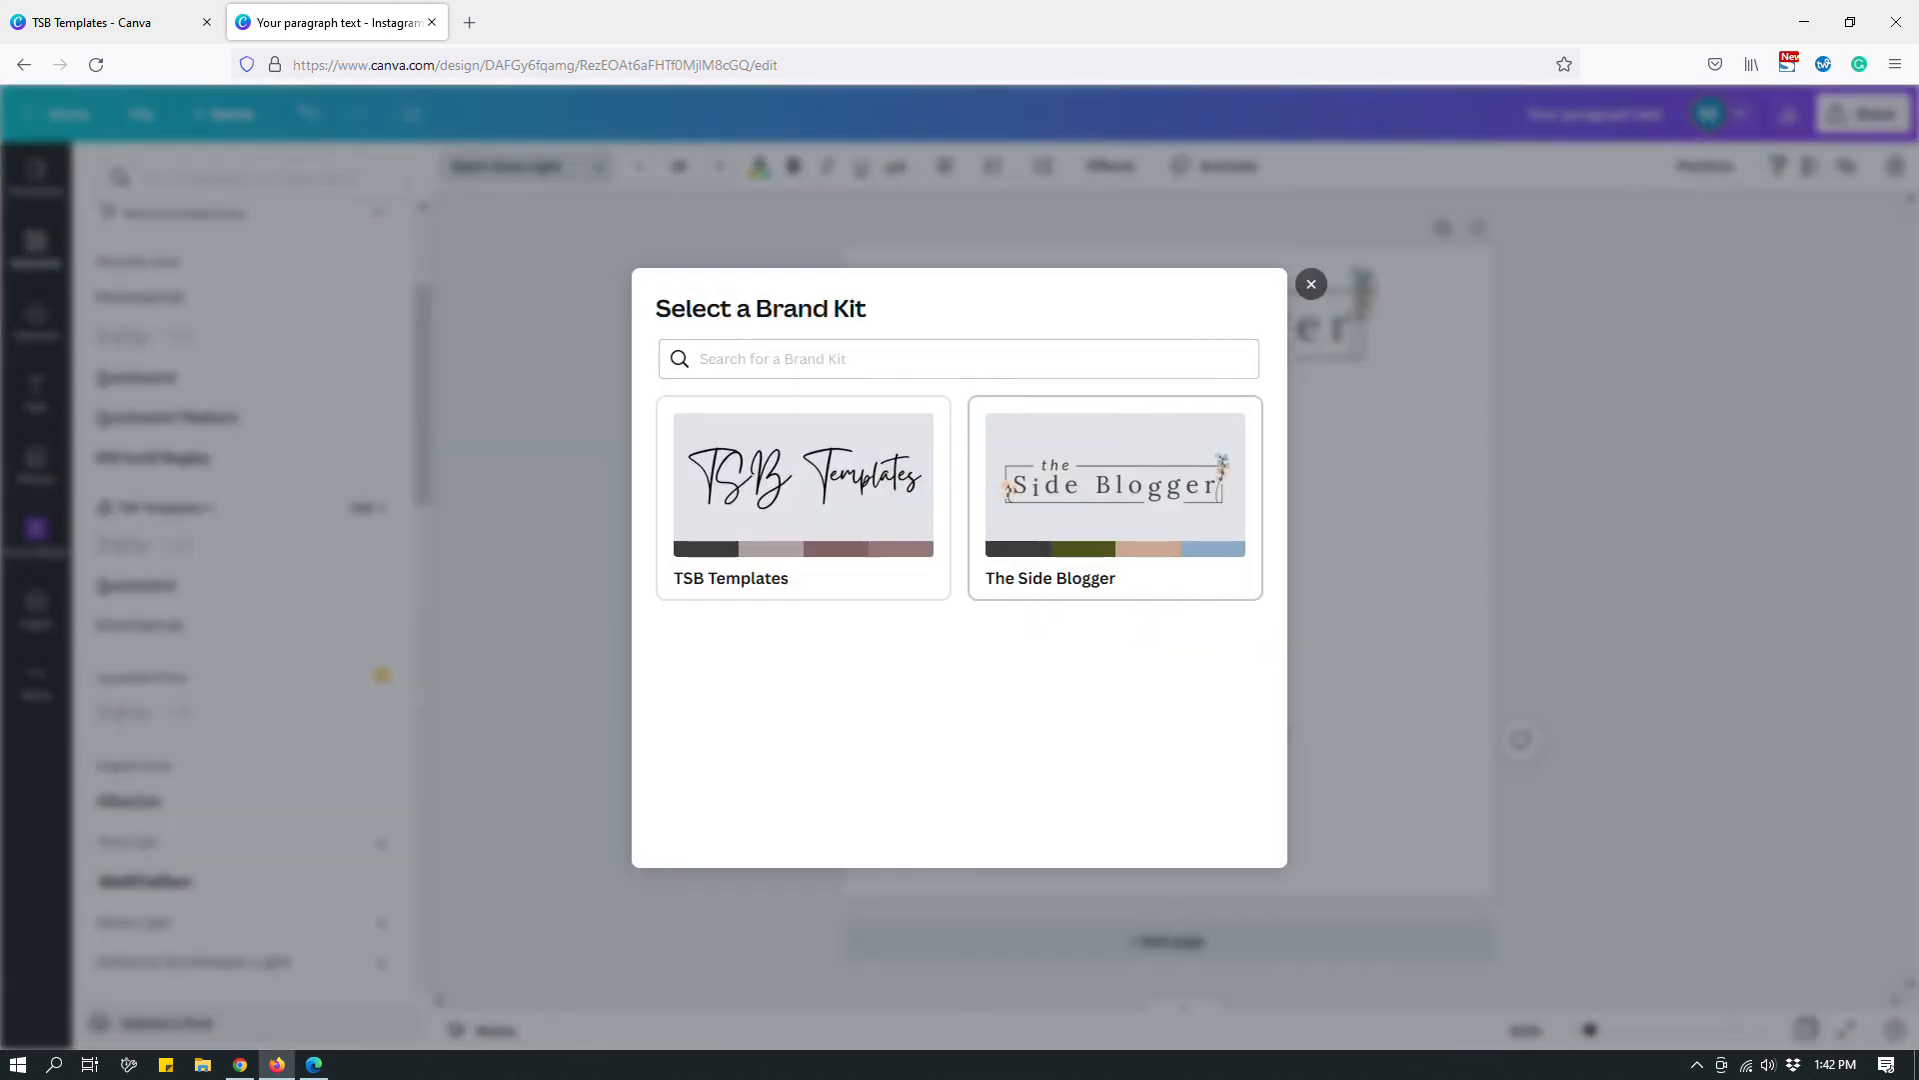
{"action": "left_click", "coordinate": [1308, 284]}
Step: Apply the Starlights Regular font from the TSB Templates brand kit to the paragraph text
{"action": "scroll", "coordinate": [240, 414], "scroll_direction": "down", "scroll_amount": 2}
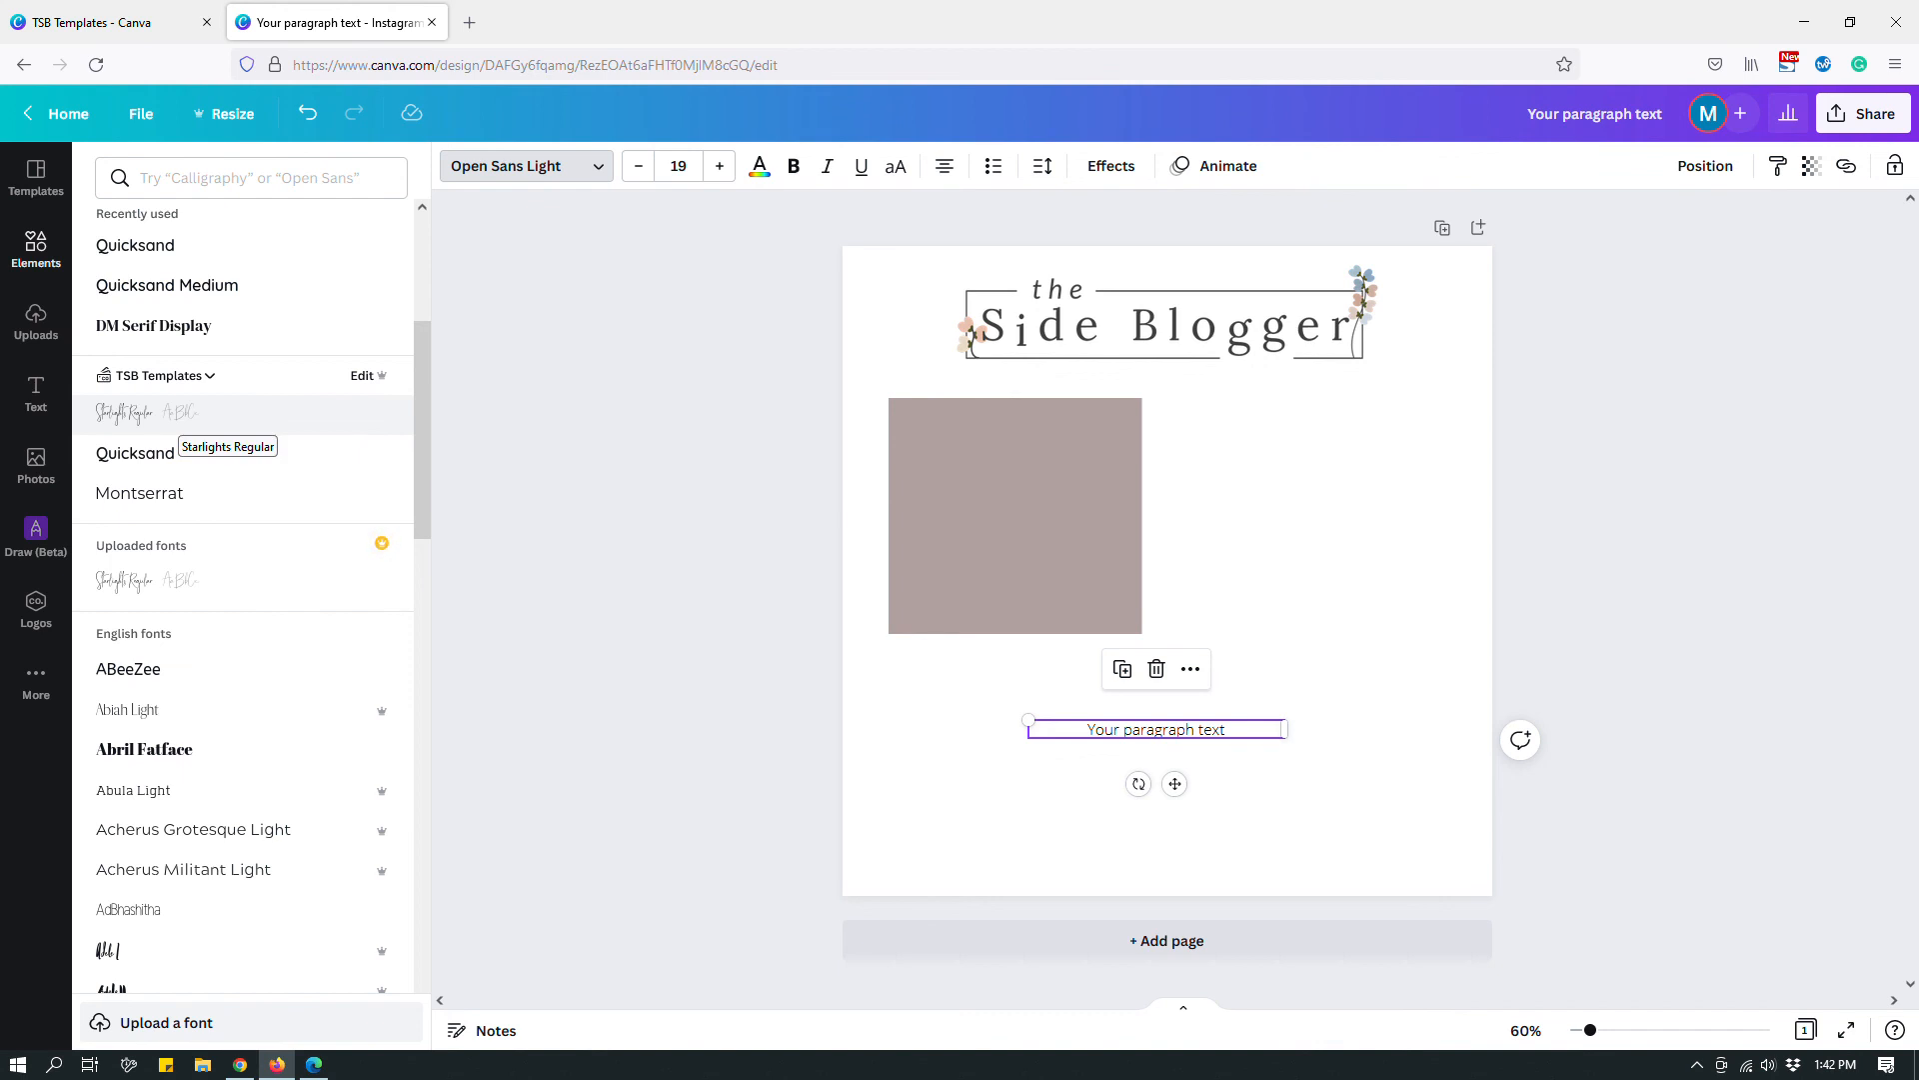
{"action": "left_click", "coordinate": [148, 413]}
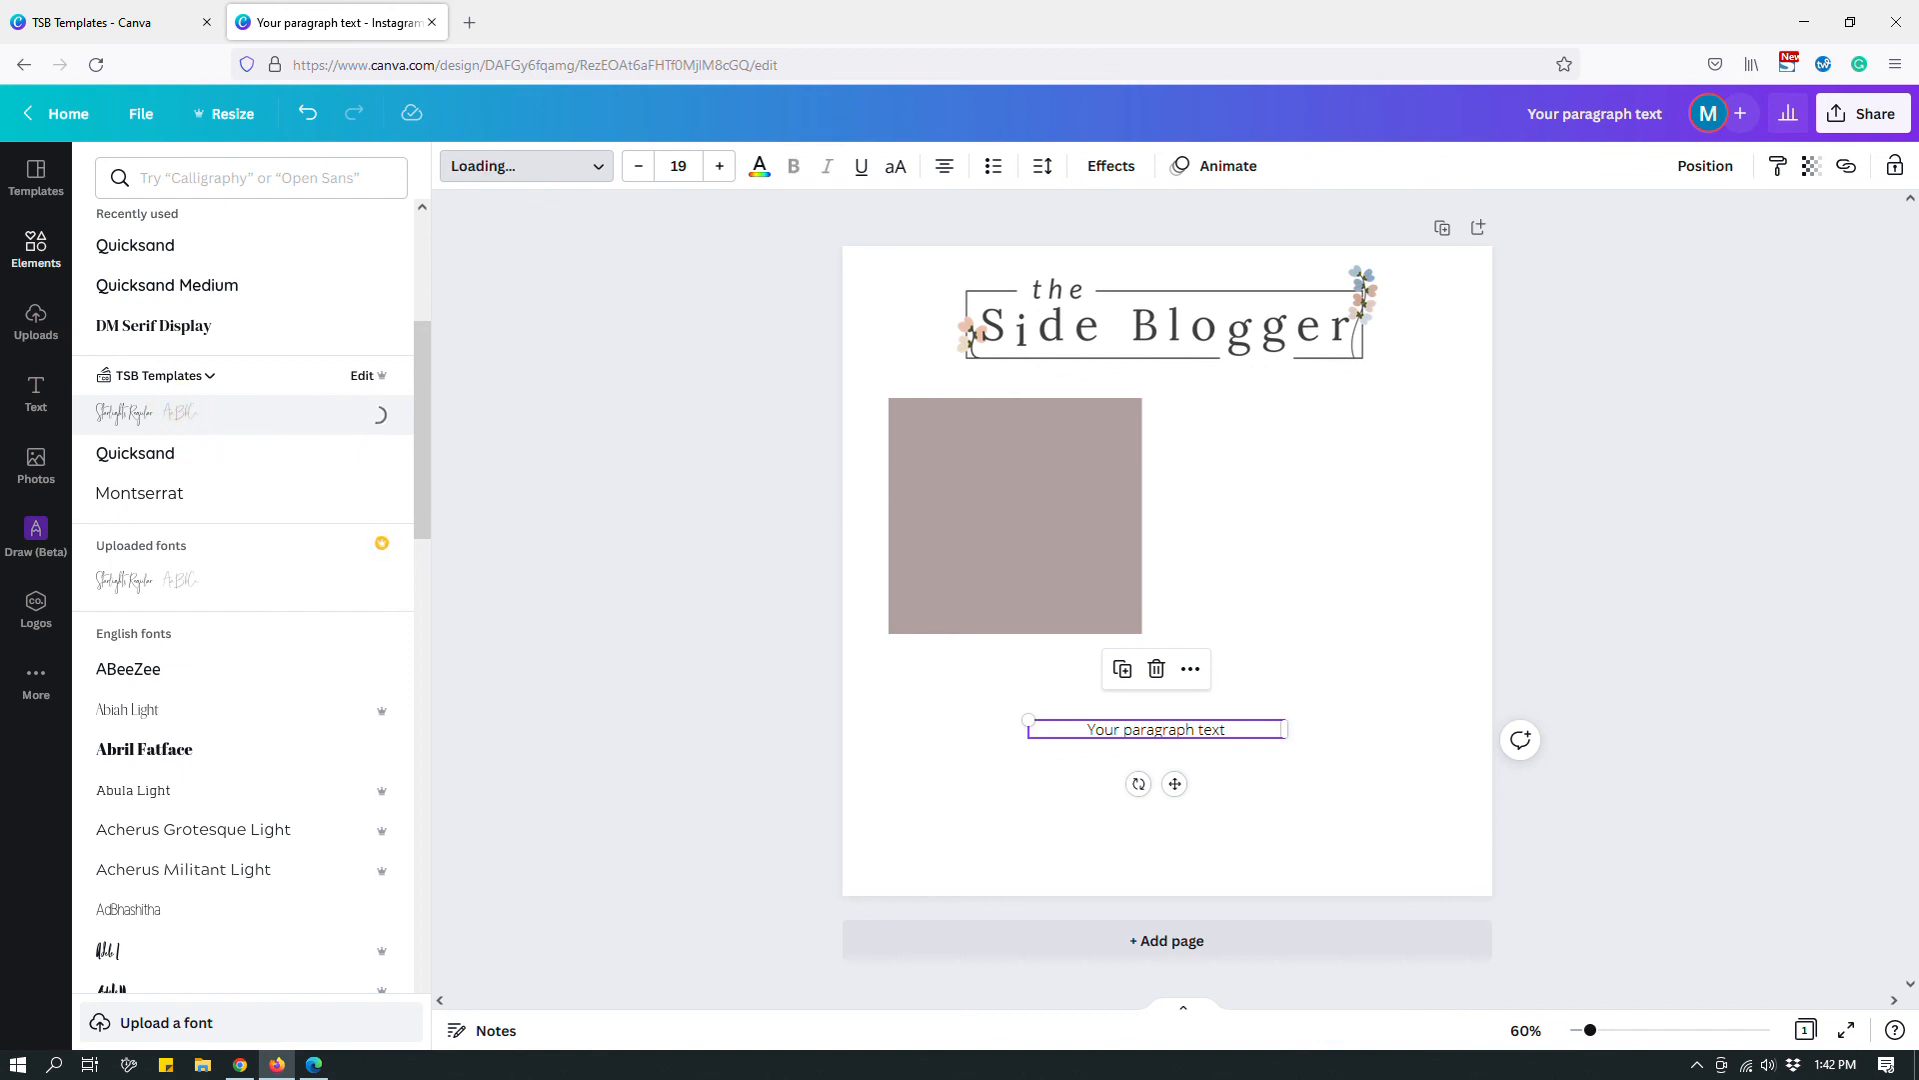
{"action": "left_click", "coordinate": [1303, 793]}
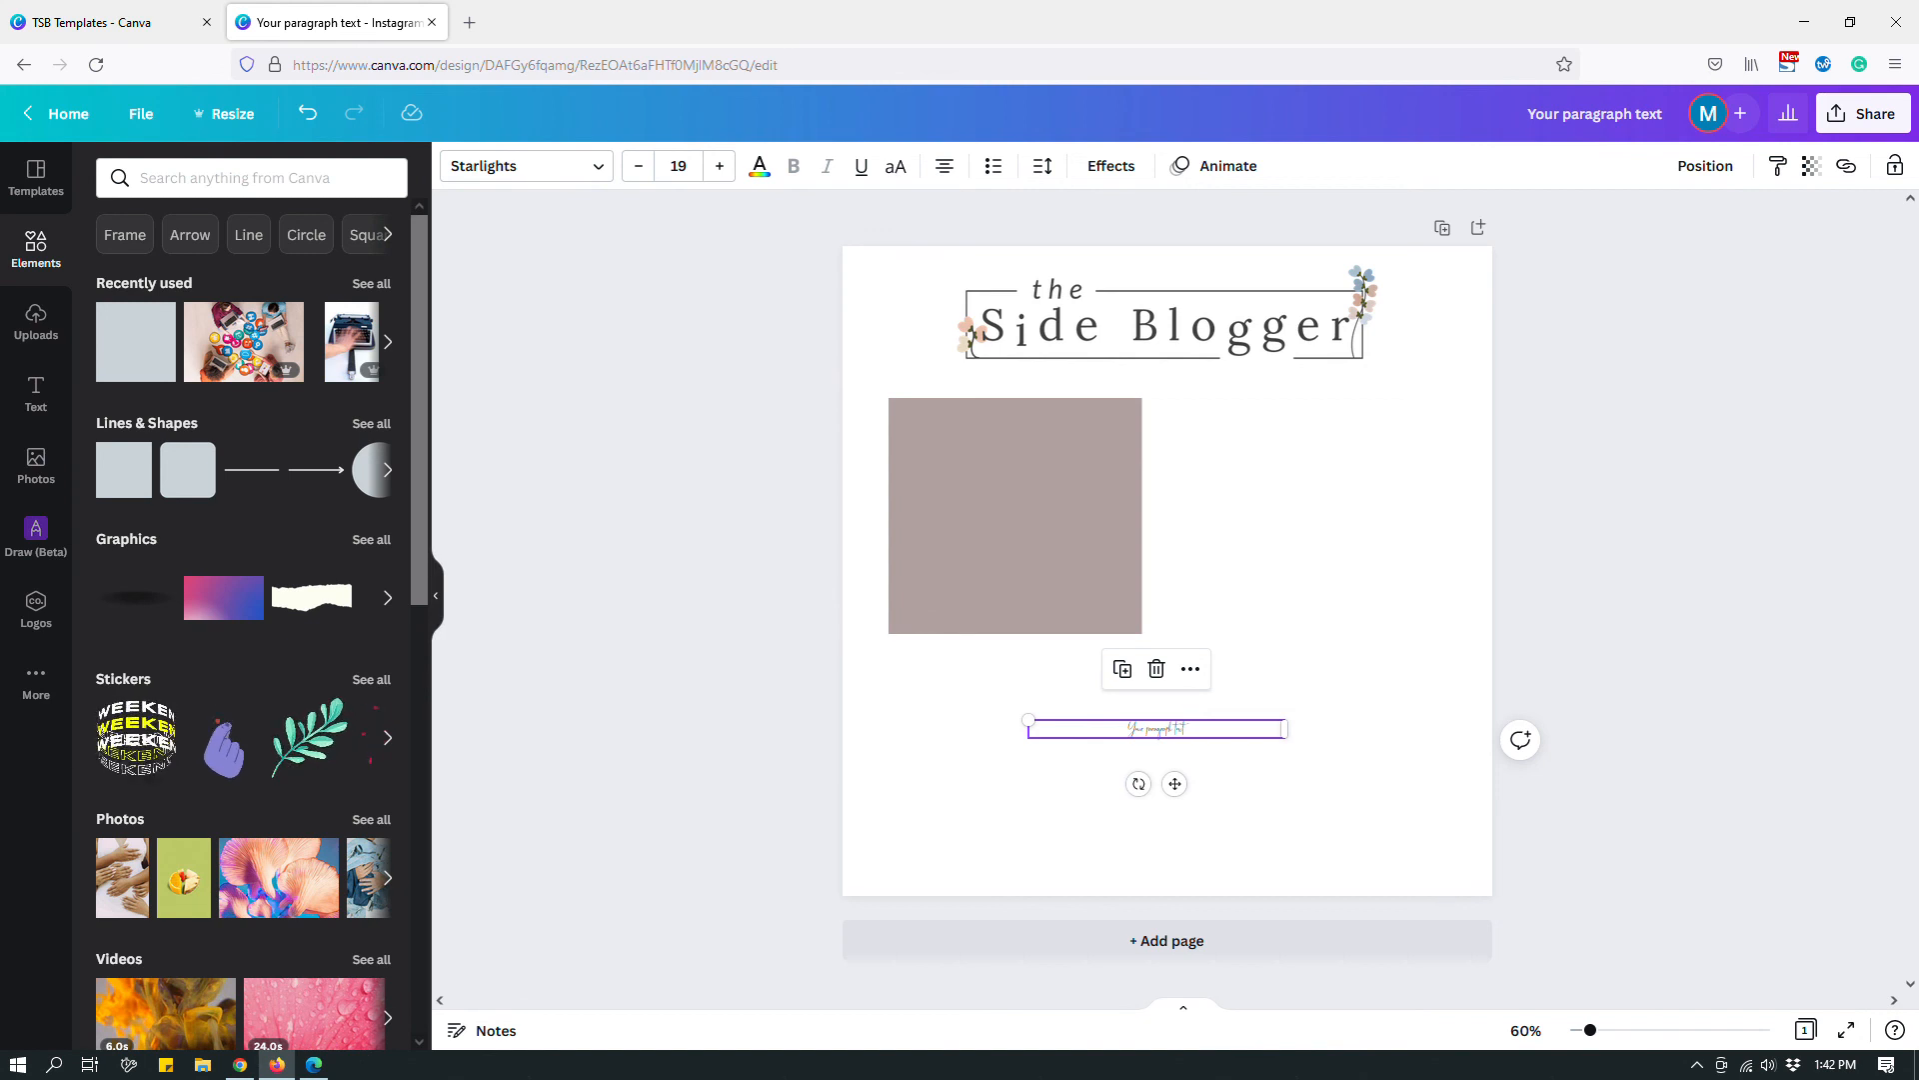
Step: Set the paragraph text's size to 64 and move it up slightly, closer to the square
{"action": "left_click", "coordinate": [679, 166]}
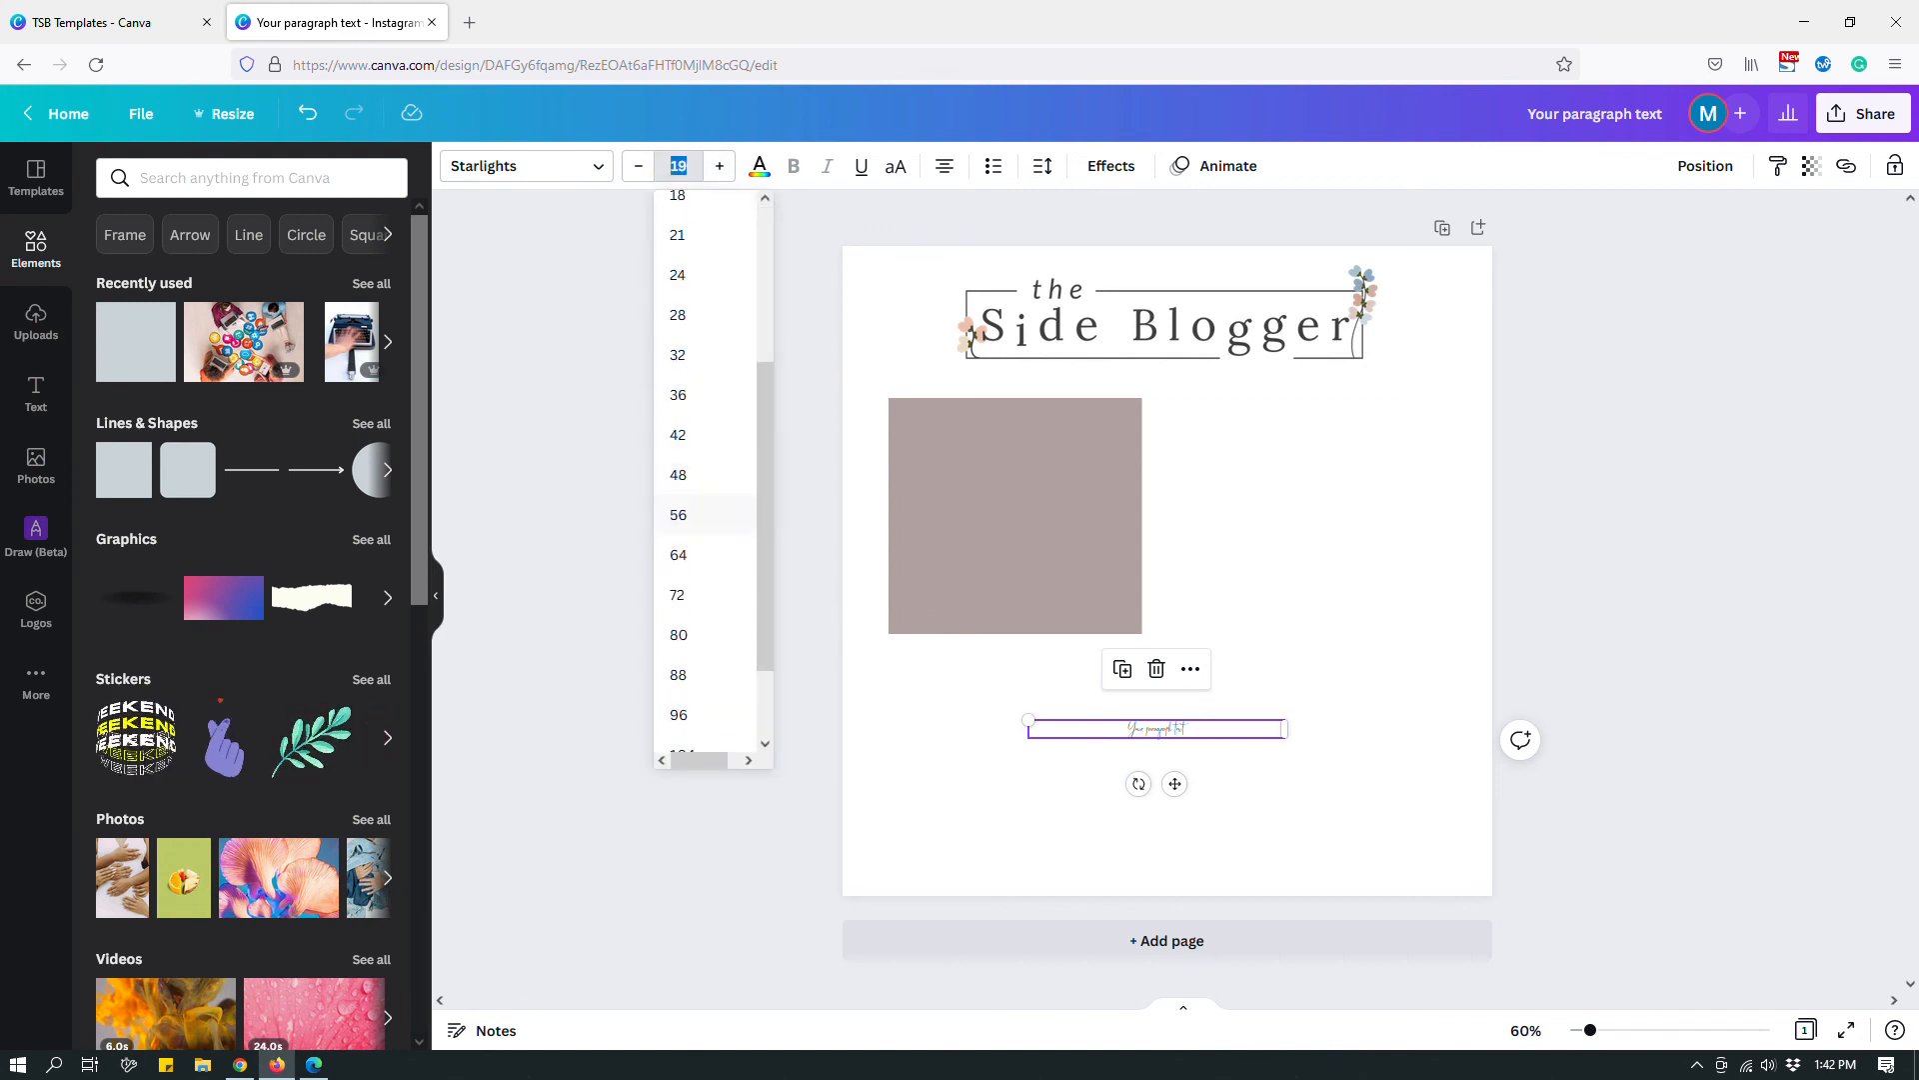
{"action": "left_click", "coordinate": [679, 554]}
{"action": "left_click", "coordinate": [1361, 579]}
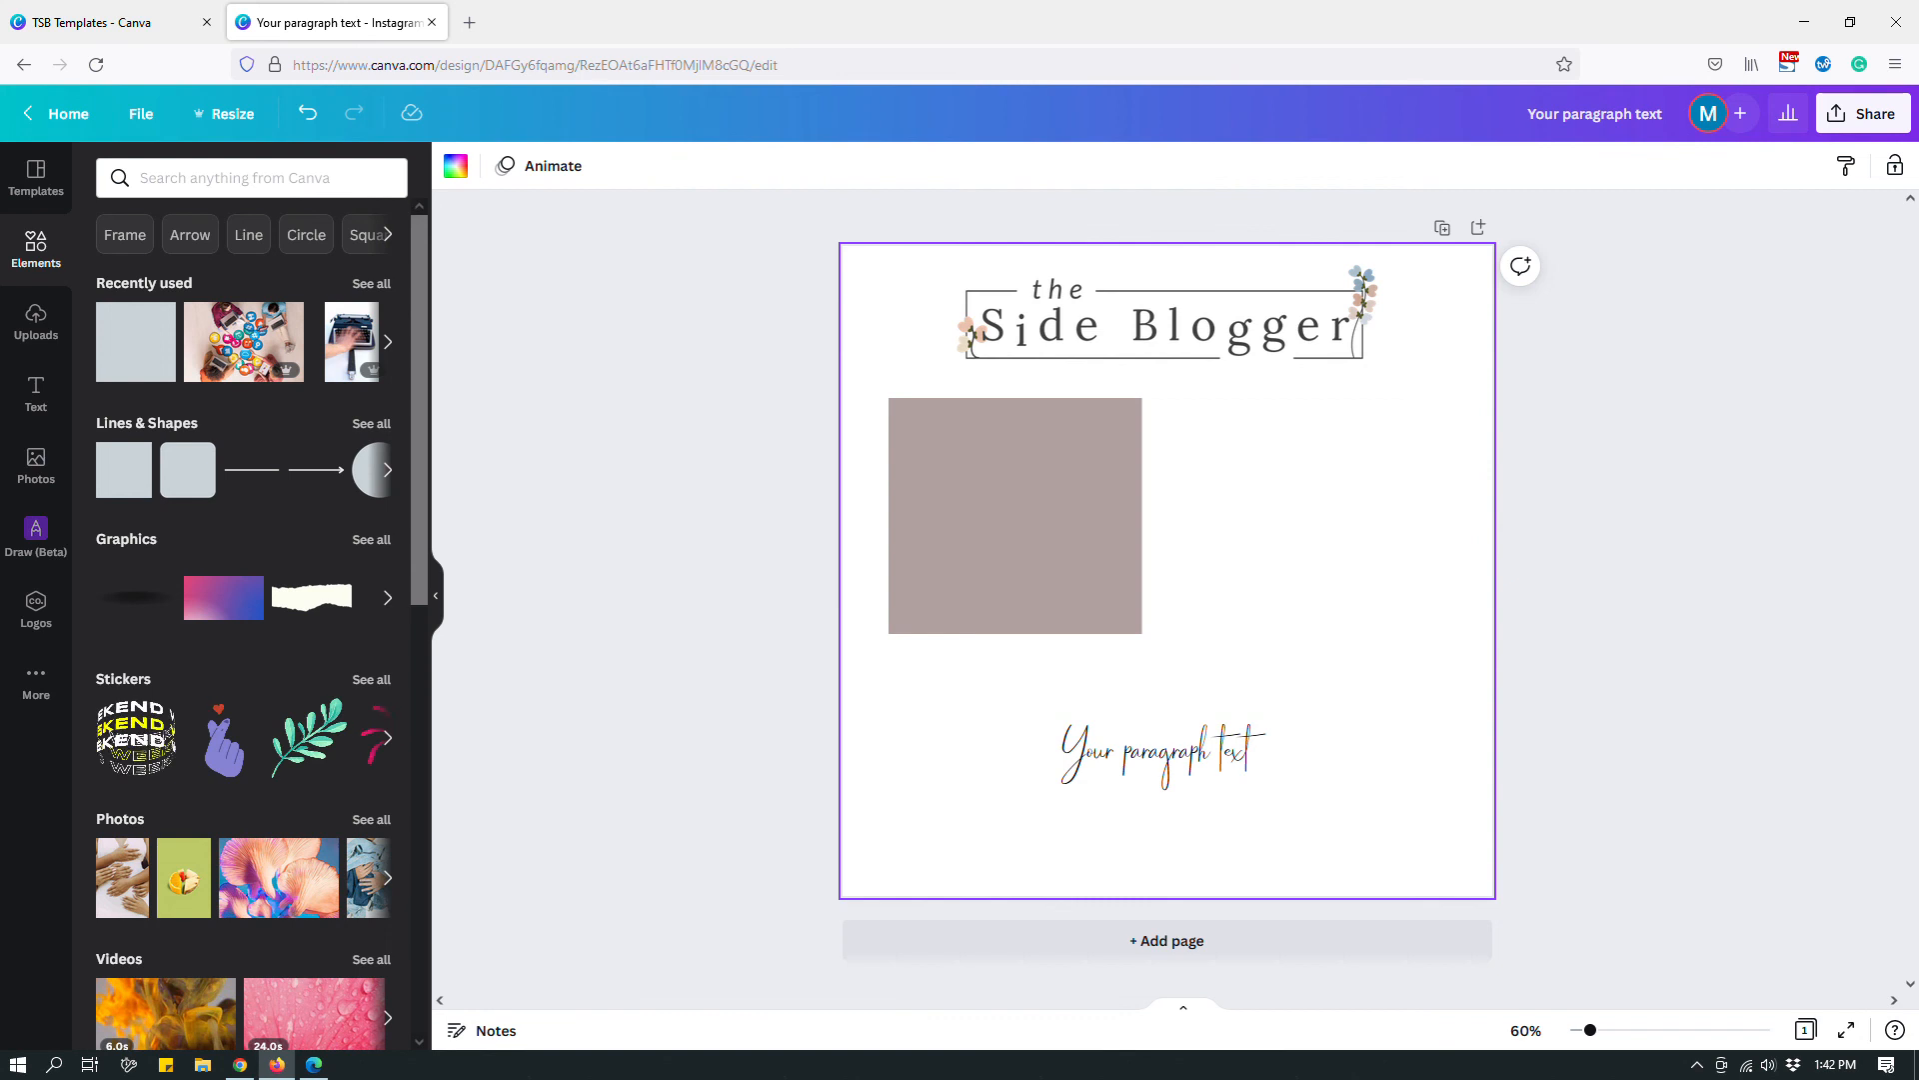
{"action": "left_click_drag", "start_coordinate": [1164, 762], "coordinate": [1164, 738]}
{"action": "left_click", "coordinate": [1319, 638]}
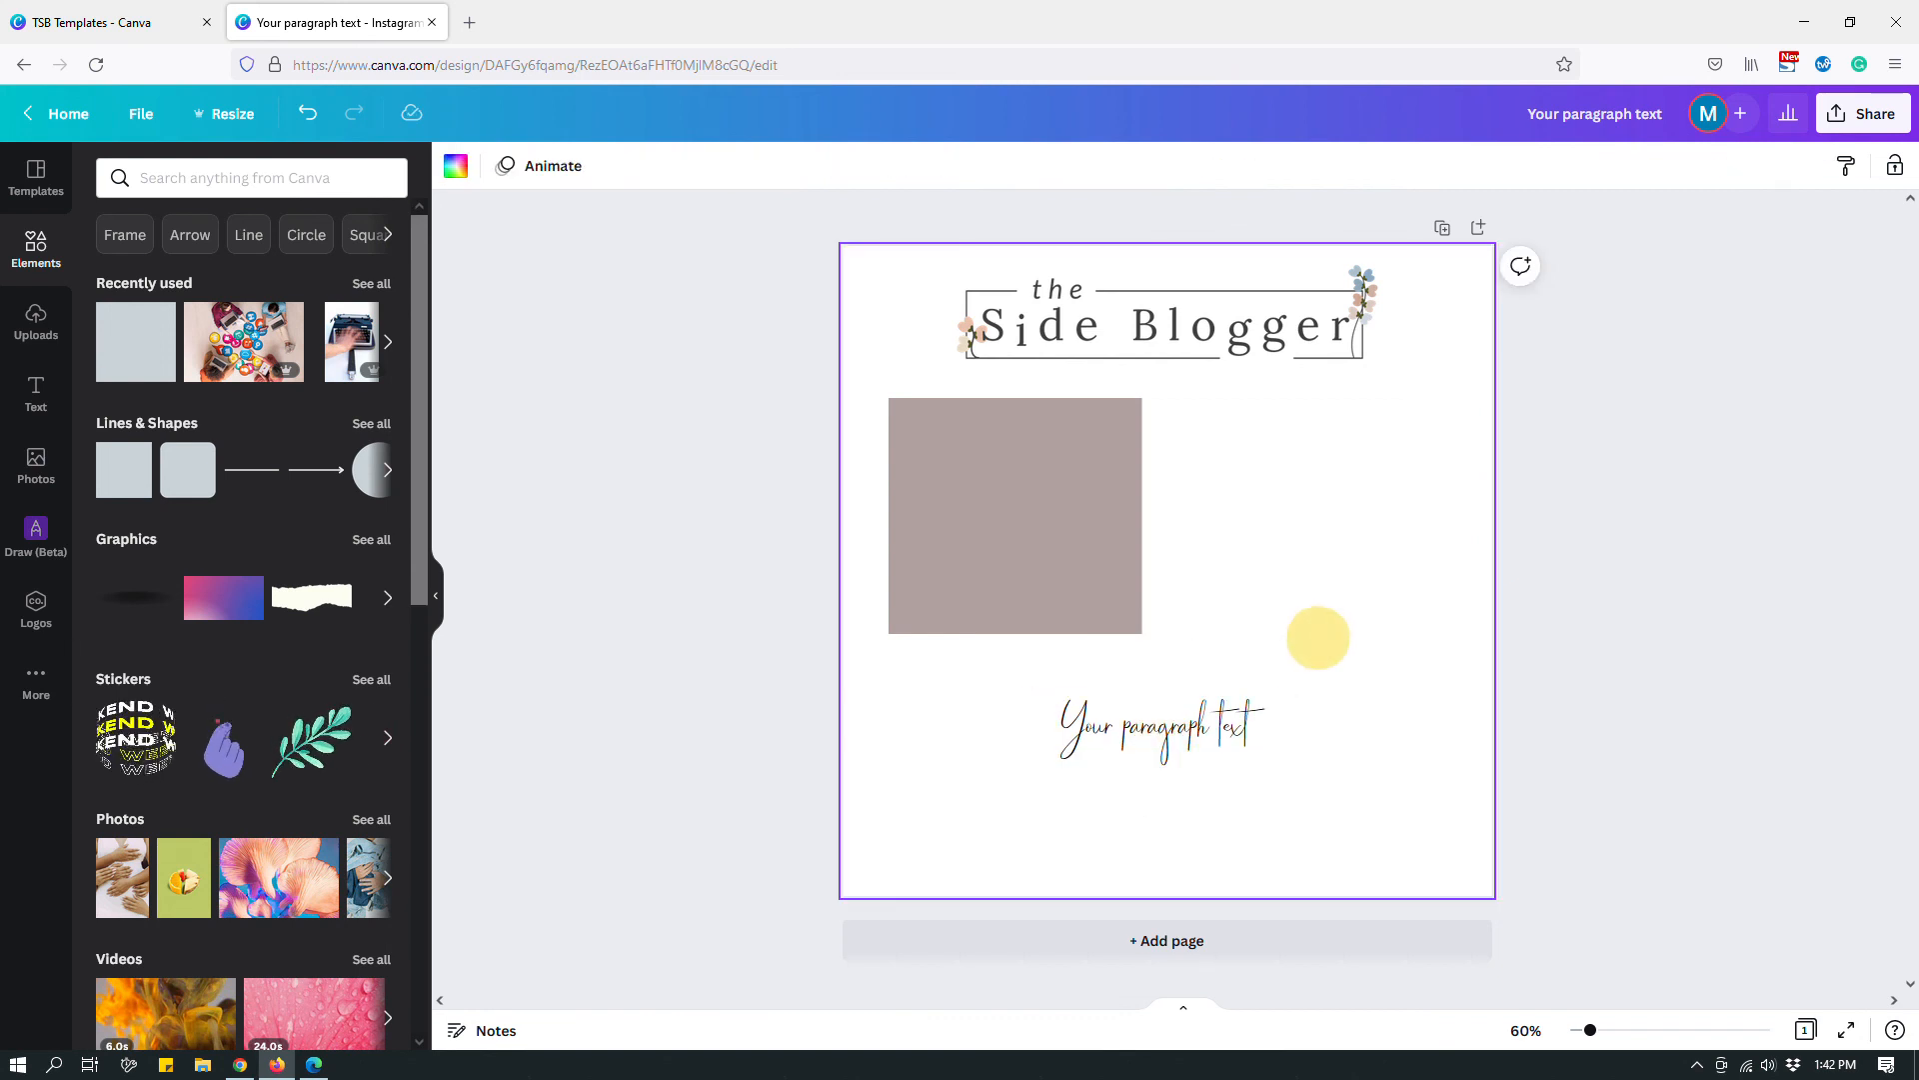